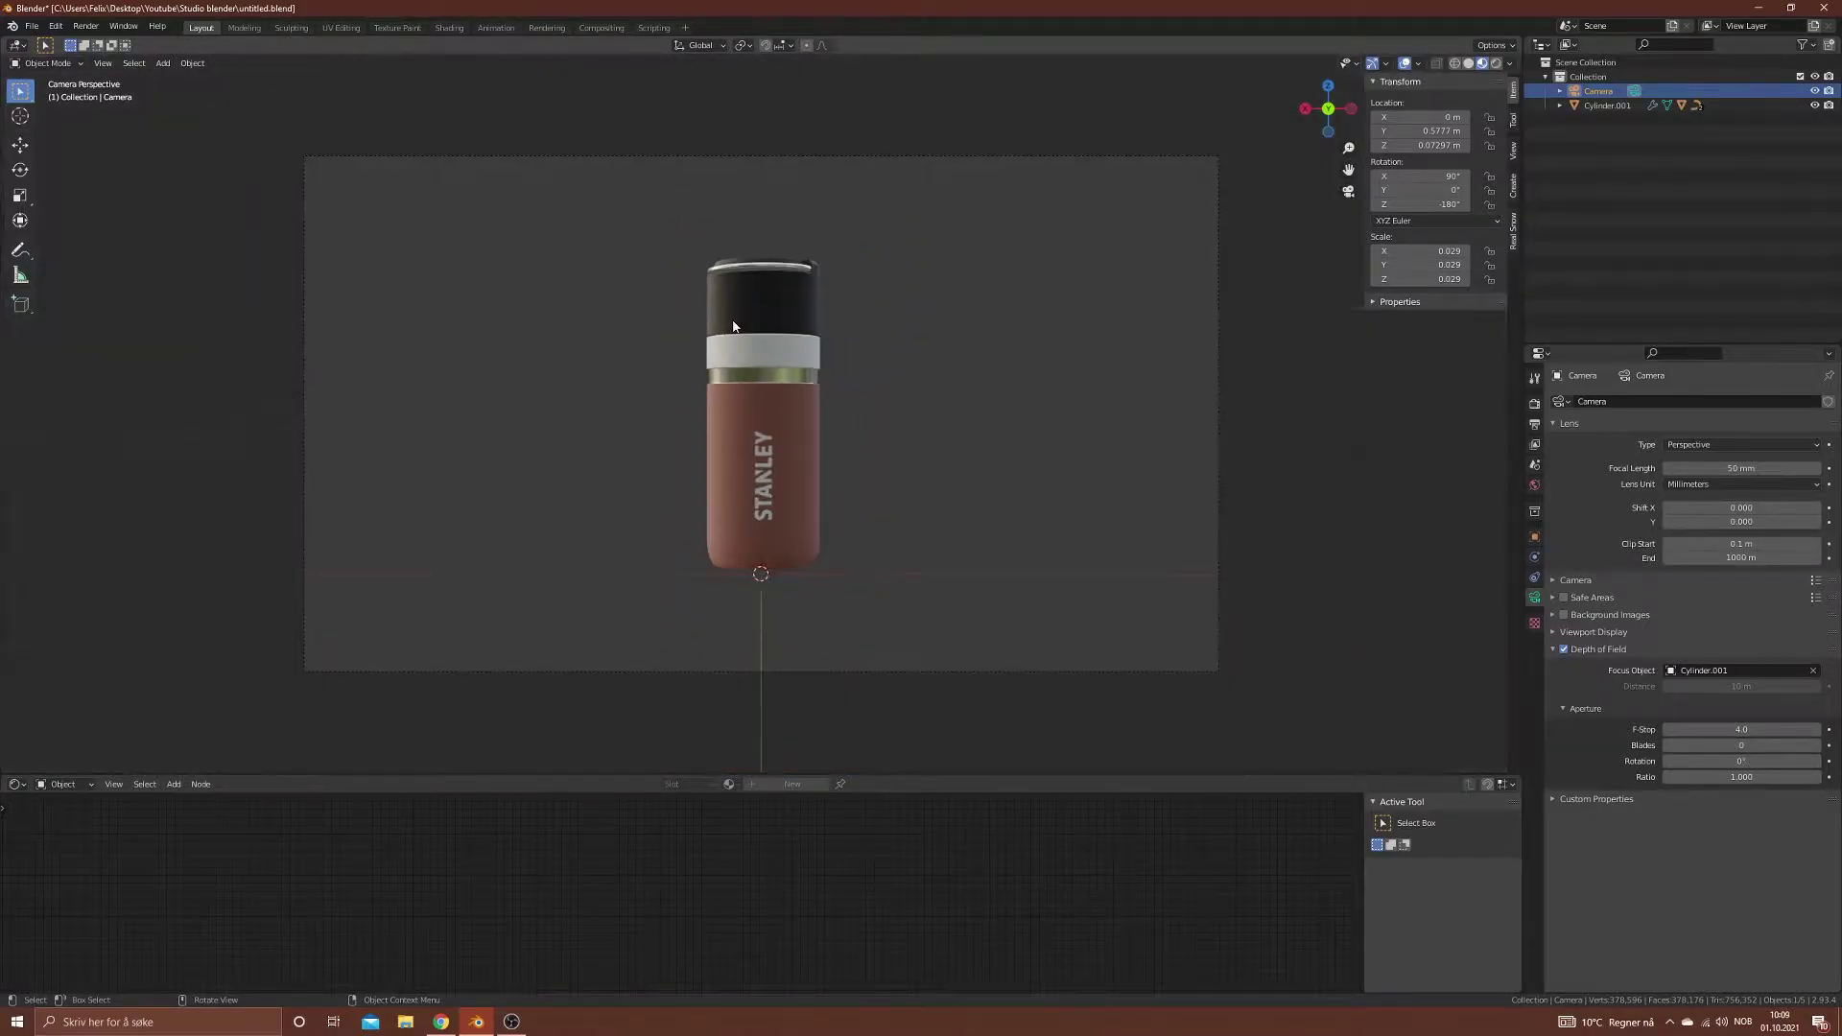
Step: Deselect the camera and add a plane as the 2 m backdrop floor
scroll(733, 326, "up", 1)
left_click(907, 110)
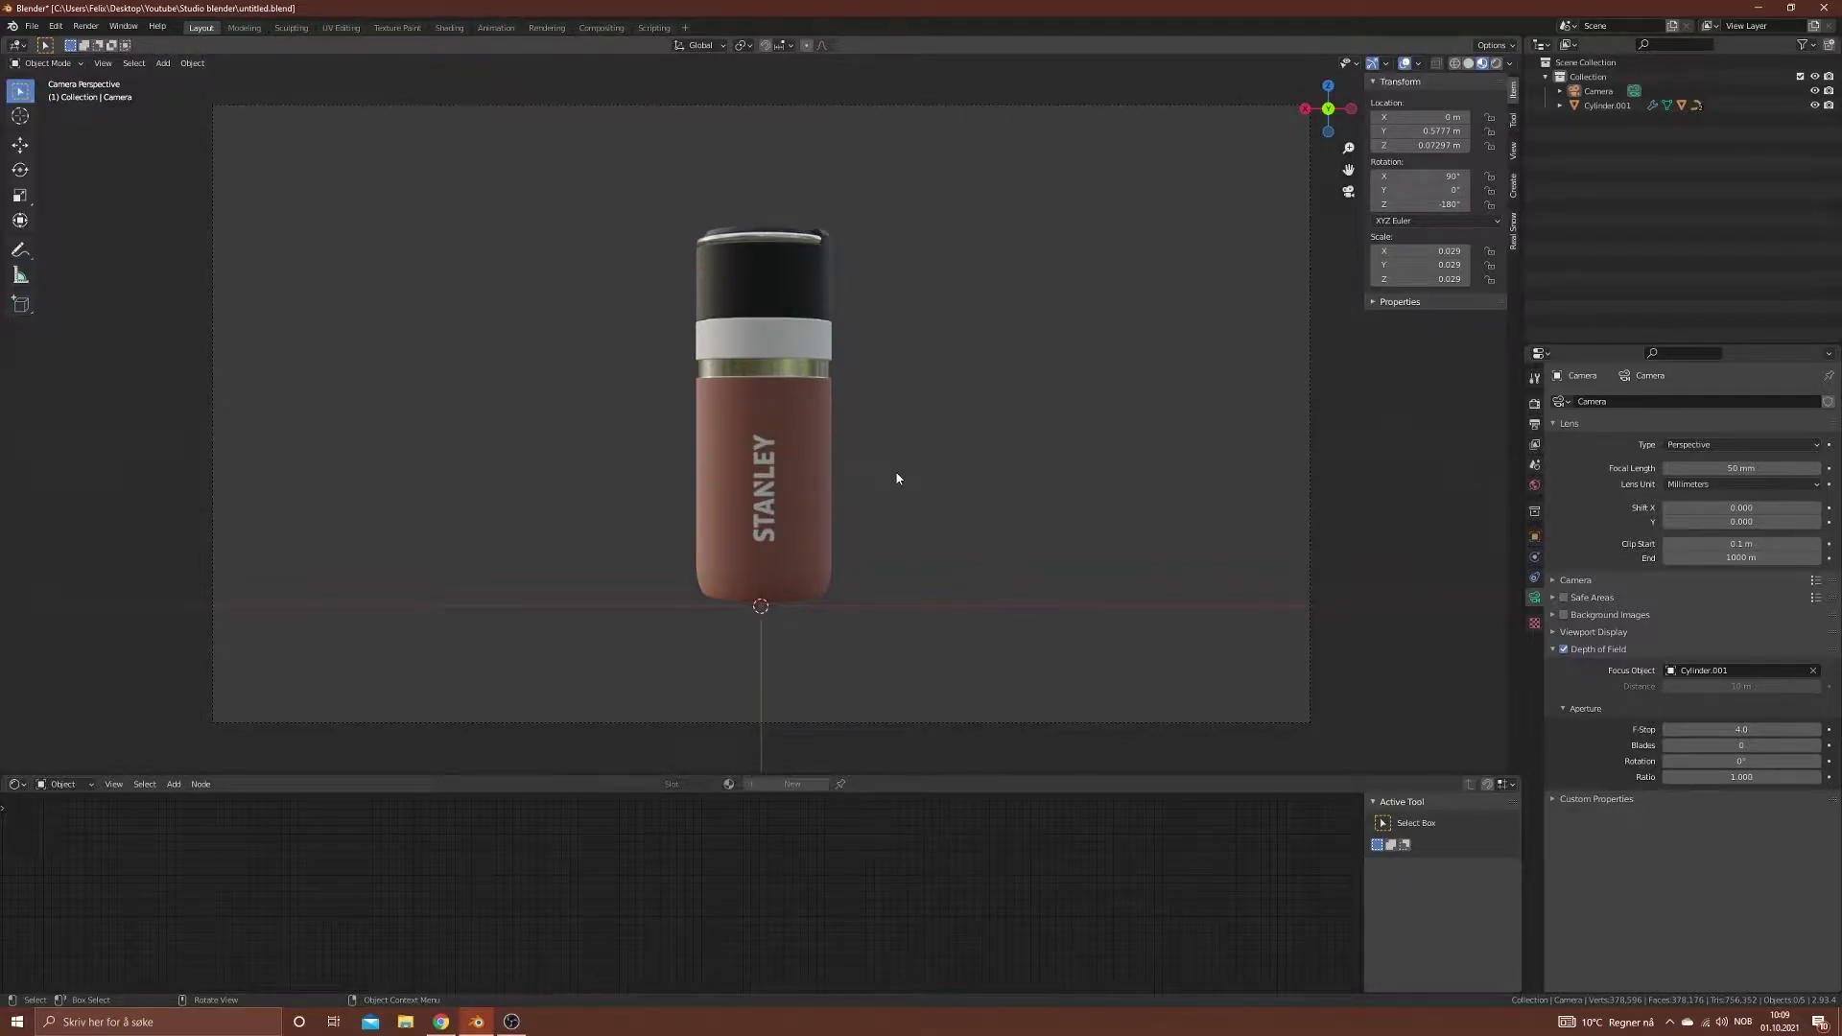
scroll(824, 536, "down", 2)
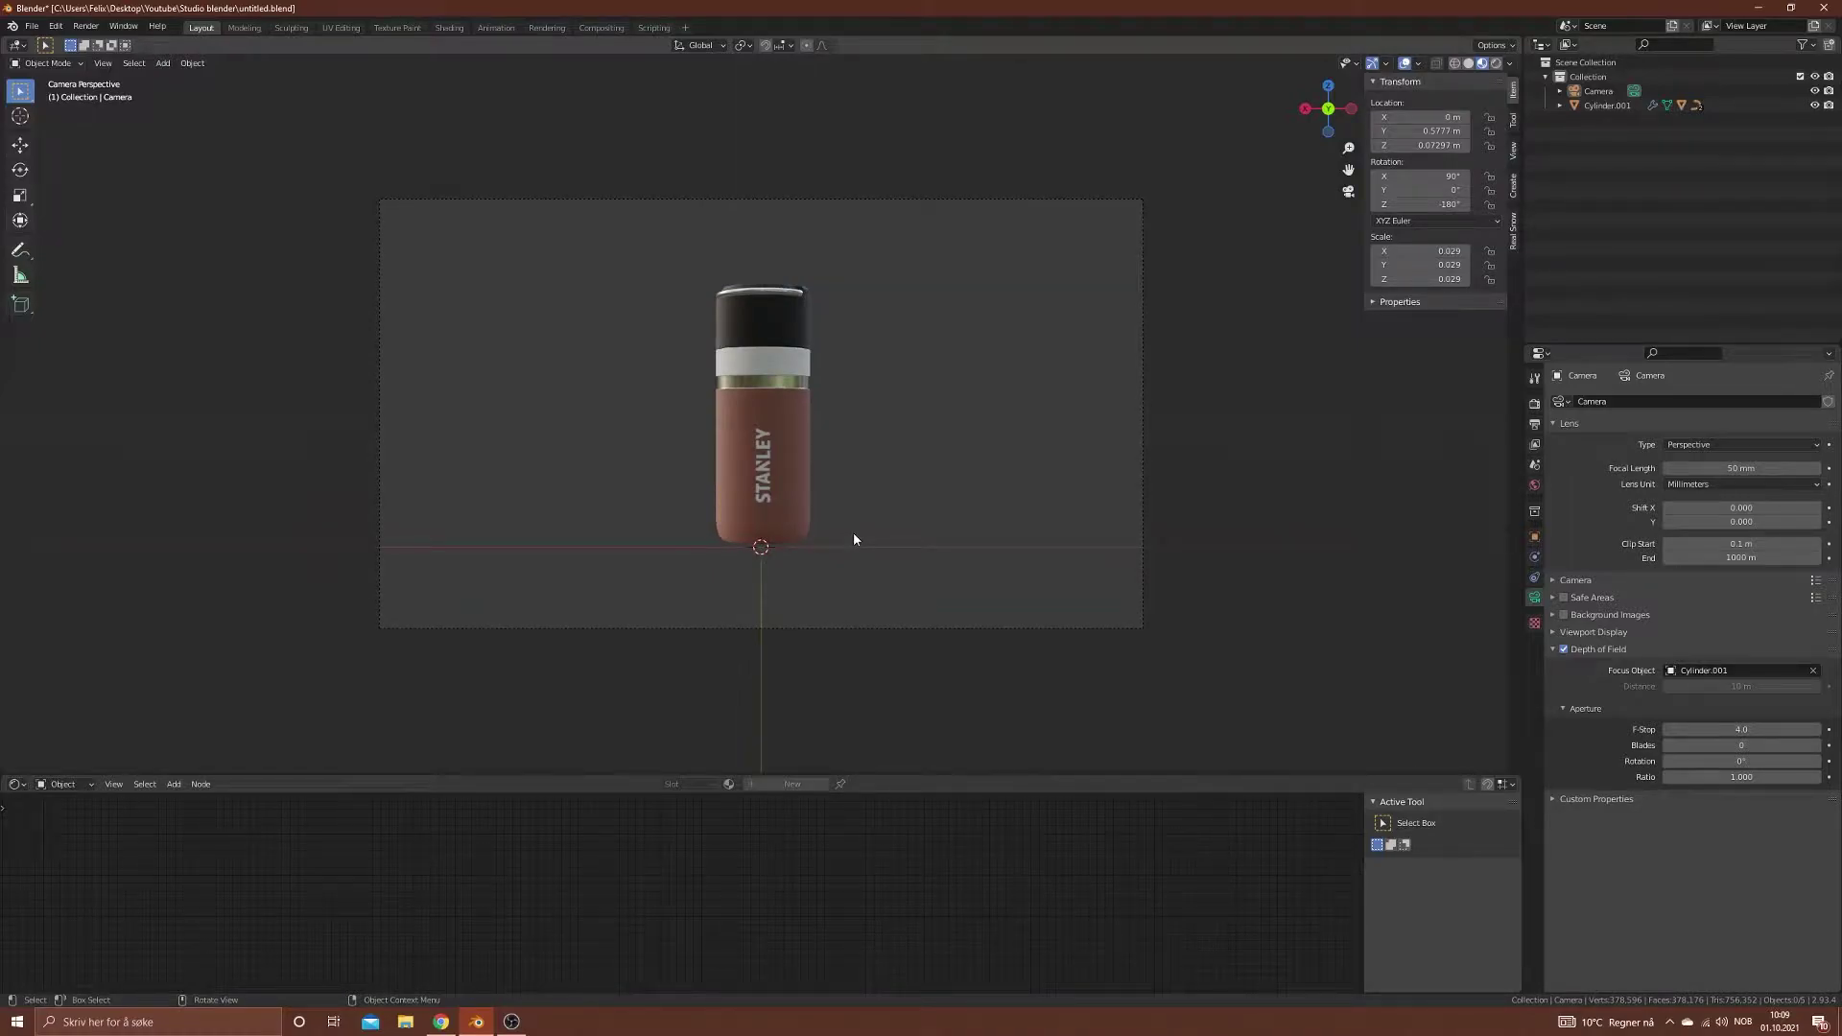
key("shift")
key("shift+a")
mouse_move(866, 535)
left_click(930, 537)
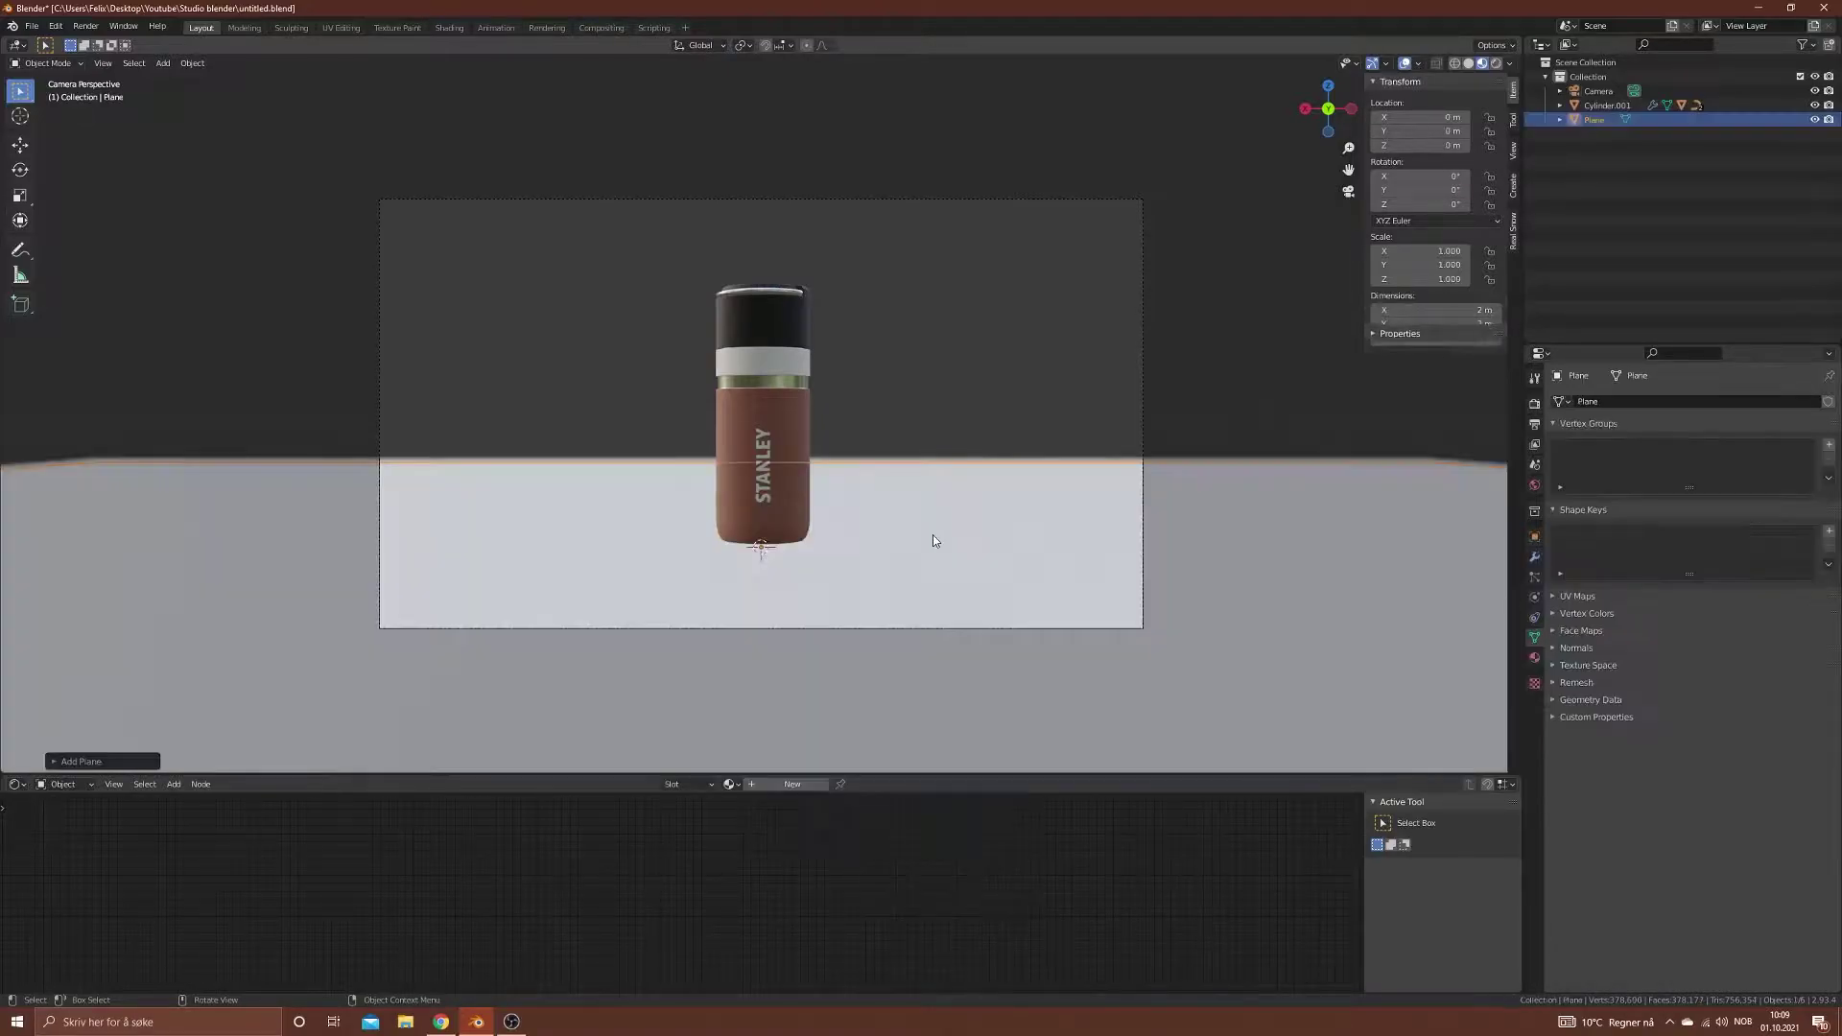
middle_click_drag(926, 545, 1040, 534)
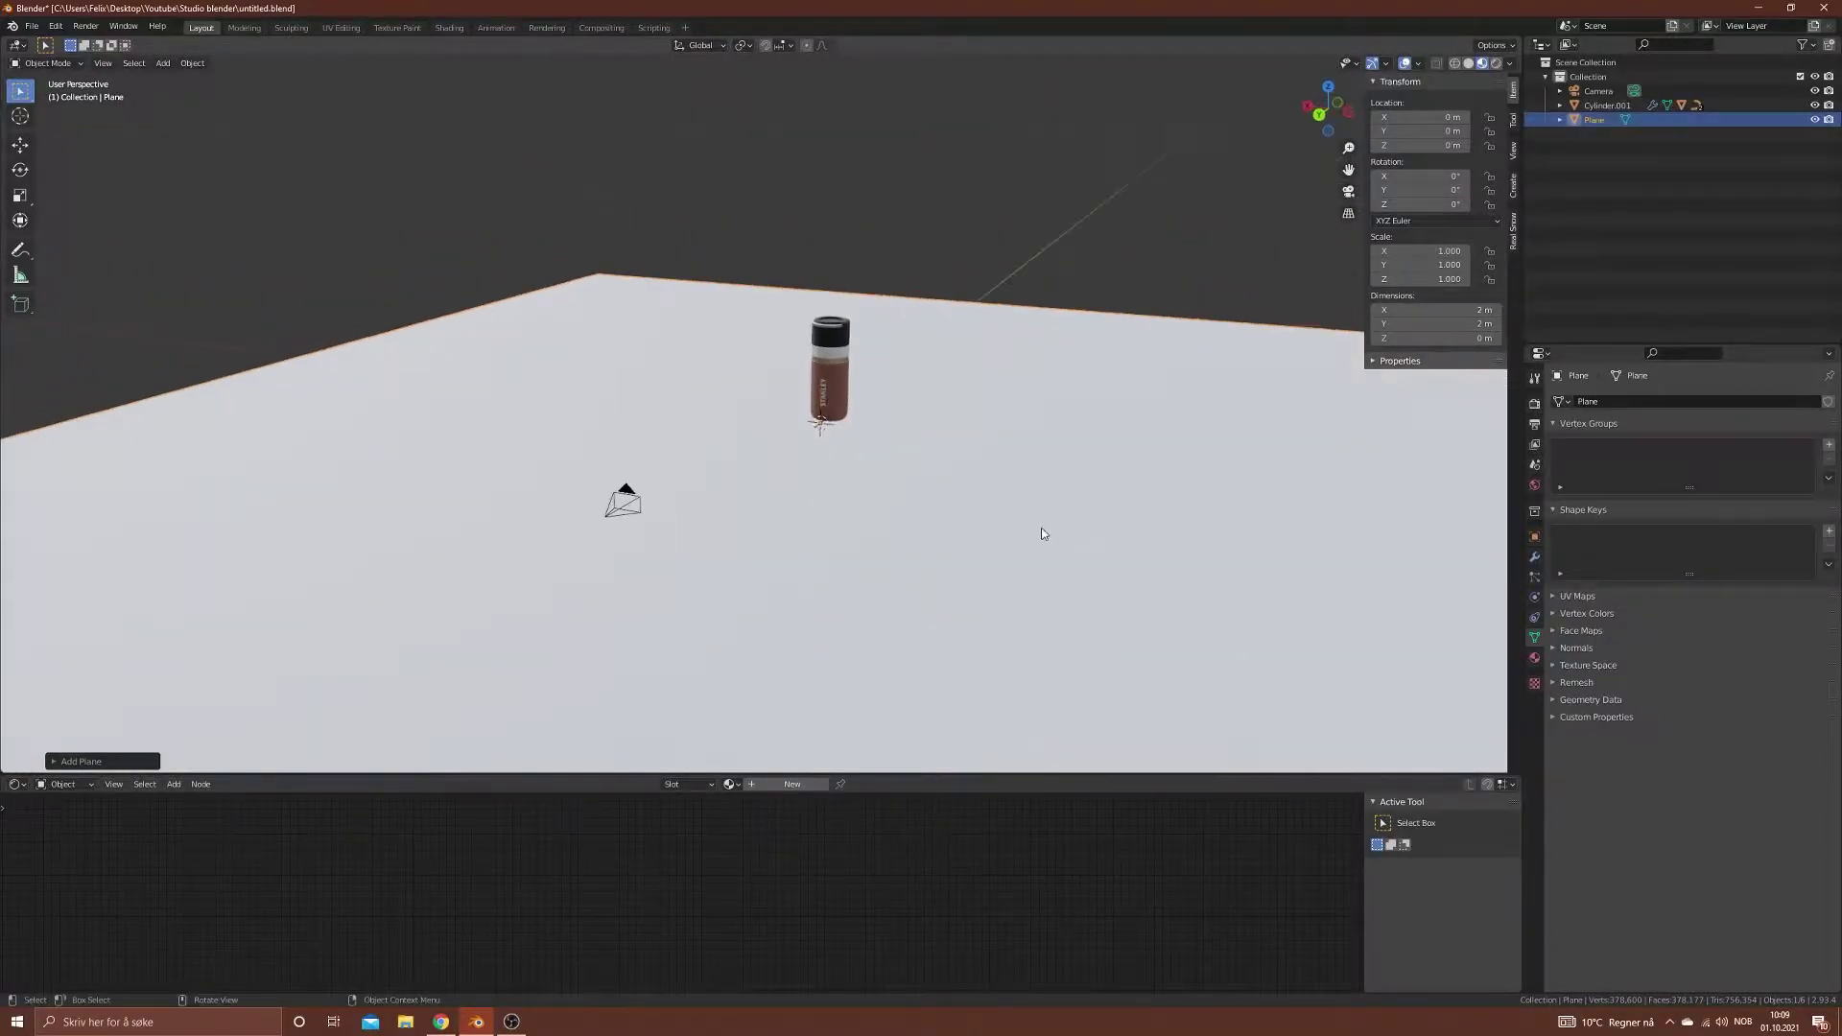
scroll(1024, 482, "down", 4)
Step: Extrude the plane's far edge straight up into a 0.78 m back wall
key("Tab")
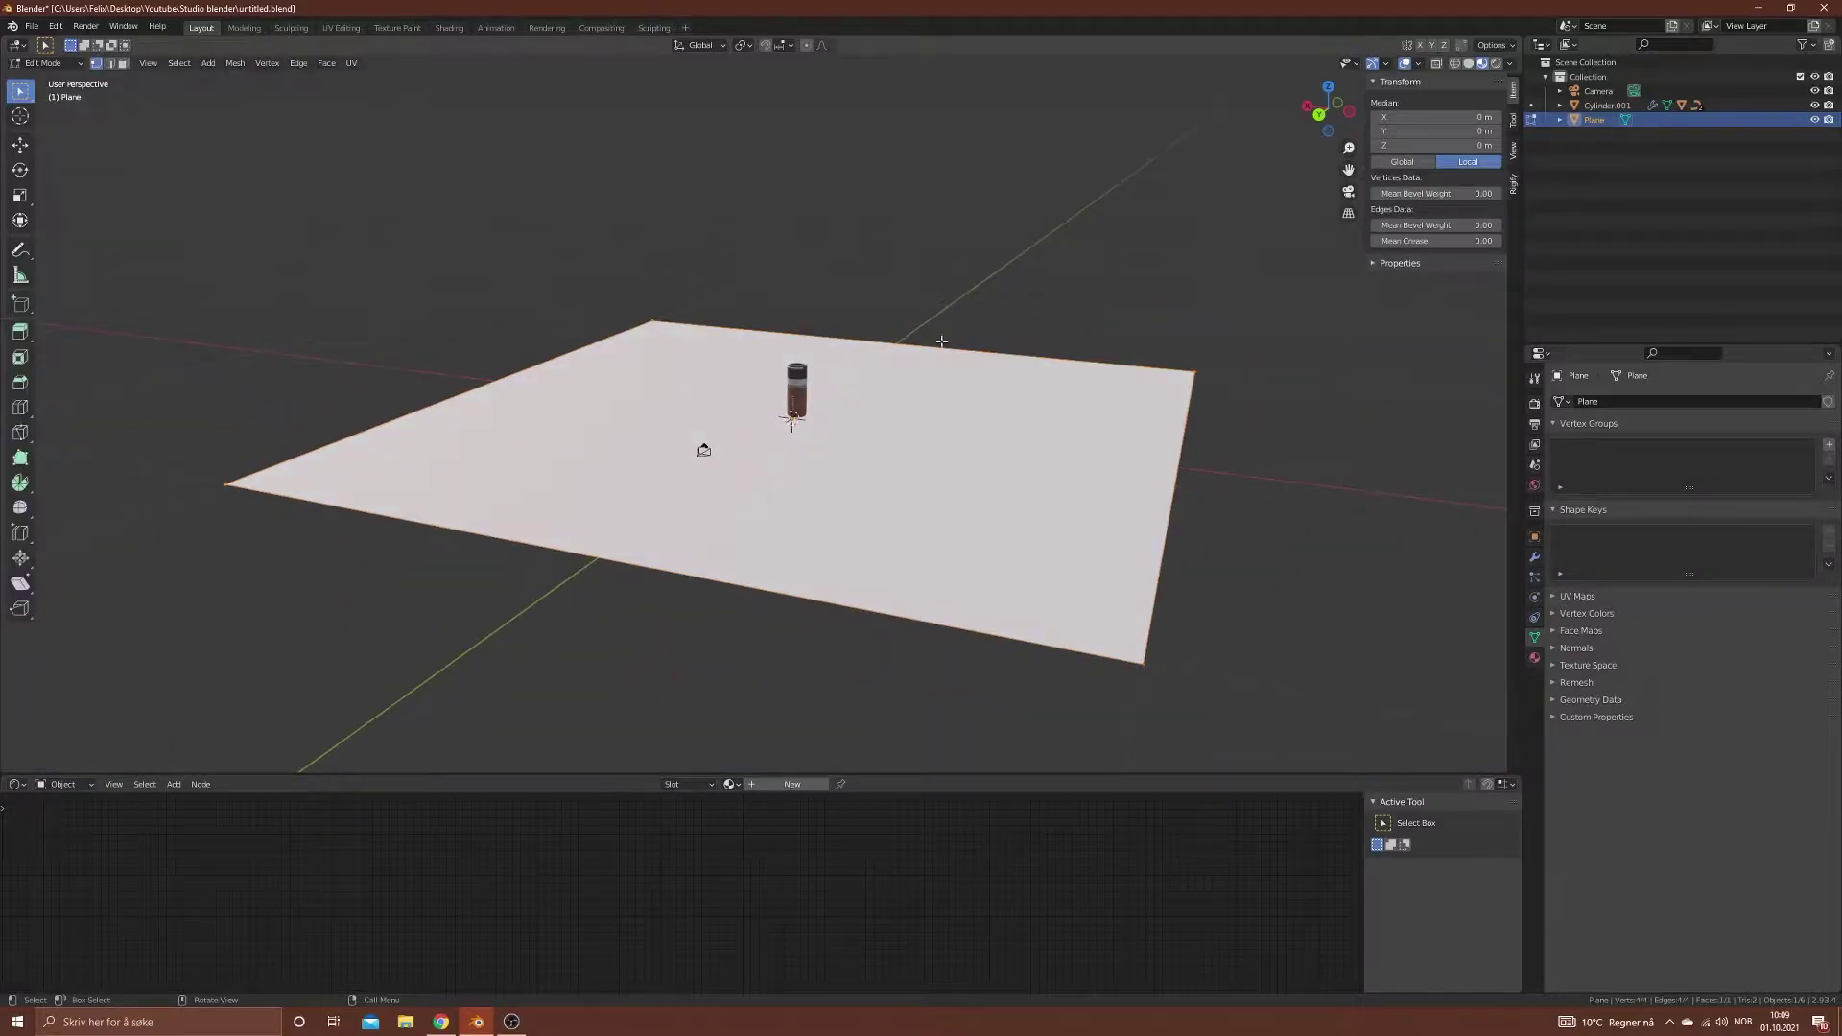
key("2")
left_click(945, 347)
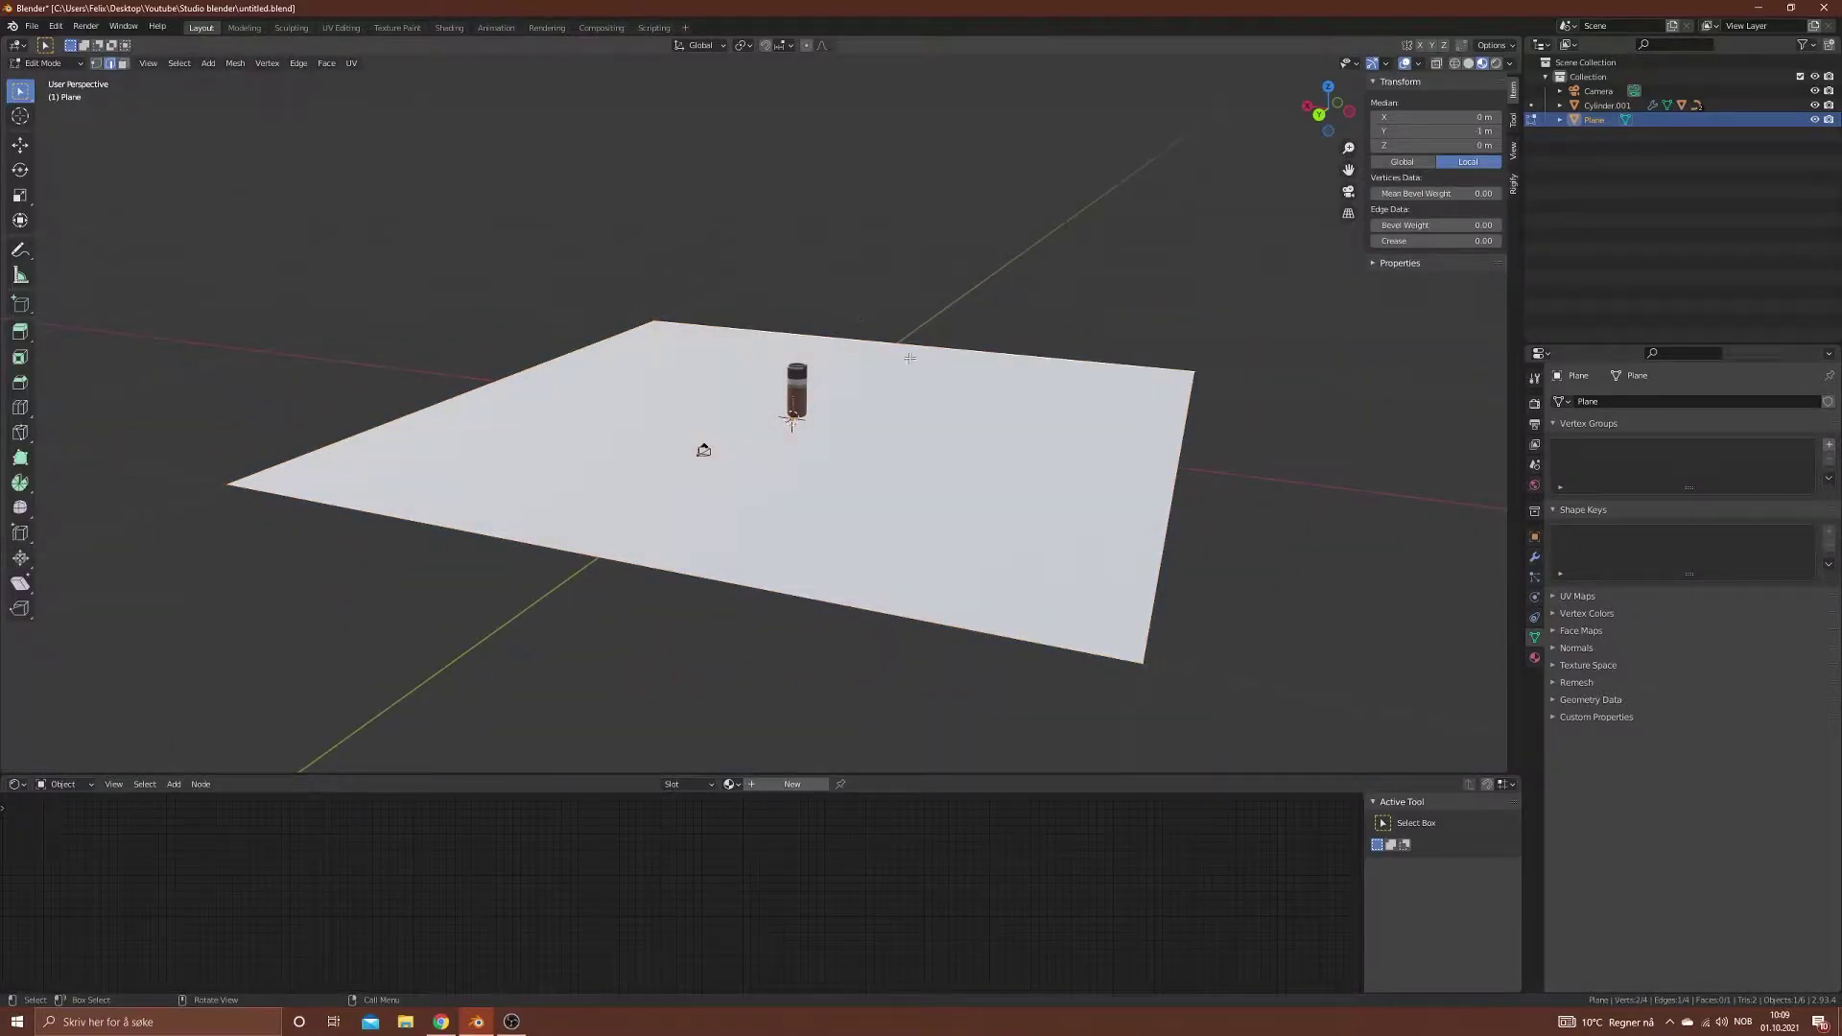
left_click(1468, 64)
mouse_move(953, 321)
middle_mouse_down()
mouse_move(1265, 569)
mouse_move(1282, 562)
middle_mouse_up()
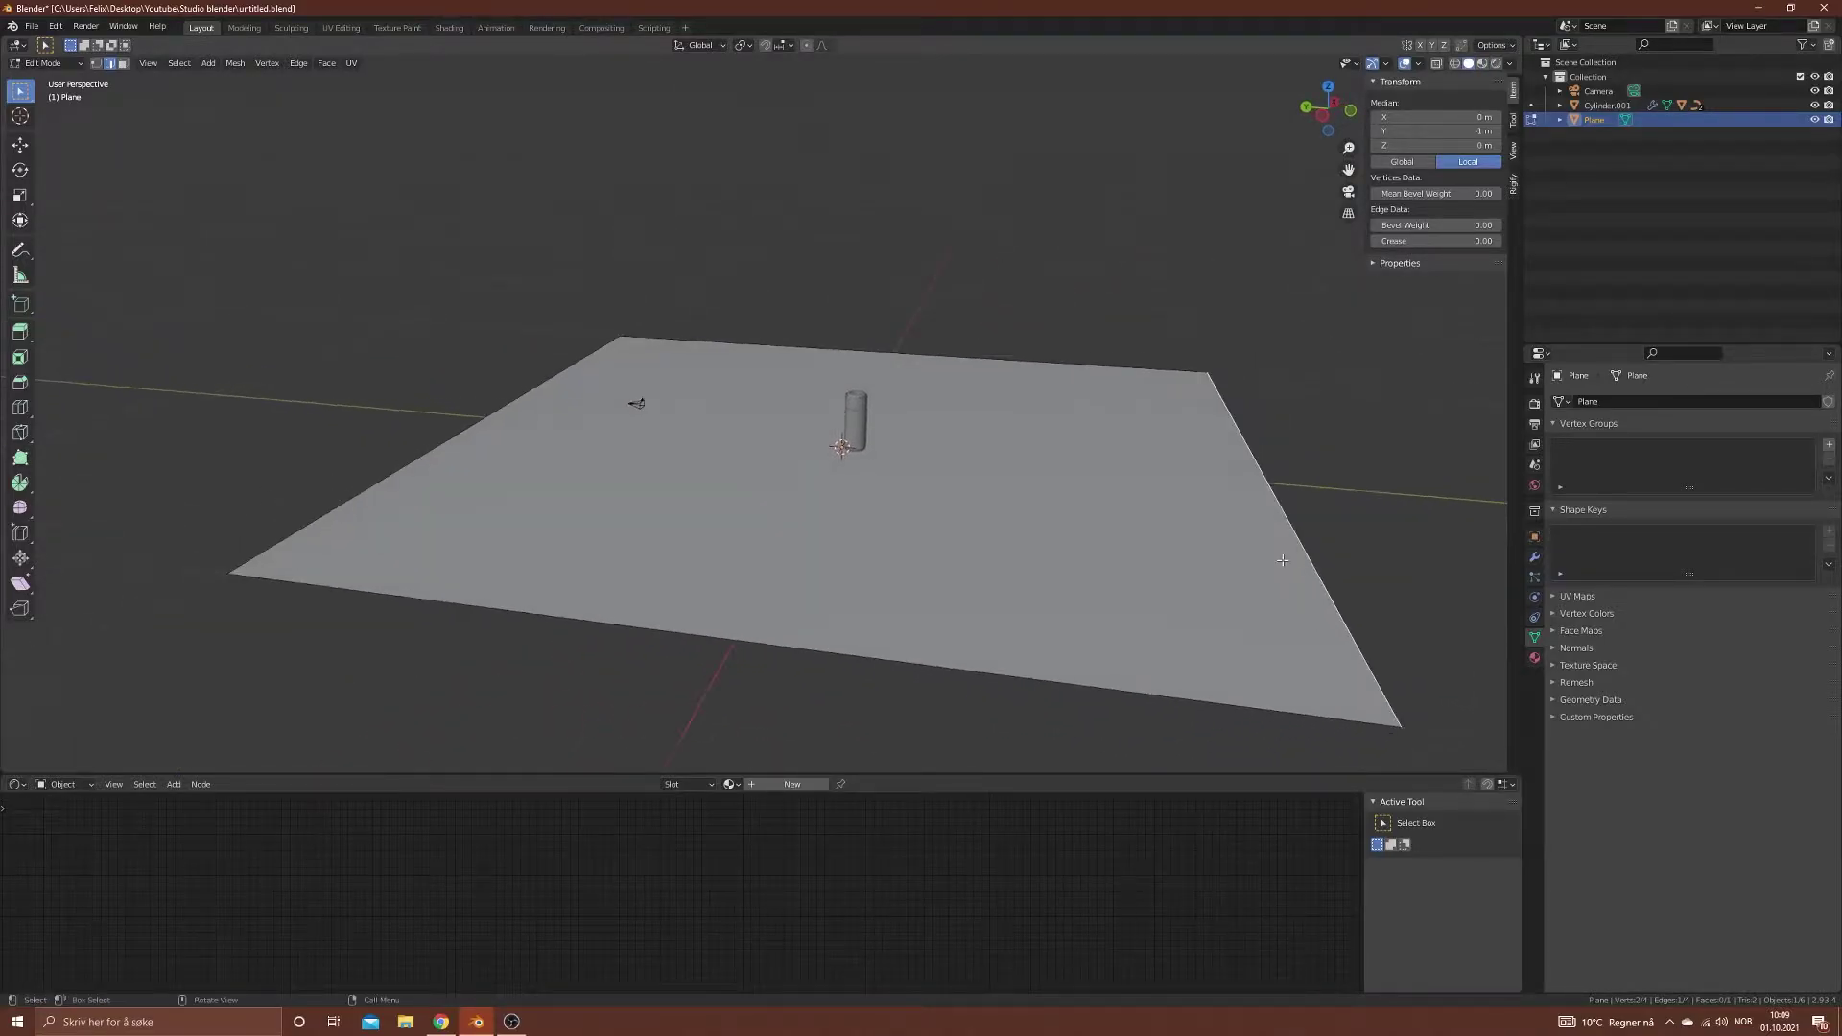
key("e")
key("z")
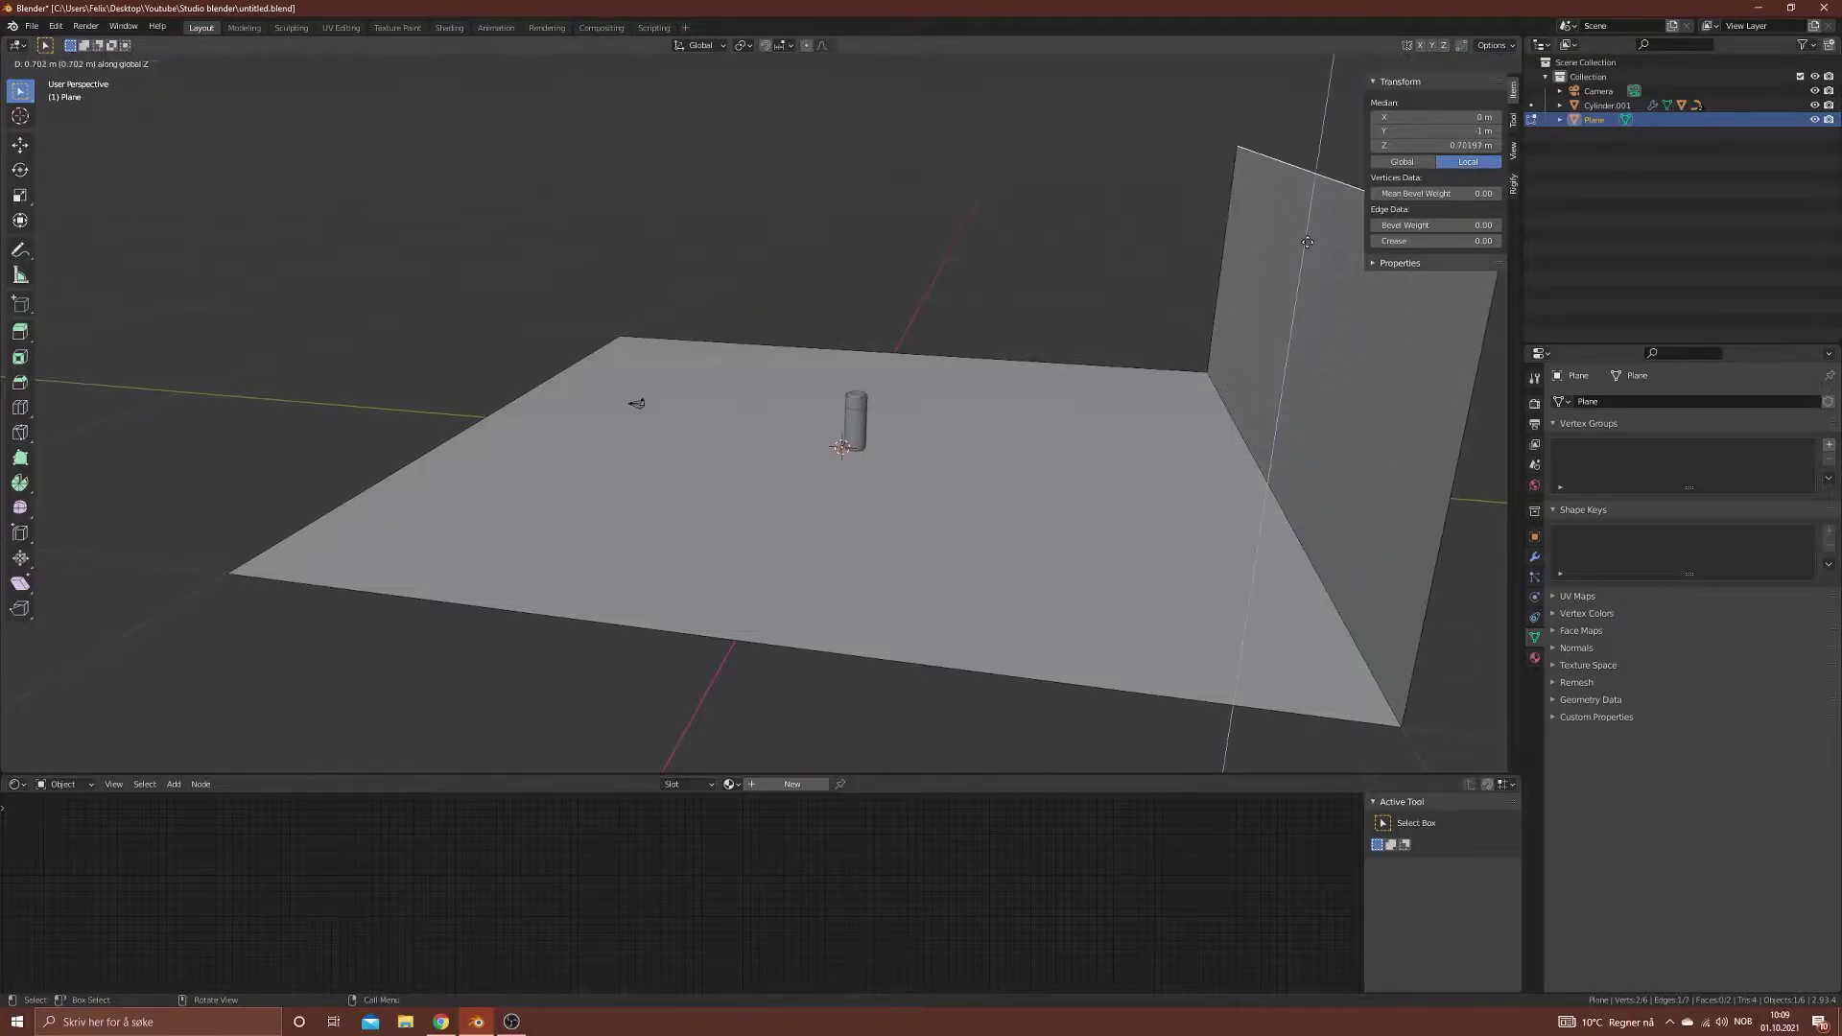
left_click(1293, 212)
Step: Bevel the floor-wall corner edge with 8 segments into a smooth curve
middle_click_drag(1293, 212, 1267, 459)
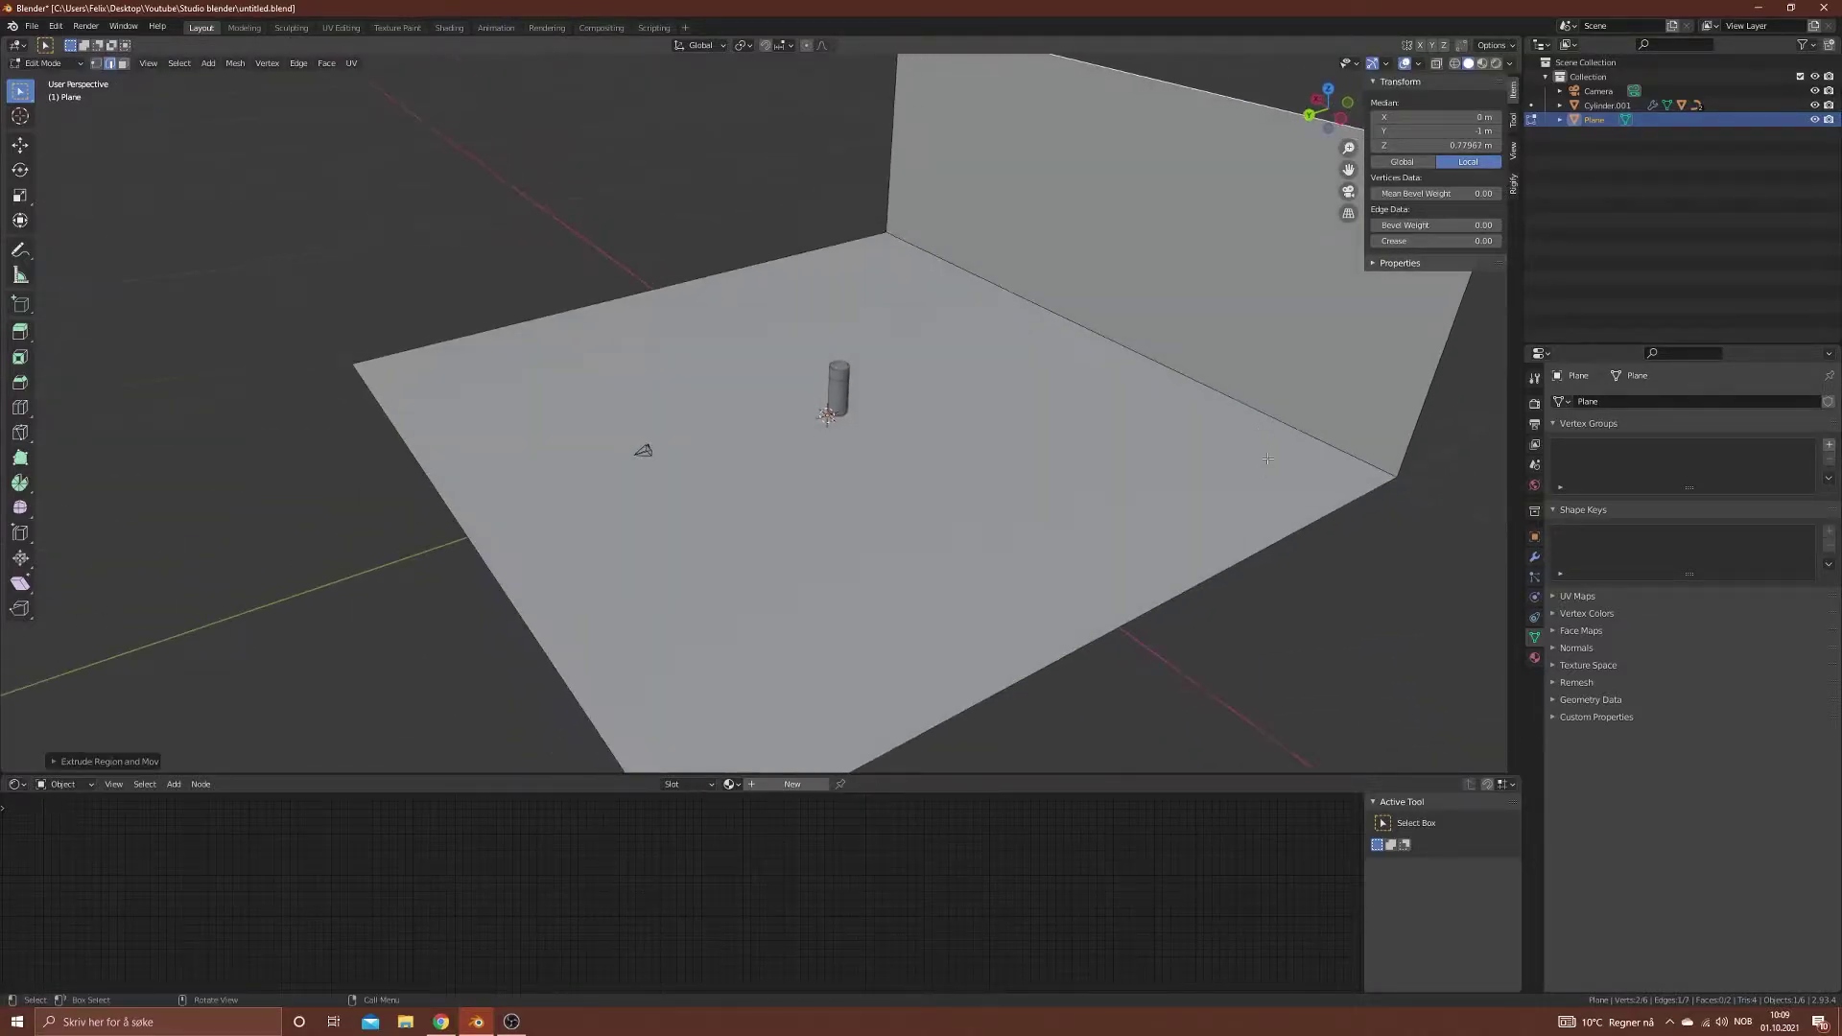
left_click(1226, 395)
key("ctrl+b")
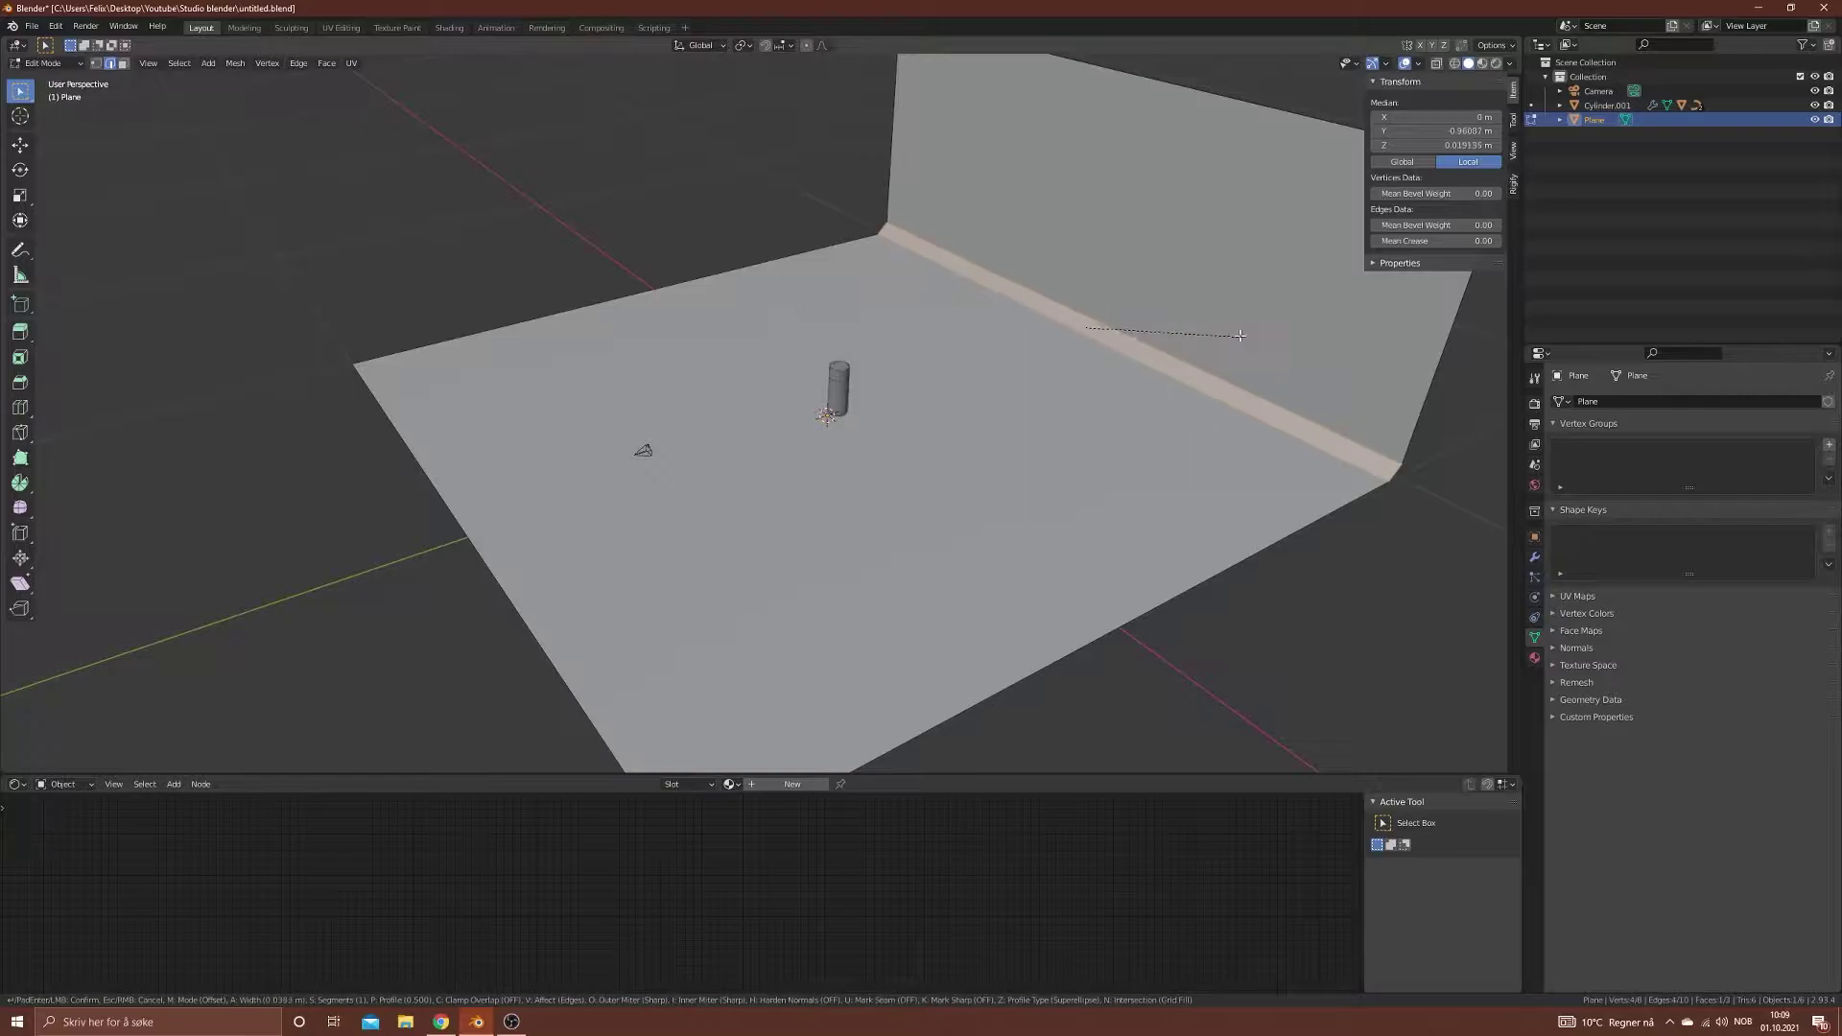
scroll(1261, 293, "up", 7)
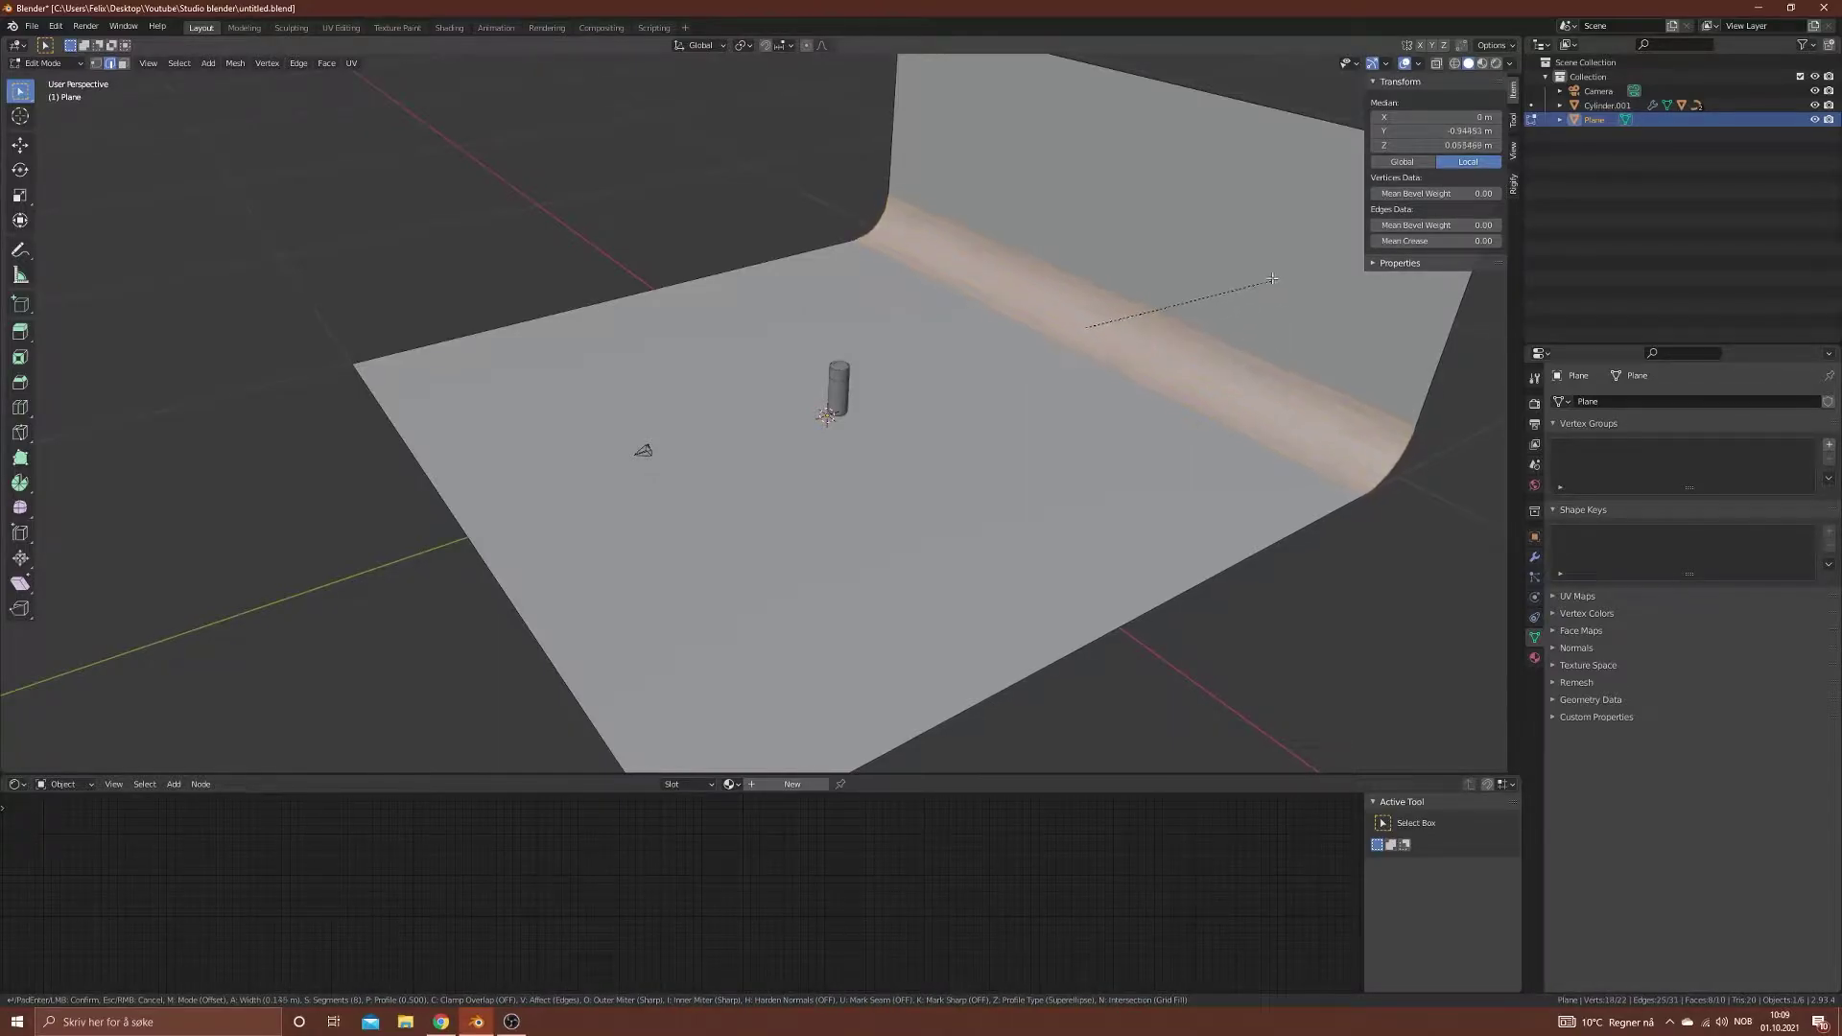
left_click(1270, 257)
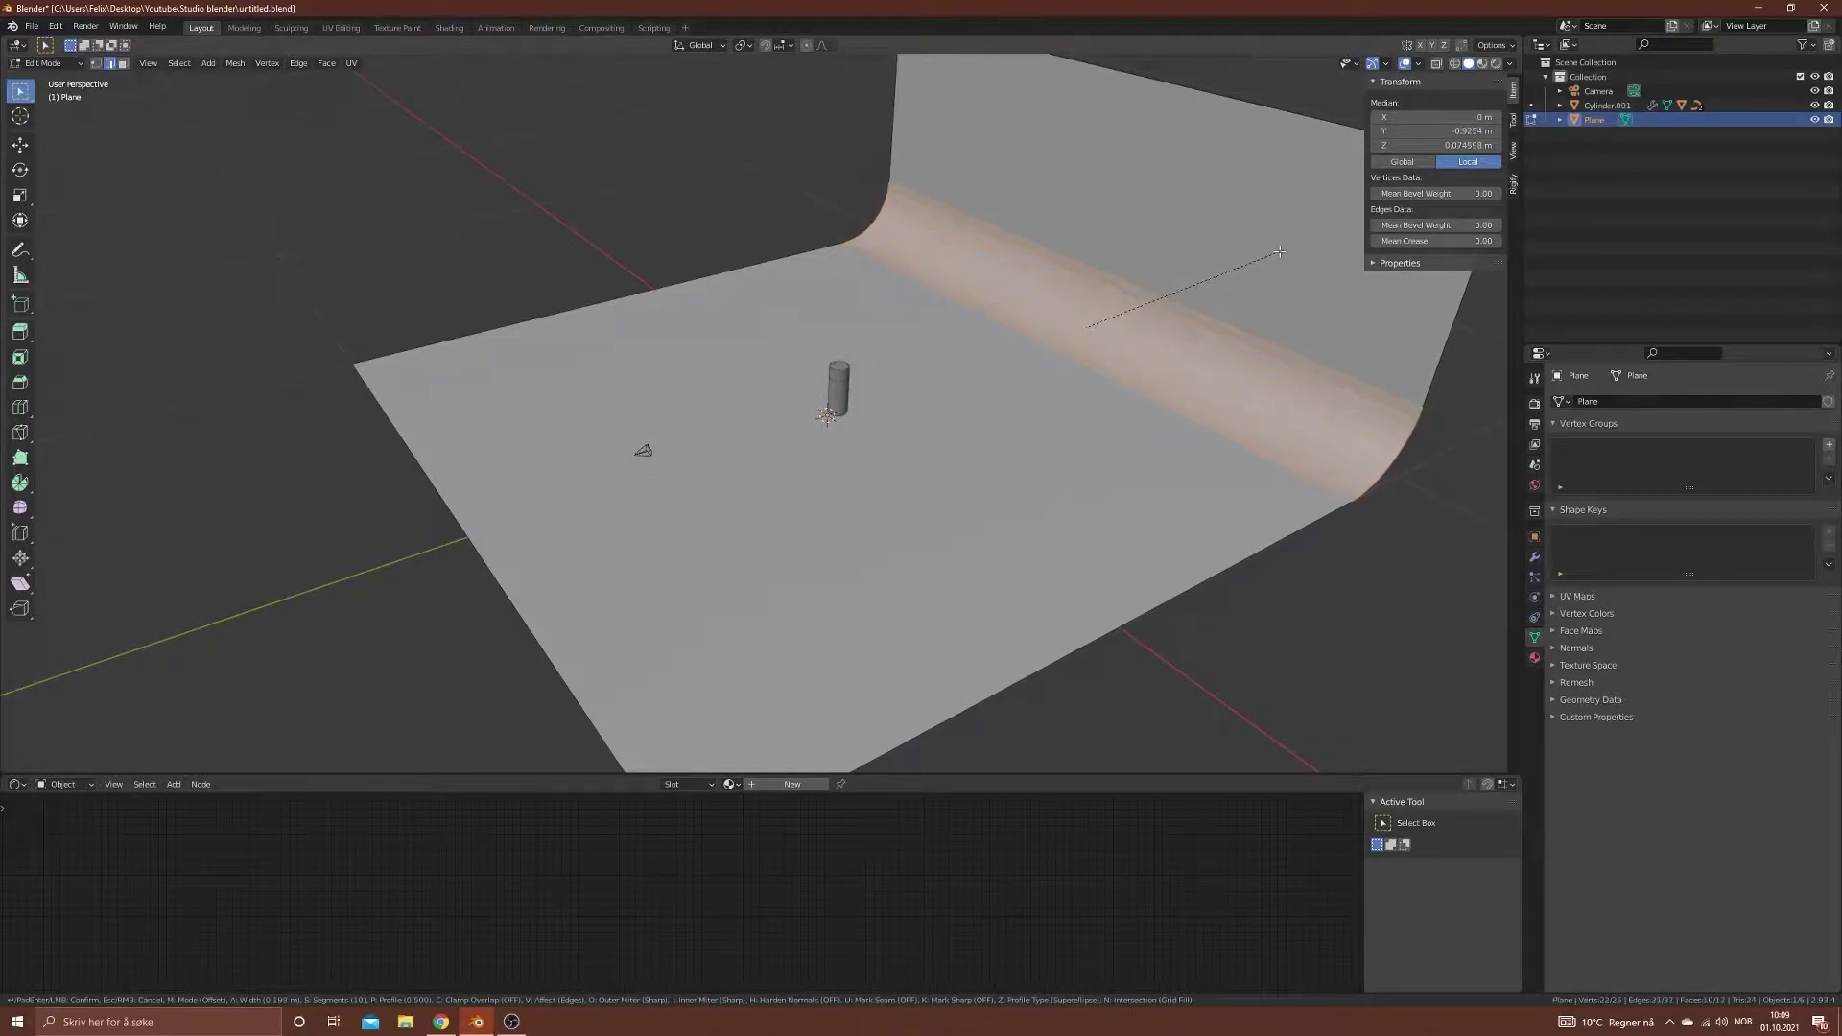
key("Tab")
right_click(1103, 326)
key("Escape")
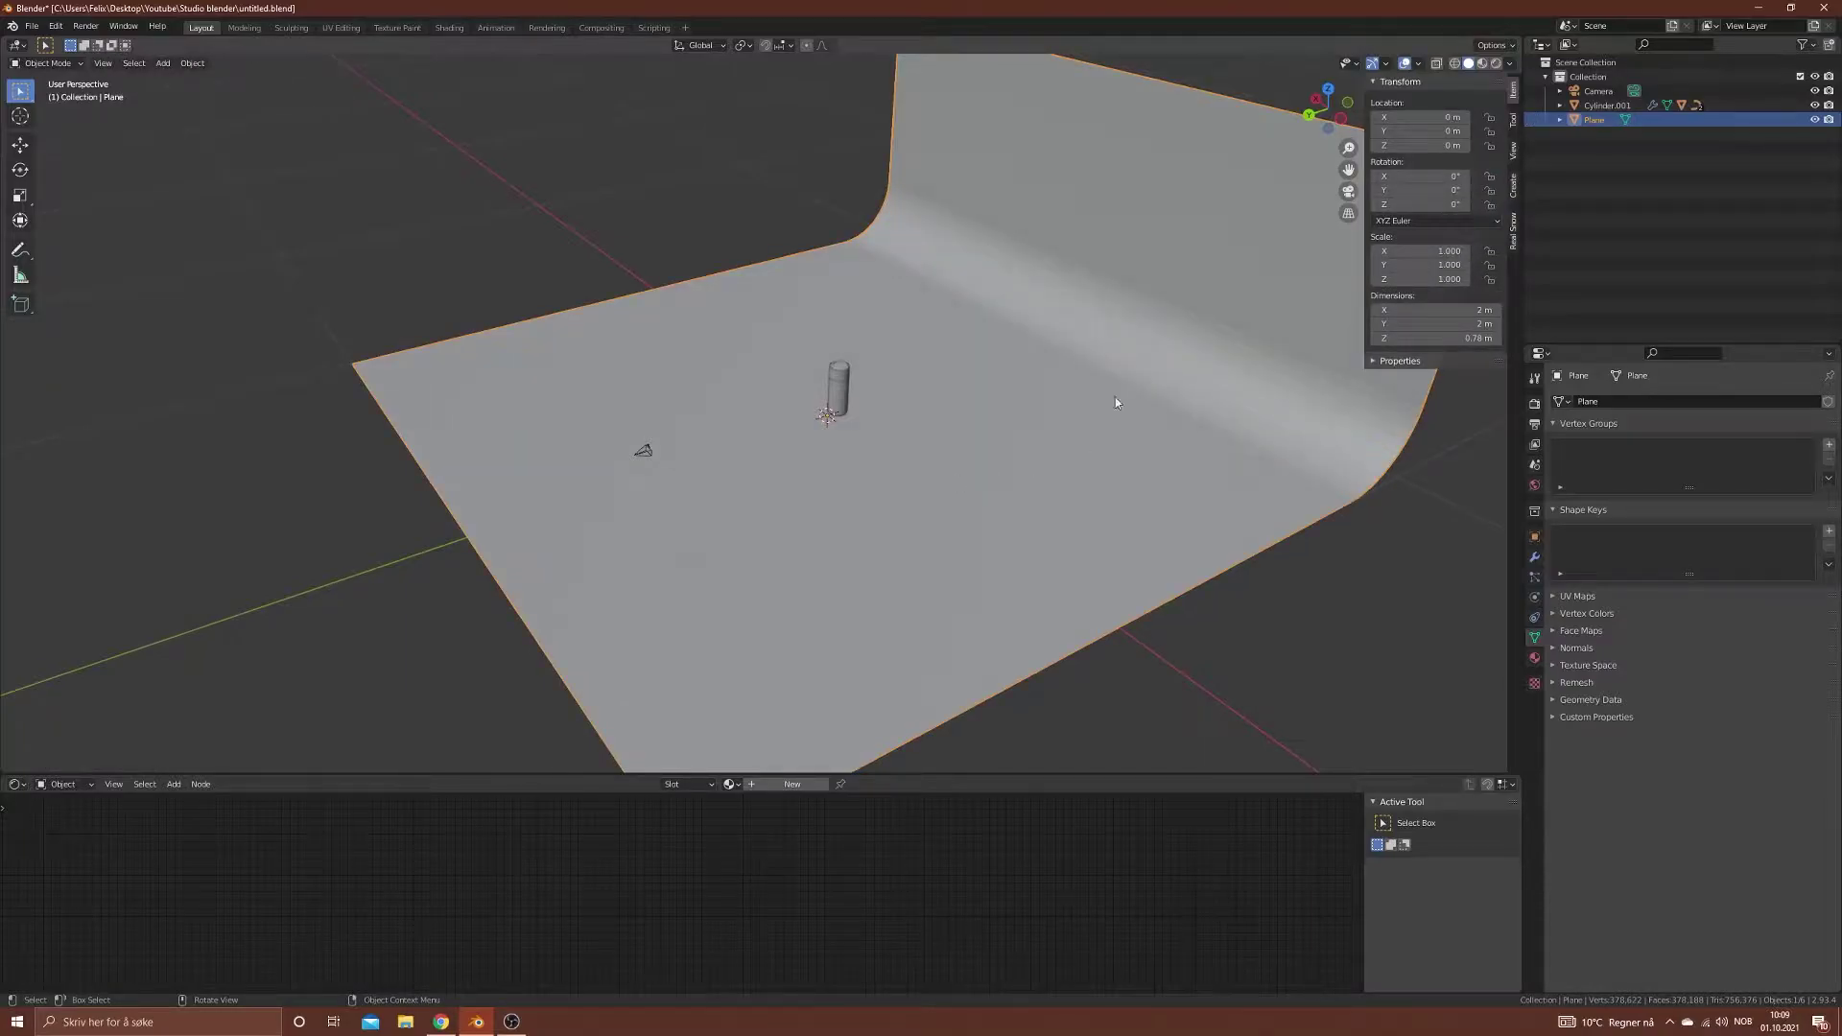
Step: Return to camera view, switch the viewport to Rendered shading, and save
left_click(1347, 191)
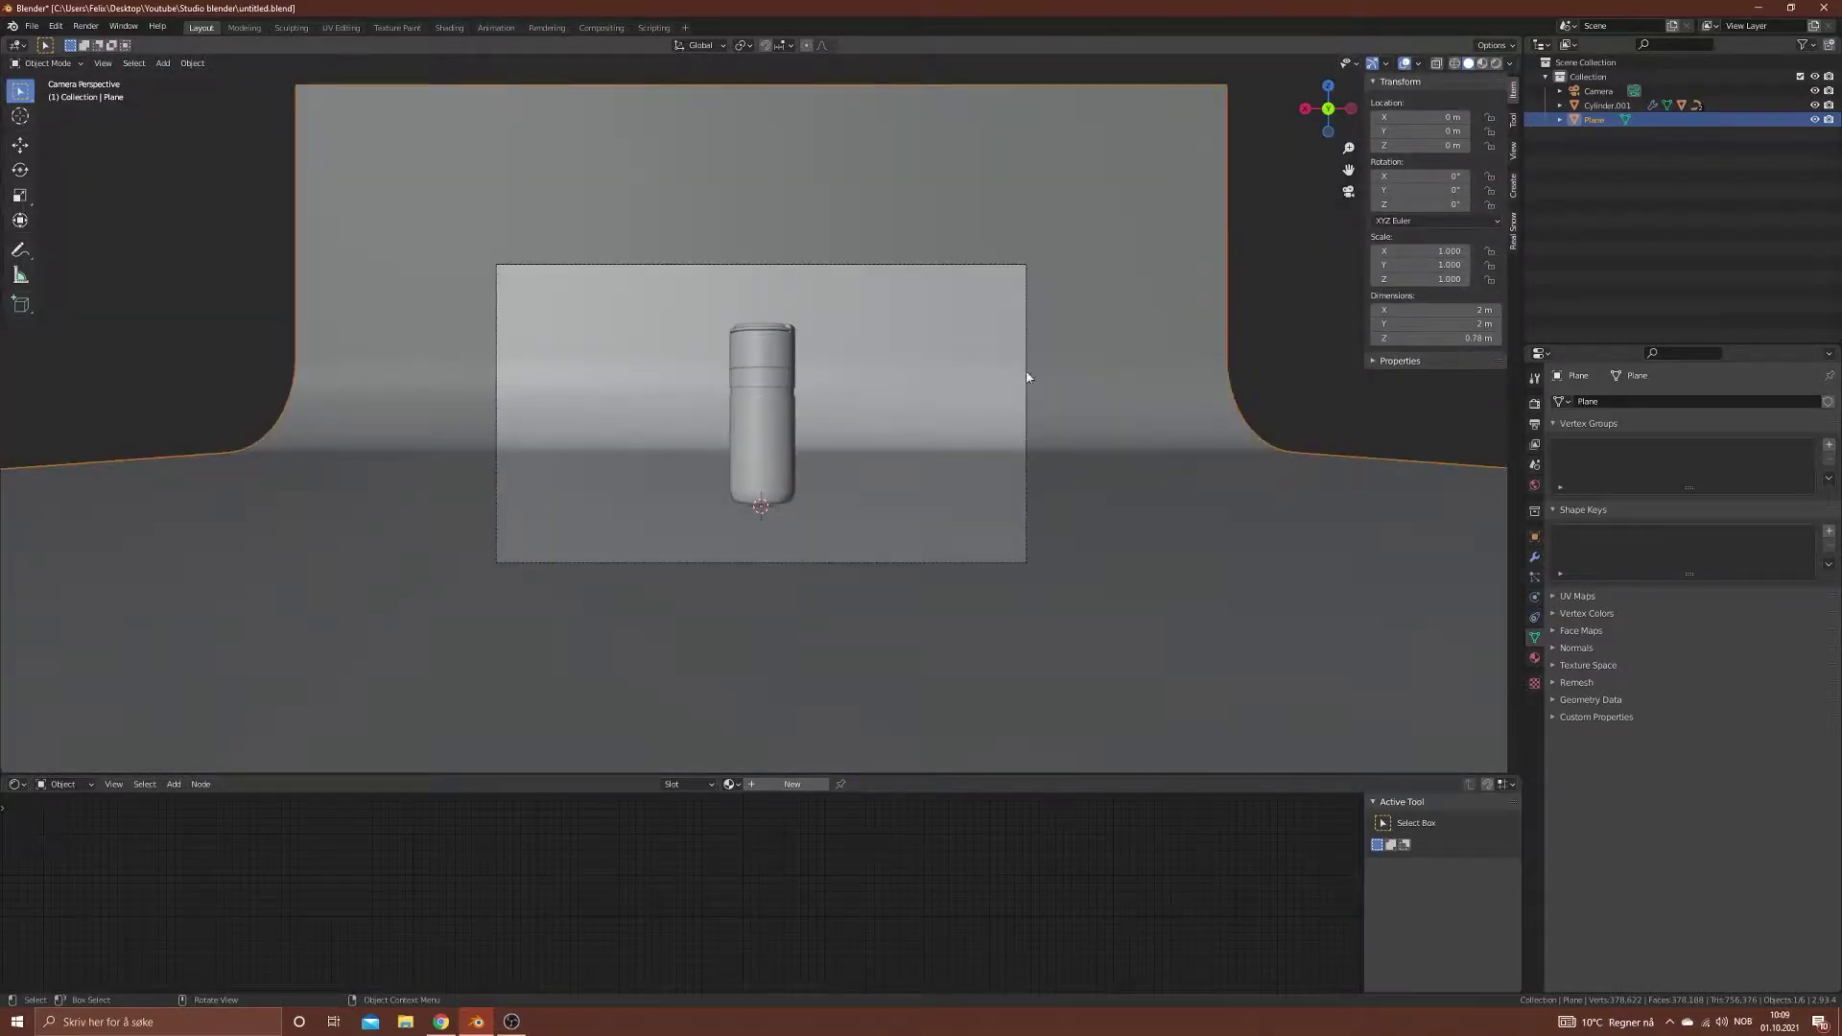
left_click(1495, 62)
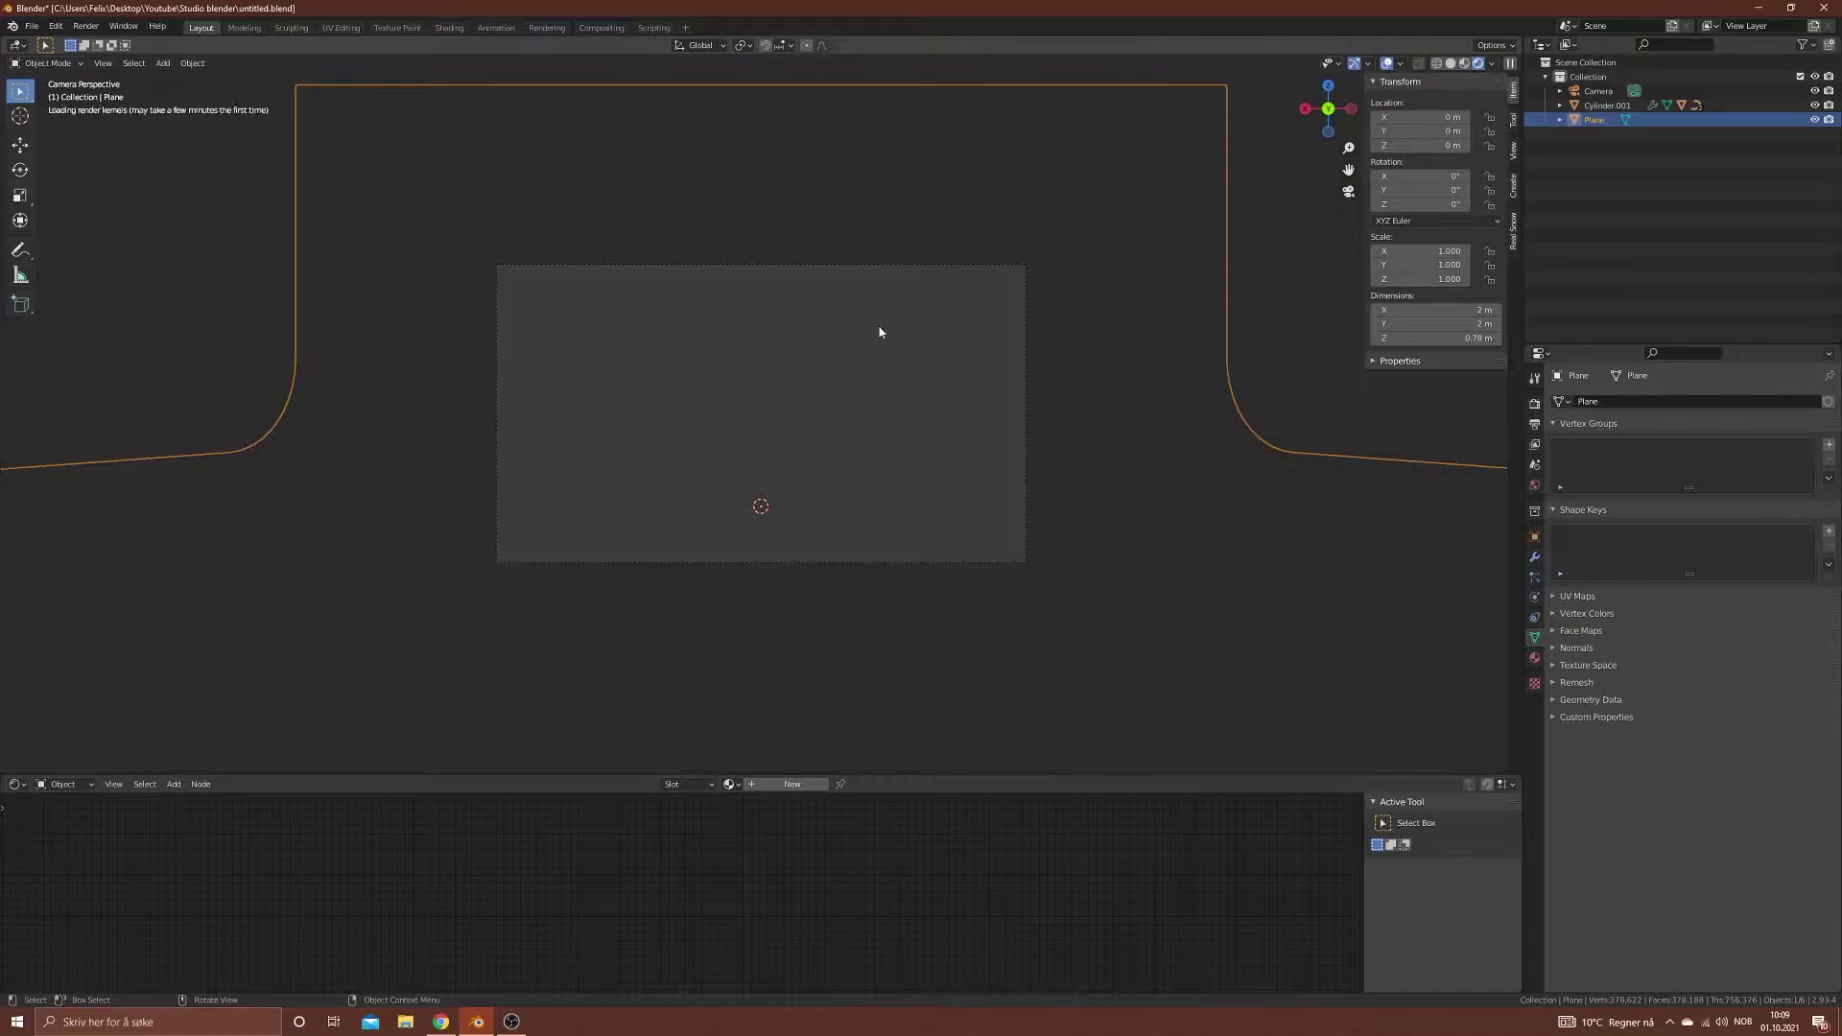
key("ctrl+s")
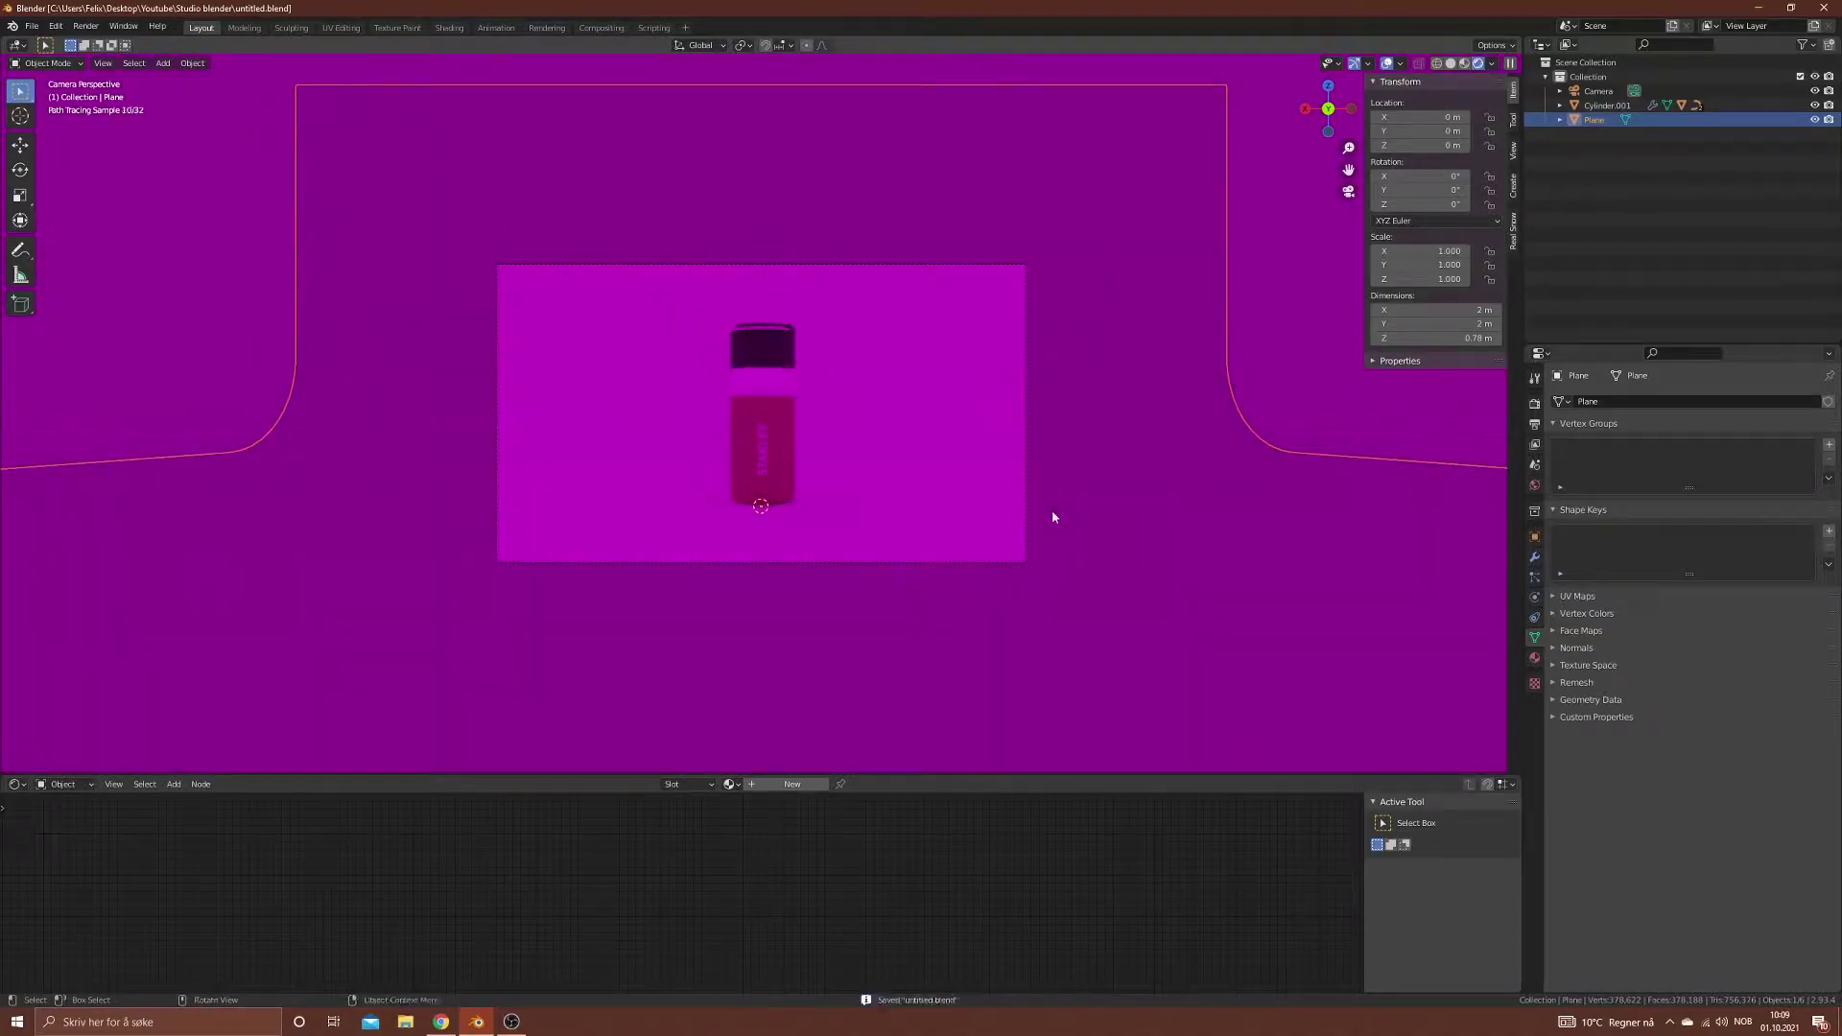
Step: Show the World node tree and browse for an Environment Texture image
left_click(62, 783)
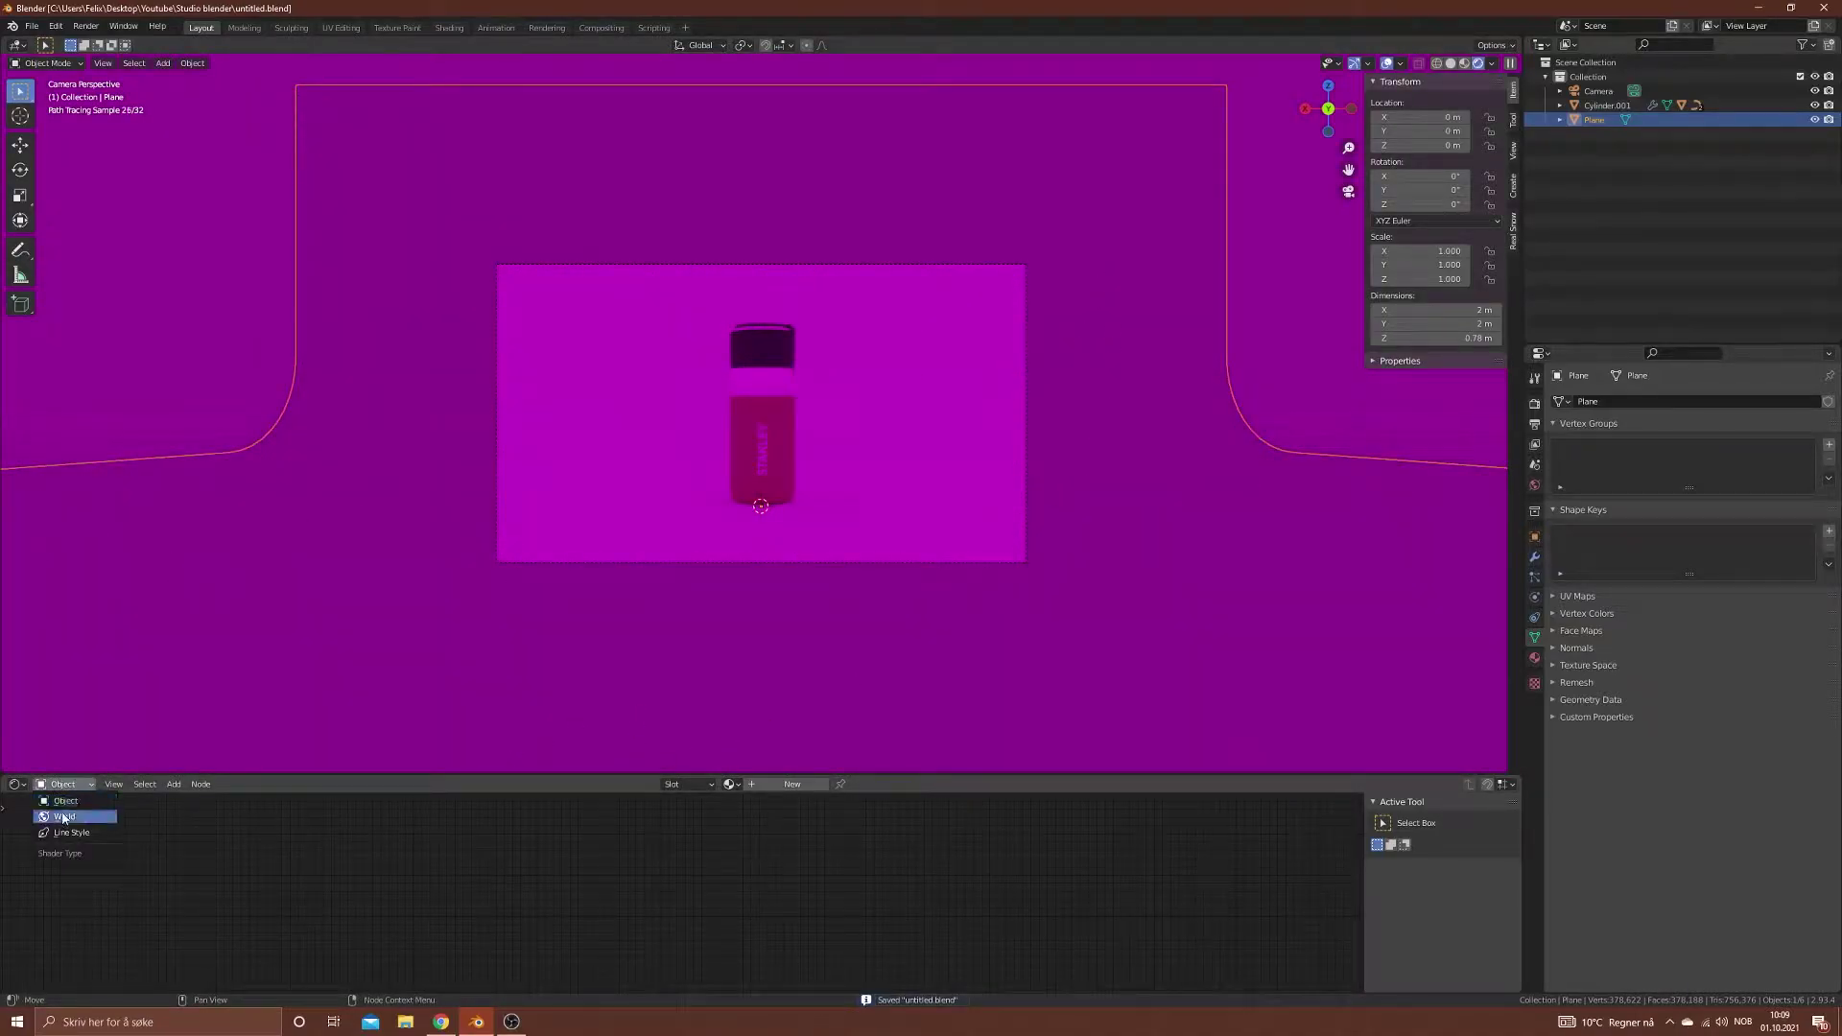
left_click(62, 784)
left_click(64, 817)
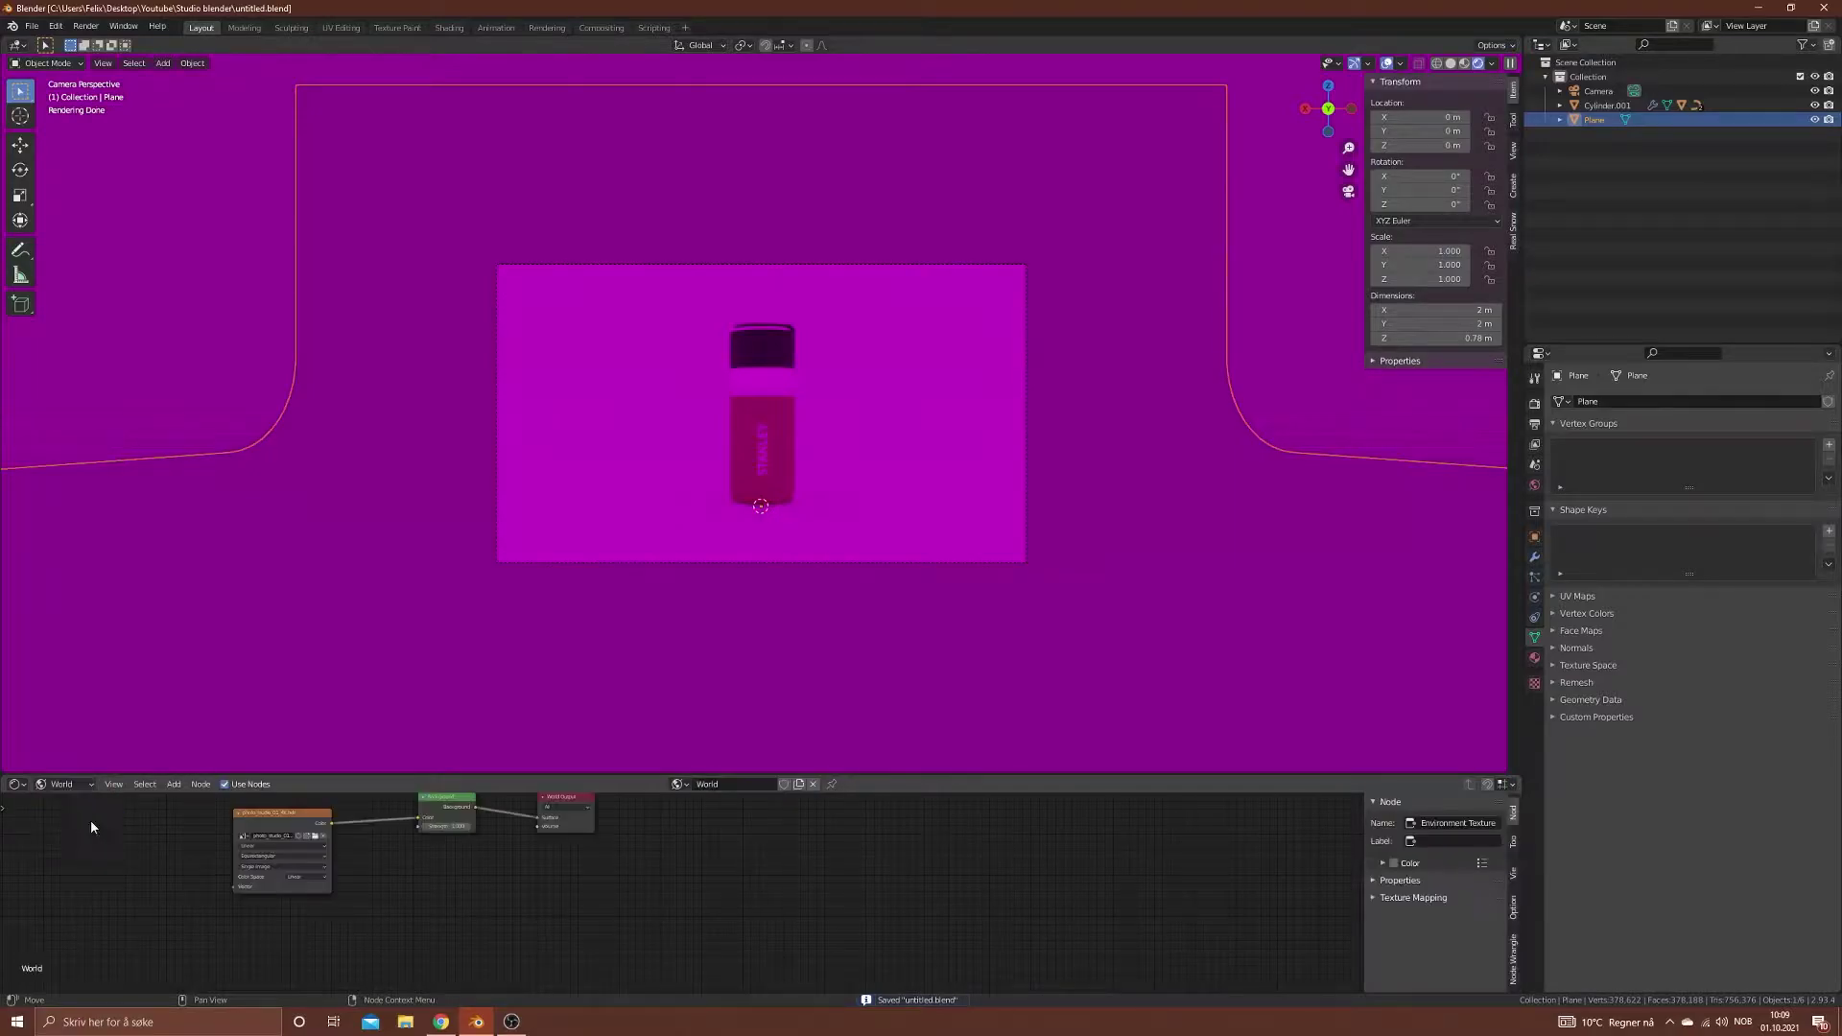
middle_click_drag(447, 872, 481, 923)
left_click(350, 888)
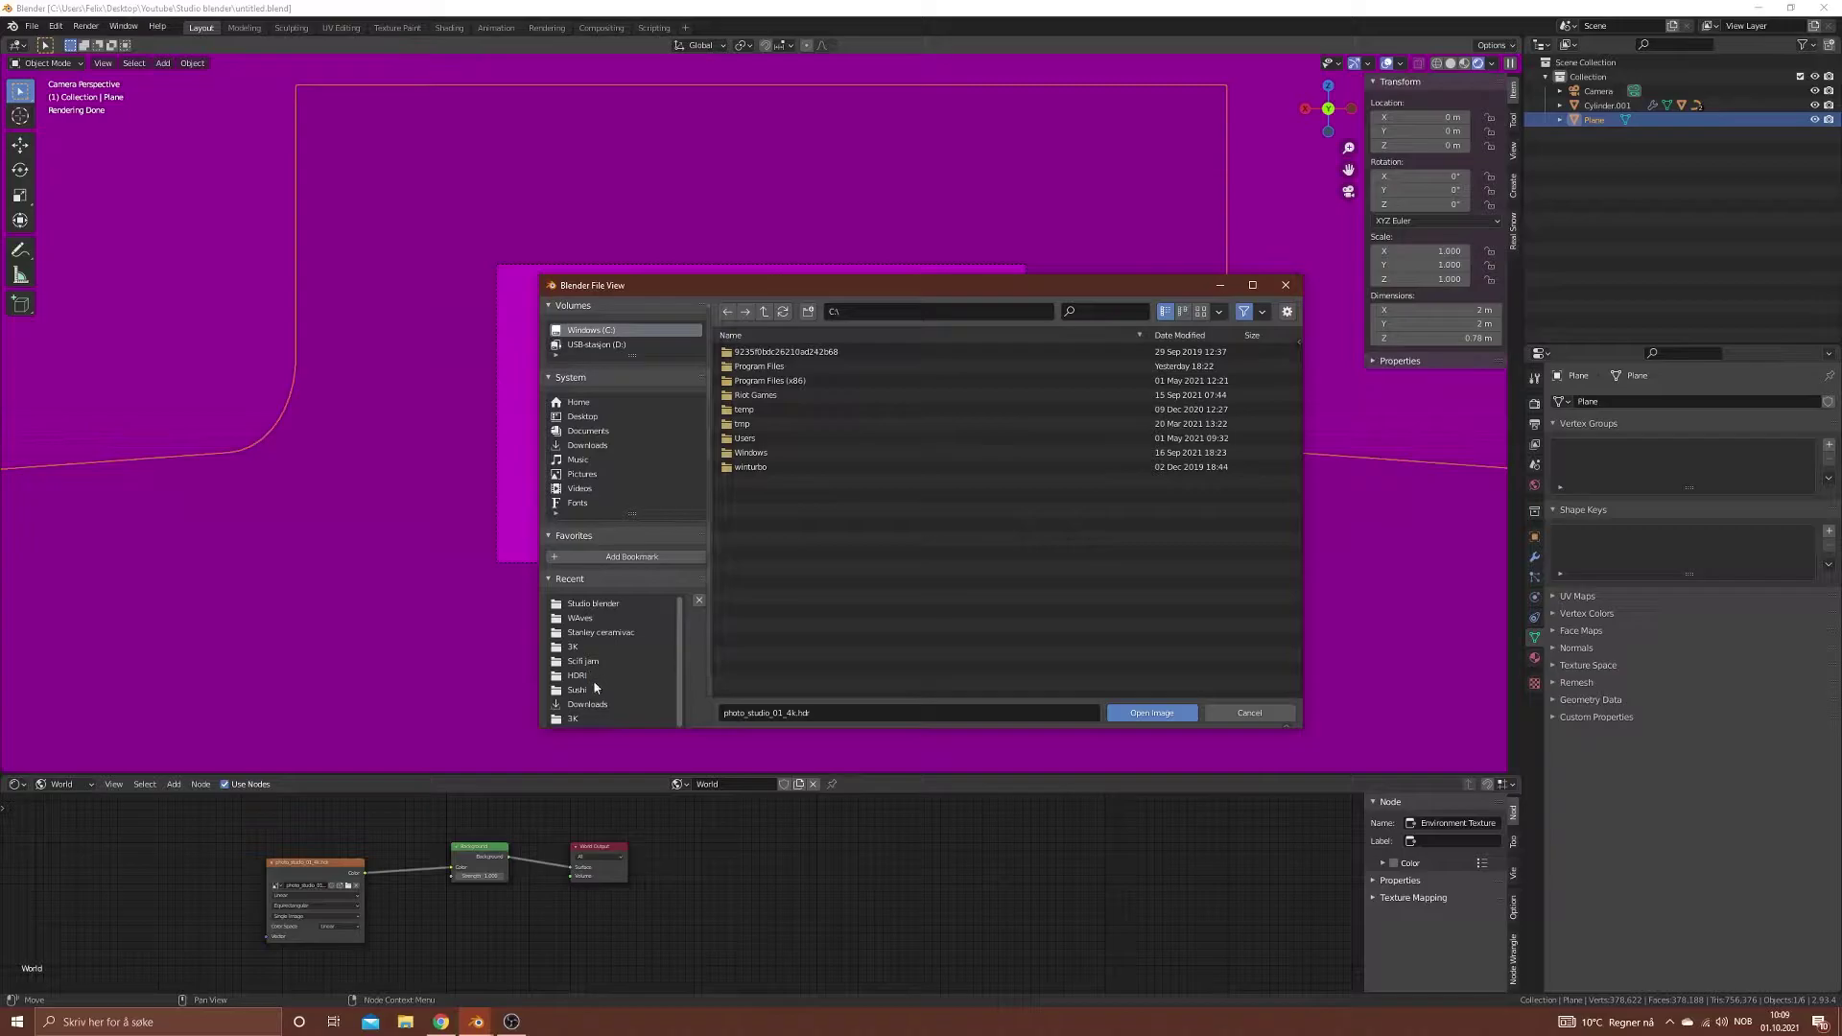
Step: Load photo_studio_01_4k.hdr from the recent HDRI folder as the world environment
left_click(587, 676)
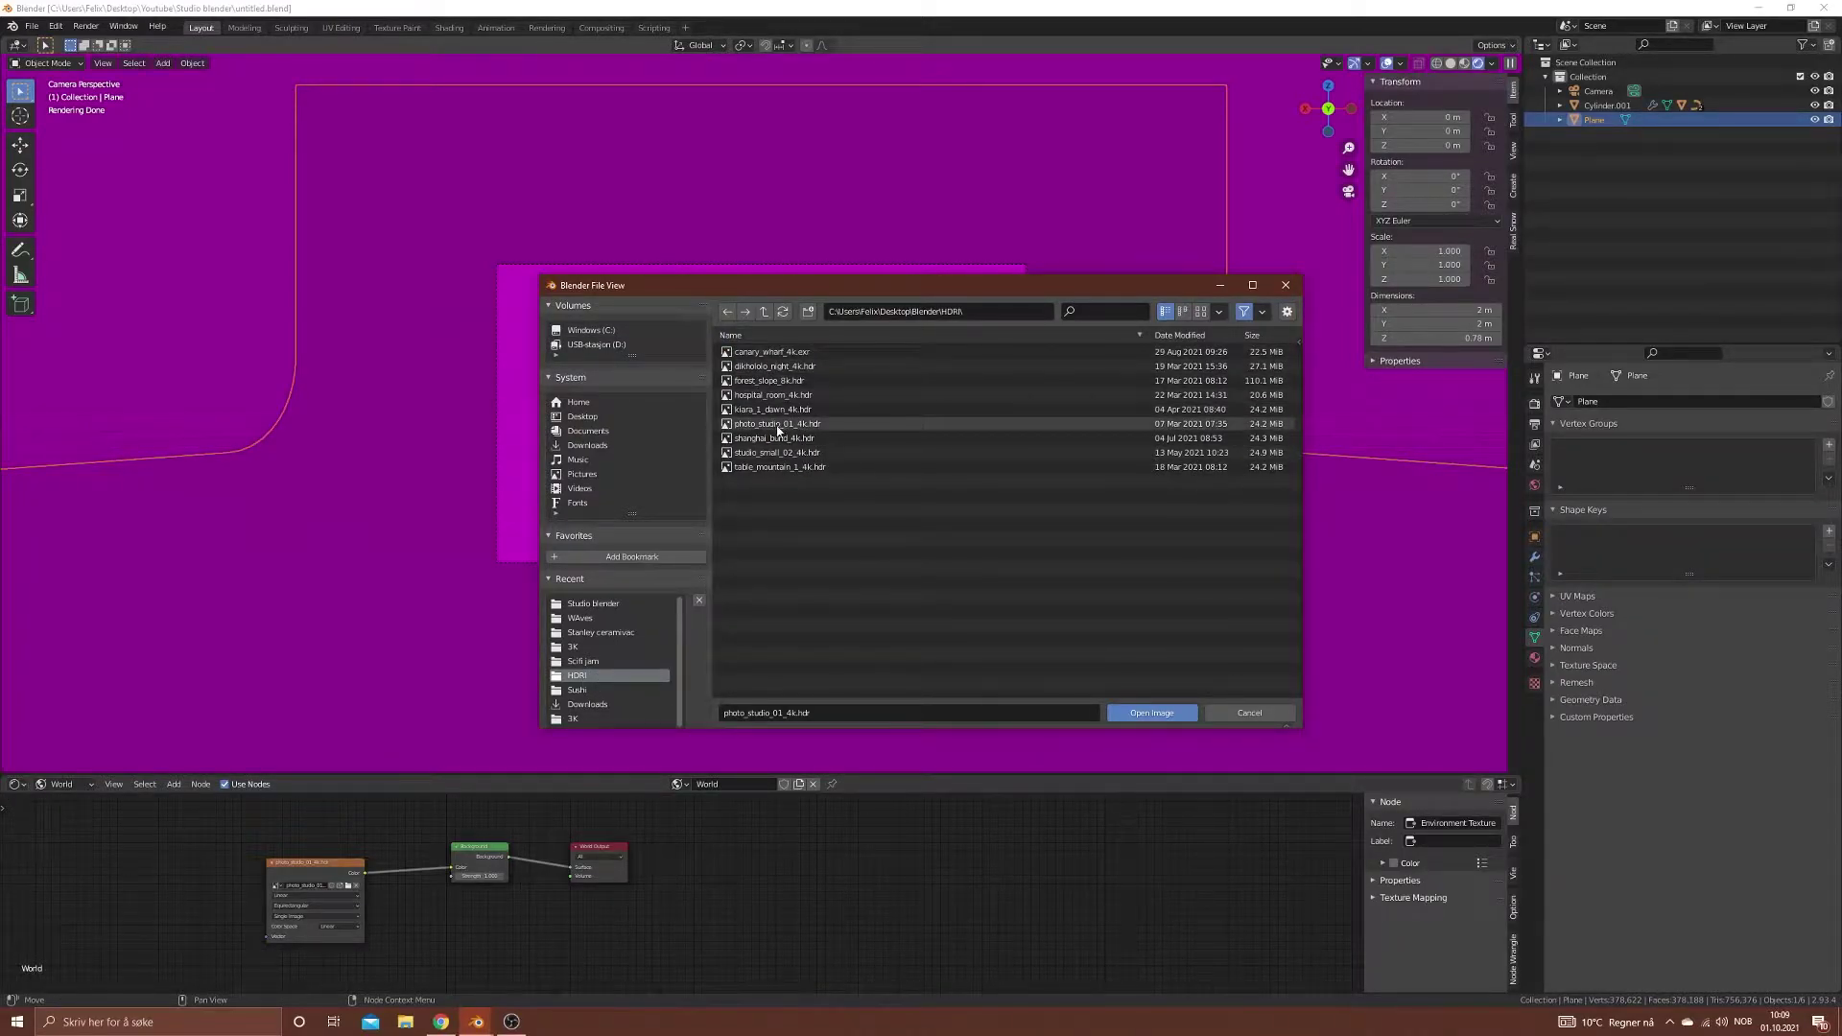
left_click(779, 425)
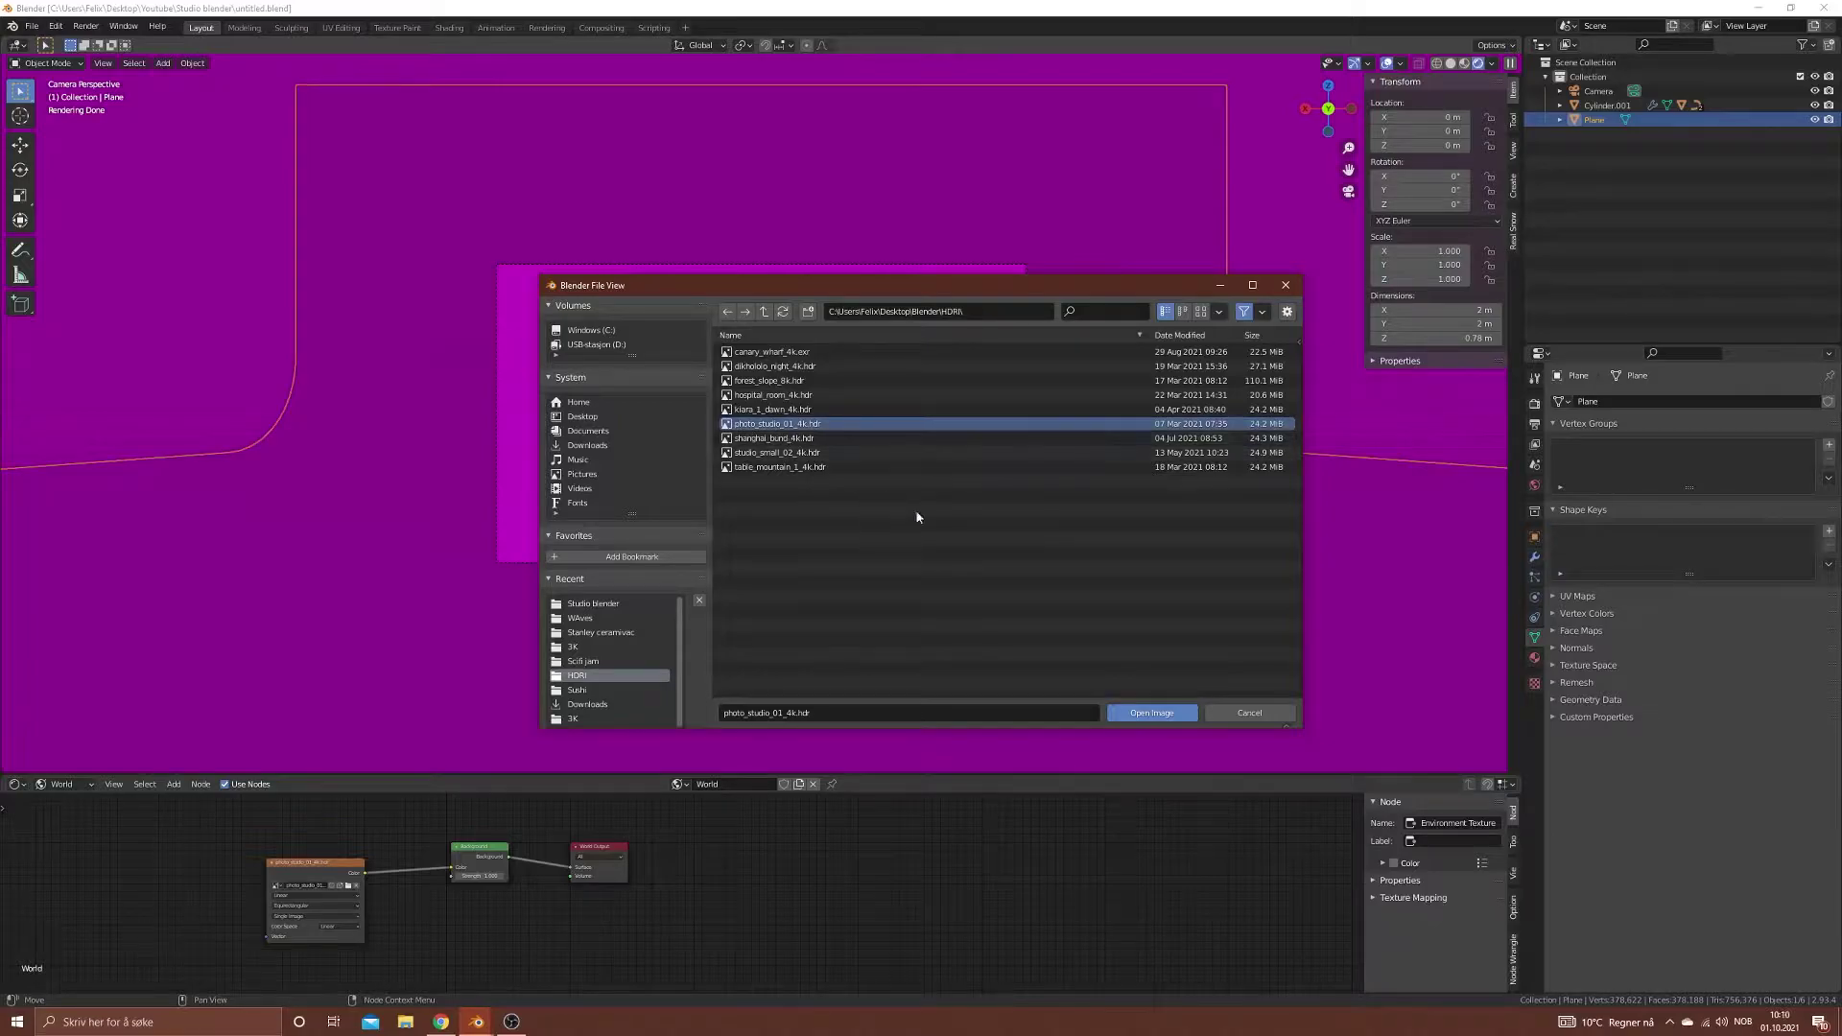
left_click(1161, 712)
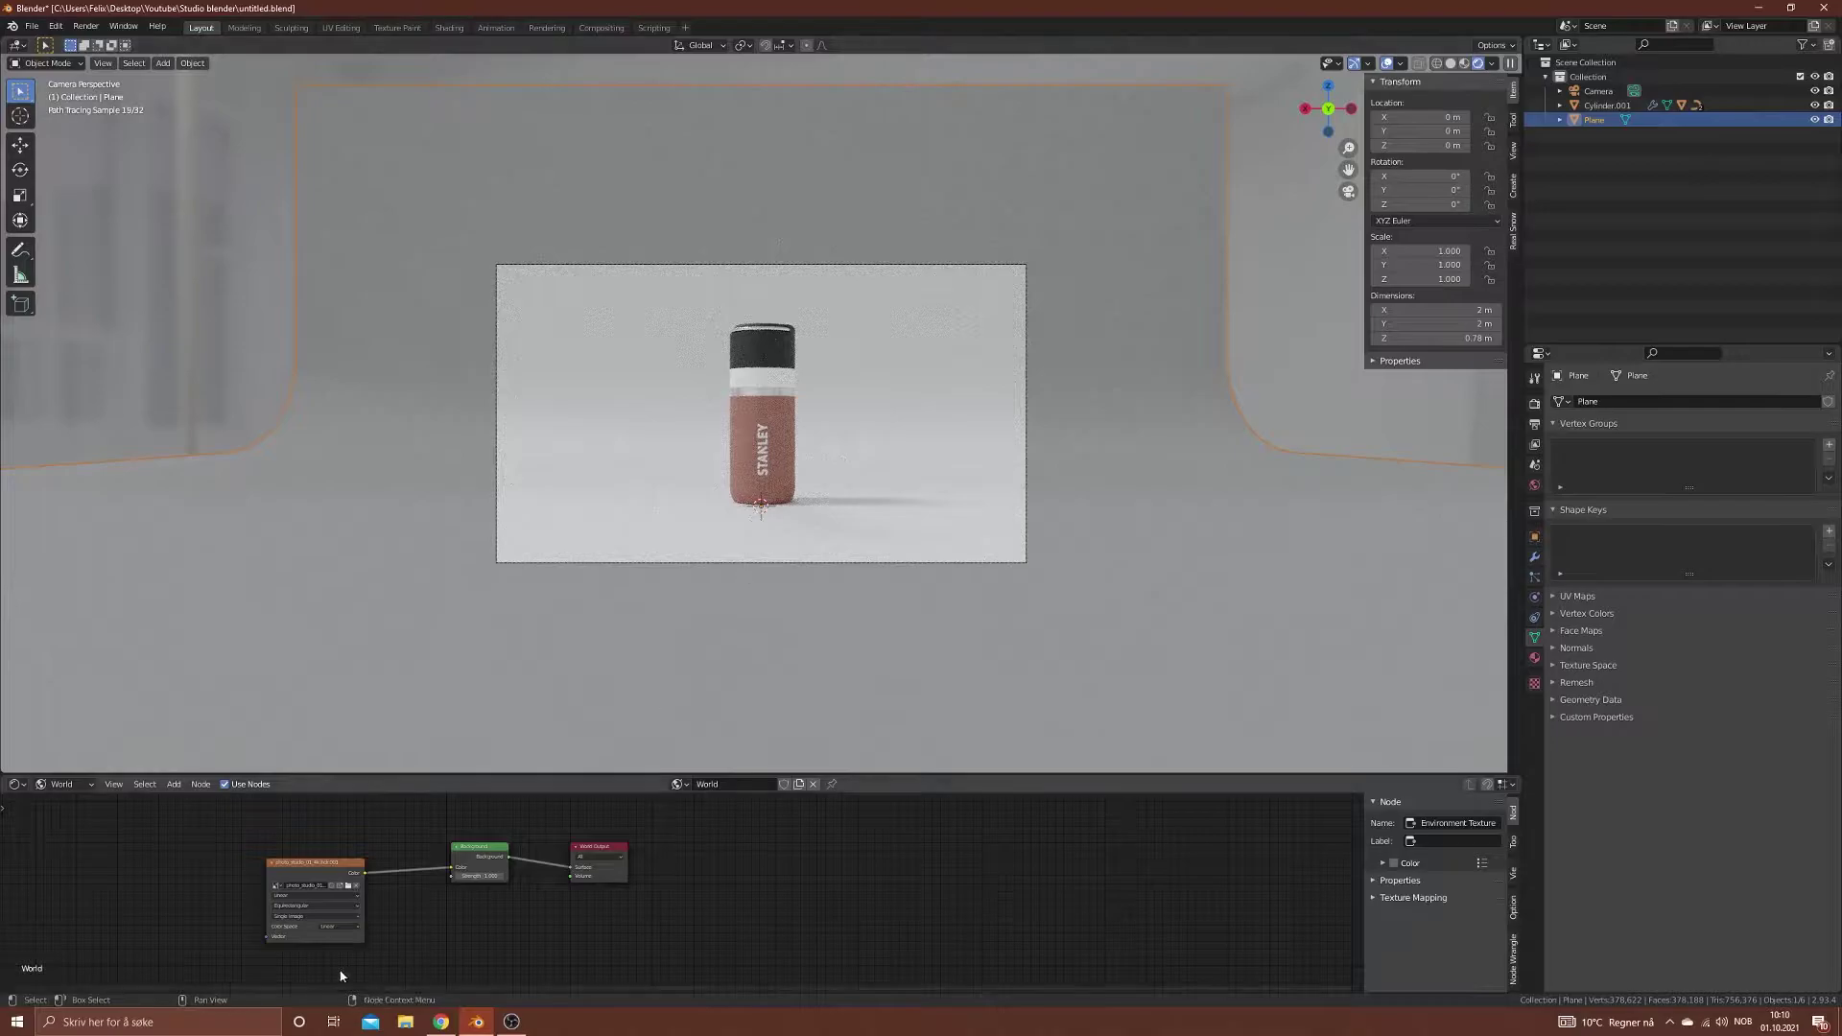
Step: Enlarge the node editor and limit rendering to a region around the camera frame
left_click_drag(428, 774, 470, 616)
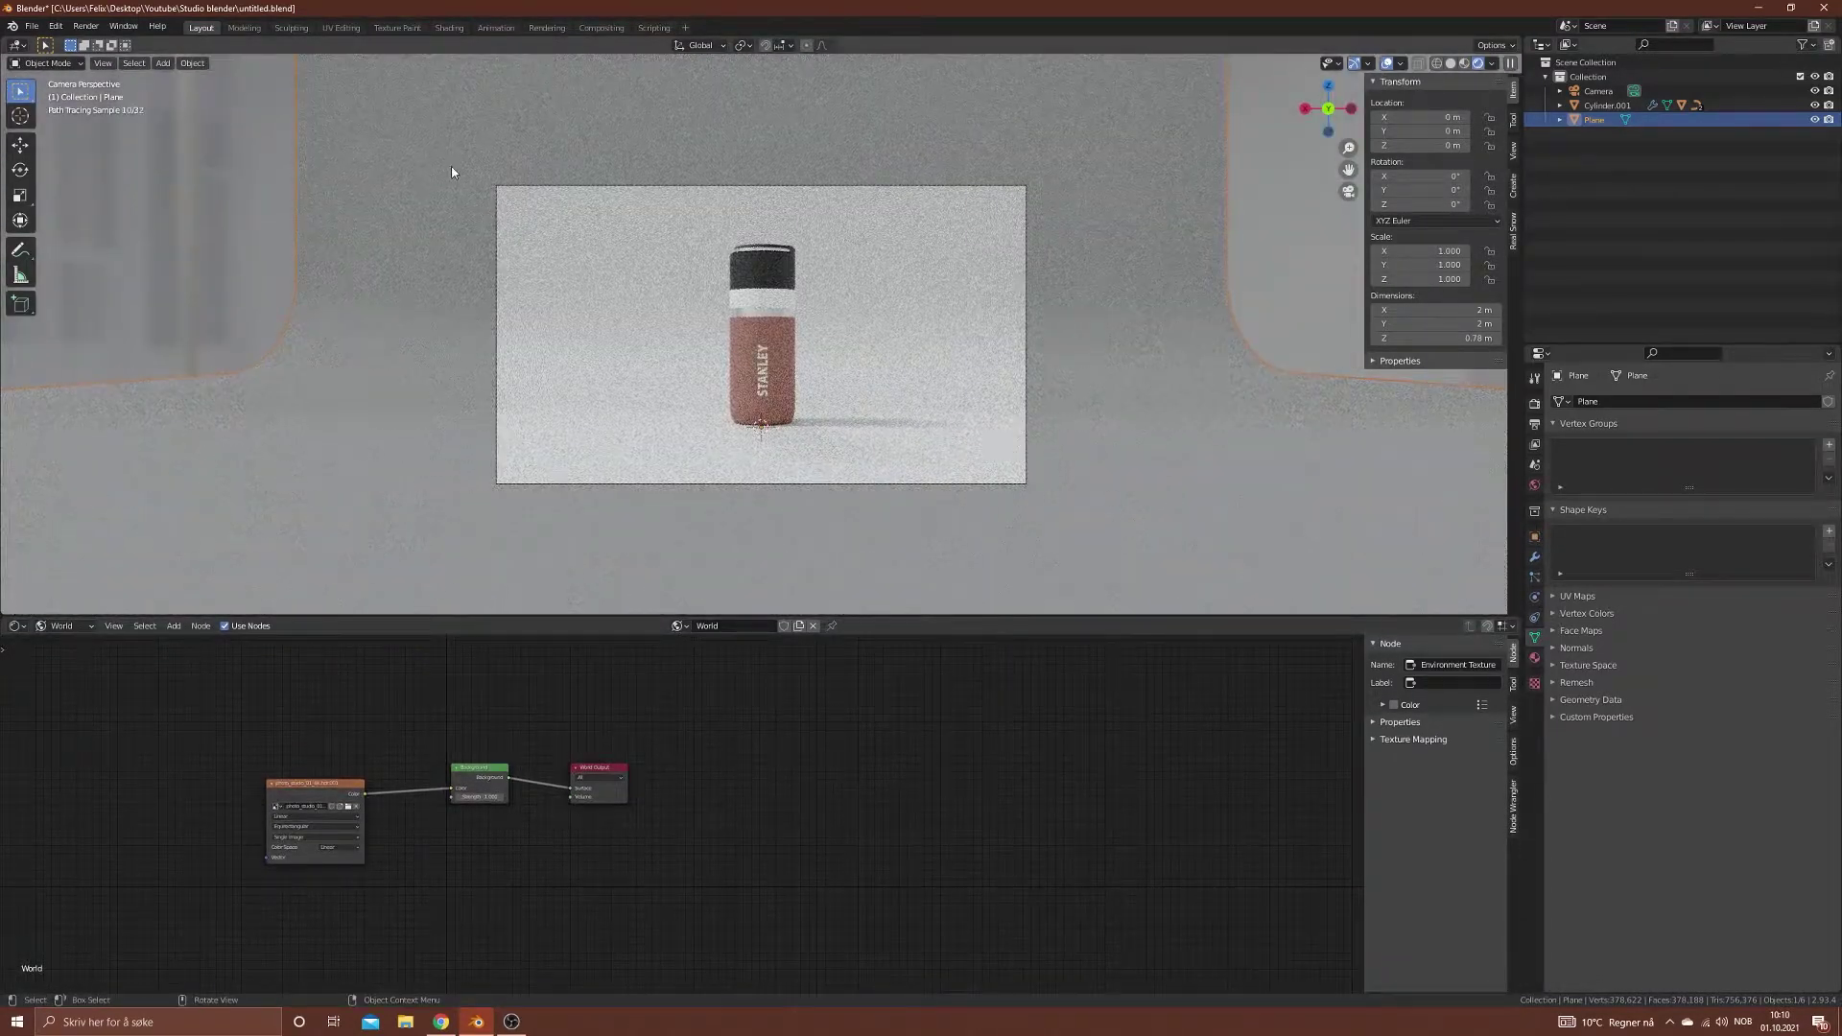
key("ctrl+b")
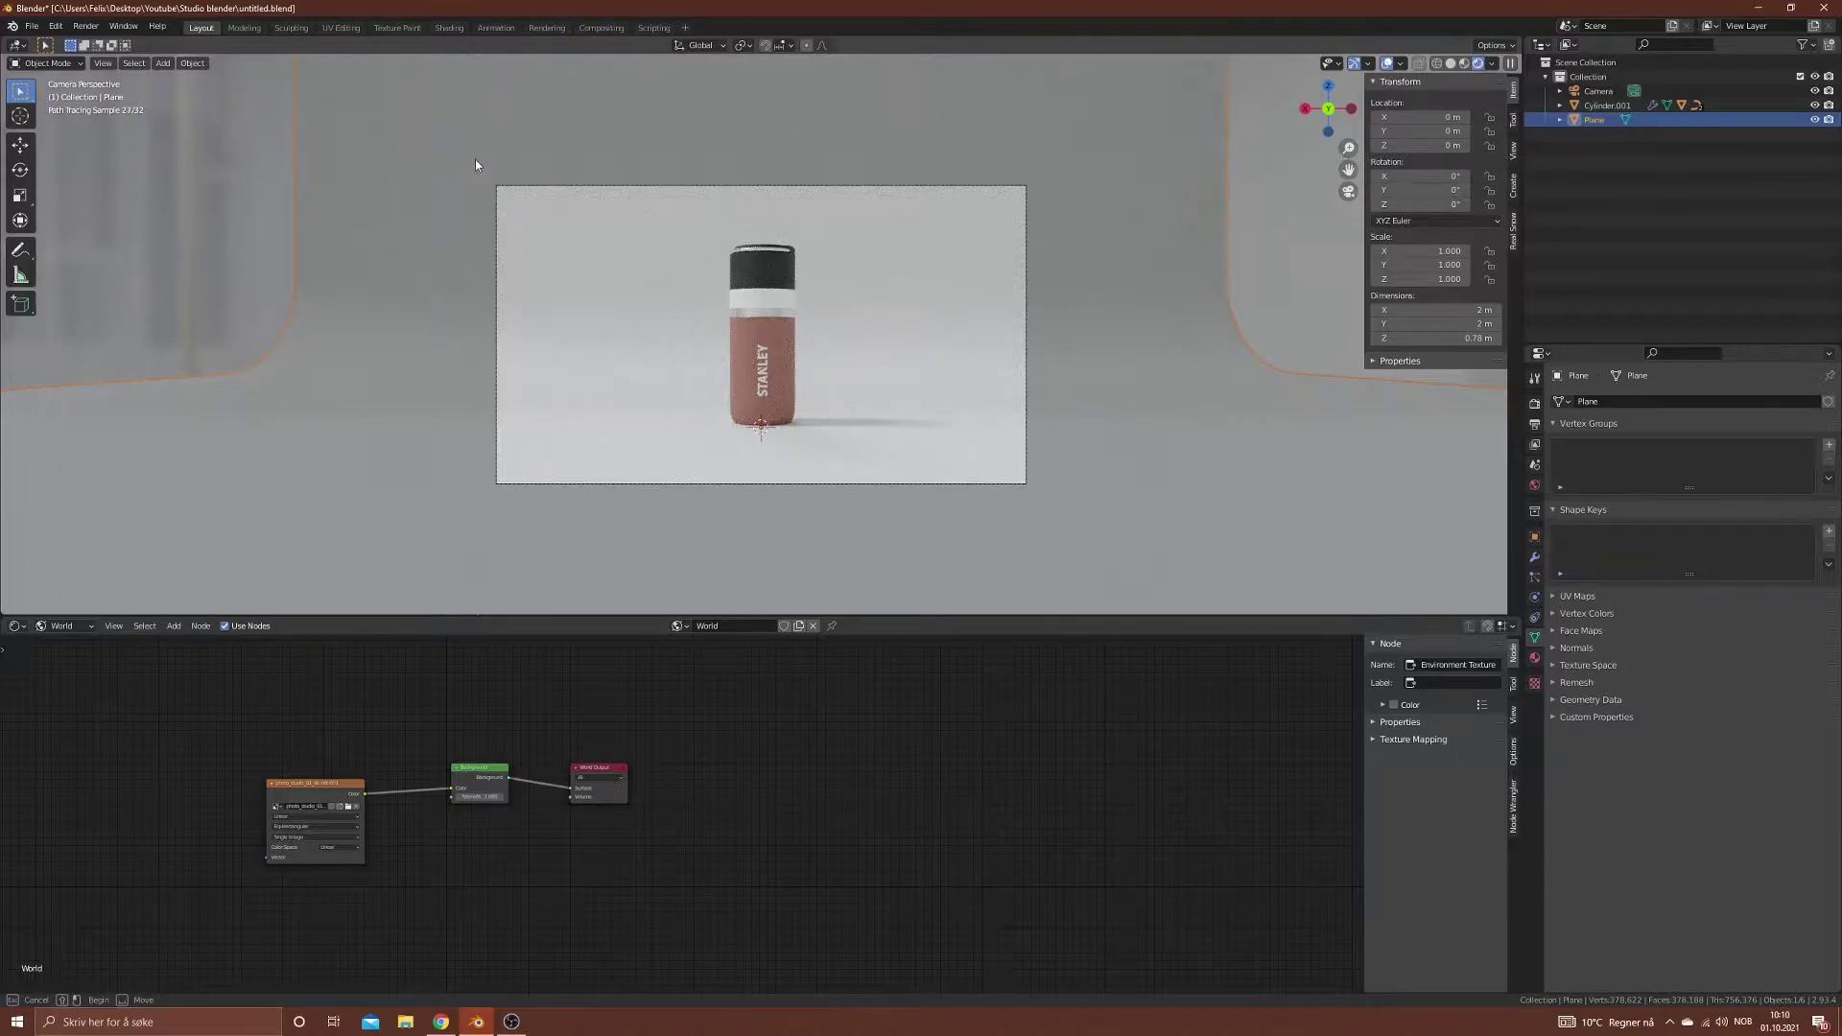
left_click_drag(475, 159, 769, 362)
key("Escape")
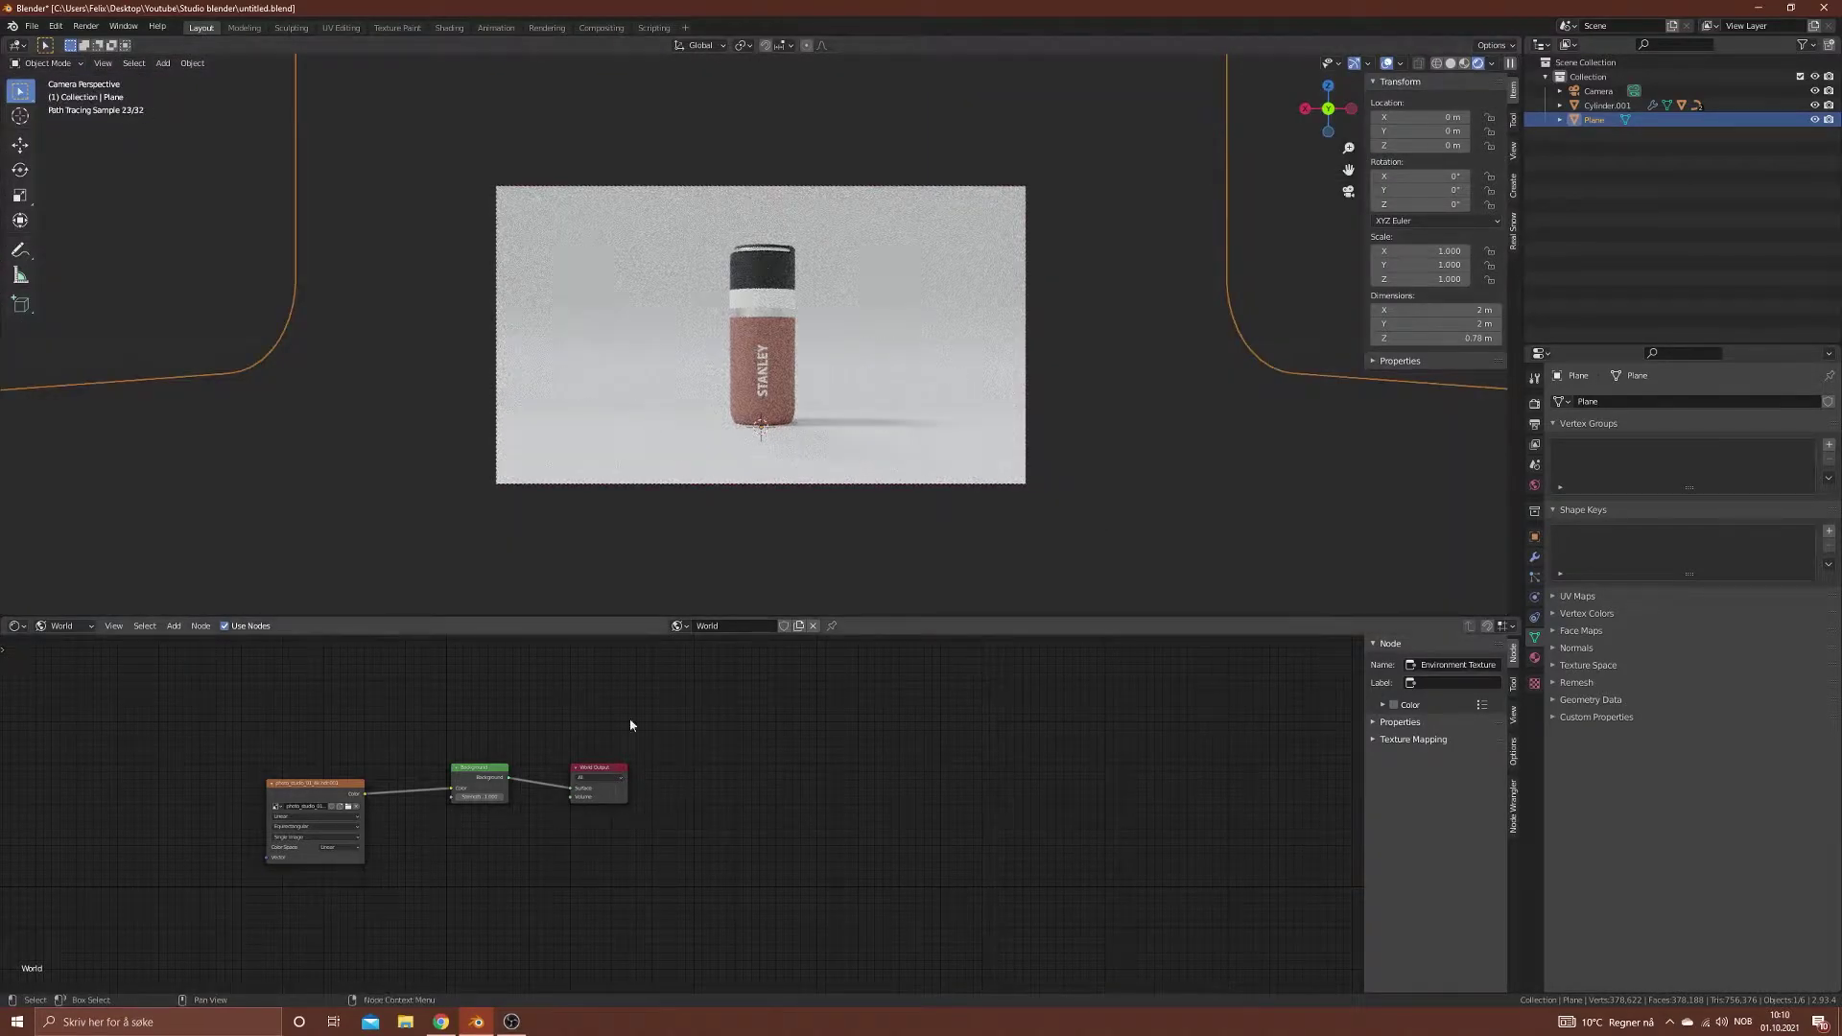
Step: Add a Mapping node to the Environment Texture, set Z rotation to 45°, and save
scroll(320, 881, "up", 1)
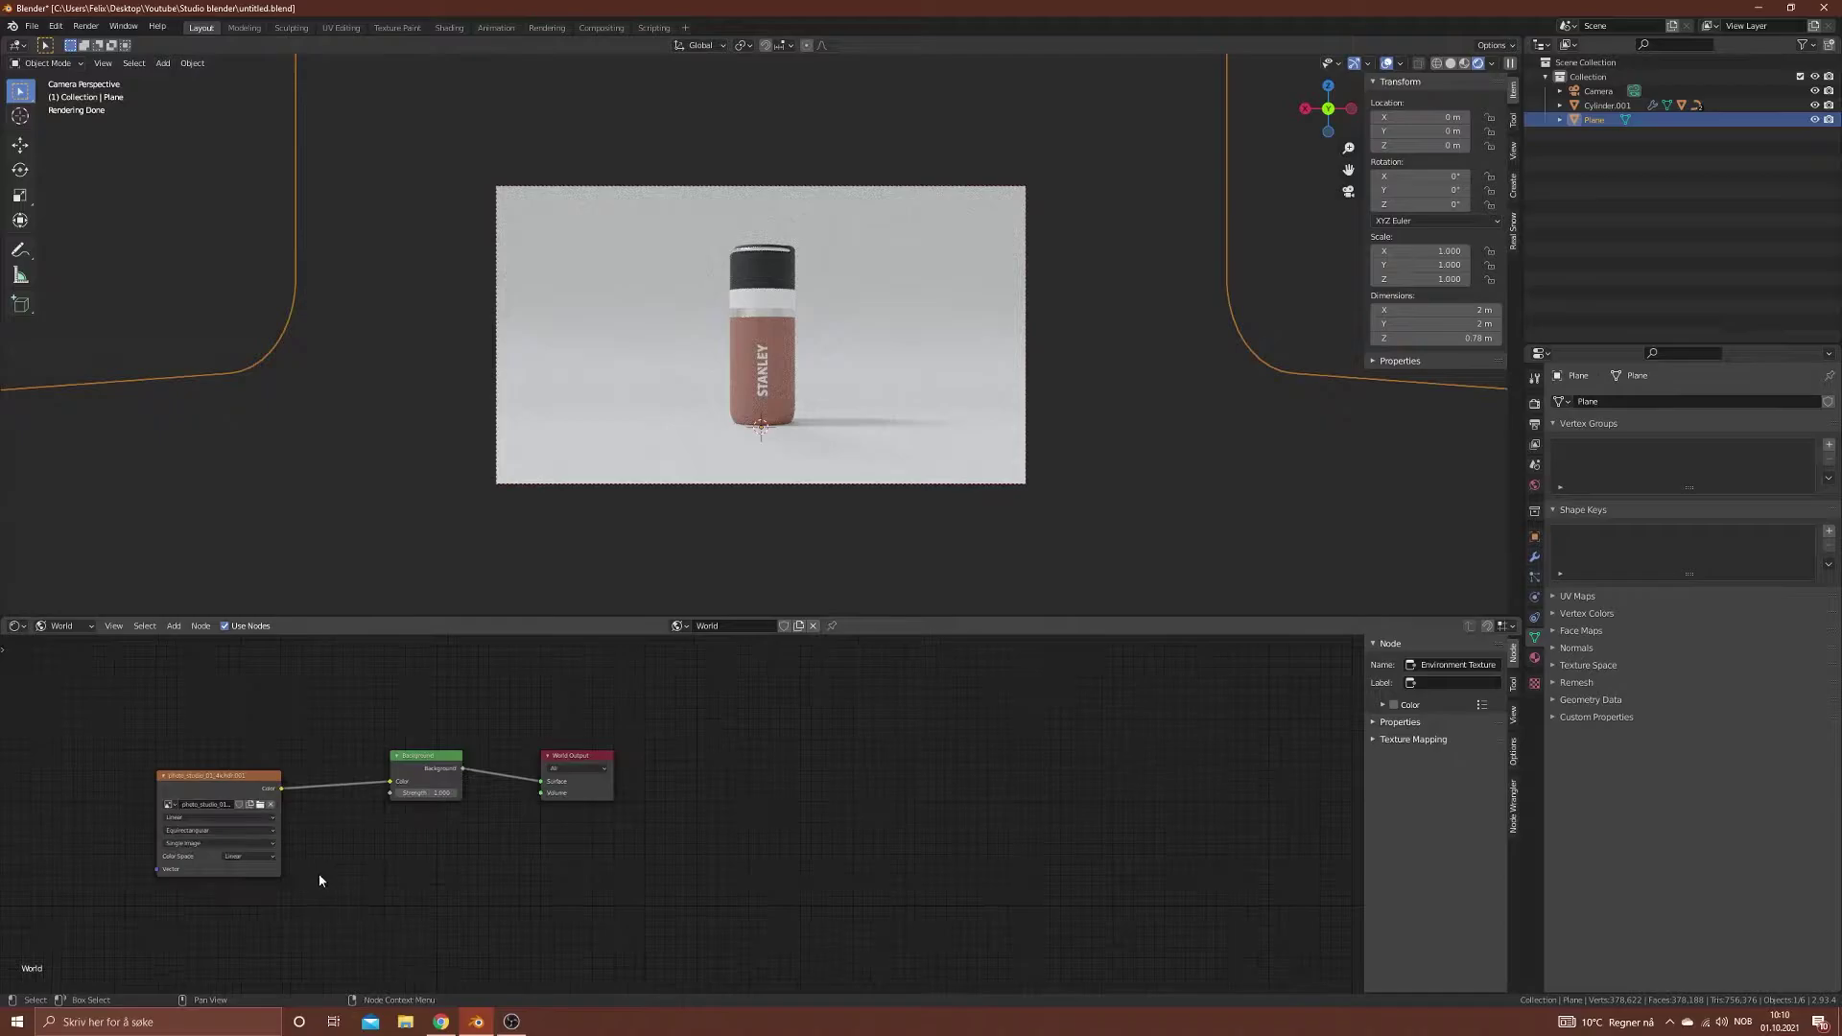
middle_click_drag(319, 880, 573, 872)
left_click(442, 767)
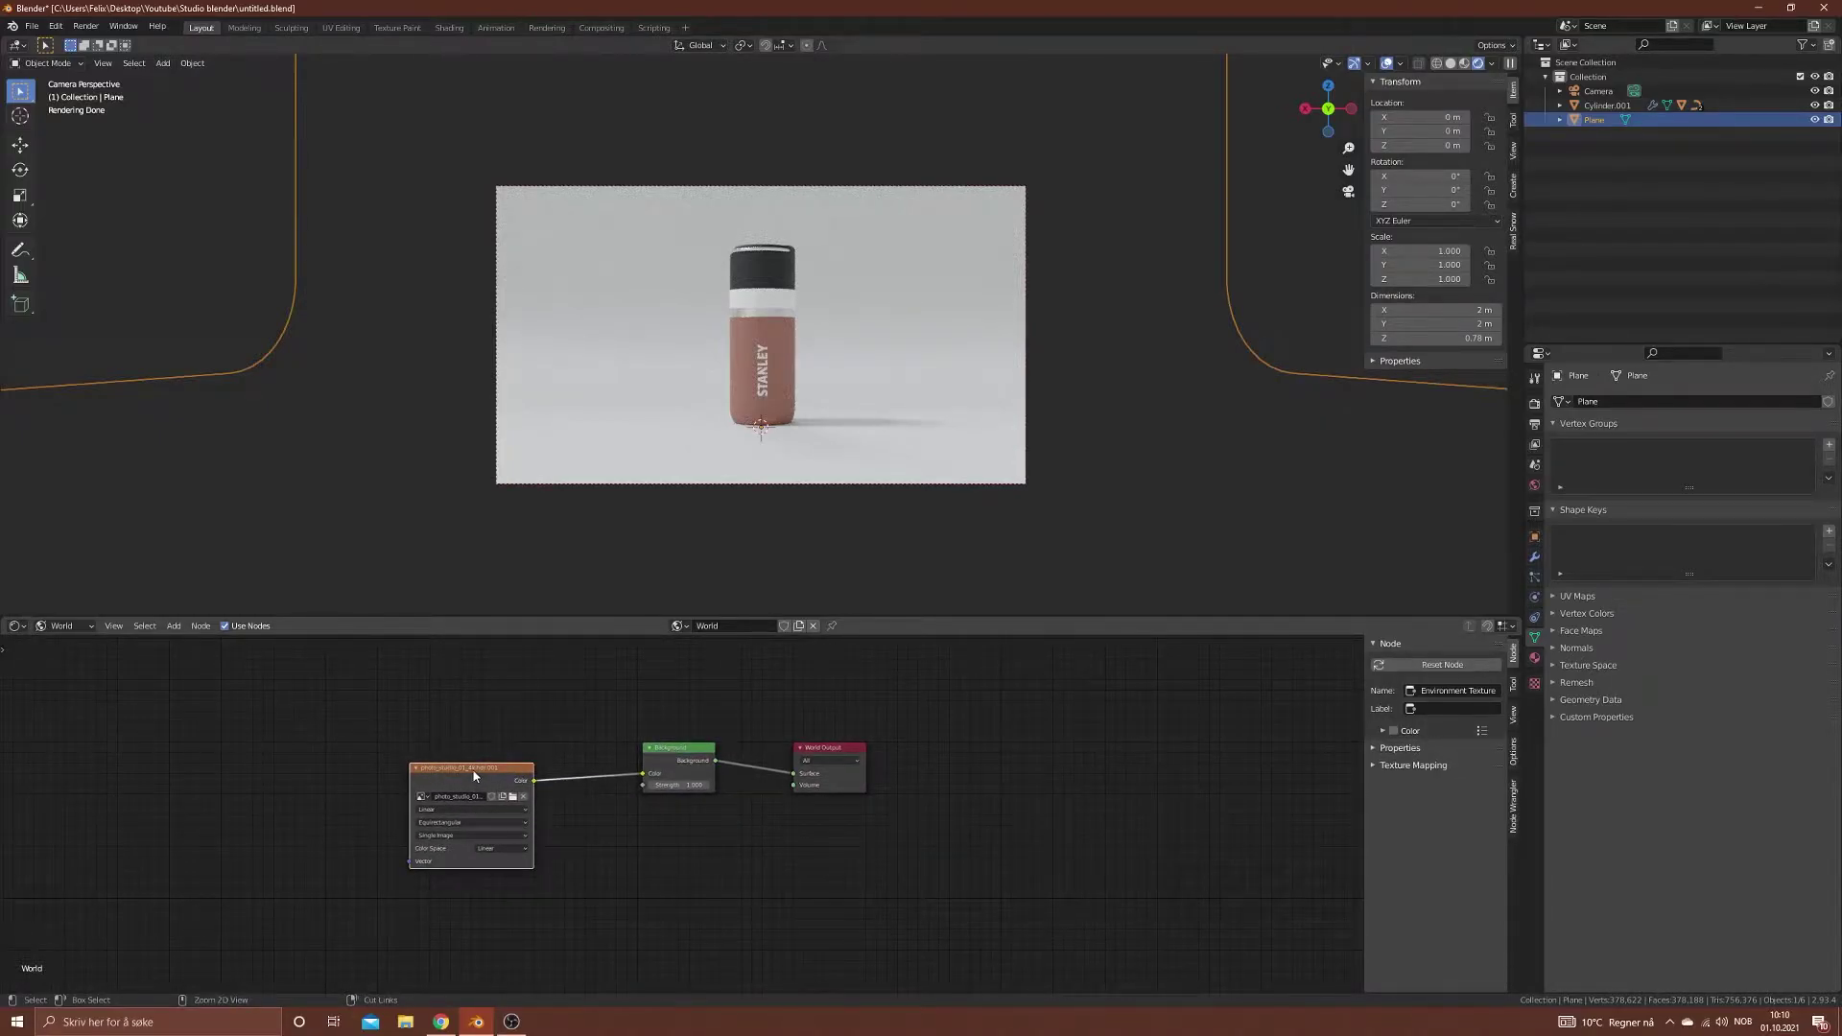
key("ctrl+t")
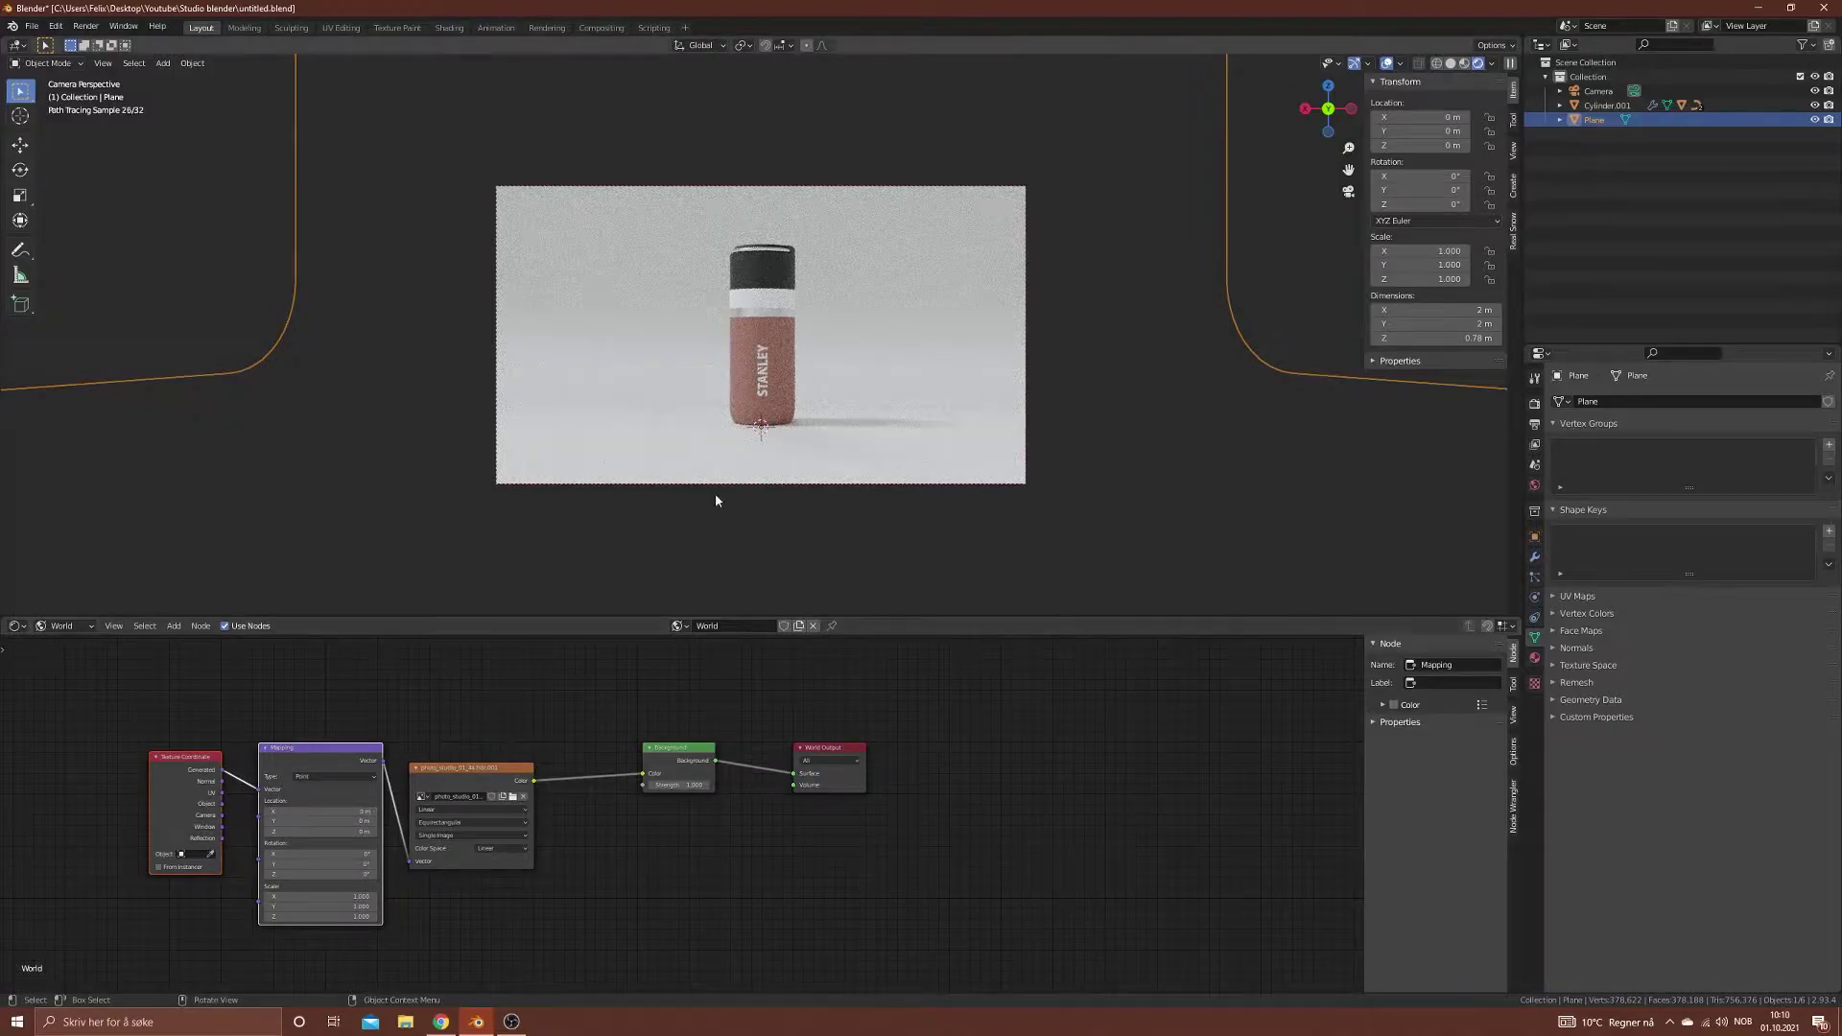
left_click_drag(321, 874, 348, 875)
left_click(349, 875)
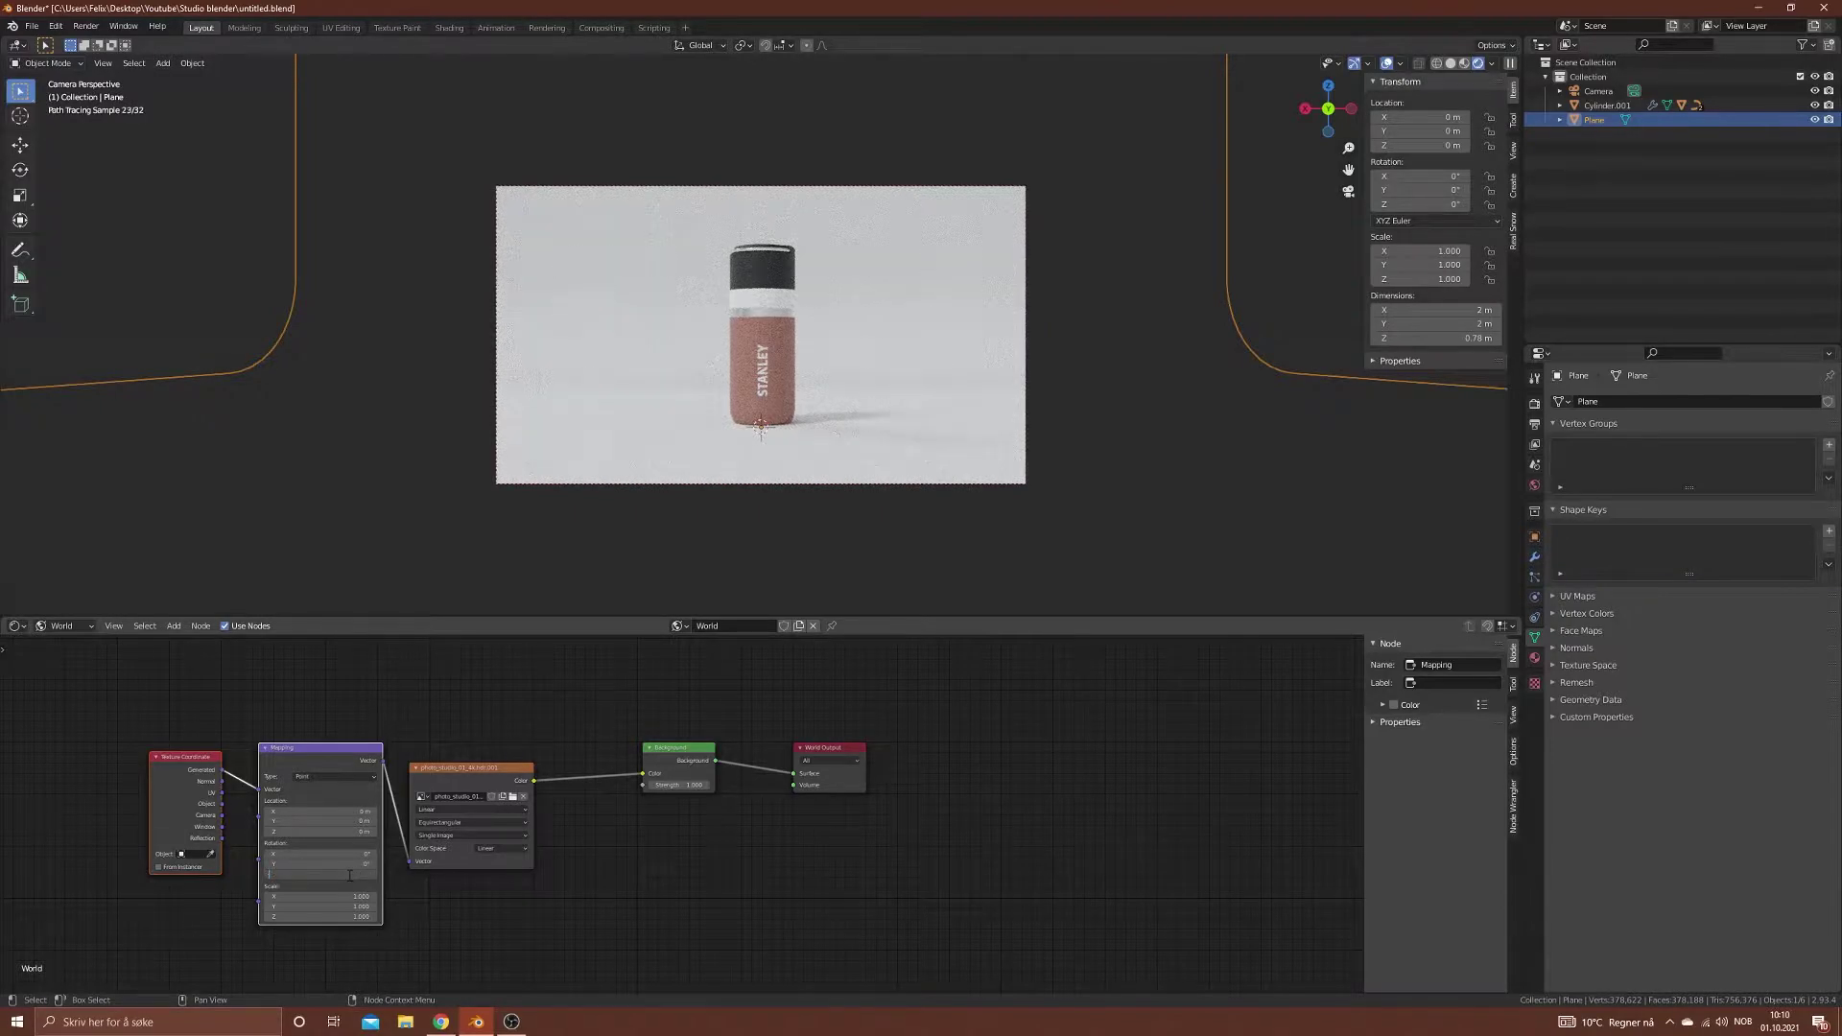
type("45")
key("Return")
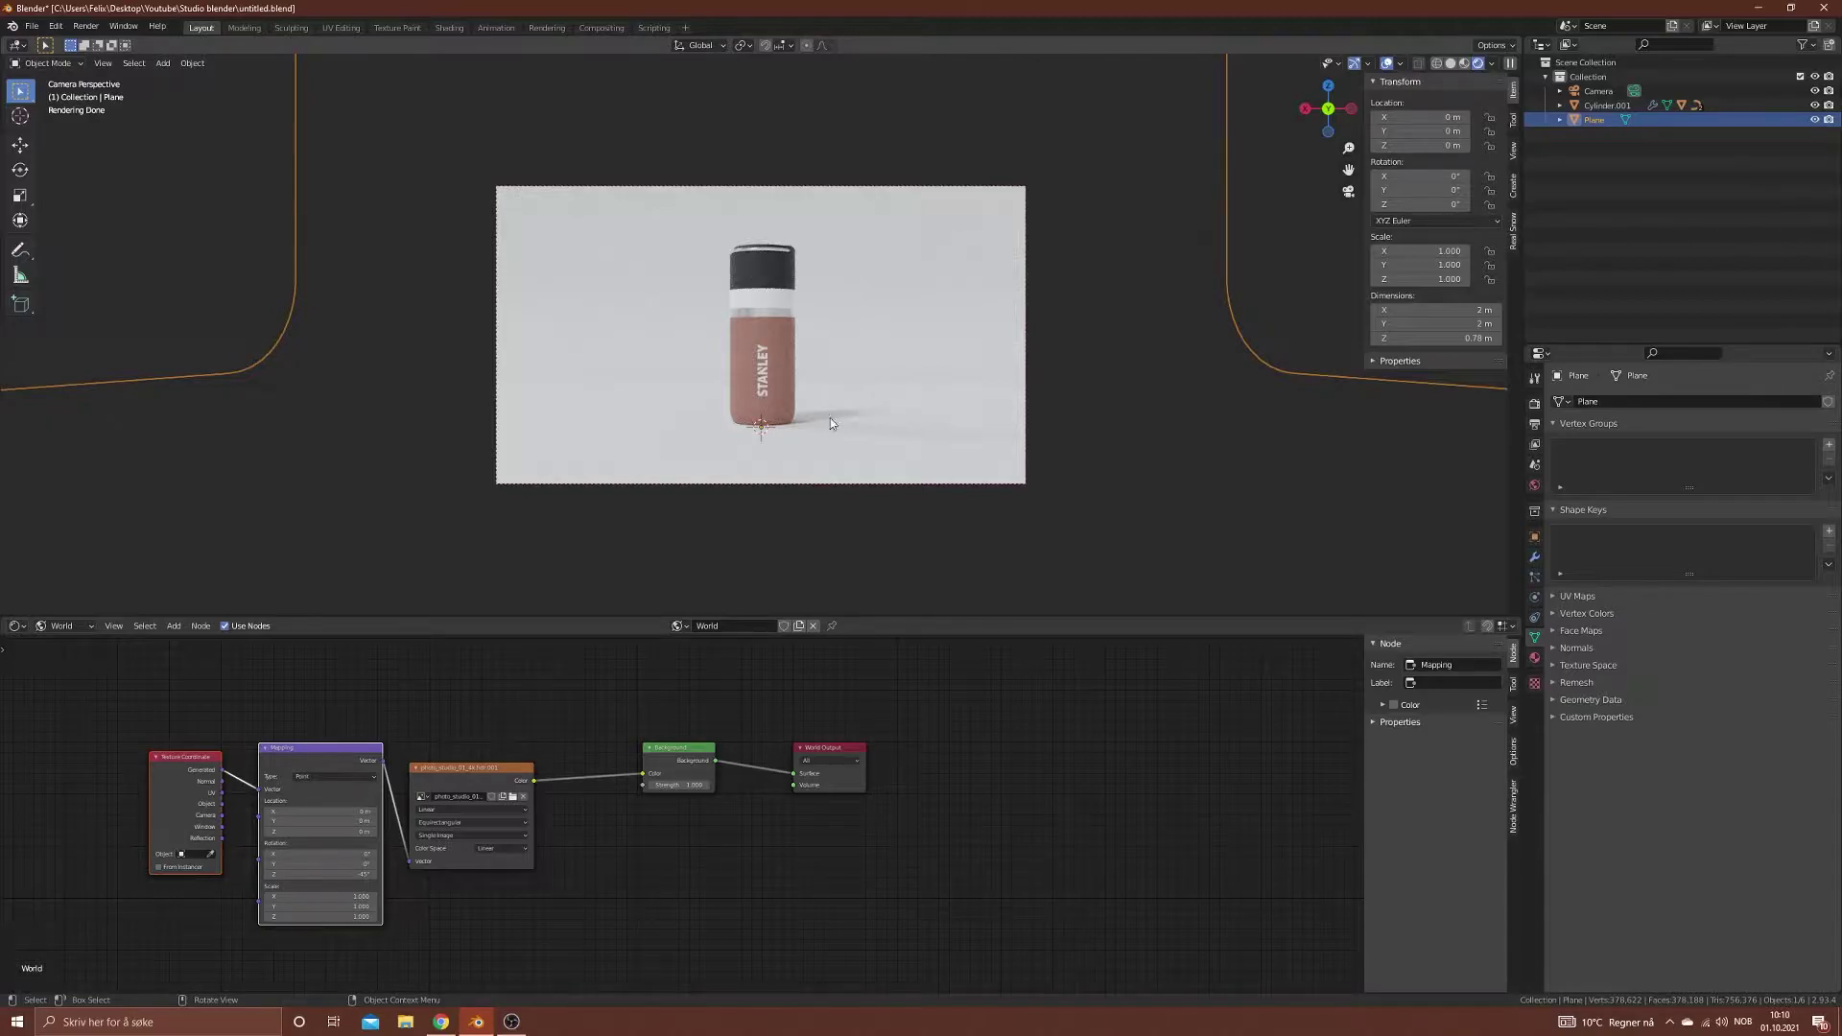
scroll(813, 242, "up", 3)
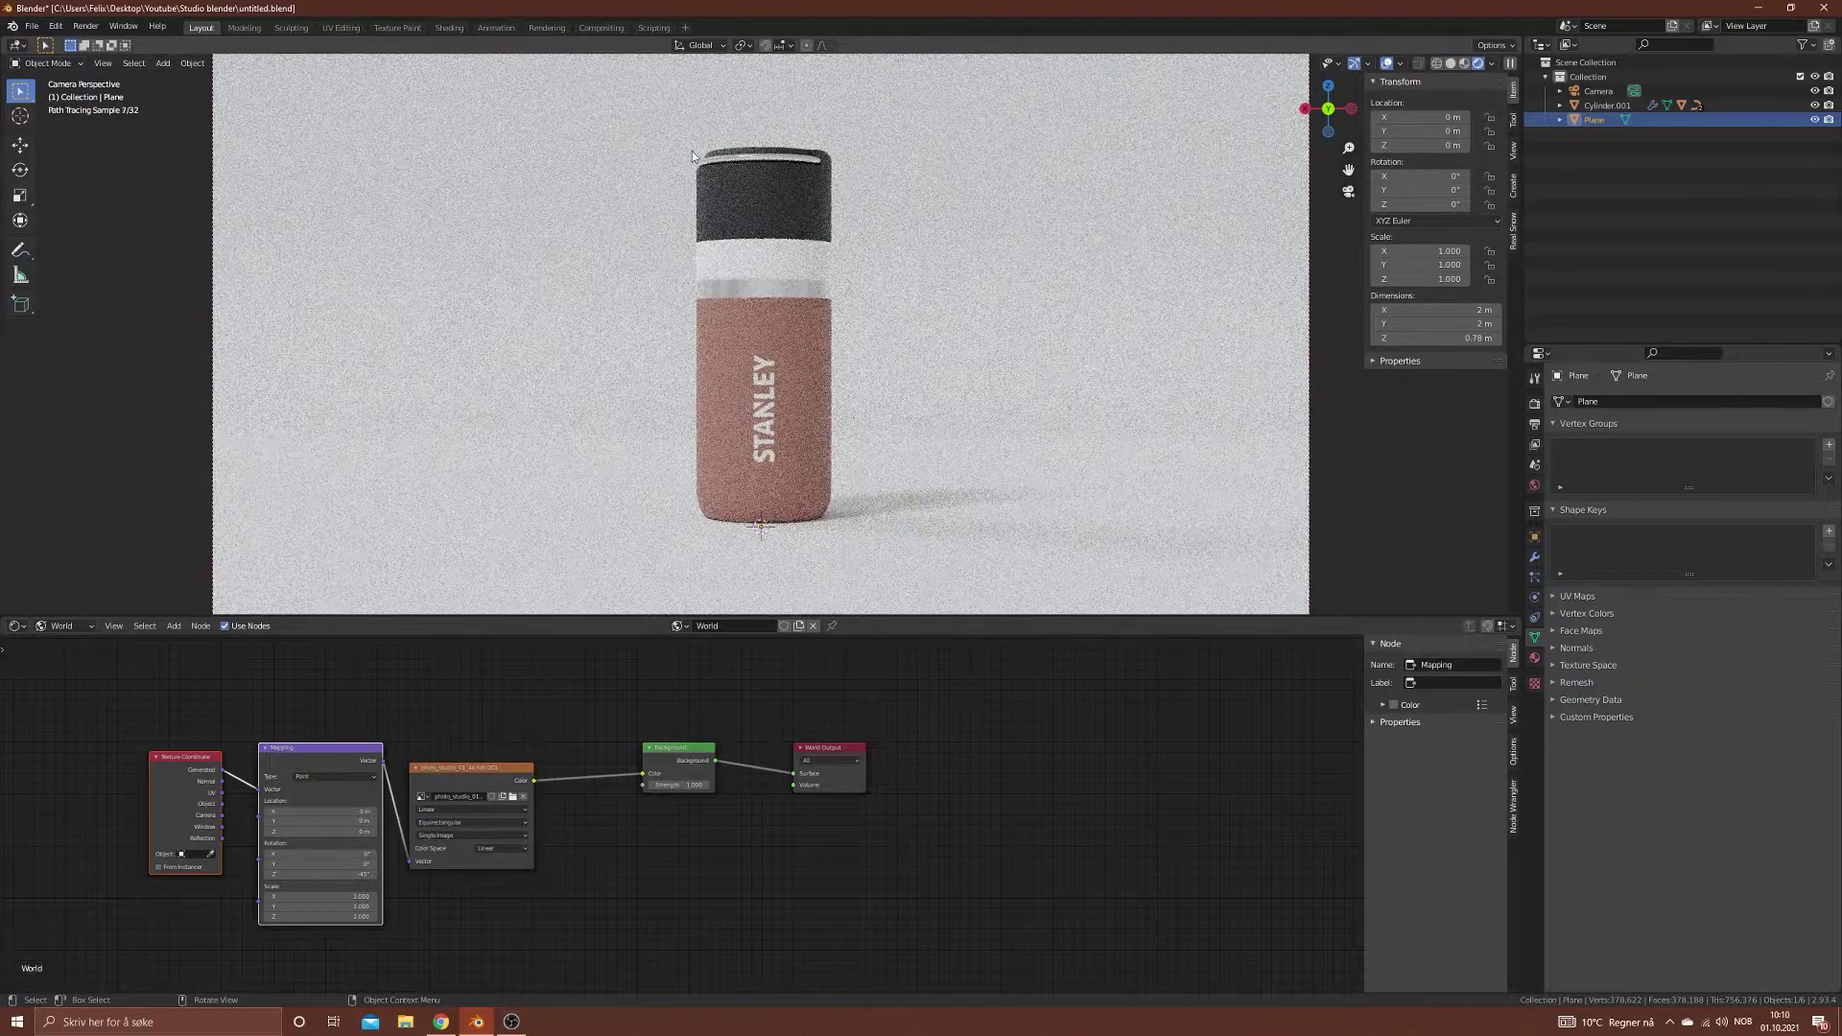
scroll(692, 151, "down", 1)
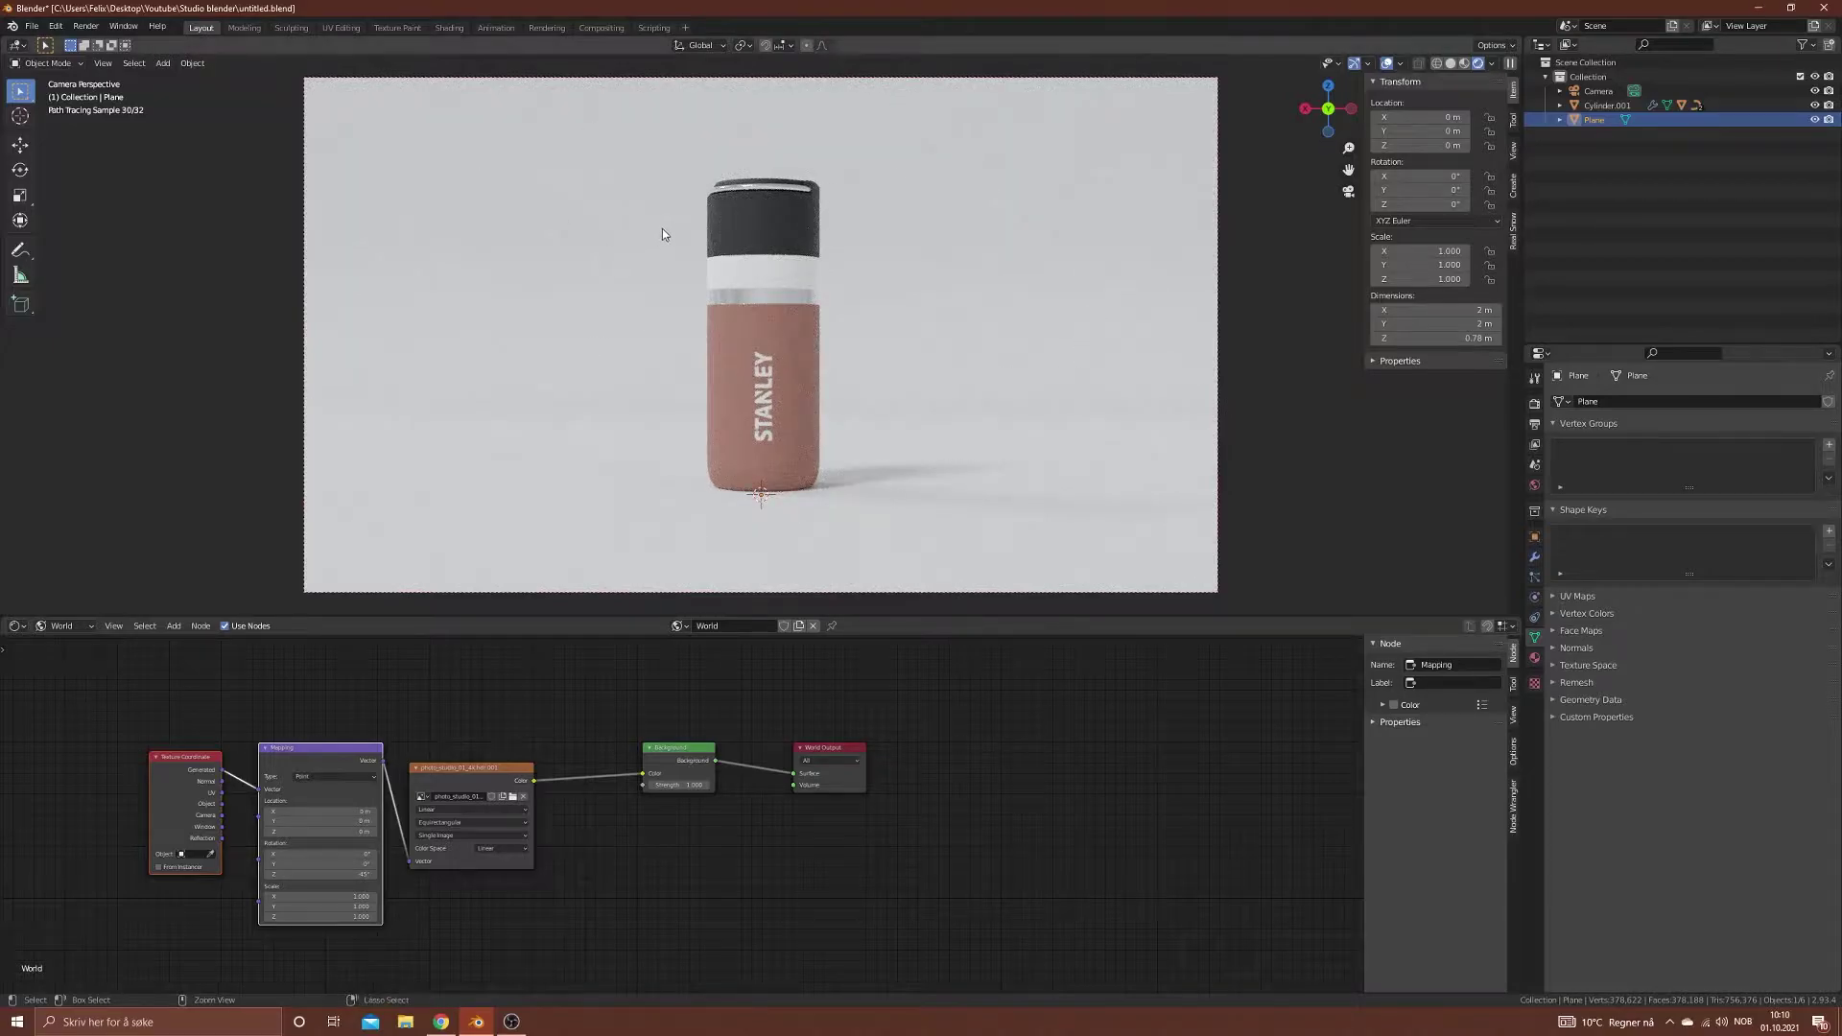
key("ctrl+s")
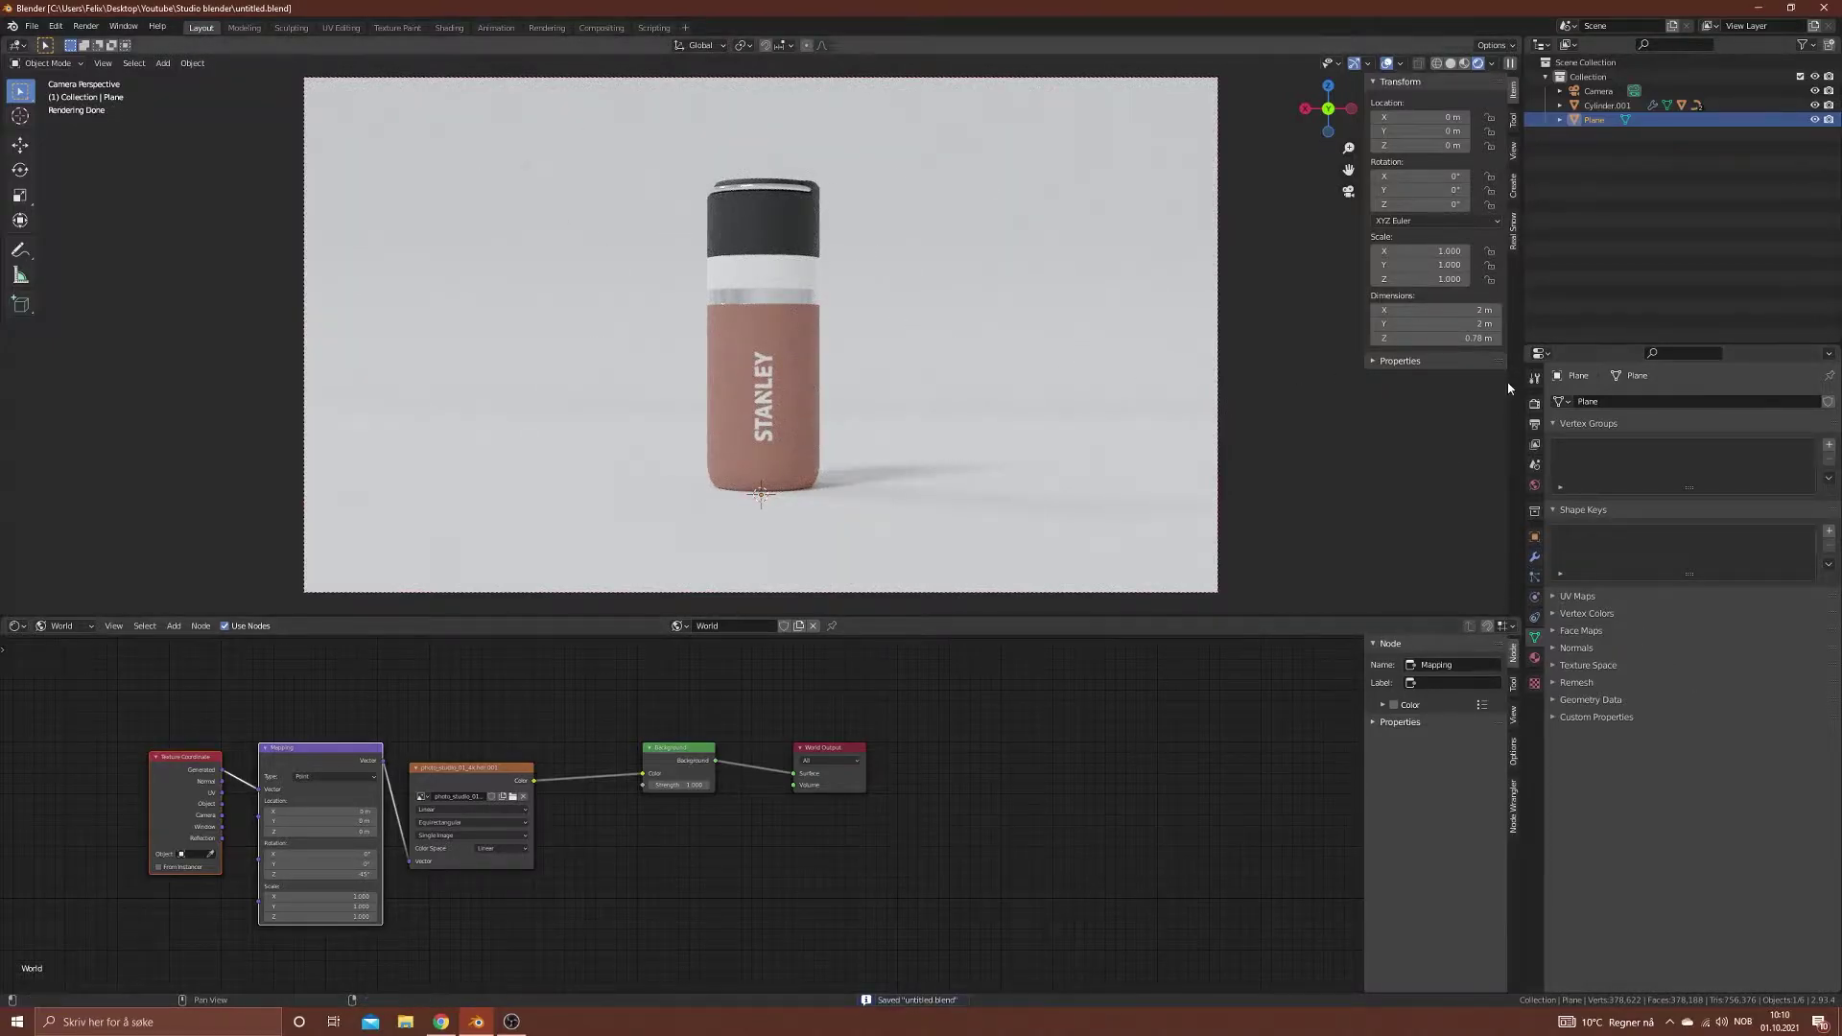
Step: Set the camera's depth of field F-Stop to 1.4, then 2.8, and save
left_click(1597, 90)
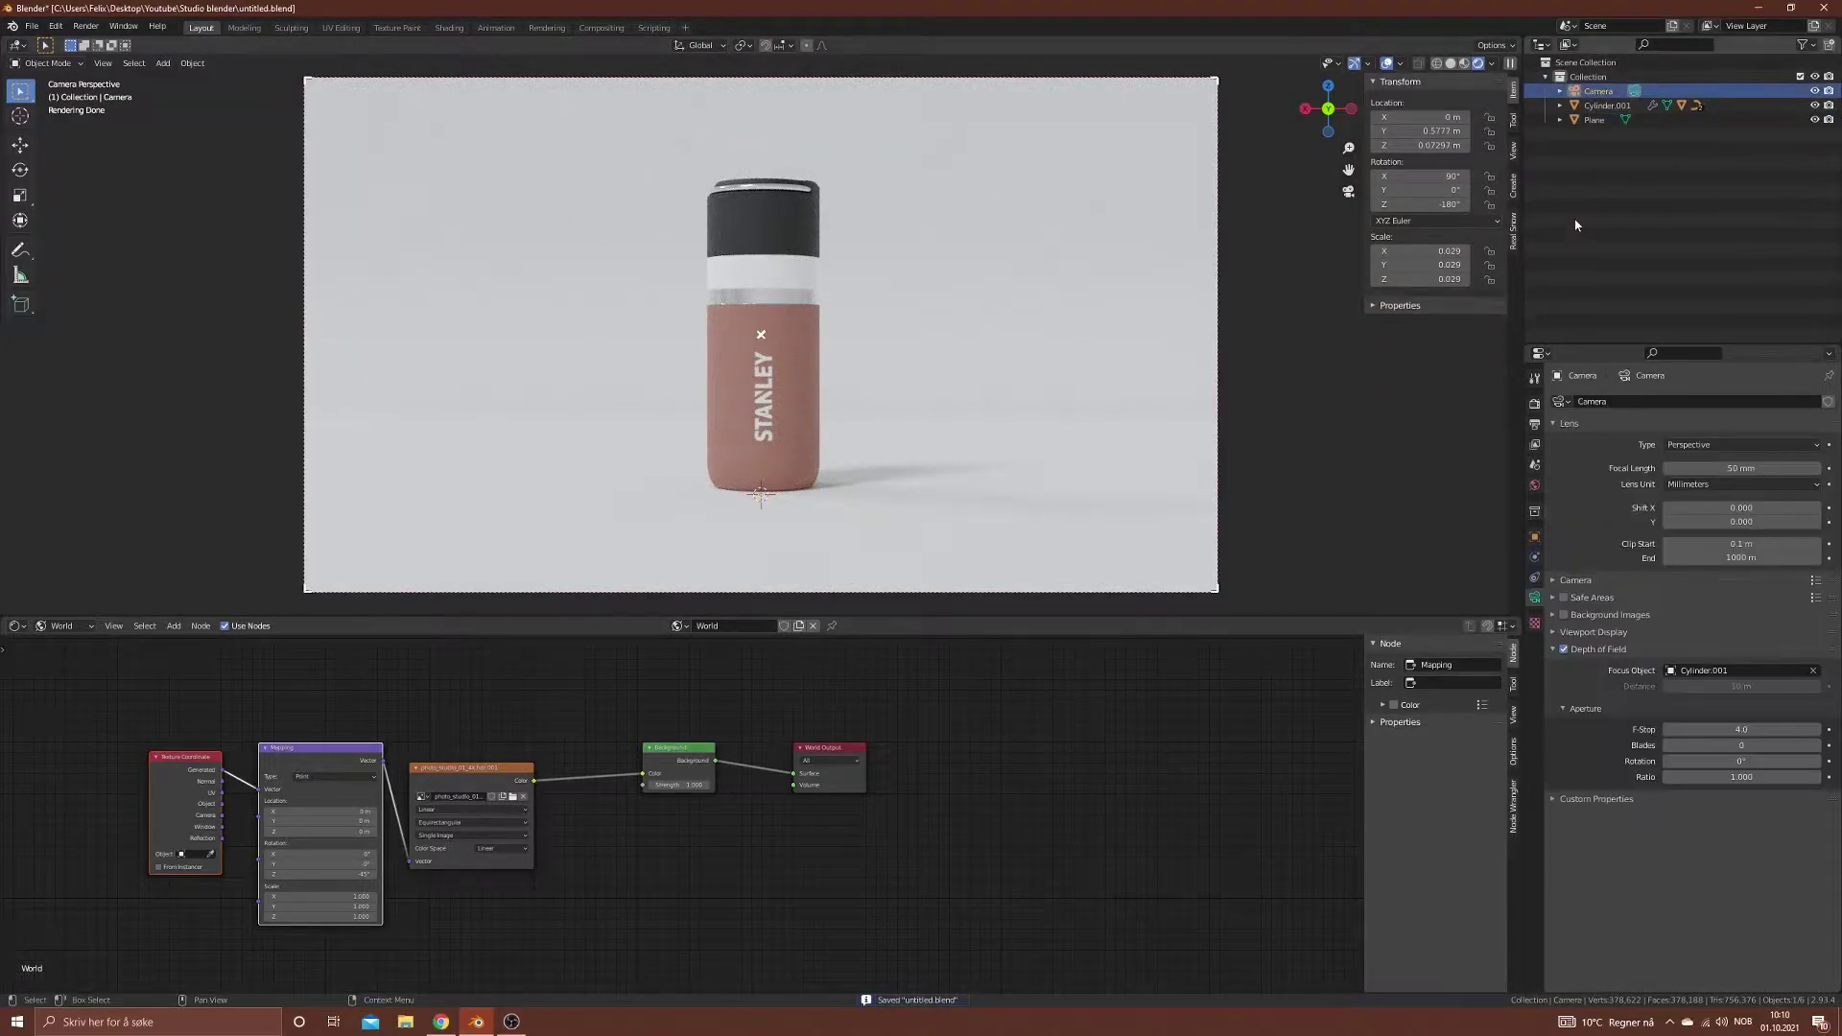
left_click(1726, 730)
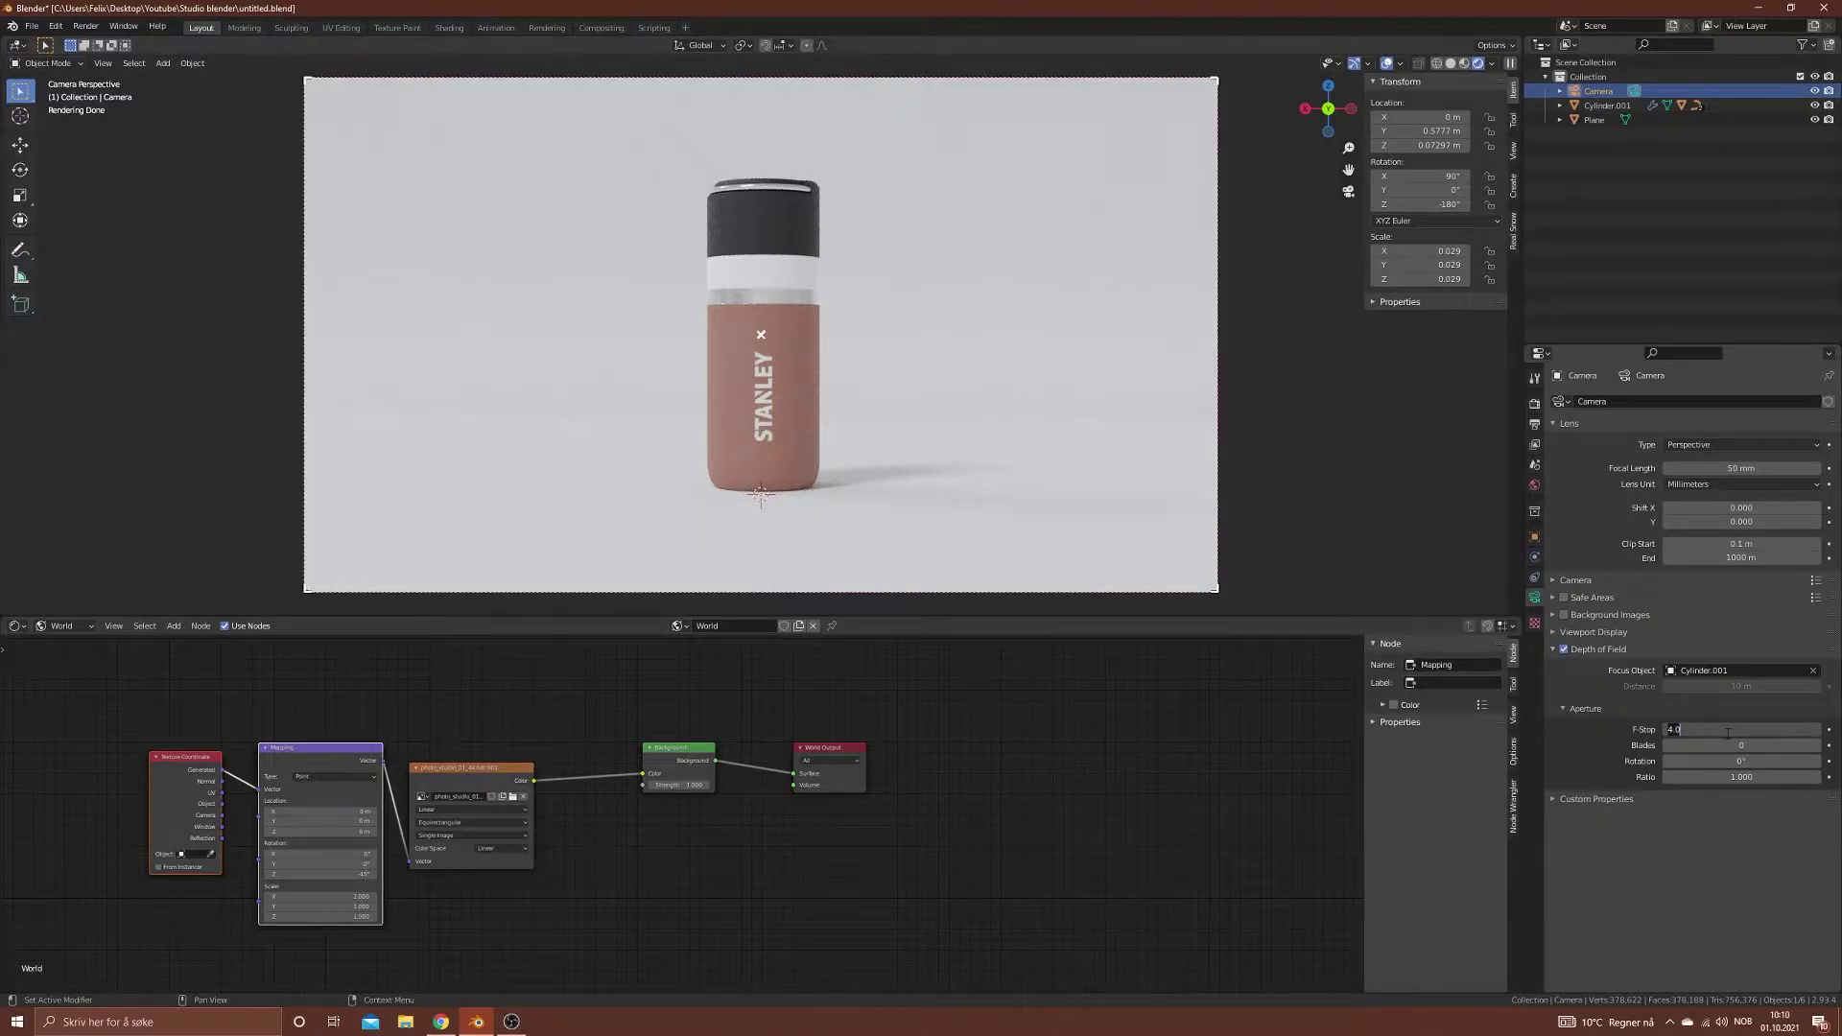
type("1.4")
key("Return")
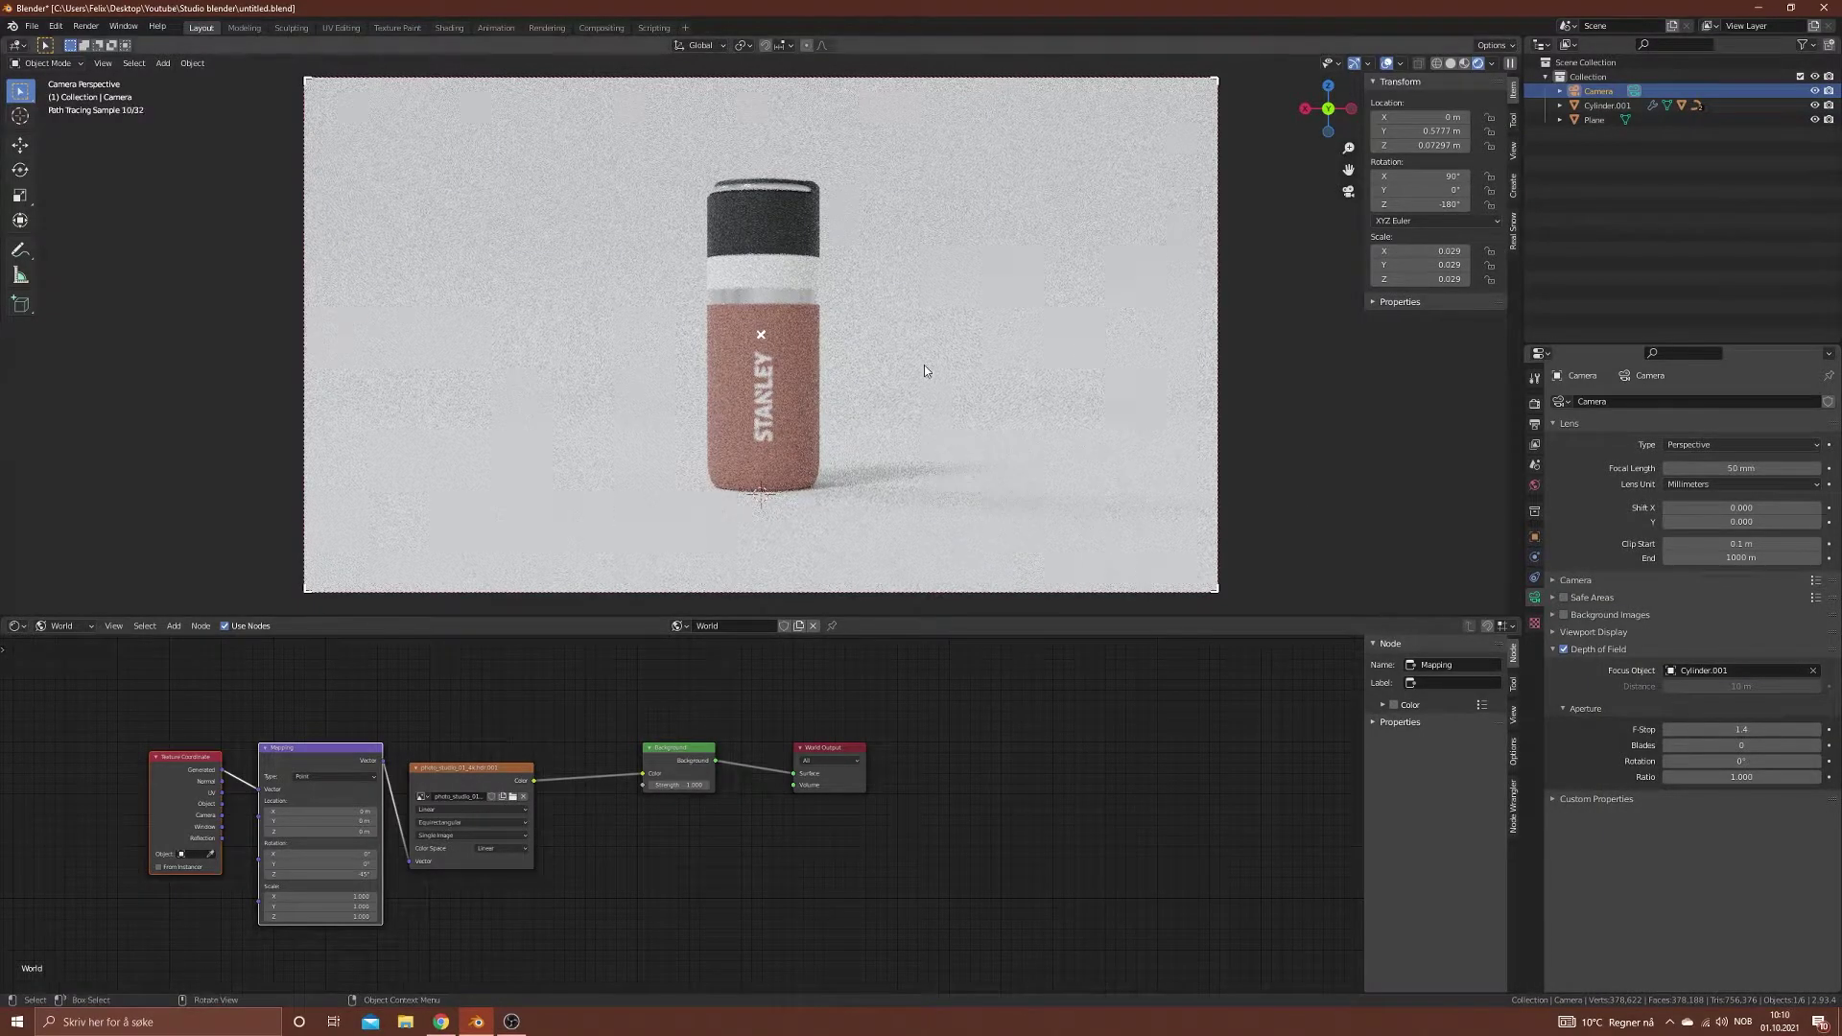
left_click(1784, 730)
type("2.8")
key("Return")
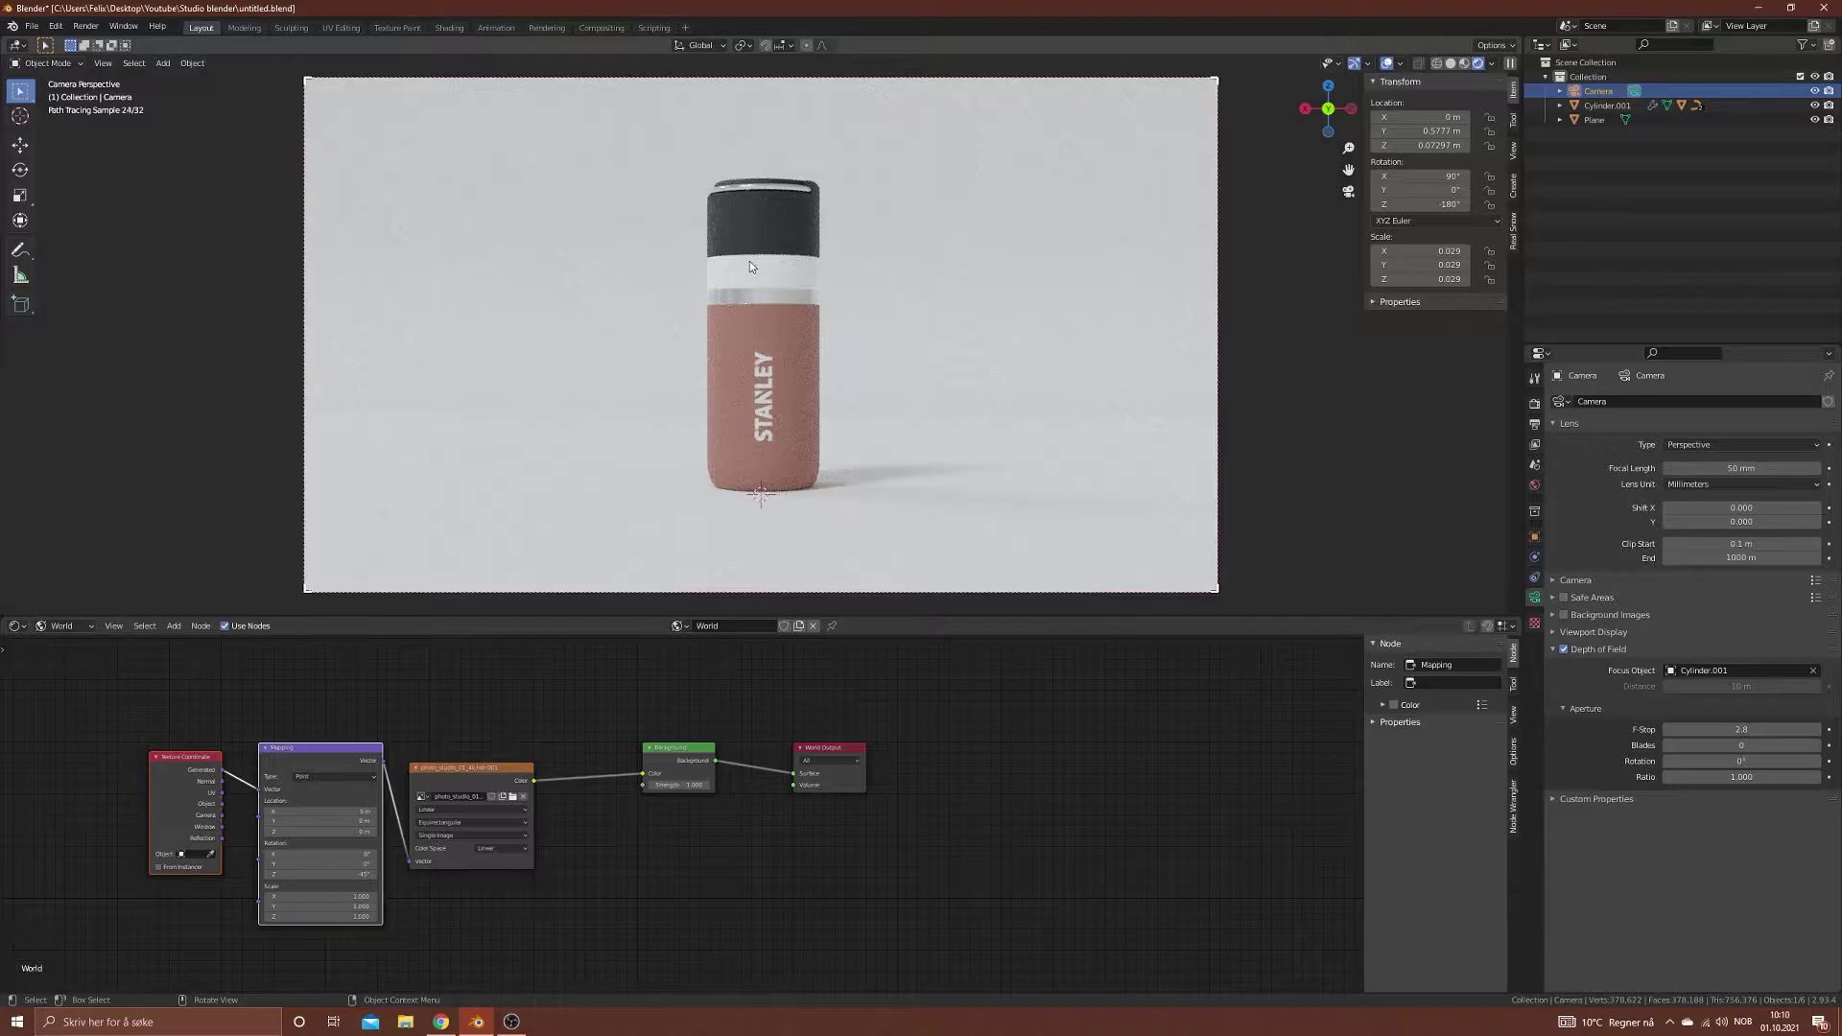
key("ctrl+s")
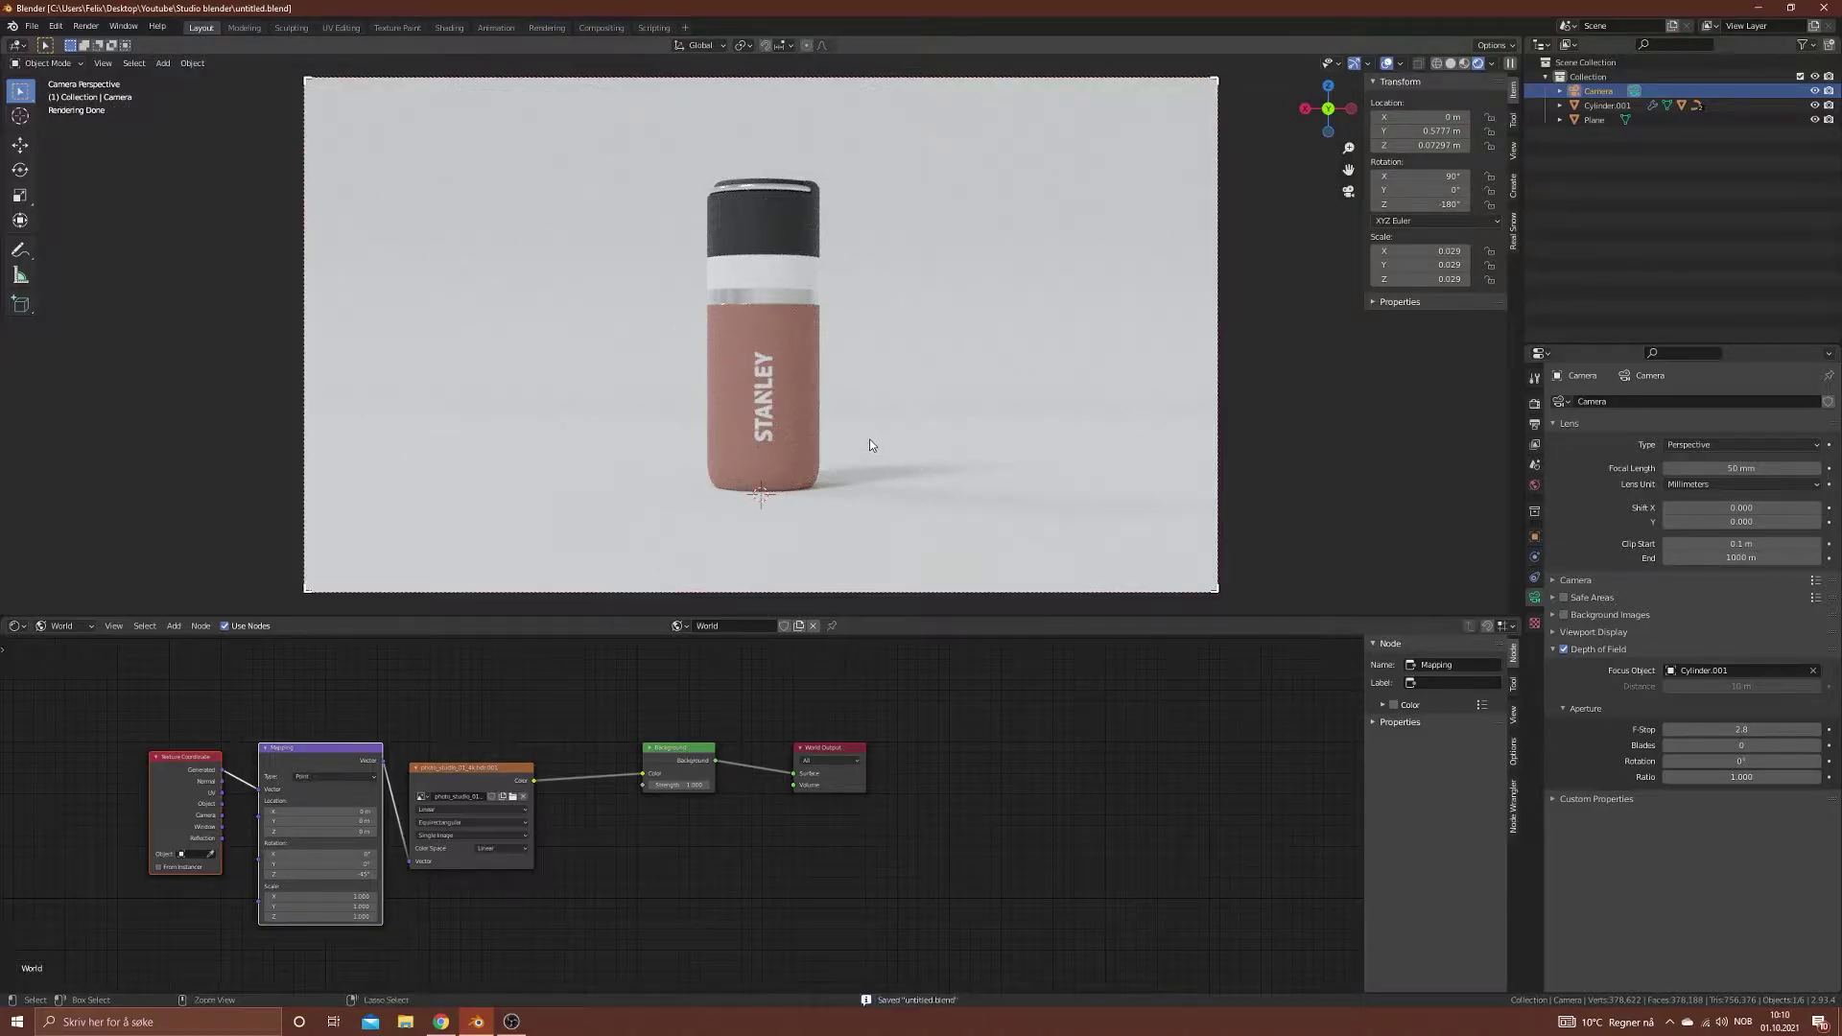
Step: Select the backdrop plane and create a new material, Material.006, for it
left_click(1061, 335)
left_click(62, 626)
left_click(62, 646)
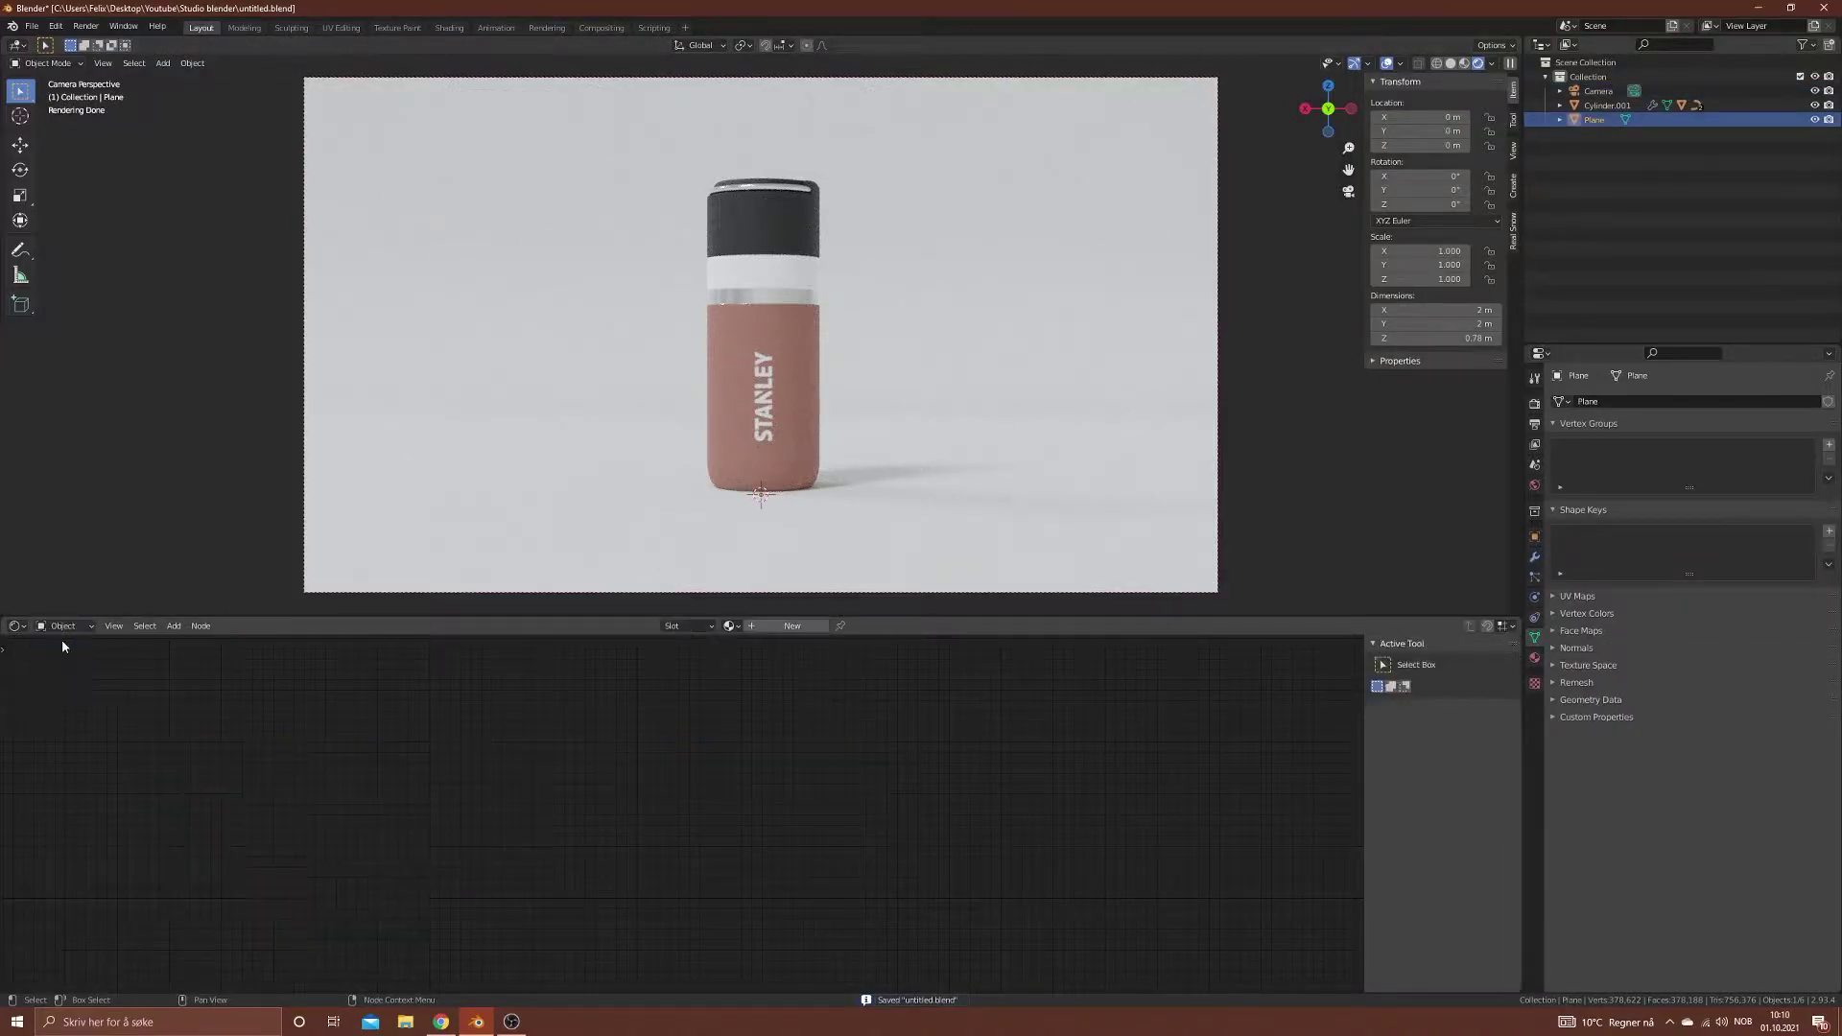
left_click(791, 625)
Step: Give Material.006 a grey base colour and roughness of about 0.745, then show World nodes
left_click(748, 803)
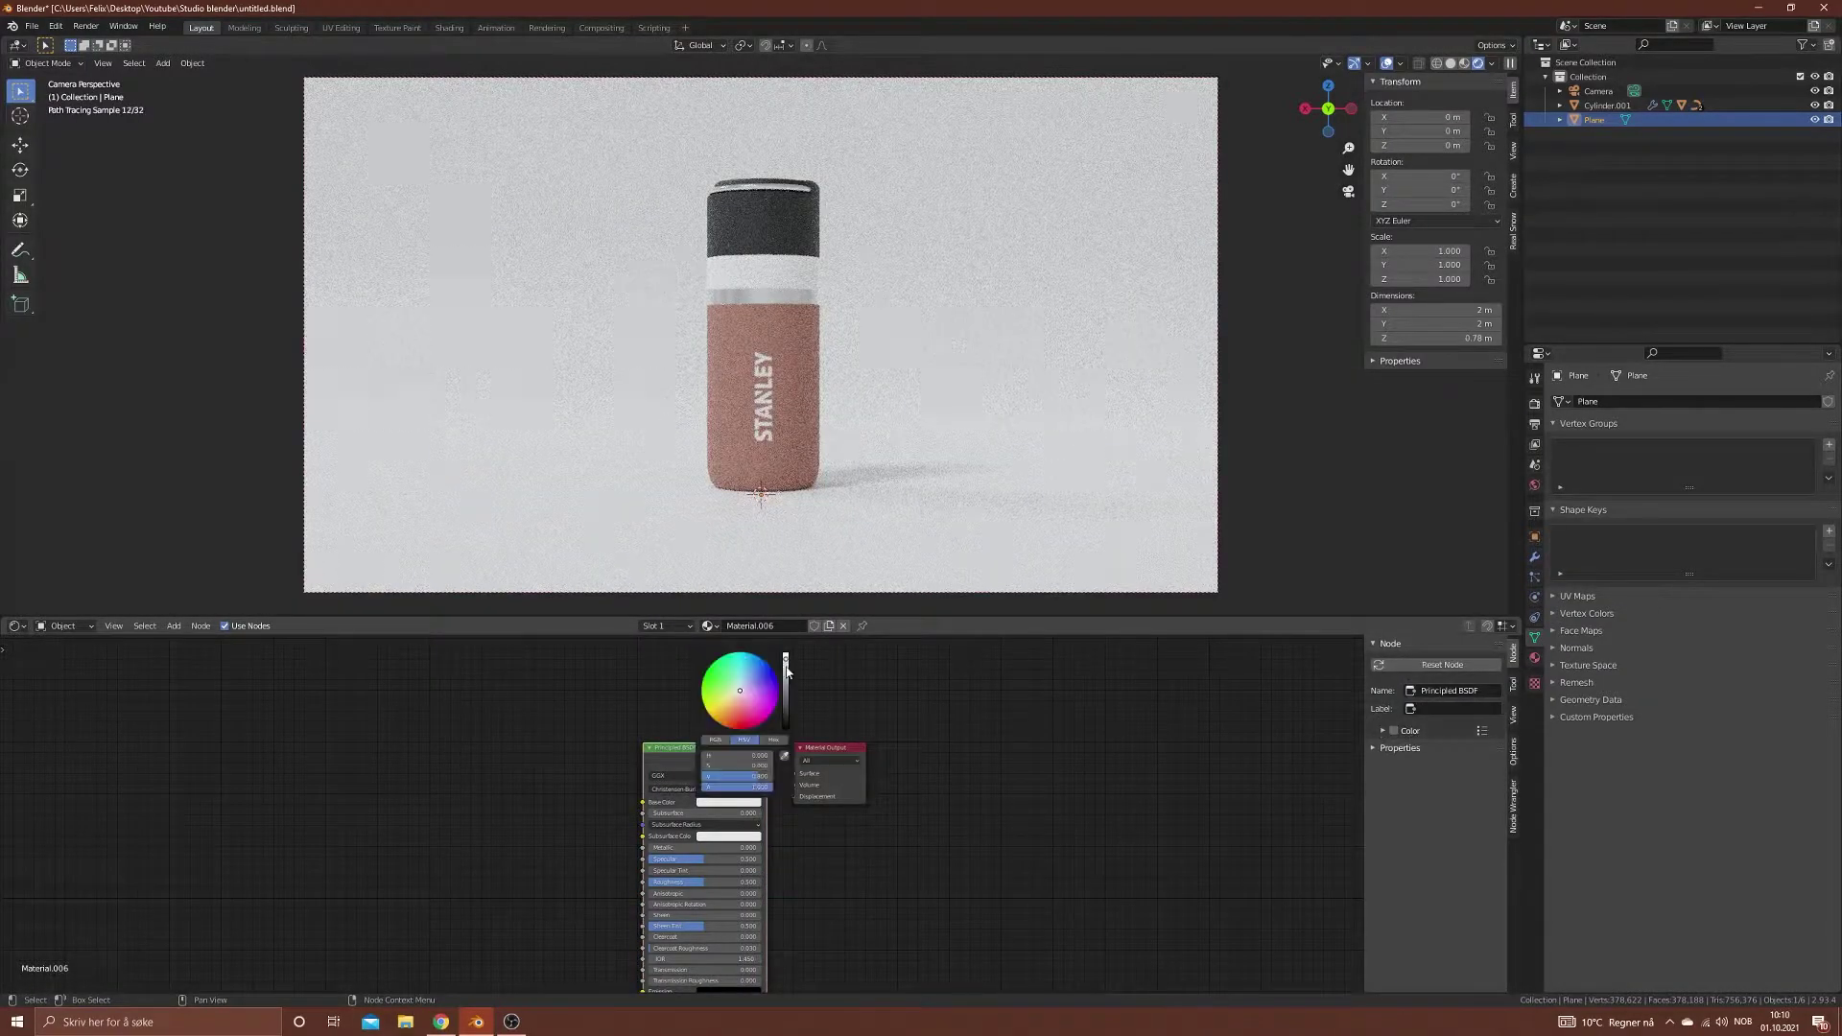
left_click_drag(784, 662, 785, 736)
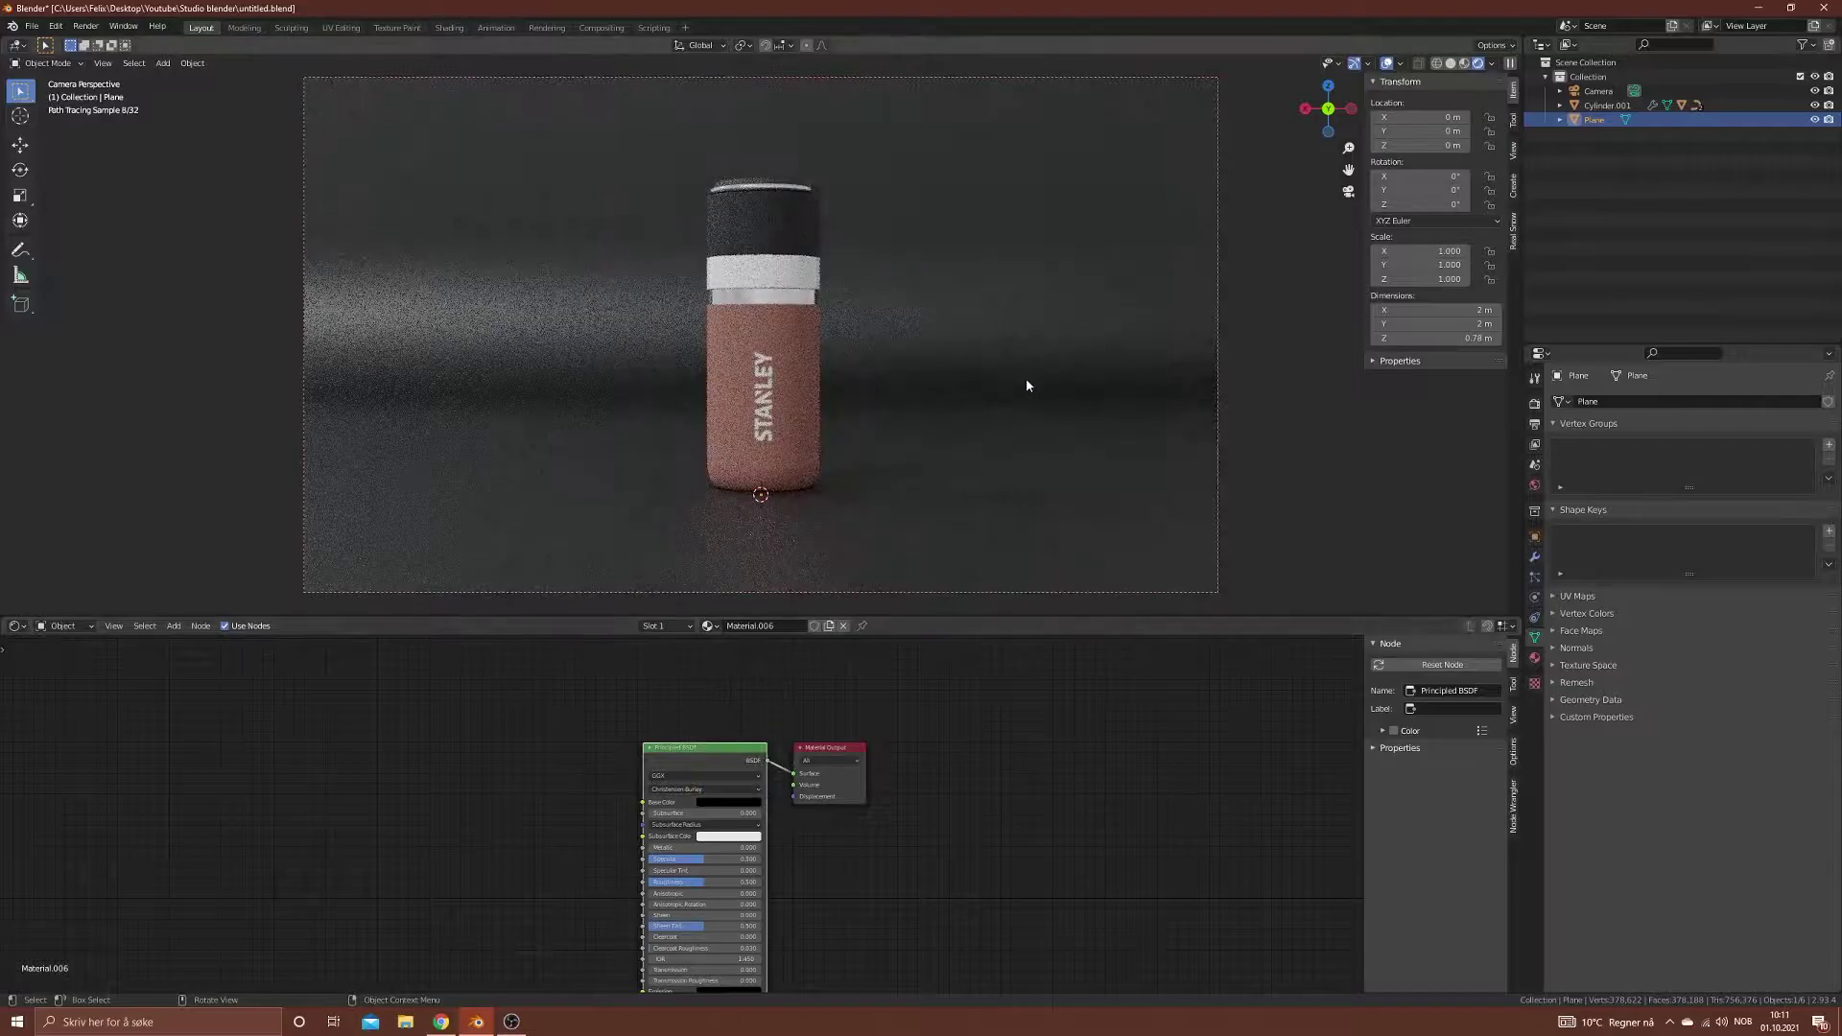
mouse_move(672, 881)
left_mouse_down()
mouse_move(729, 881)
mouse_move(705, 881)
left_mouse_up()
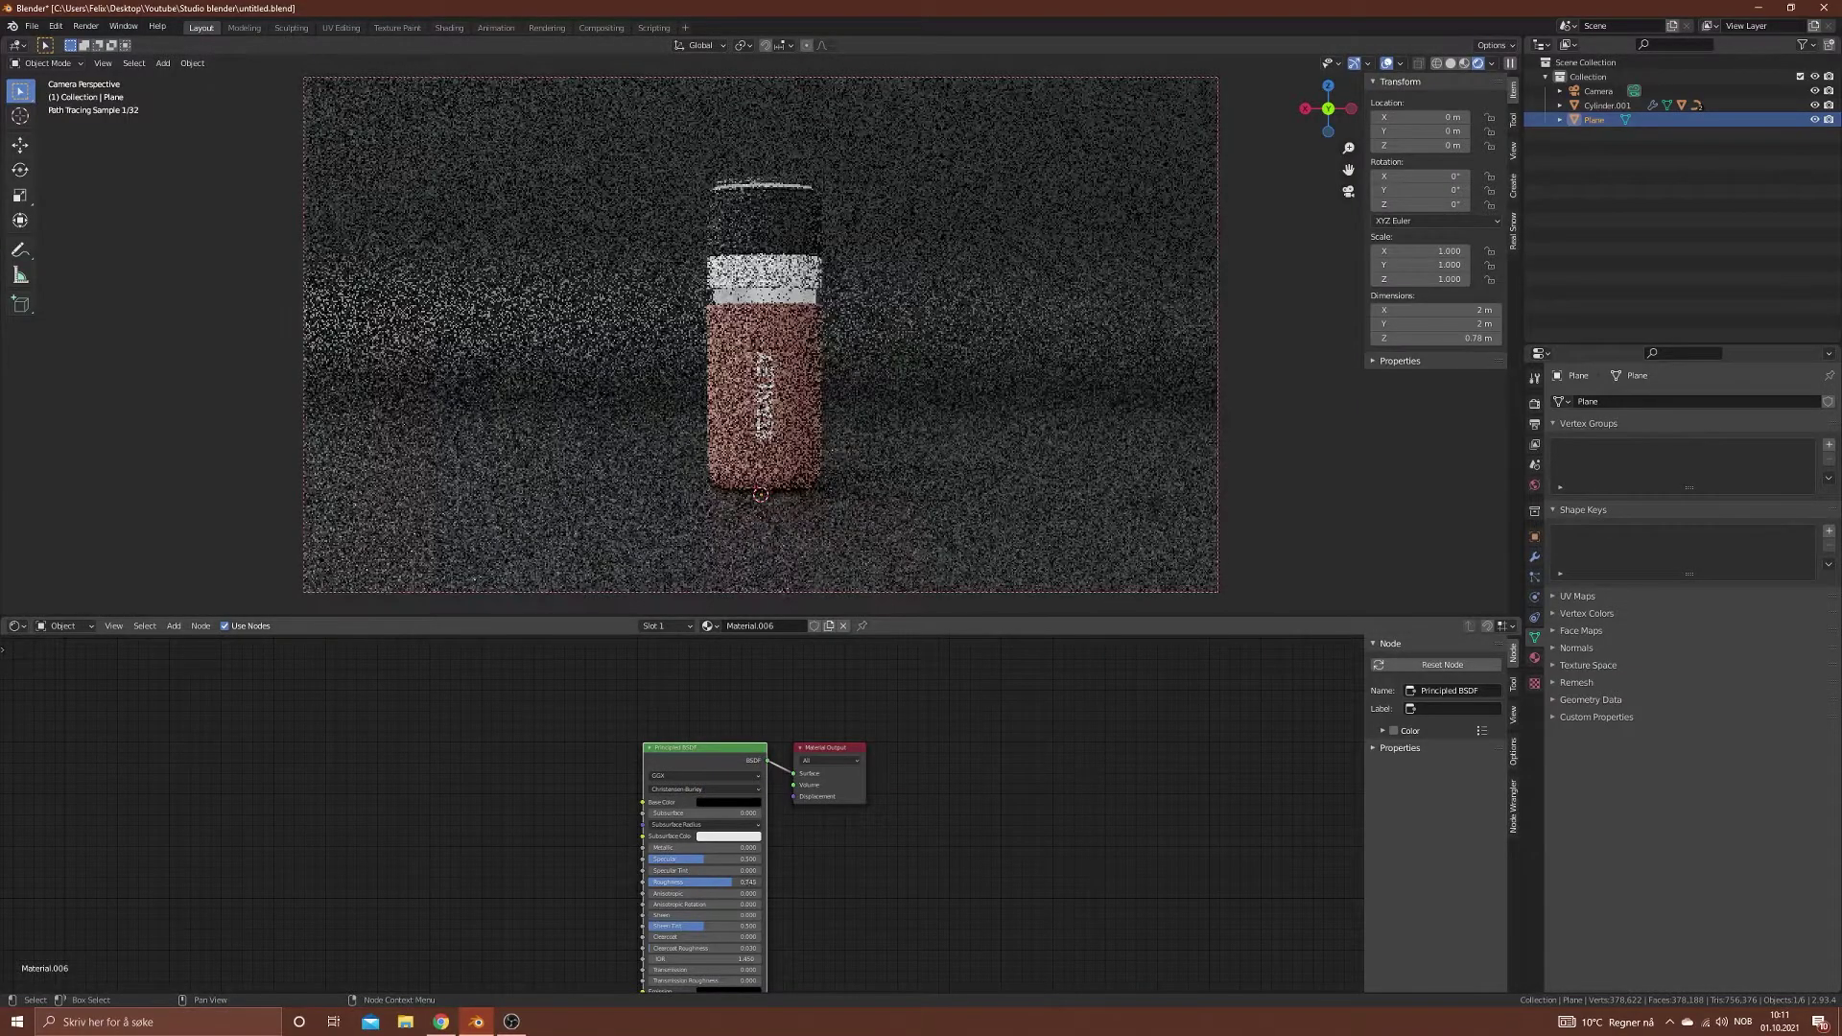
left_click(734, 802)
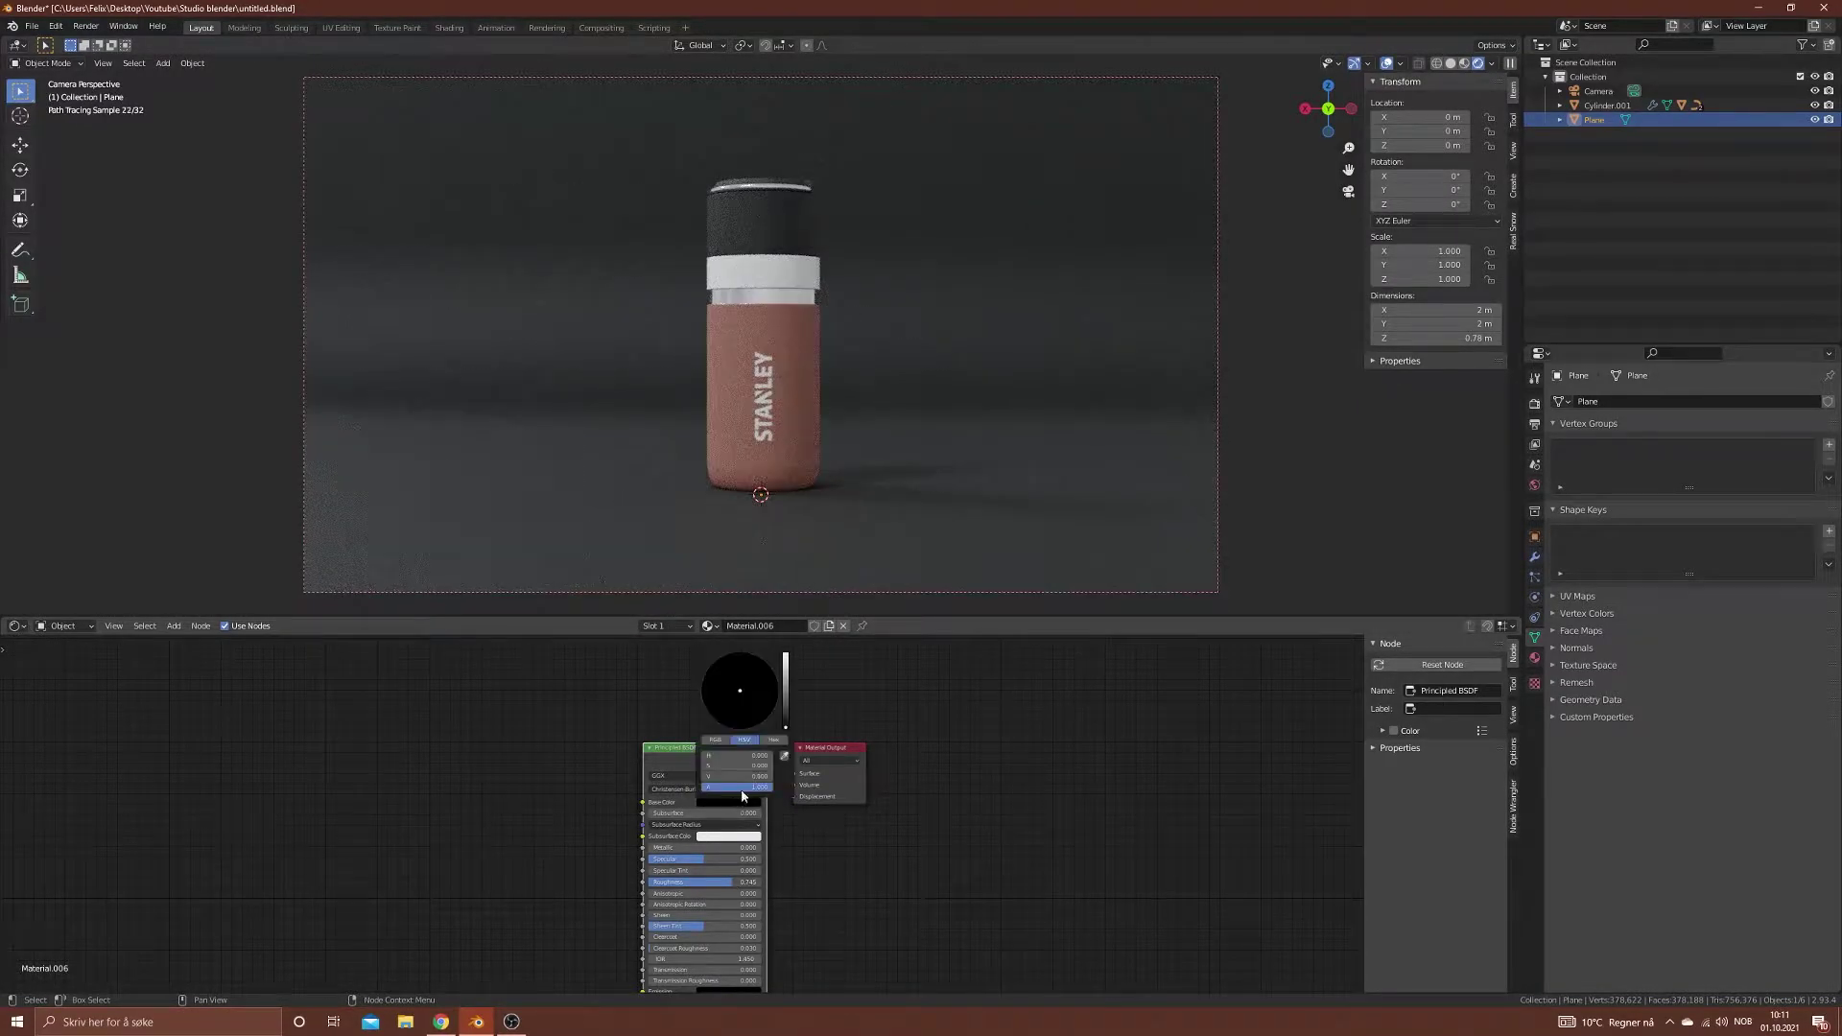
left_click_drag(784, 727, 785, 686)
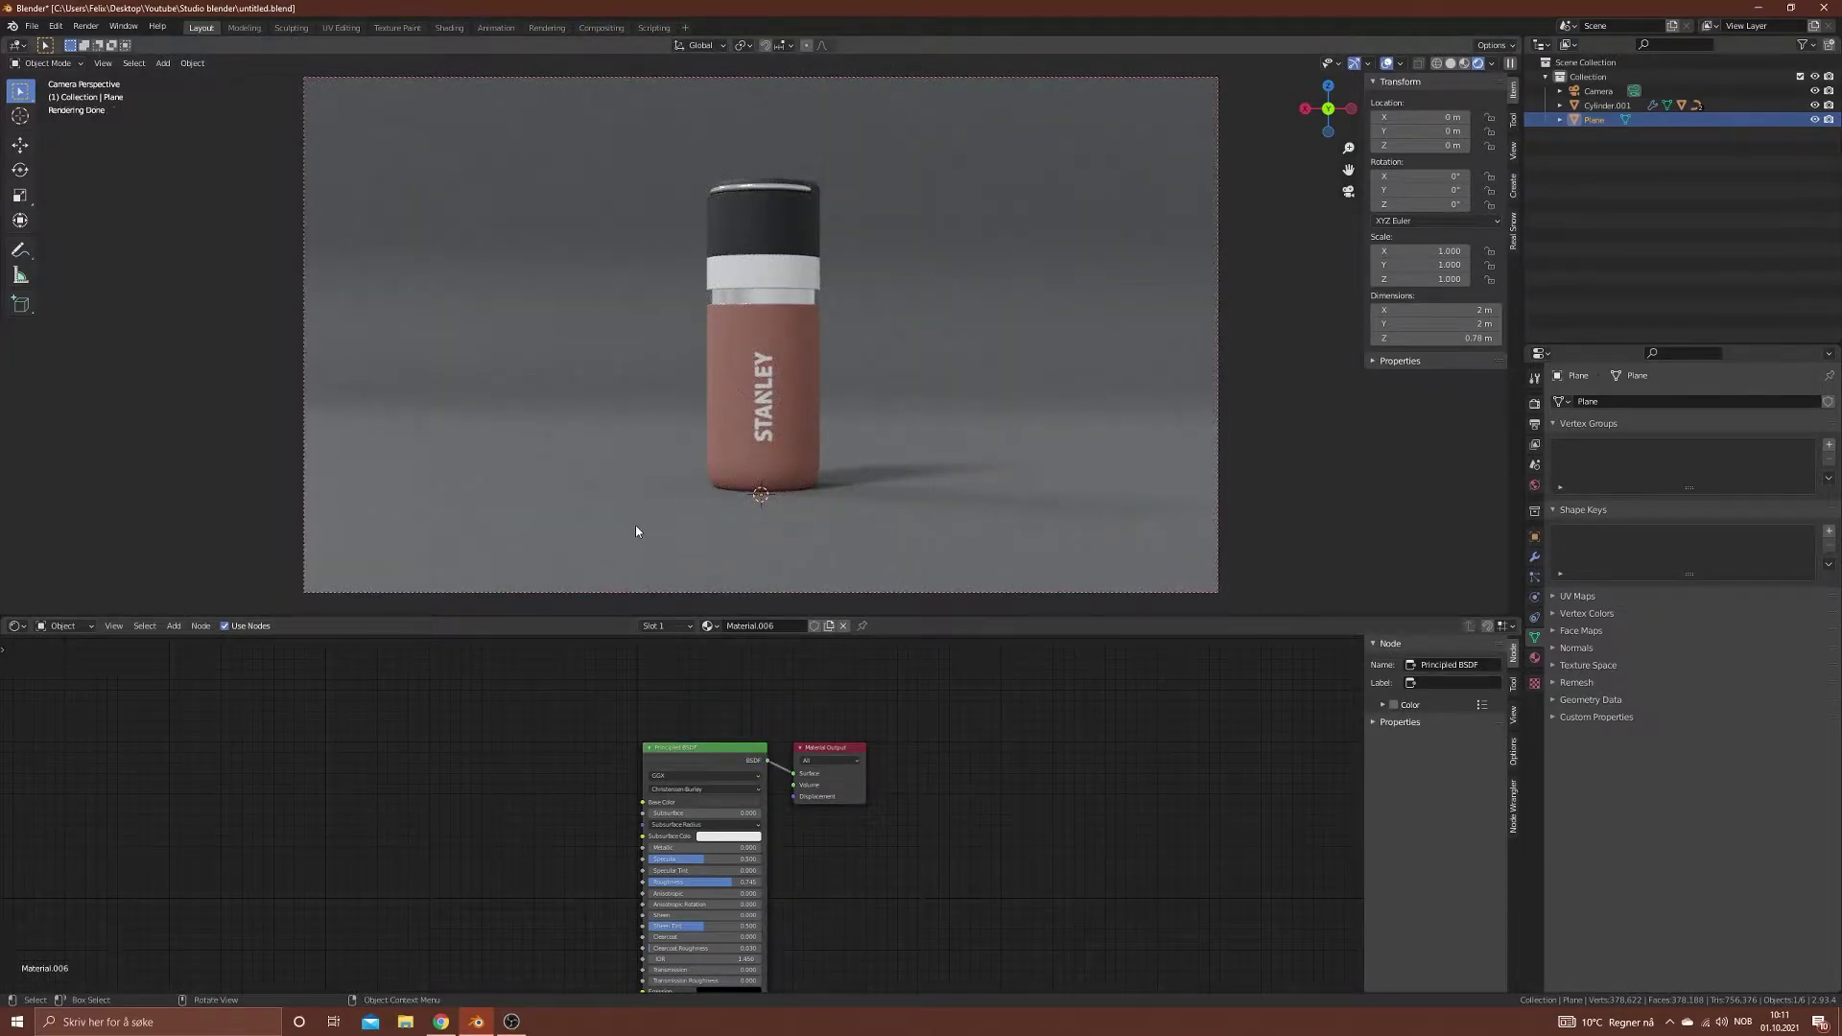
left_click(63, 625)
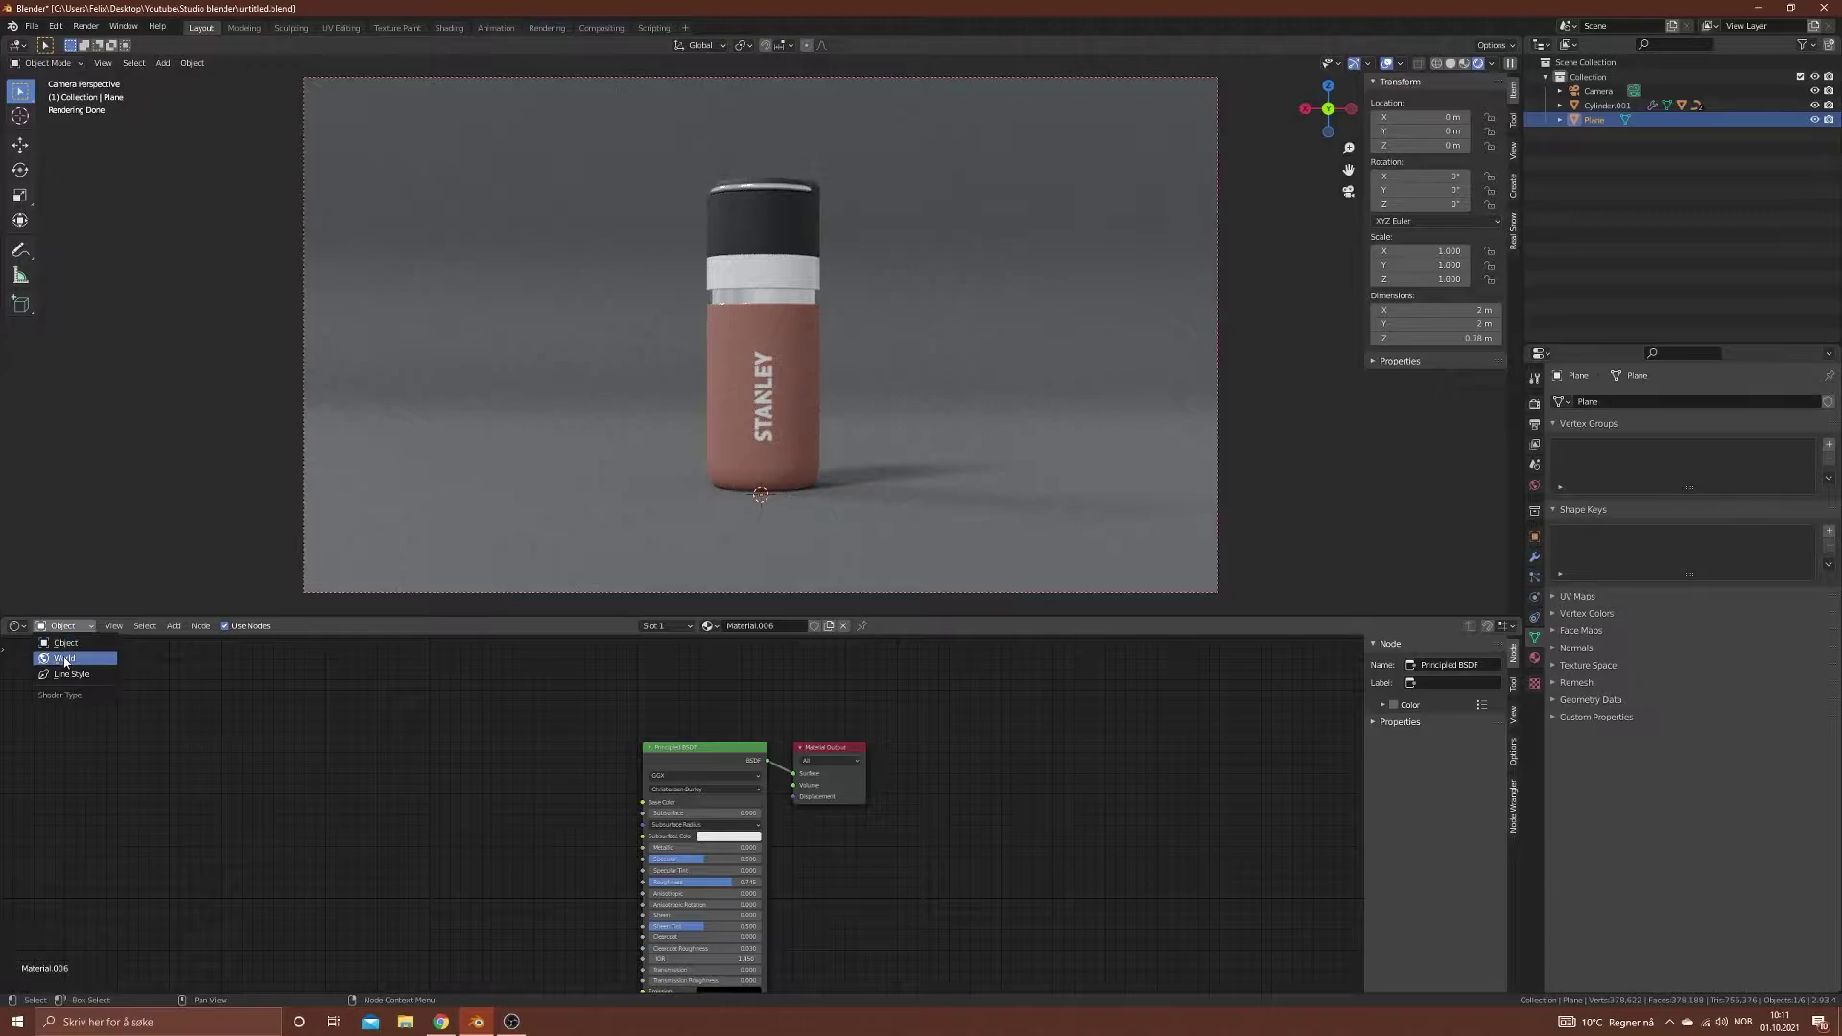
left_click(59, 657)
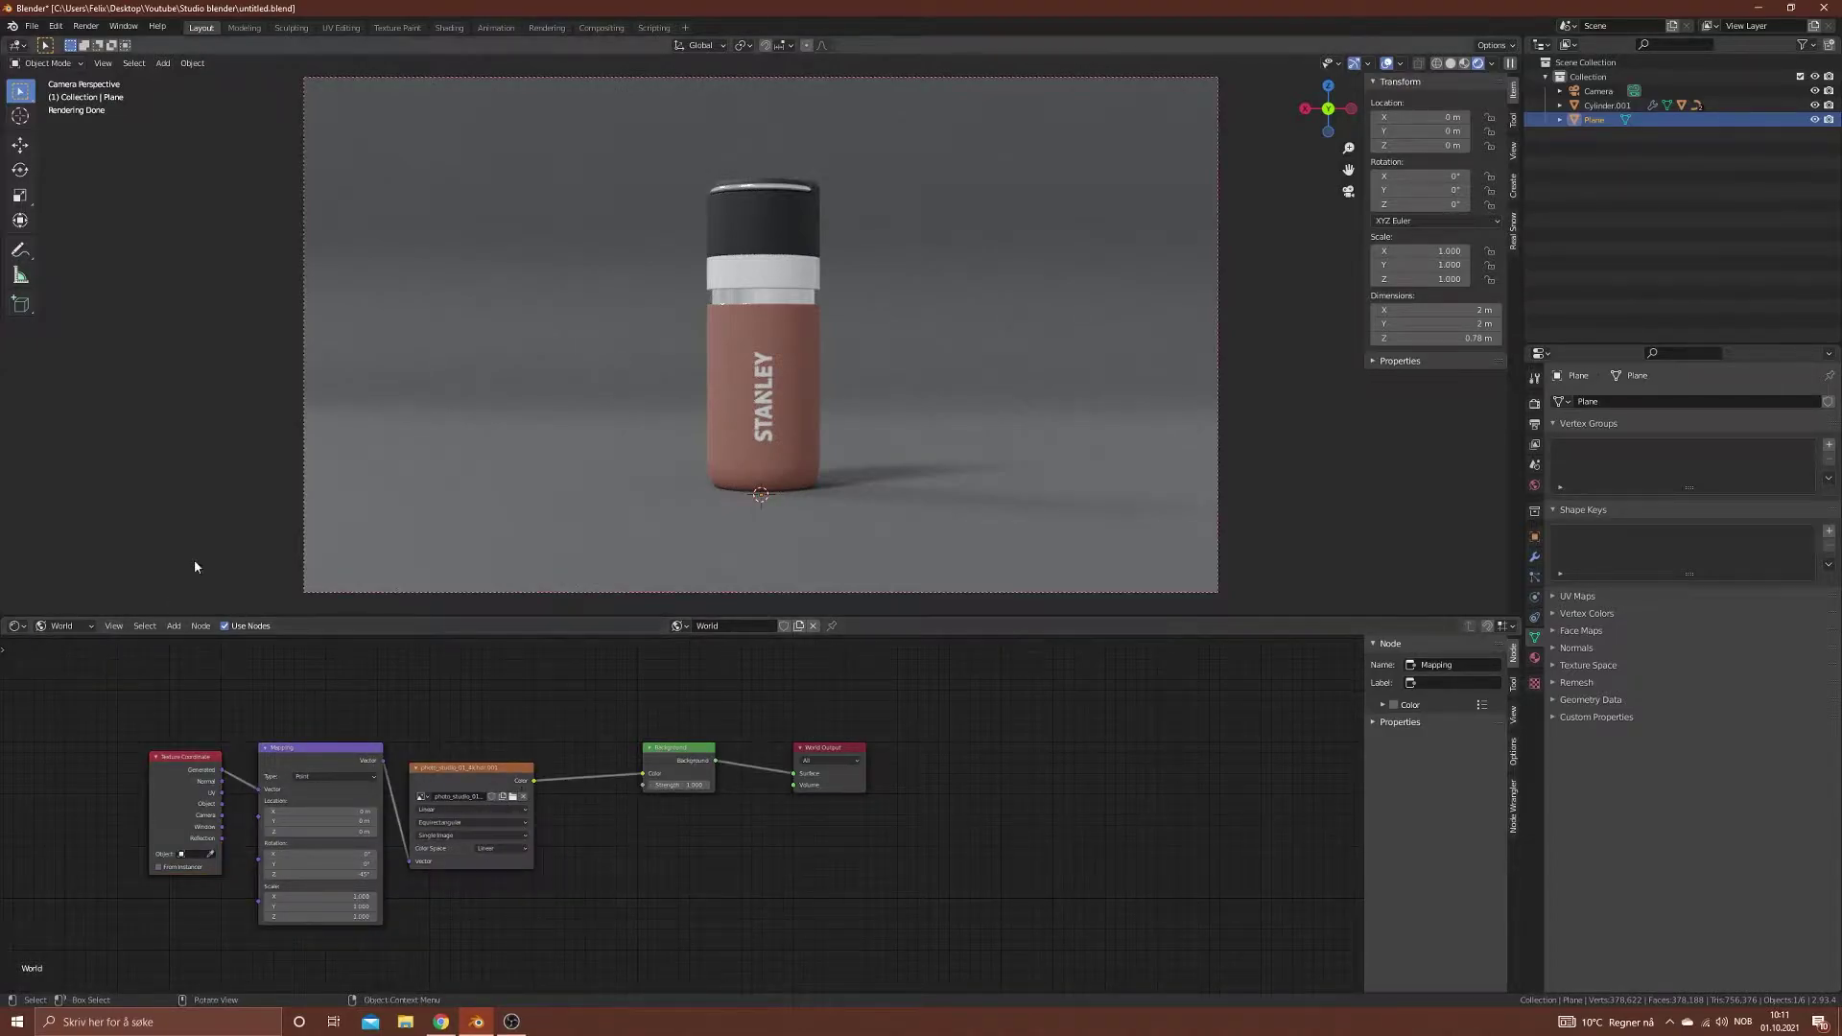
Step: Save, render the final image, and switch the render window to empty Slot 2
key("ctrl+s")
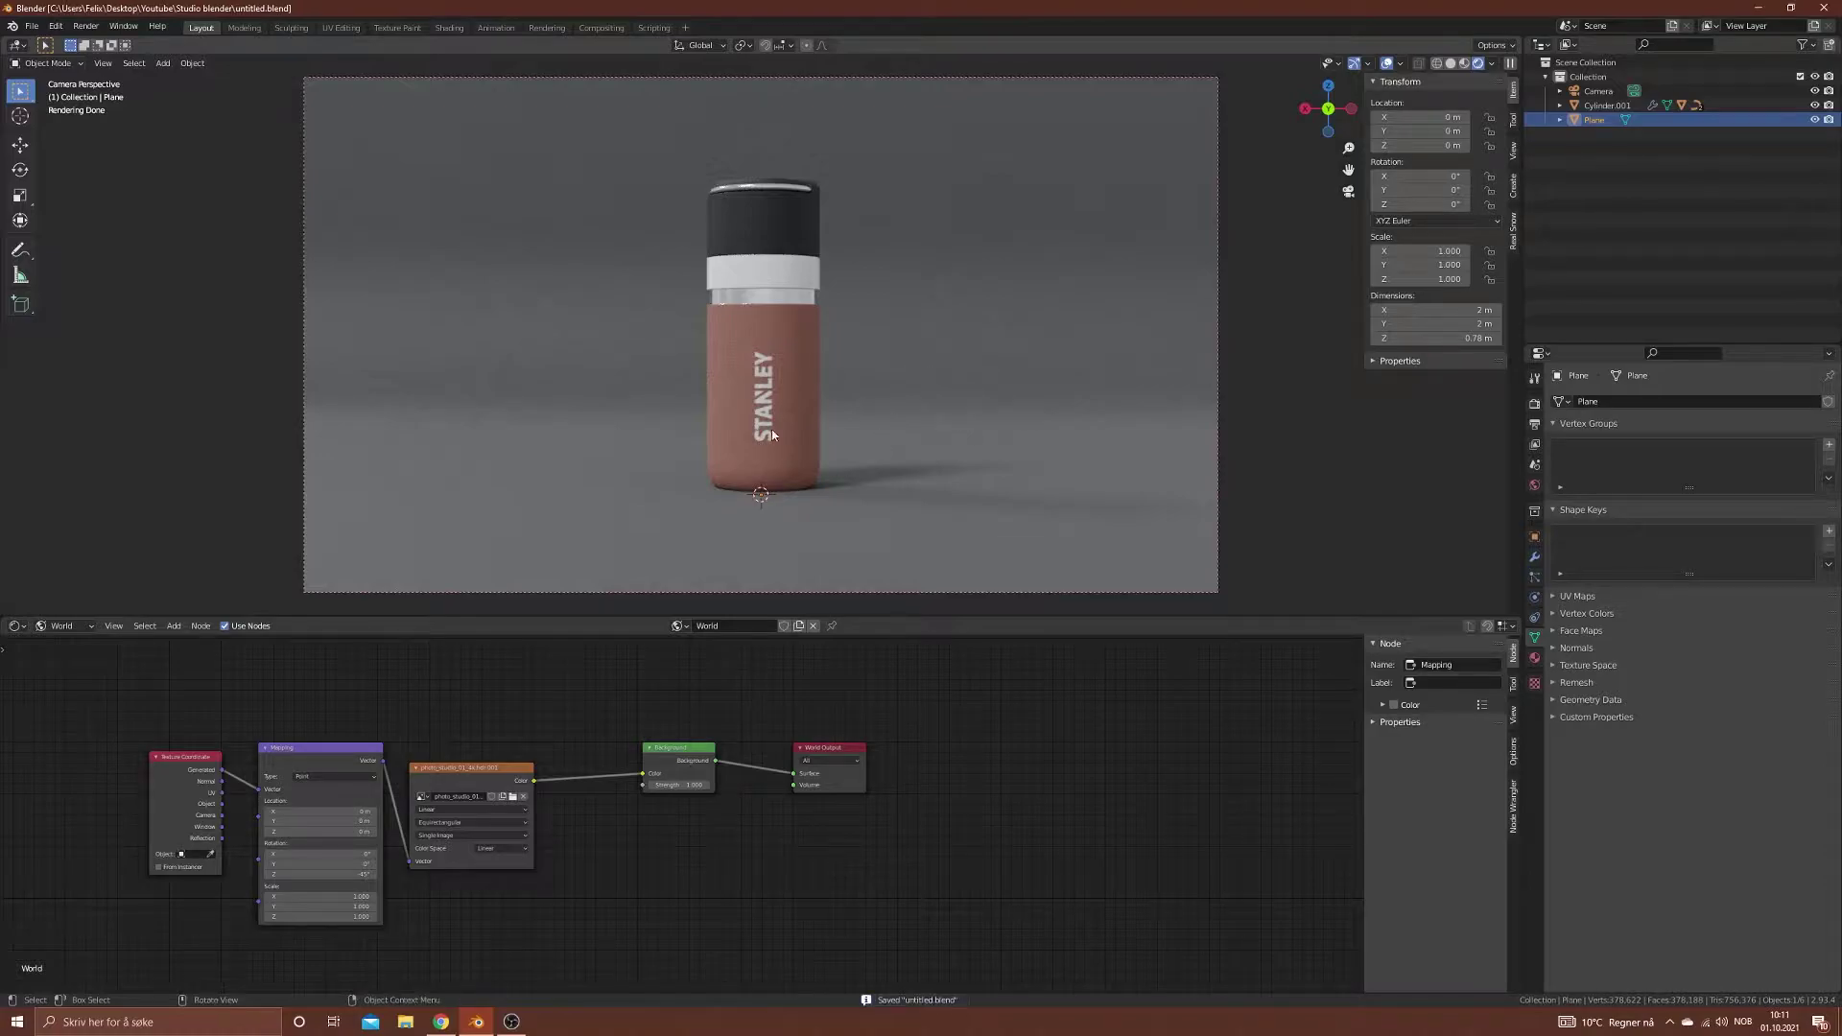
left_click(84, 27)
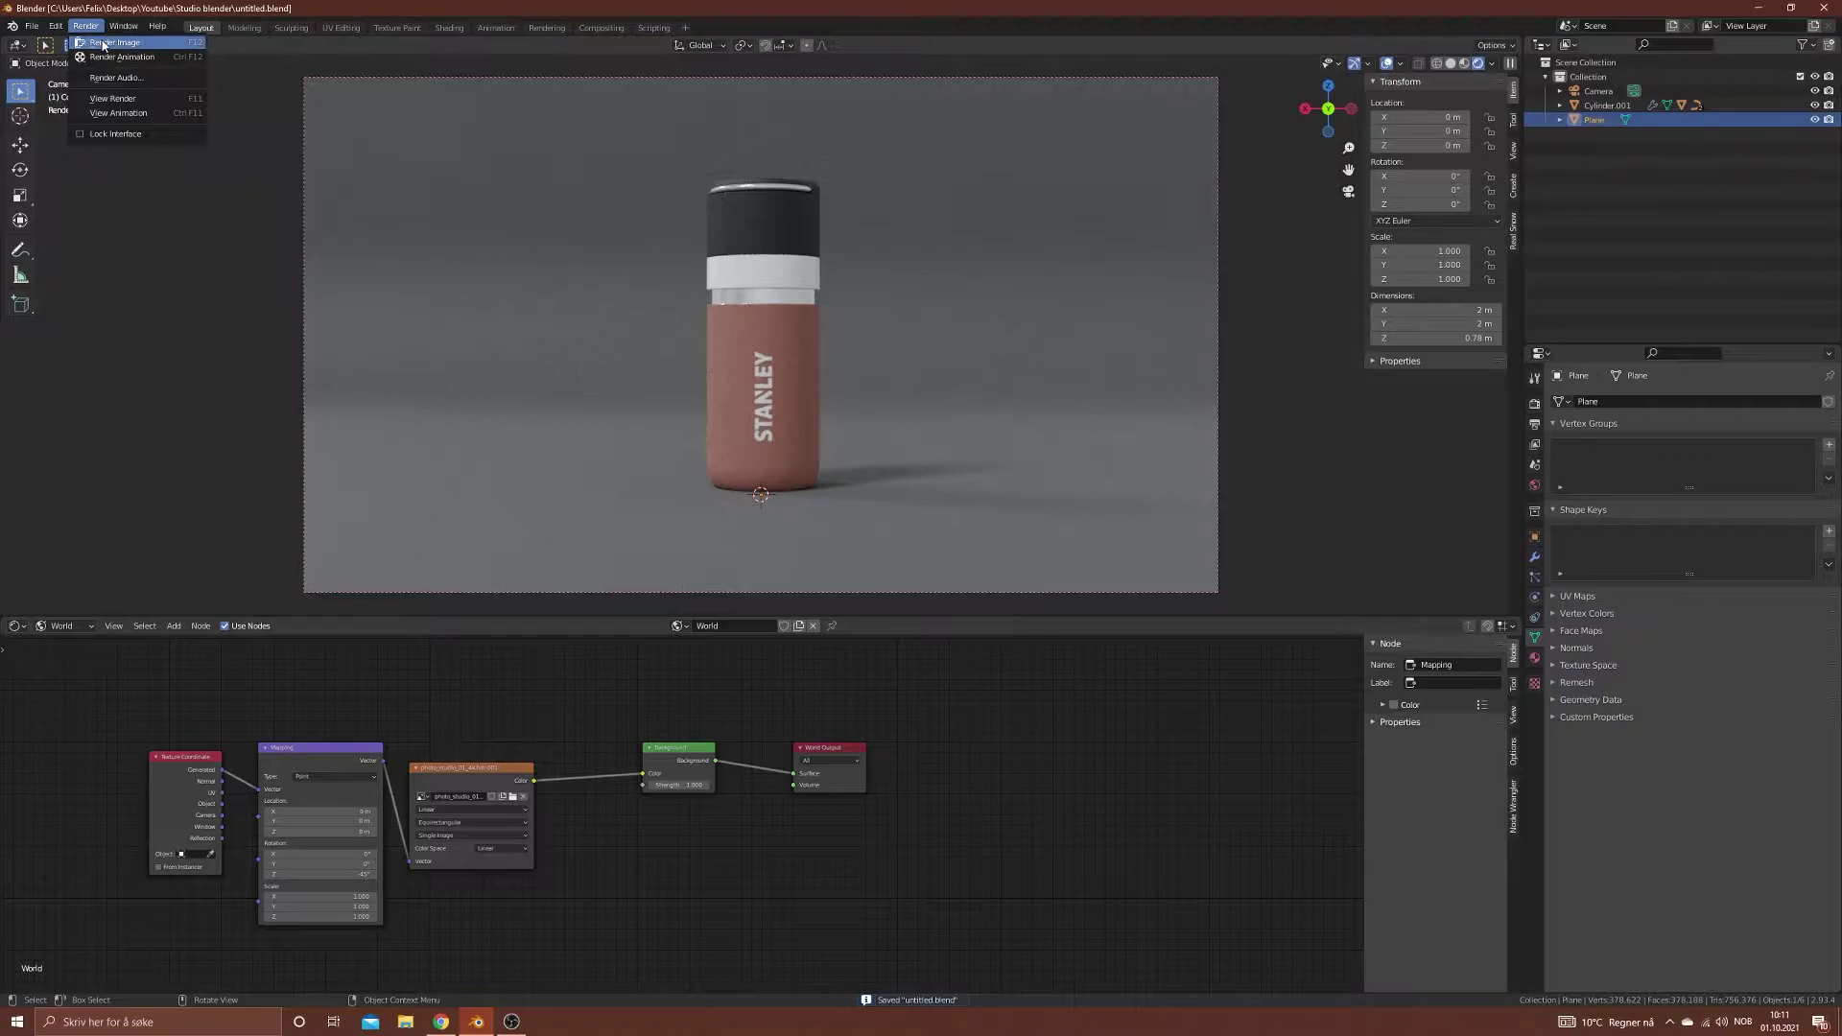
left_click(104, 43)
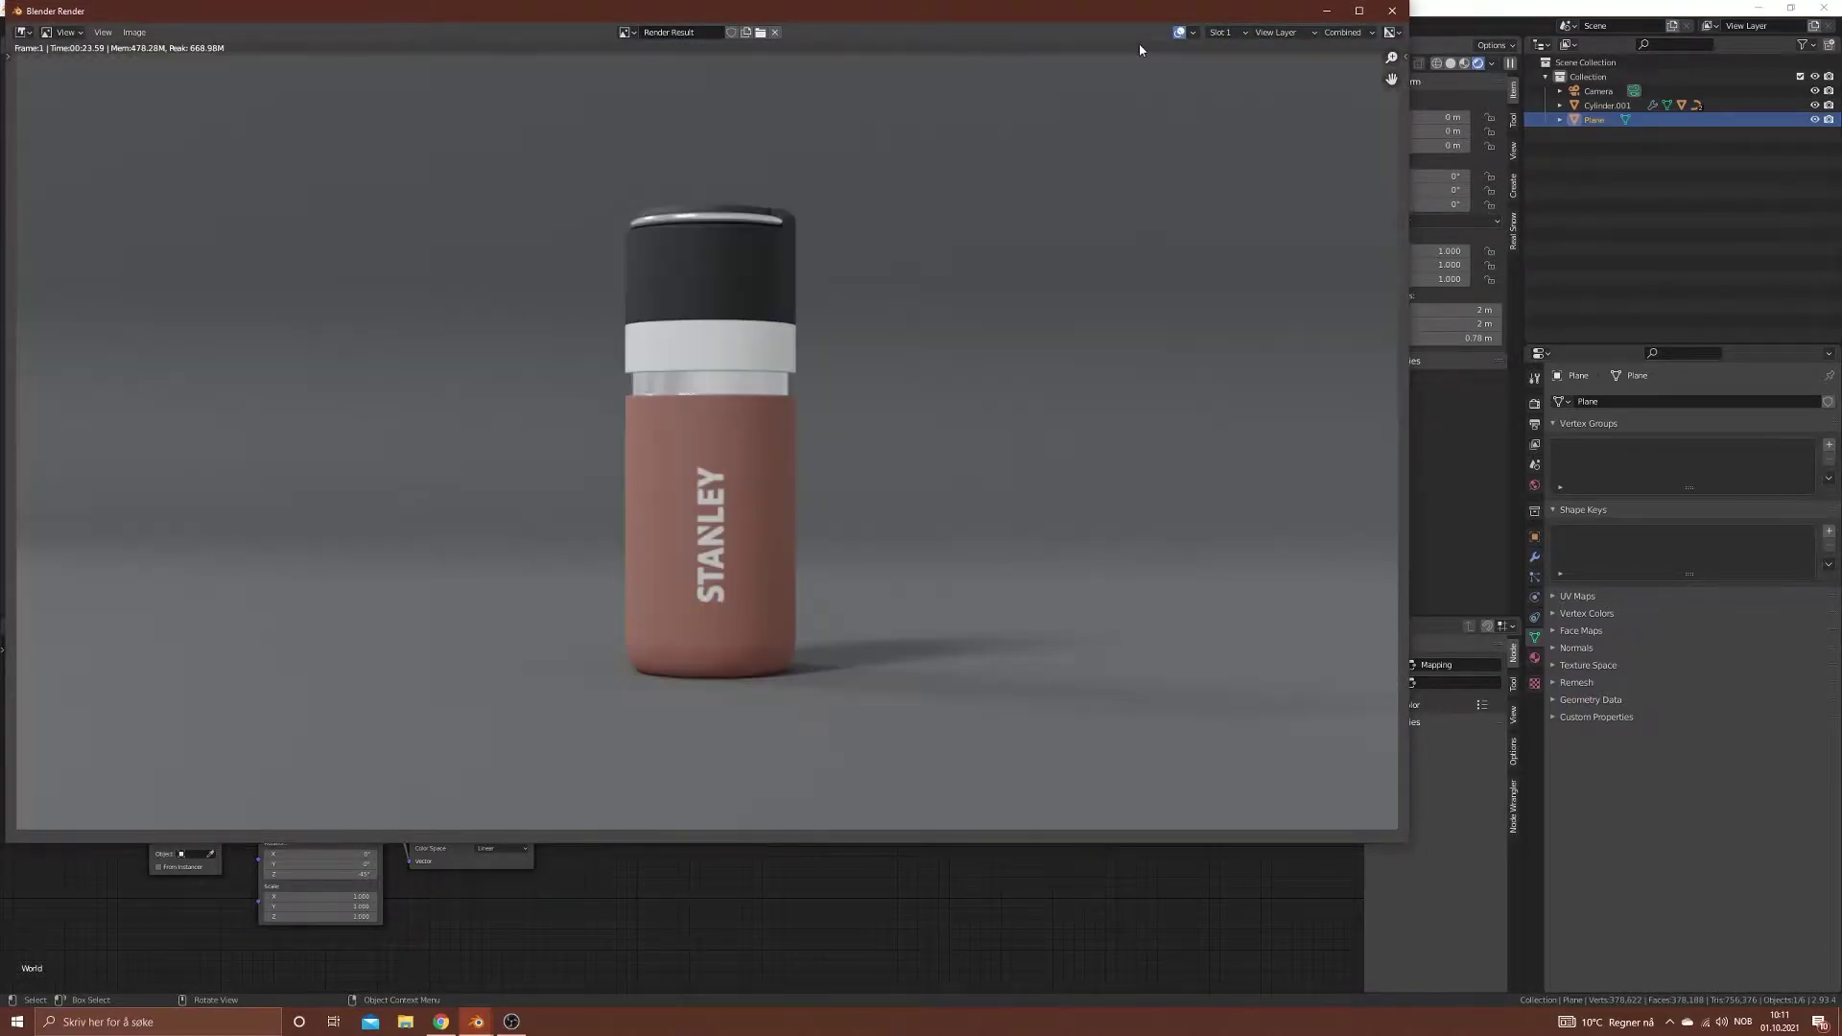
left_click(1219, 35)
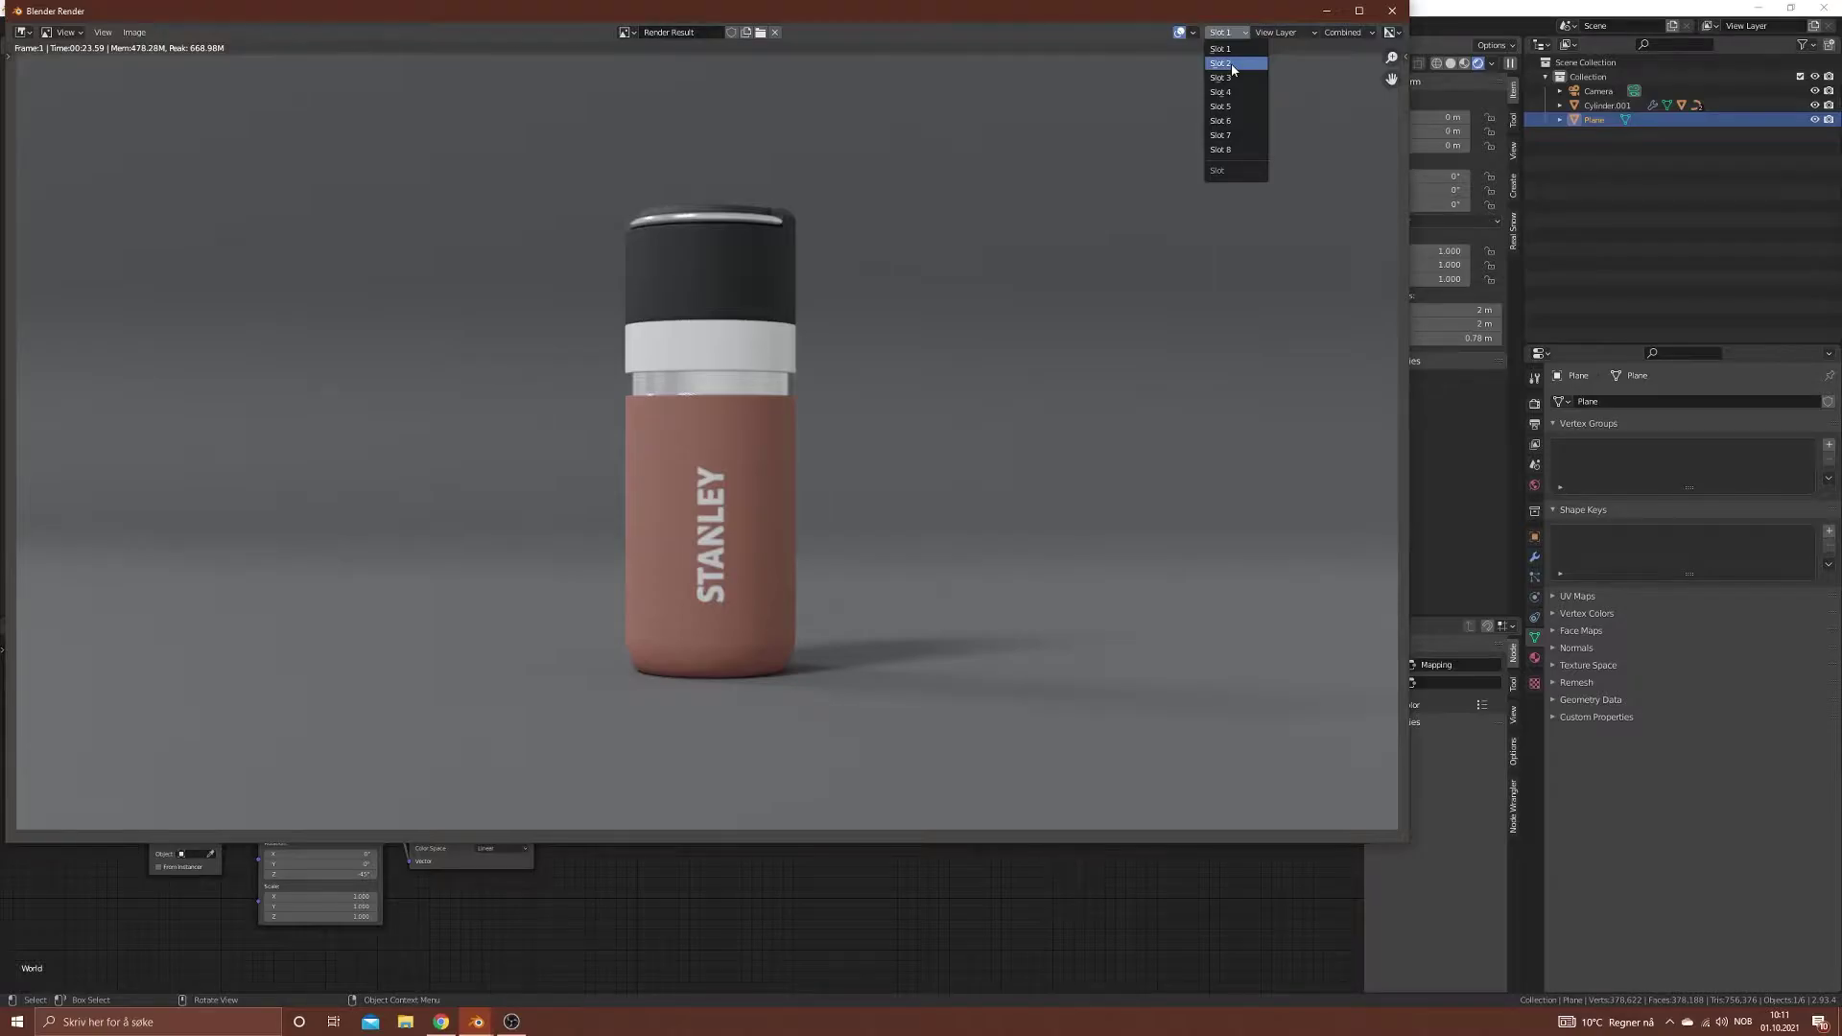
left_click(1233, 63)
left_click(1391, 11)
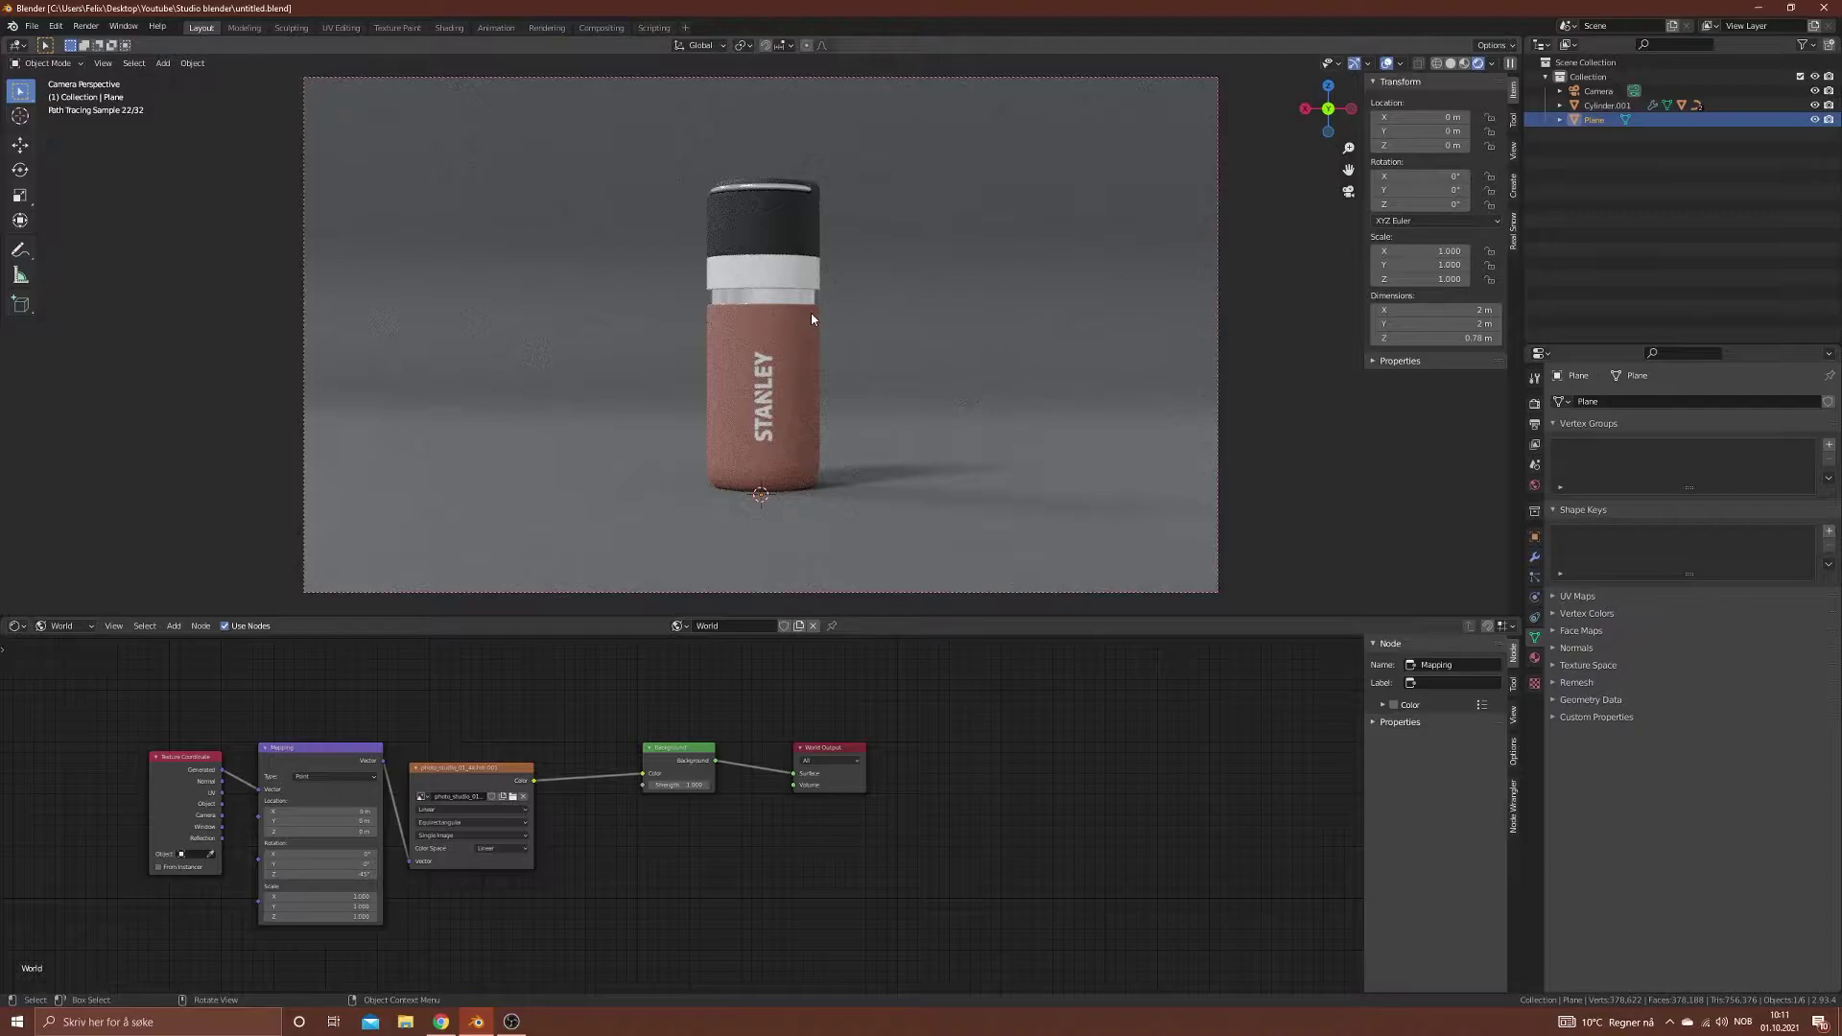
Step: Set the world Background Strength to 0
left_click_drag(622, 696, 24, 975)
left_click(683, 785)
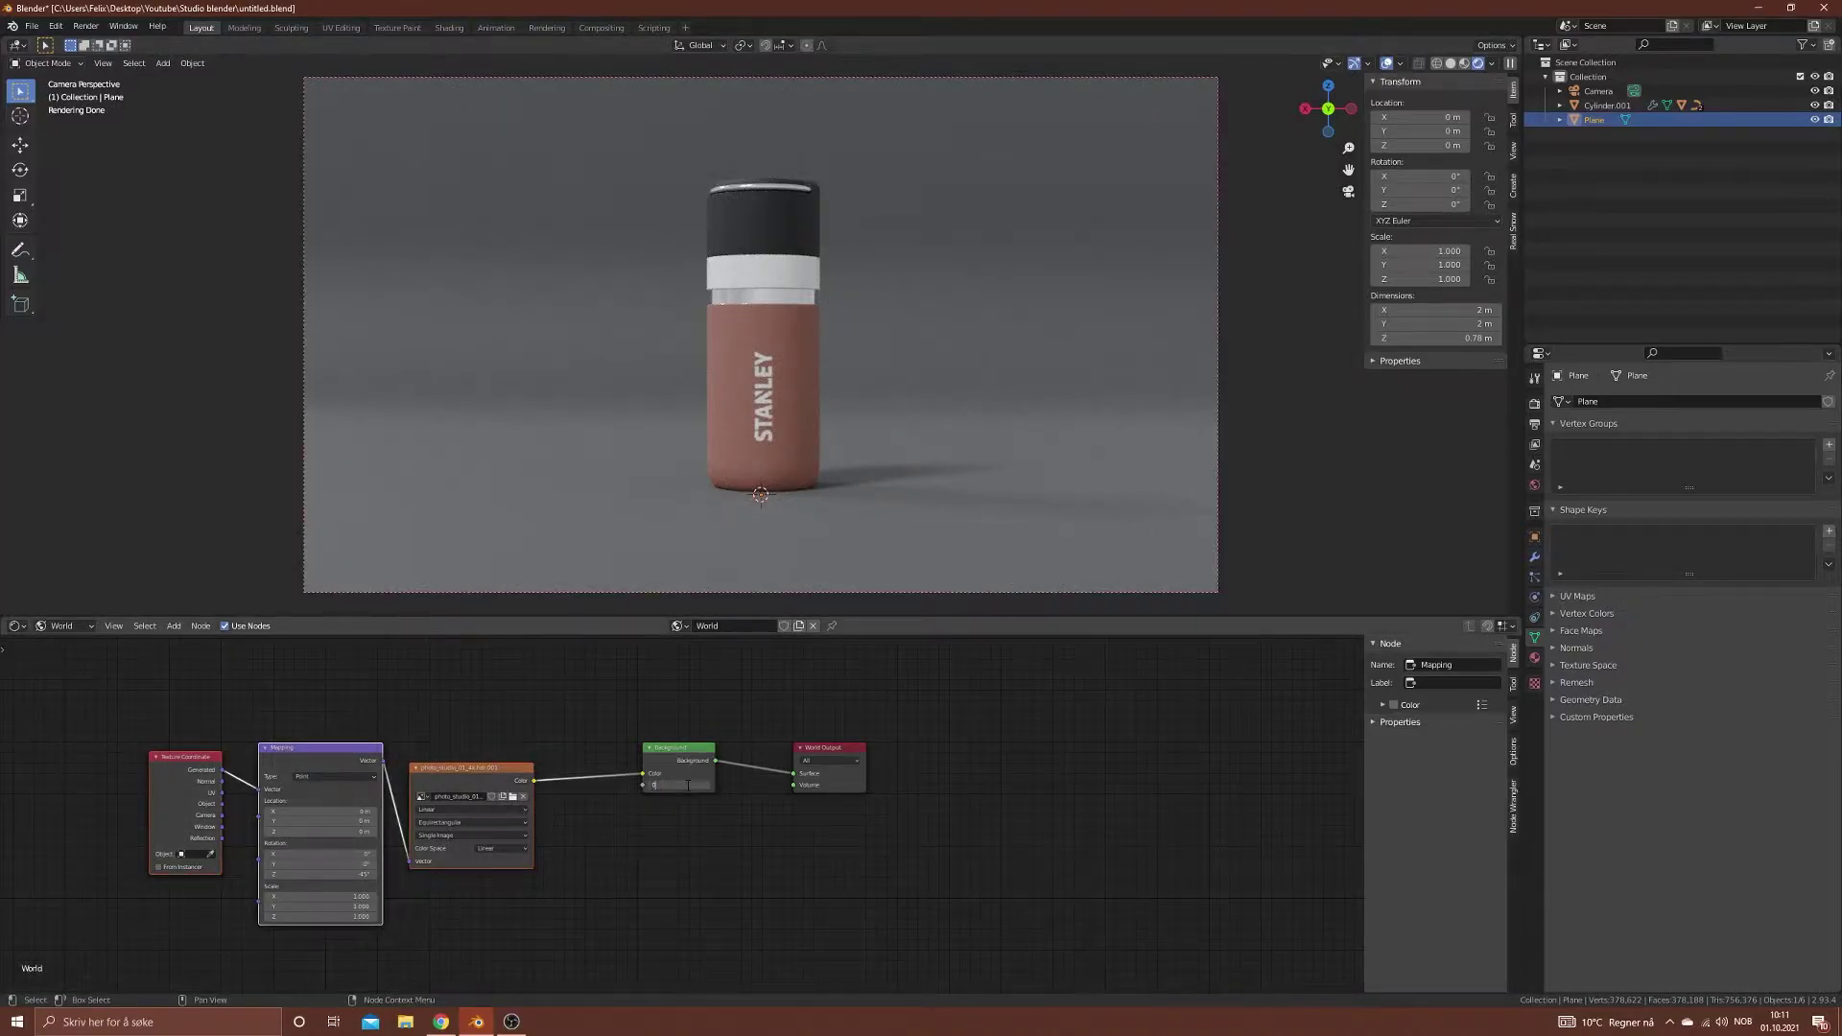
key("Return")
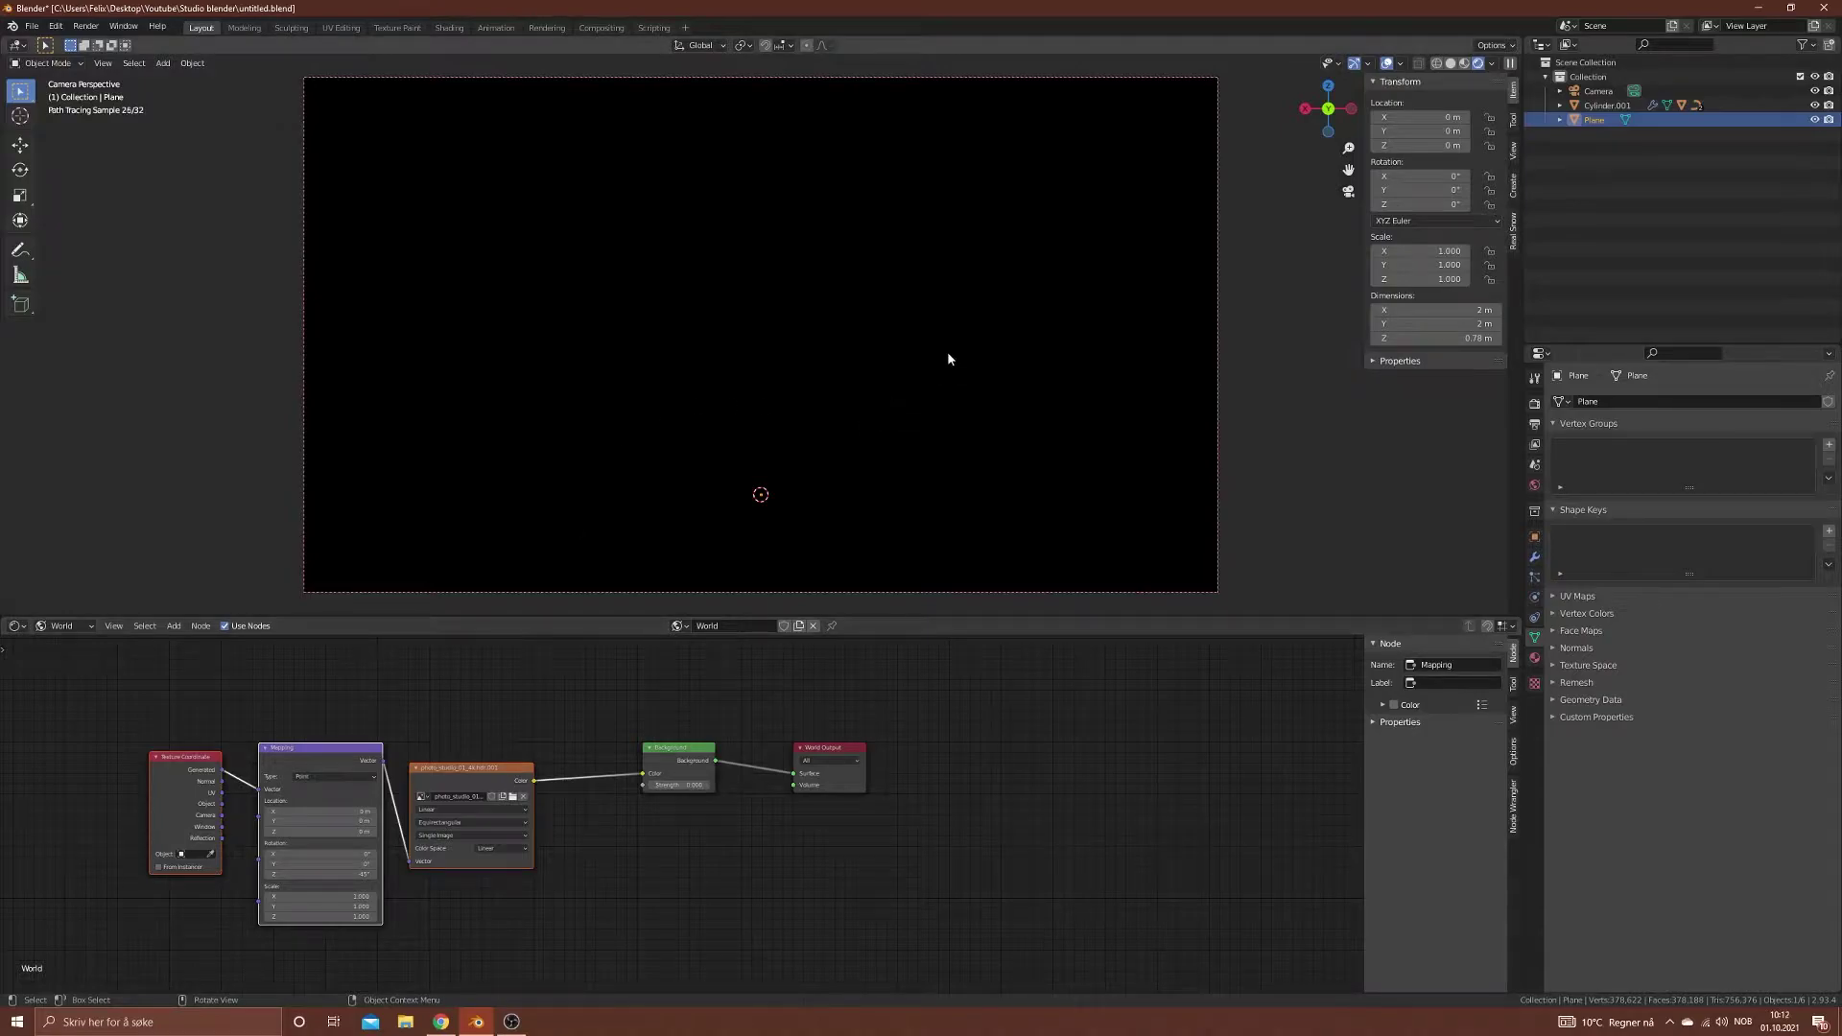
Step: Split the 3D viewport, hide the sidebar, and orbit the new view to the backdrop
mouse_move(1519, 38)
left_mouse_down()
mouse_move(1103, 86)
mouse_move(509, 116)
left_mouse_up()
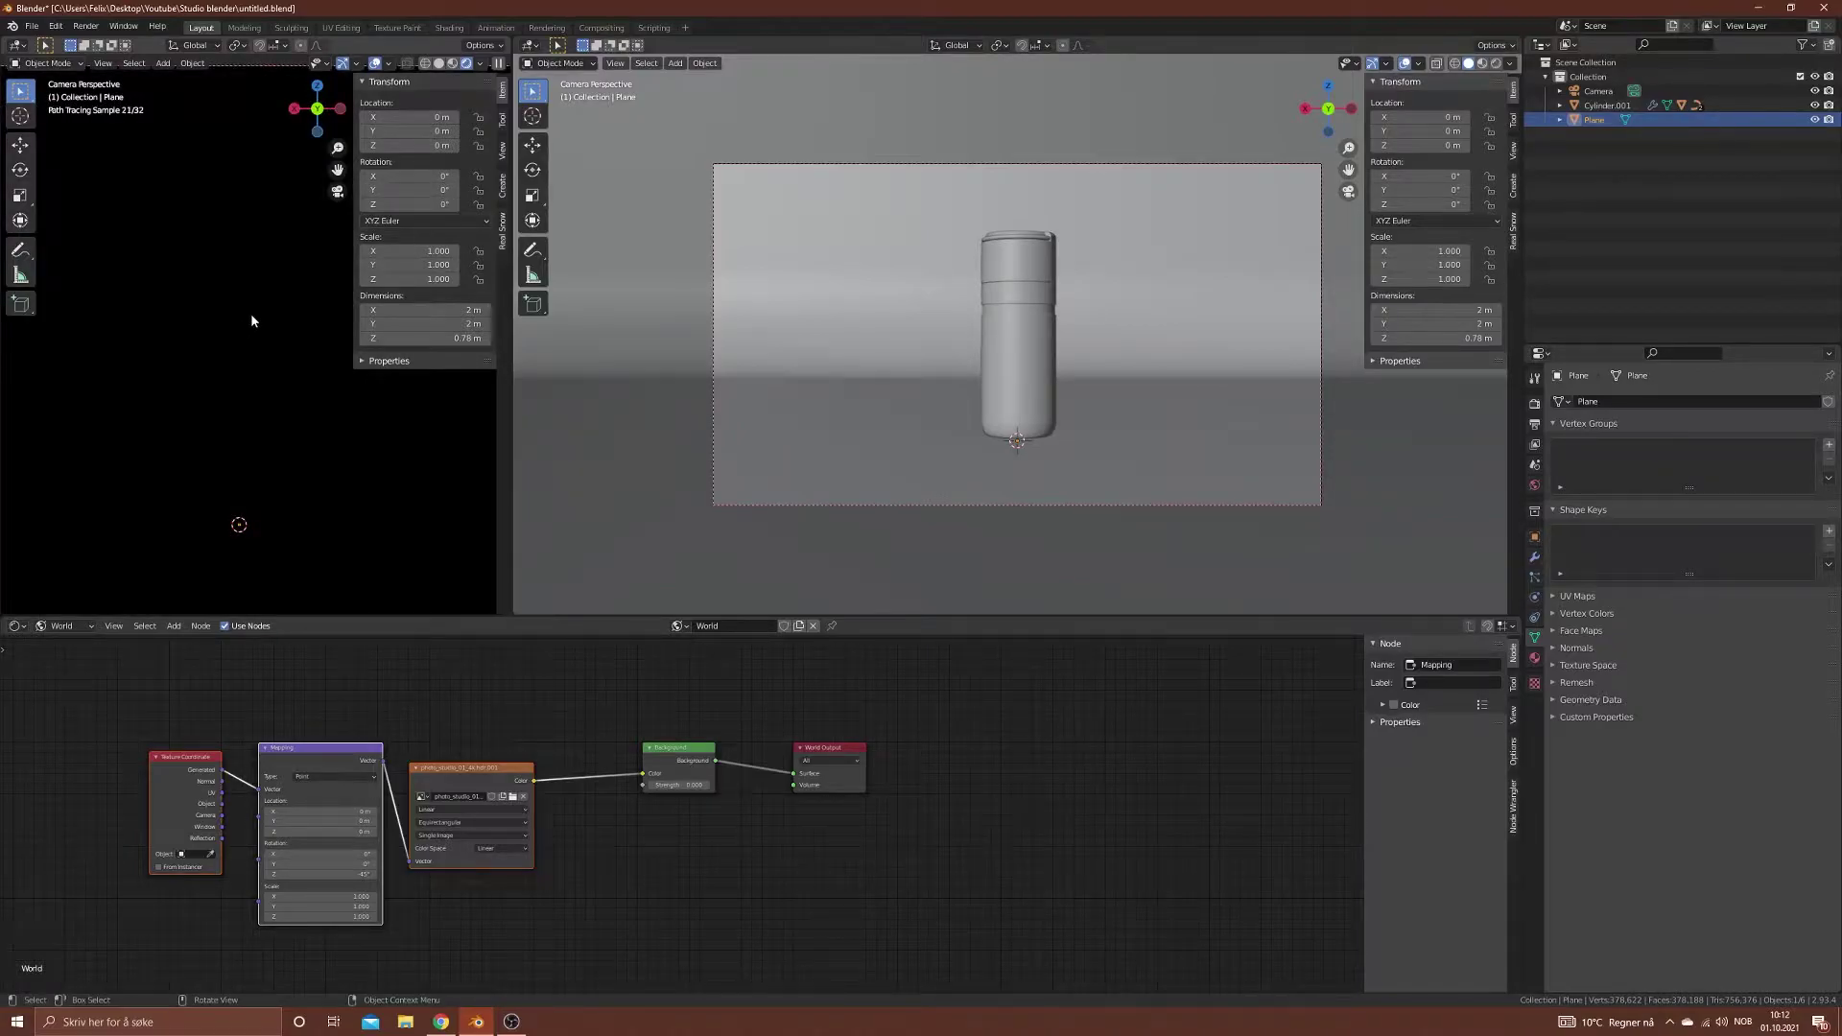
key("n")
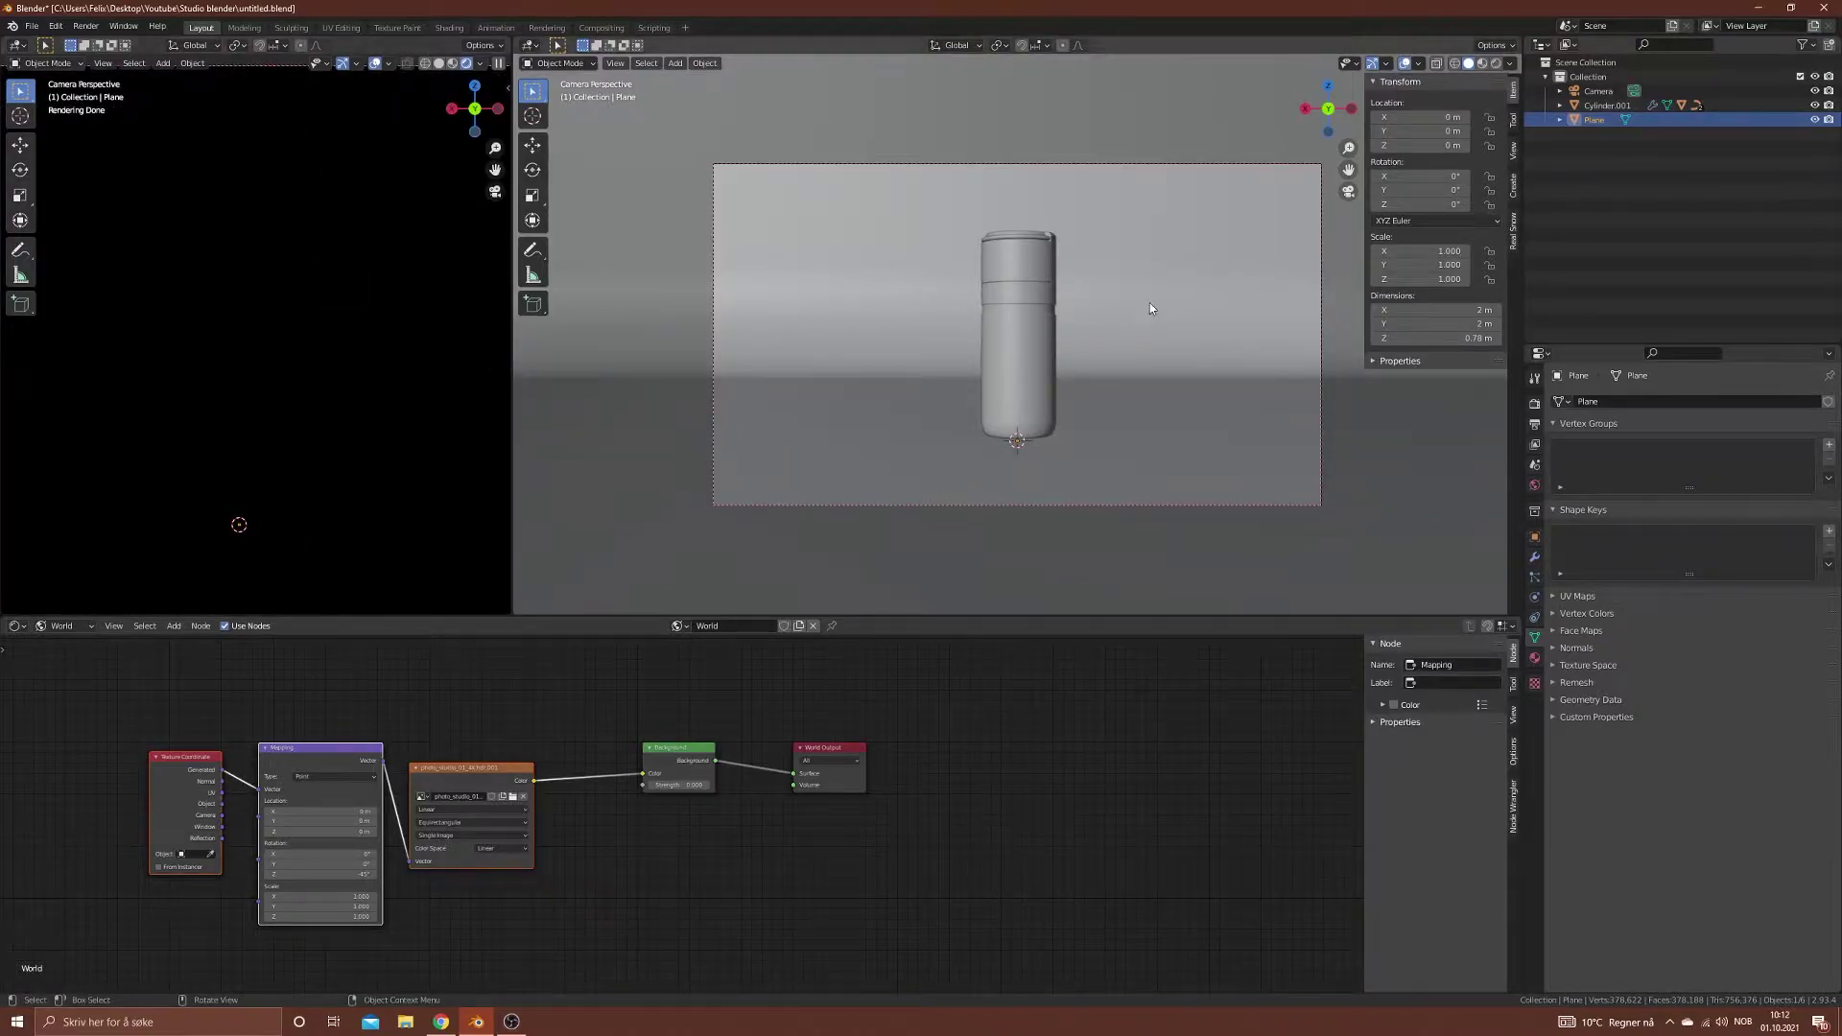
mouse_move(1220, 391)
middle_mouse_down()
mouse_move(1195, 405)
mouse_move(1189, 386)
middle_mouse_up()
middle_click_drag(1212, 308, 778, 385)
scroll(863, 394, "down", 3)
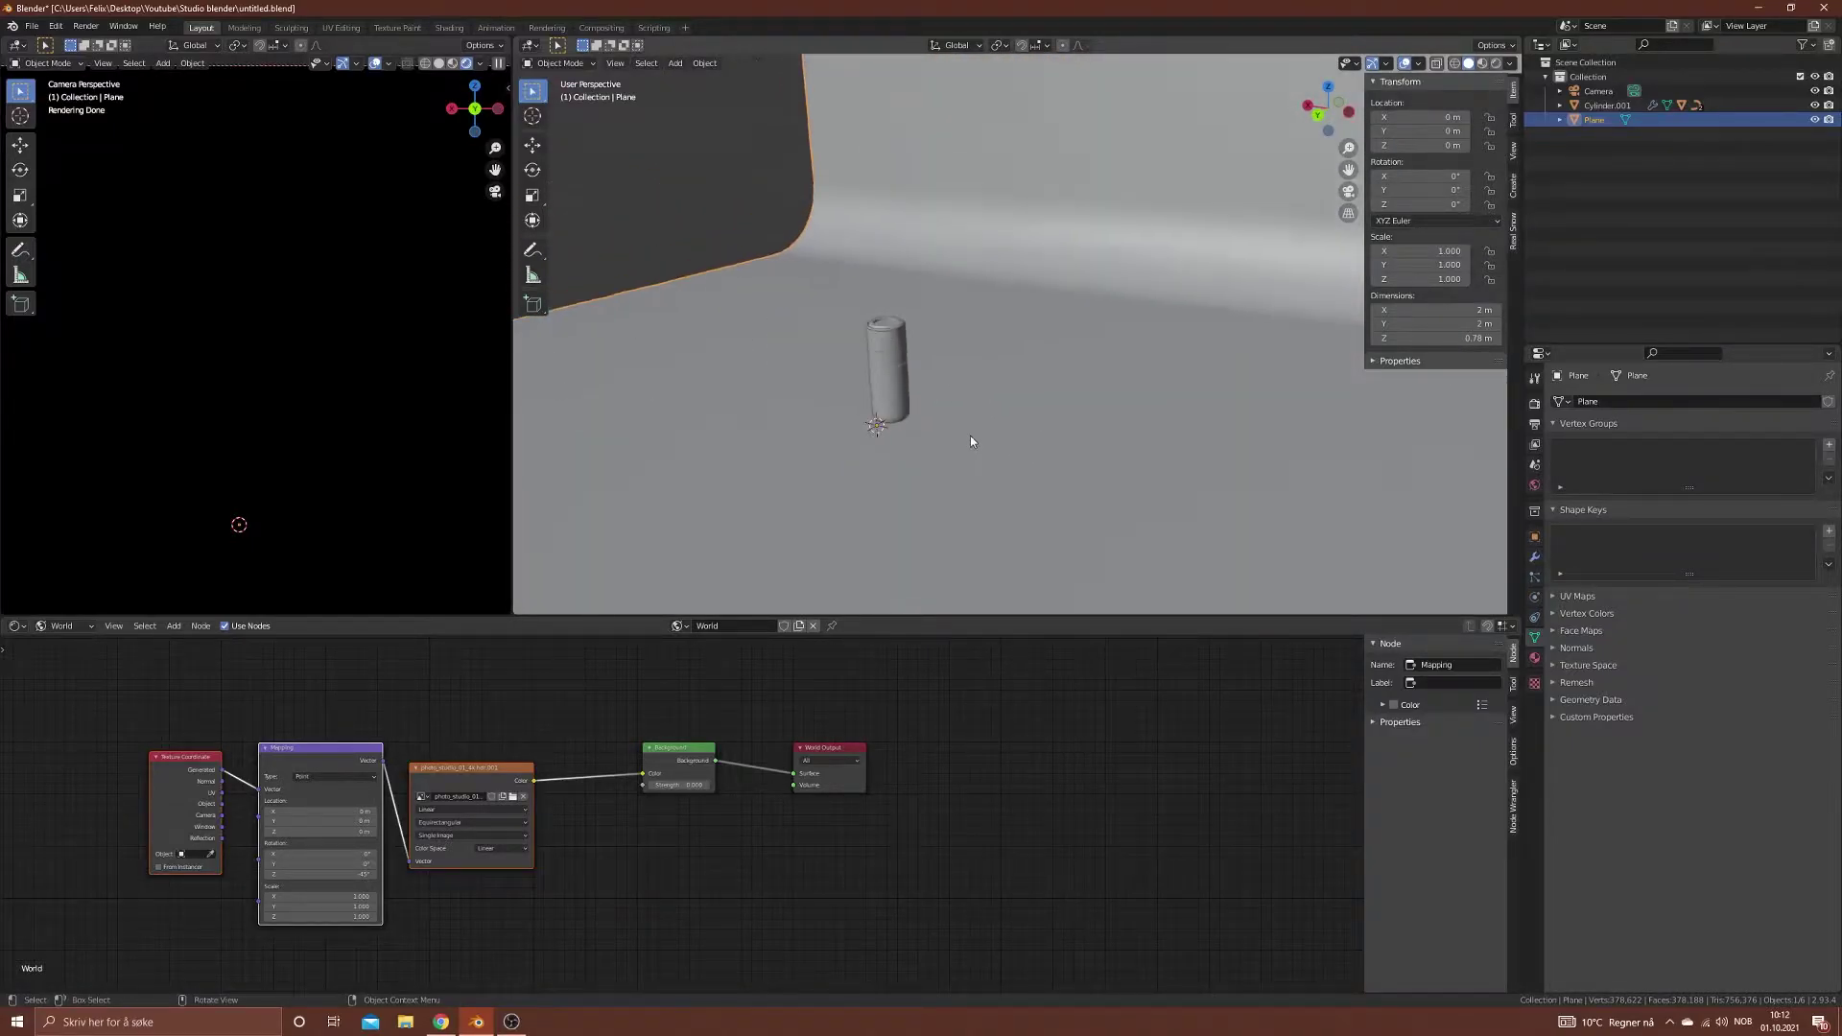
Step: Add an area light and raise it straight up above the bottle
key("shift+a")
mouse_move(1001, 348)
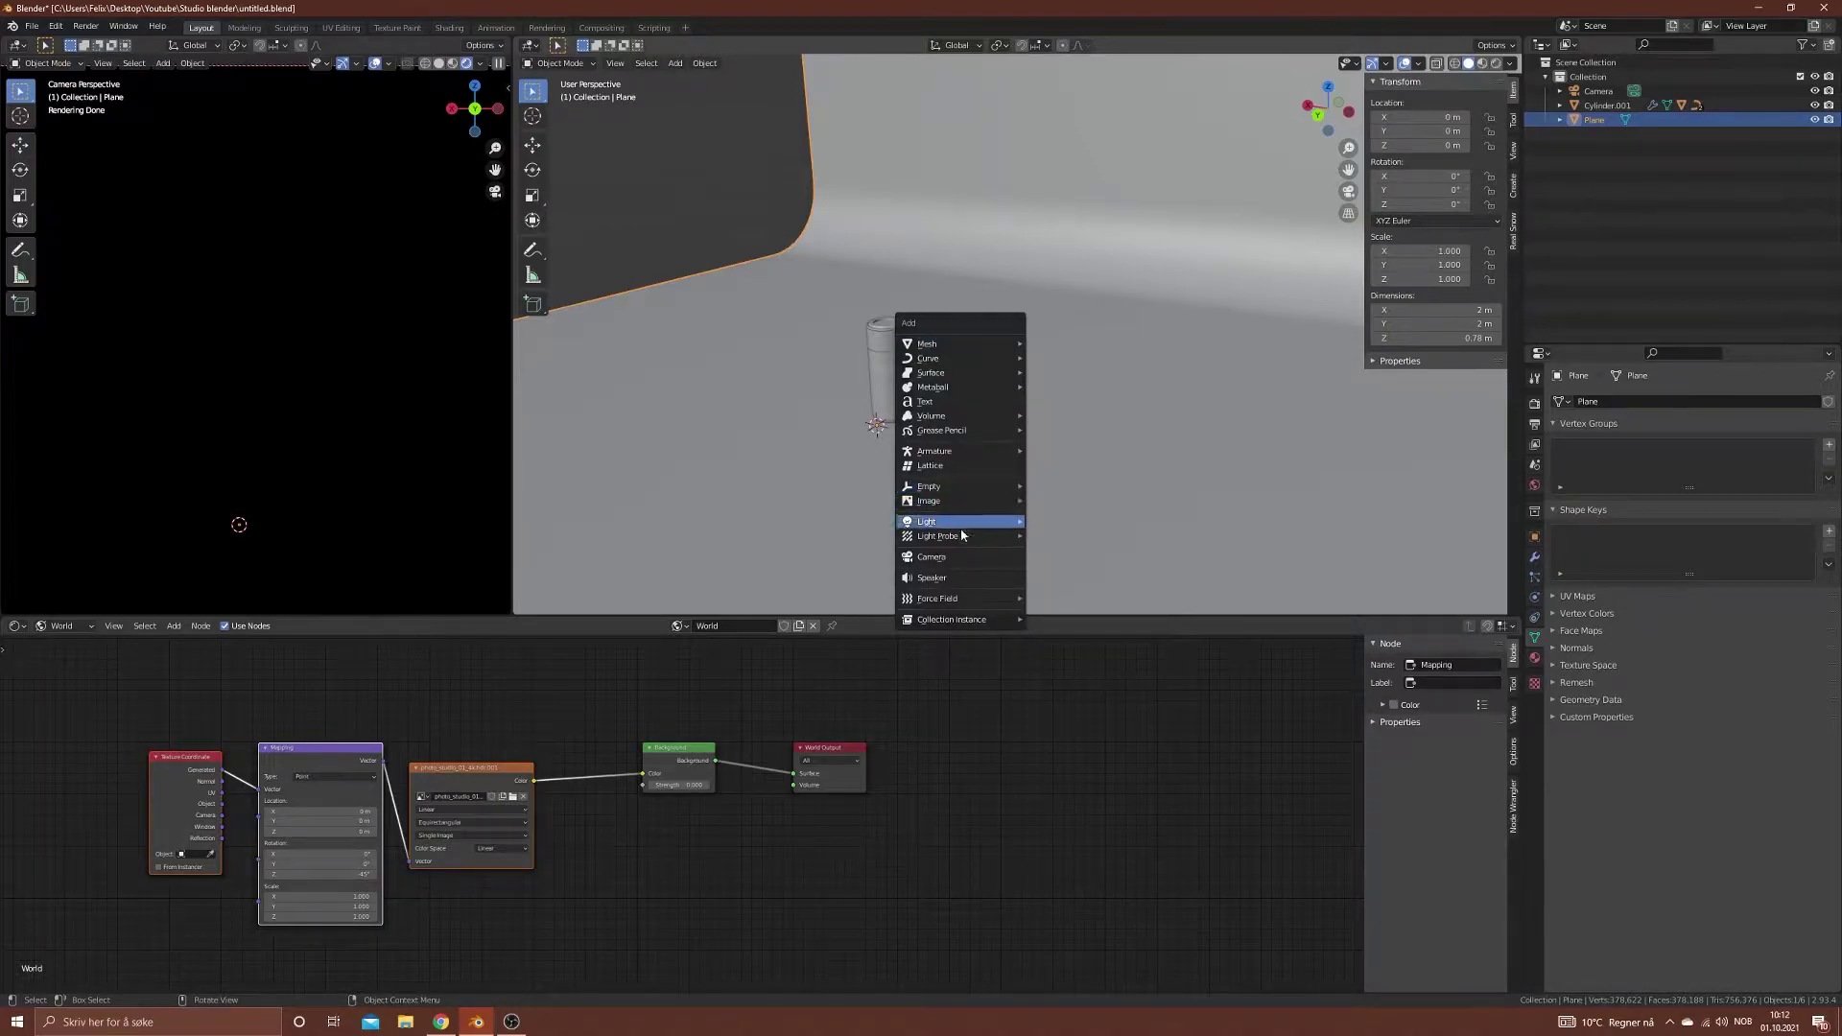
mouse_move(945, 530)
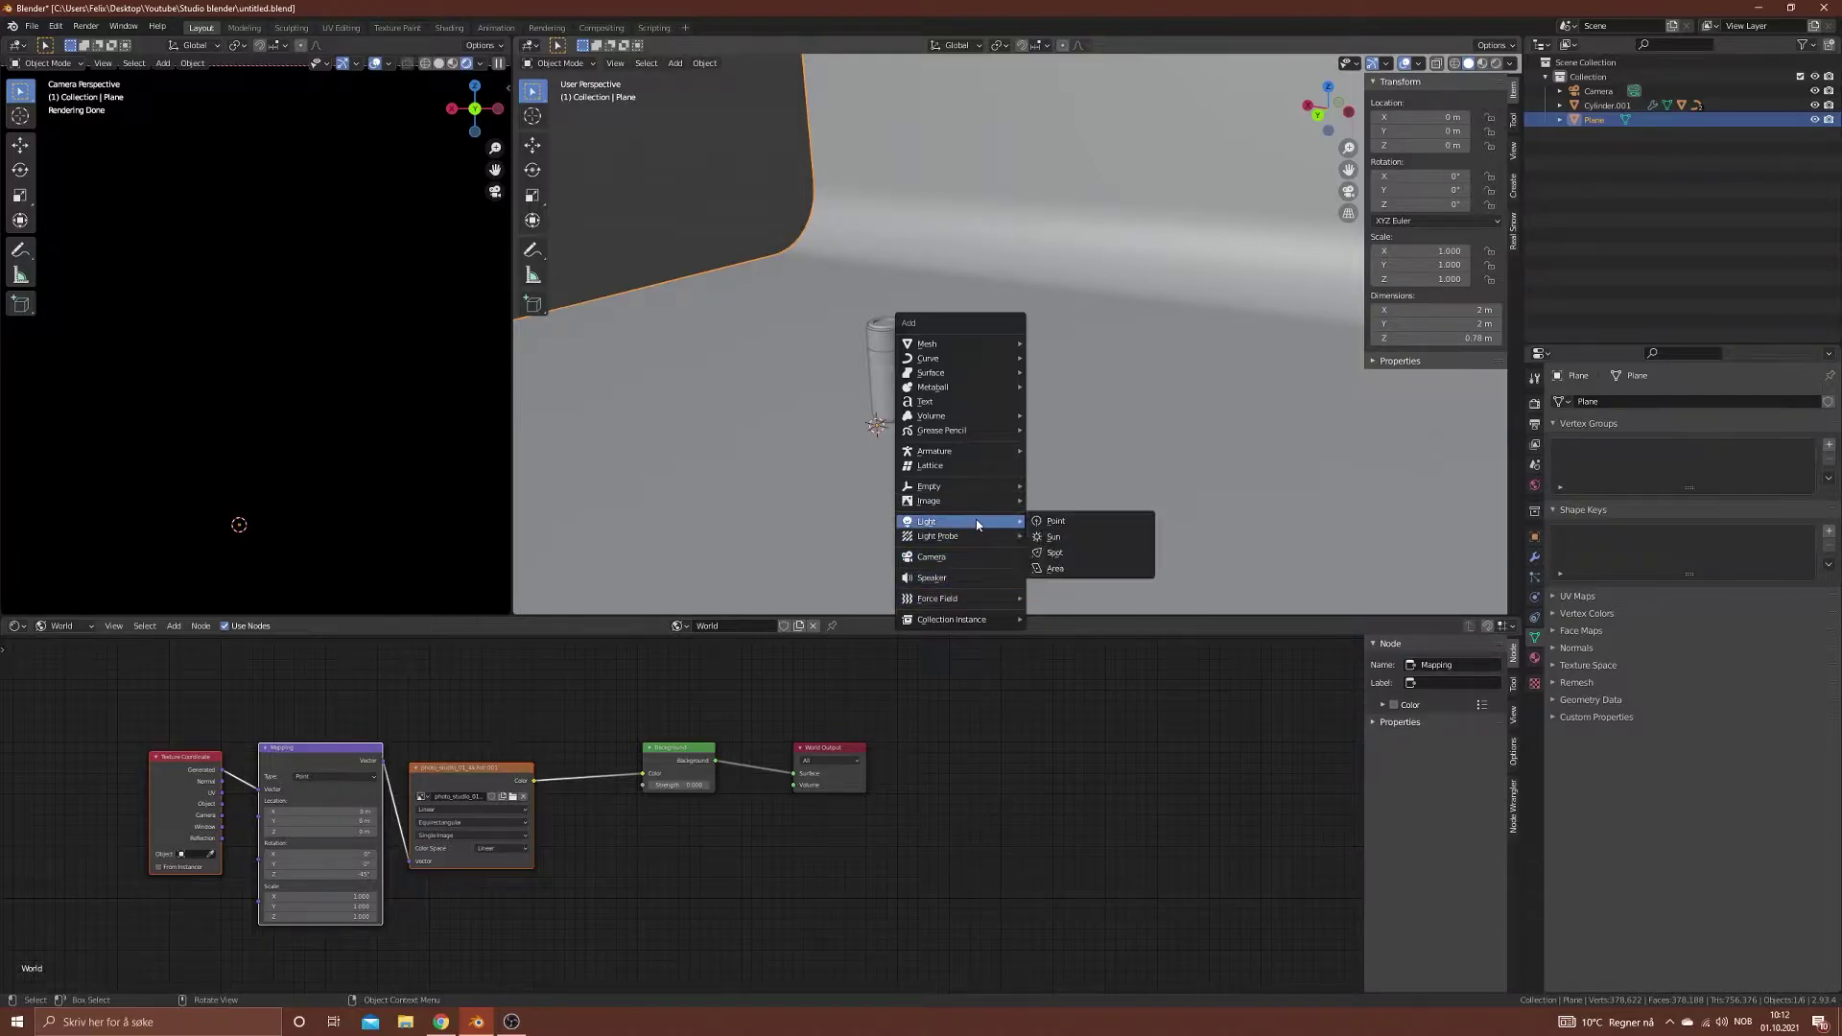
left_click(1065, 568)
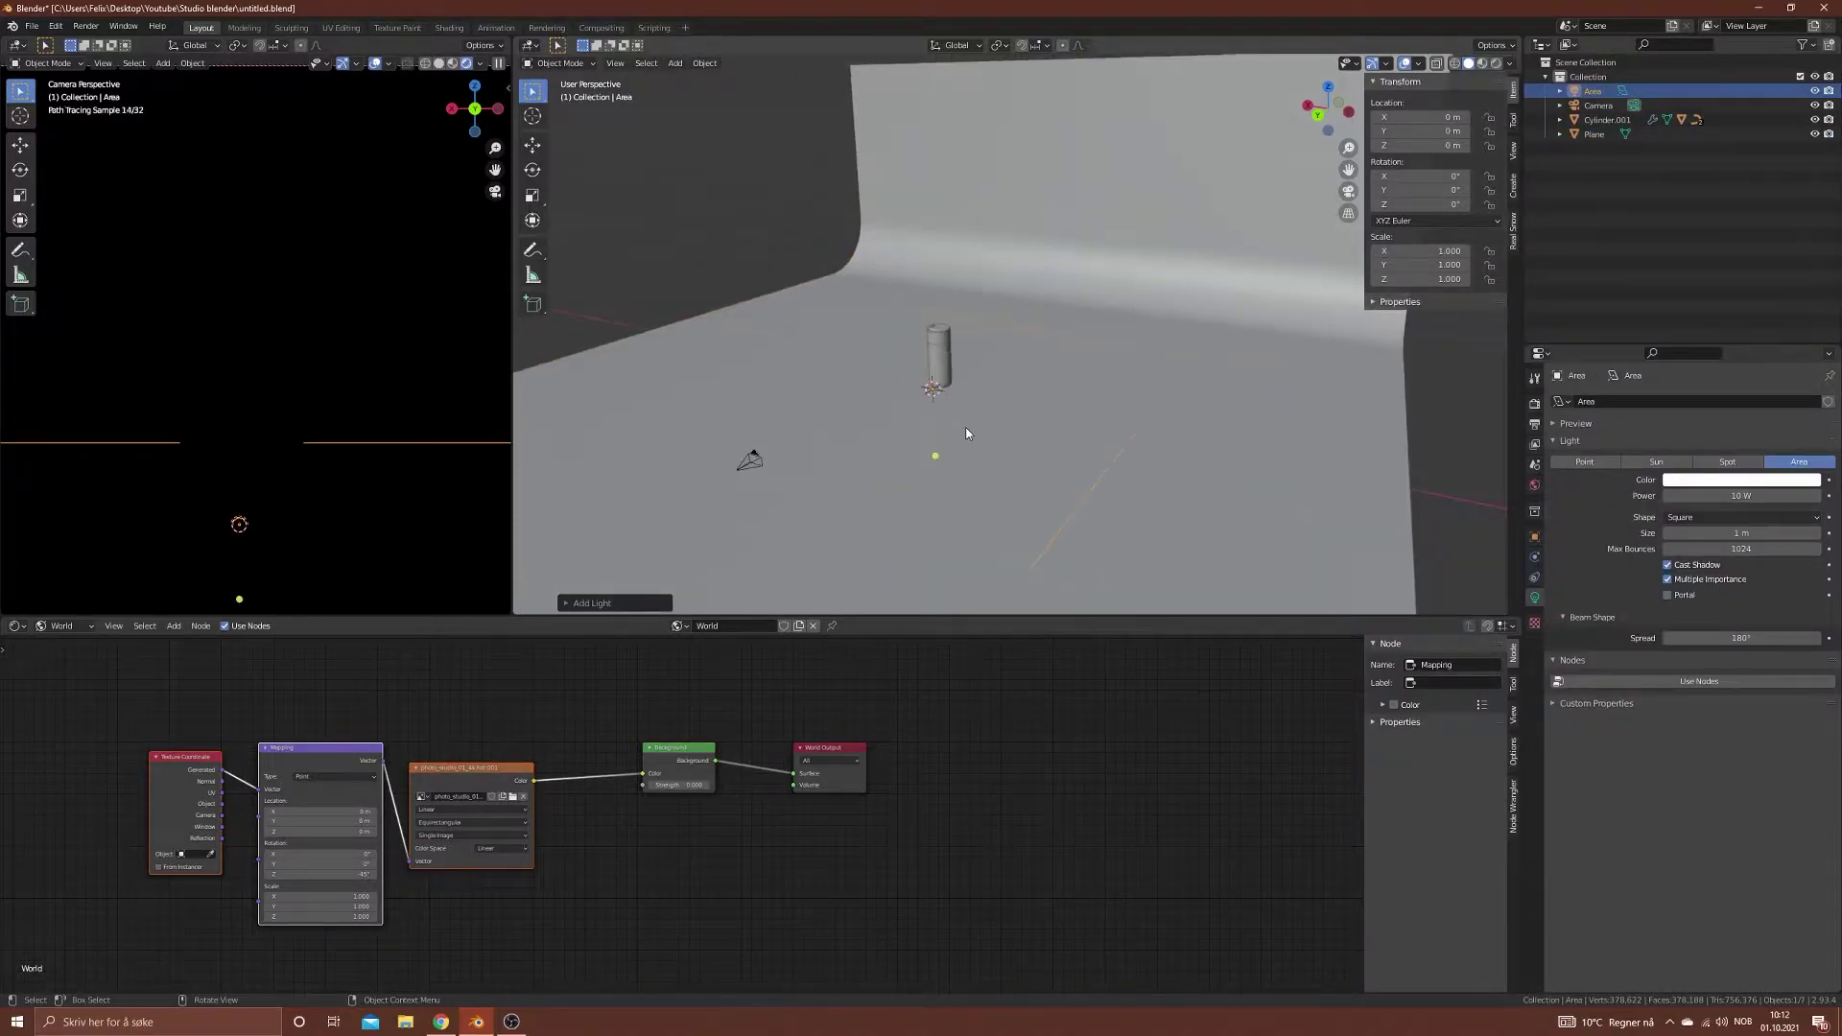
key("g")
key("z")
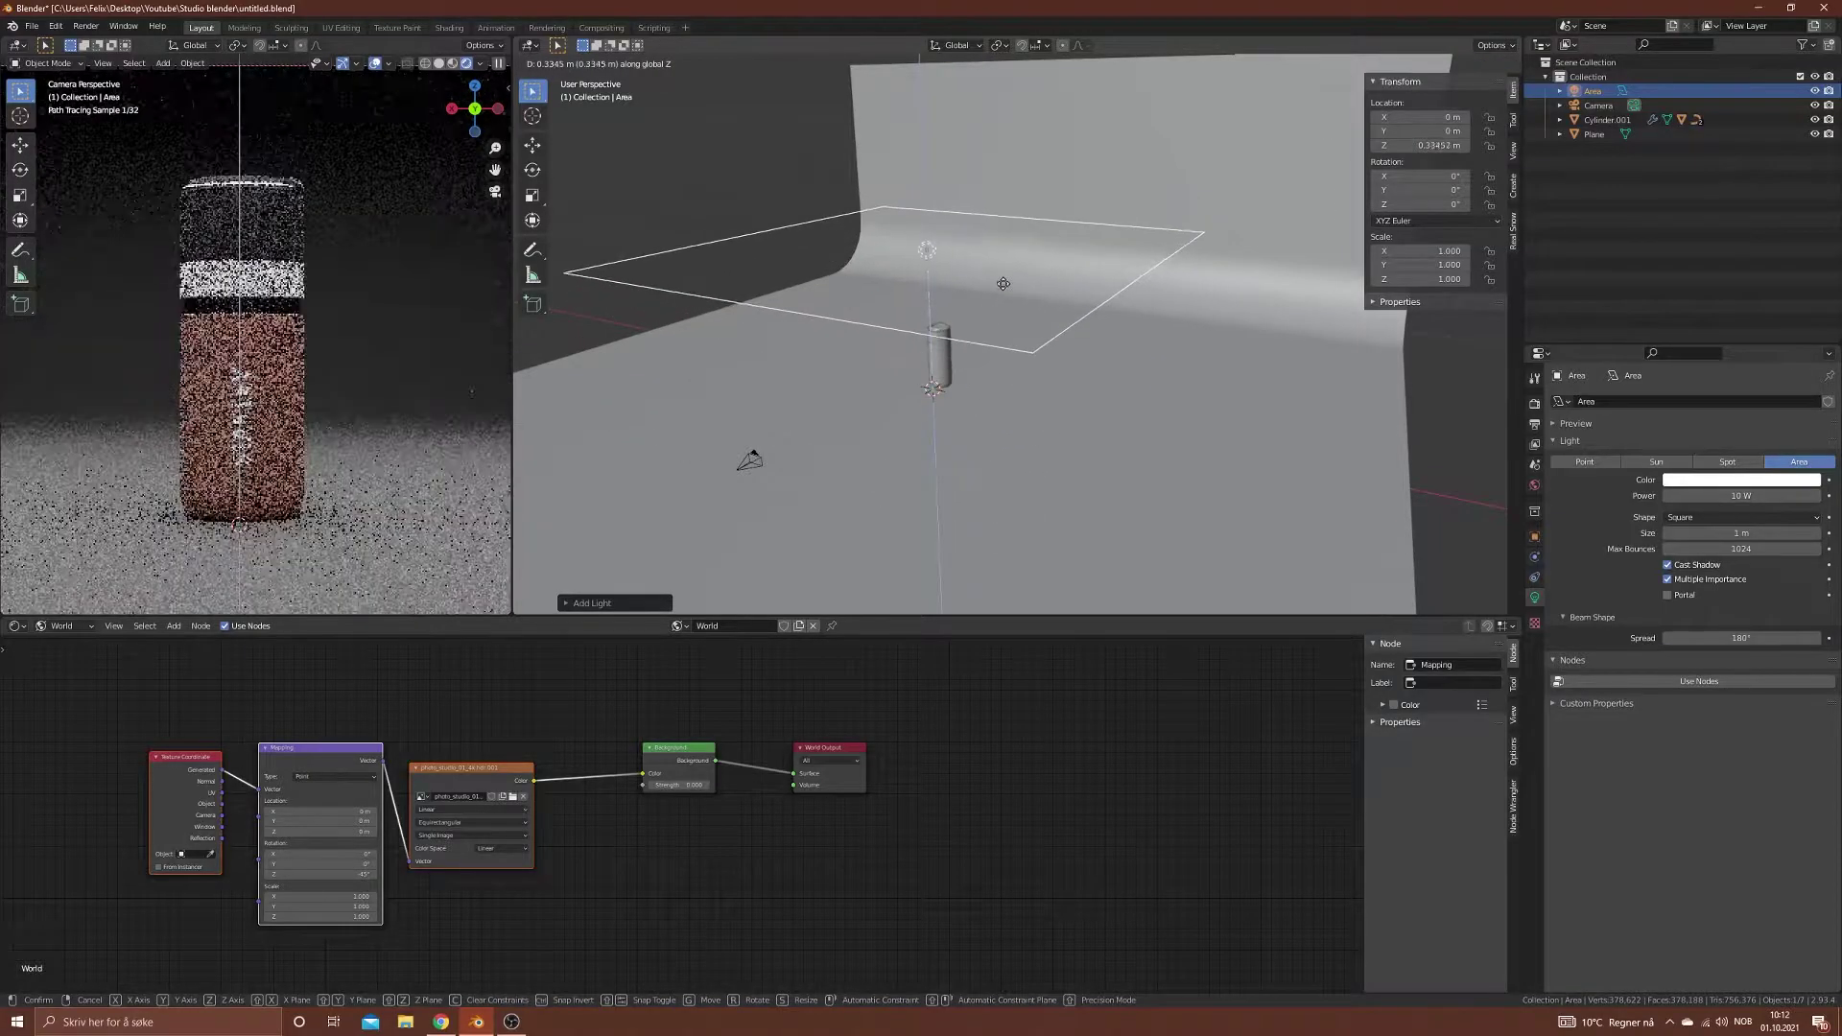
left_click(1002, 264)
Step: In top view, slide the area light off to one side of the bottle
scroll(940, 373, "down", 3)
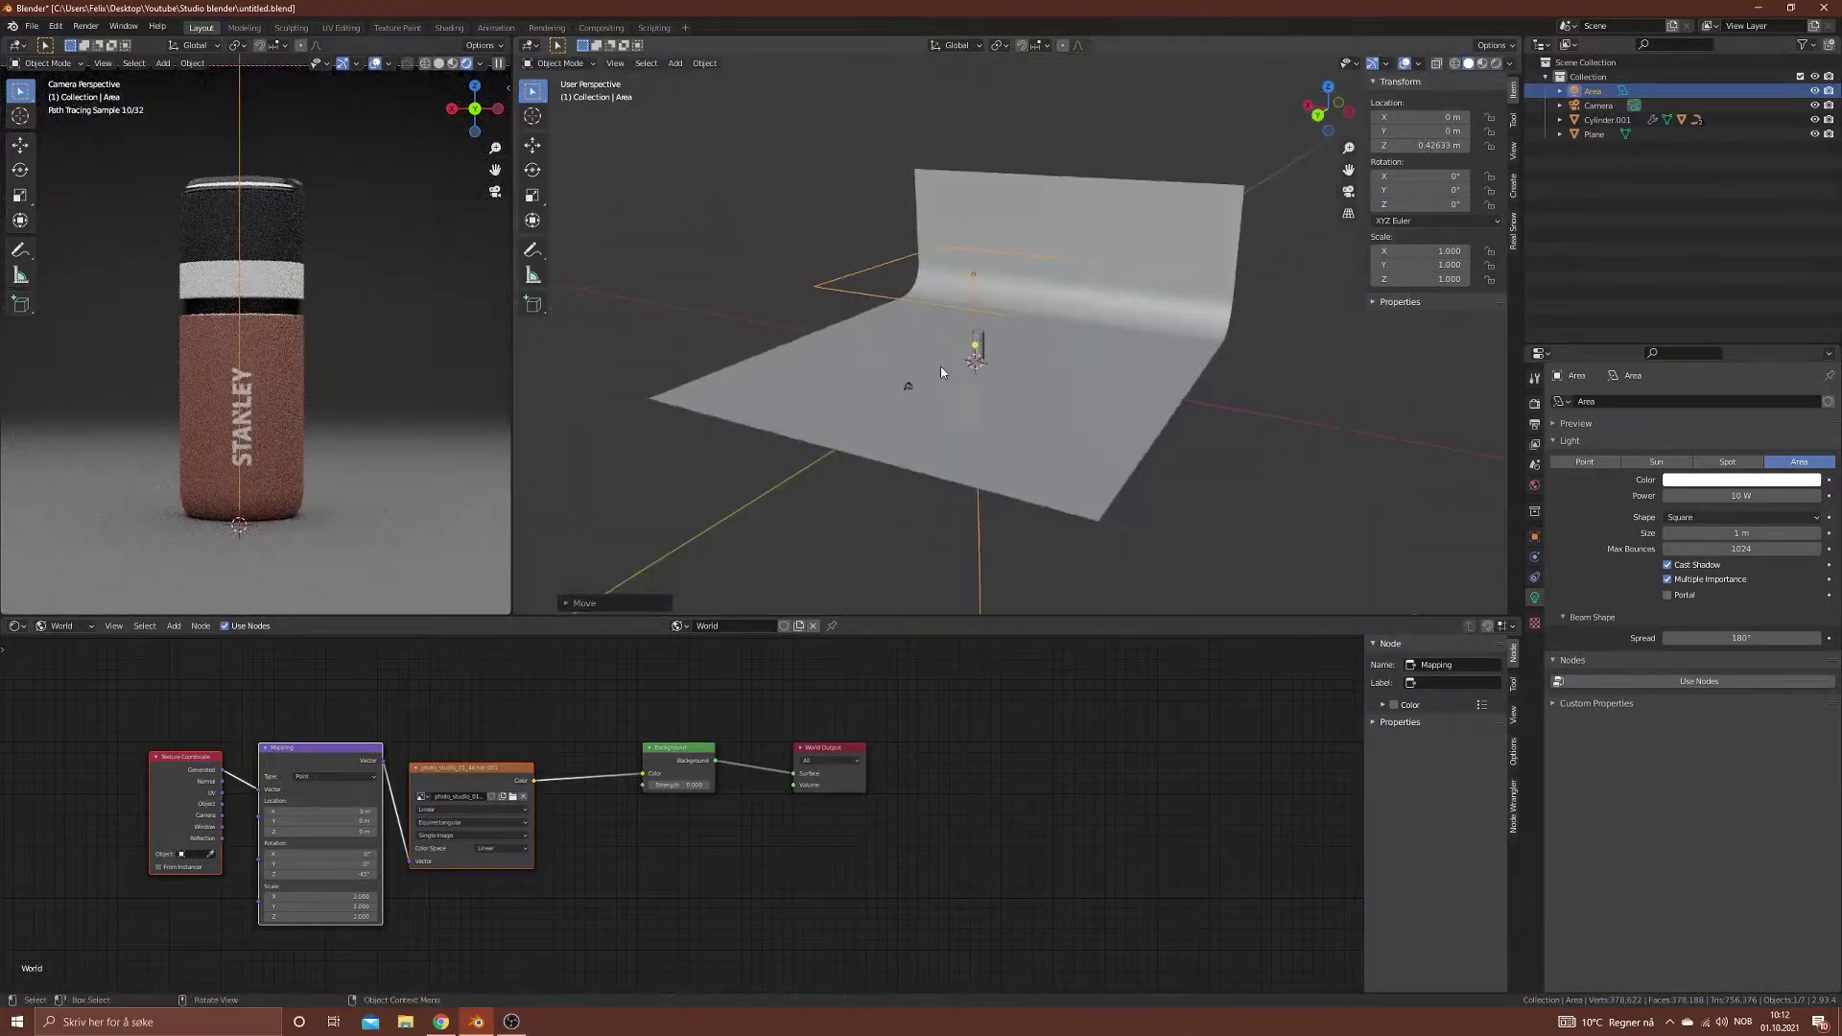
middle_click_drag(940, 373, 959, 269)
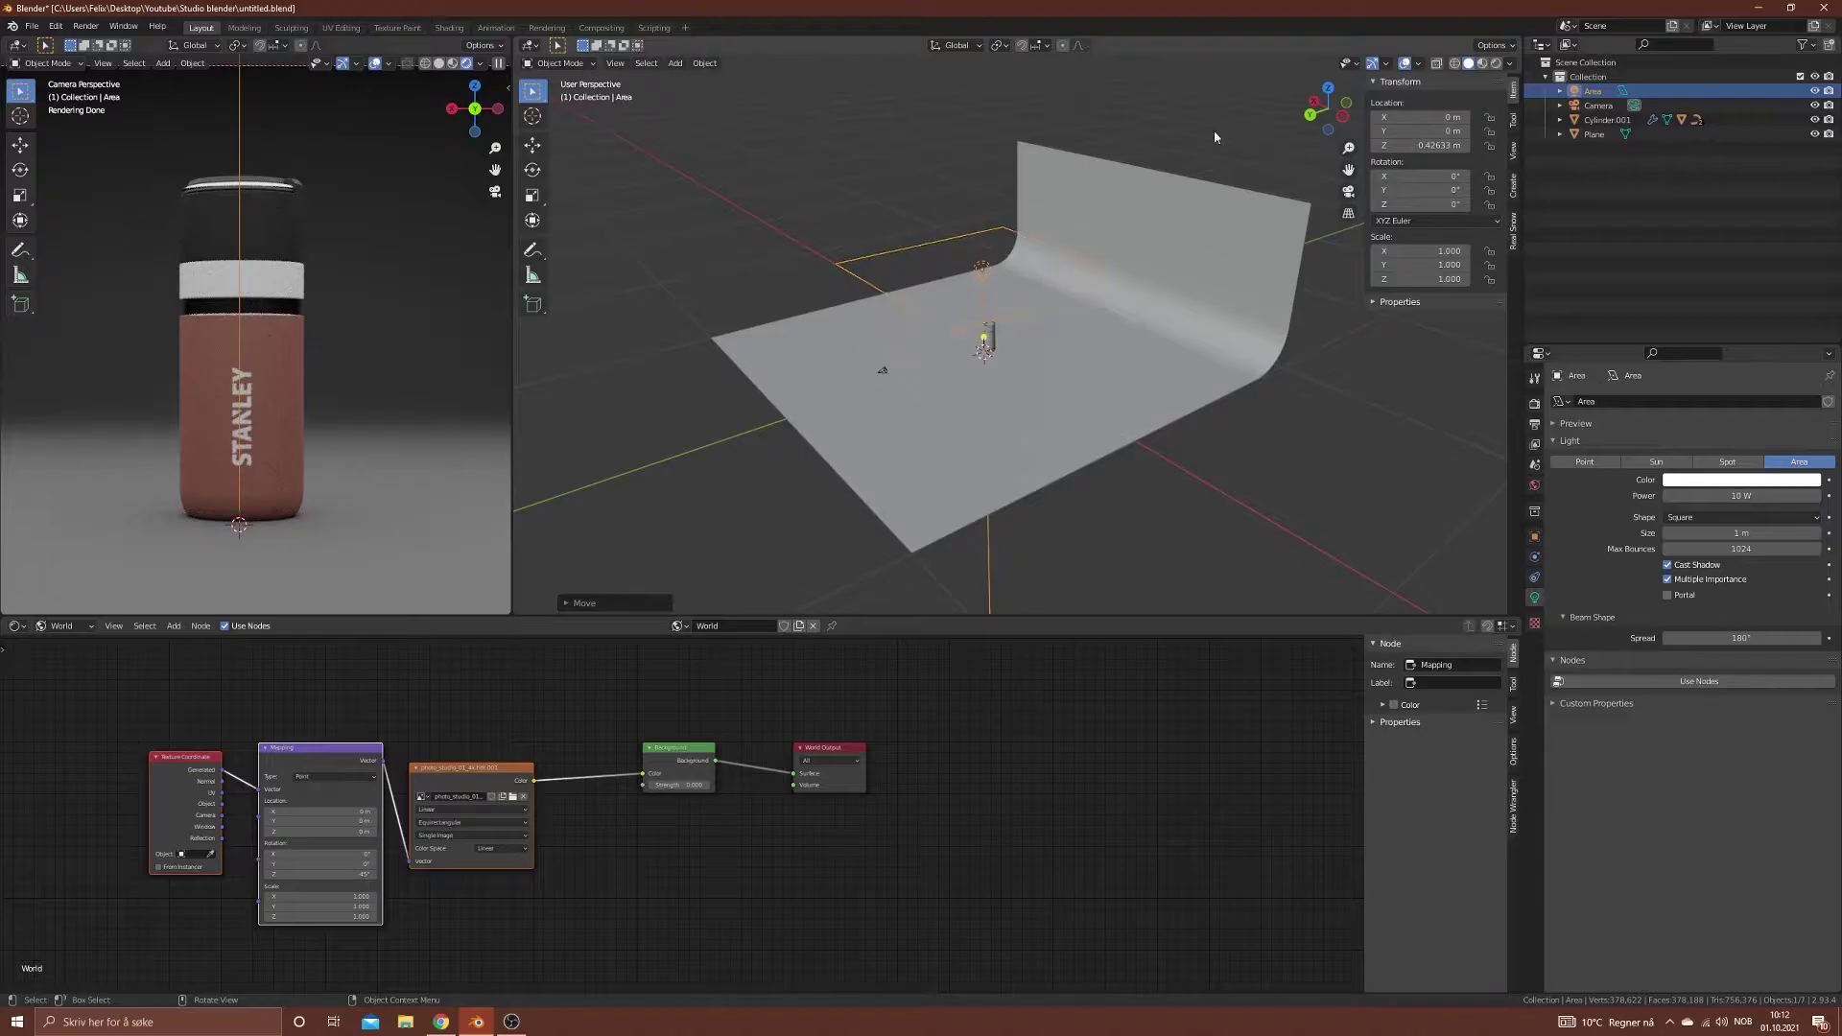
left_click(1327, 88)
key("r")
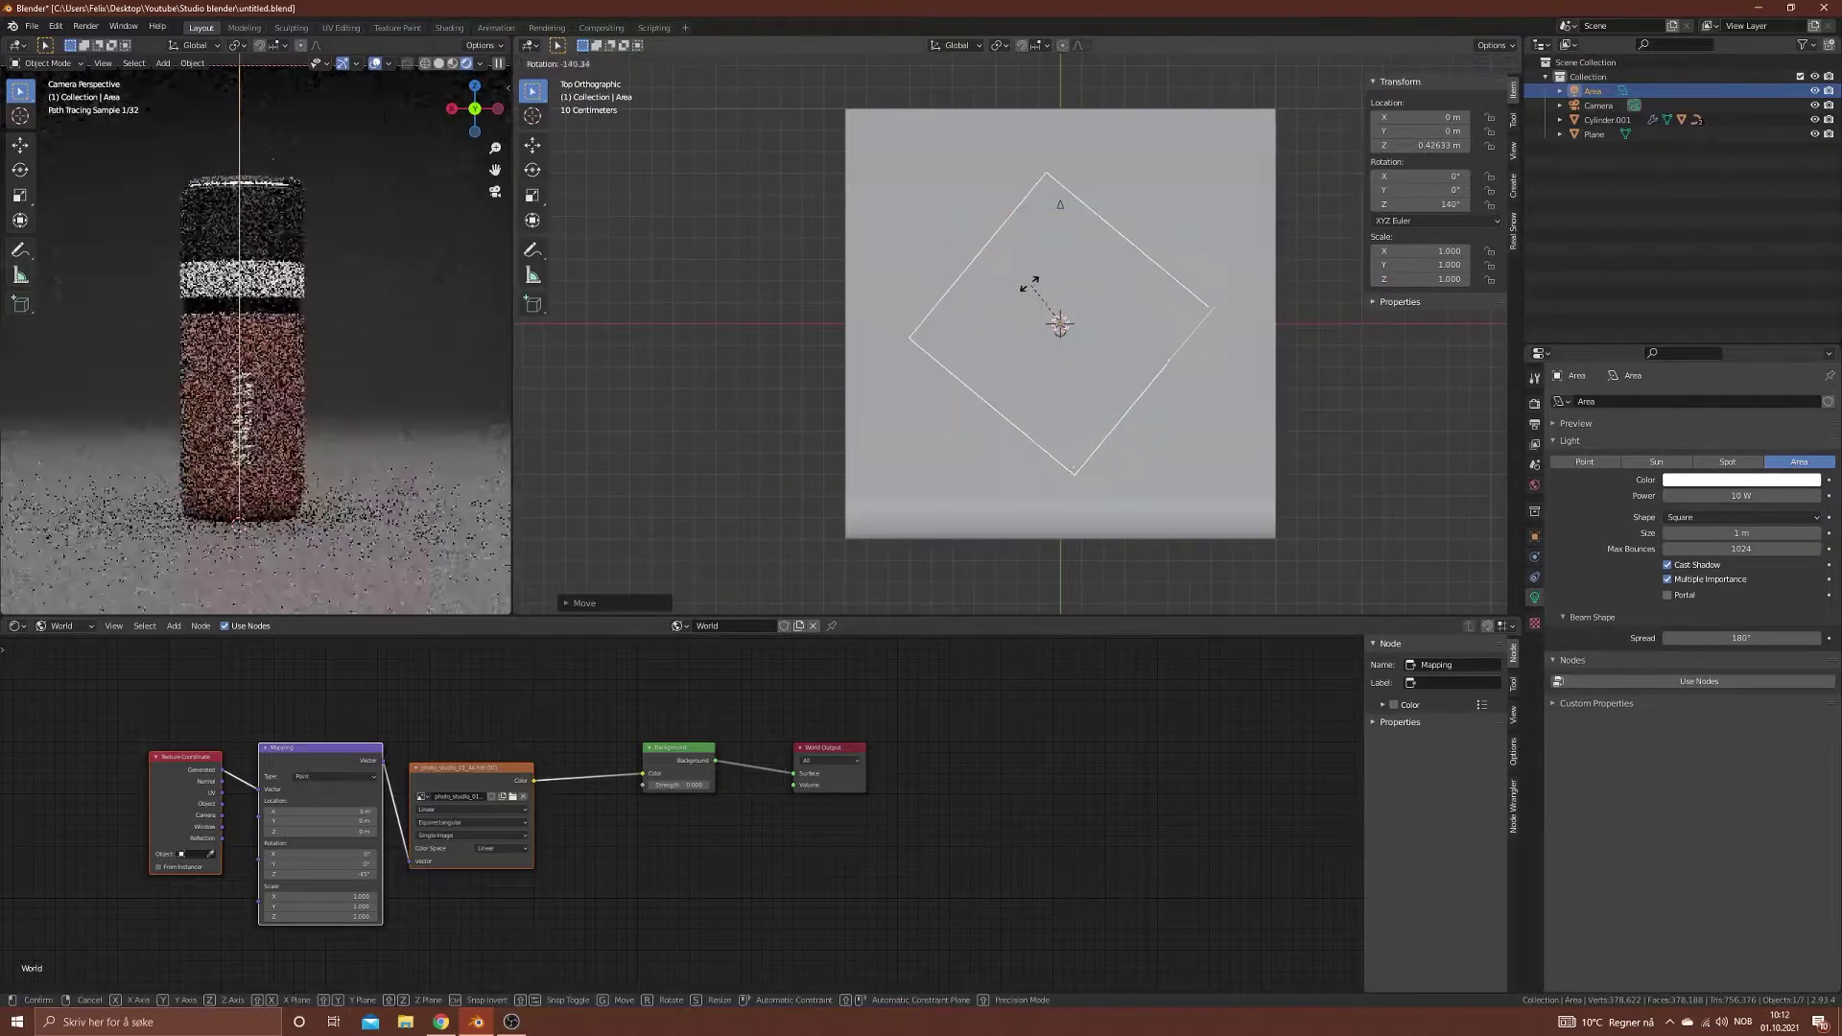
right_click(1026, 296)
key("g")
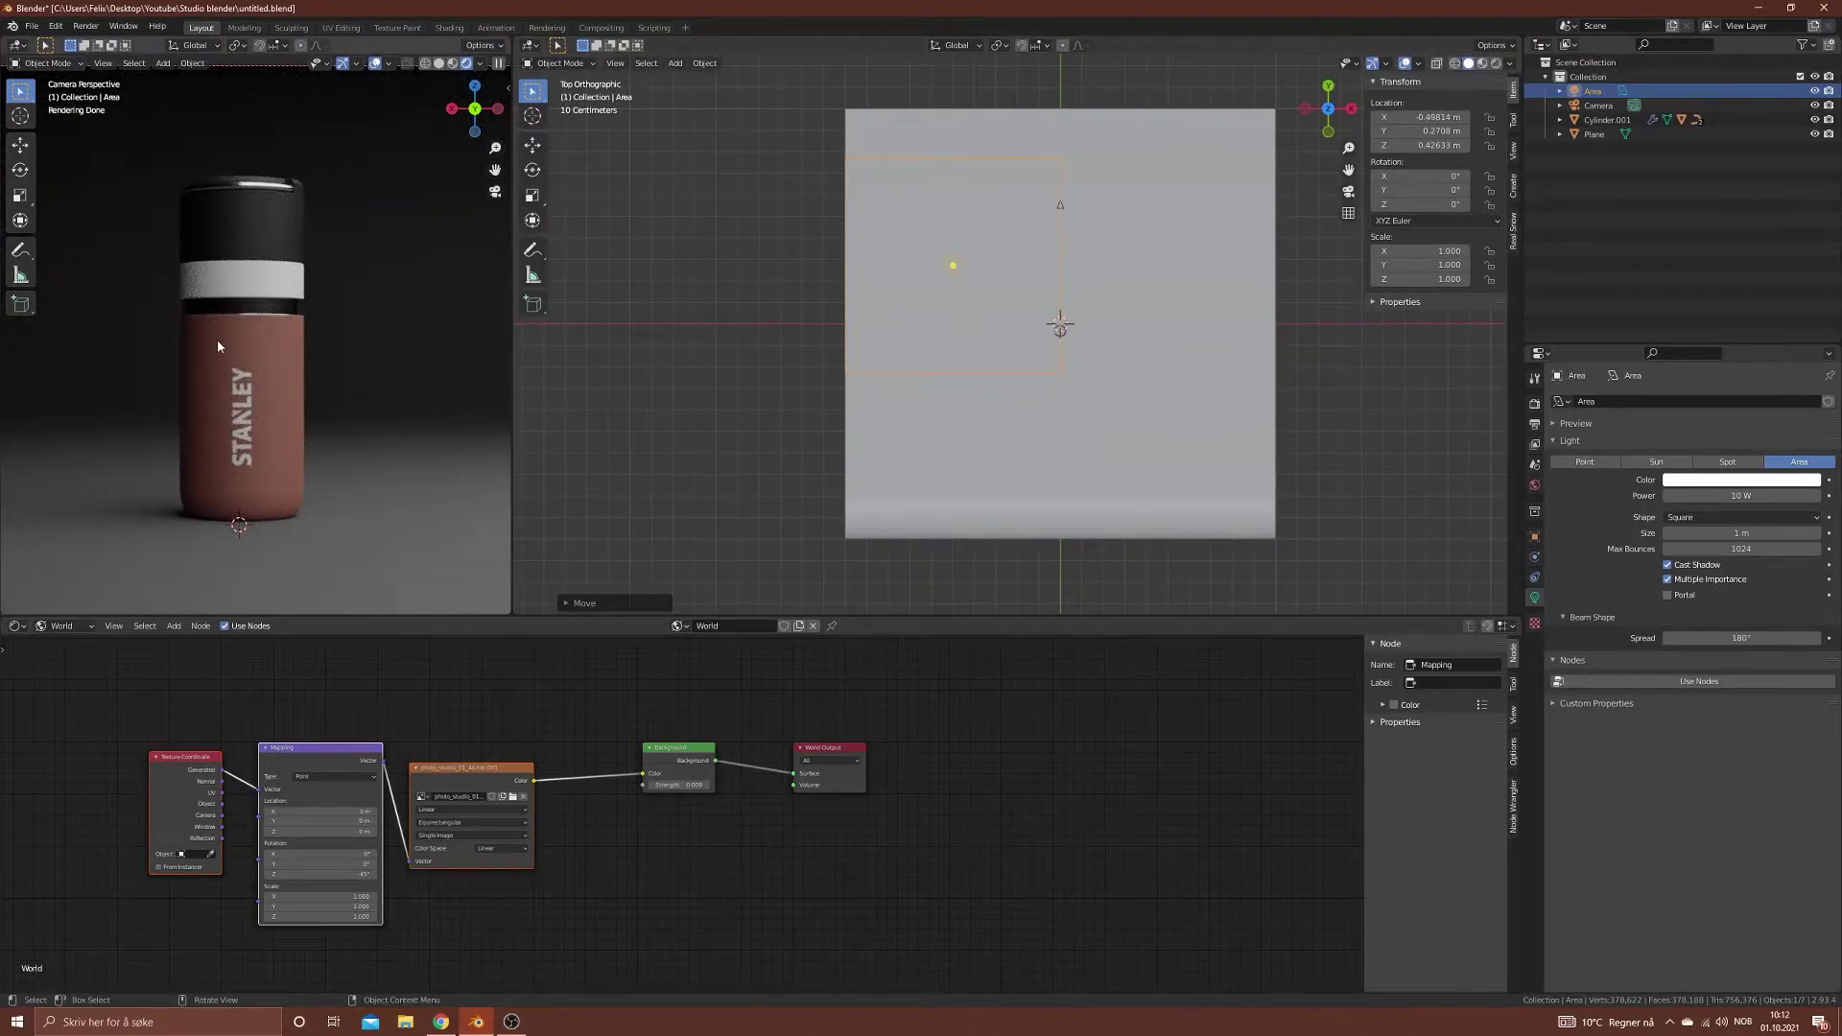
Step: Tilt the area light with trackball rotation so it shines down on the bottle
middle_click_drag(992, 318, 1038, 358)
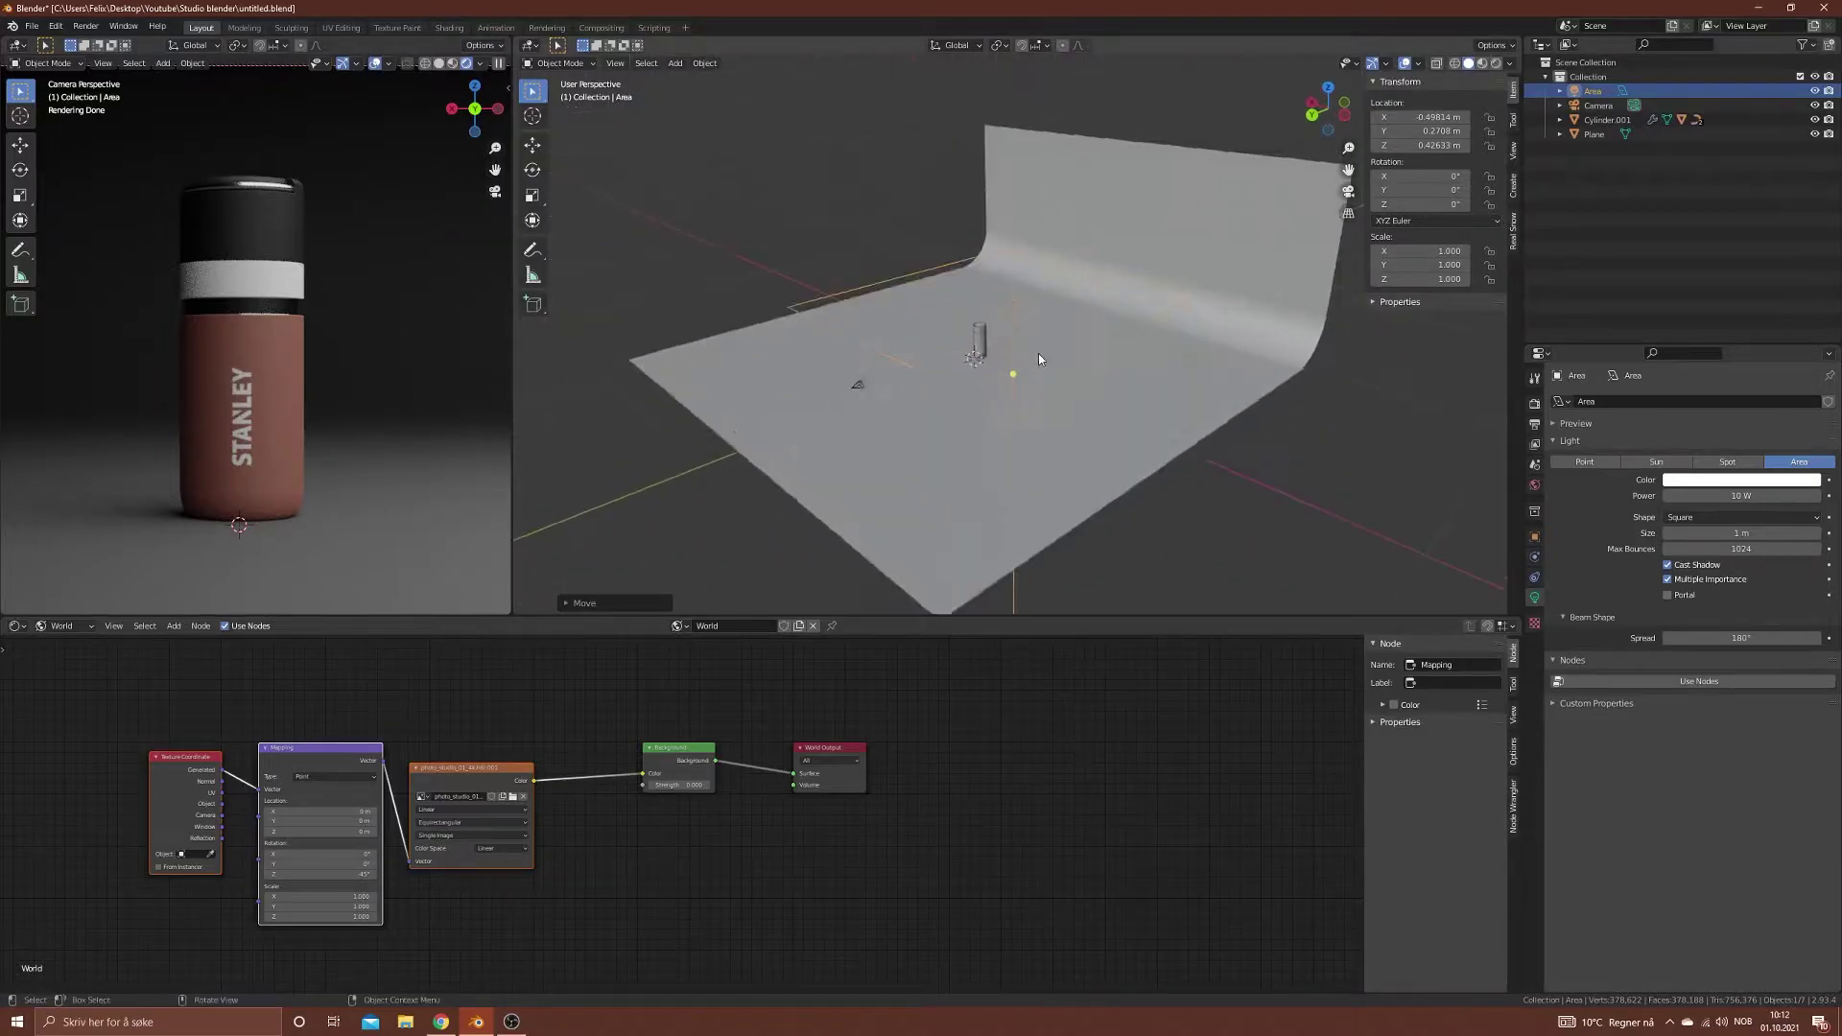
scroll(1038, 355, "up", 2)
key("r")
key("r")
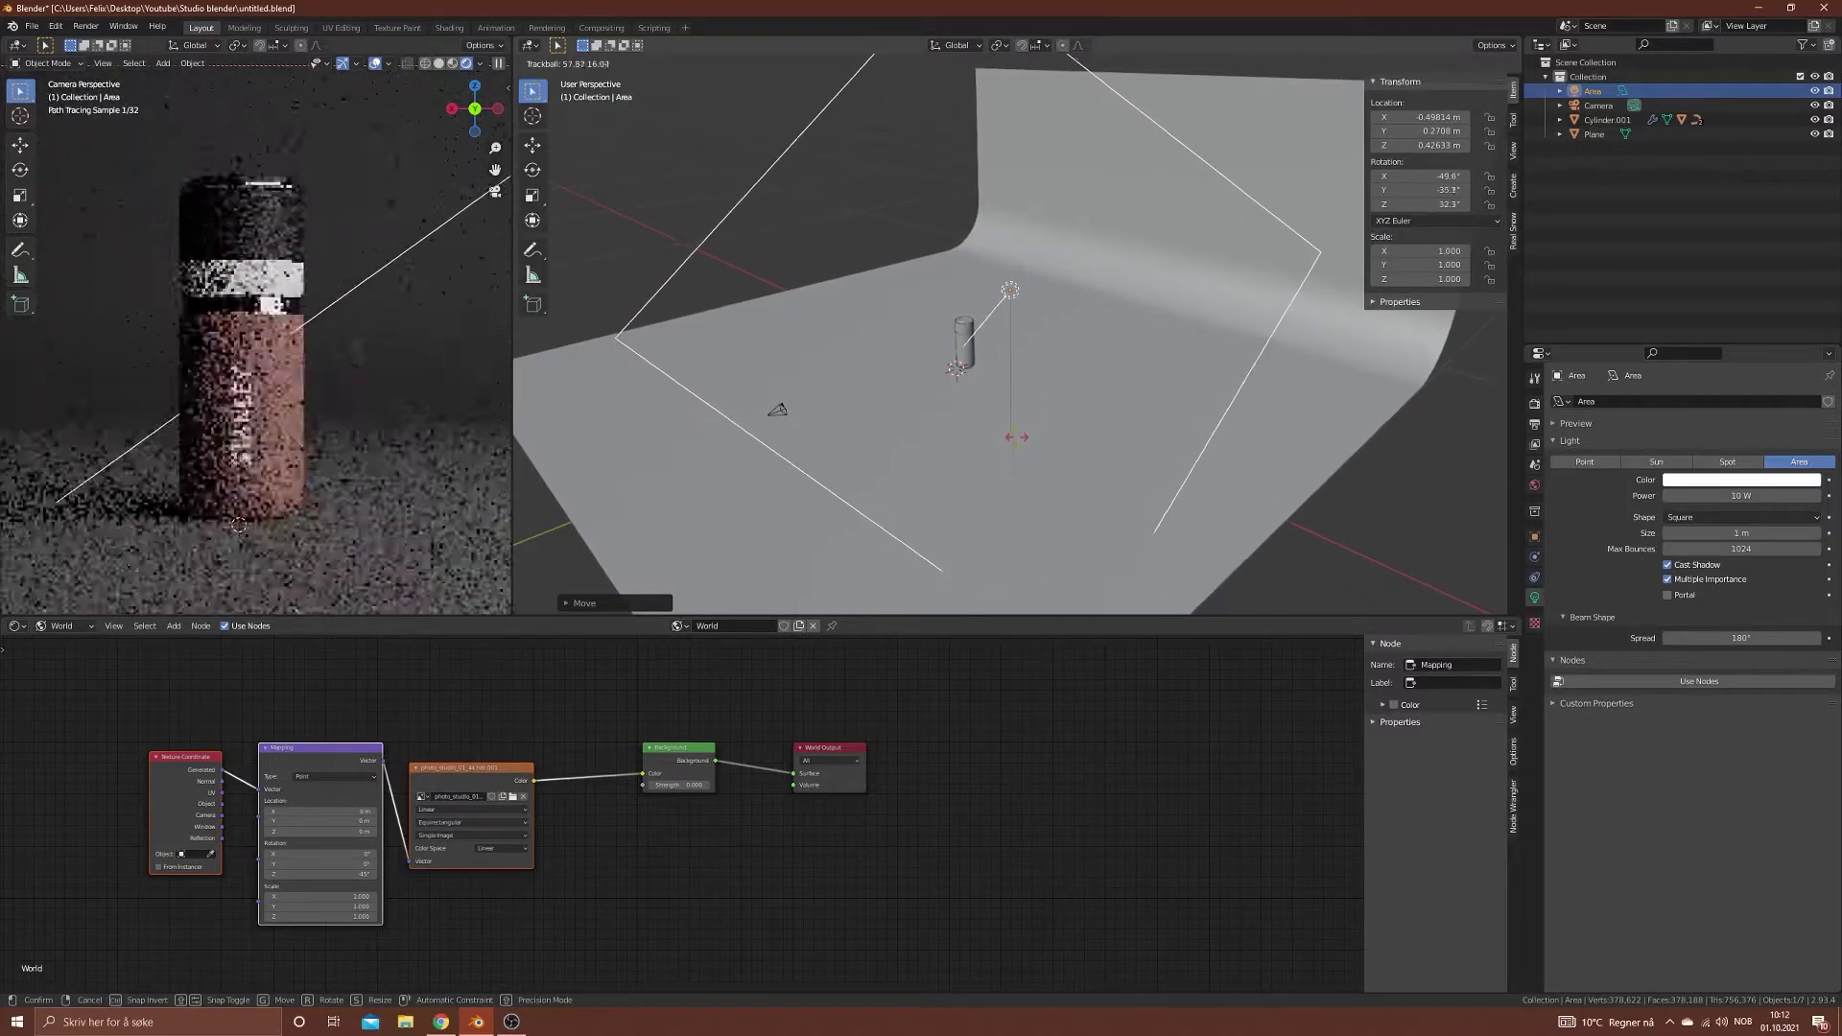
left_click(298, 455)
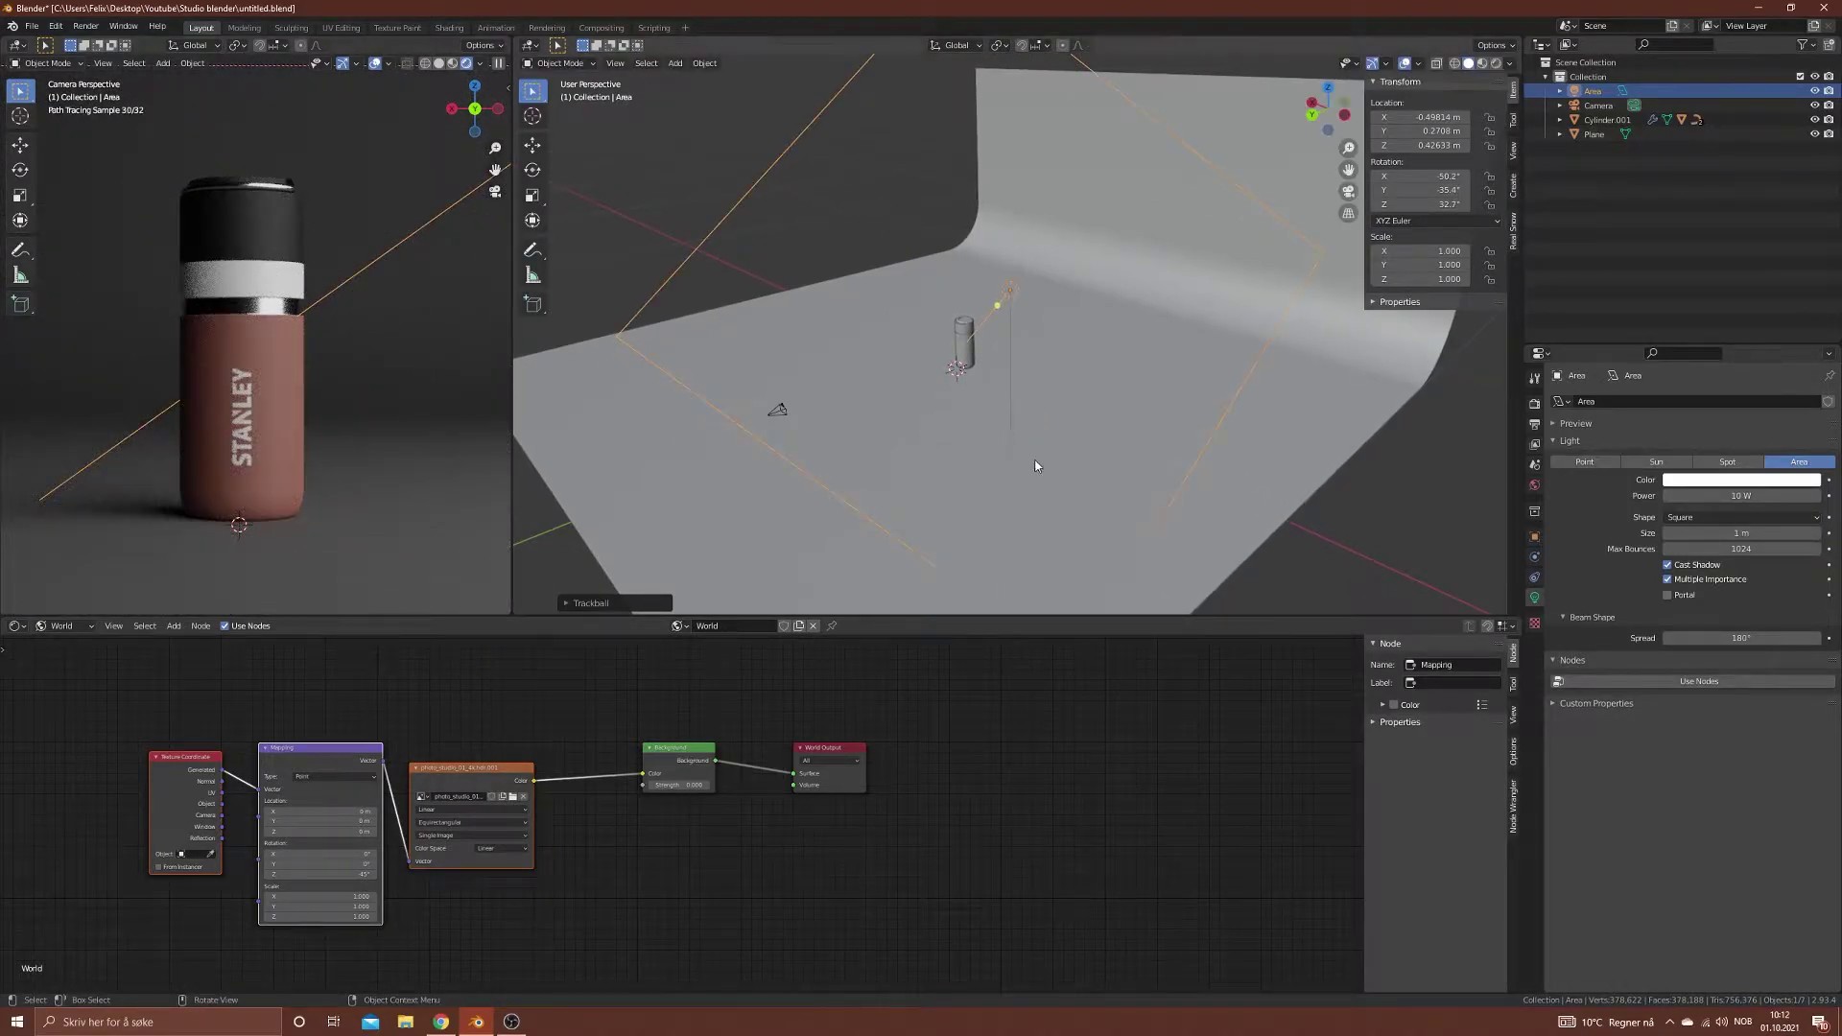
middle_click_drag(1036, 465, 1270, 382)
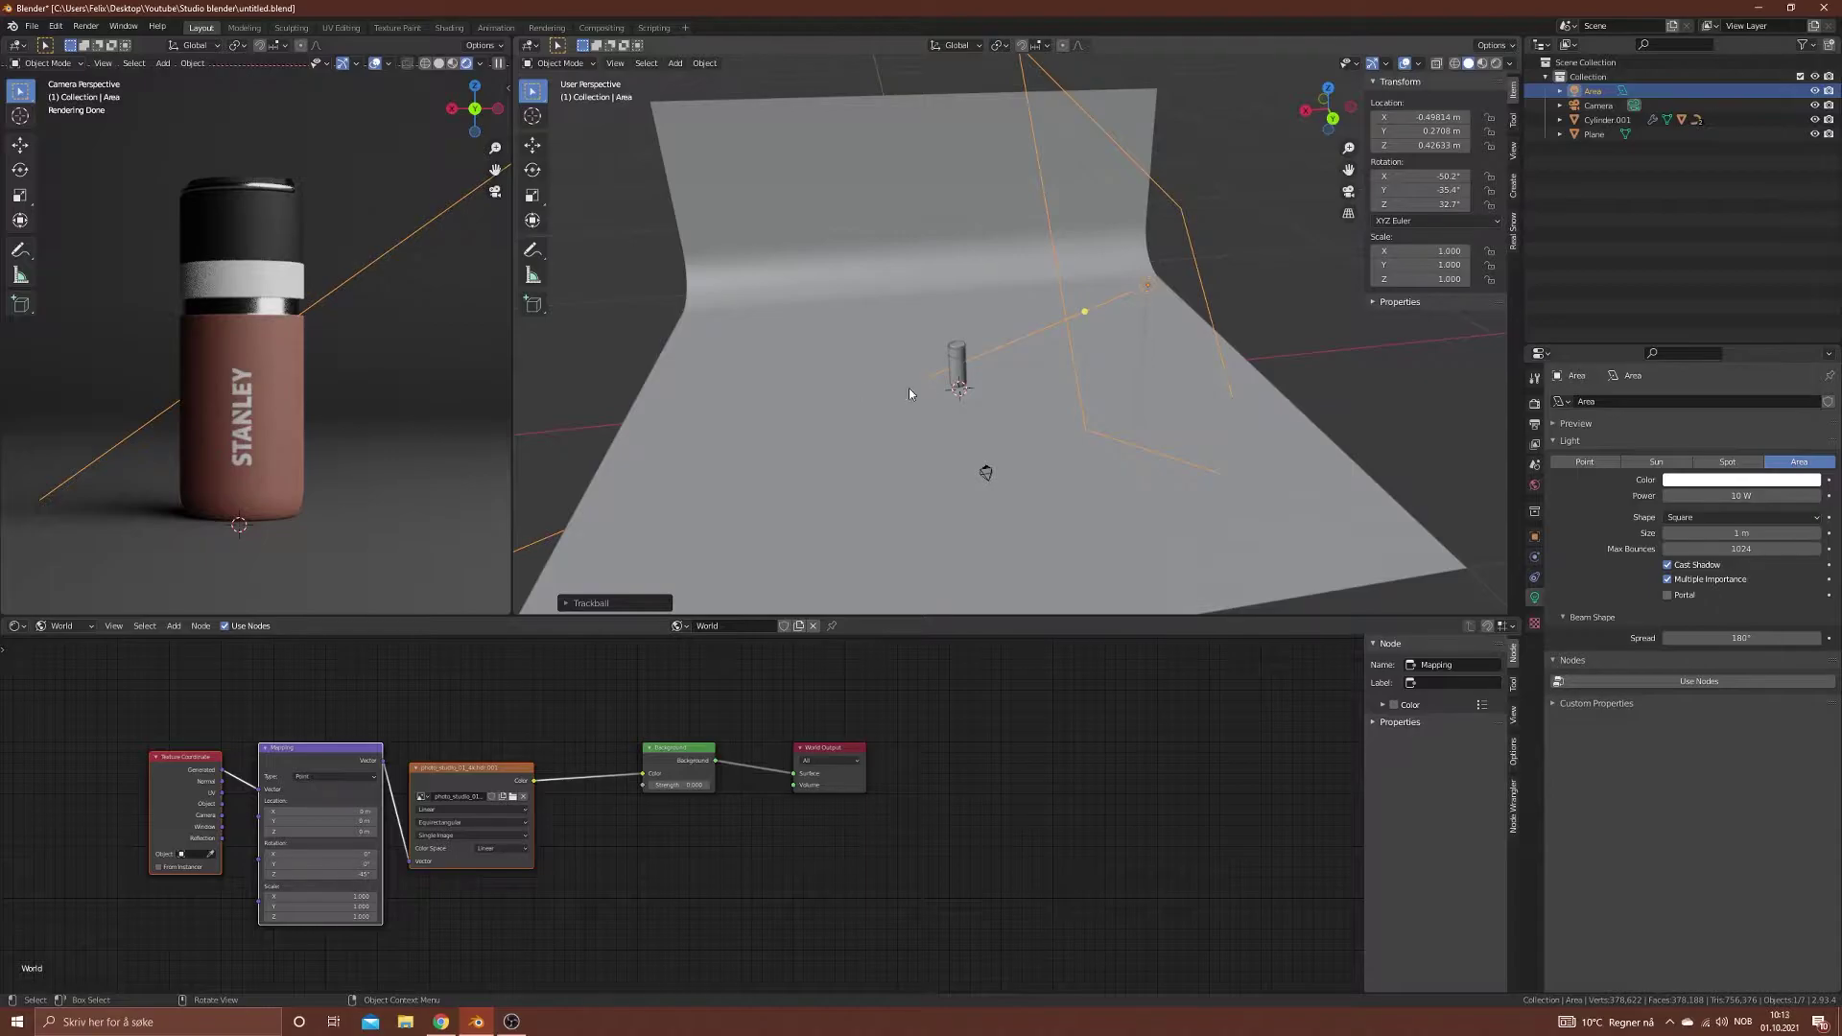
middle_click_drag(909, 393, 1077, 399)
Step: Add a new plane and stand it upright by rotating 90° on Y
left_click(1076, 399)
key("shift+a")
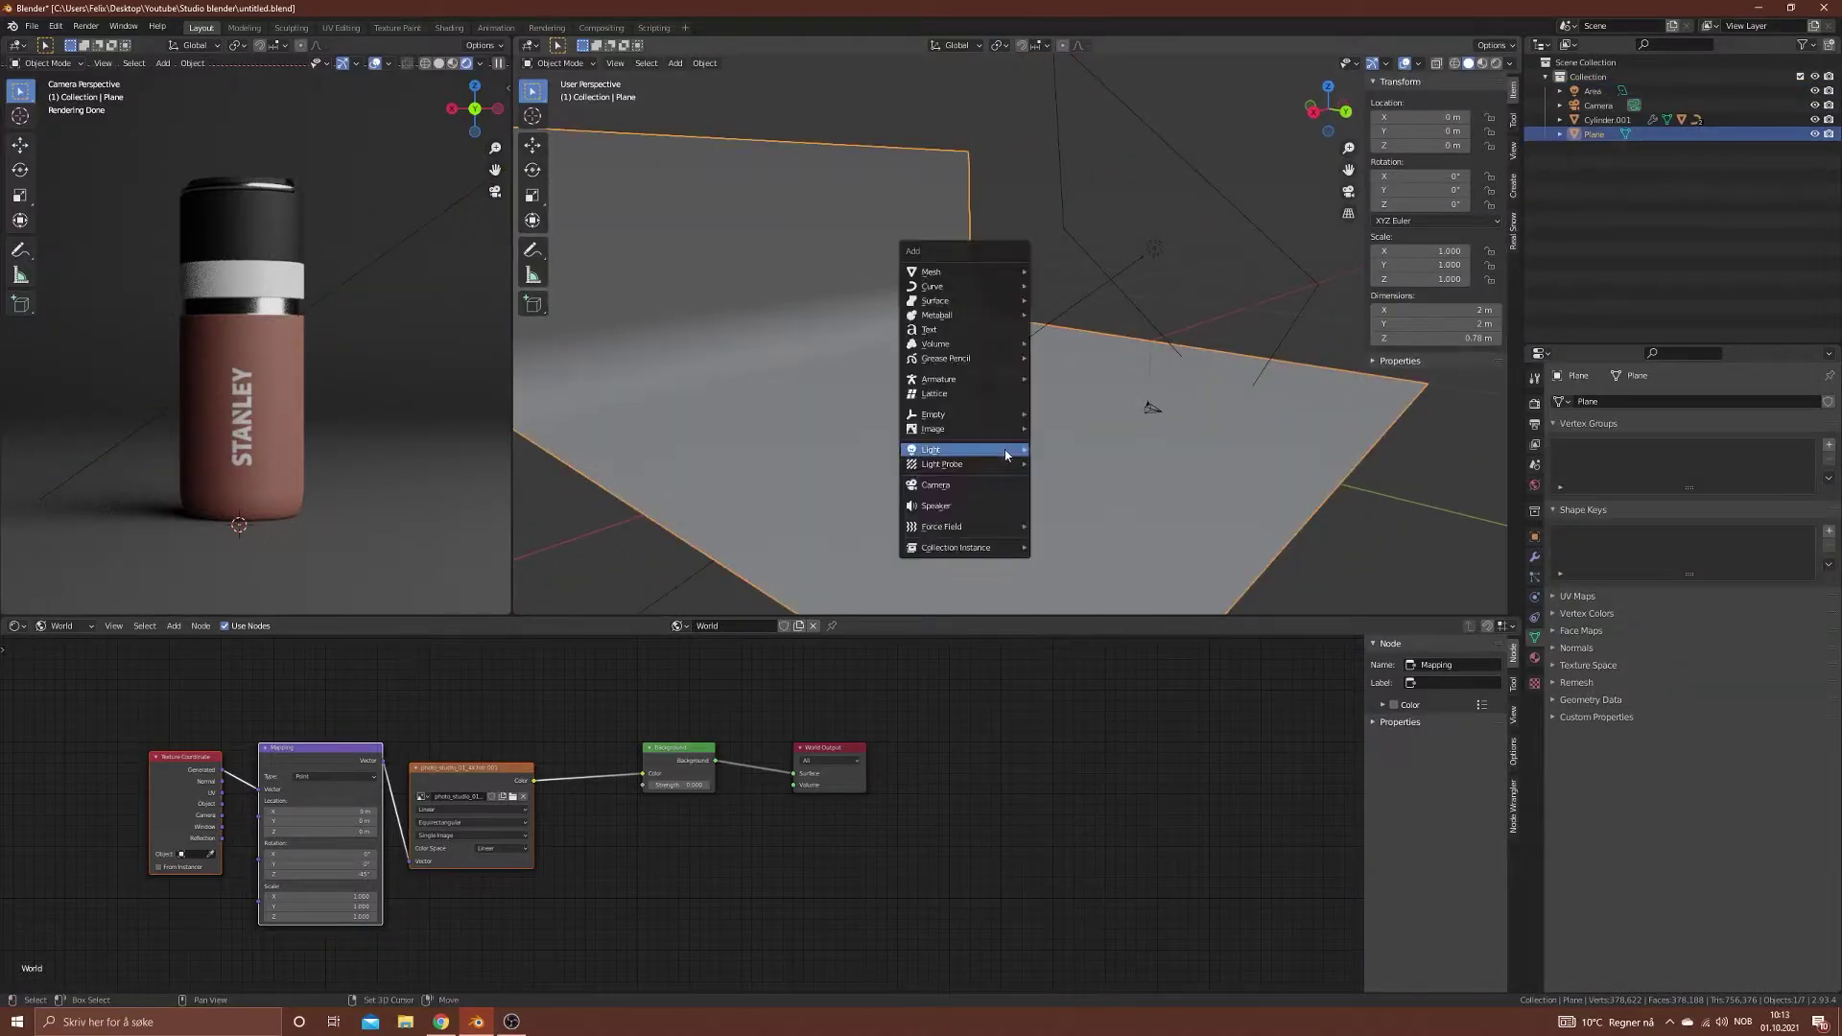
mouse_move(998, 273)
left_click(1065, 272)
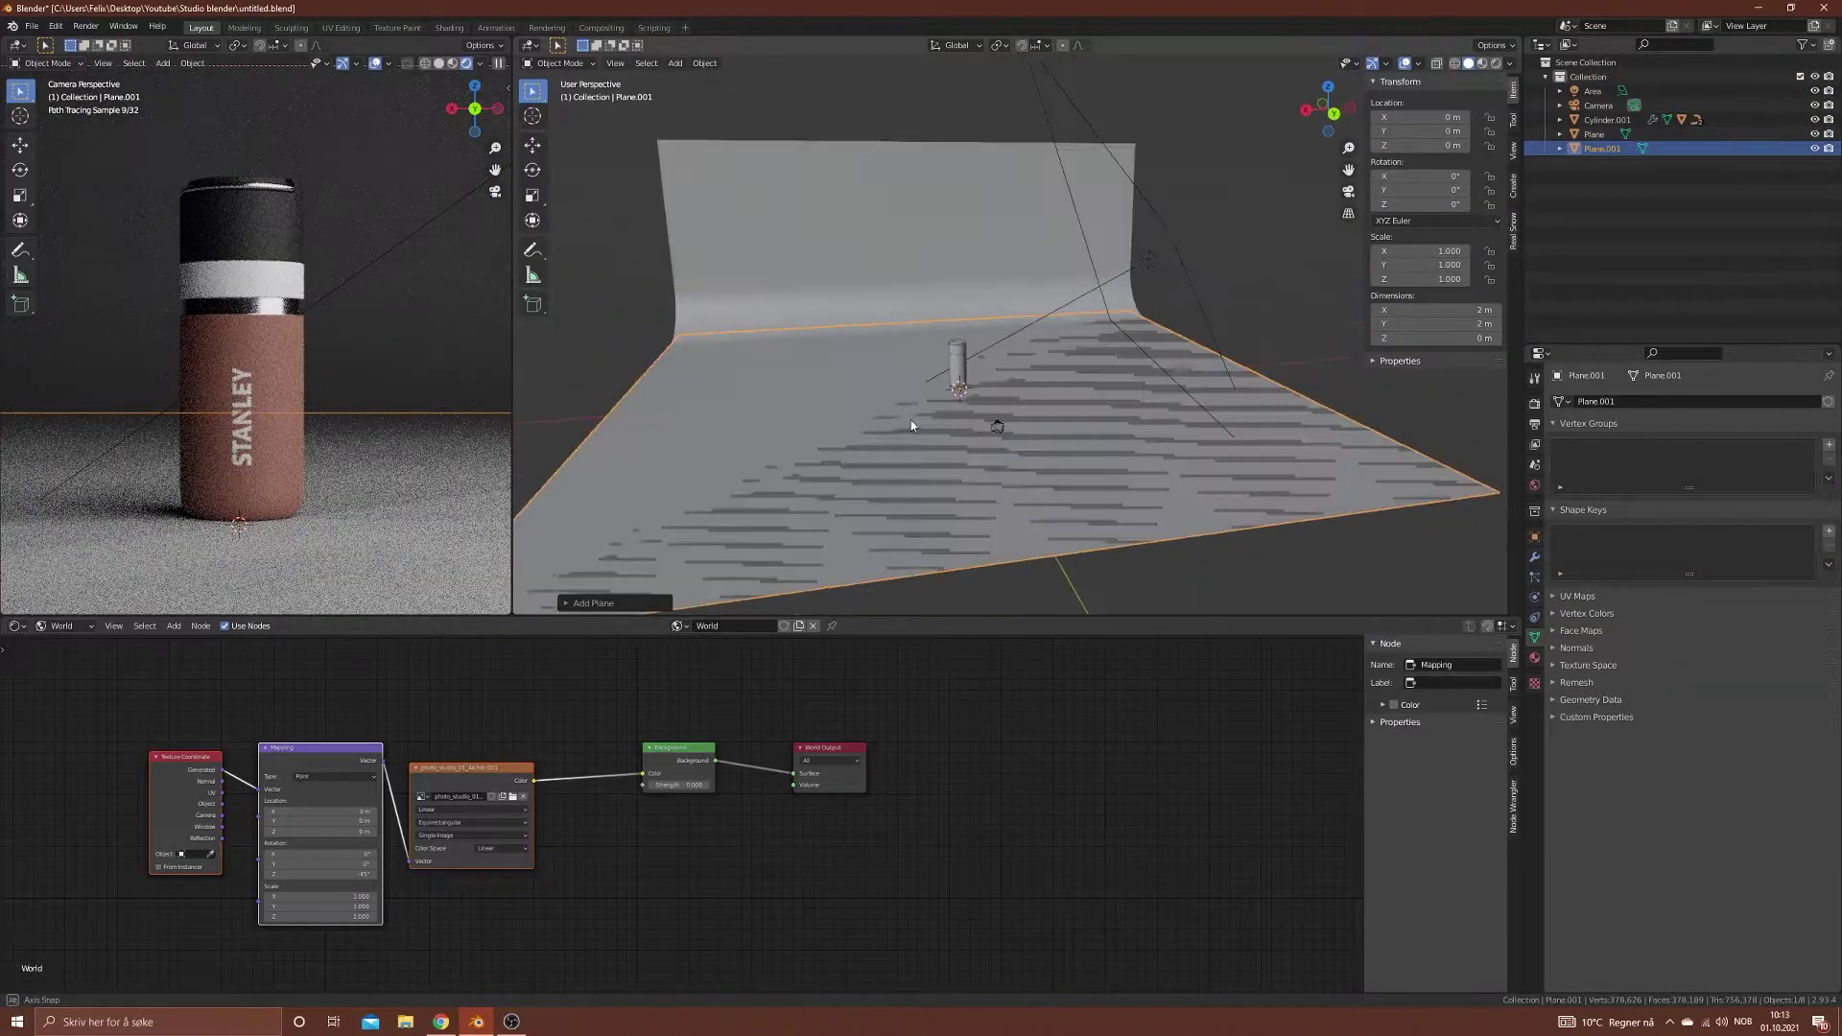
middle_click_drag(912, 424, 956, 397)
type("r")
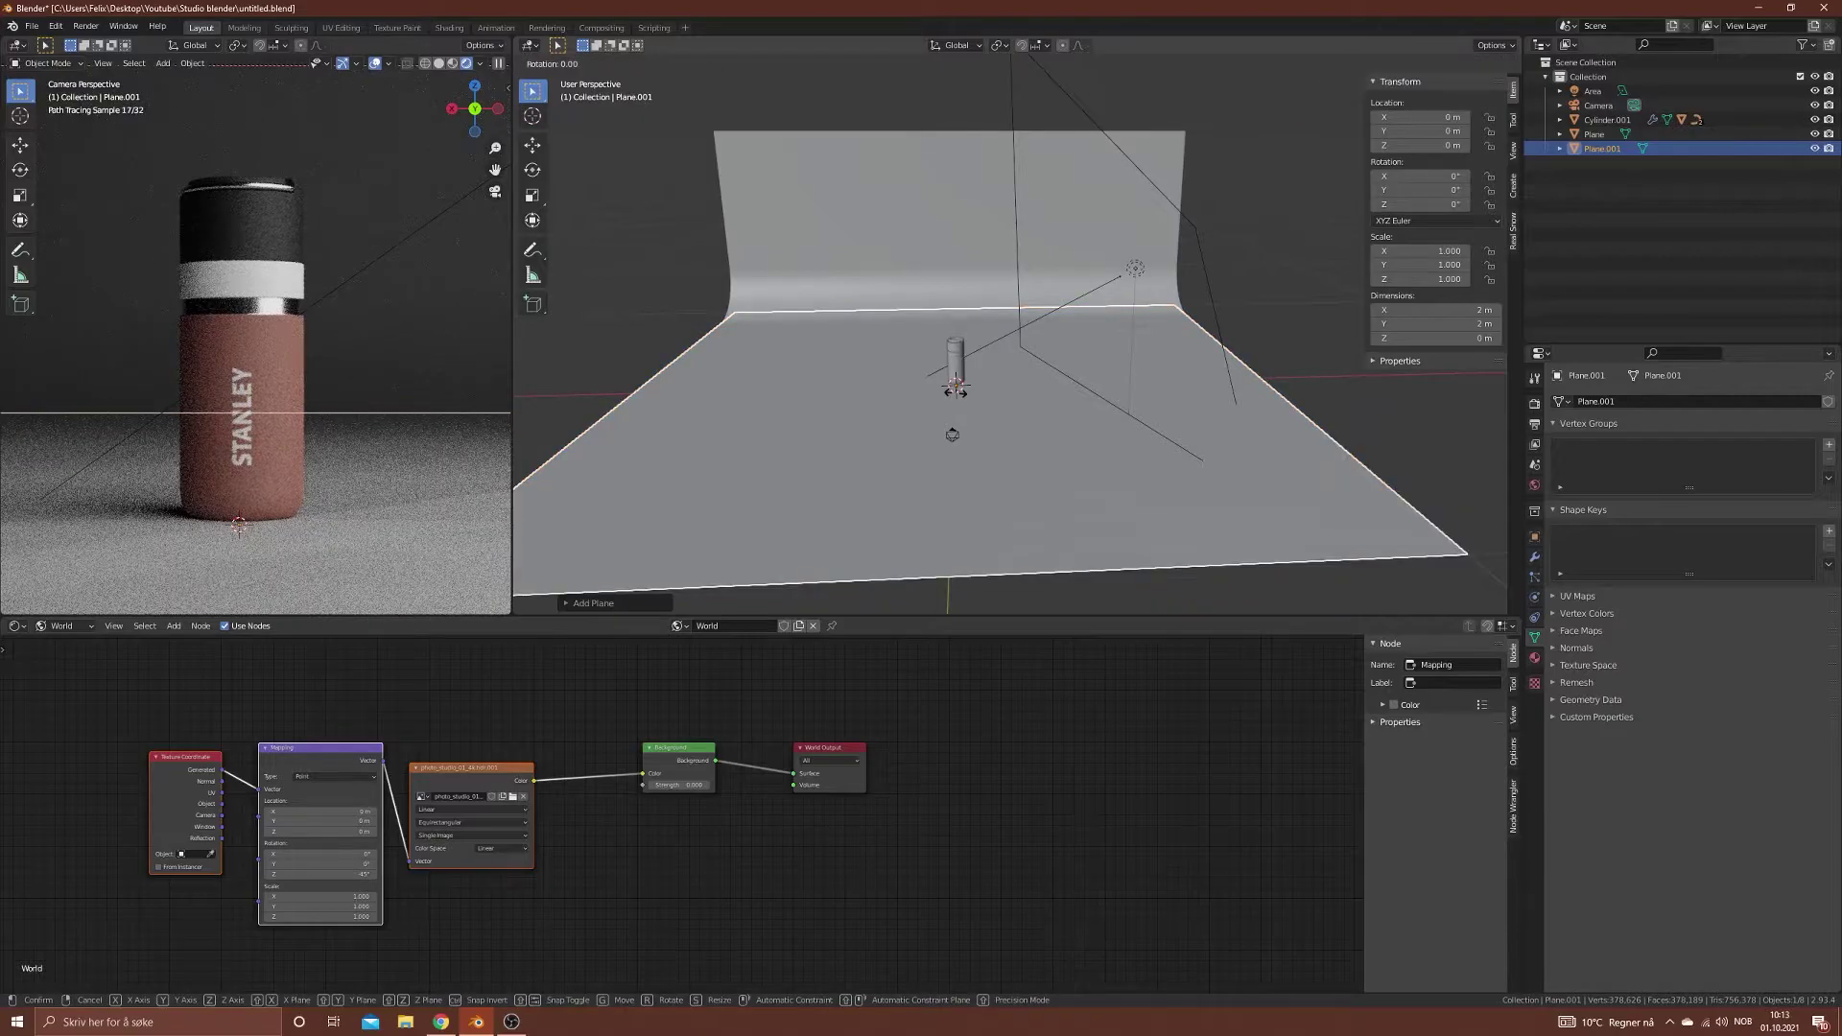
type("y90")
key("Return")
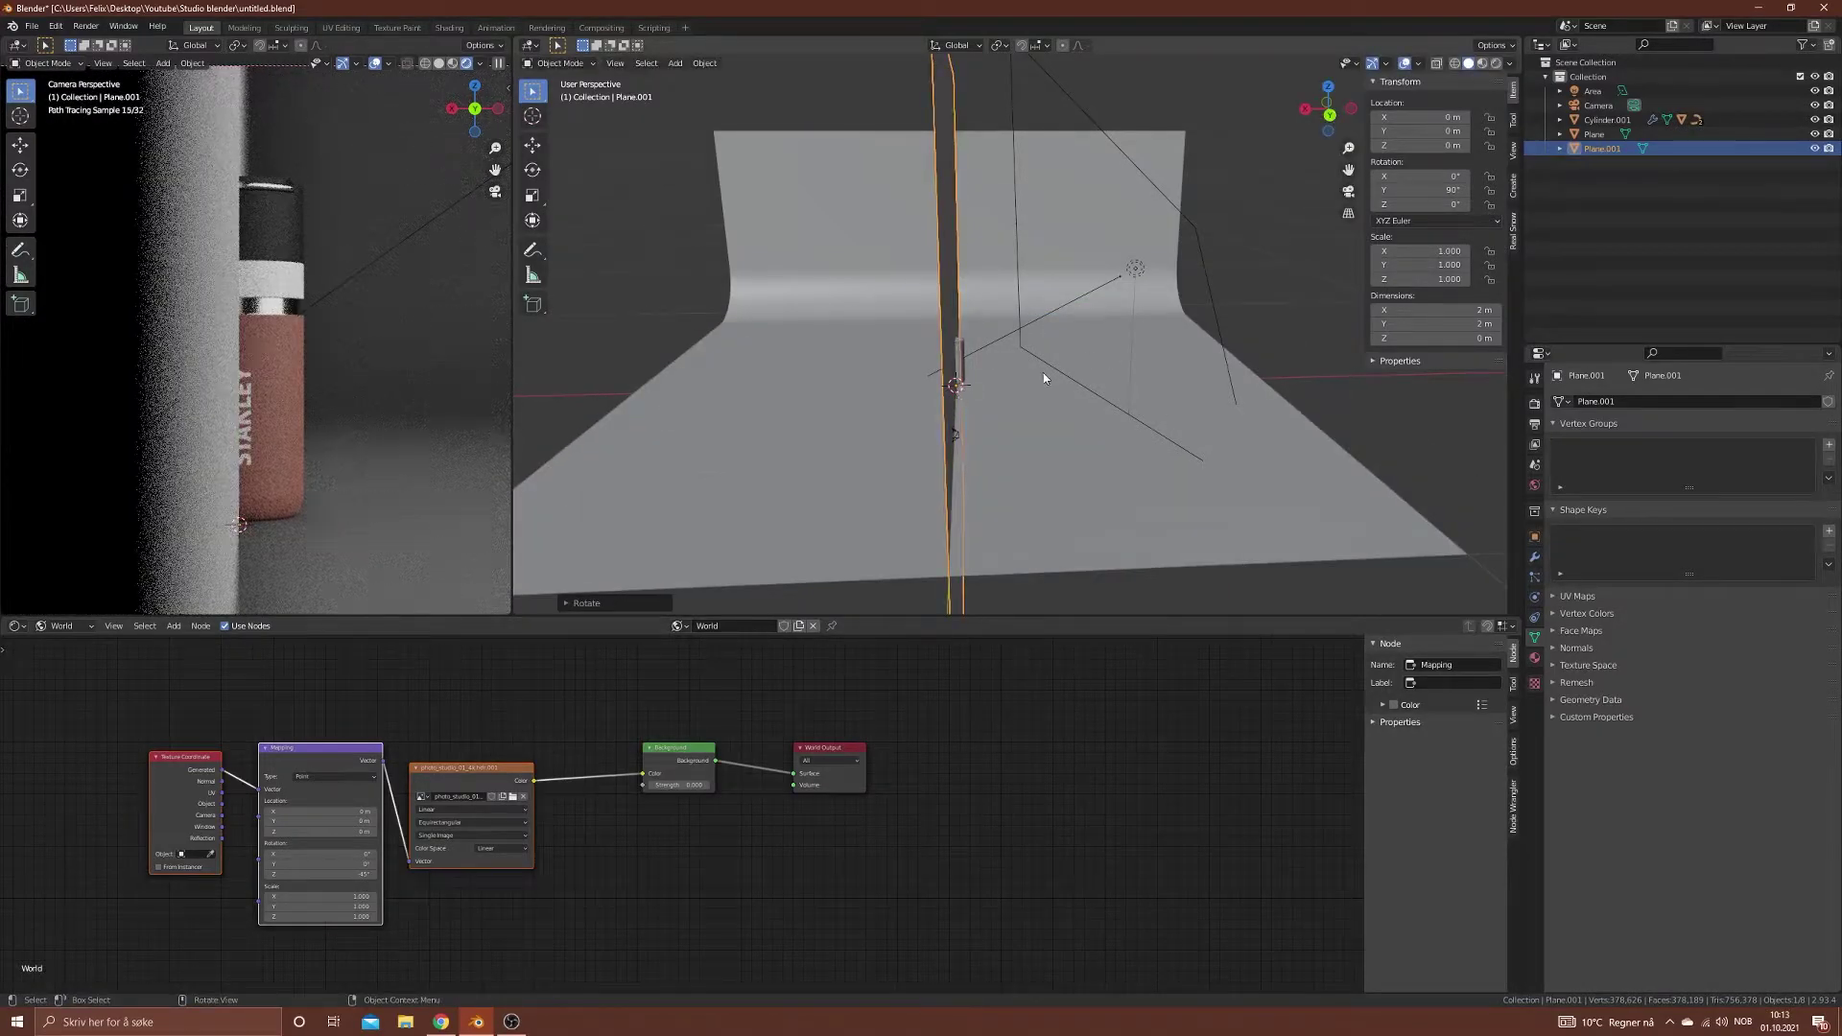
Step: Move the plane along X, scale it to 0.165, and place it beside the bottle
key("g")
key("x")
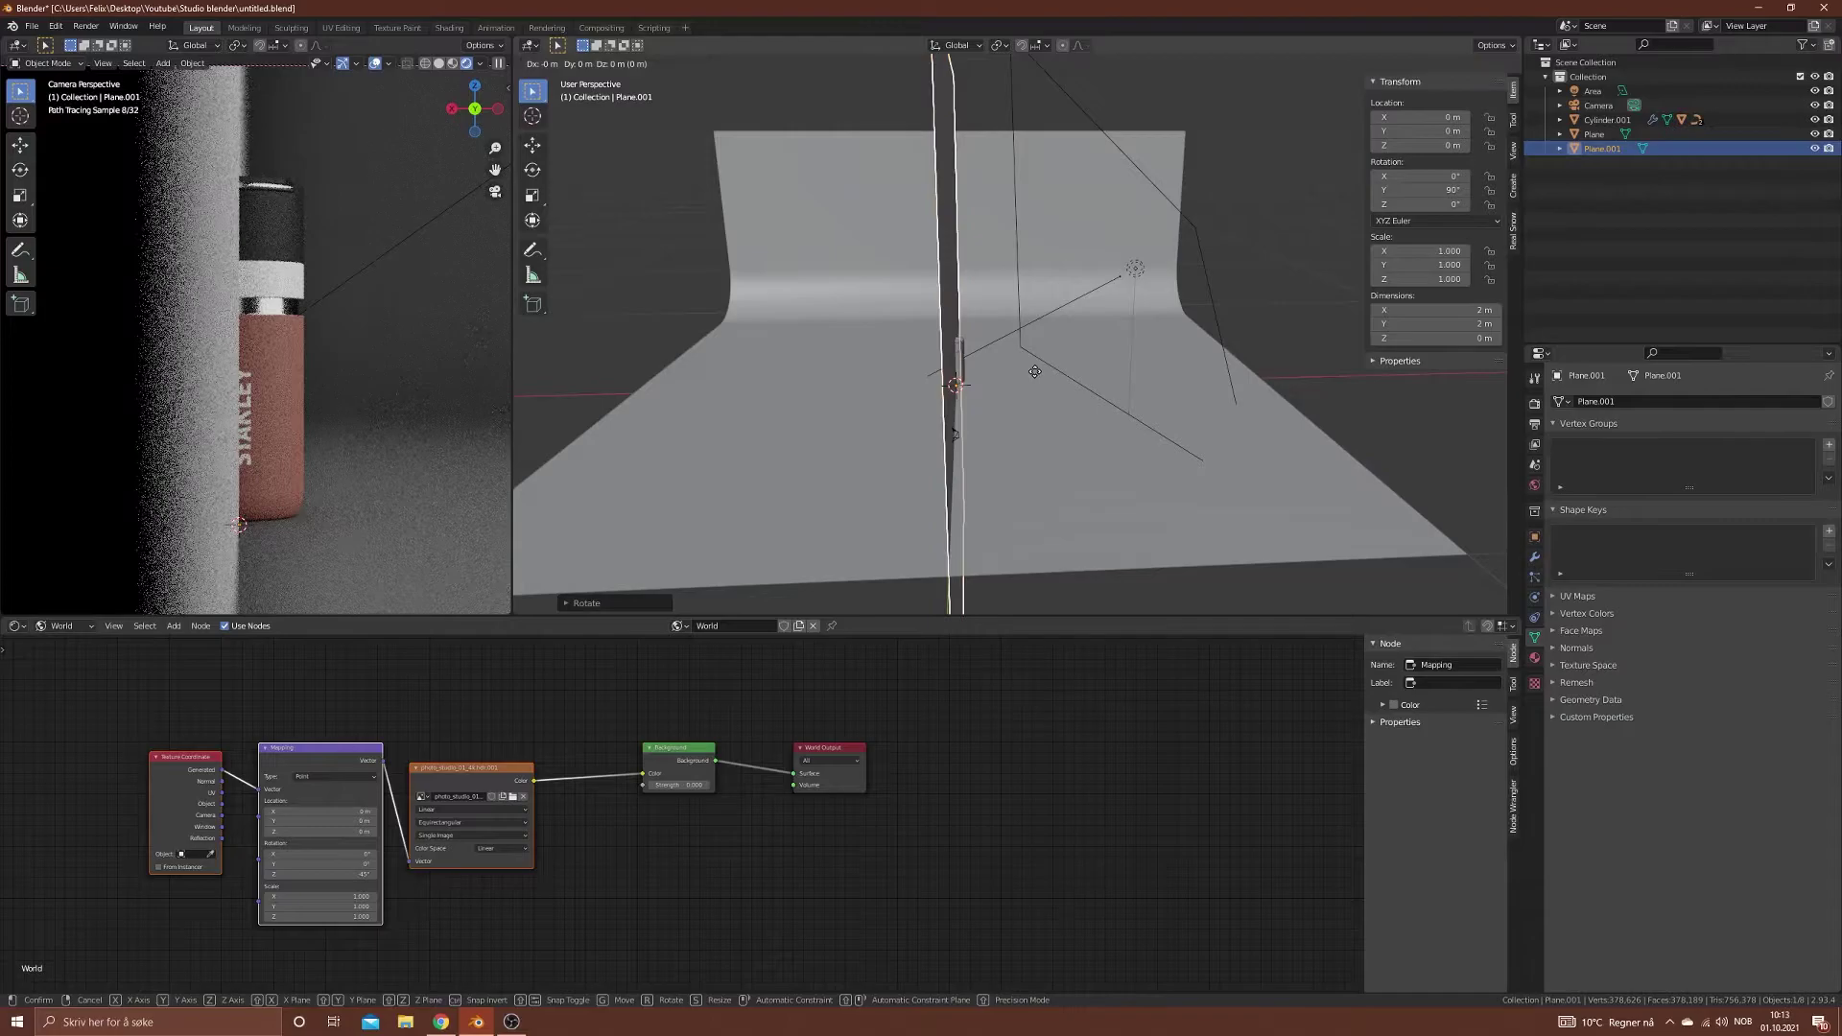
left_click(927, 388)
key("s")
left_click(619, 378)
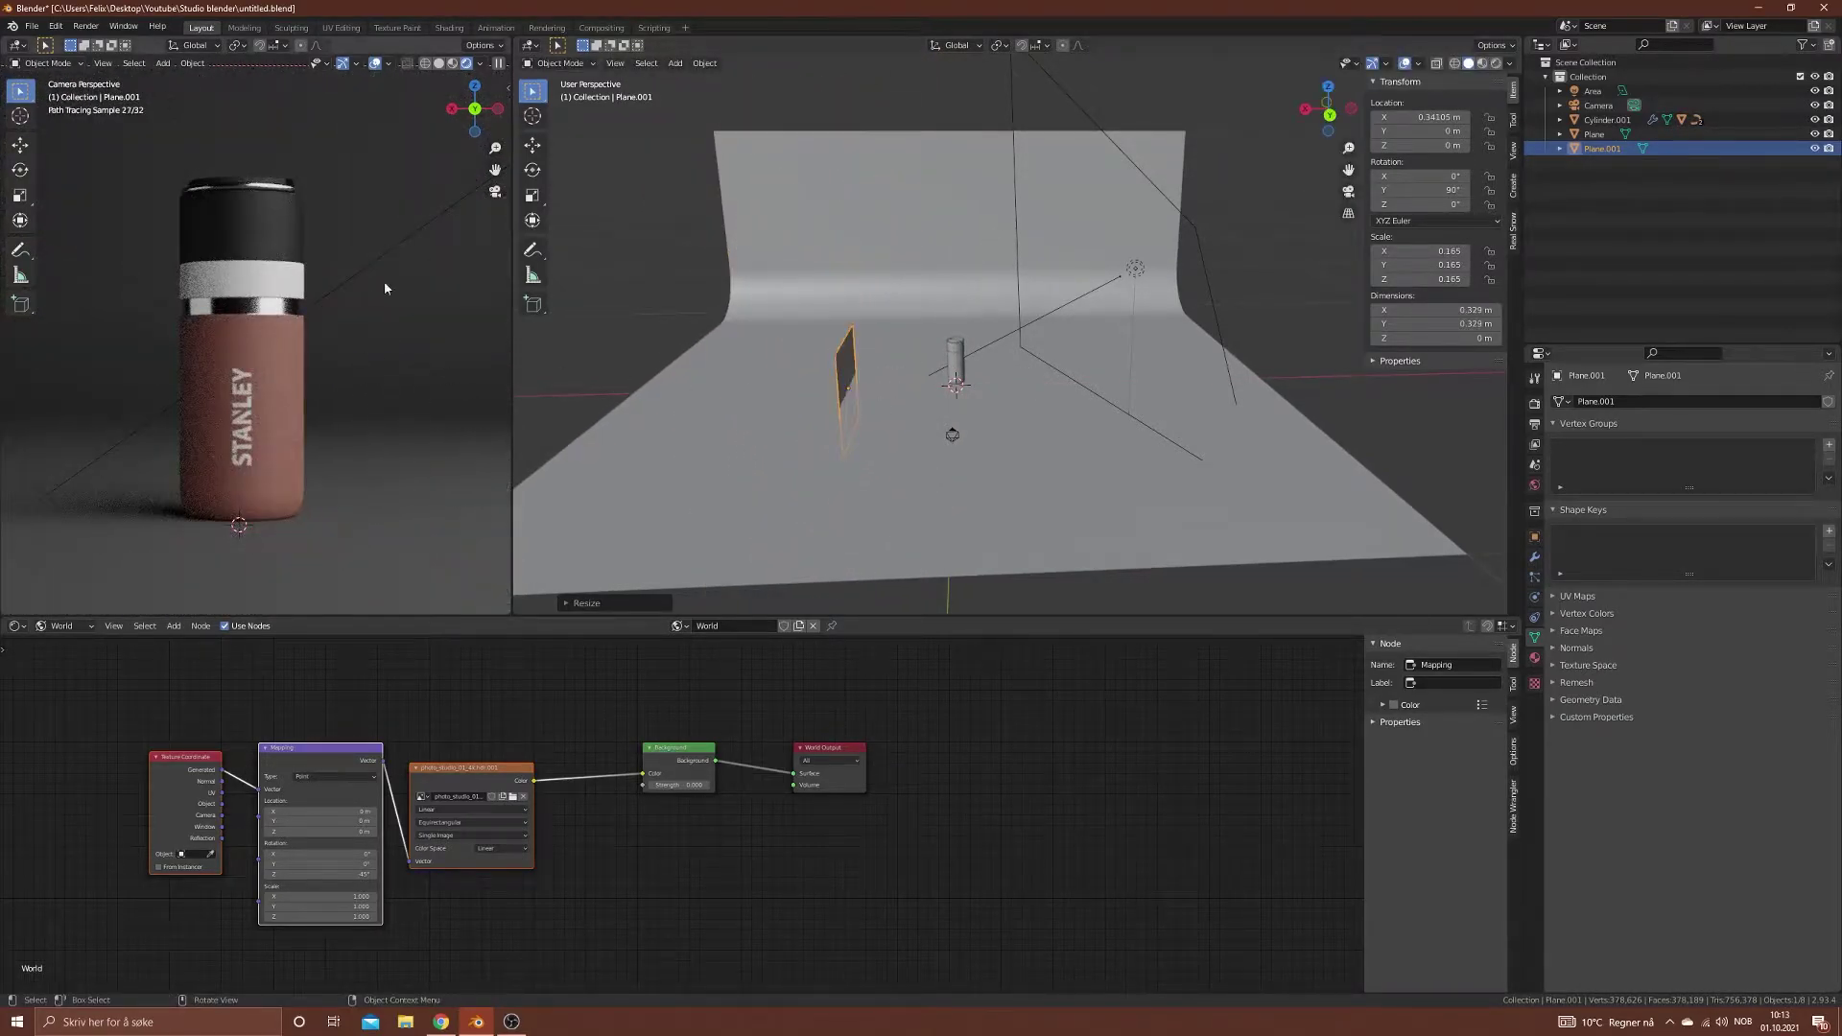
key("g")
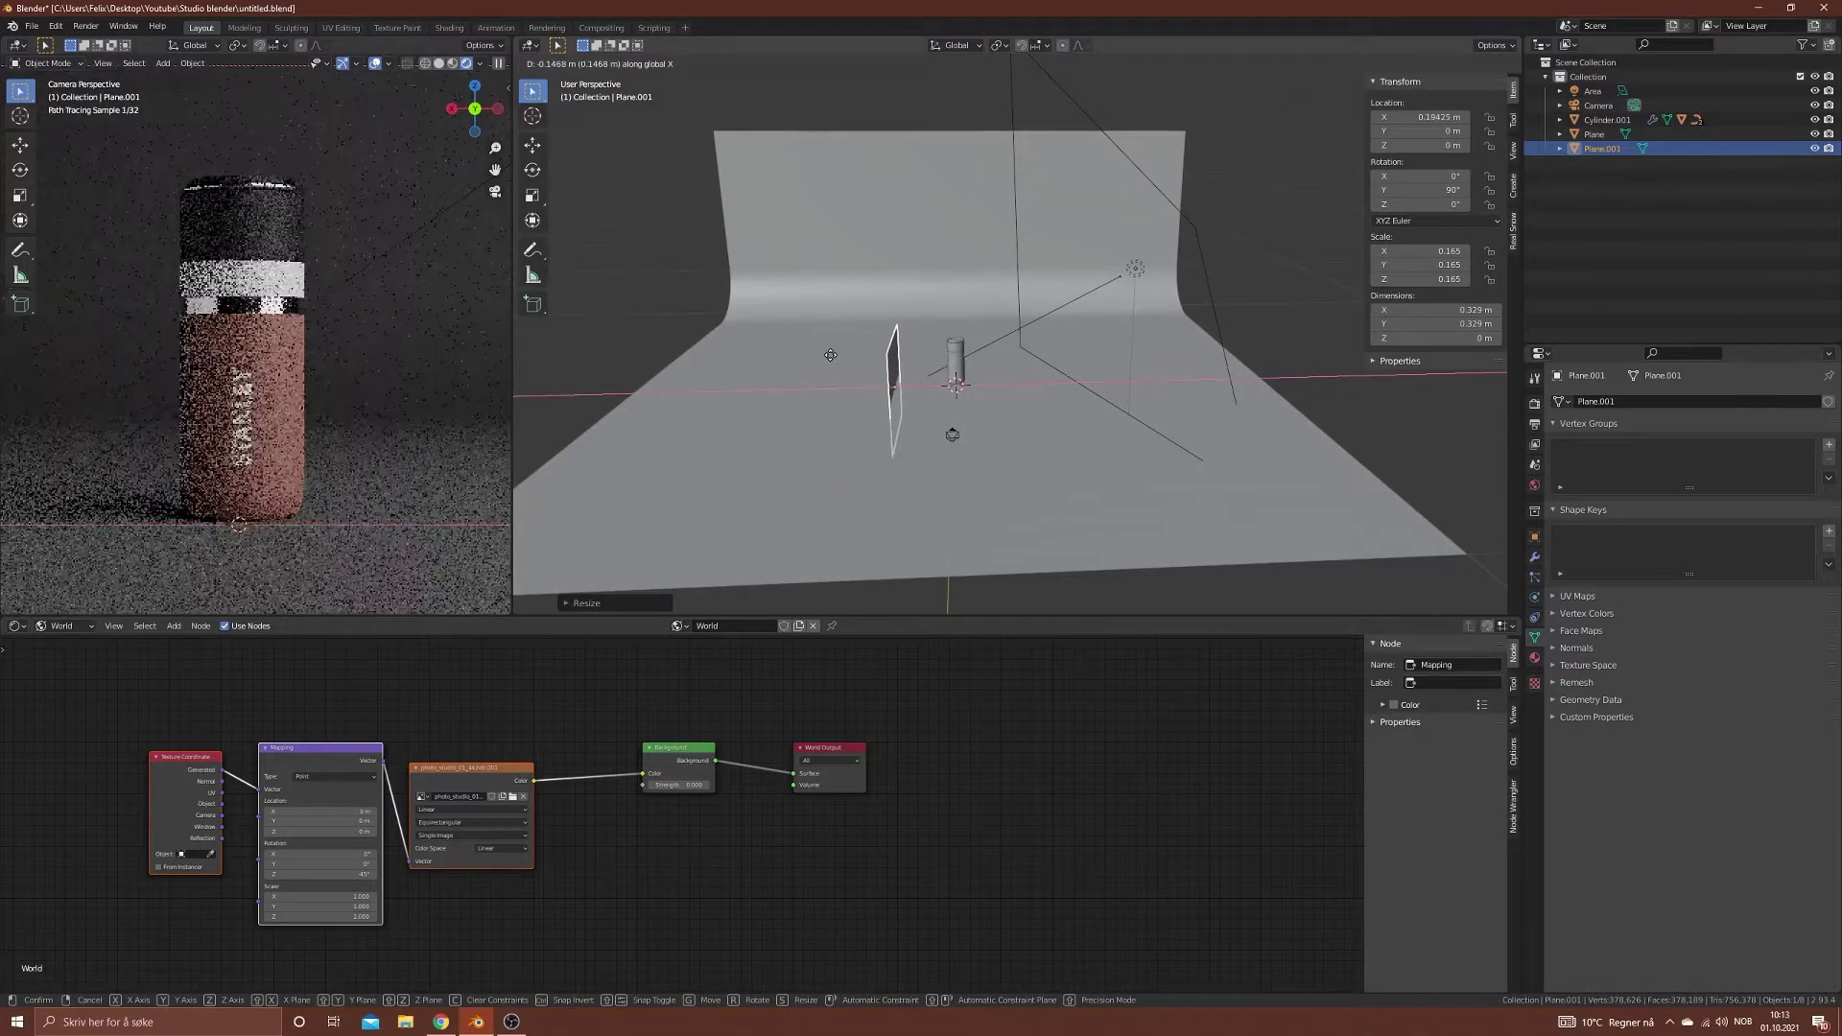
left_click(829, 360)
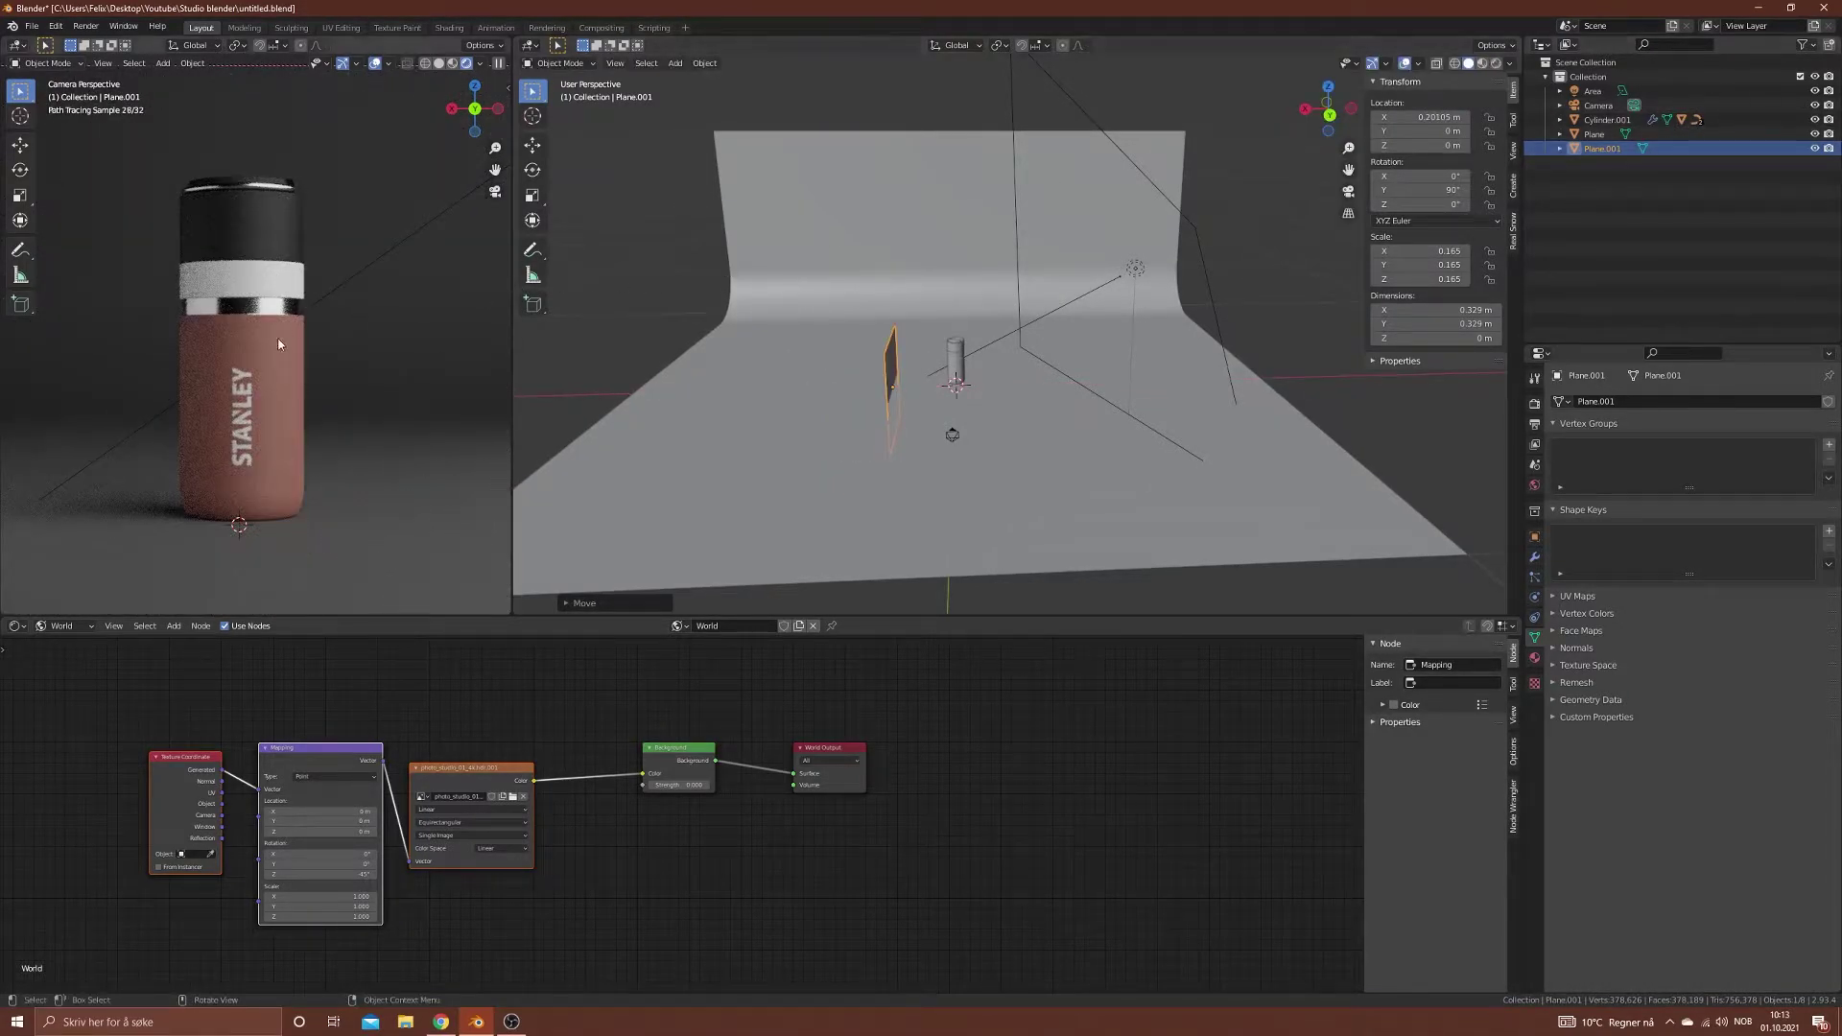
Step: Check the scene objects, return to camera view, and toggle Plane.001's visibility to compare lighting
middle_click_drag(863, 422, 960, 422)
key("KP_0")
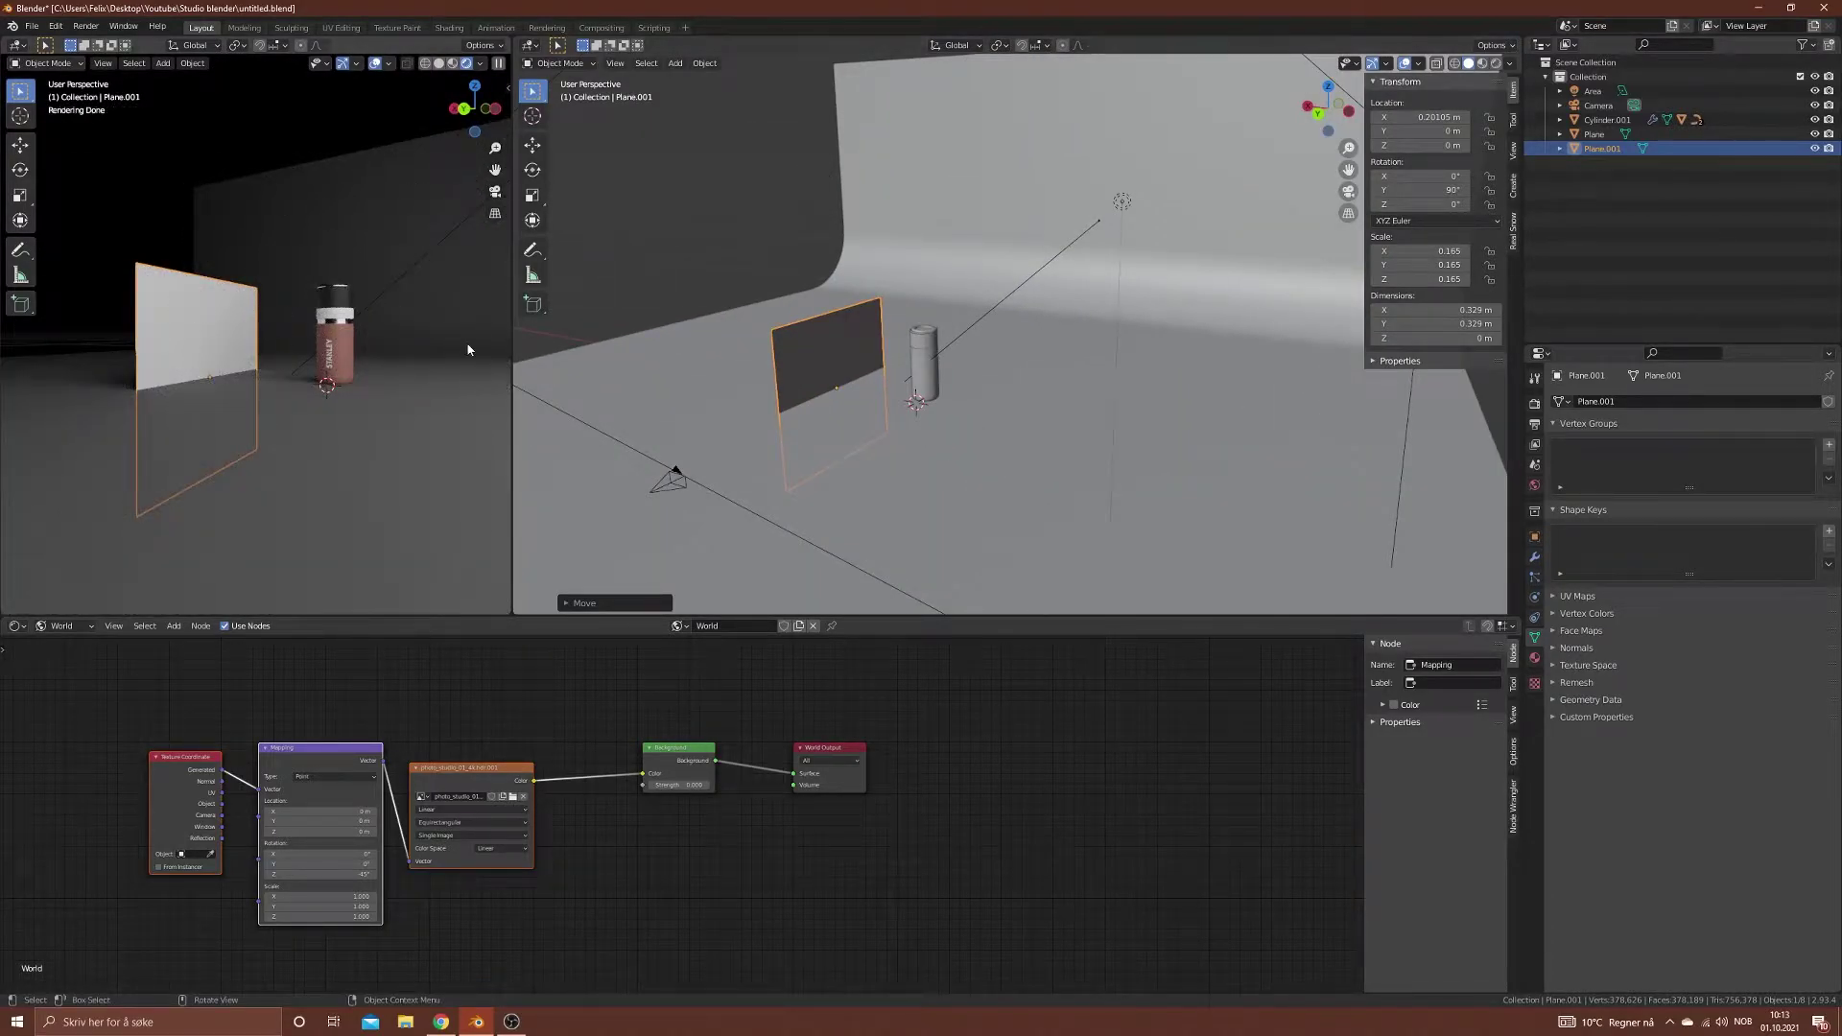
left_click(1124, 203)
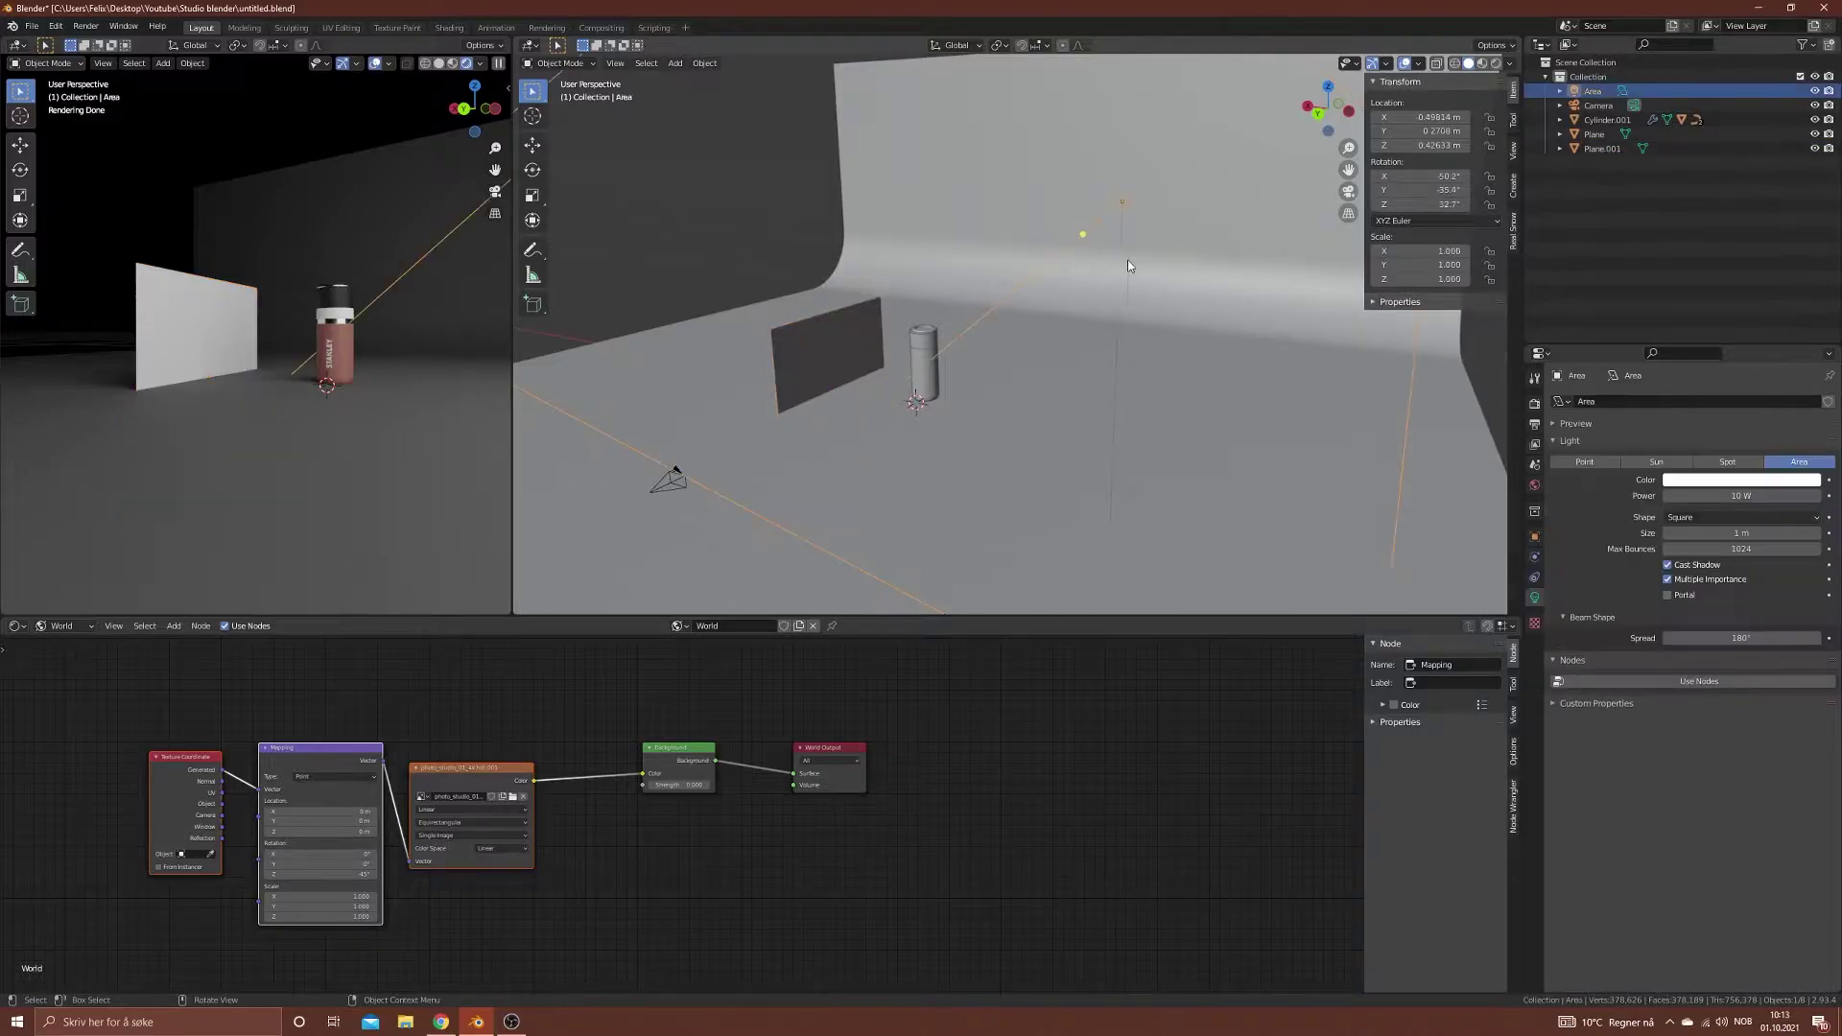
left_click(184, 336)
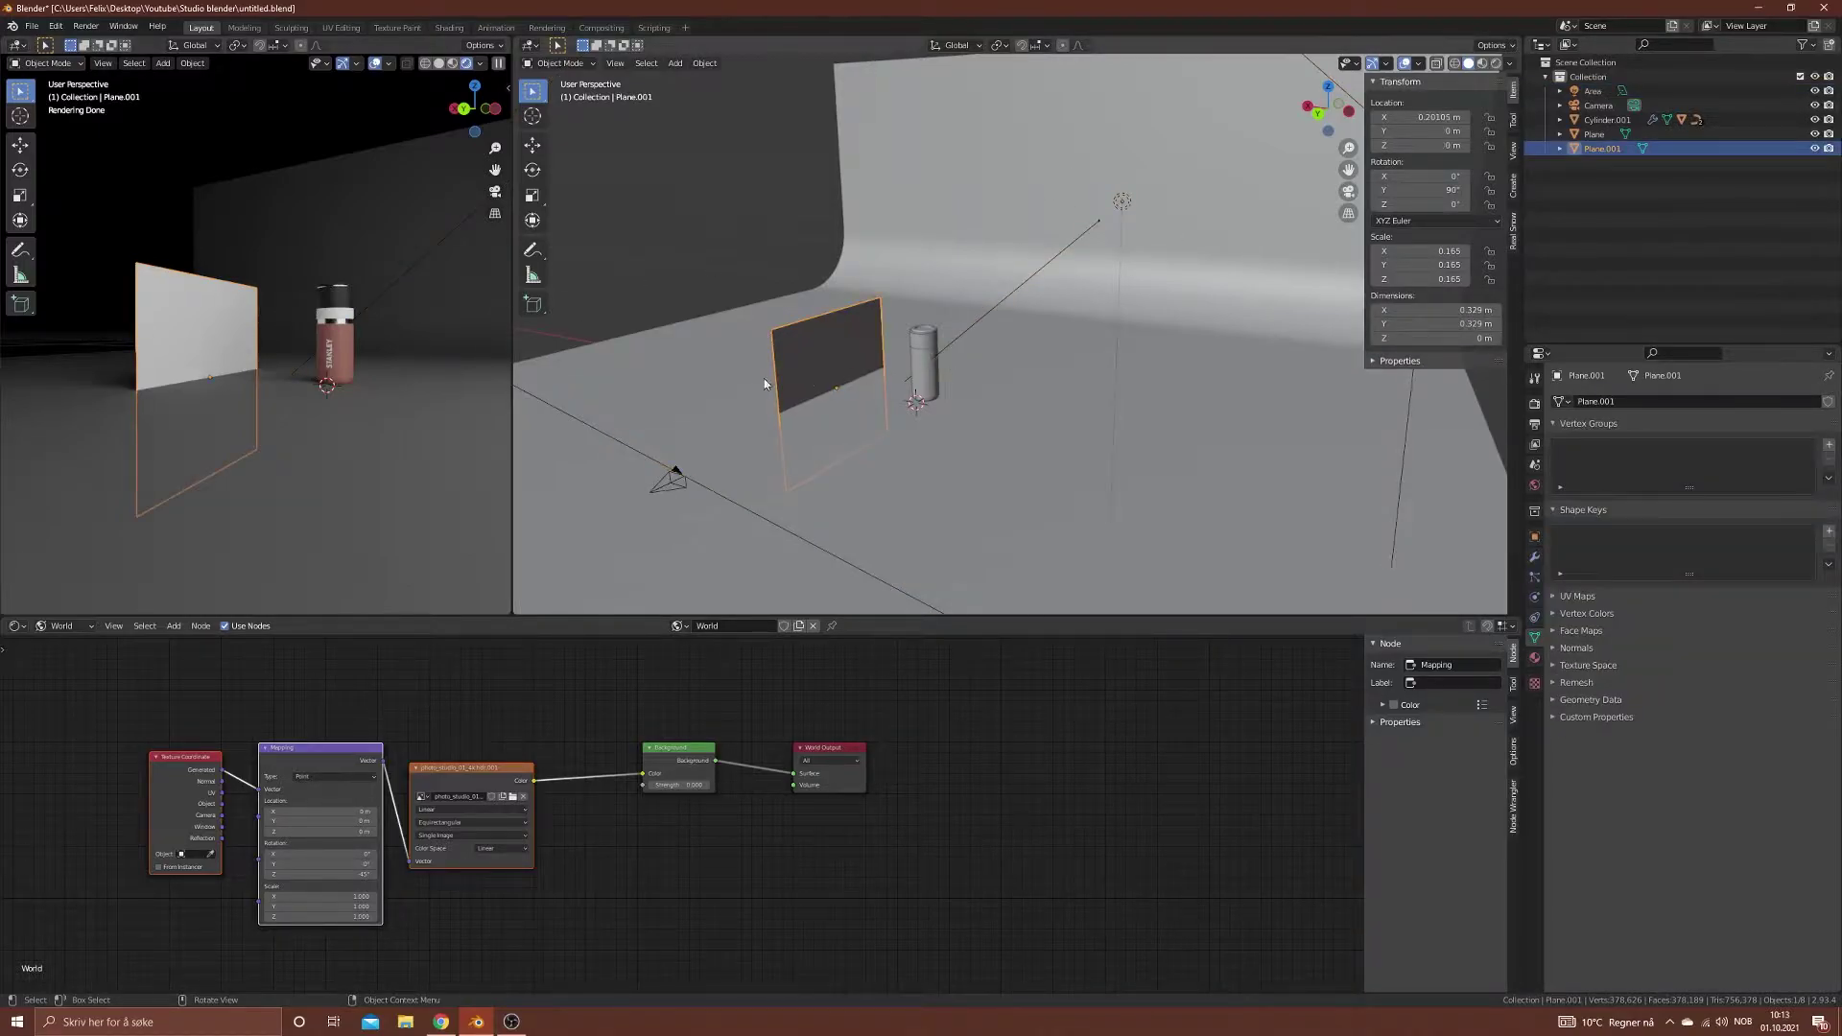
left_click(923, 363)
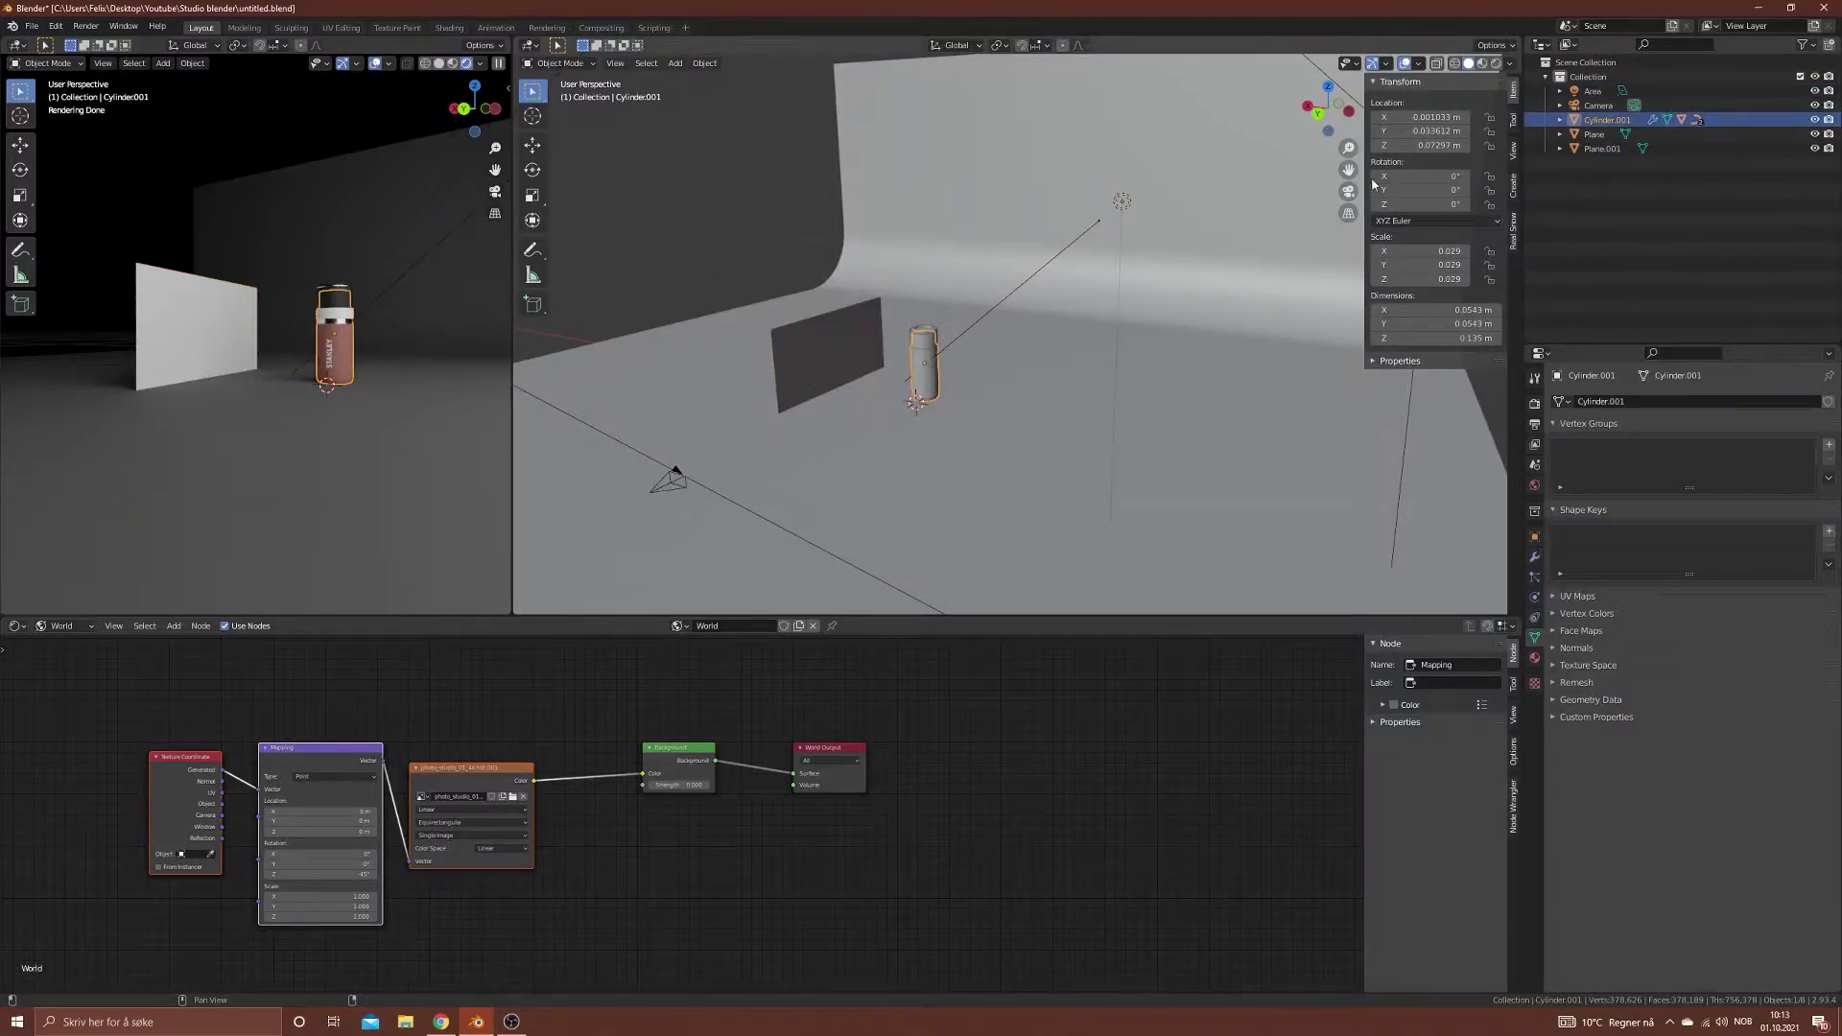
left_click(495, 195)
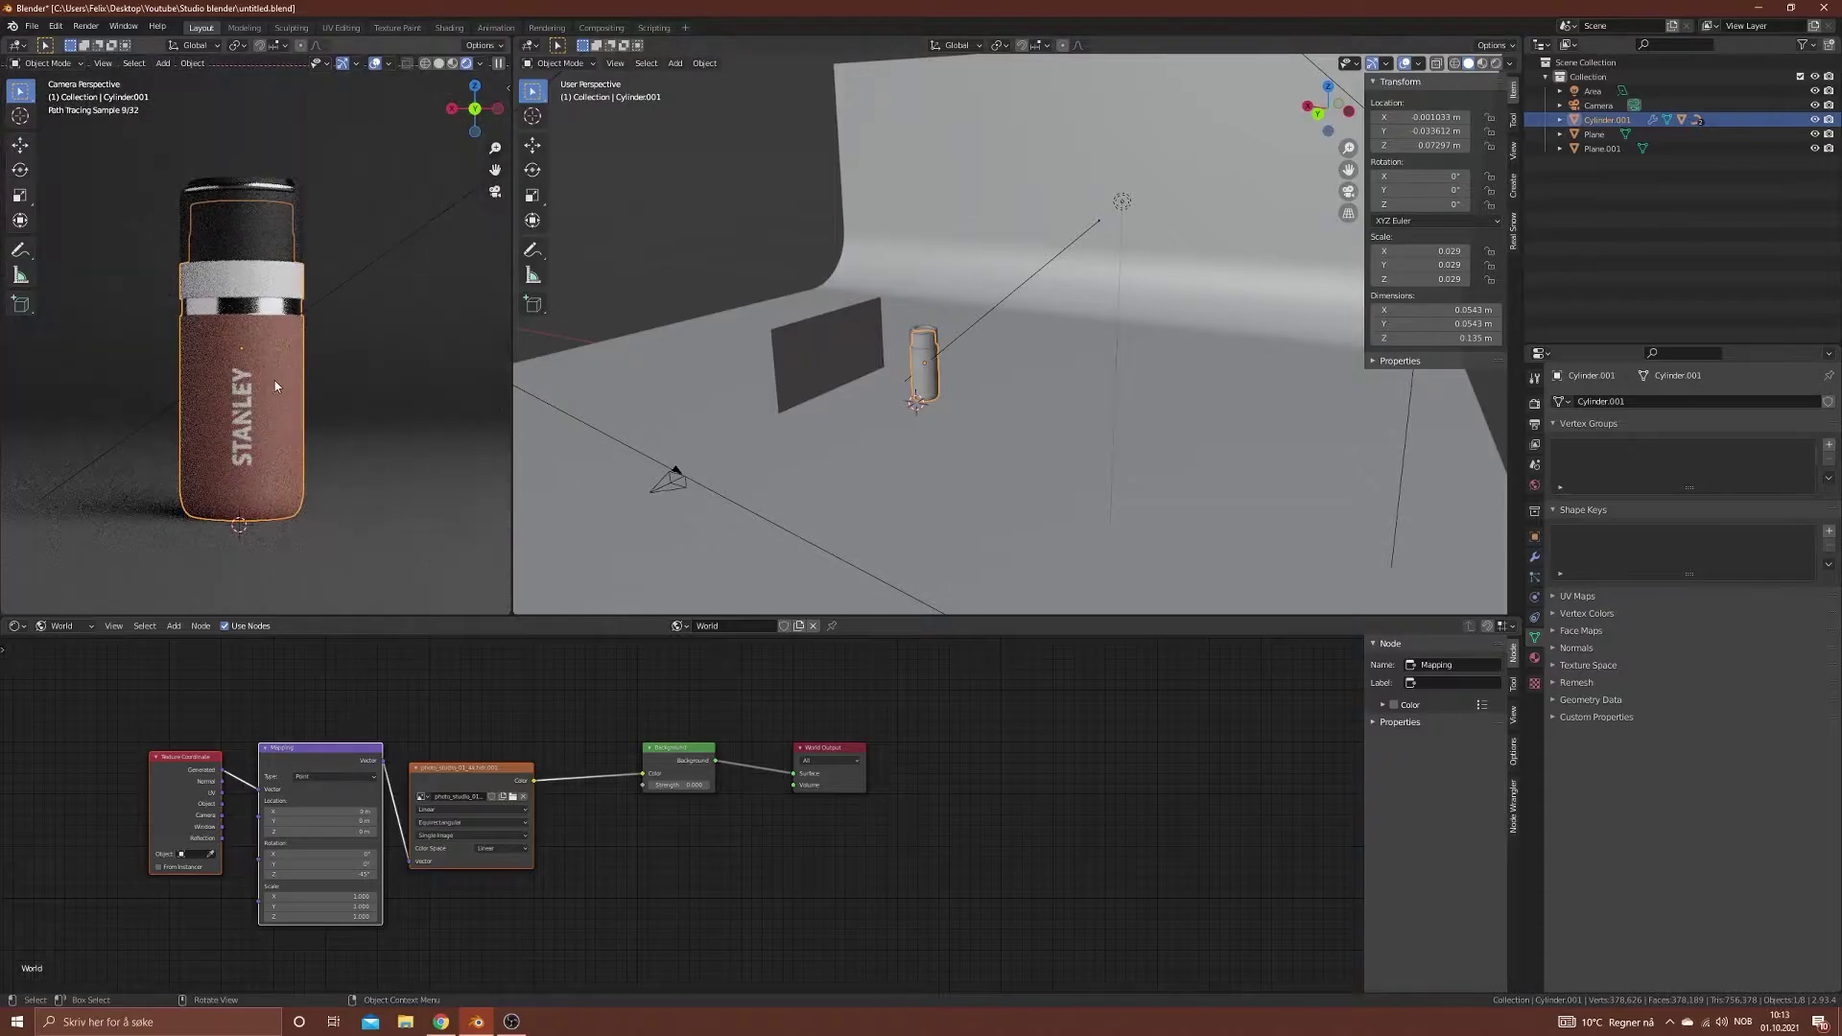
left_click(1783, 160)
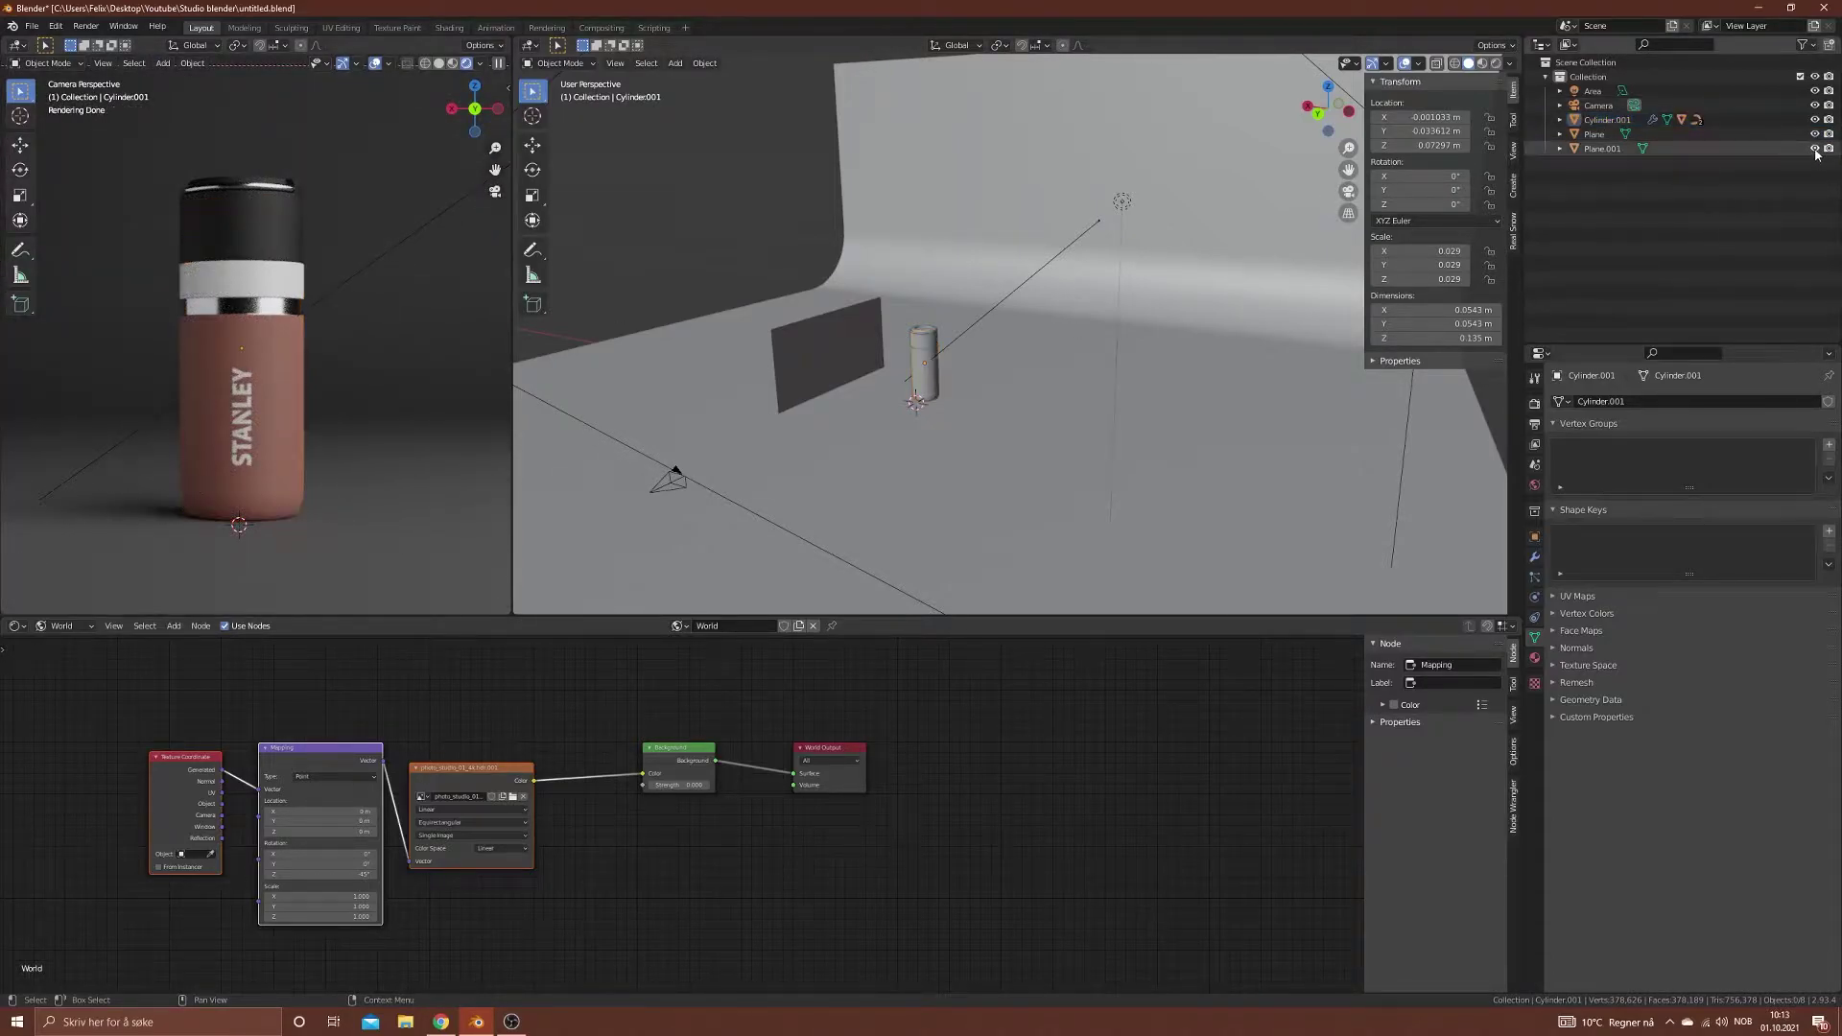
left_click(1813, 149)
left_click(1813, 148)
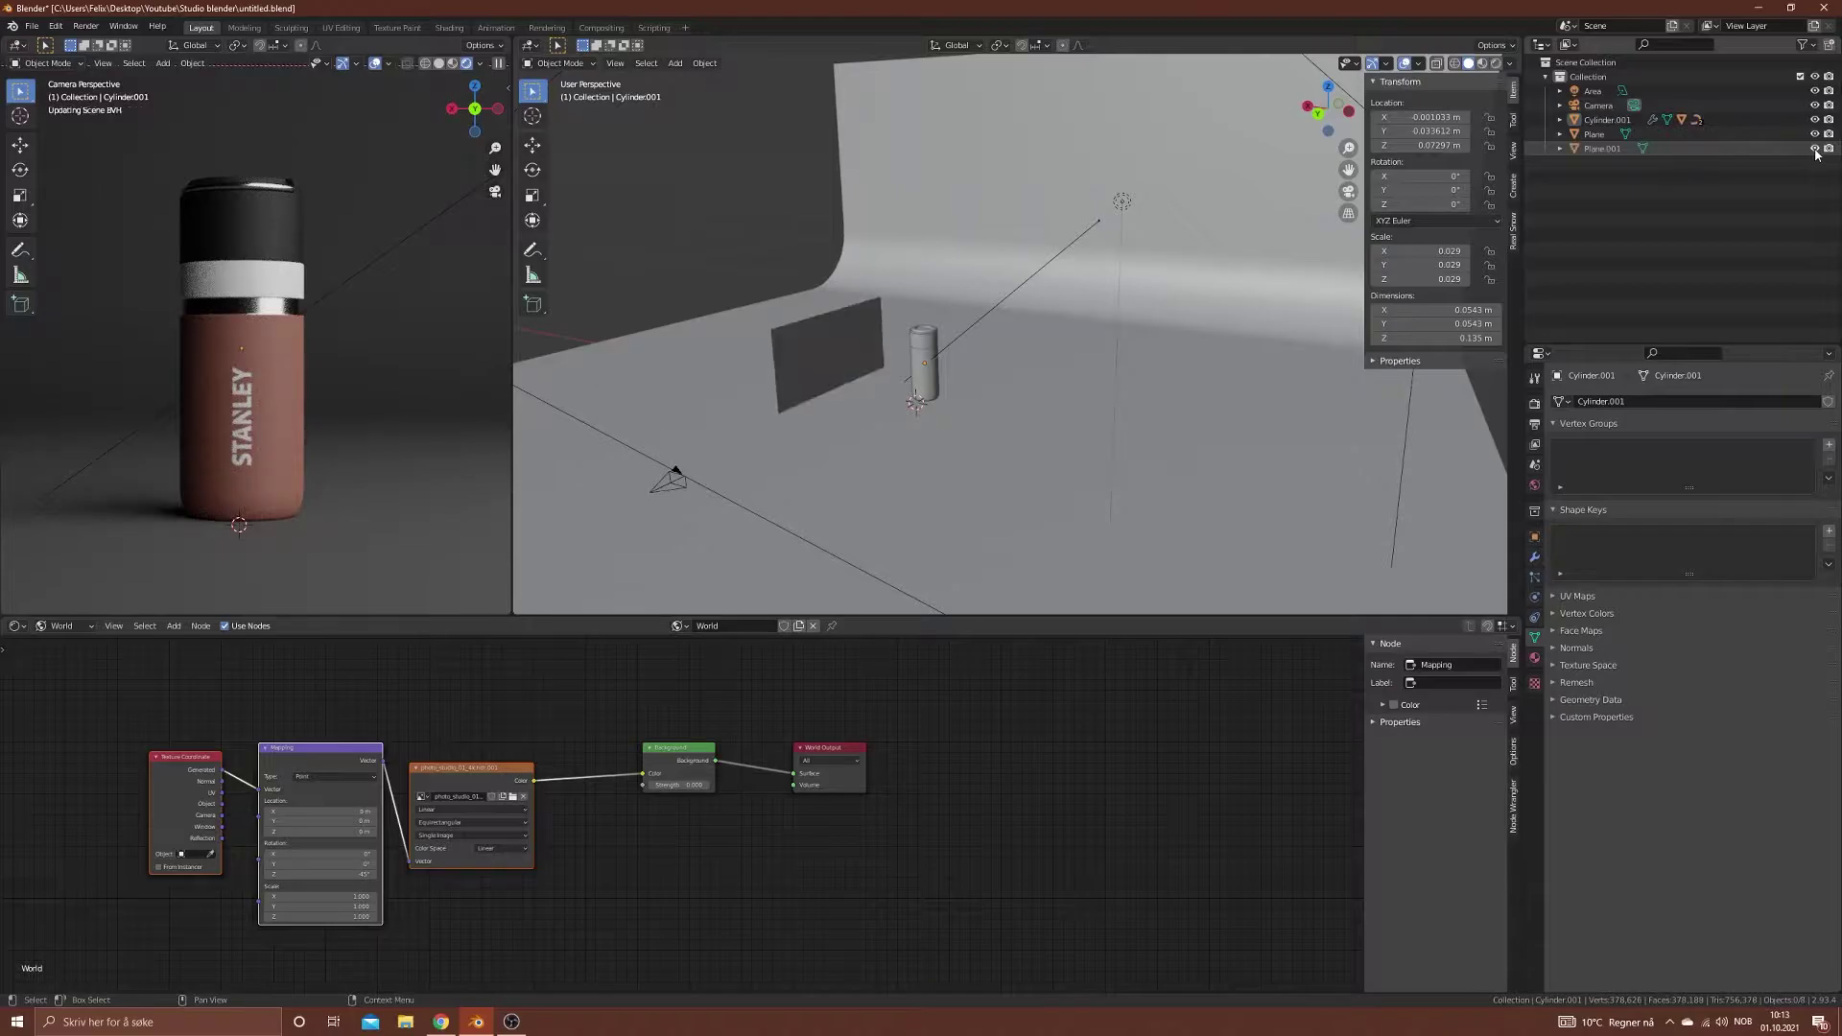
left_click(1813, 148)
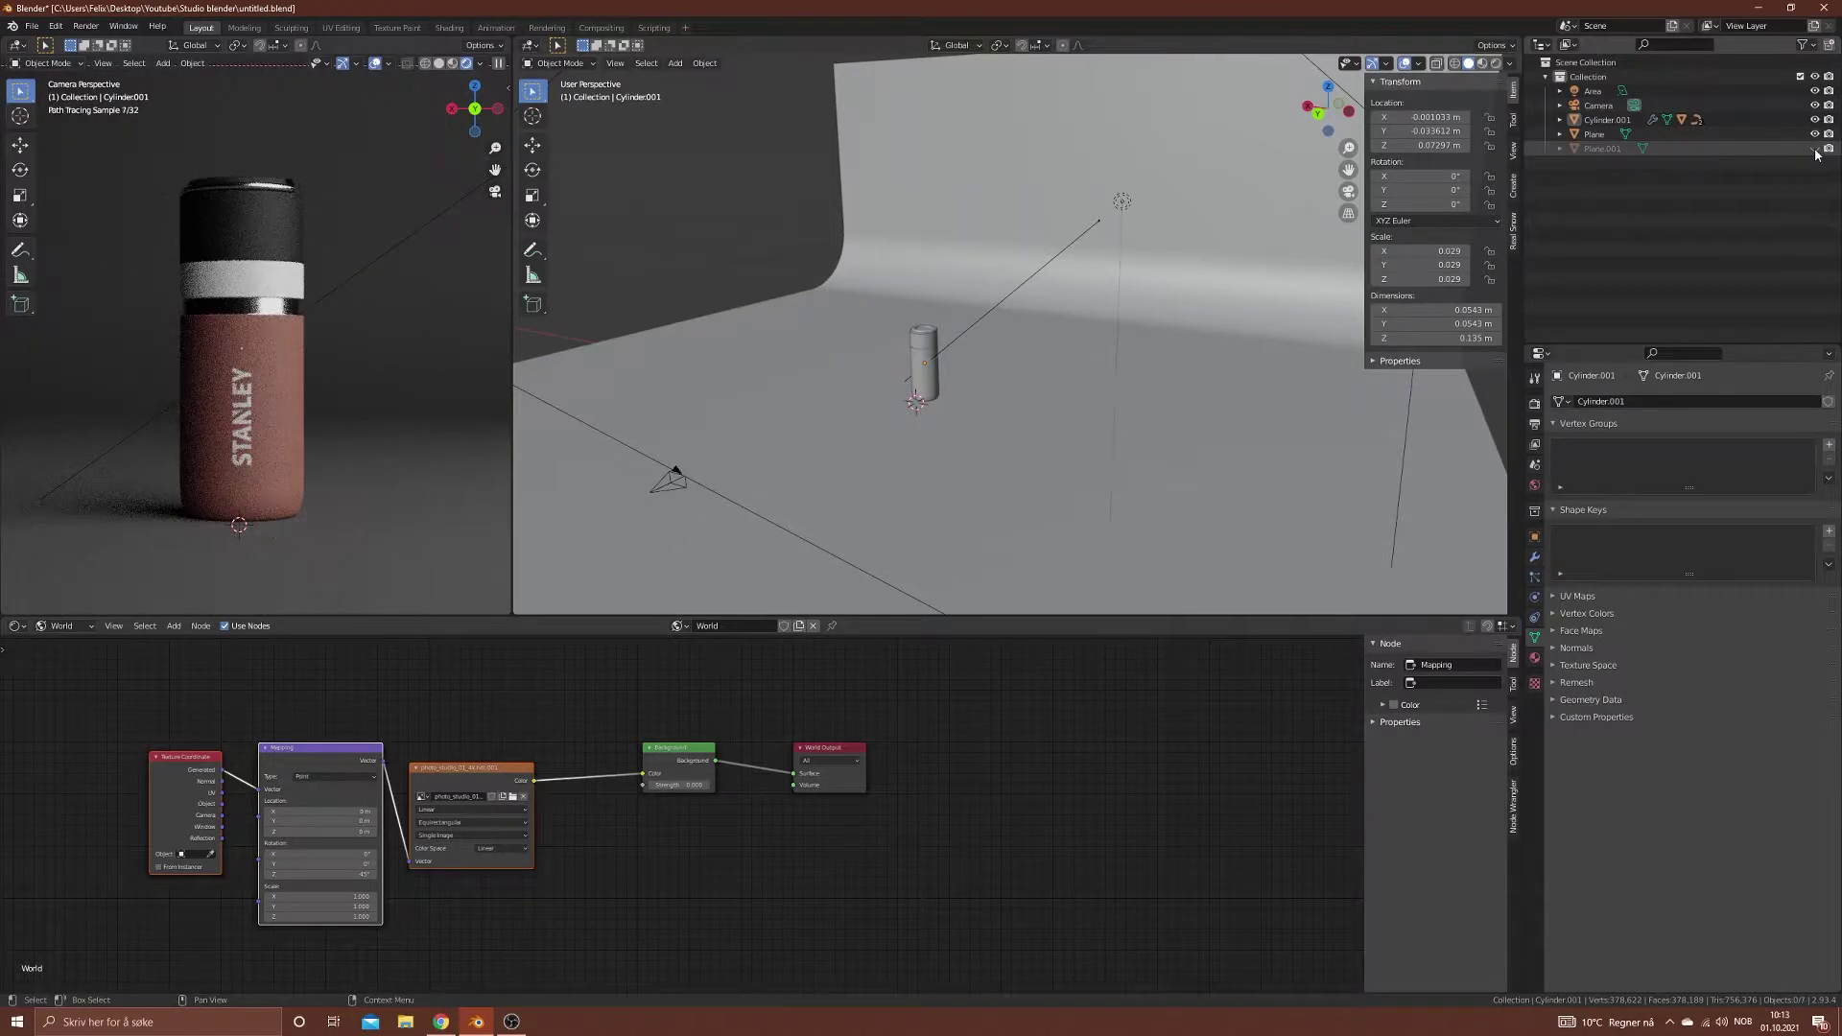
left_click(1813, 148)
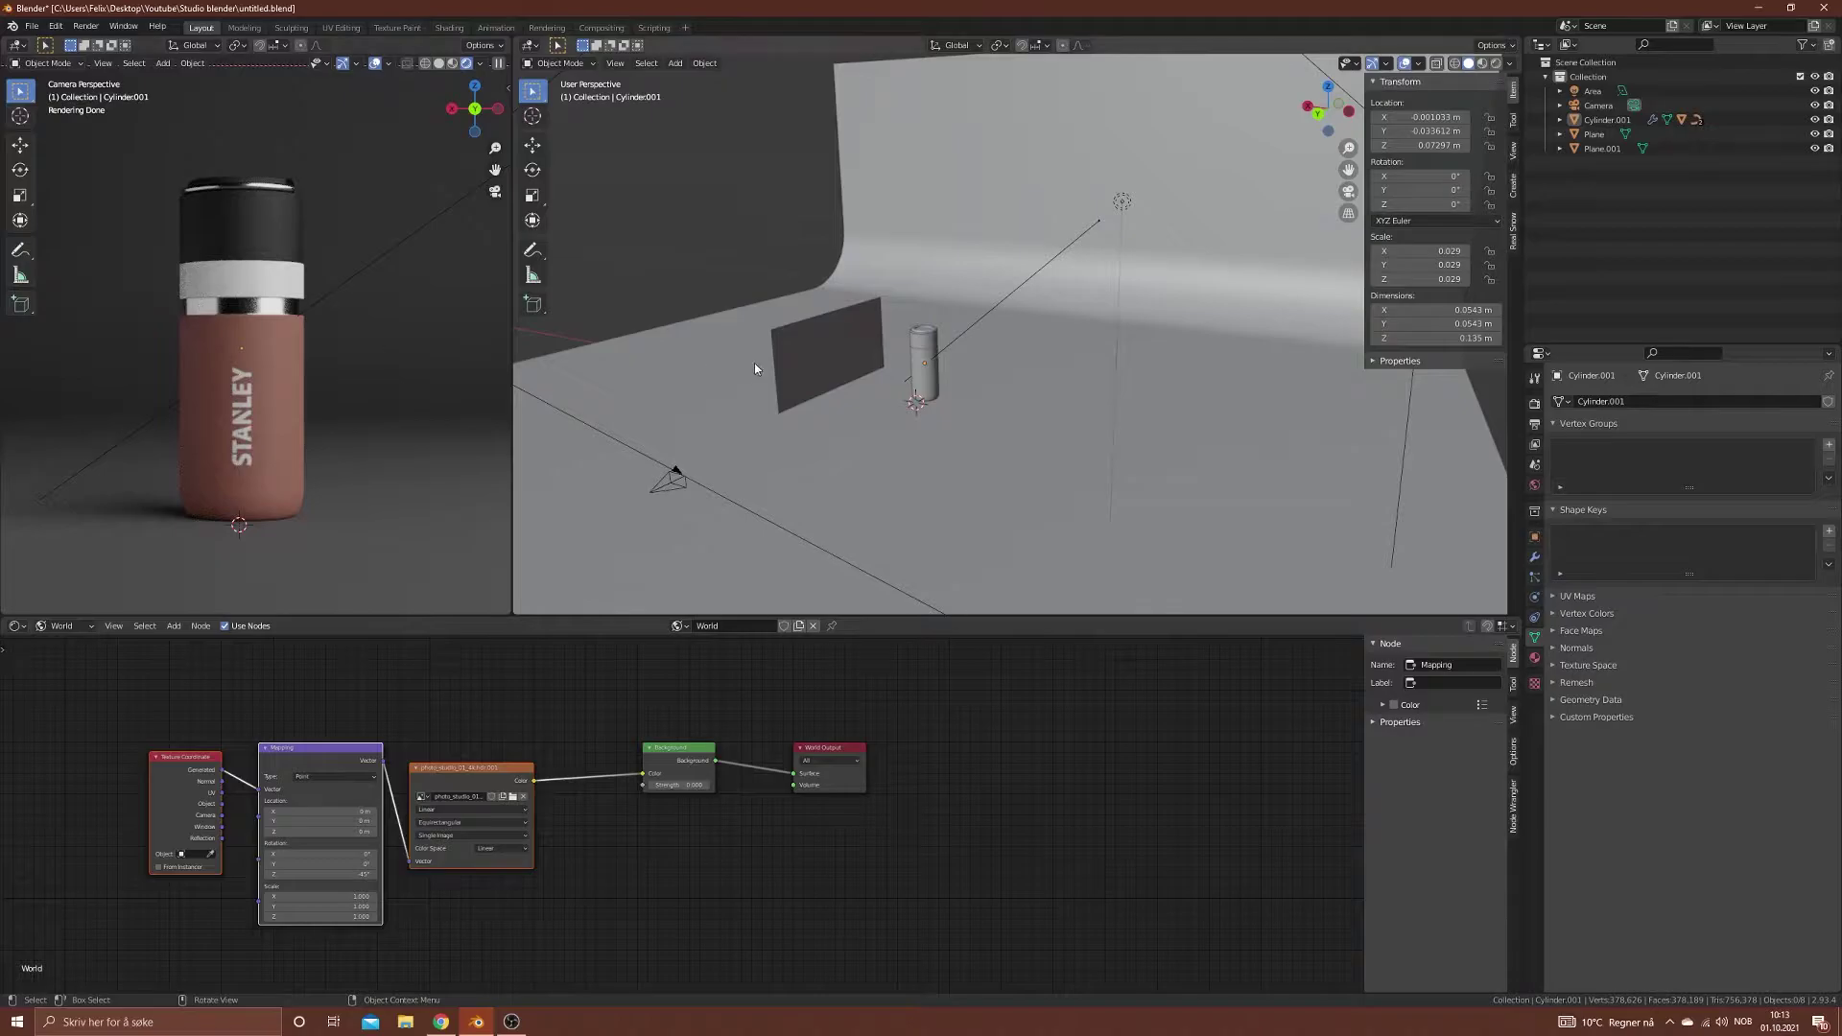
Step: Add a point light to the scene beside the bottle
left_click(821, 328)
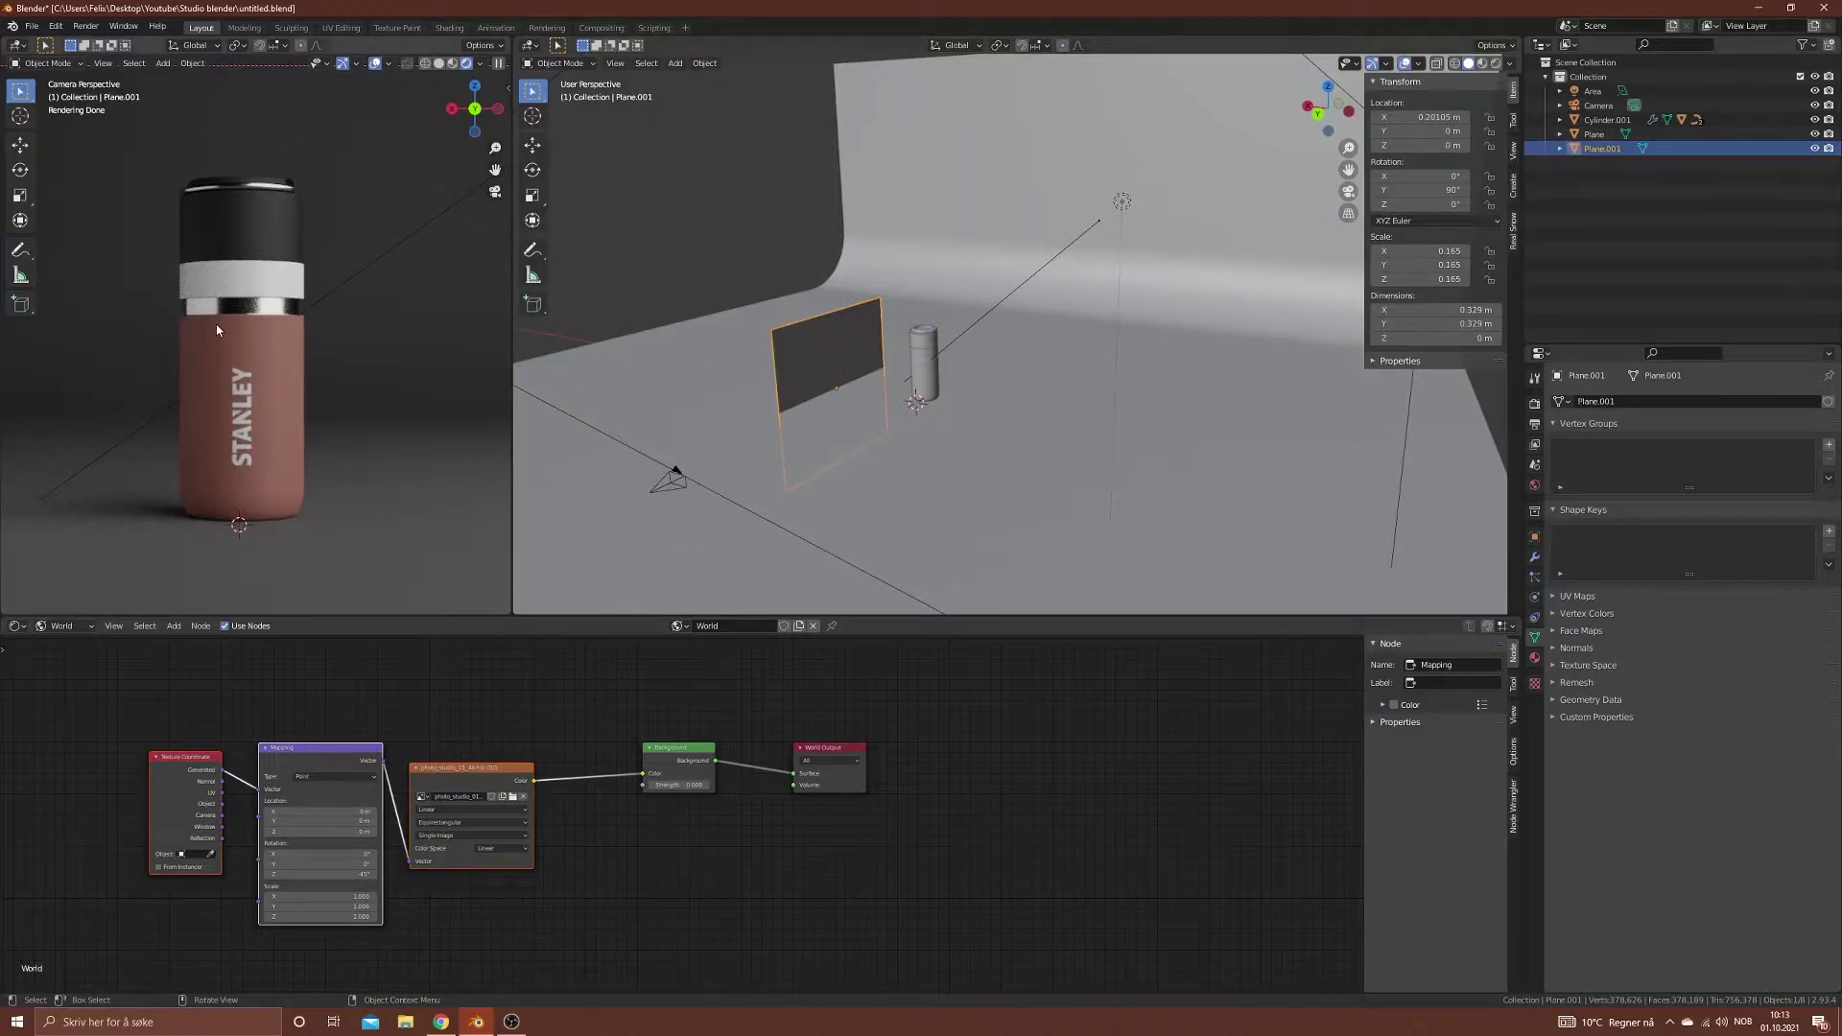
left_click(1024, 420)
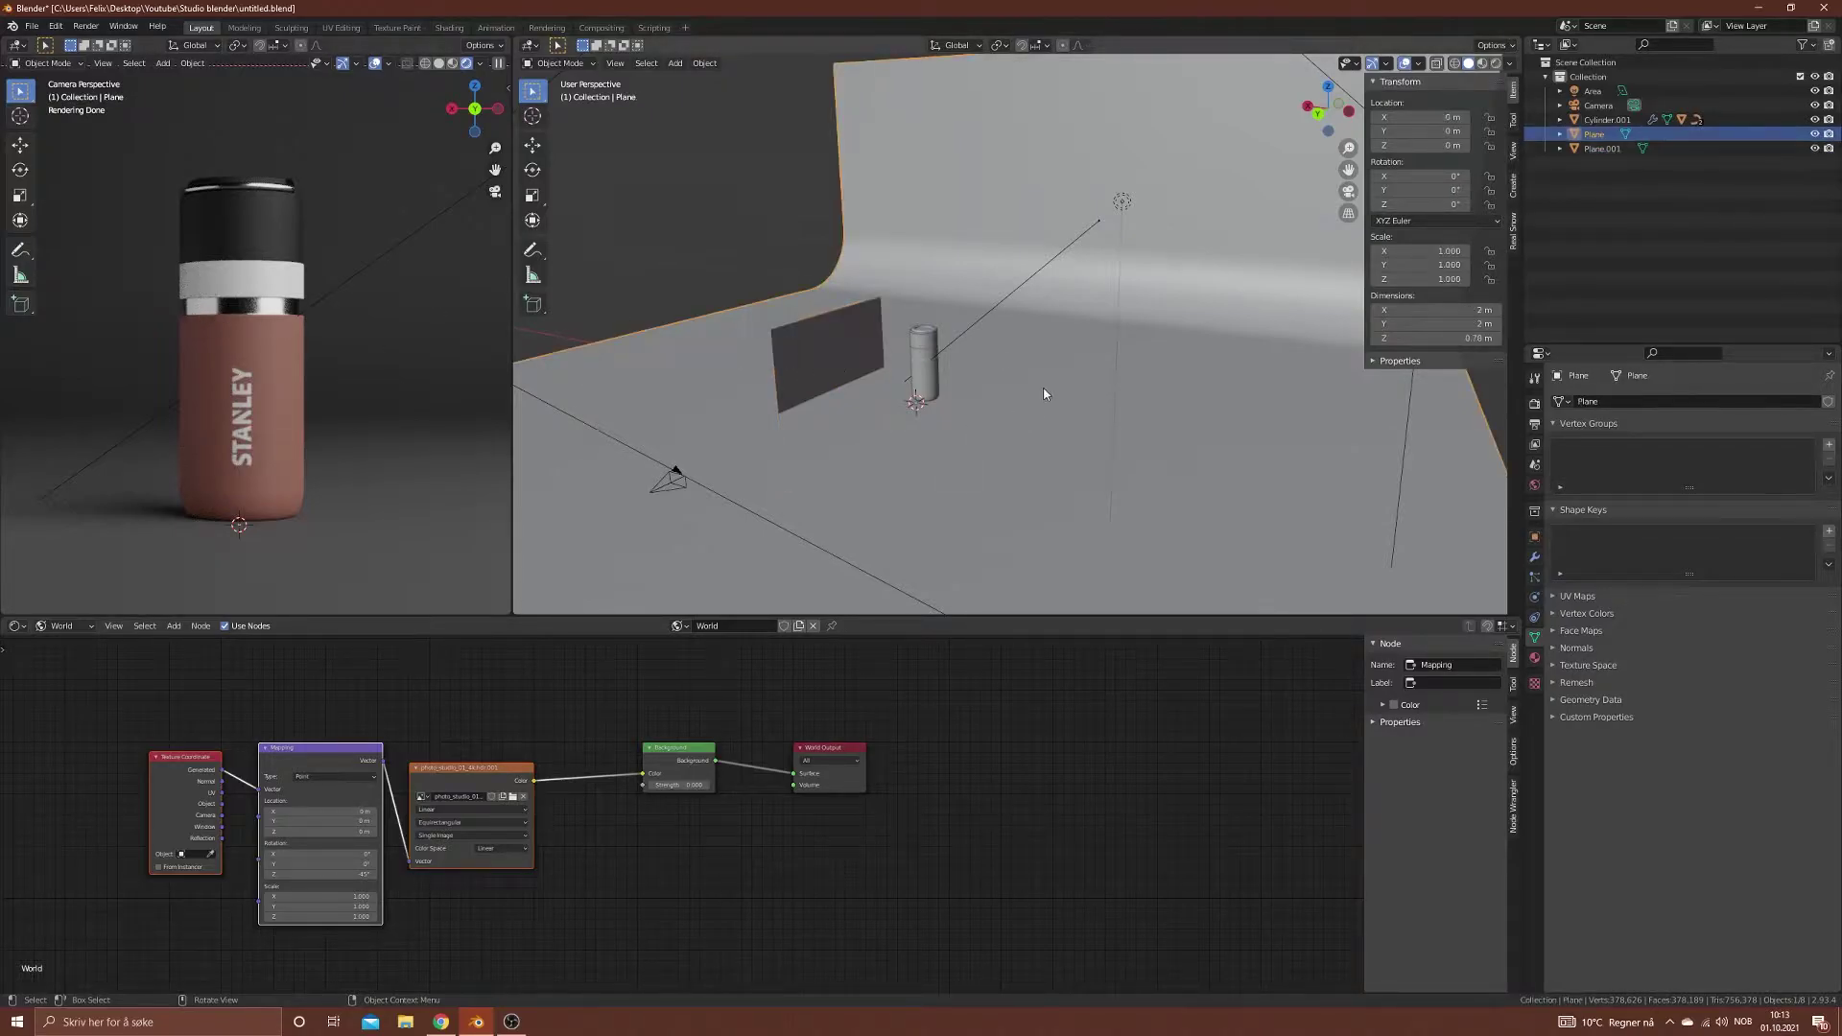
key("shift+a")
mouse_move(1002, 388)
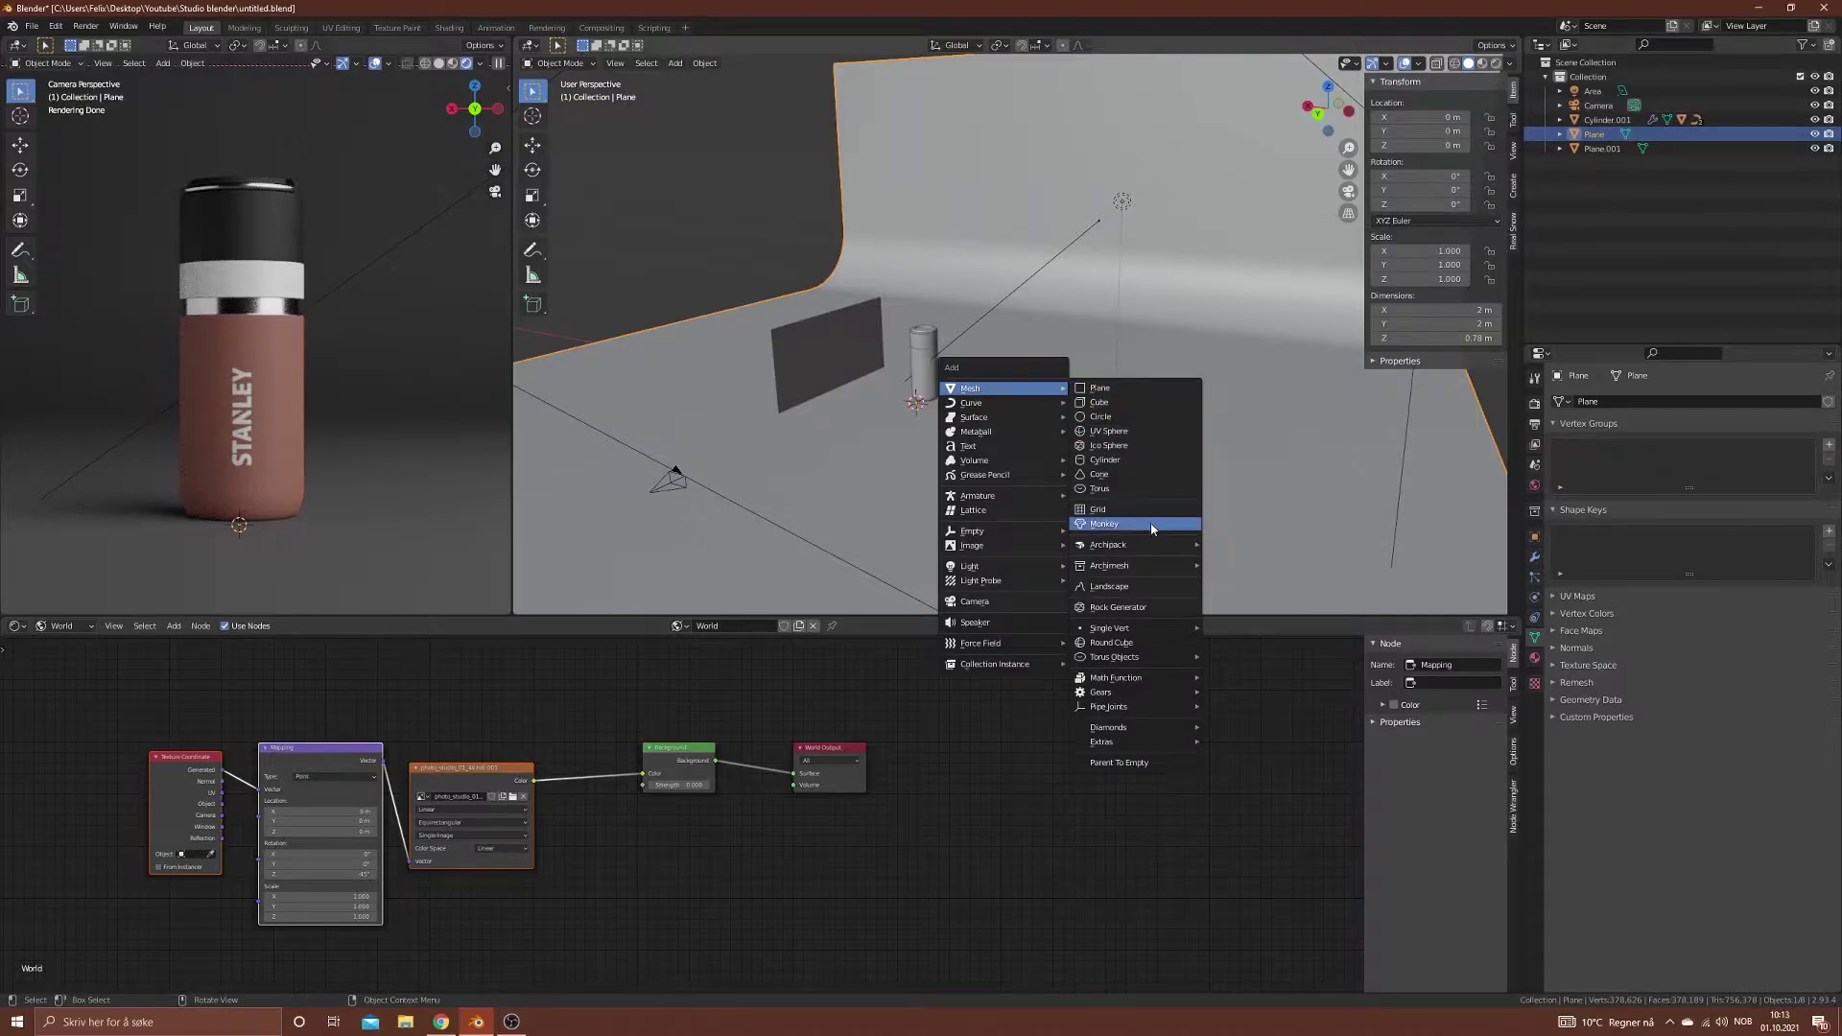
mouse_move(1017, 566)
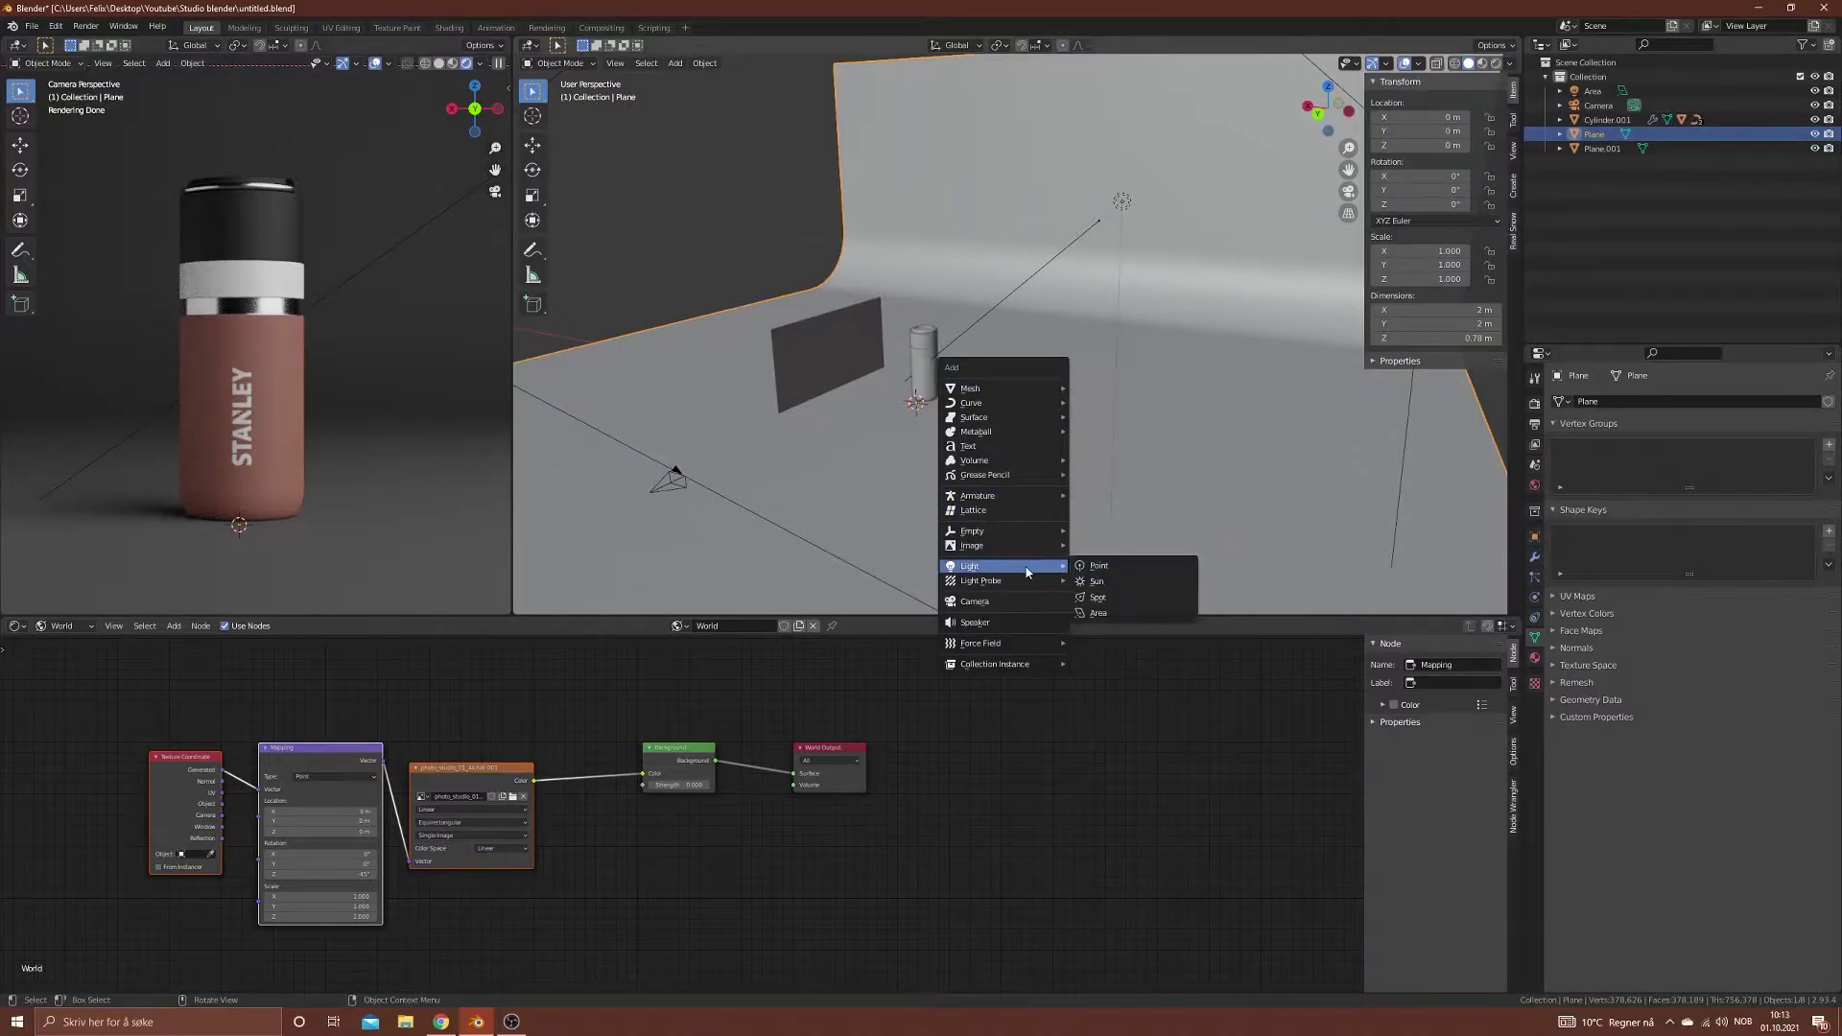
left_click(1098, 566)
Step: Move the point light along Y and raise it to 0.115 m
scroll(961, 389, "up", 4)
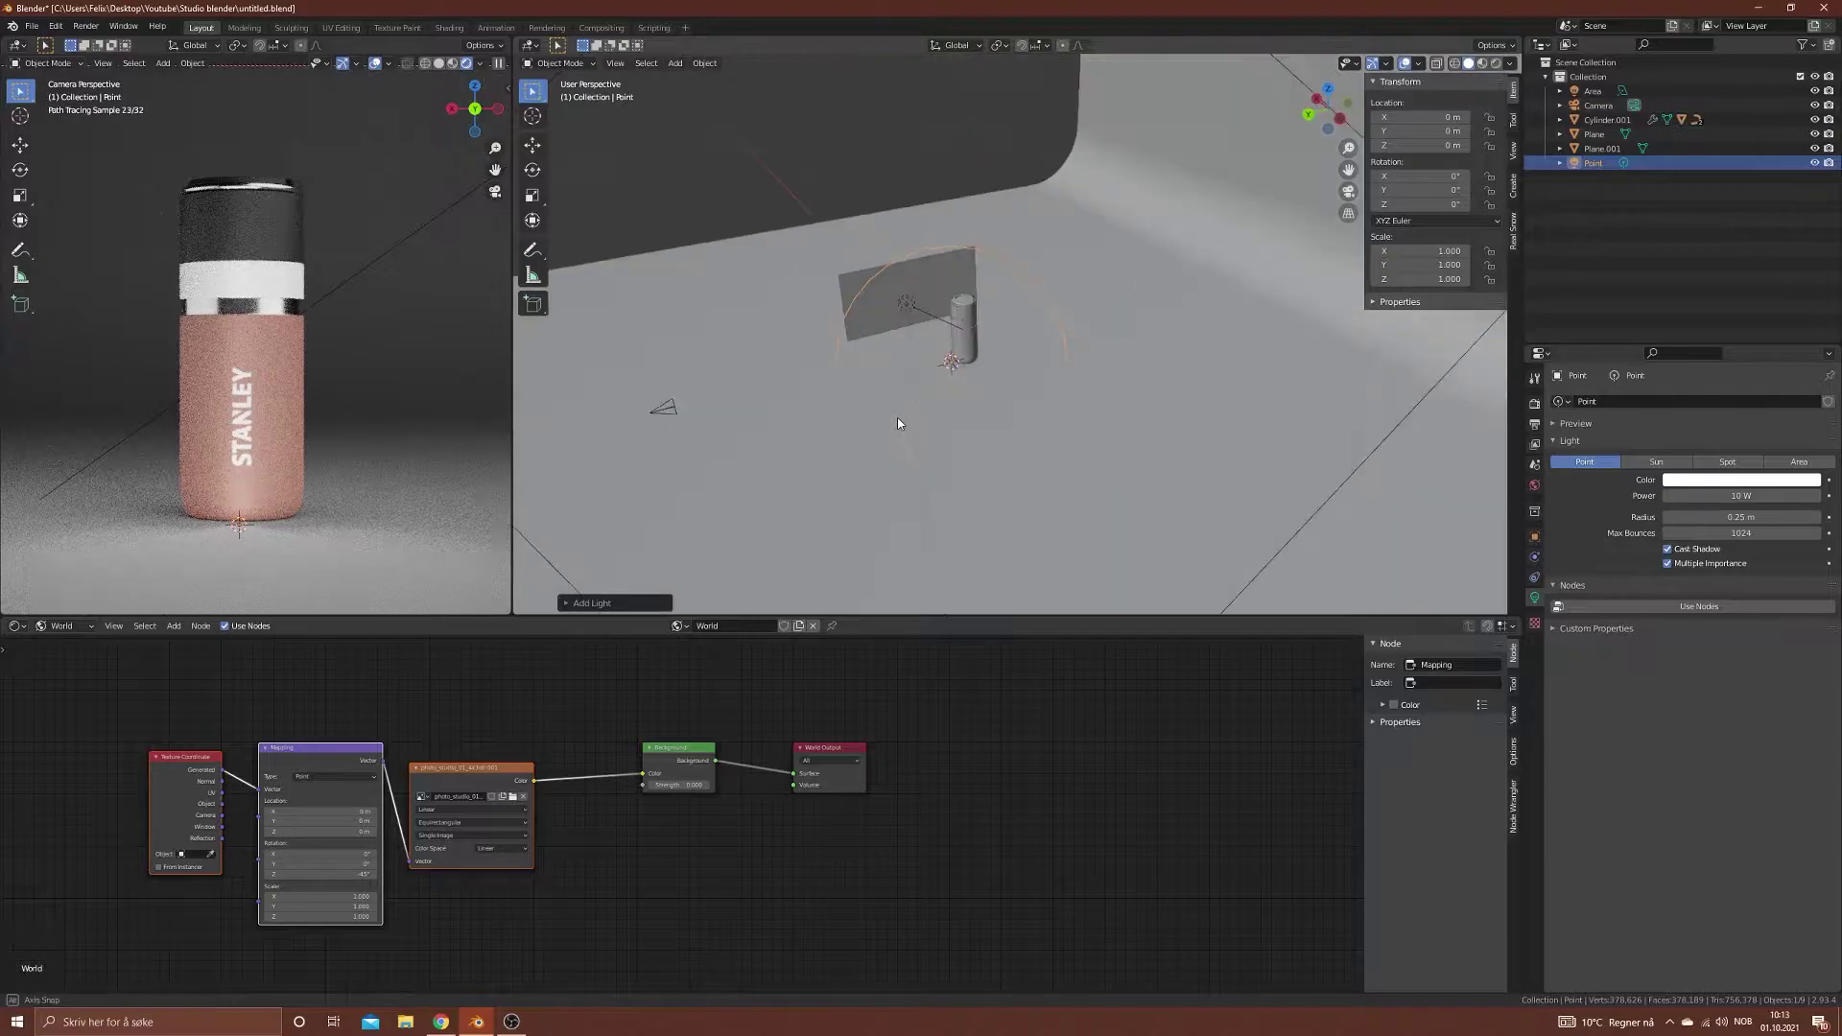
key("g")
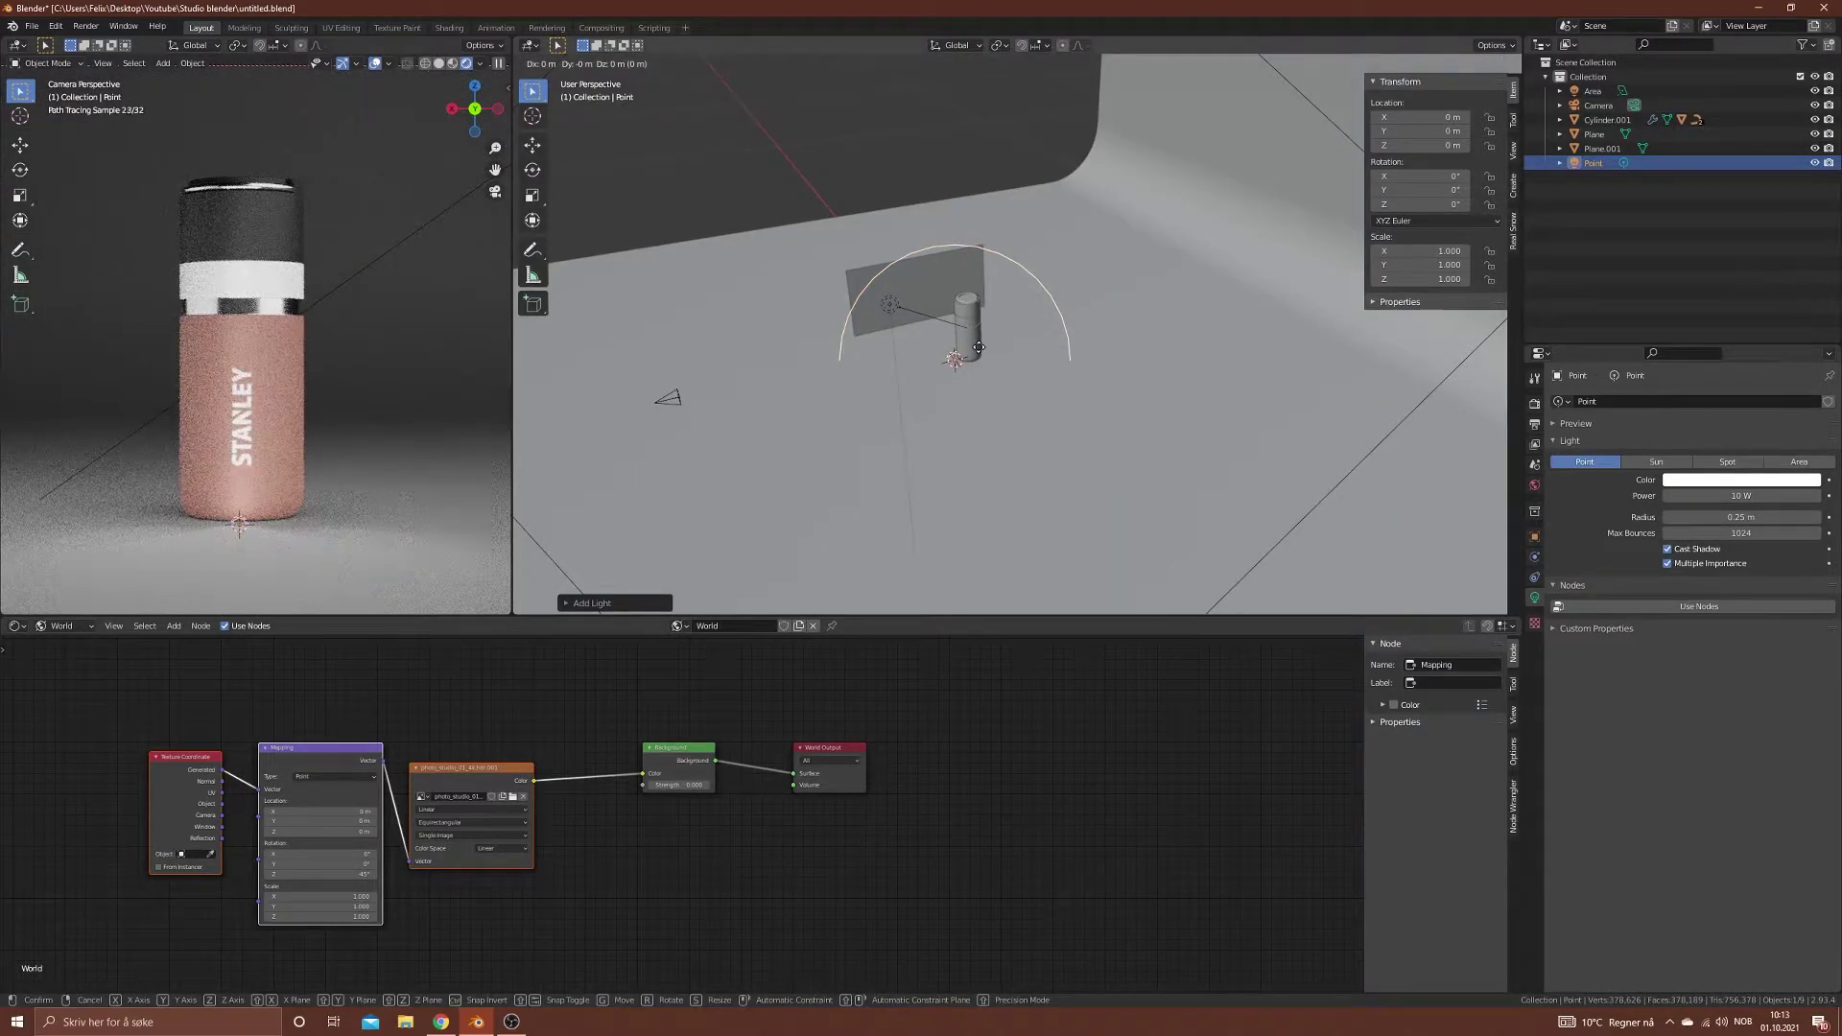
key("y")
left_click(1161, 326)
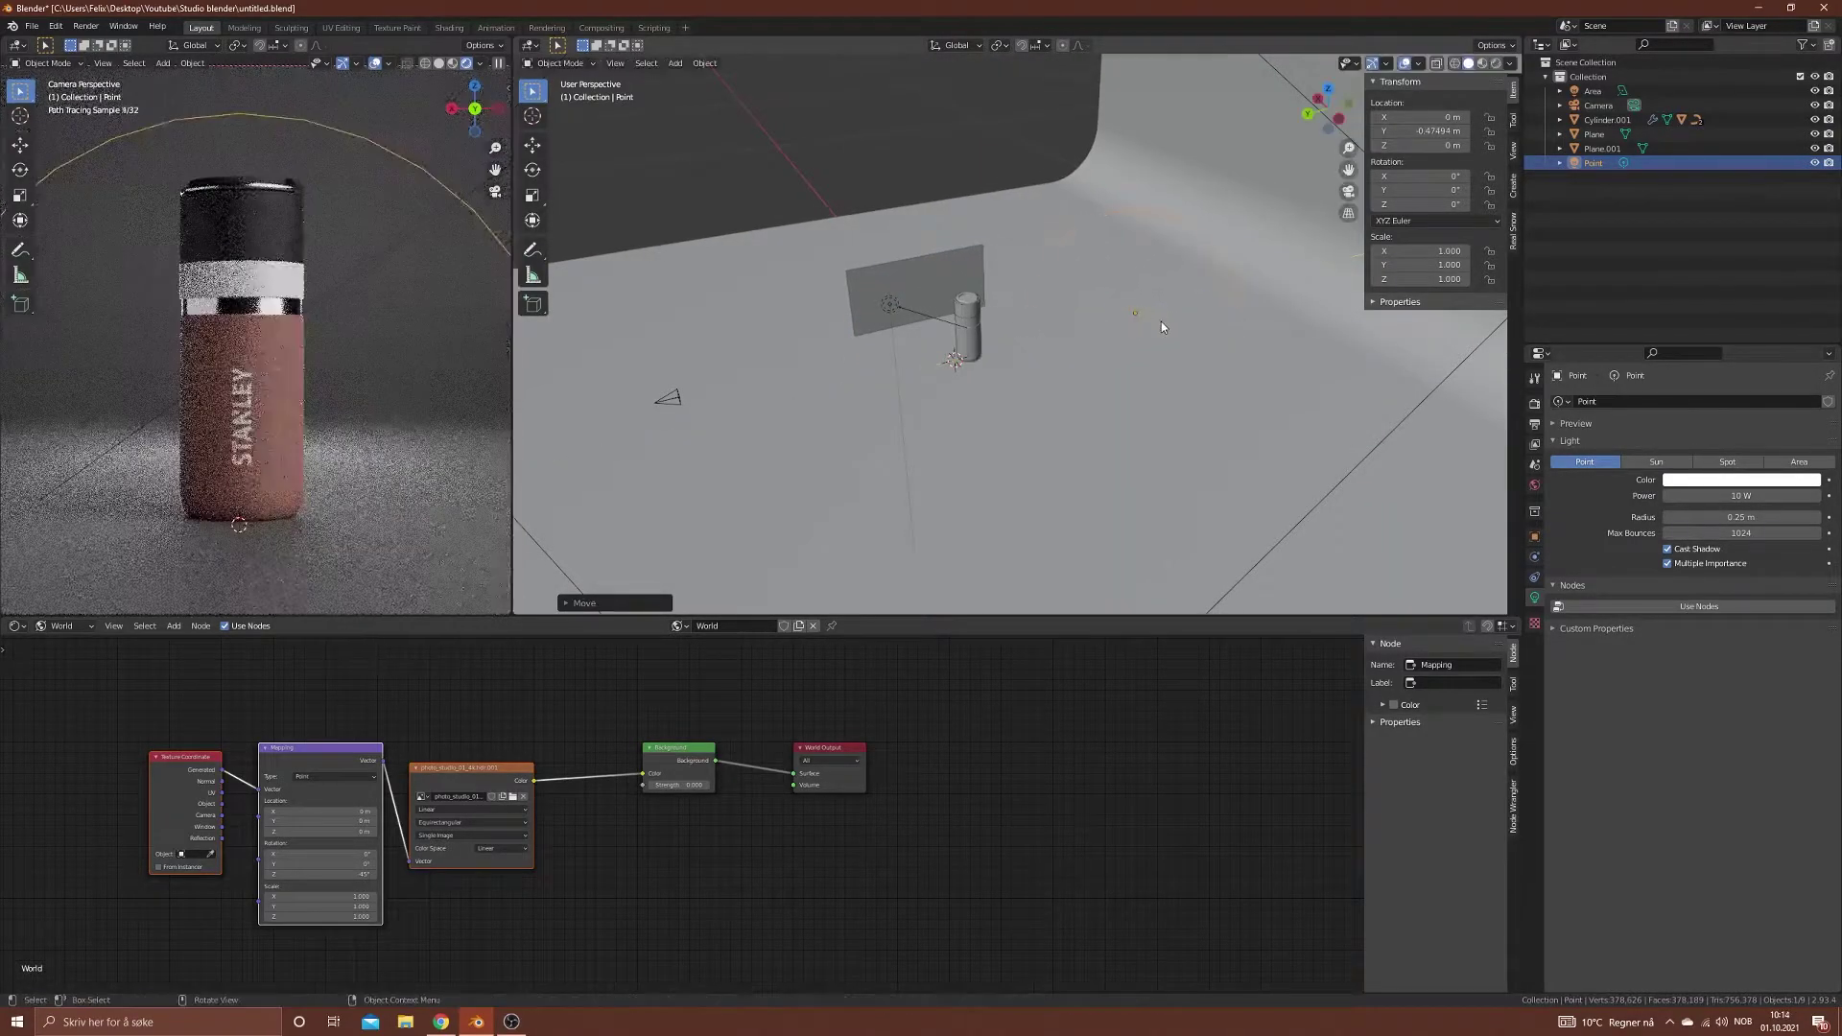
key("g")
key("z")
left_click(1153, 276)
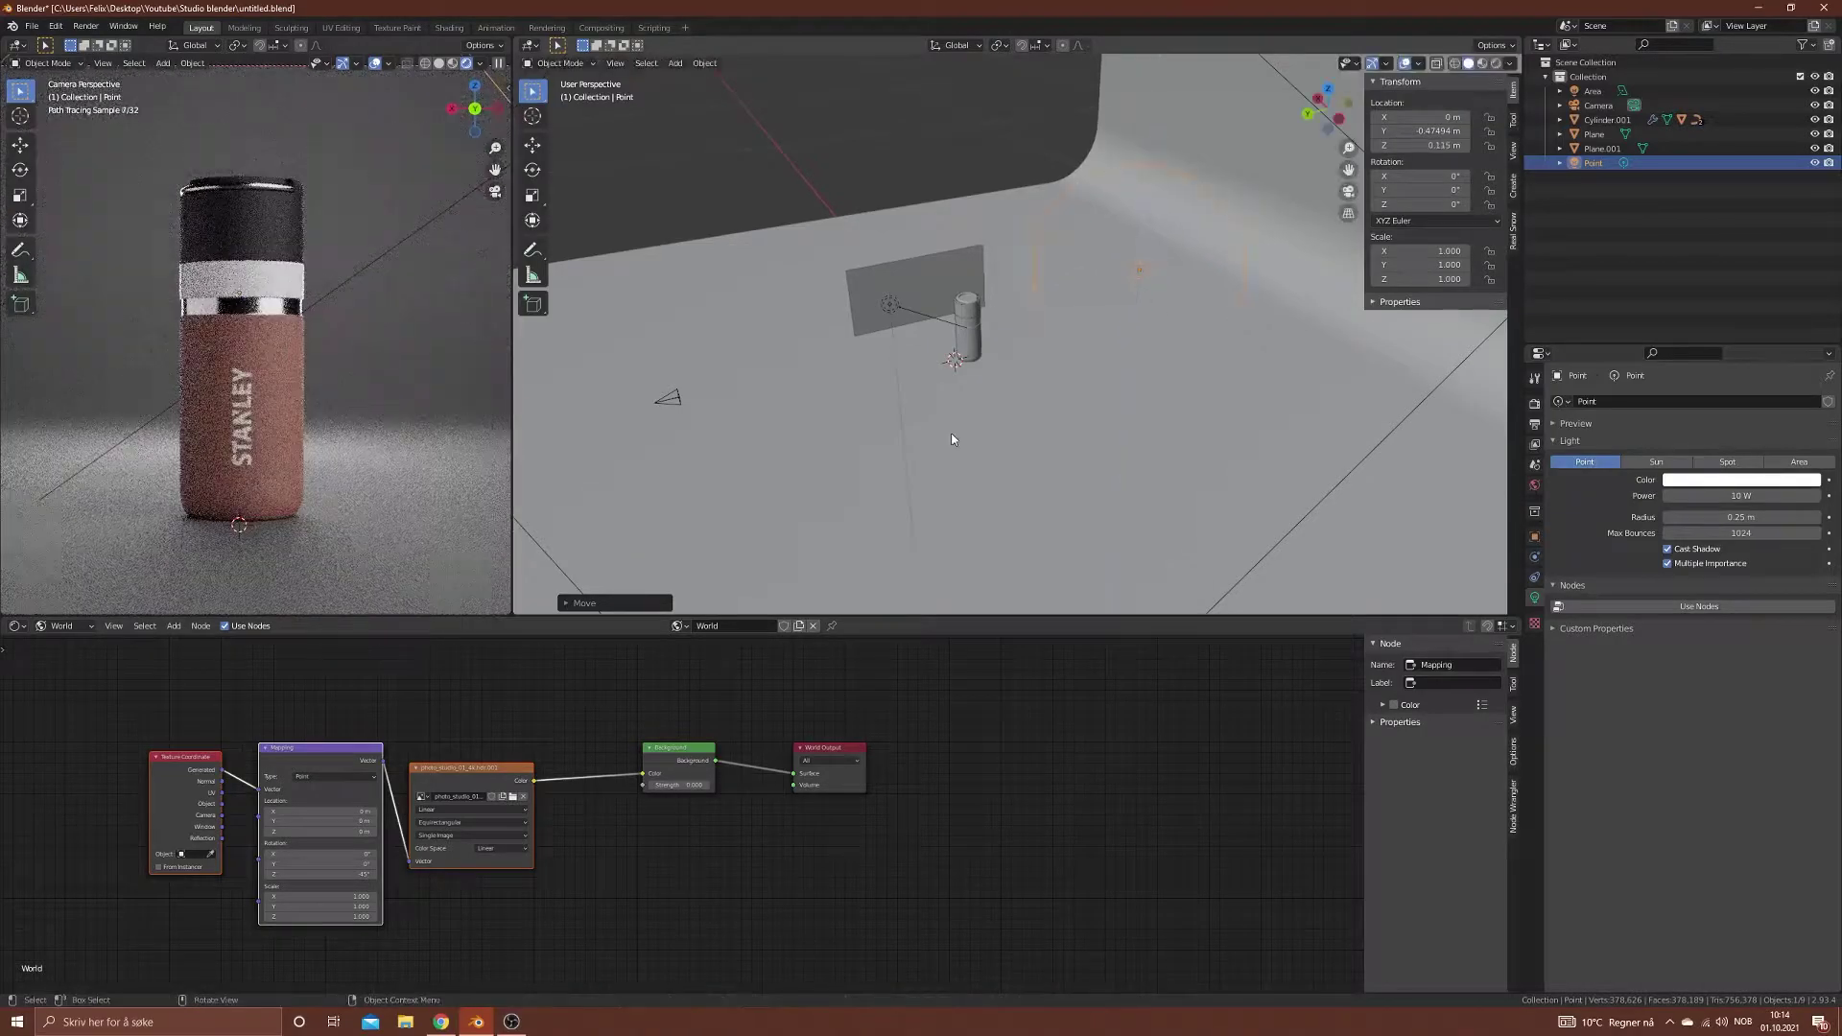
scroll(249, 326, "up", 5)
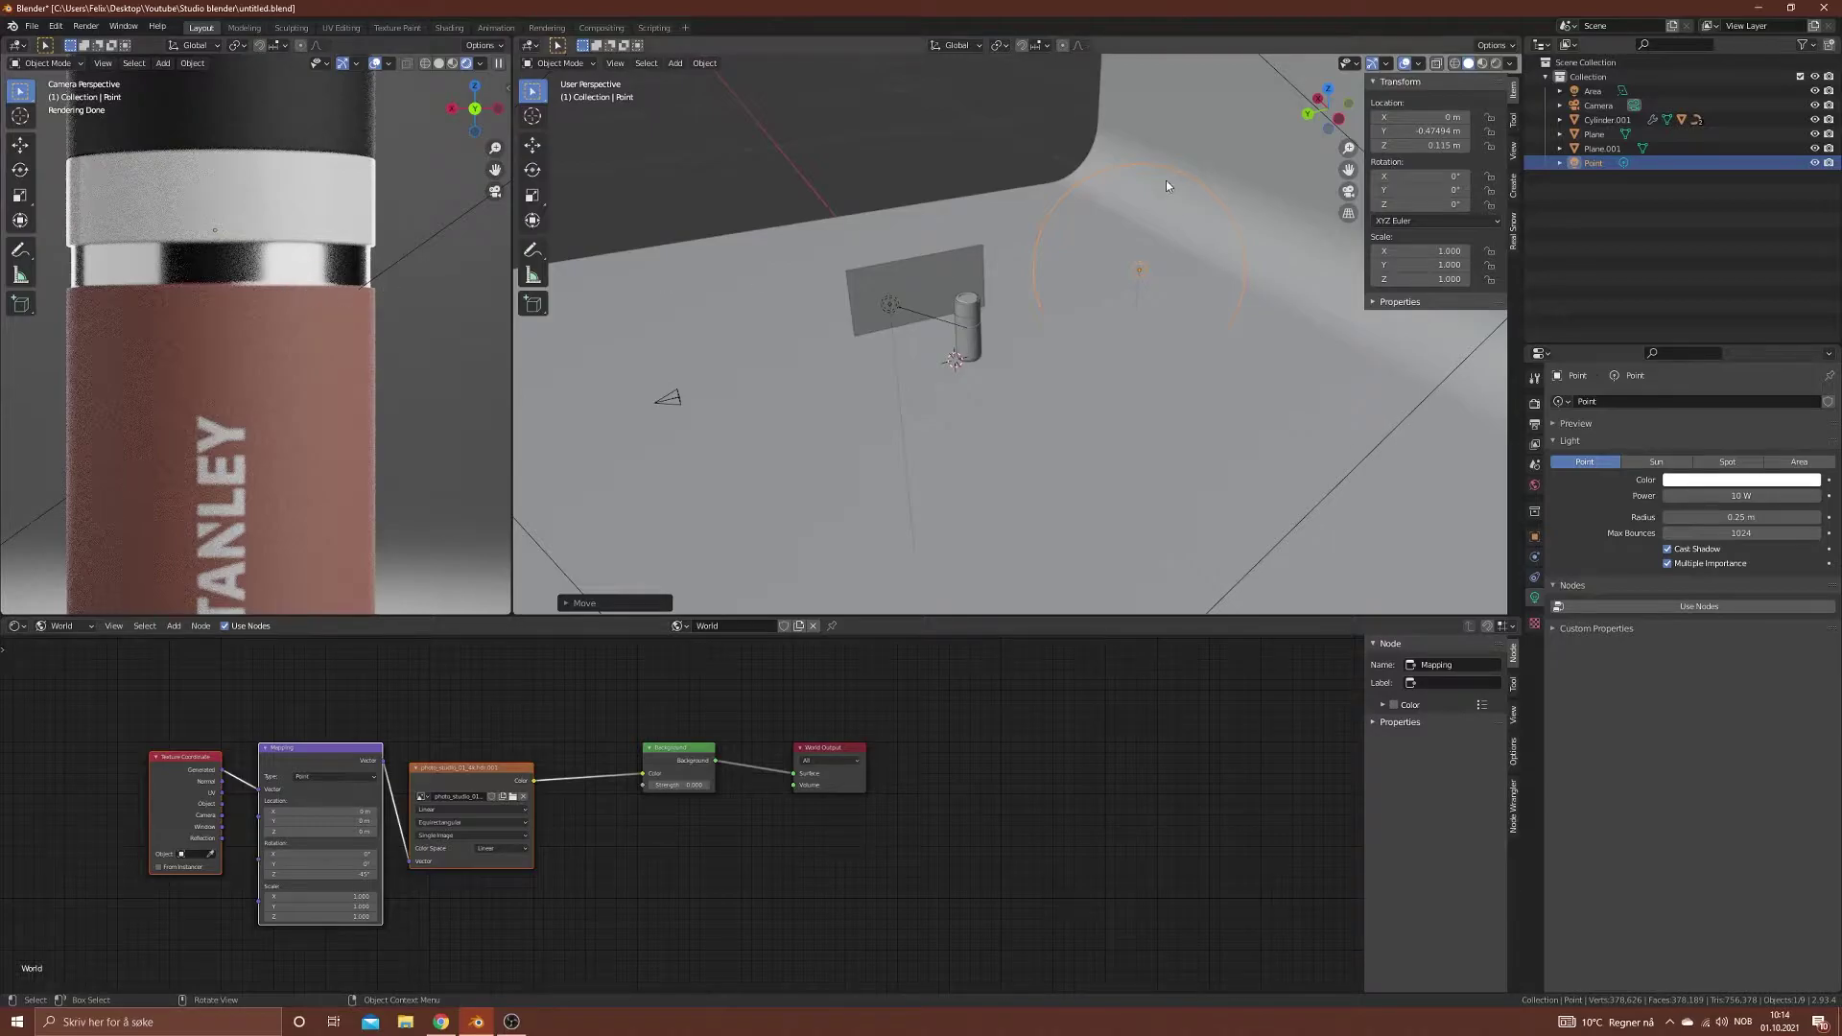
Step: Set the point light's power to 10 W and its radius to 0.4 m
left_click(1744, 496)
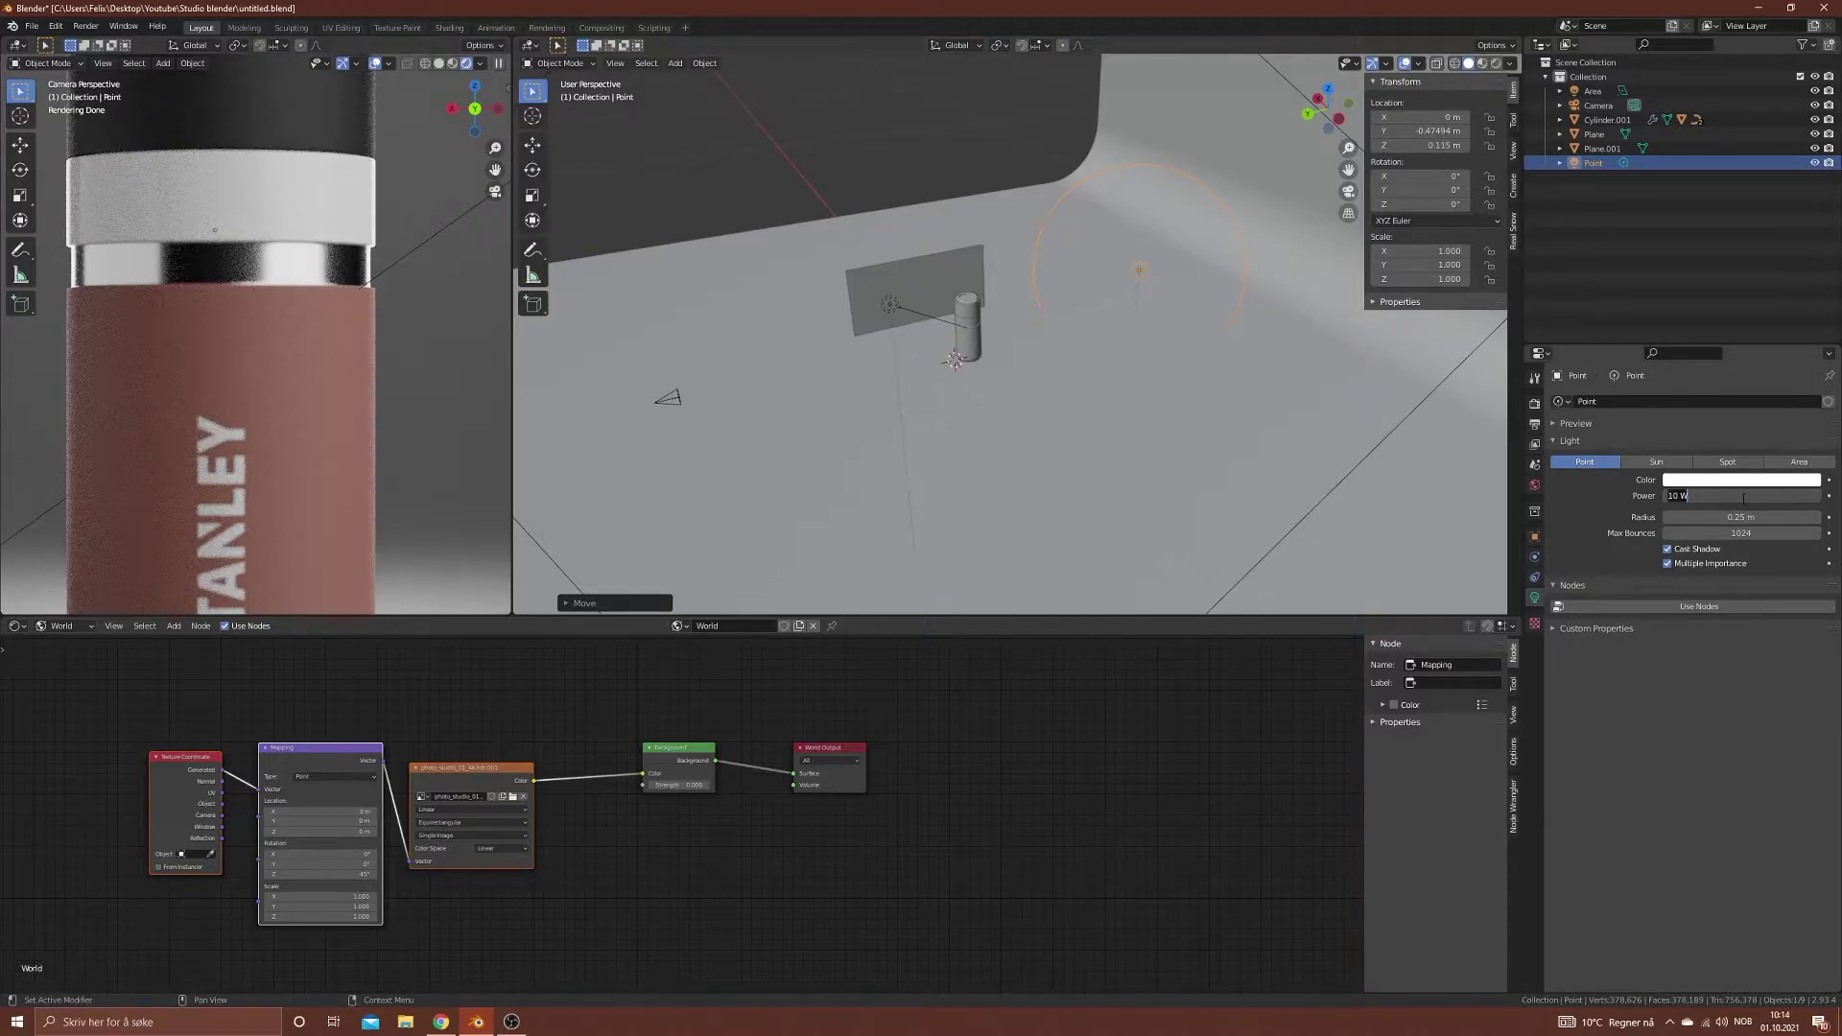
key("Return")
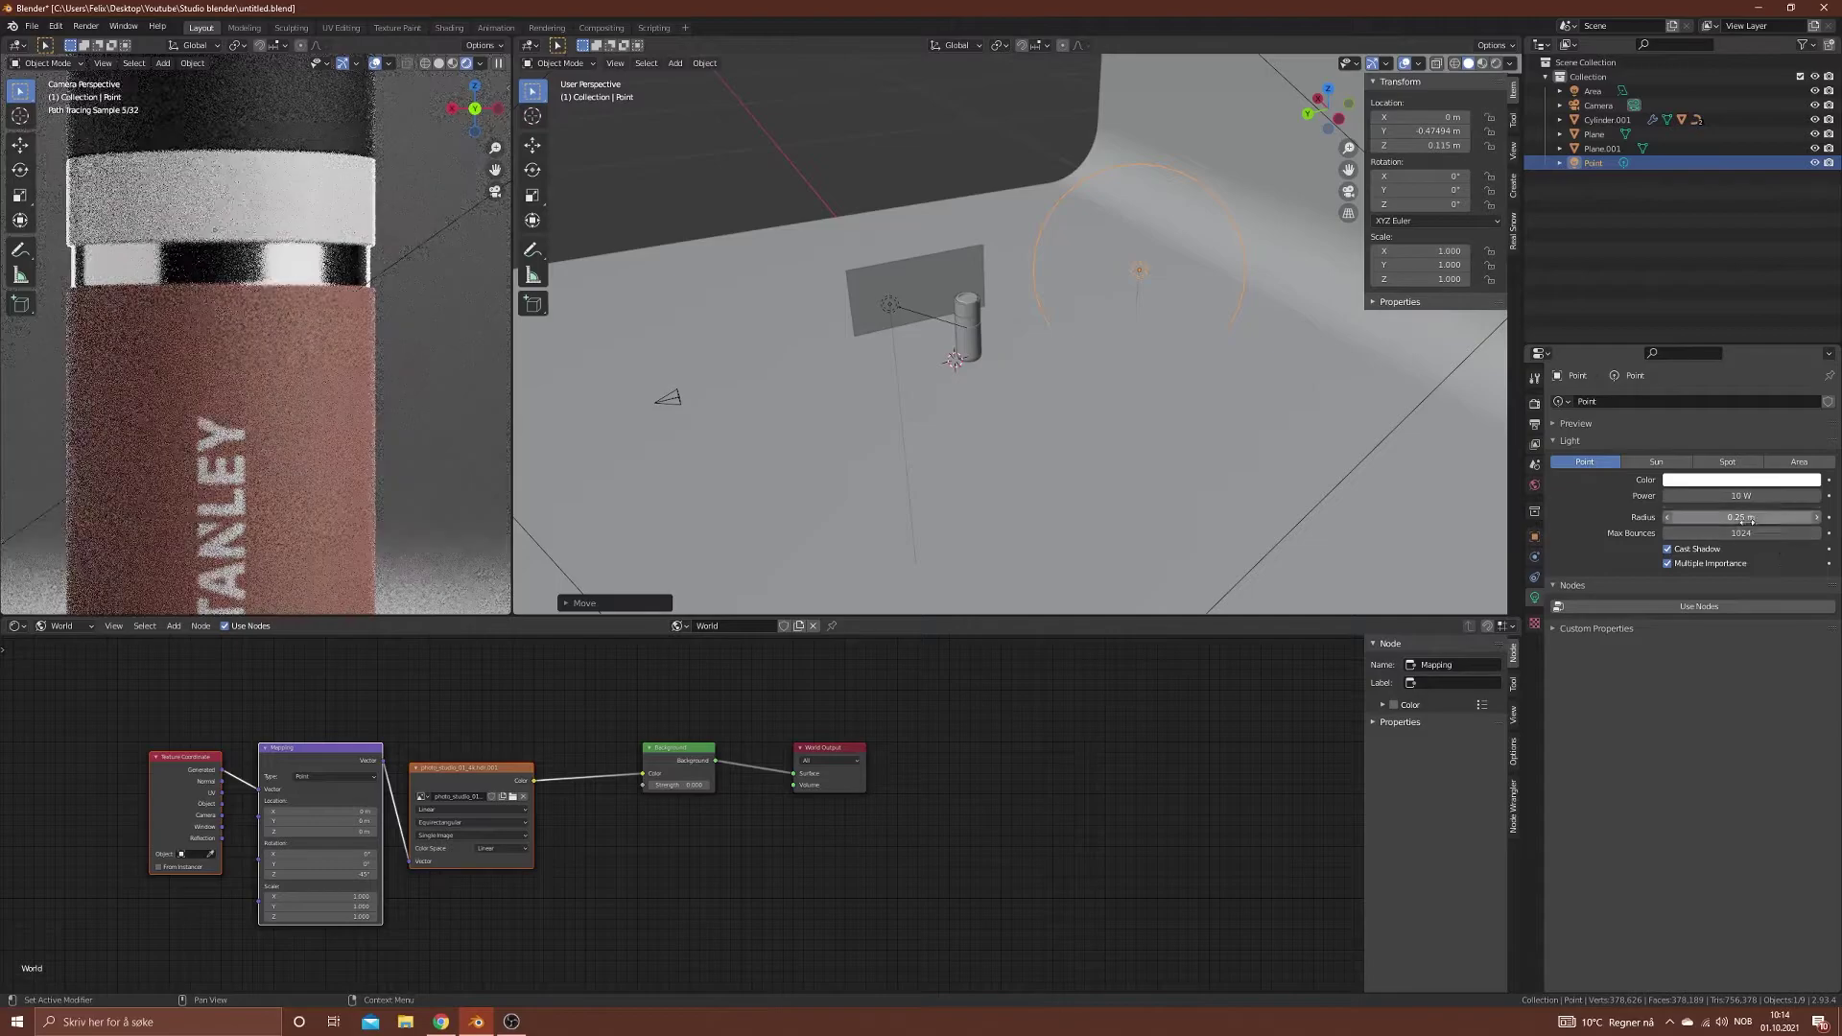
left_click_drag(1726, 517, 1741, 517)
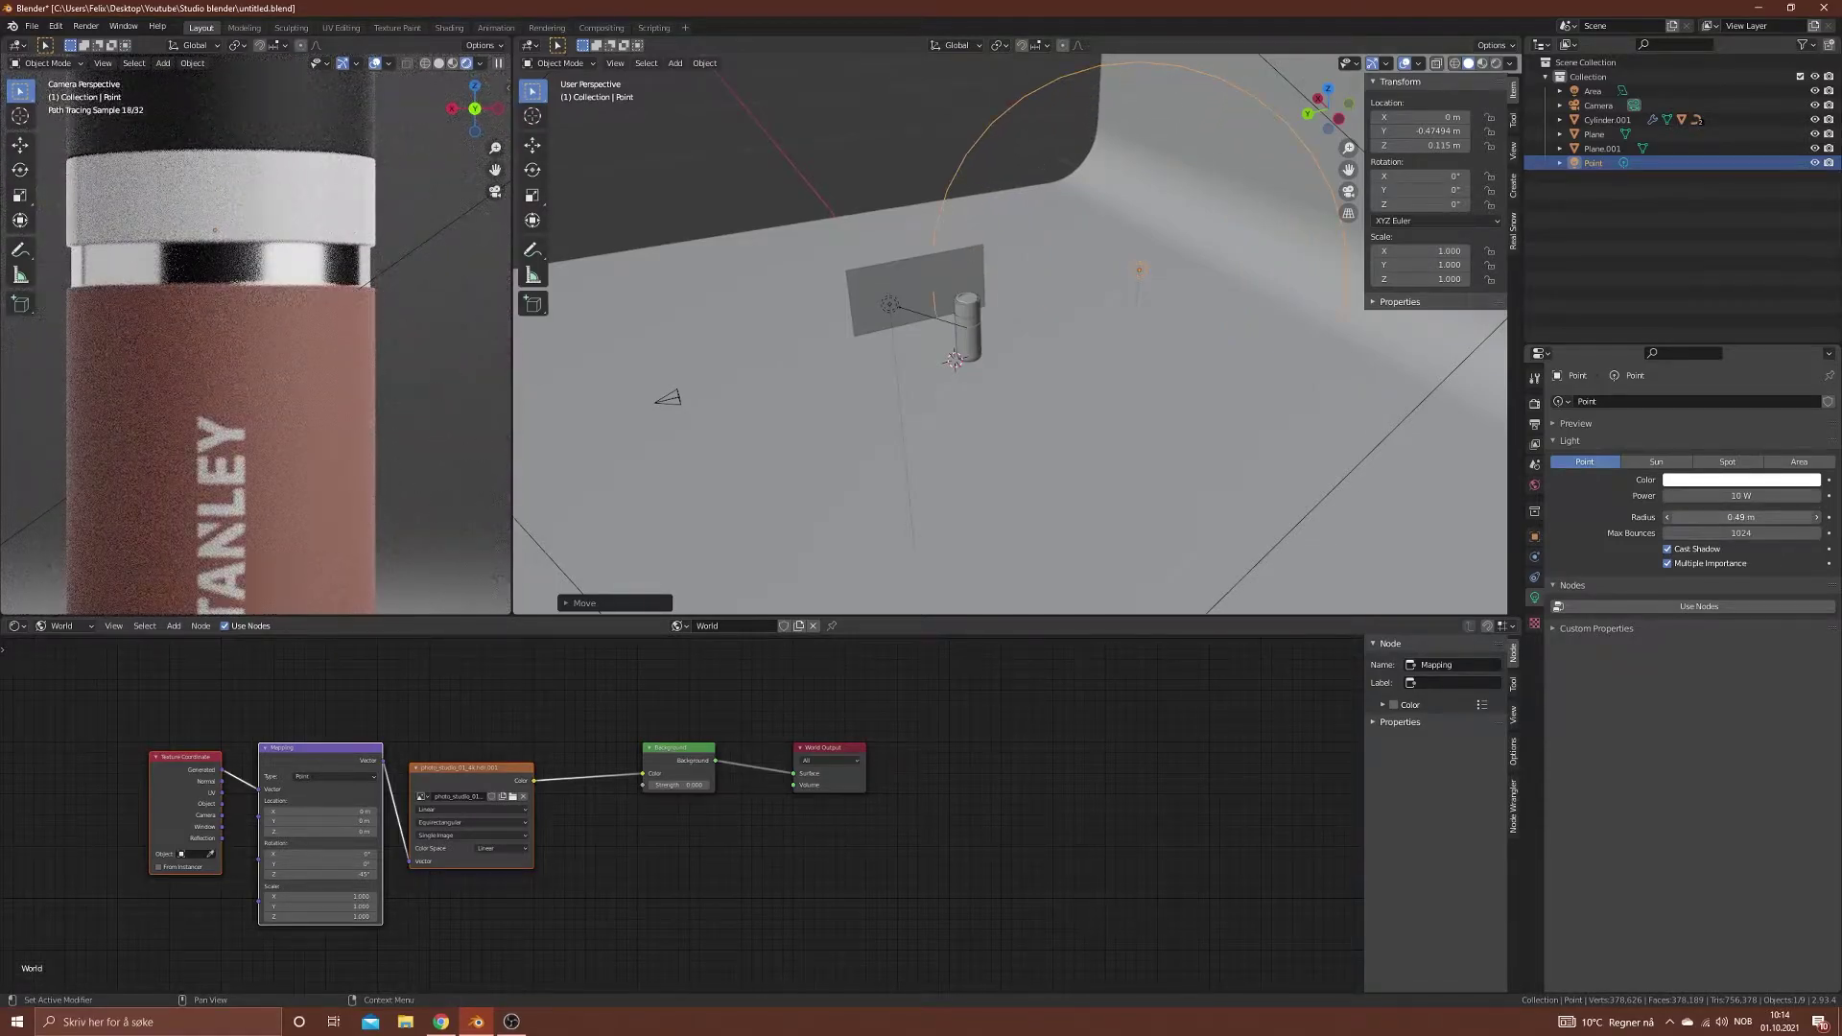
left_click(1742, 517)
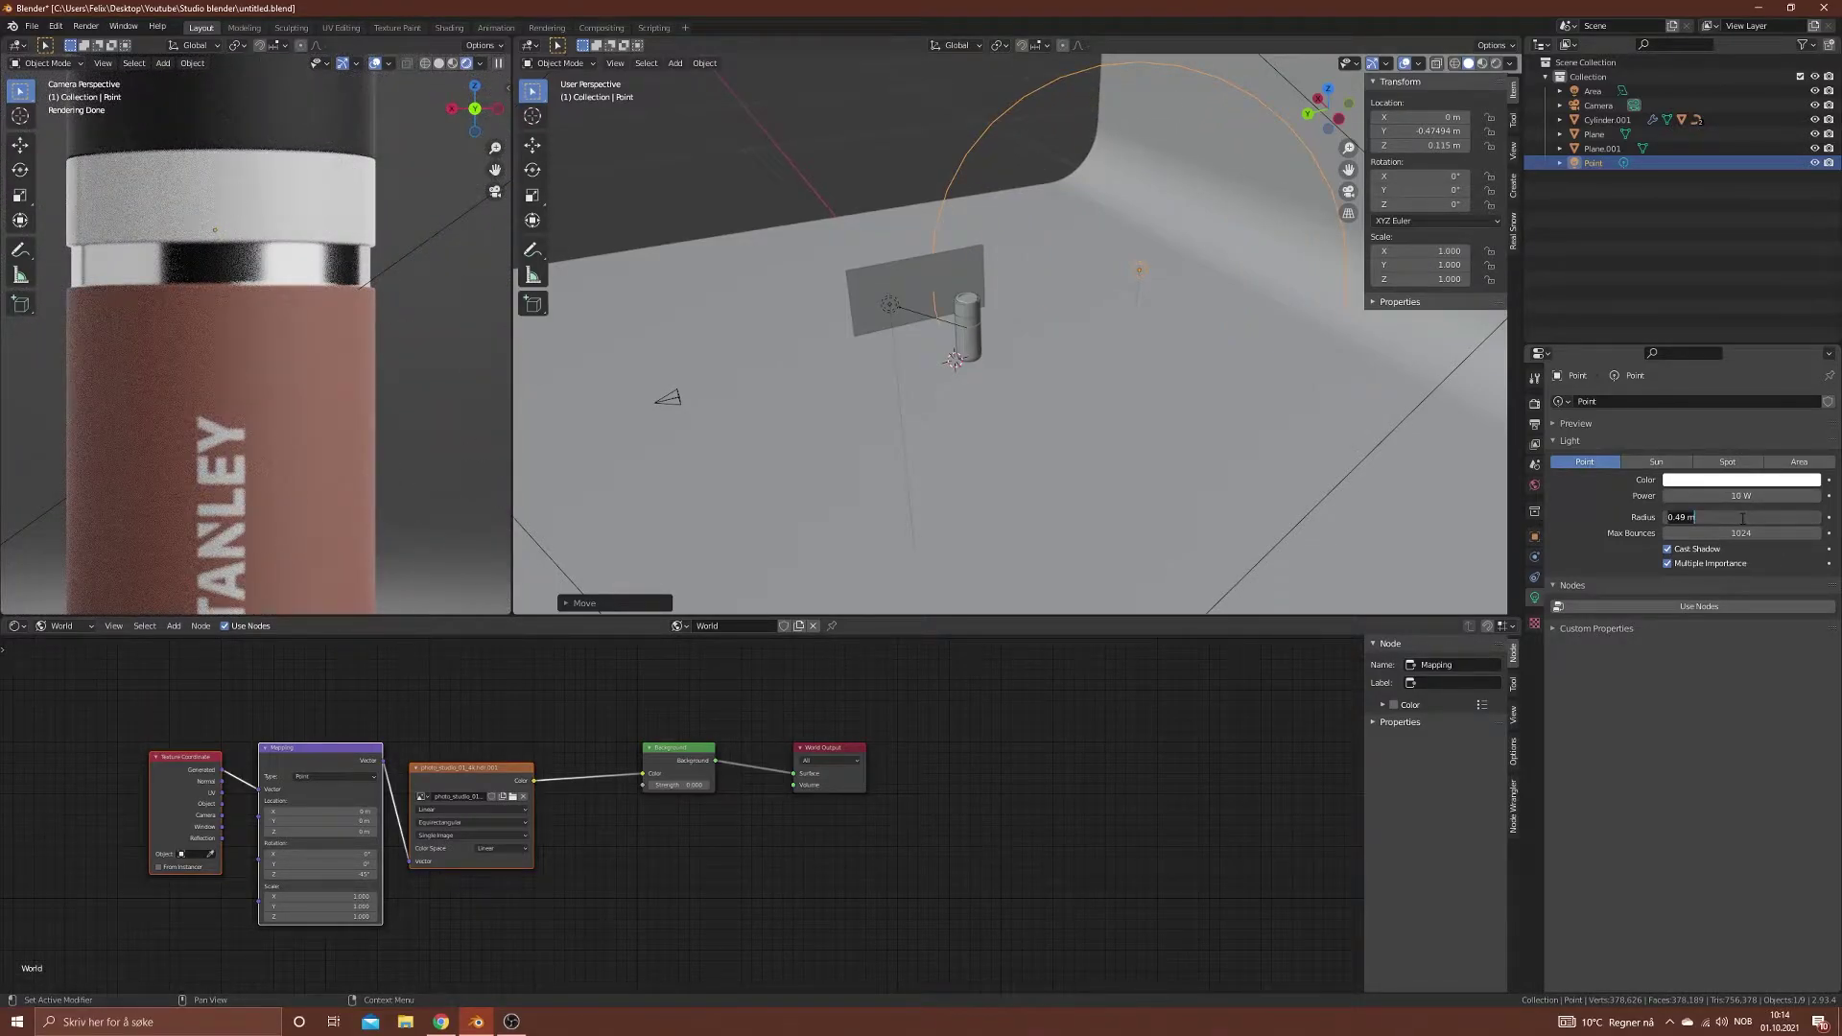
type("0.4")
key("Return")
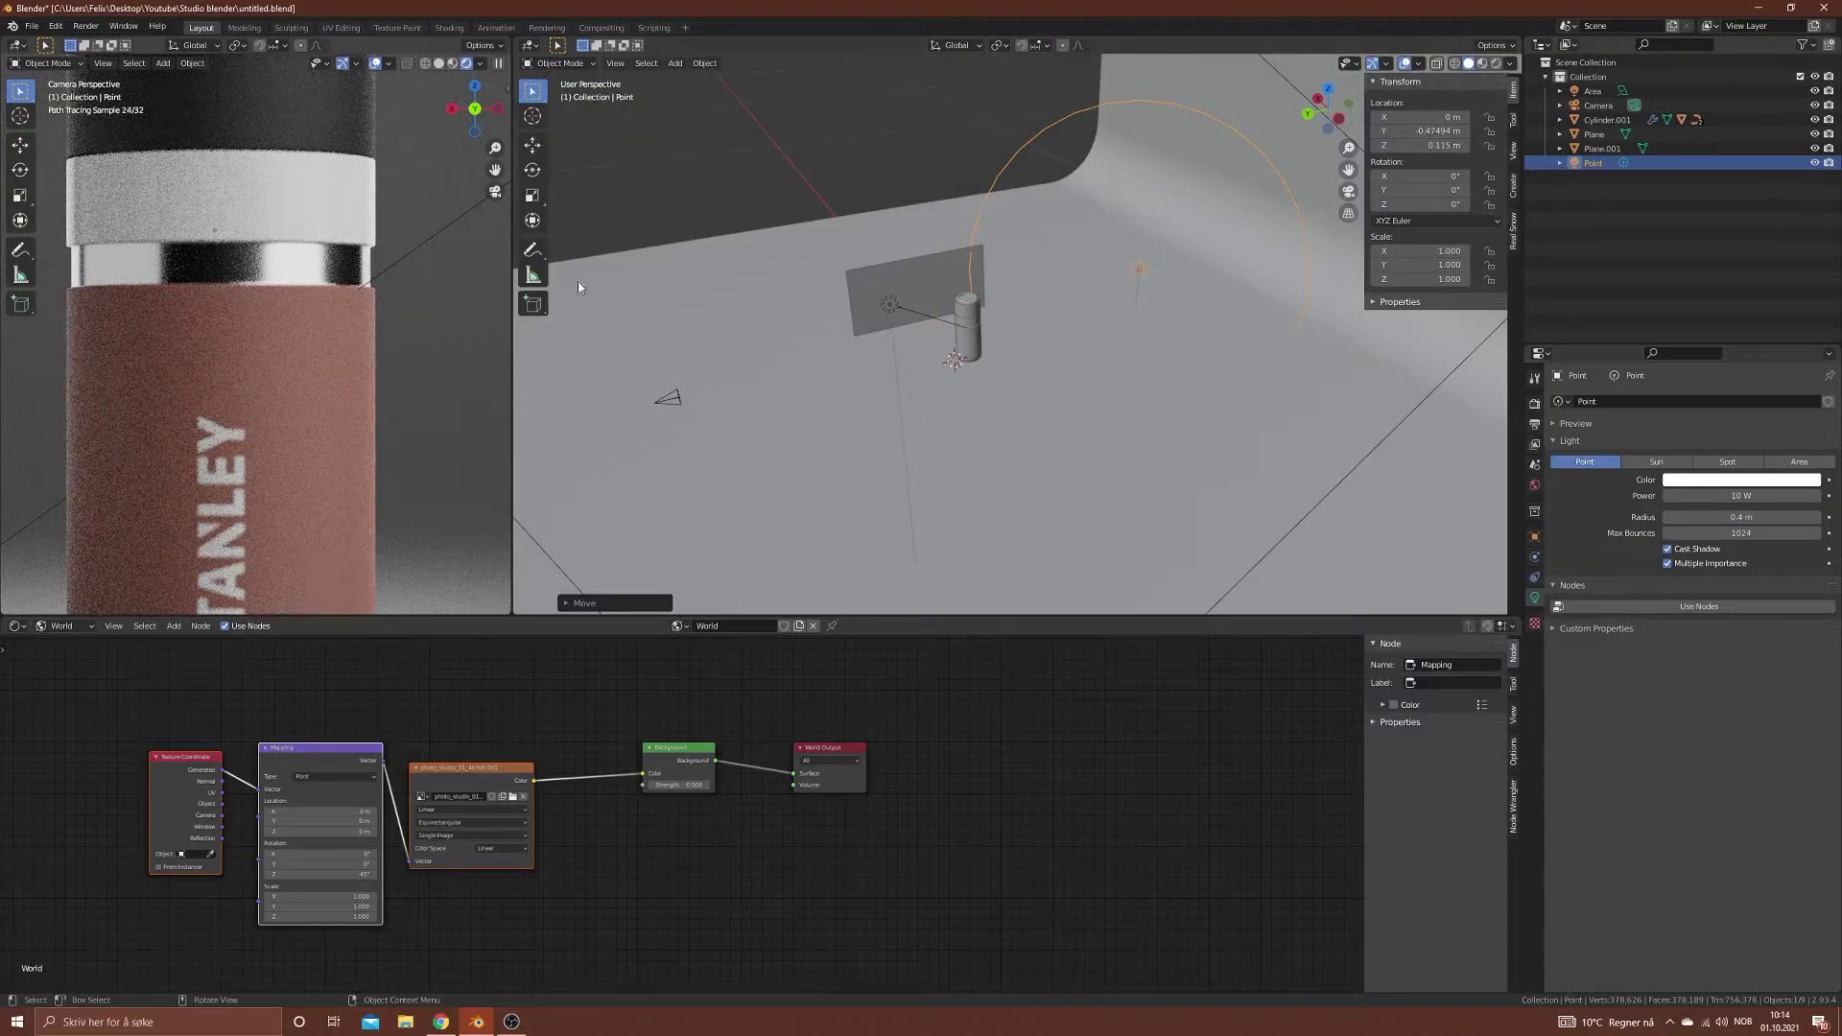
left_click(935, 303)
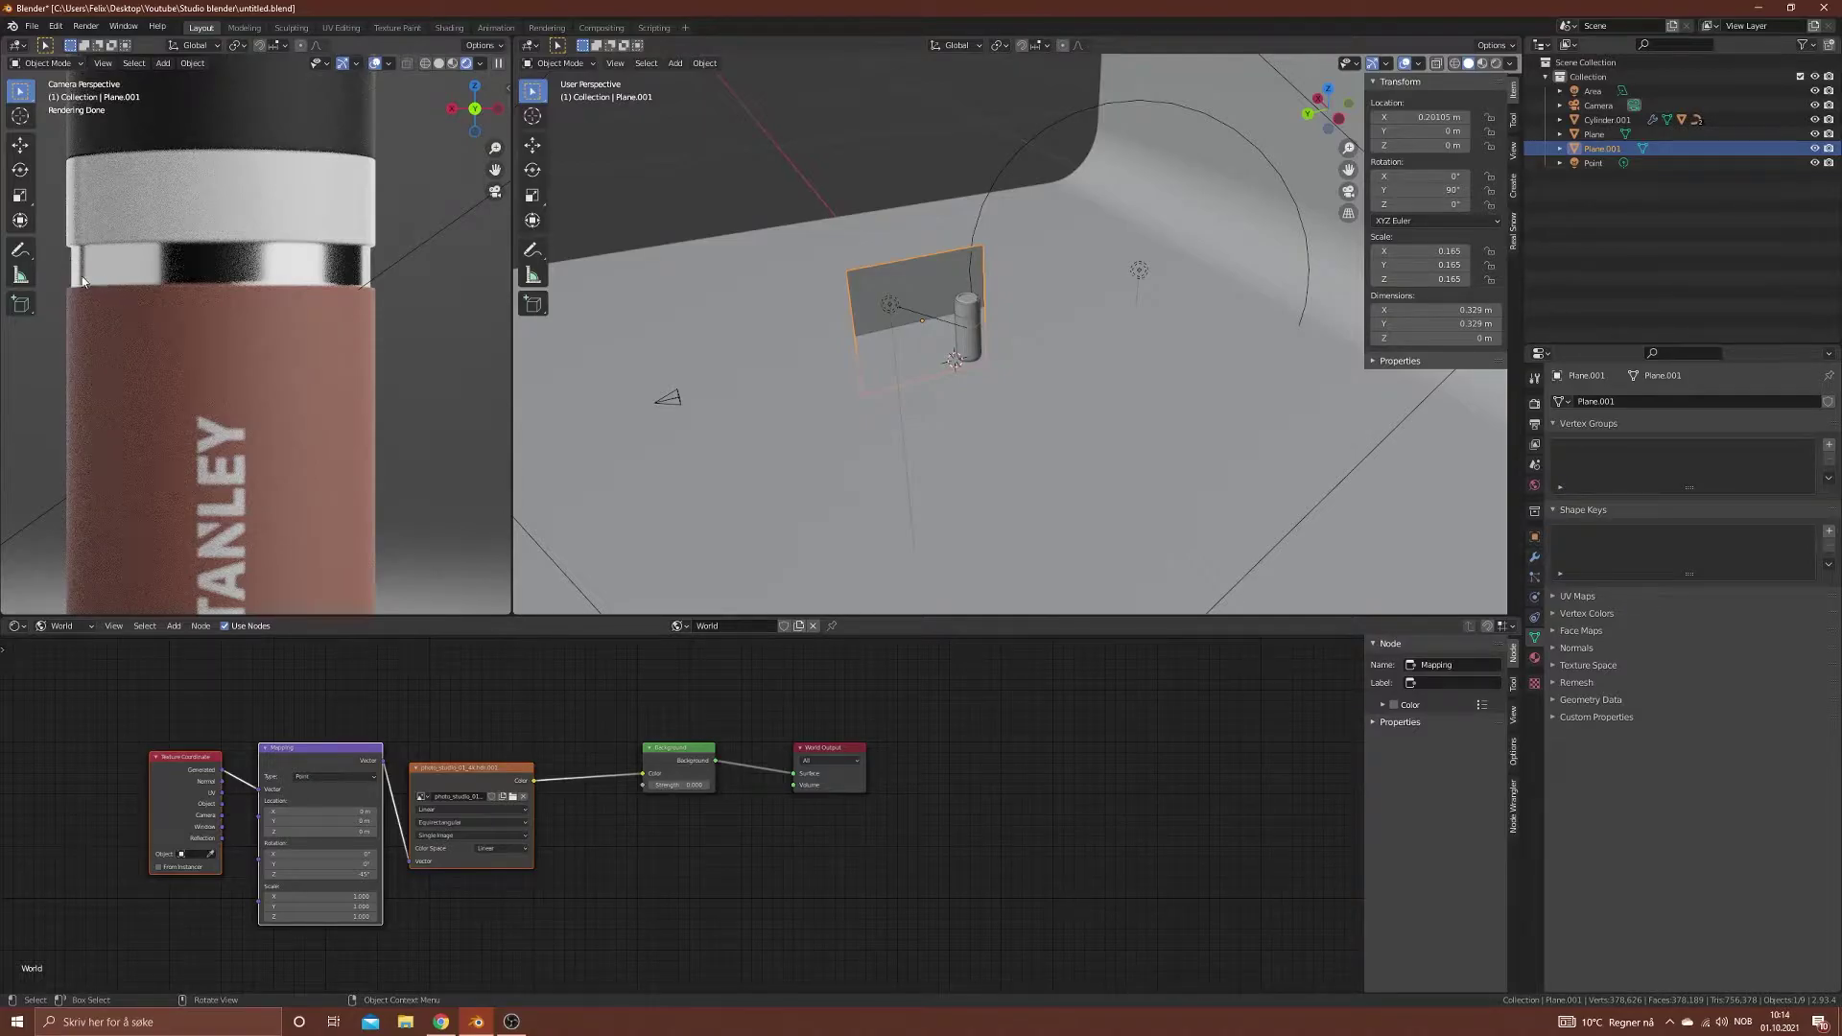
Step: Shift card Plane.001 along Y, scale it to 0.111 on Y, and place it at Y 0.057278 m
key("g")
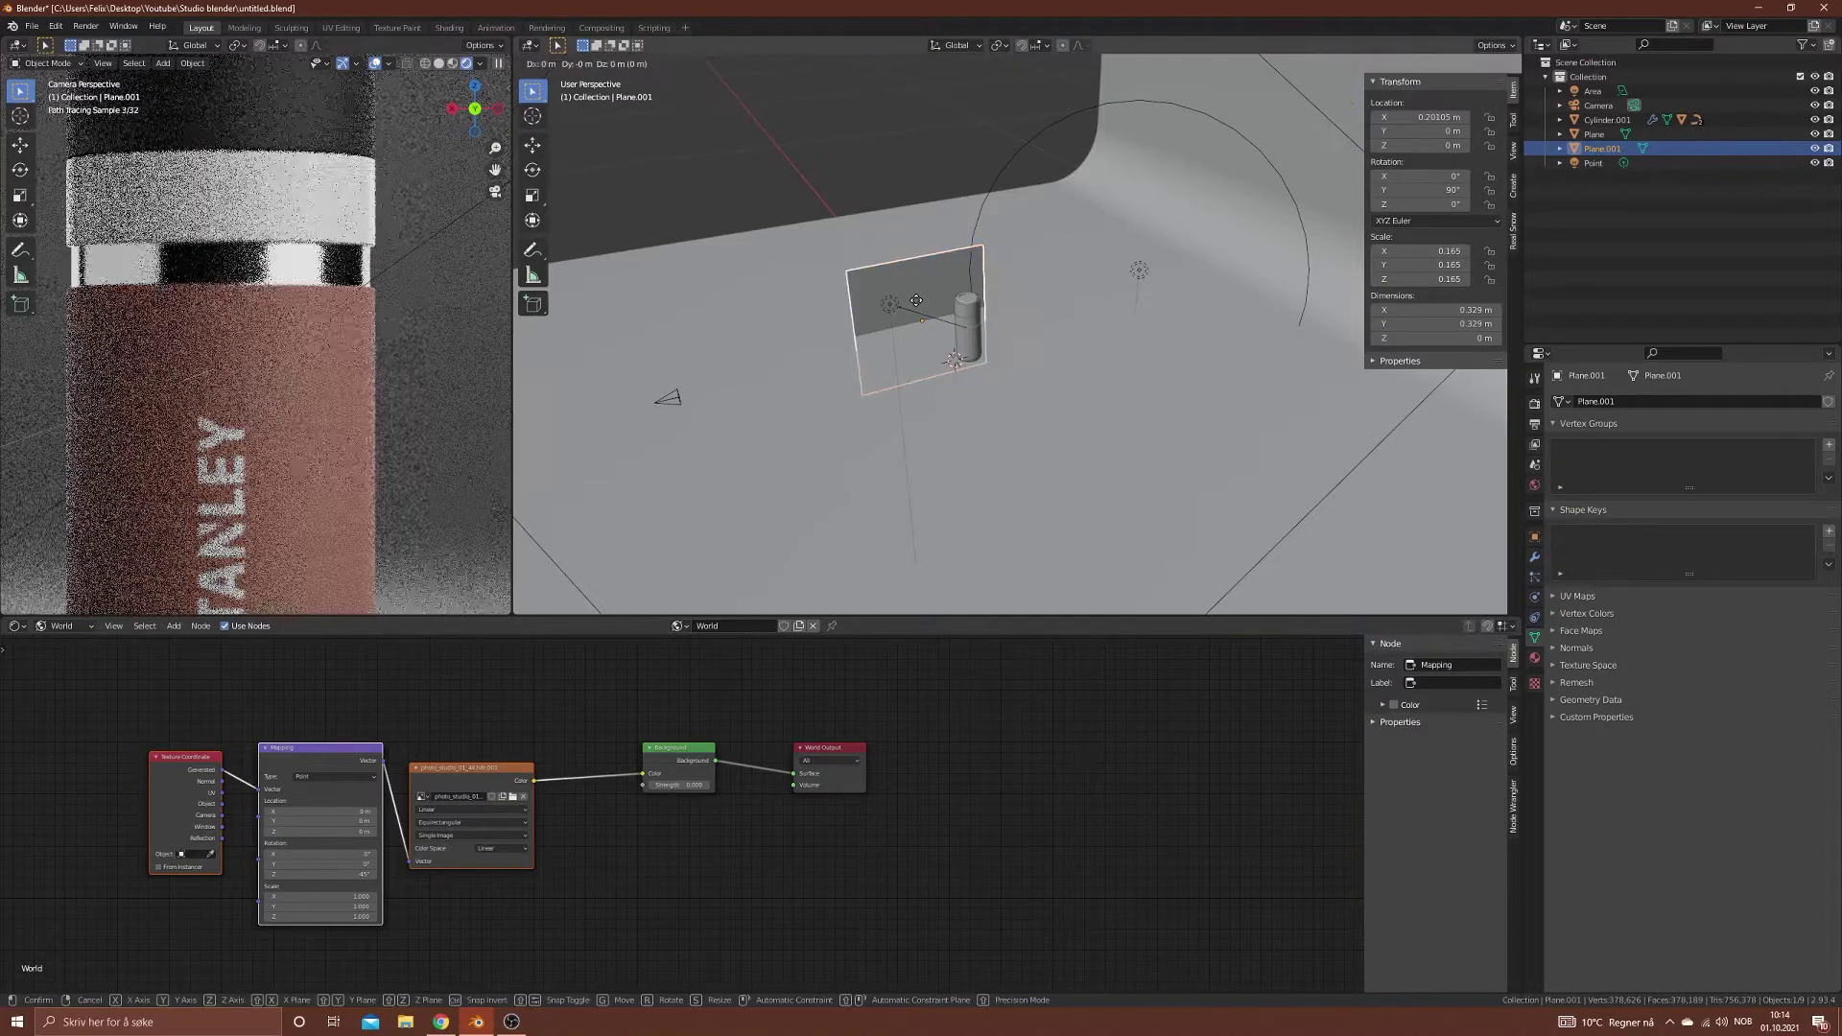
key("y")
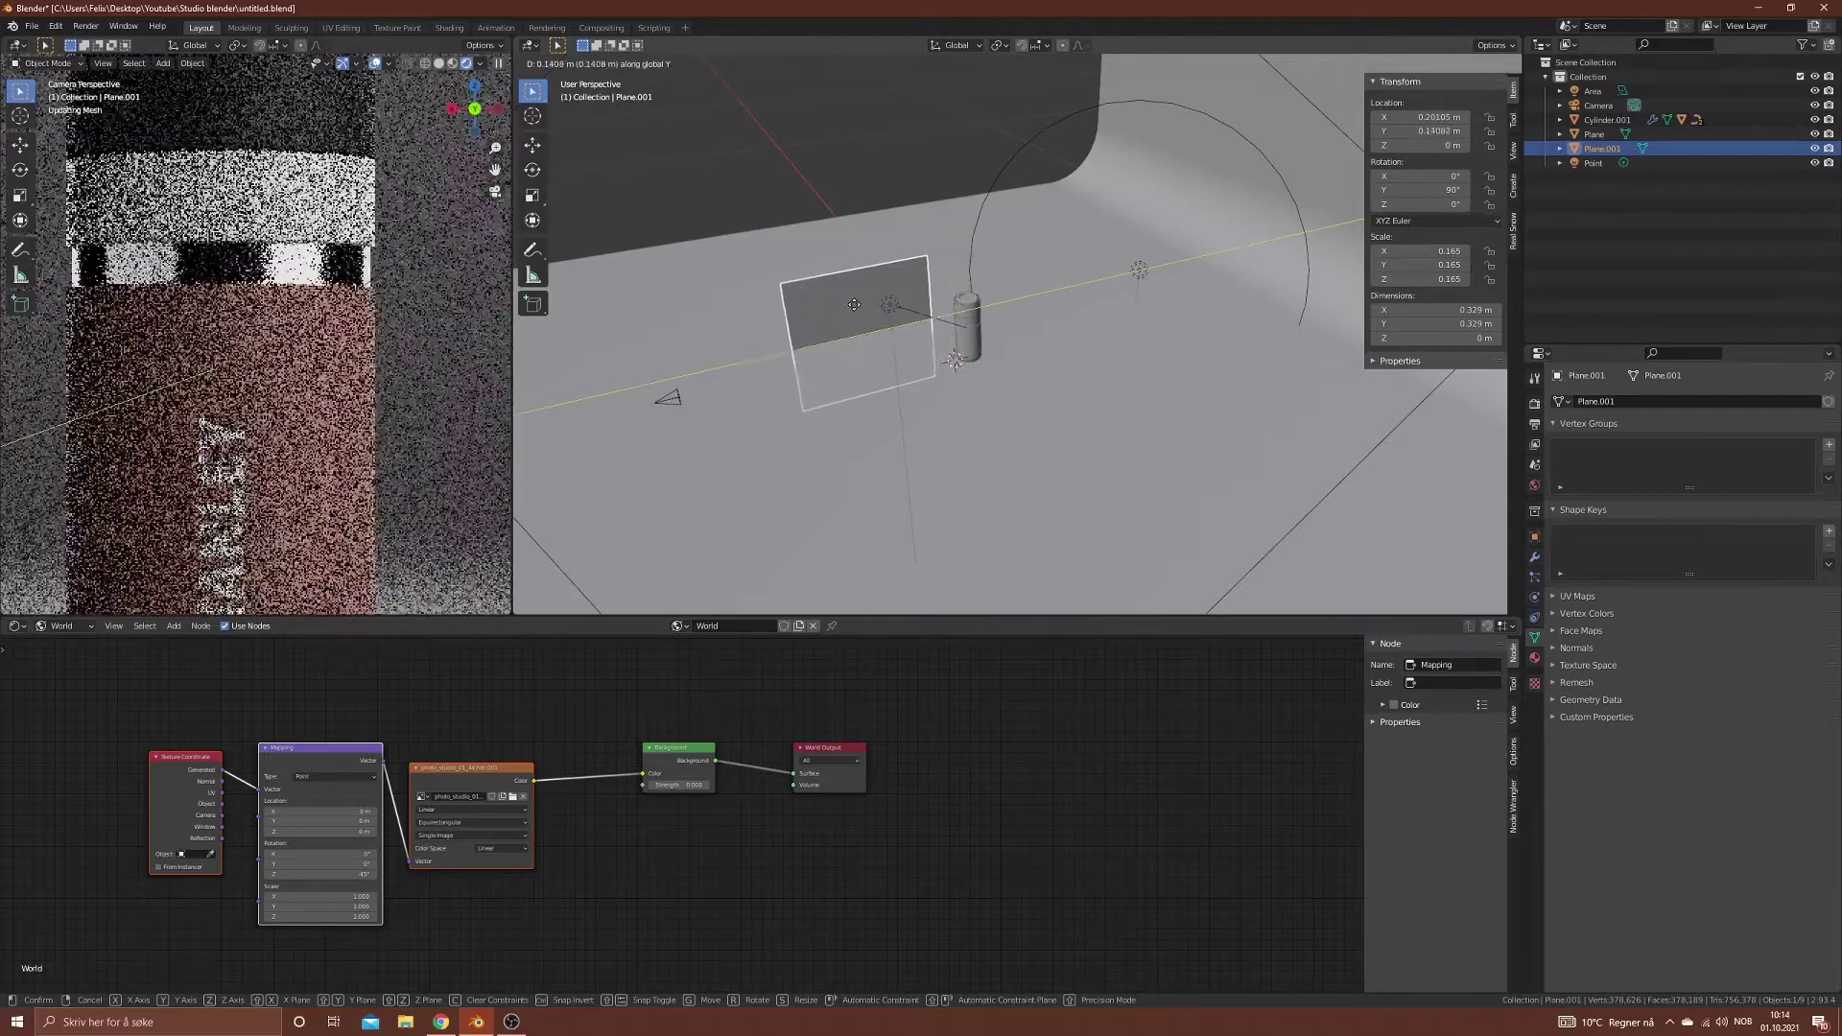
left_click(855, 303)
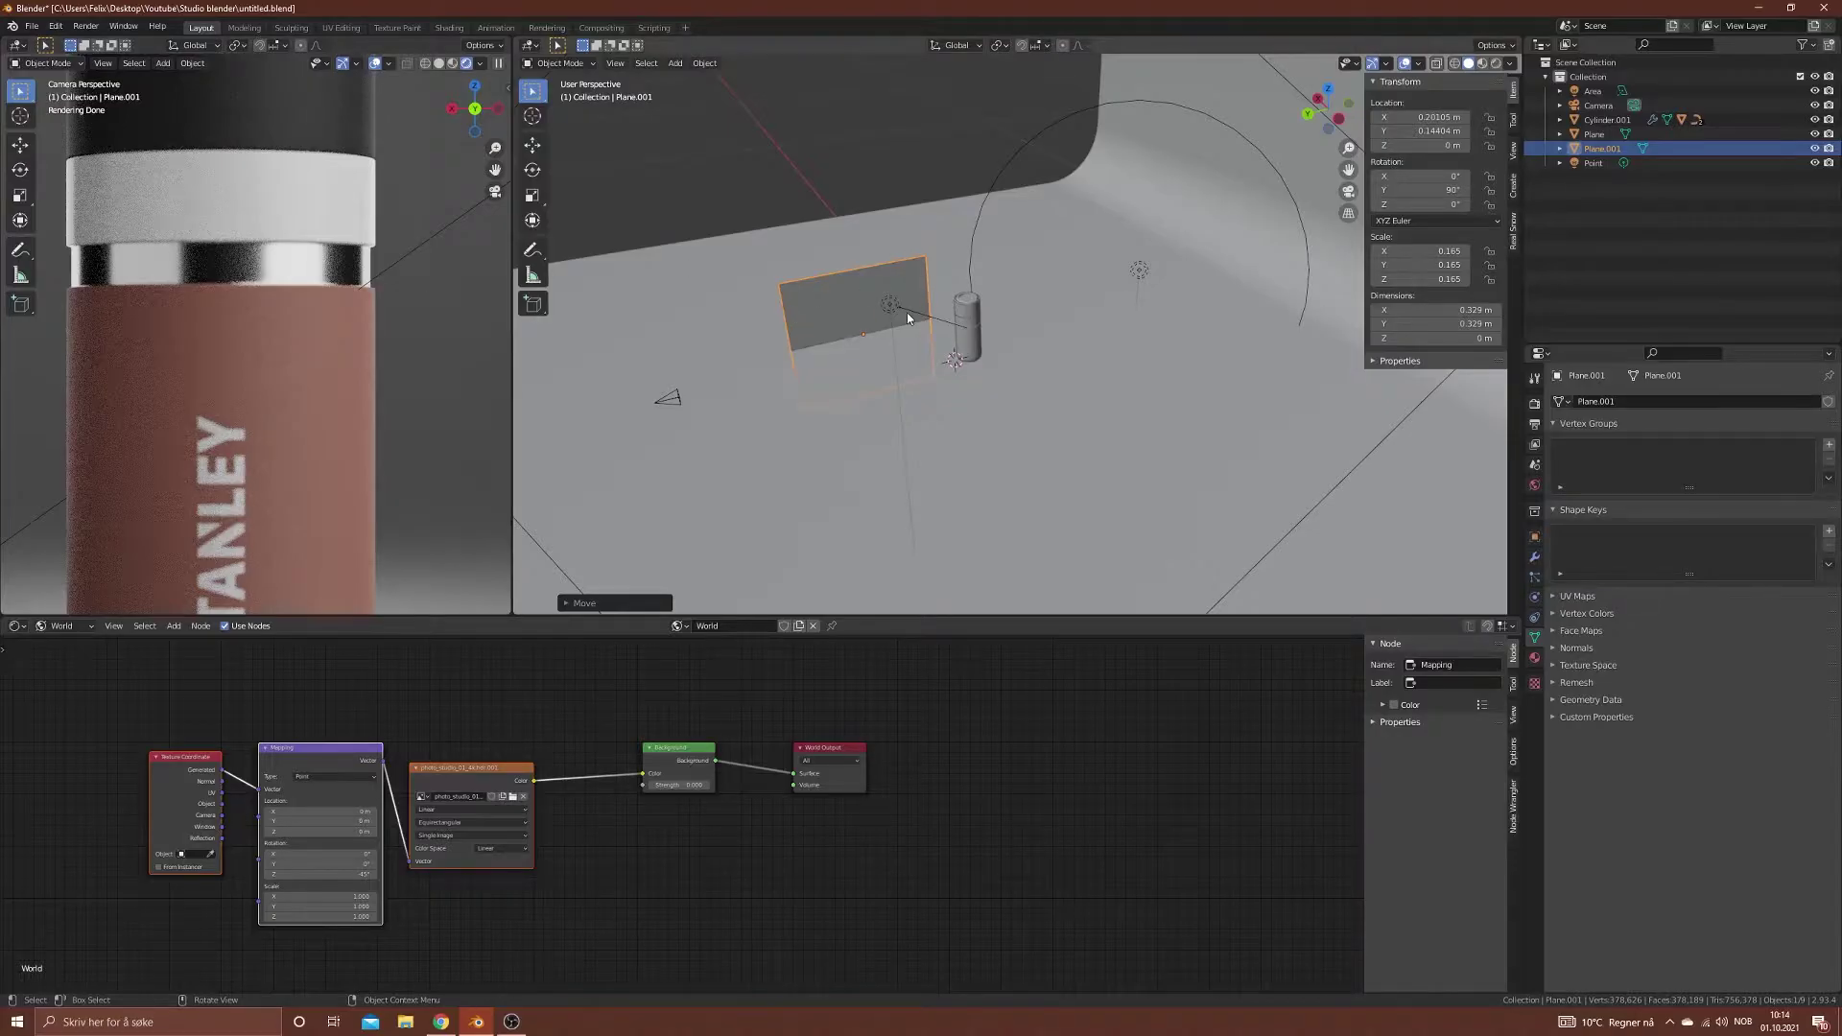
key("s")
key("y")
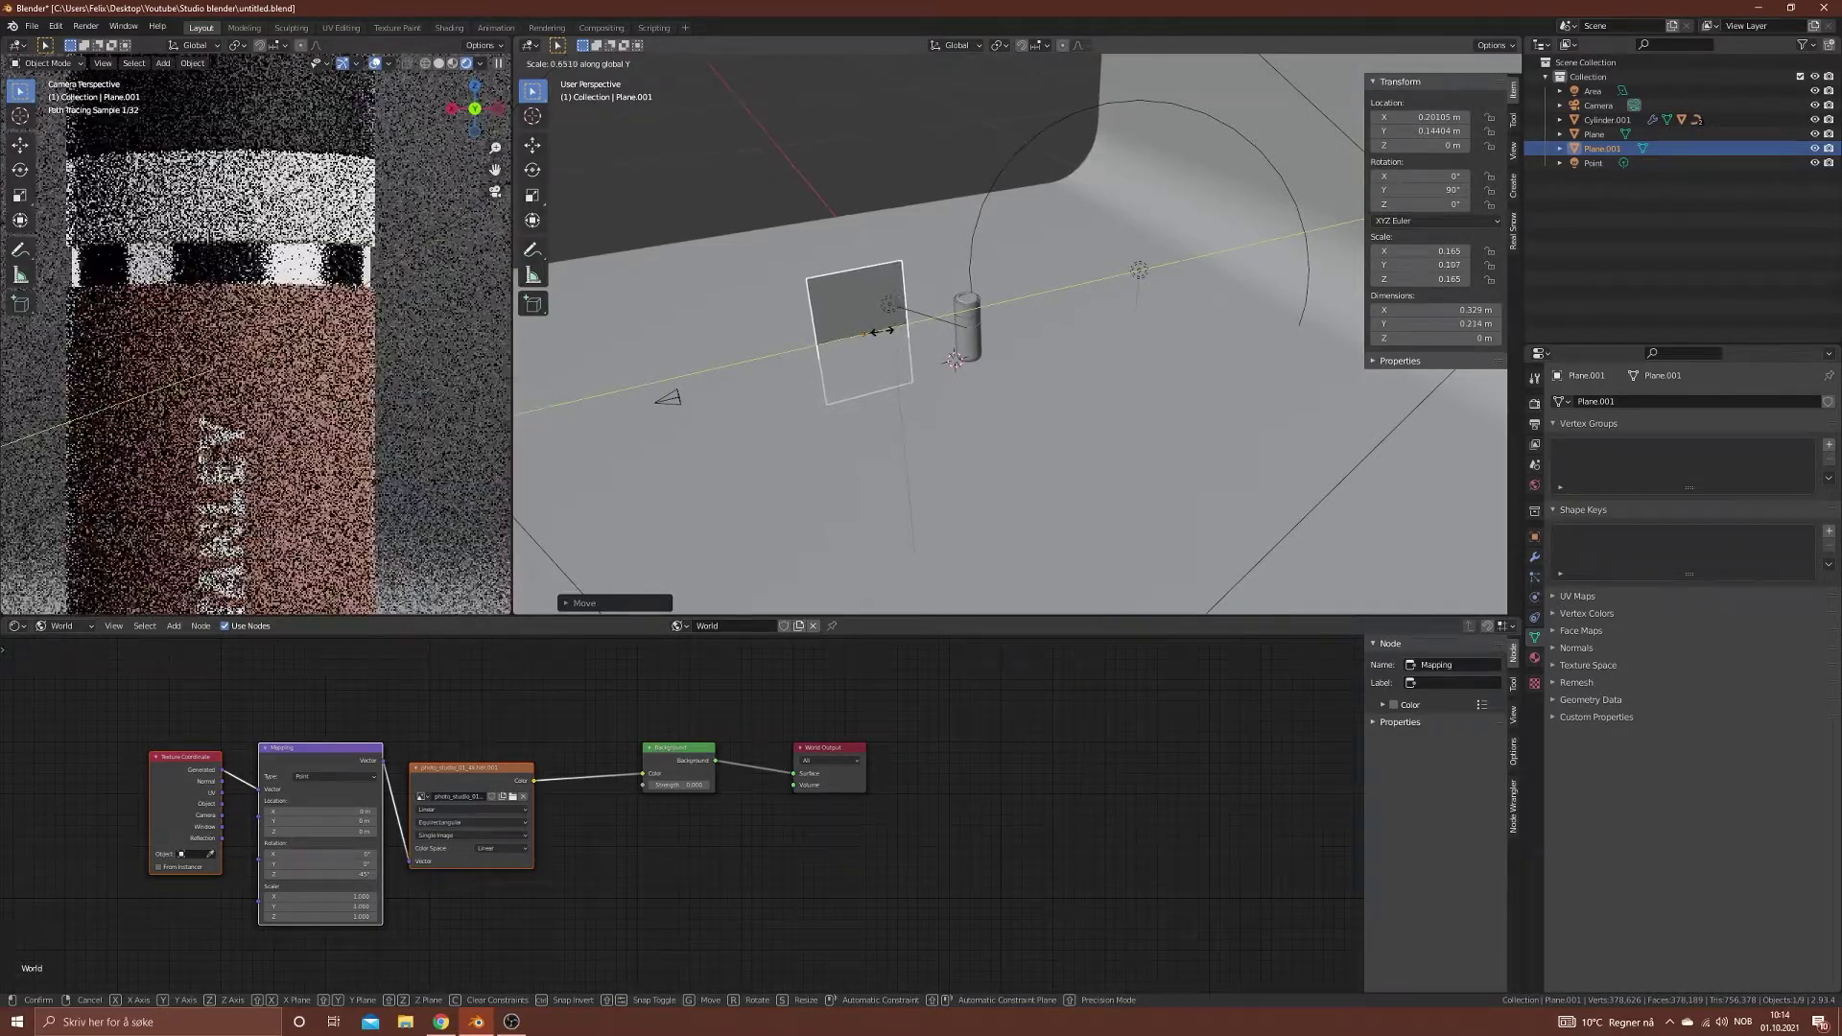
left_click(875, 331)
key("g")
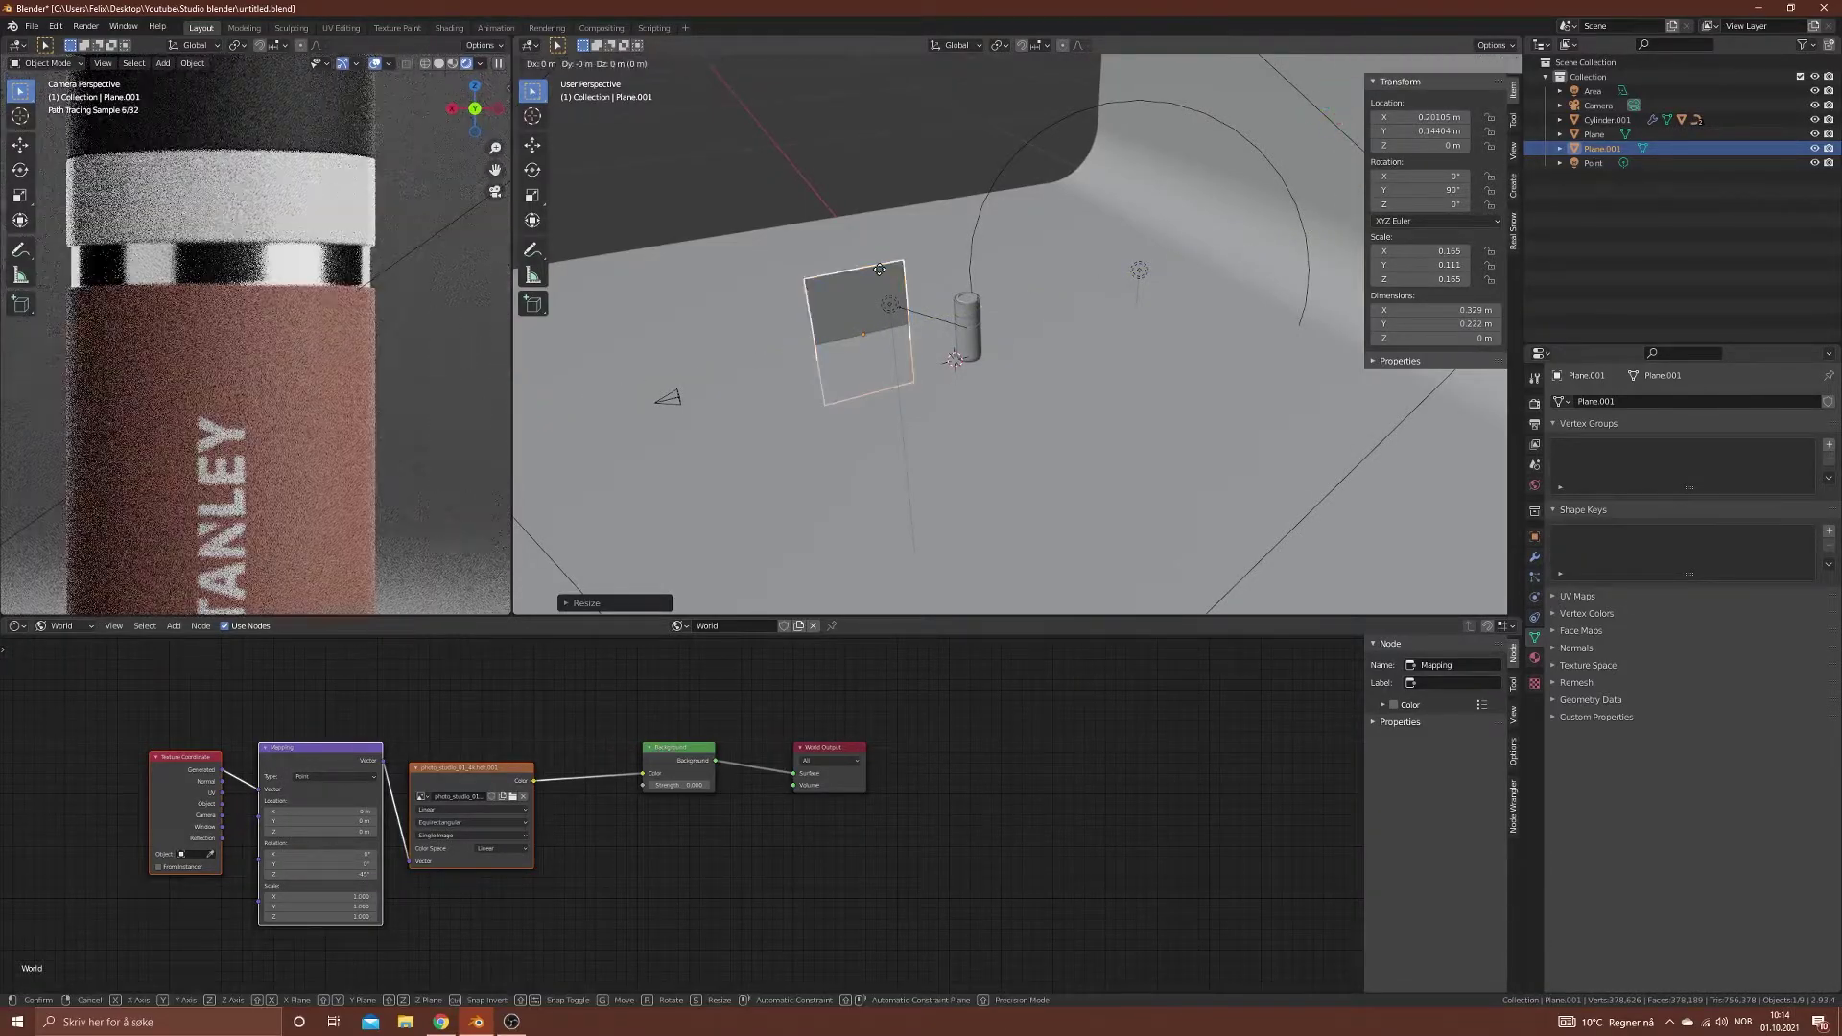
key("y")
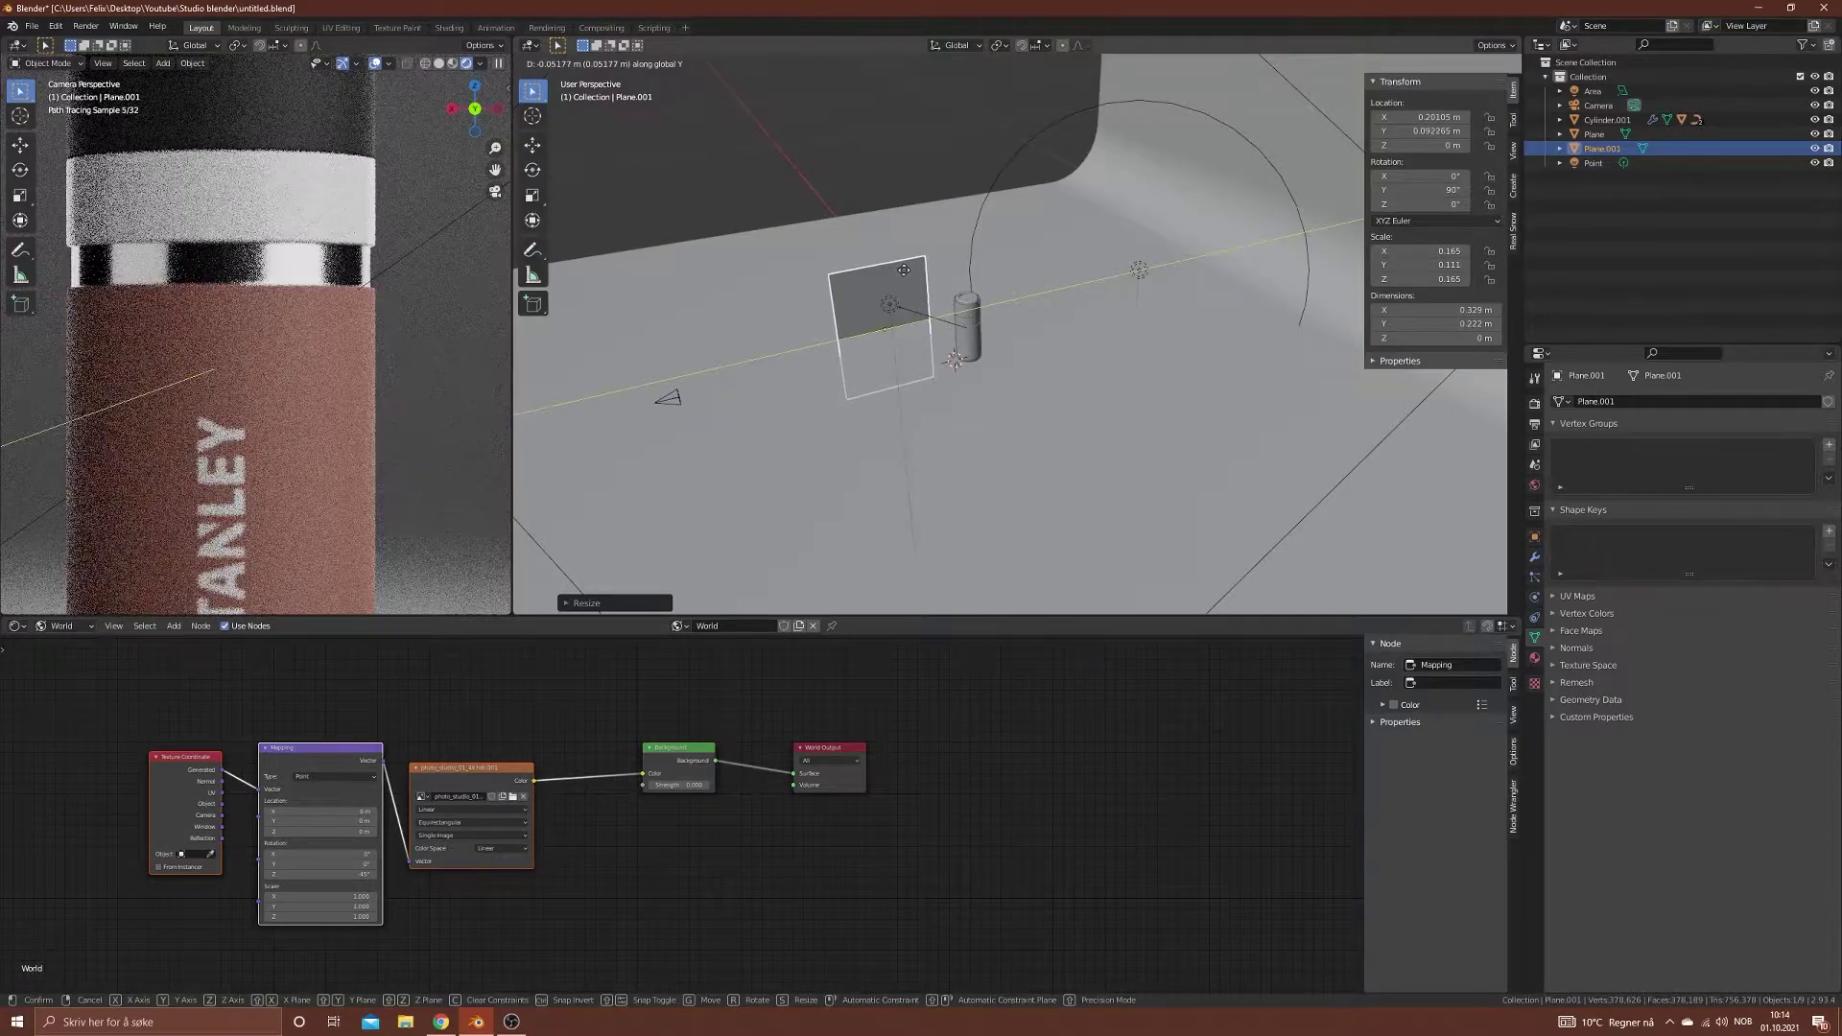
left_click(917, 278)
scroll(1162, 283, "down", 5)
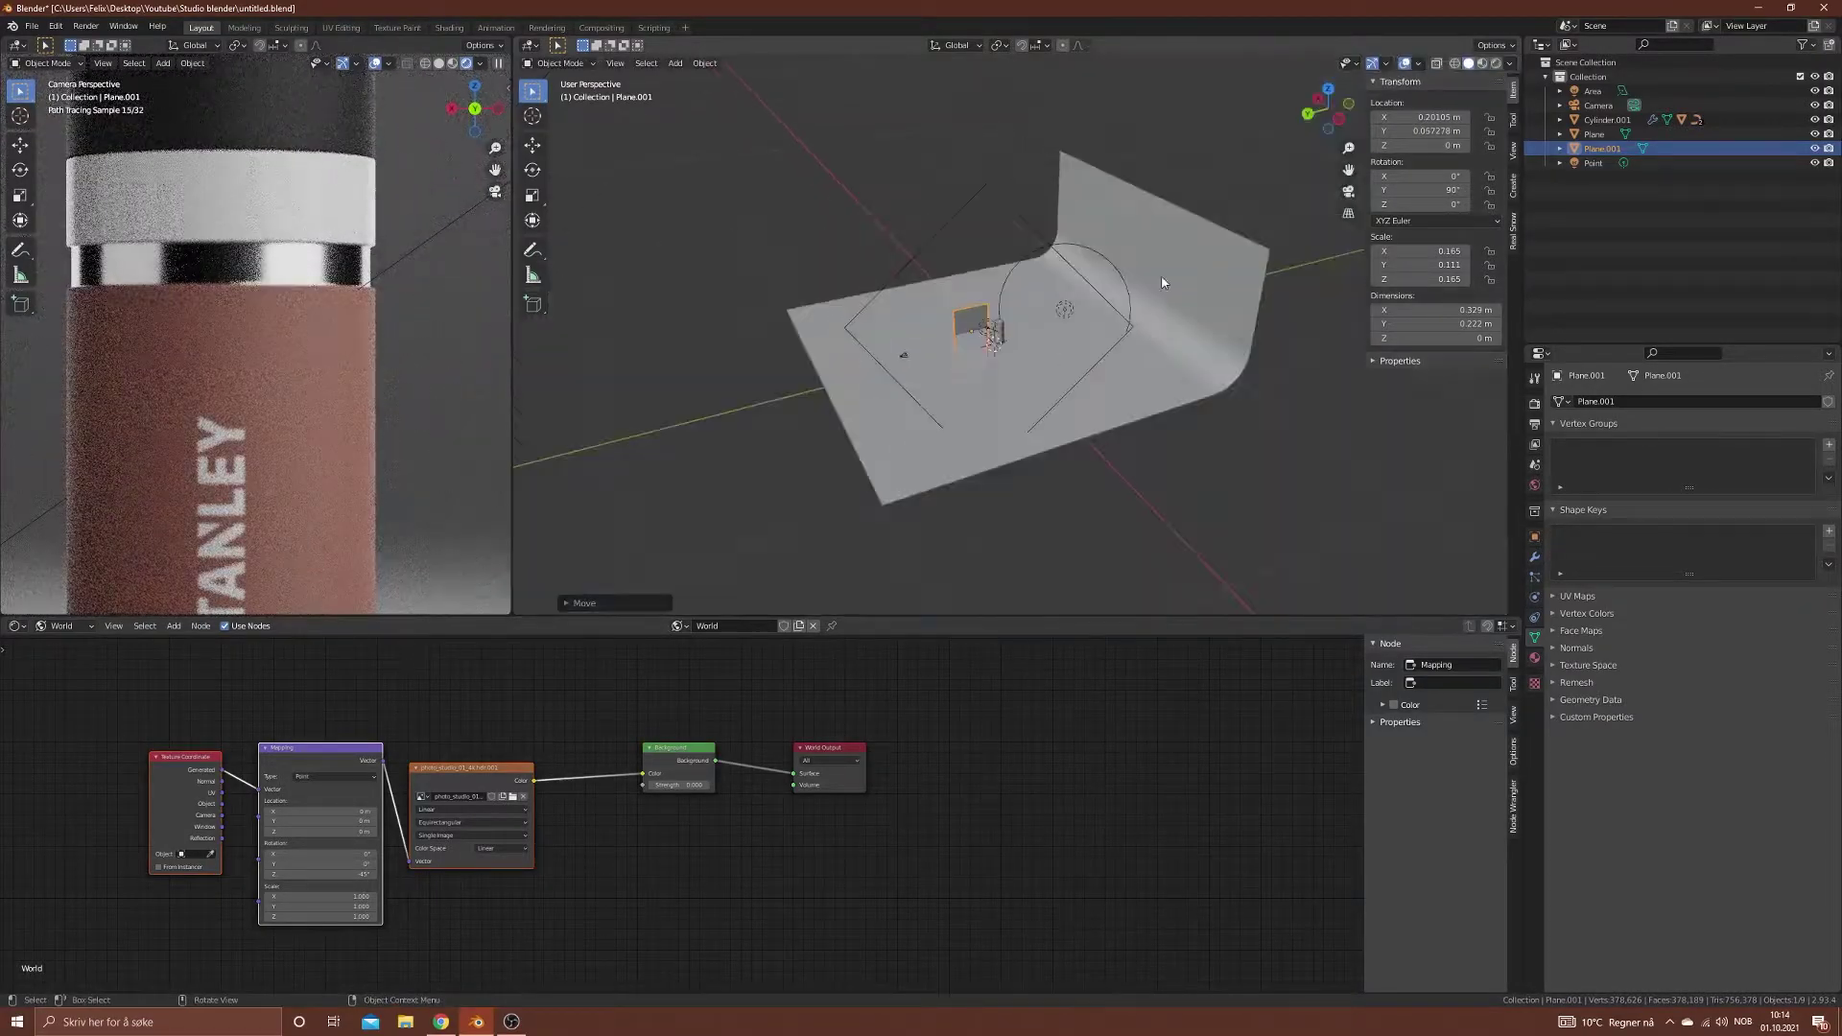
Step: Resize the area light and try power values of 50 W, then 30 W
left_click(992, 339)
left_click_drag(1741, 532, 1774, 532)
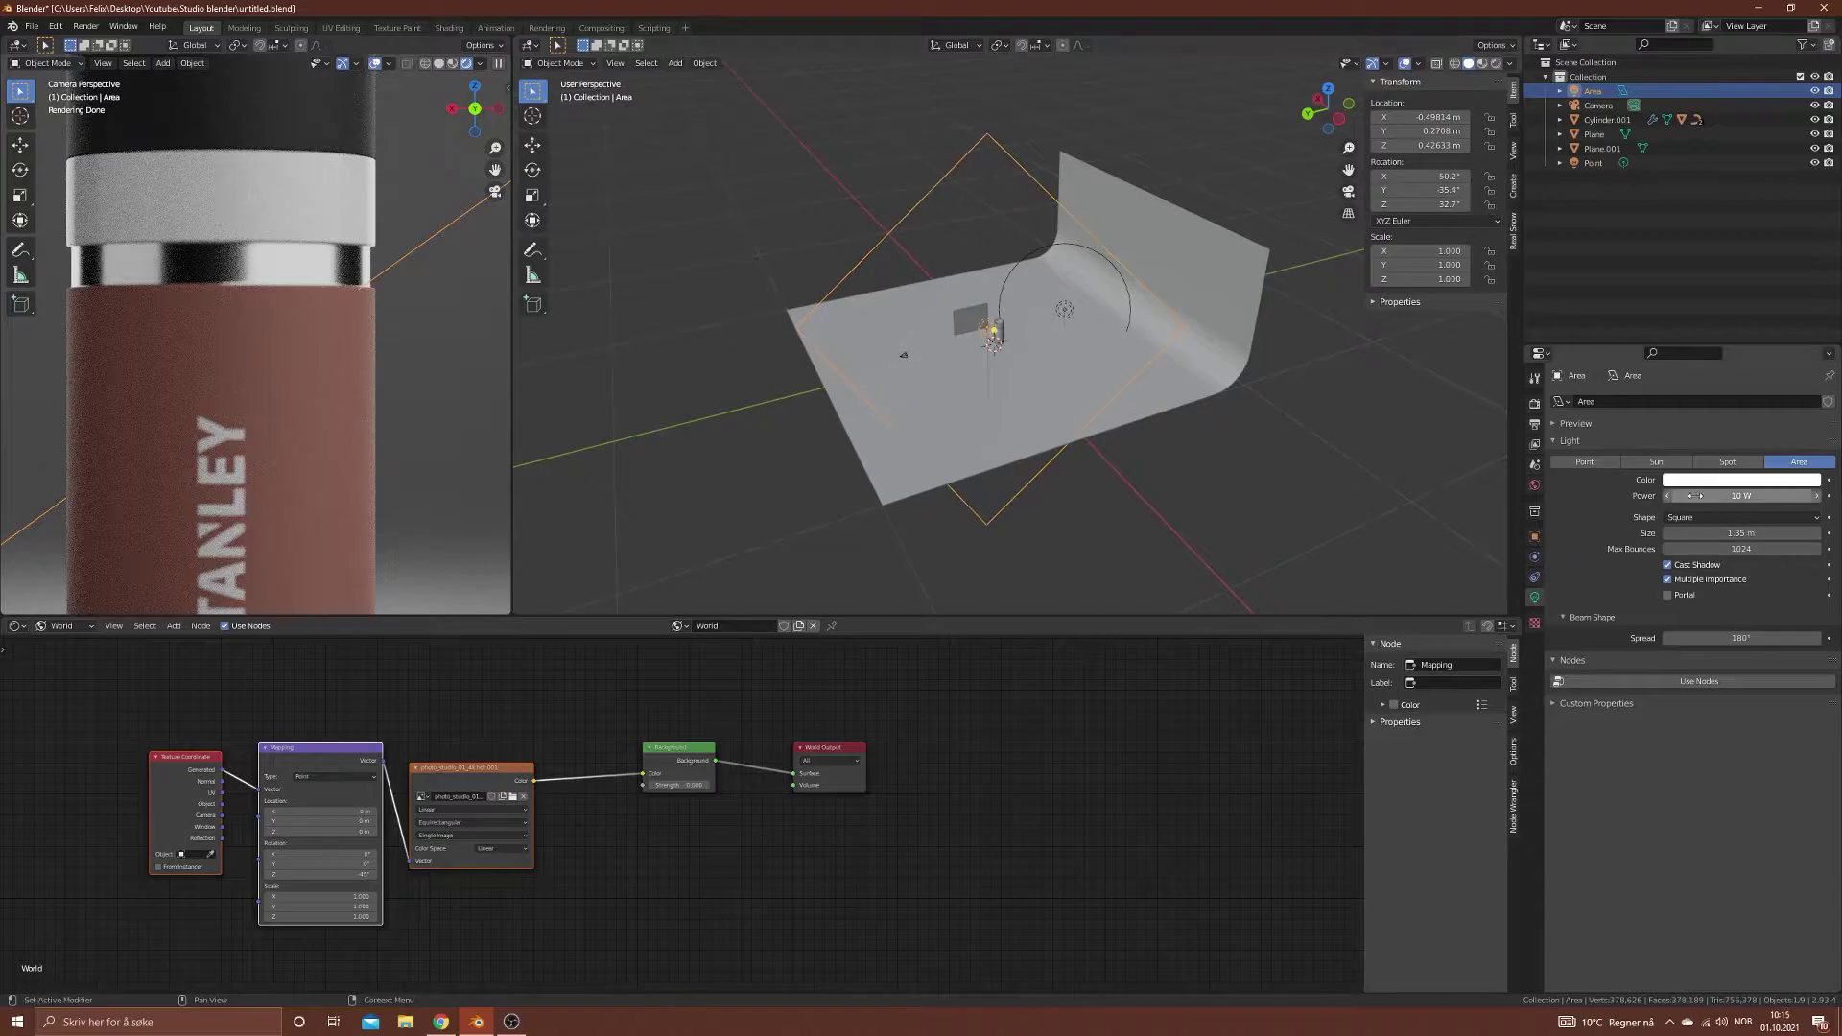
left_click(1740, 494)
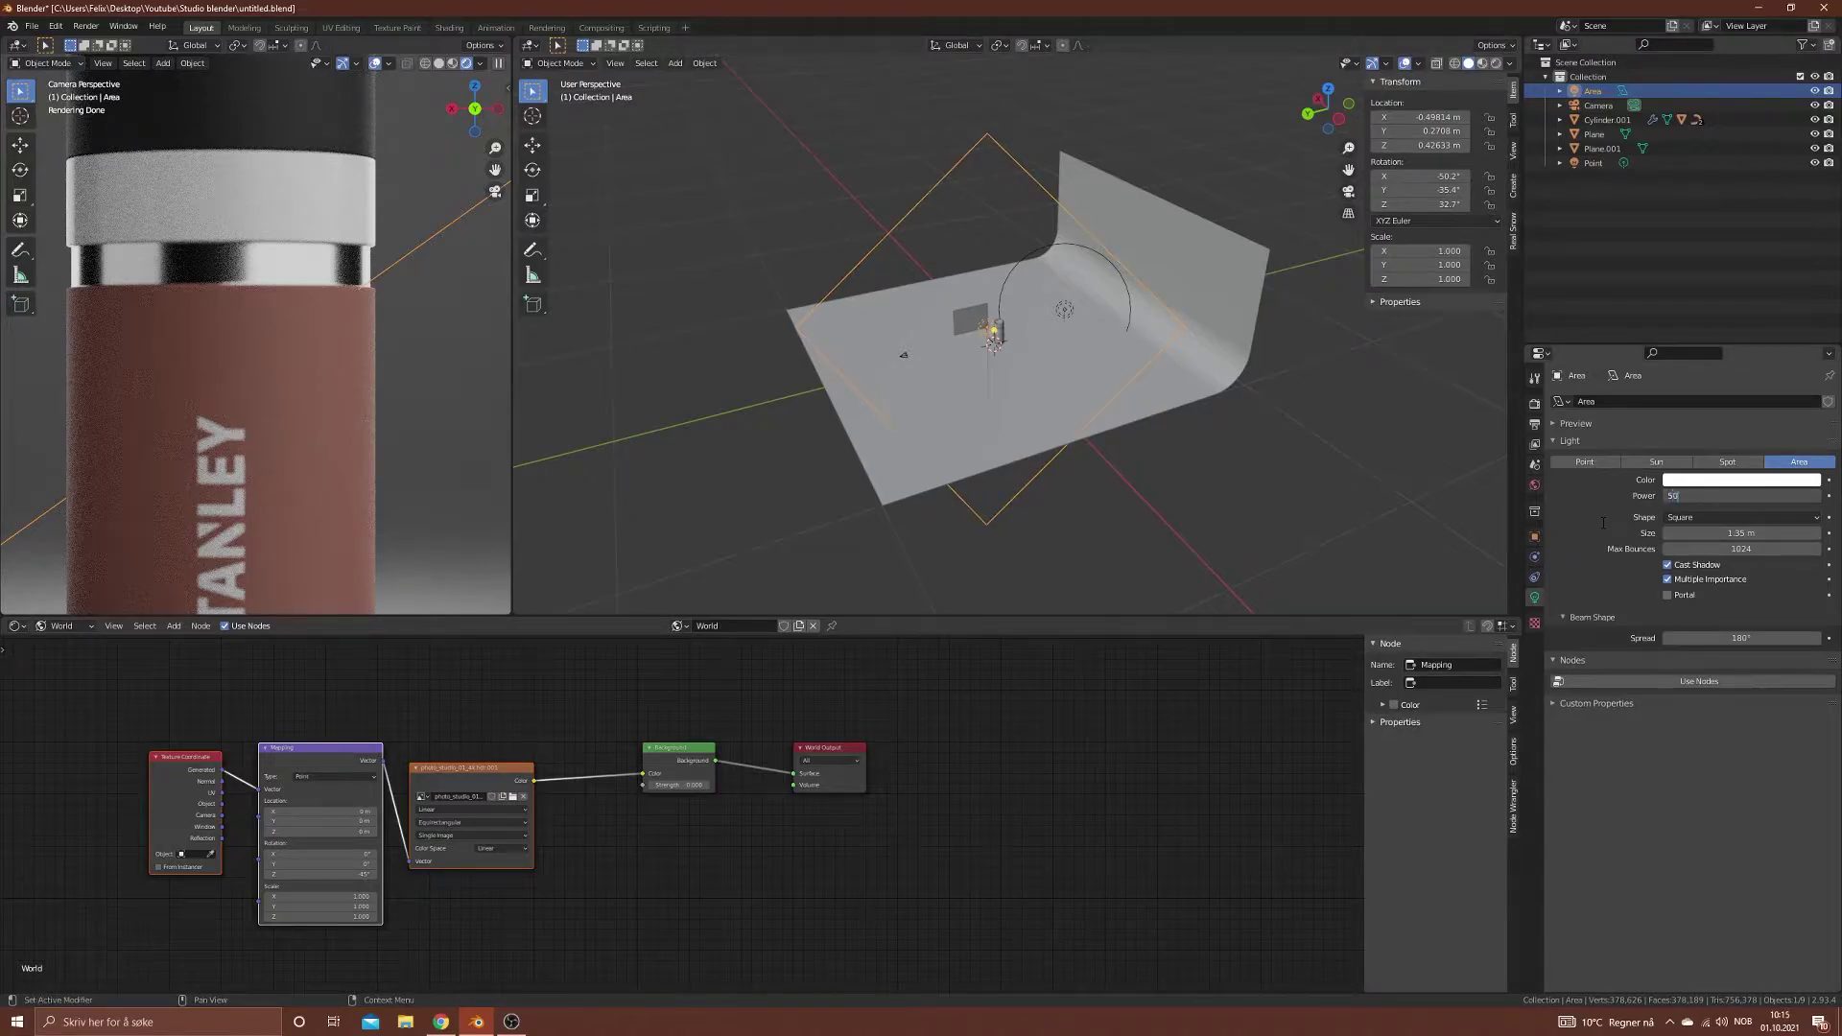
type("50")
key("Return")
left_click(1743, 493)
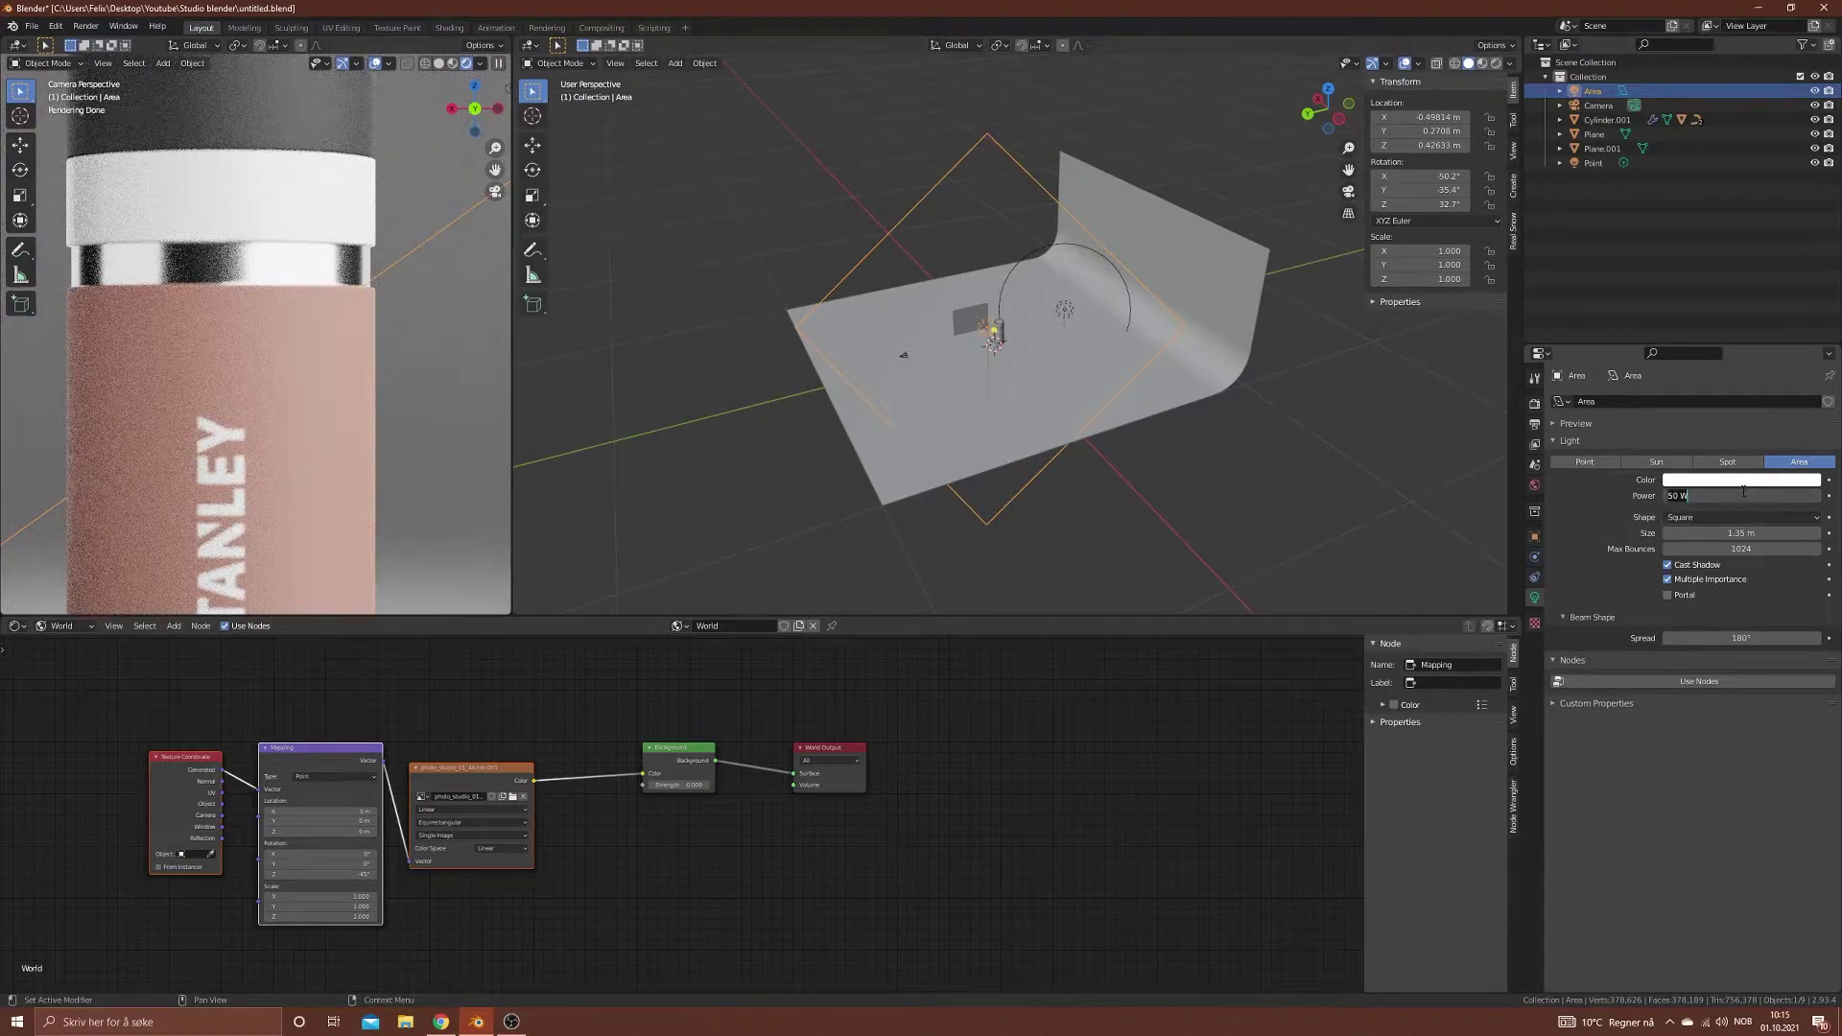
type("30")
key("Return")
Step: Settle the area light's power at 25 W
scroll(292, 413, "down", 3)
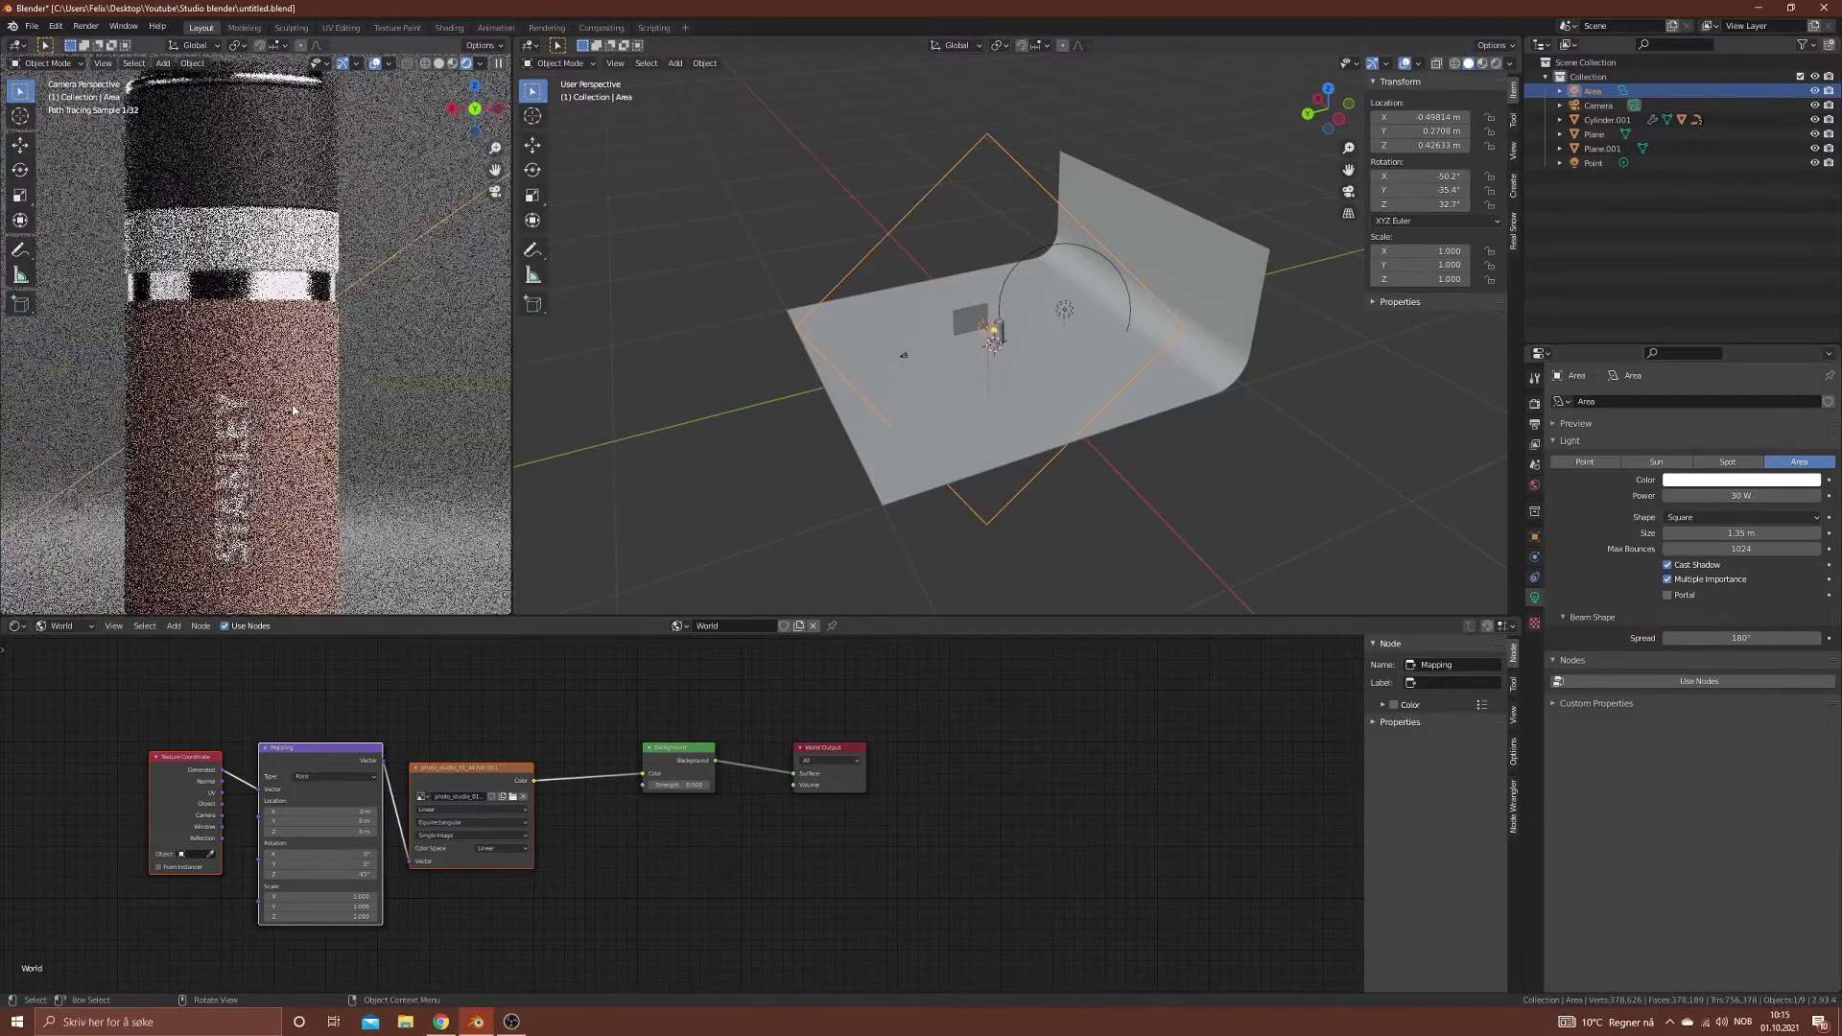
left_click(1746, 494)
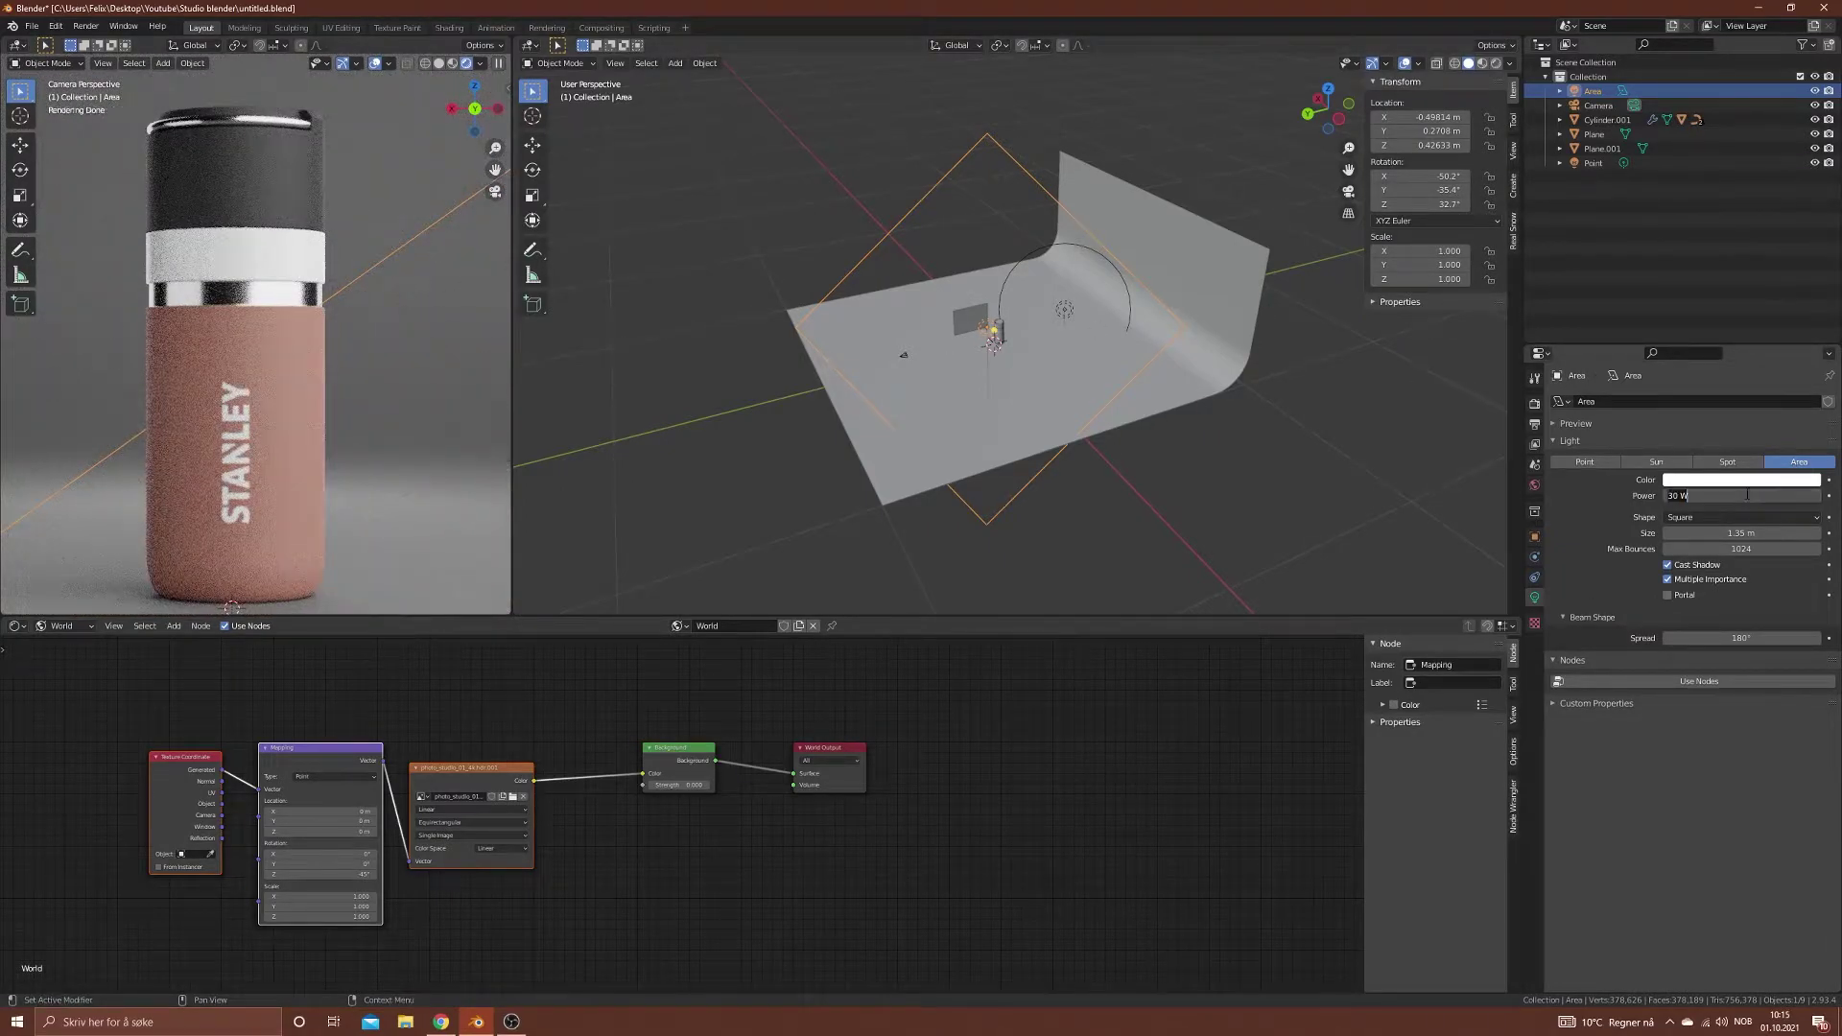
type("25")
key("Return")
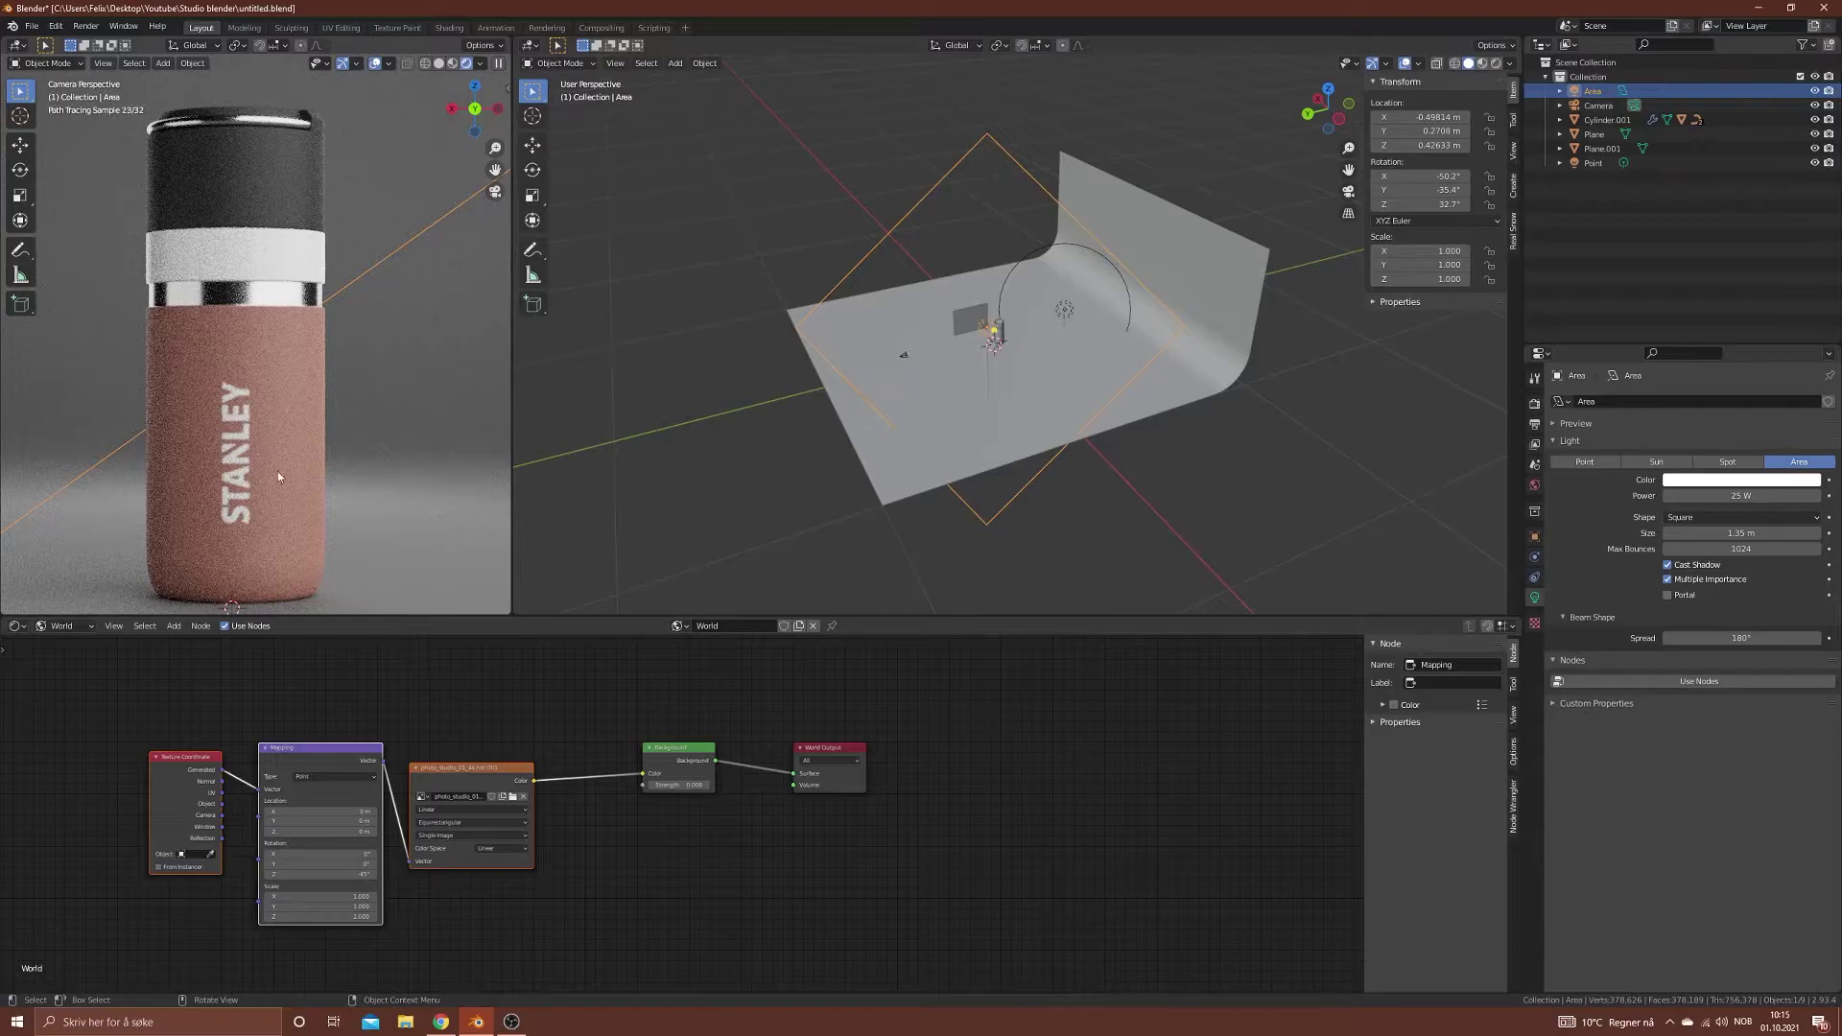
scroll(278, 477, "down", 2)
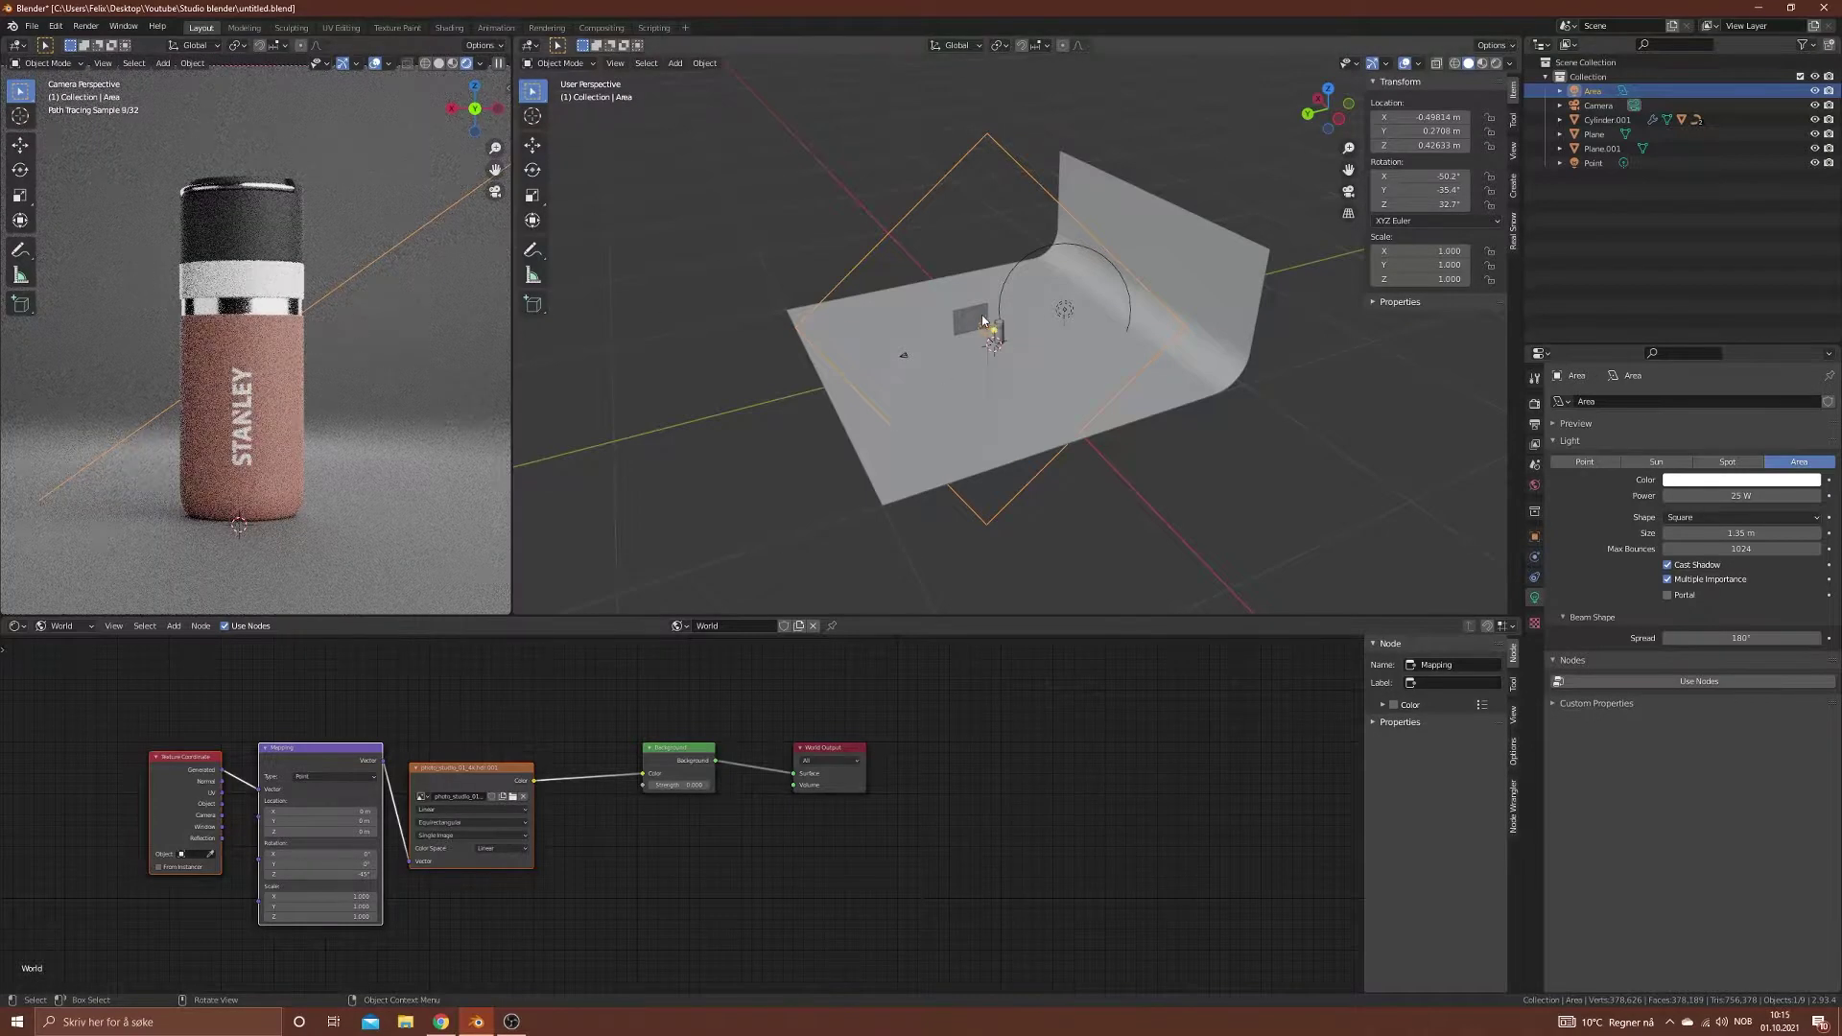
left_click(982, 321)
Step: Switch the Shader Editor to Object and create Material.010 for the small plane
left_click(65, 627)
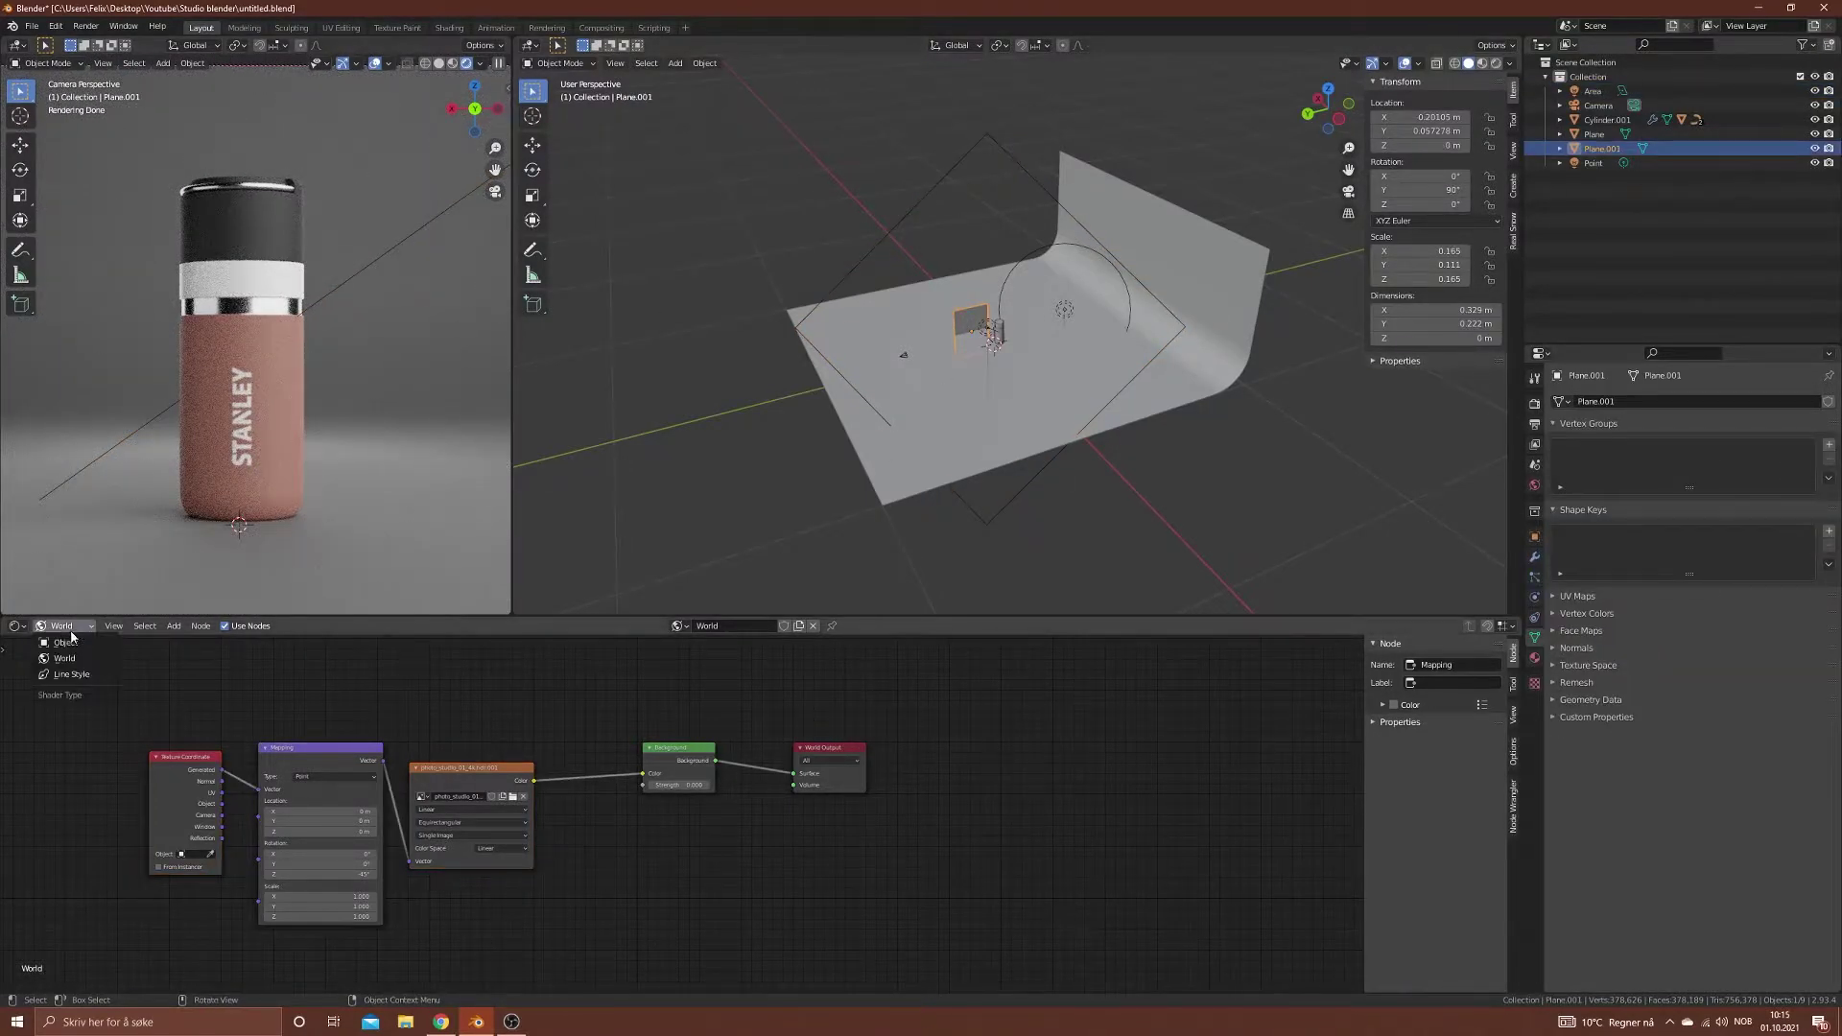
left_click(65, 647)
scroll(935, 376, "up", 6)
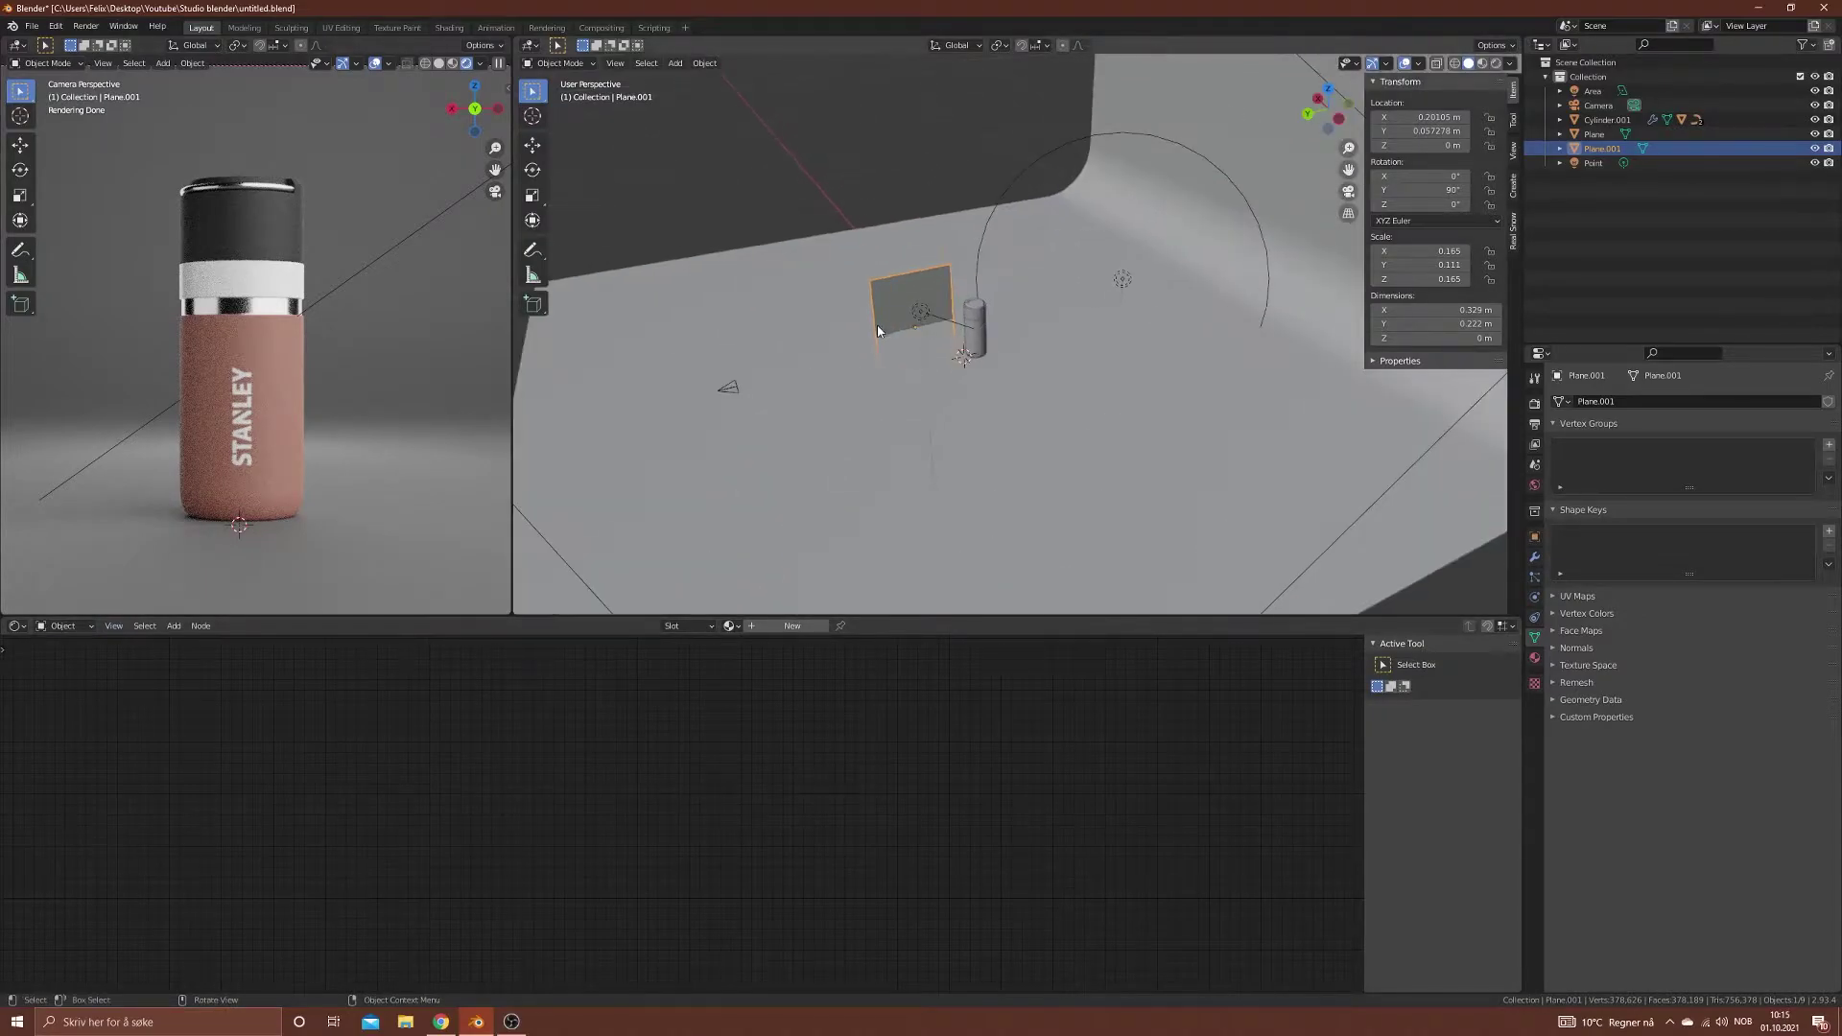
scroll(858, 368, "up", 3)
left_click(772, 626)
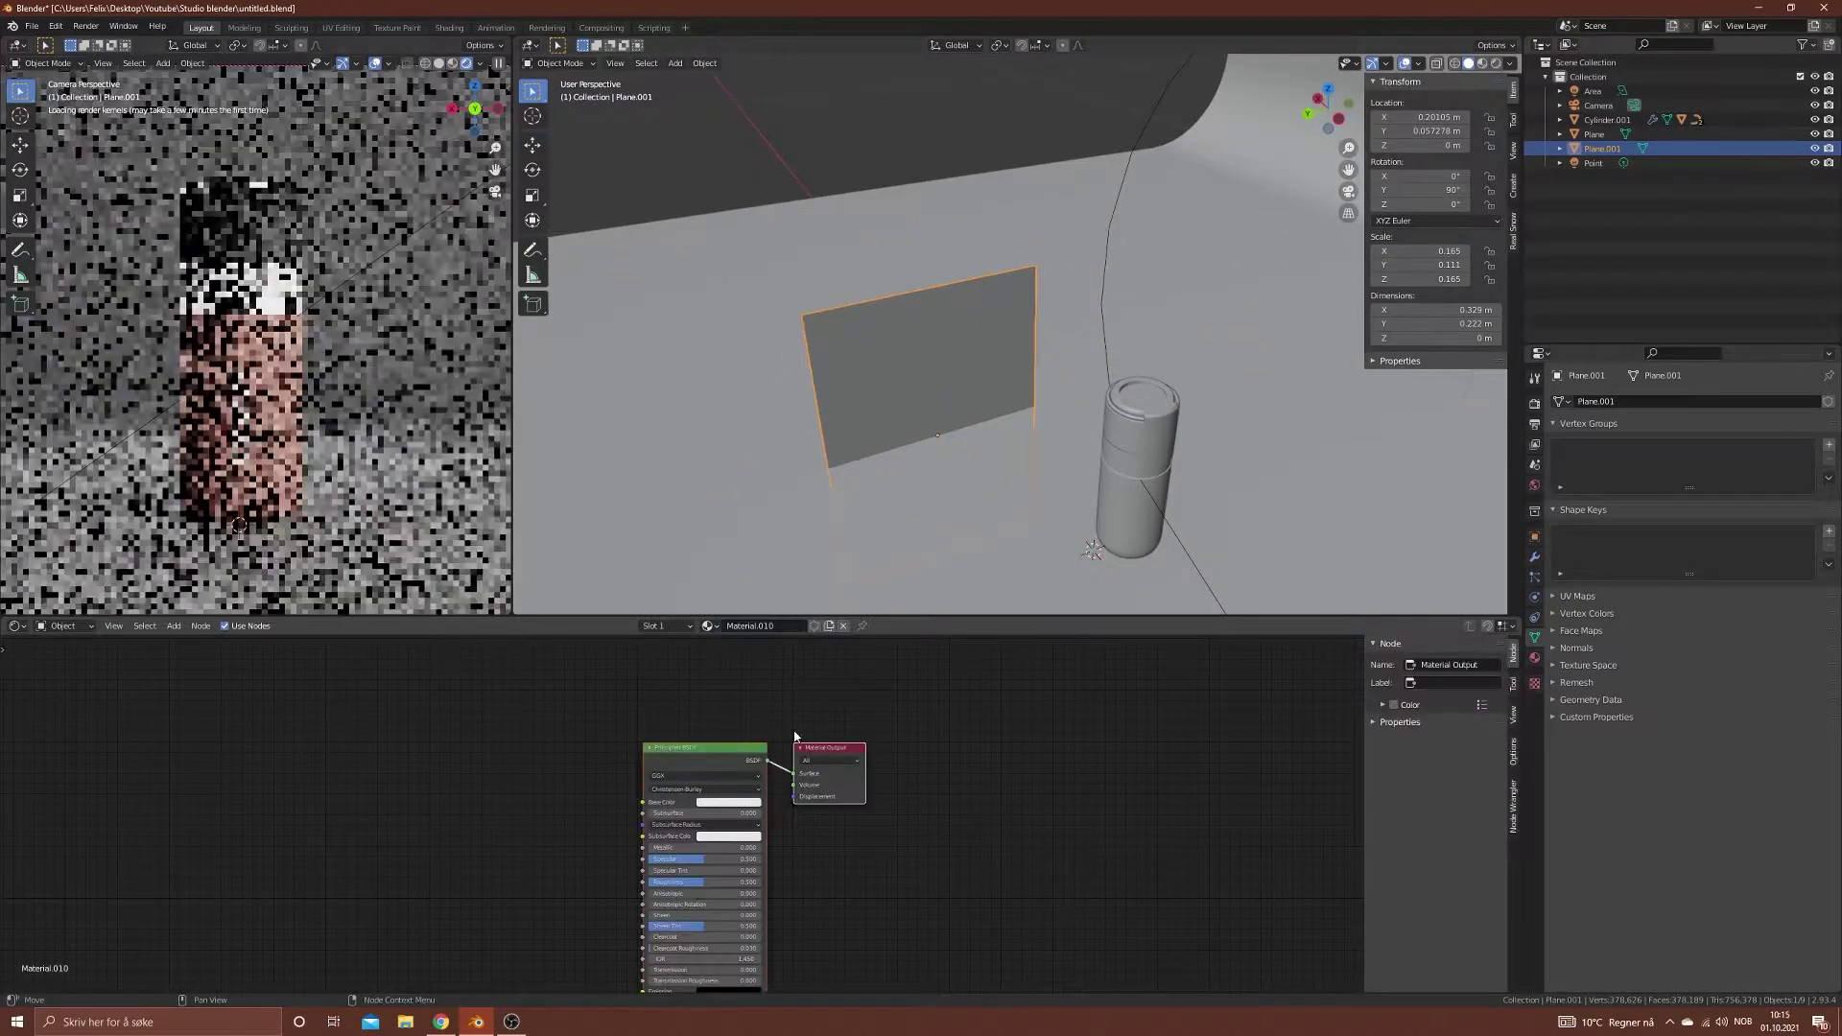
Step: Darken the Principled BSDF base colour of Material.010 to almost black
left_click(736, 803)
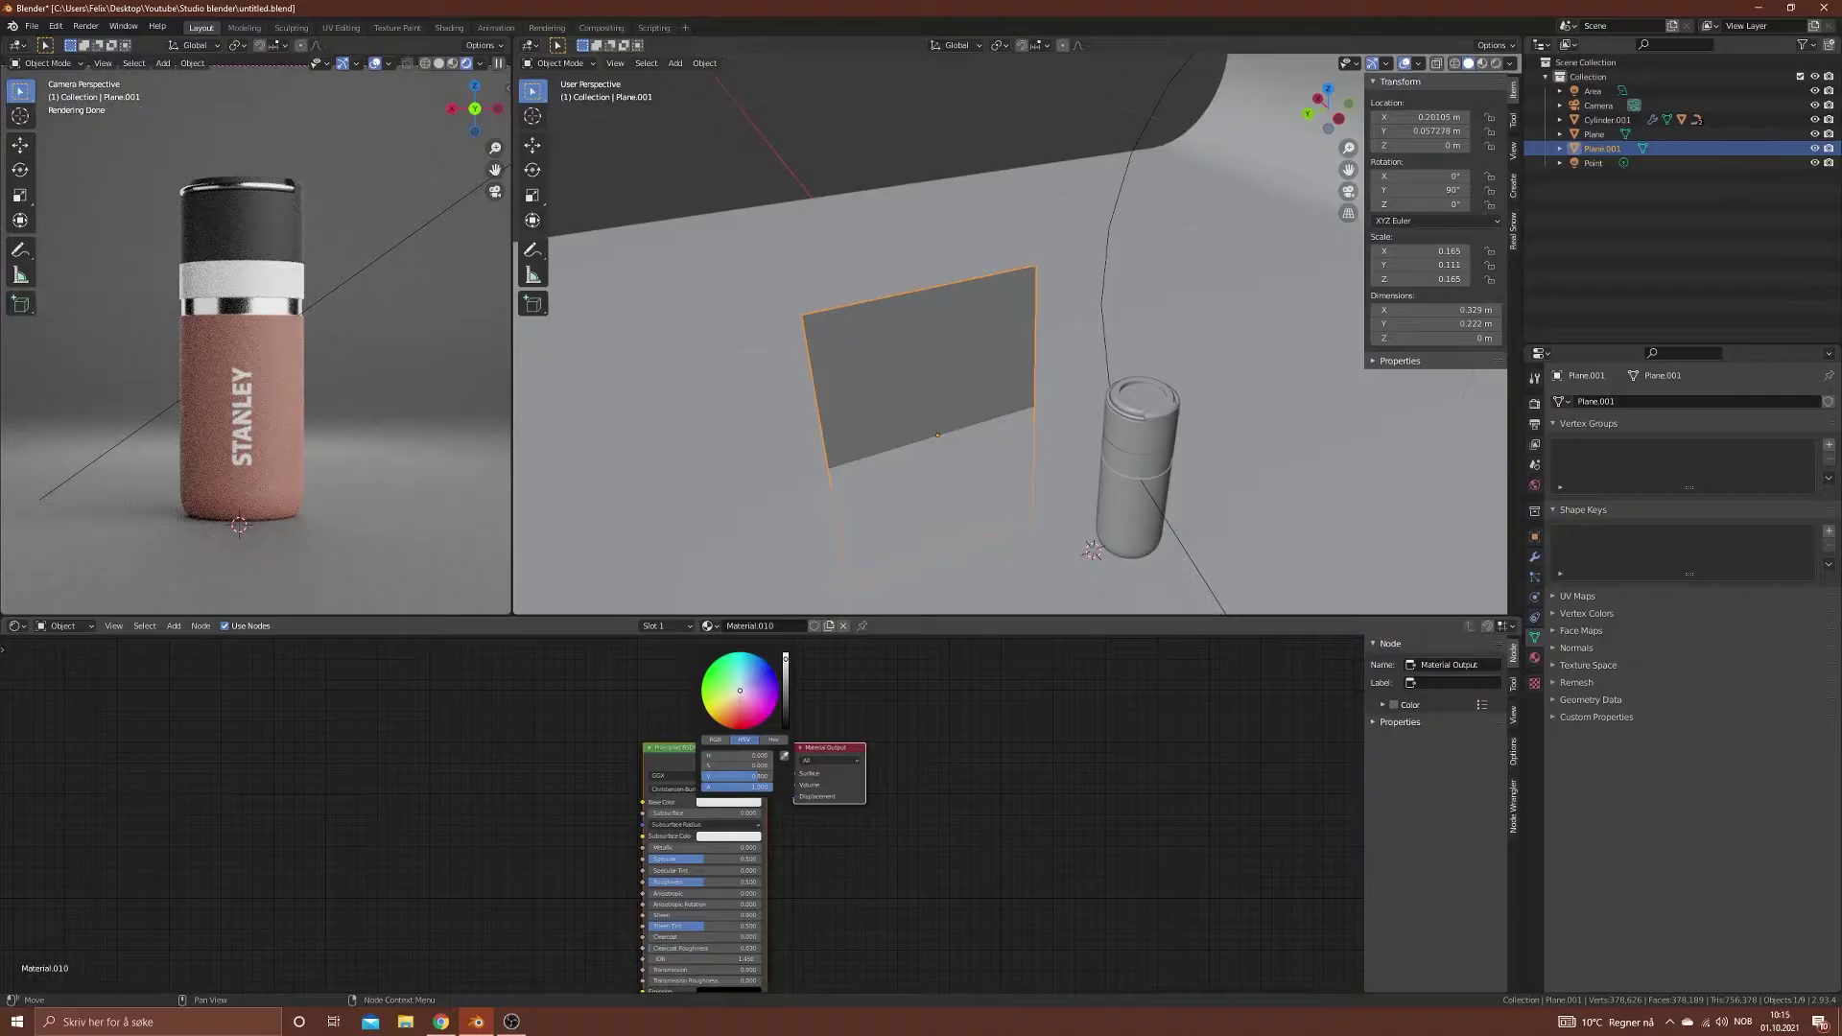
mouse_move(753, 776)
left_mouse_down()
mouse_move(705, 776)
mouse_move(762, 776)
mouse_move(743, 776)
left_mouse_up()
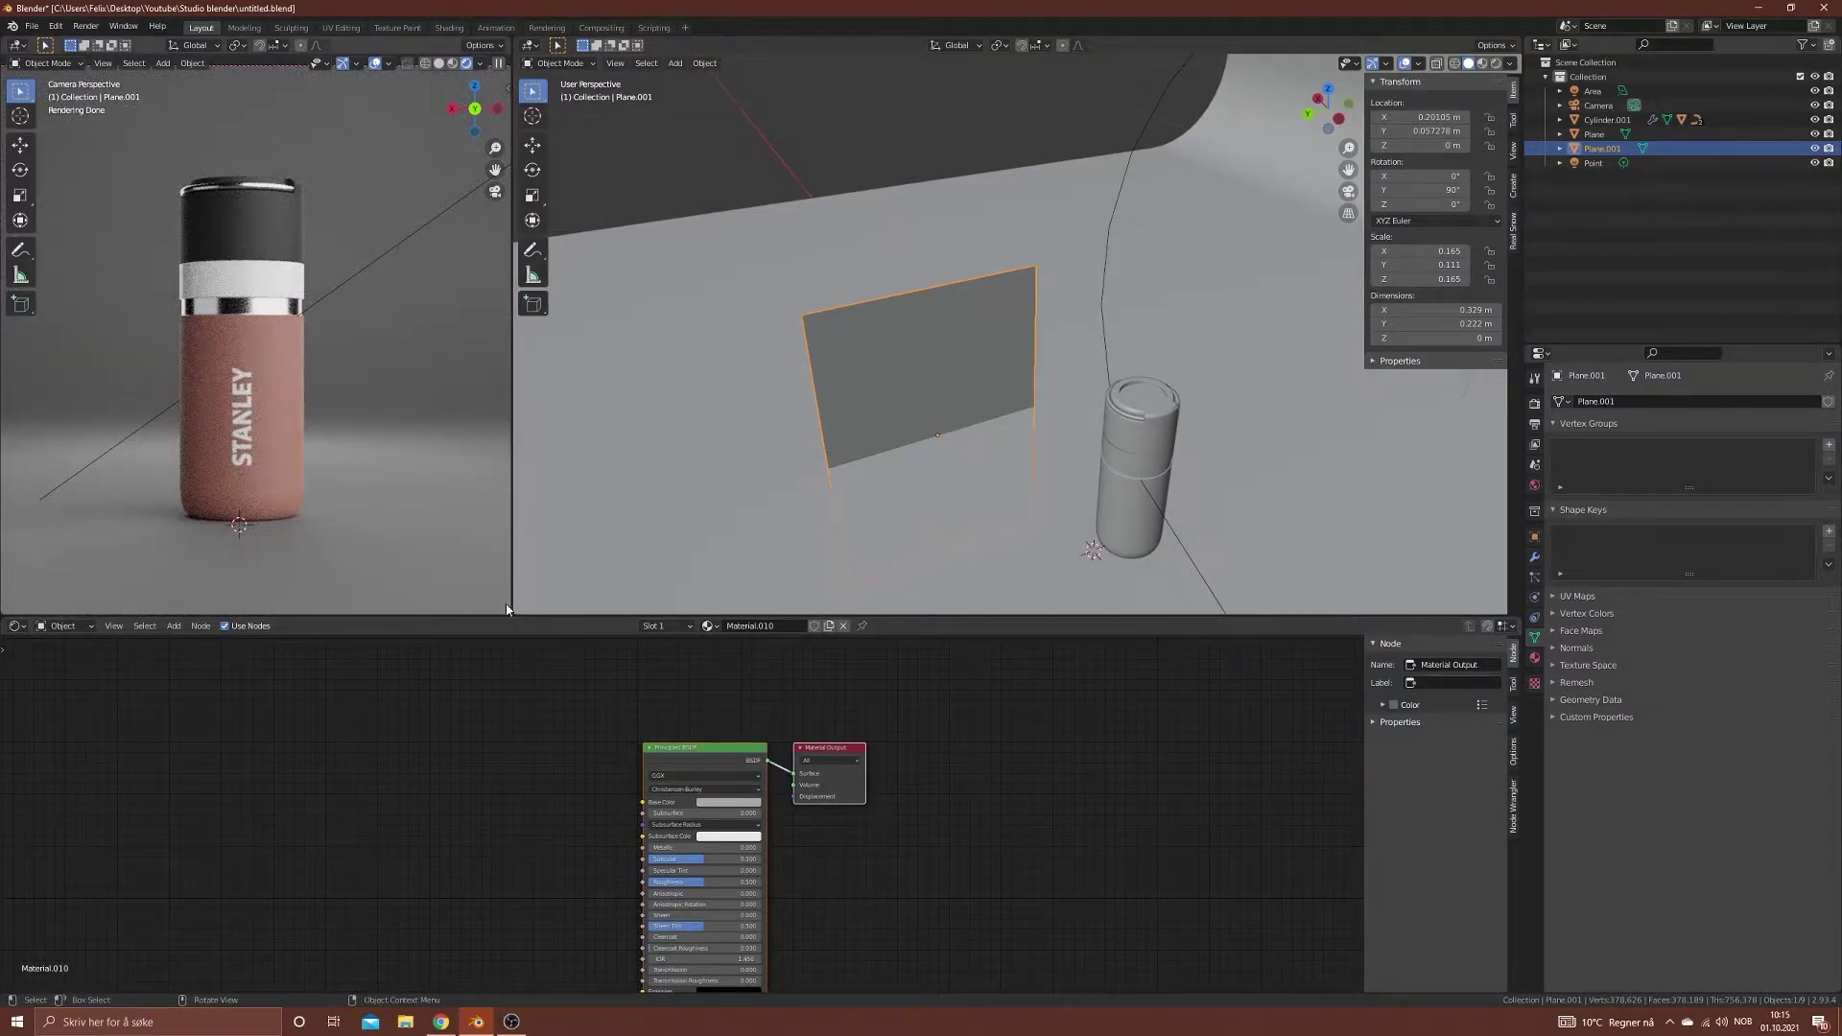
left_click(719, 802)
left_click_drag(787, 688, 786, 712)
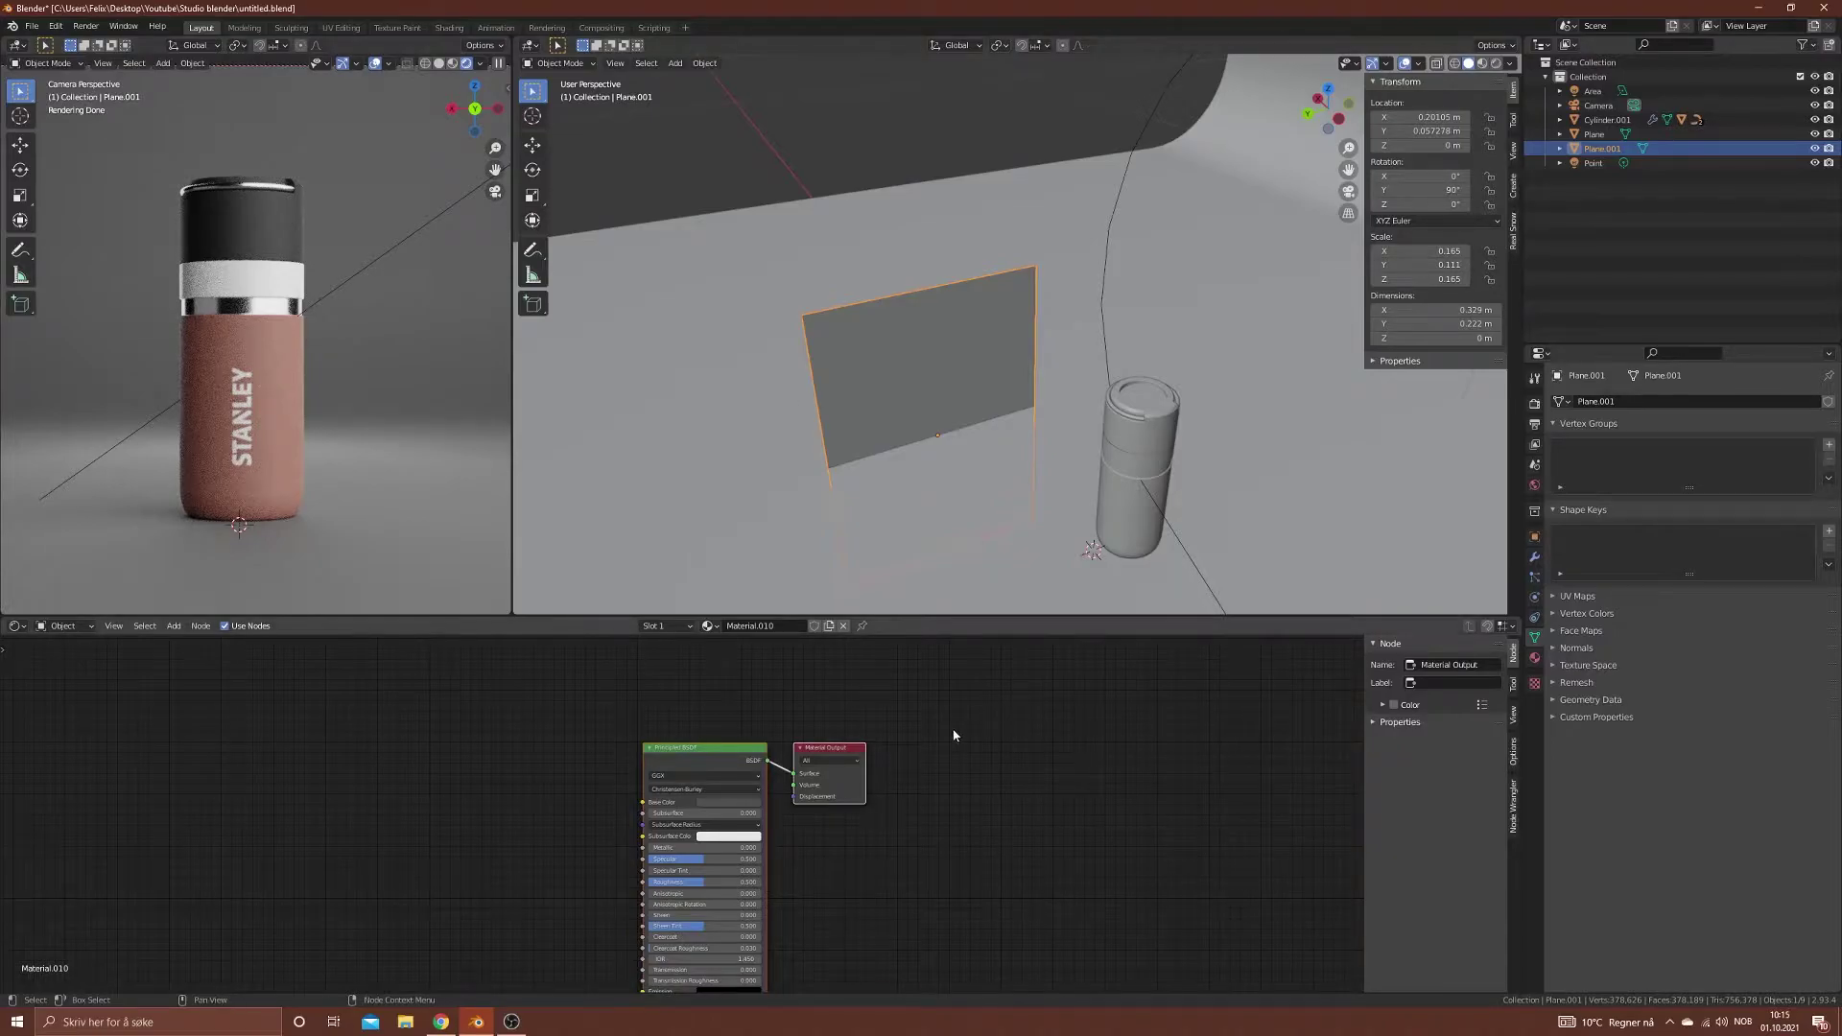
Step: Shift the small plane along X to 0.23243 m and save the file
key("ctrl+s")
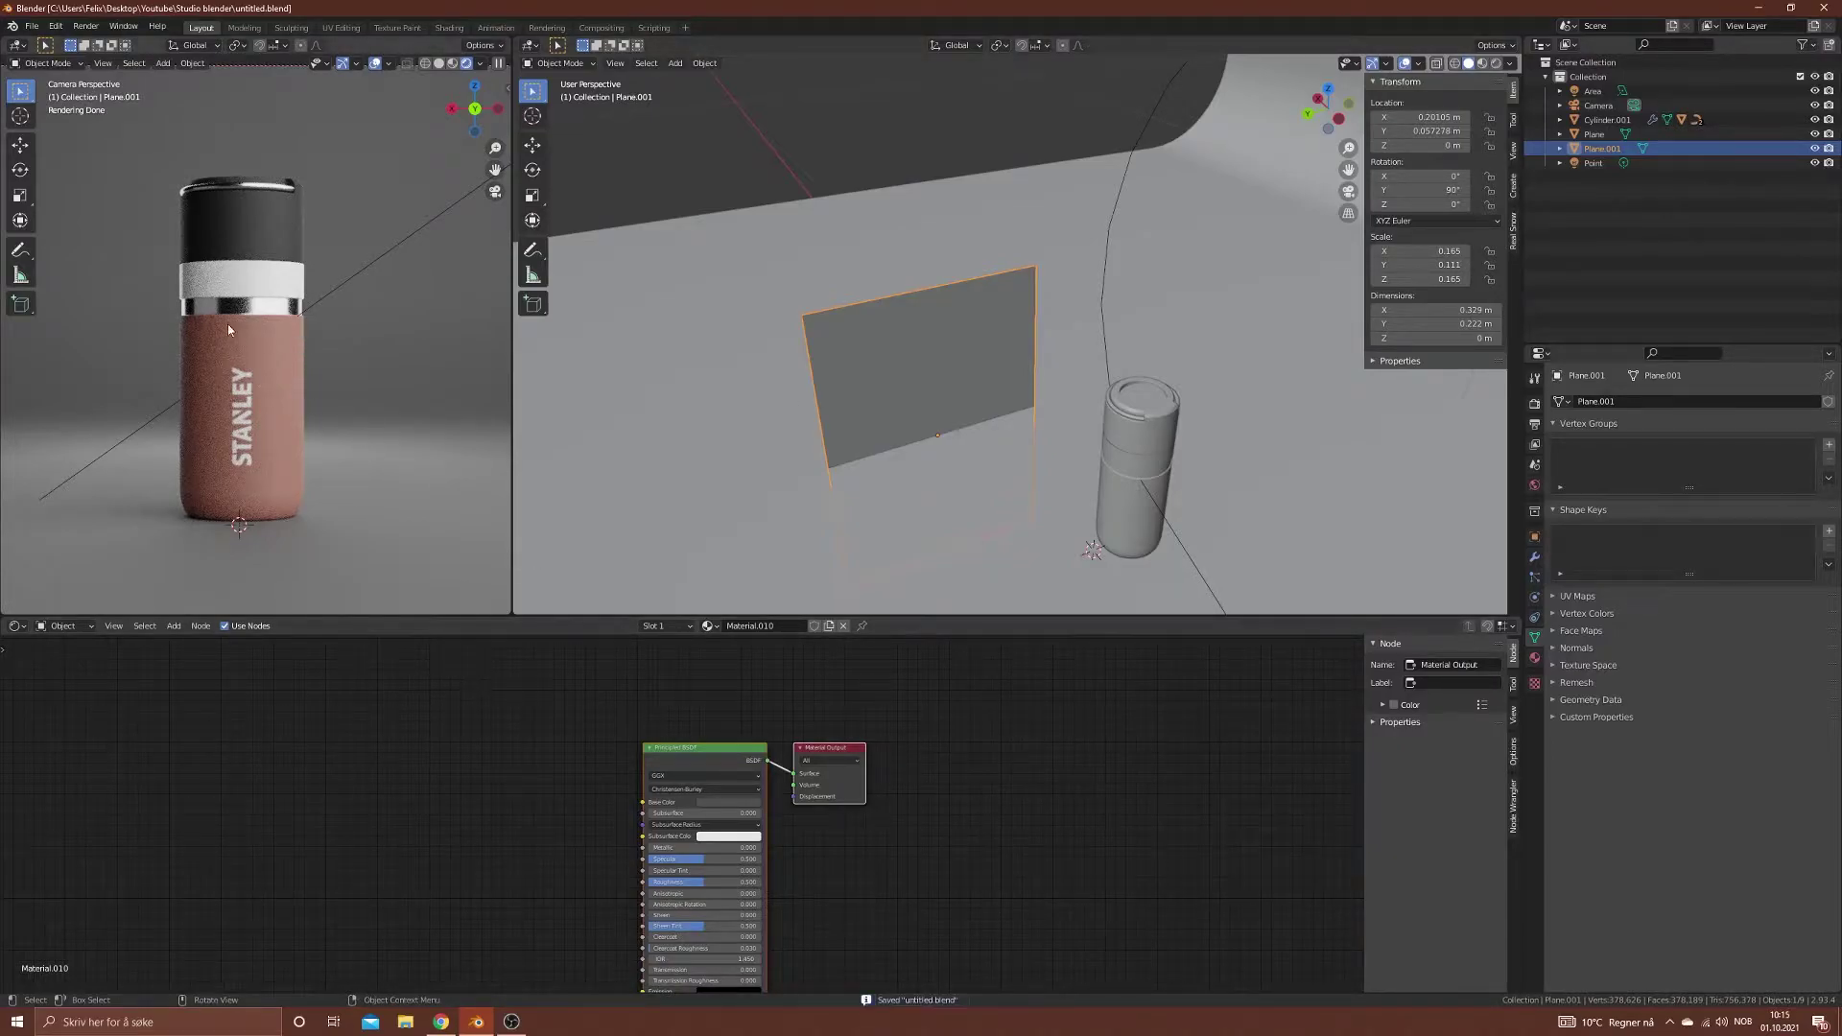
key("Home")
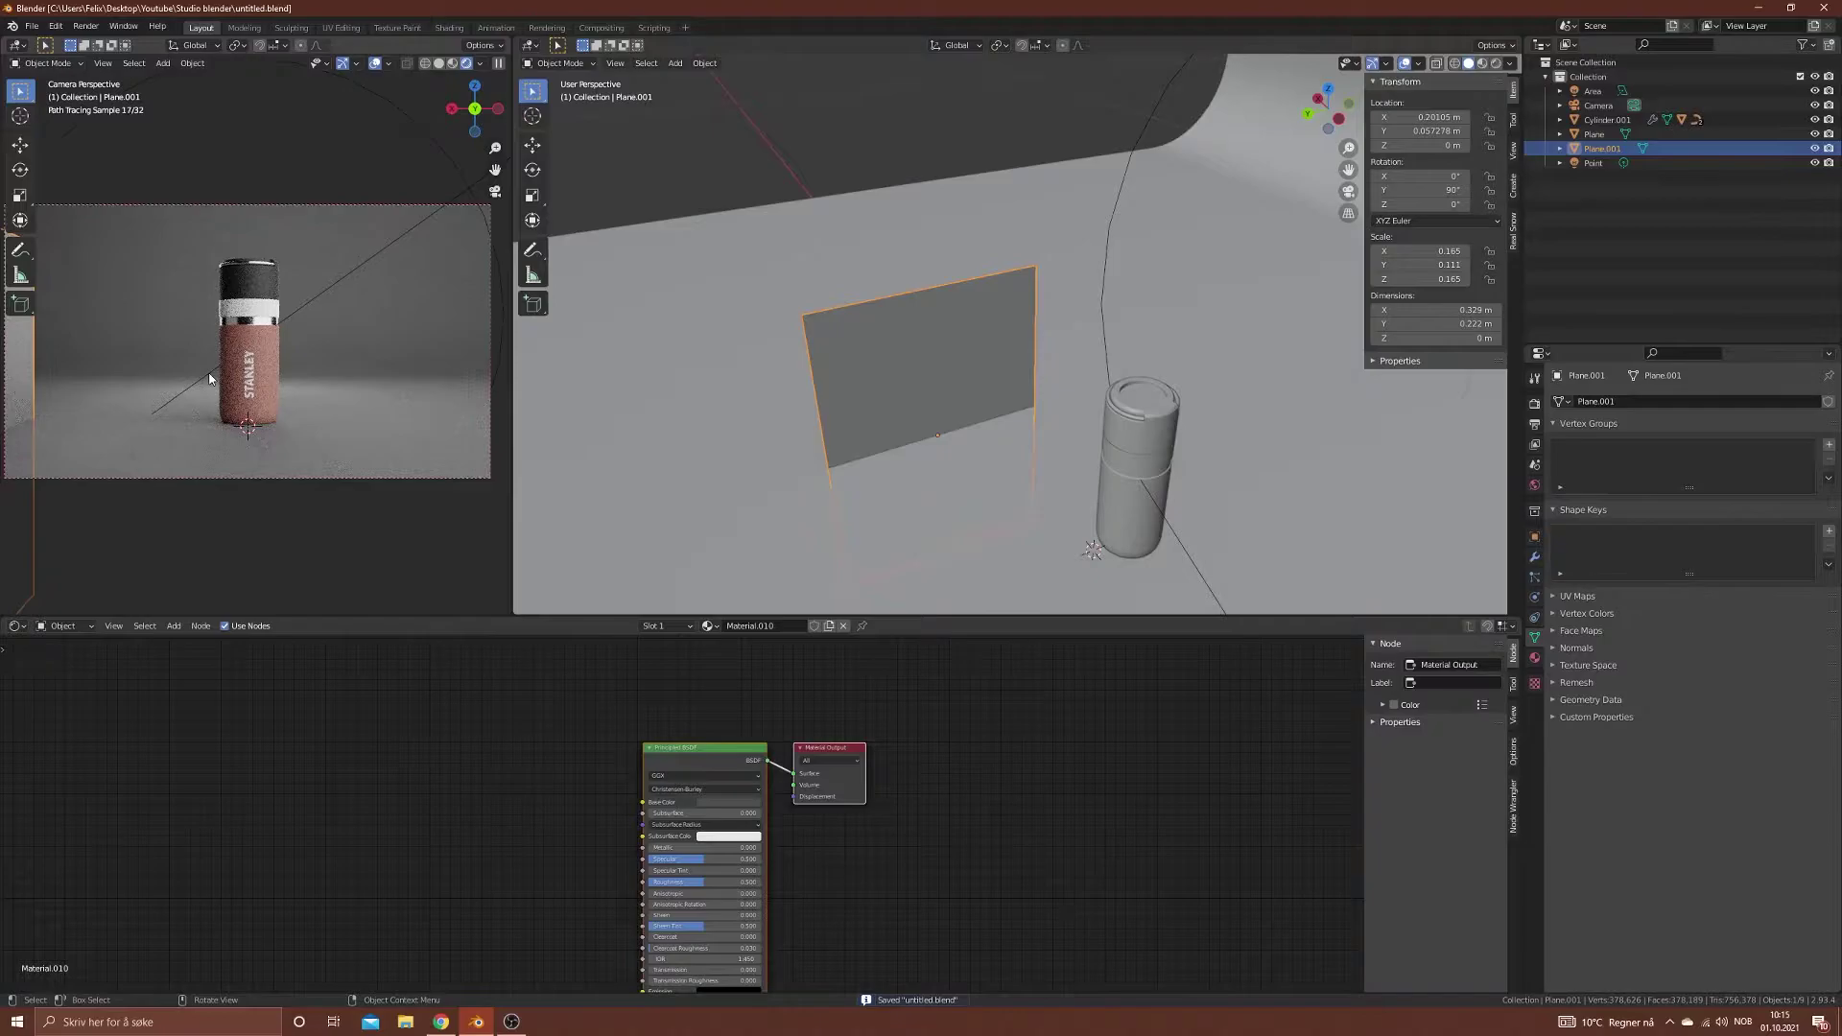
key("g")
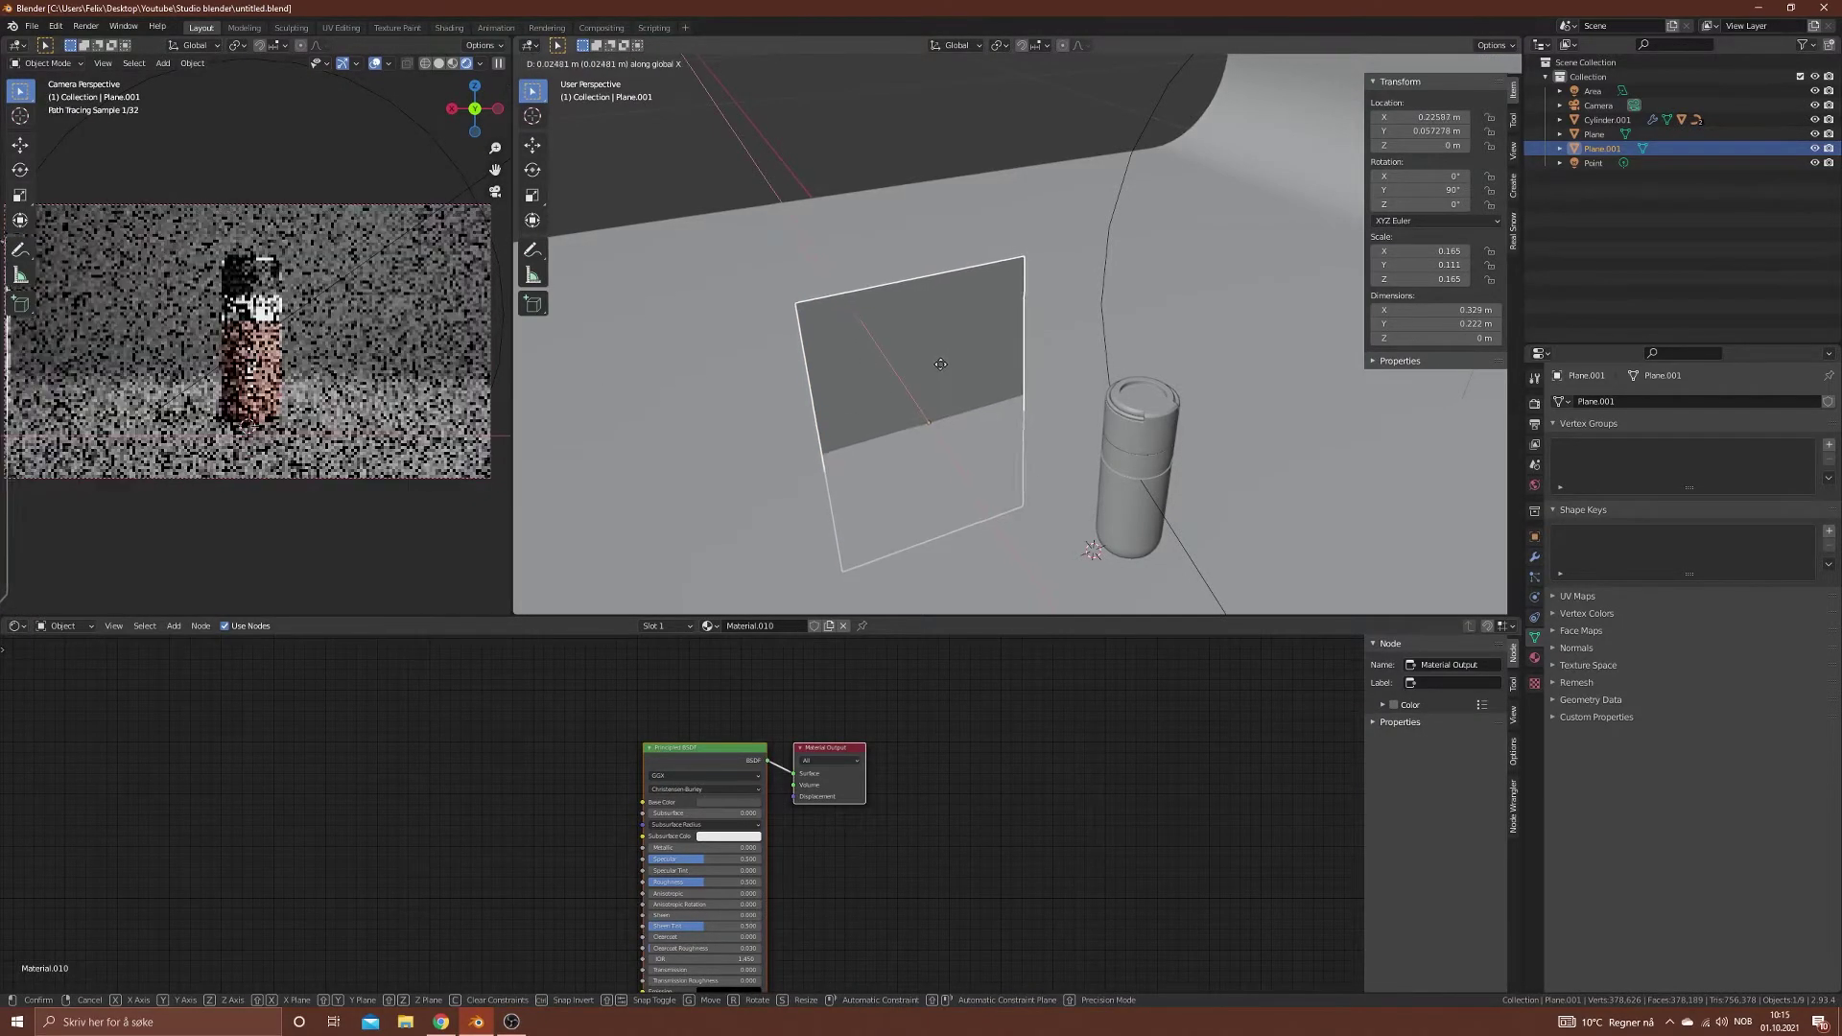
left_click(955, 355)
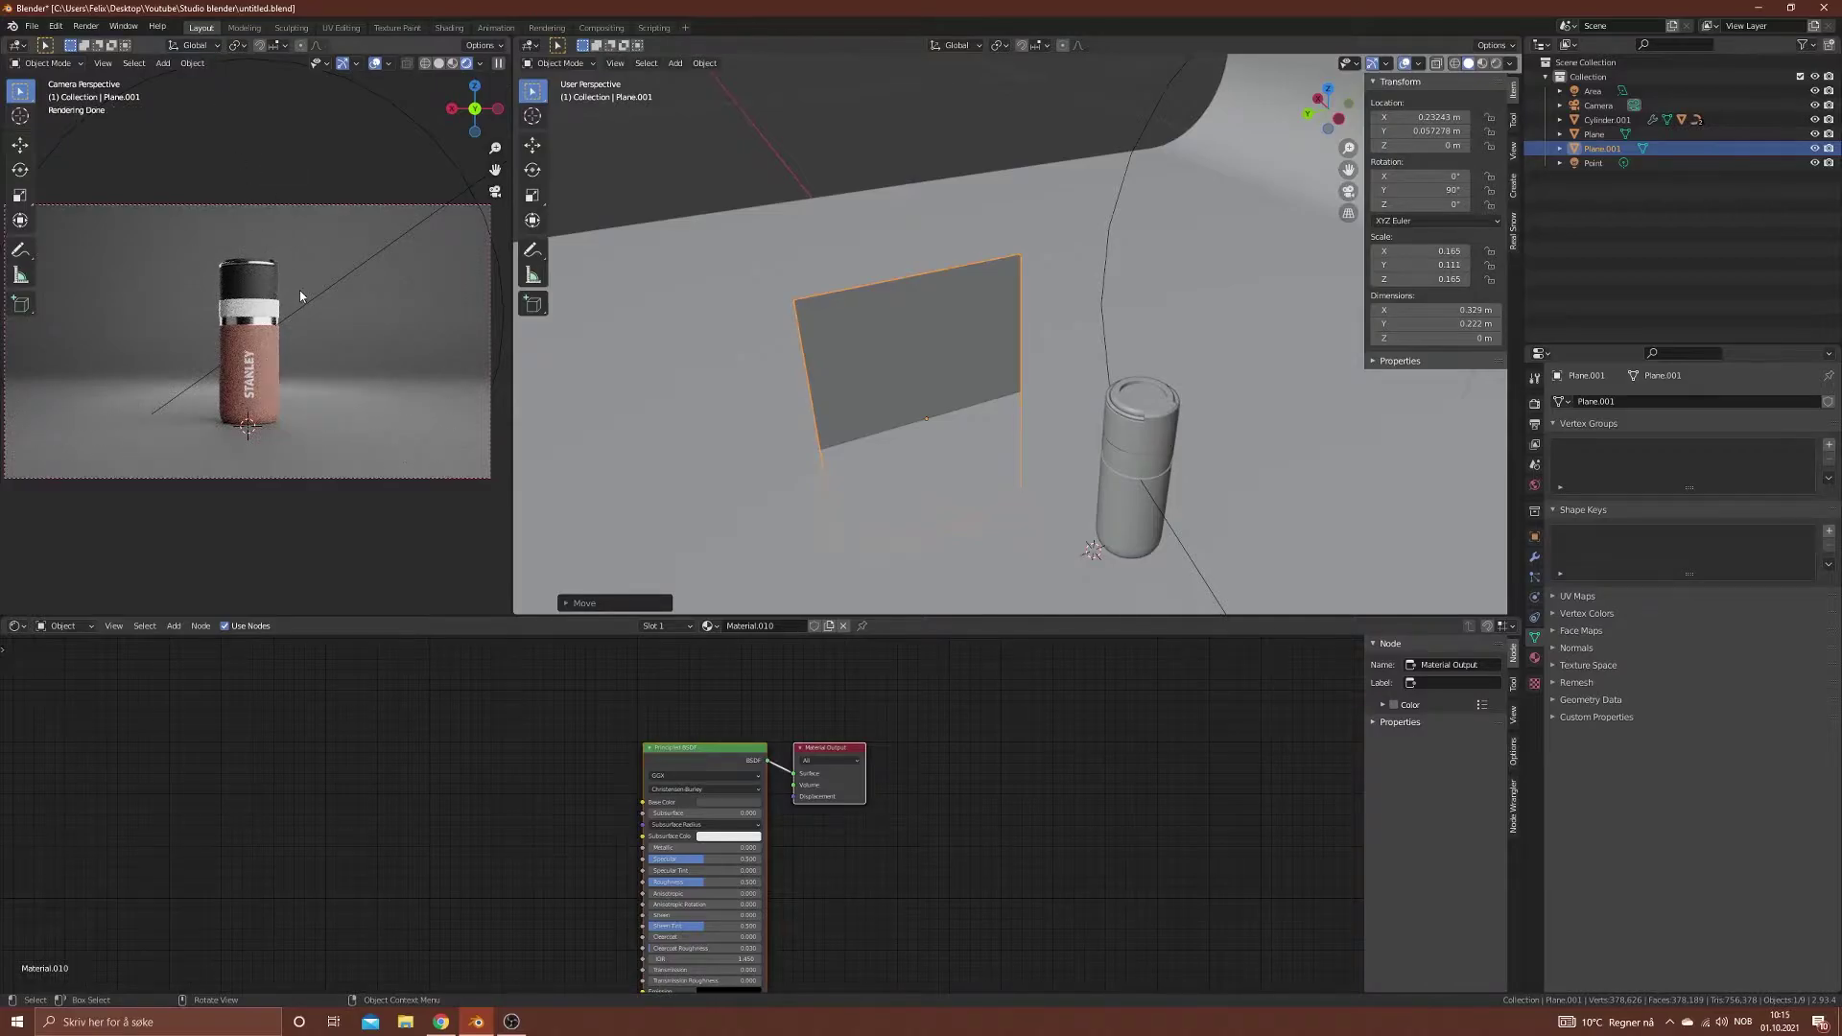
key("ctrl+s")
Step: Render the final image into Slot 3, then close the render window
left_click(75, 29)
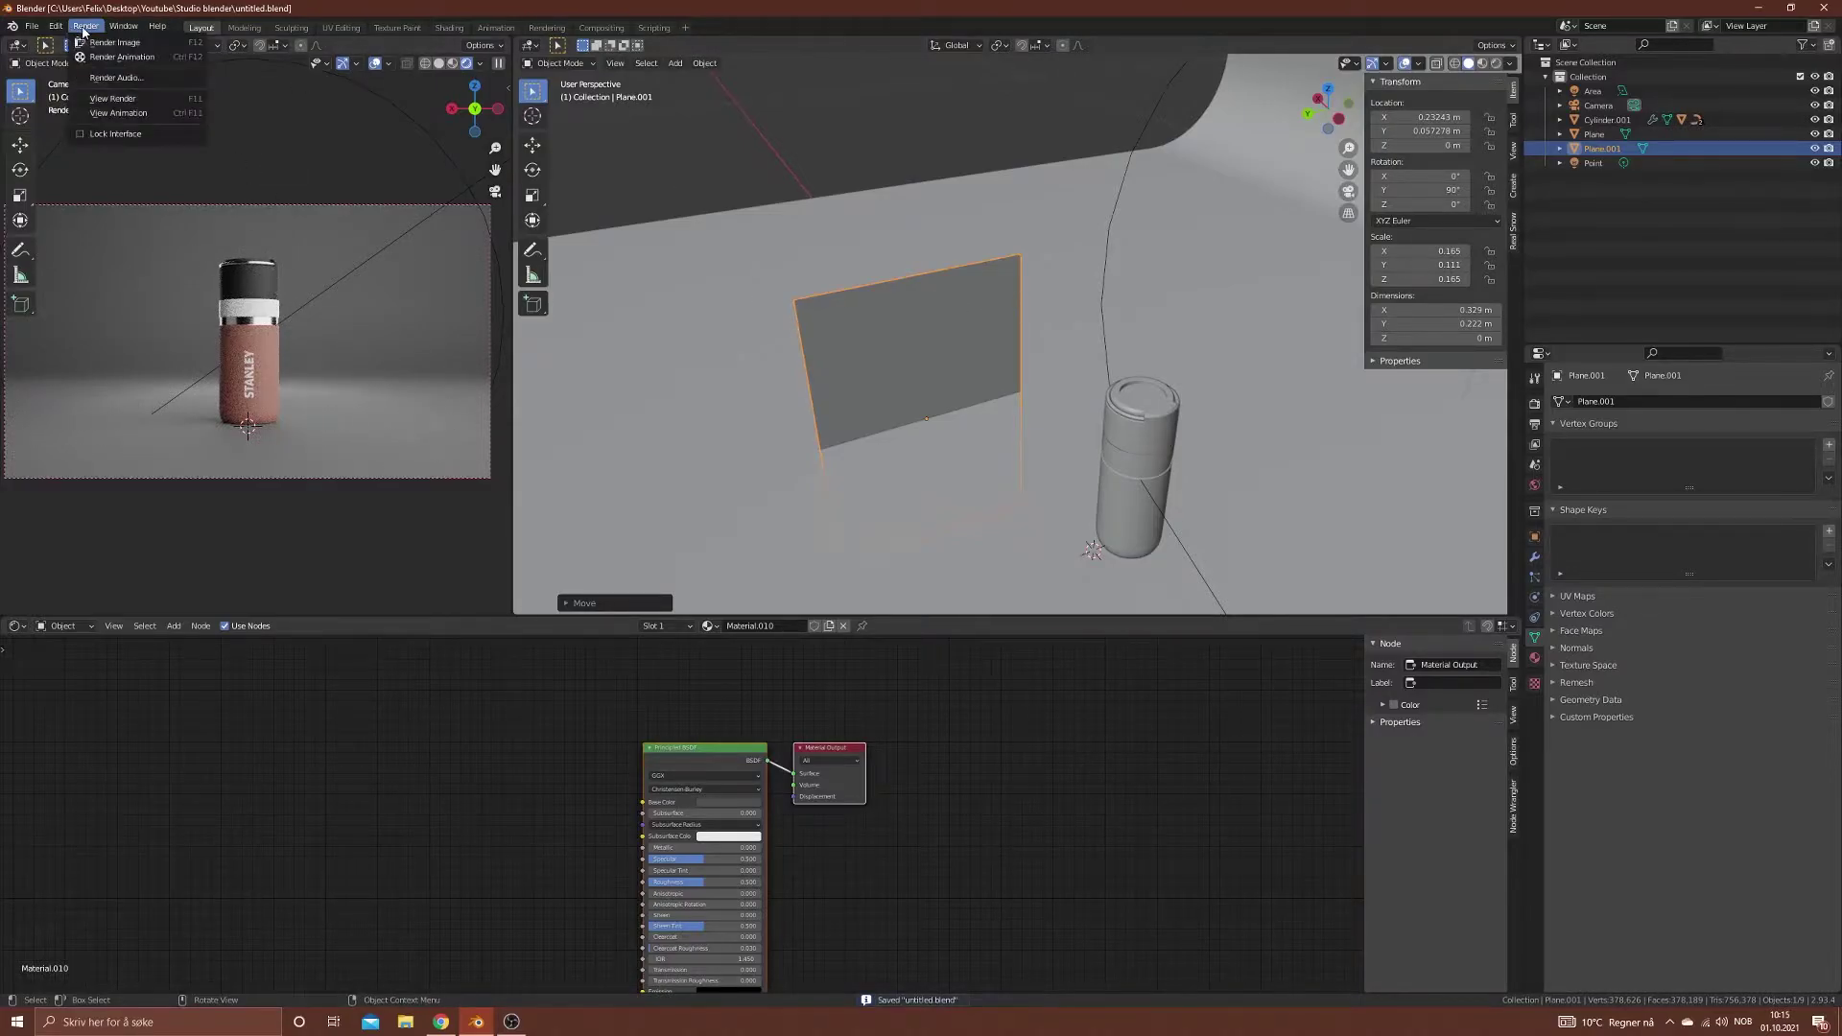
left_click(84, 44)
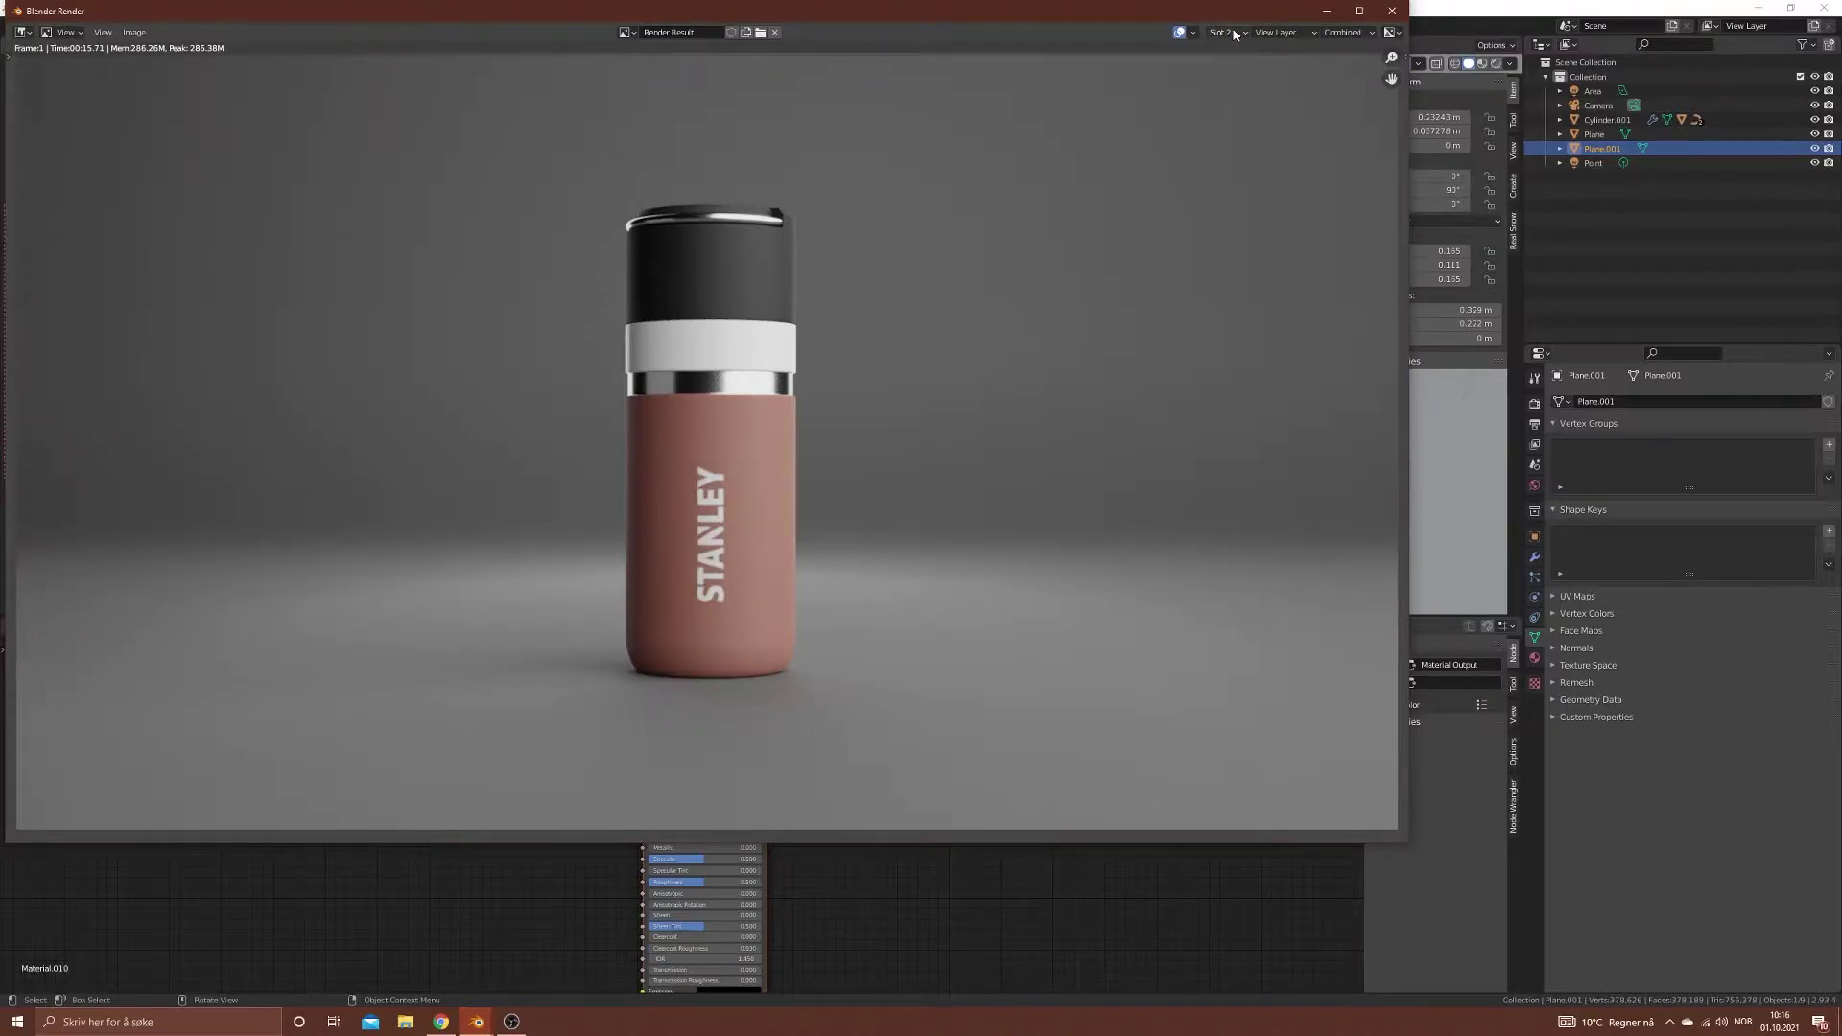
left_click(1233, 35)
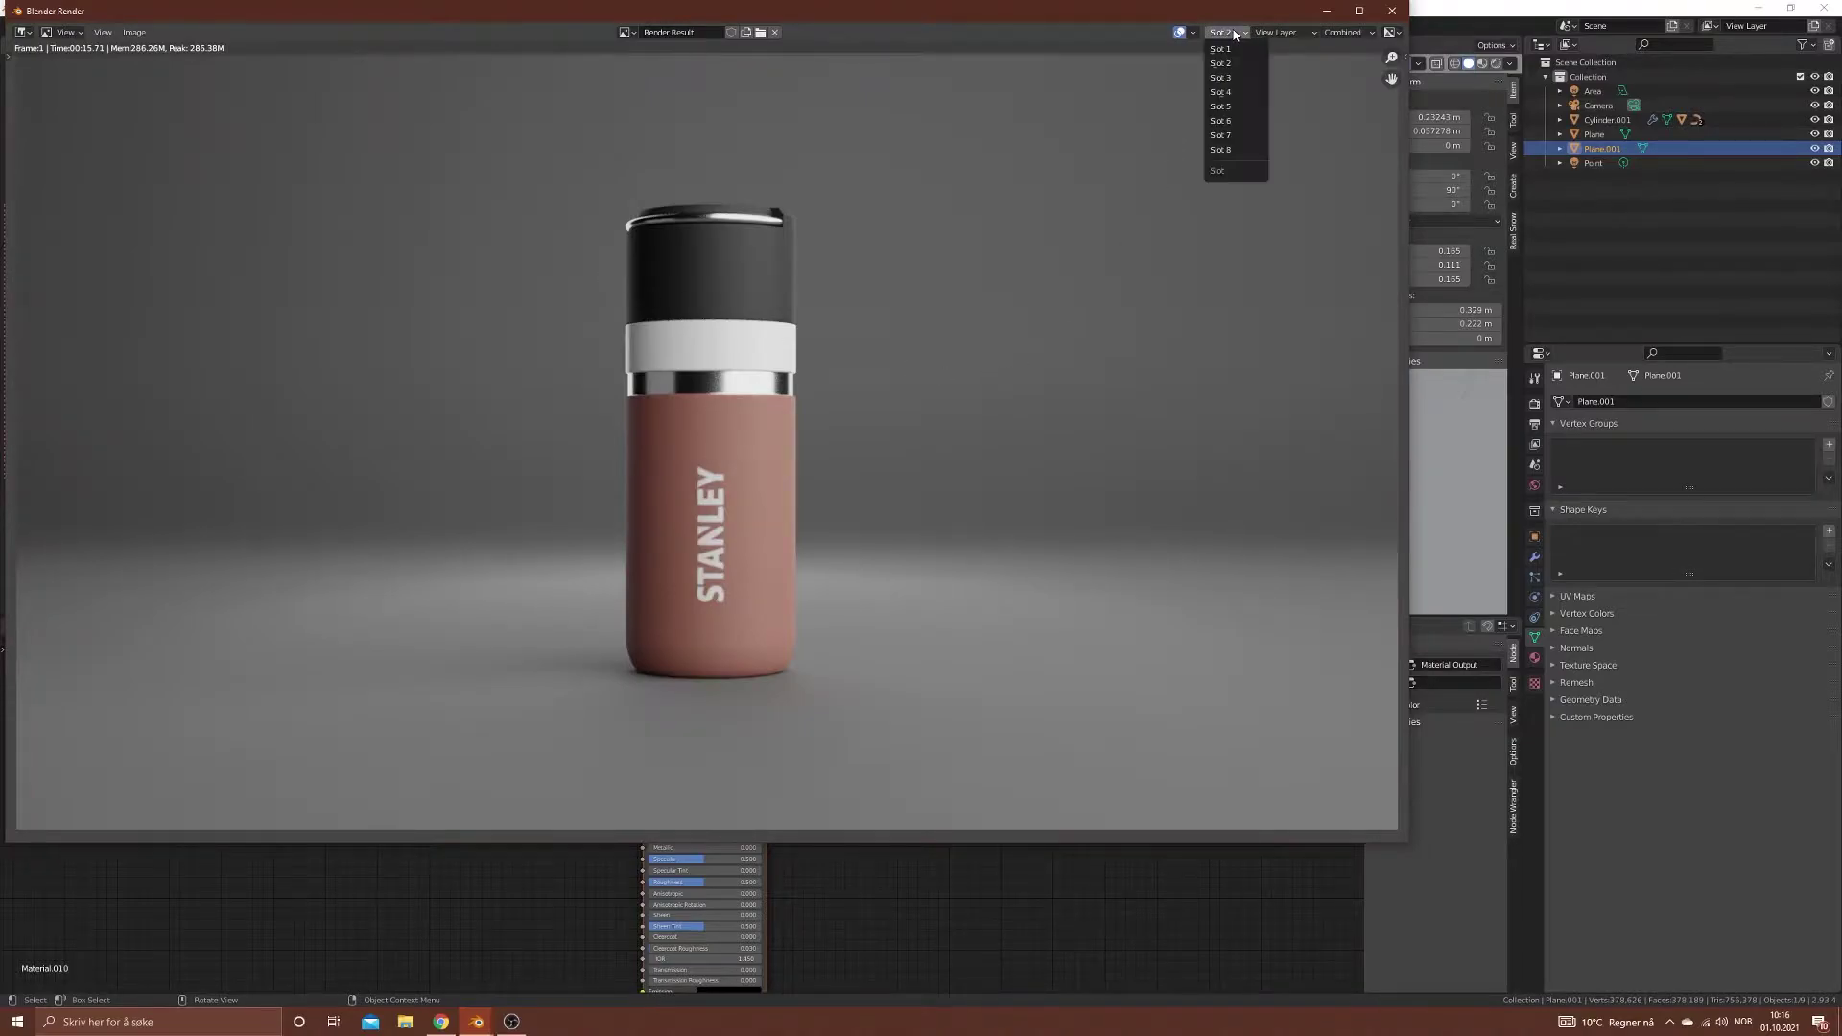
left_click(1235, 78)
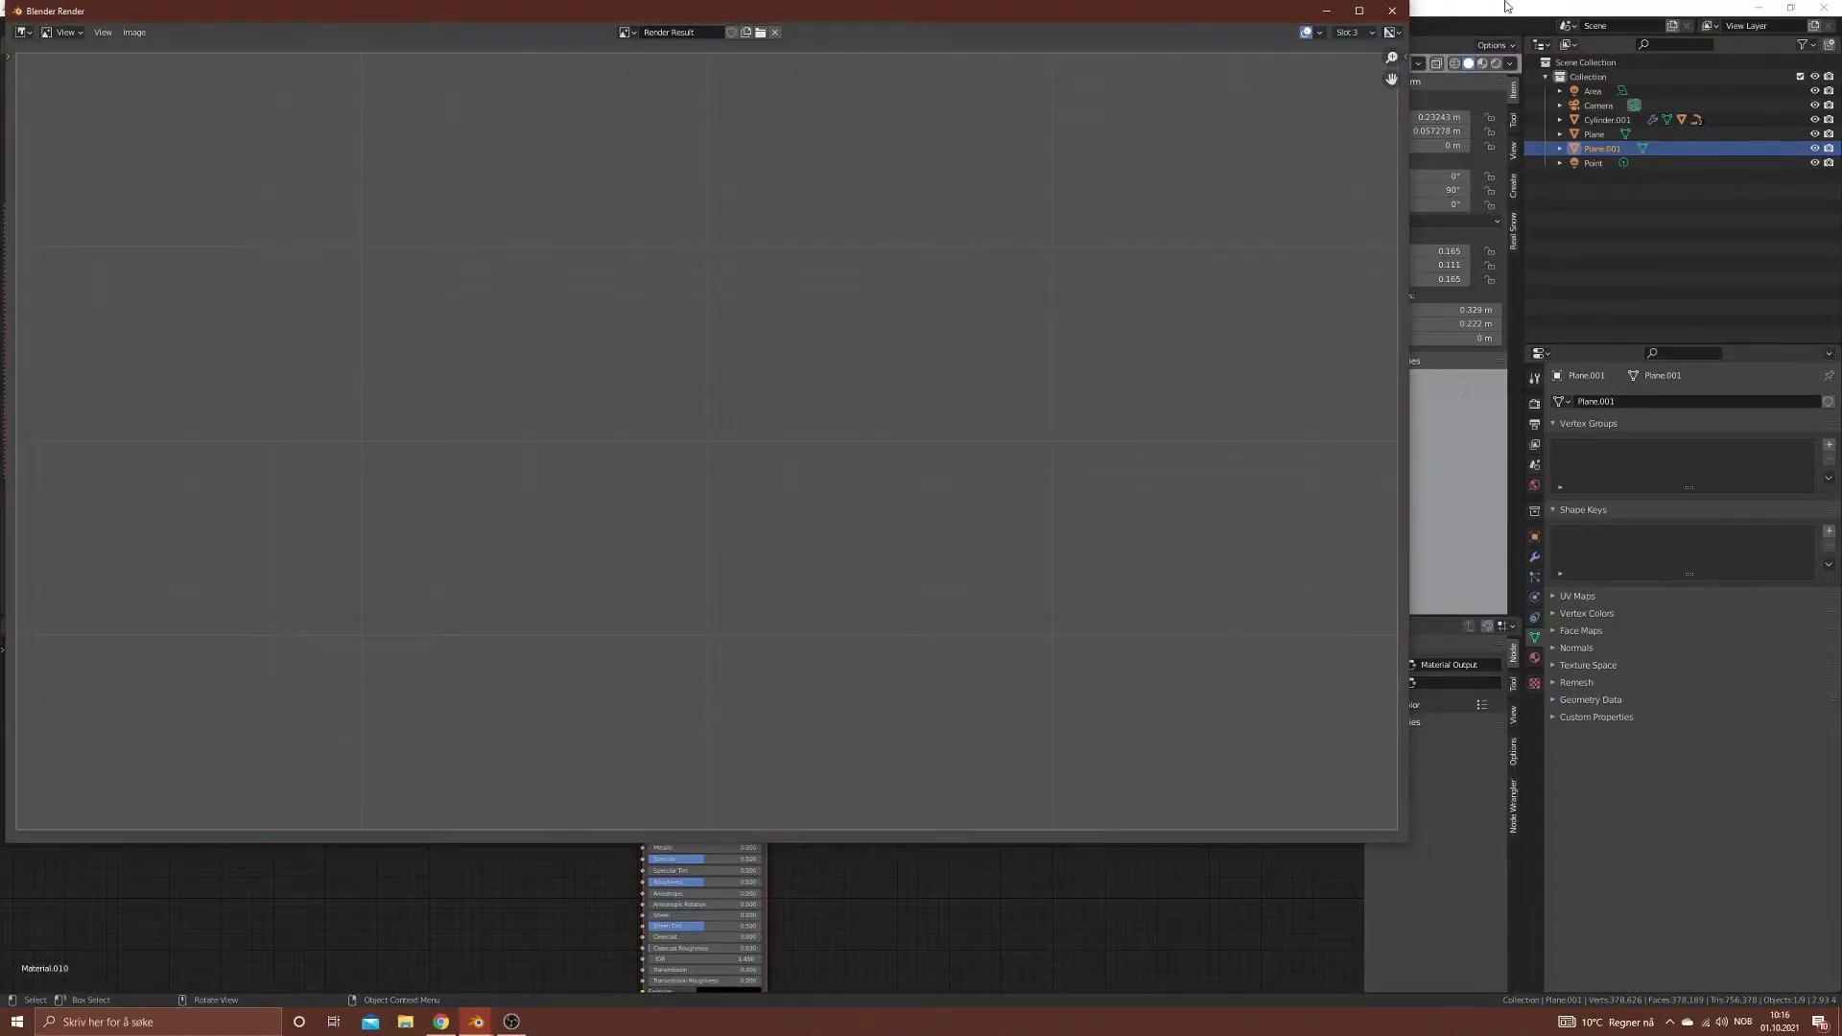
left_click(1392, 9)
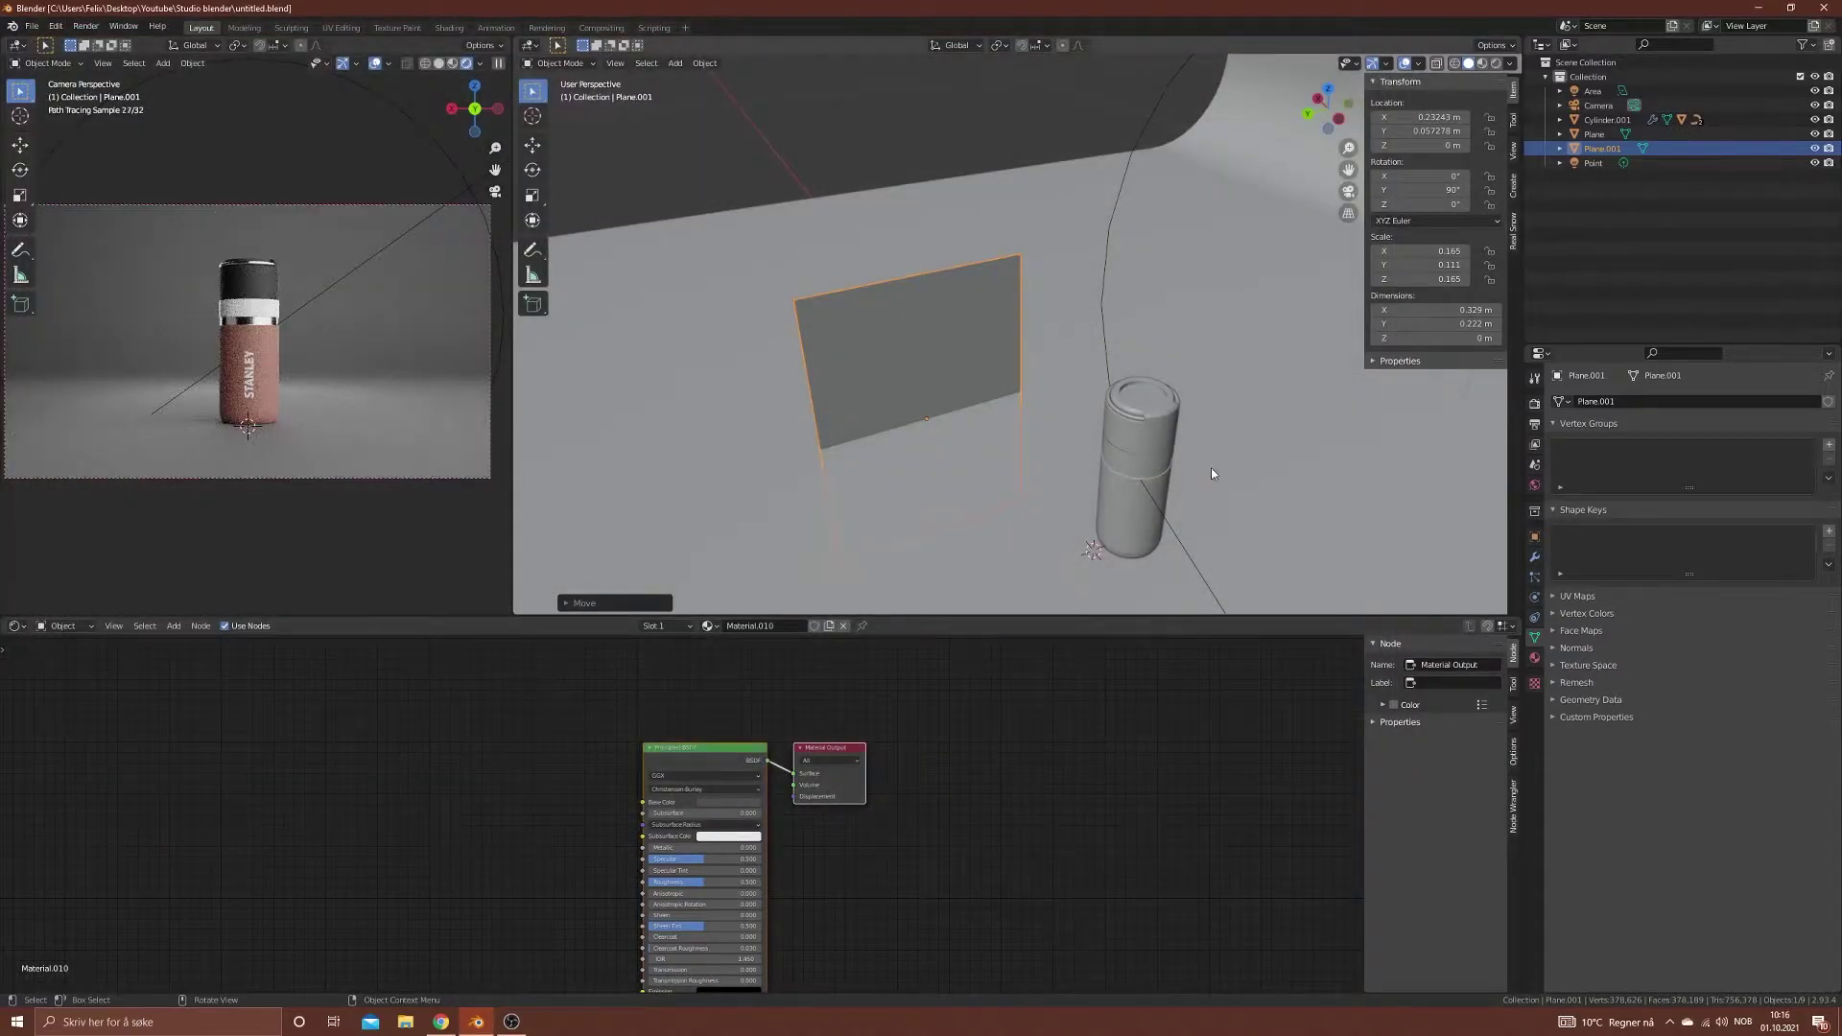
Step: Delete the area light, the point light and the small plane Plane.001
scroll(1210, 473, "down", 8)
middle_click_drag(1159, 518, 1171, 293)
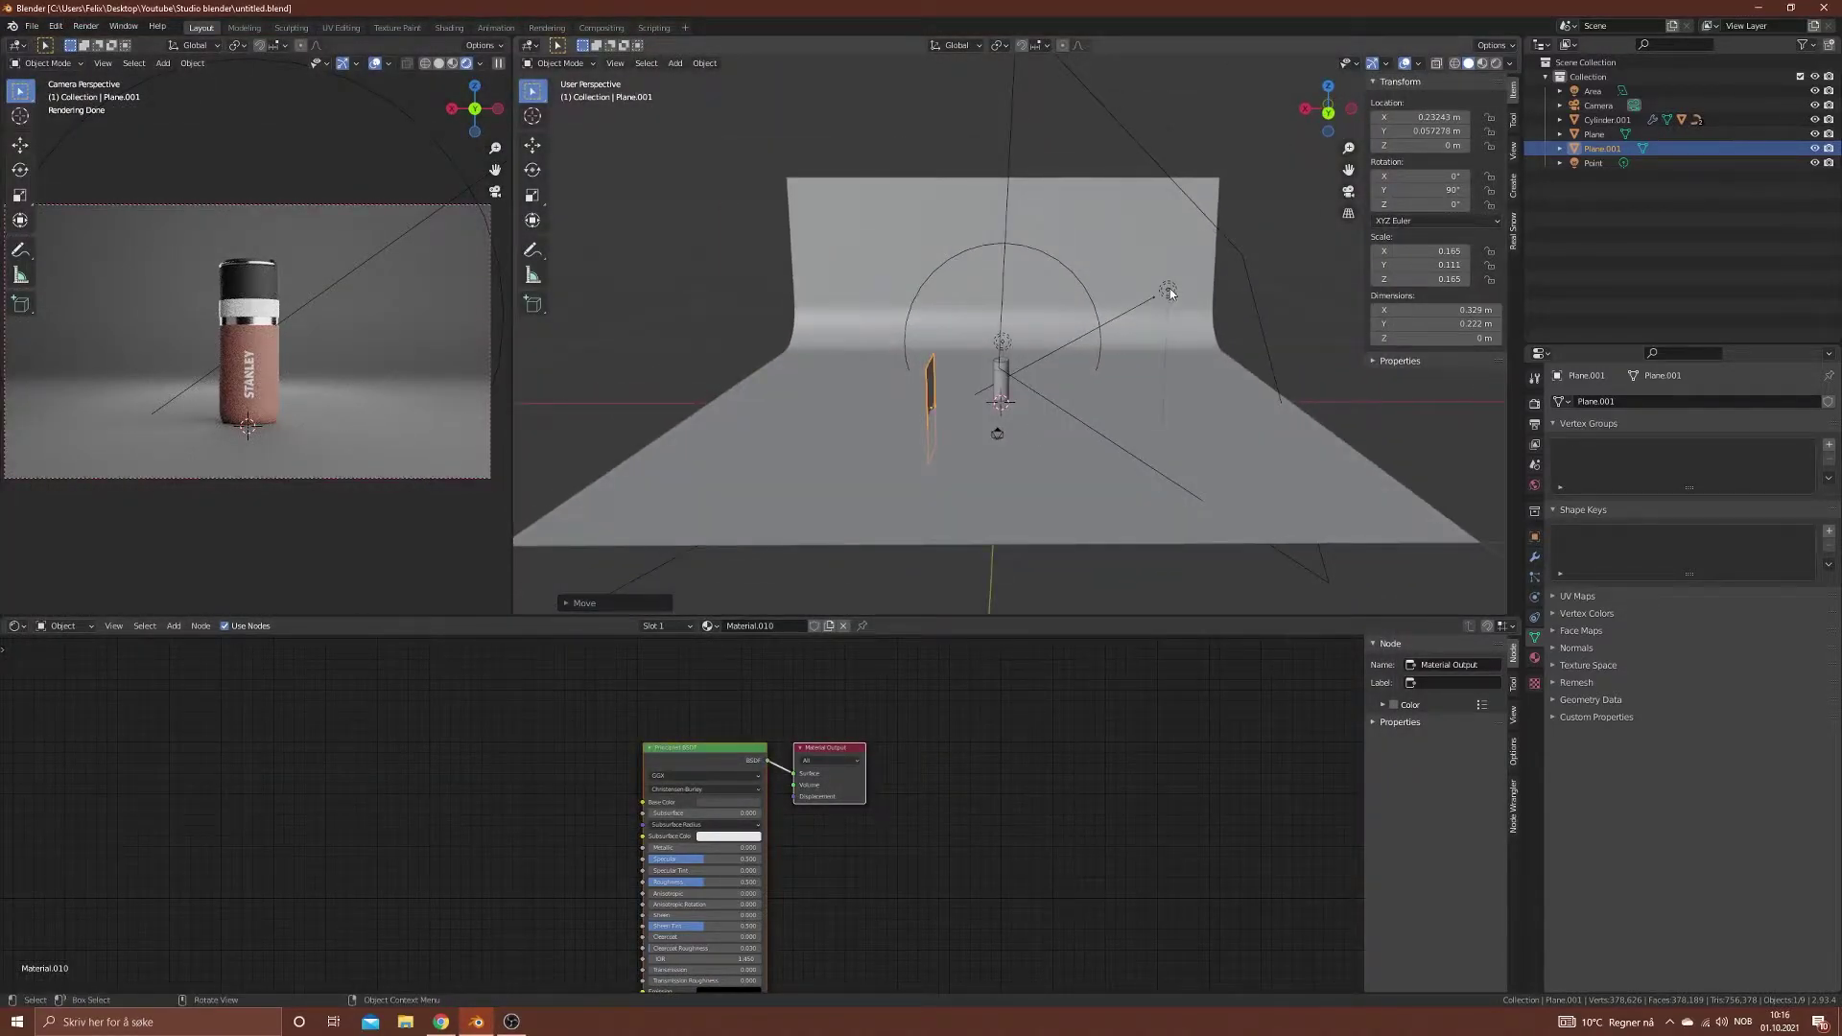
left_click(1168, 290)
key("Delete")
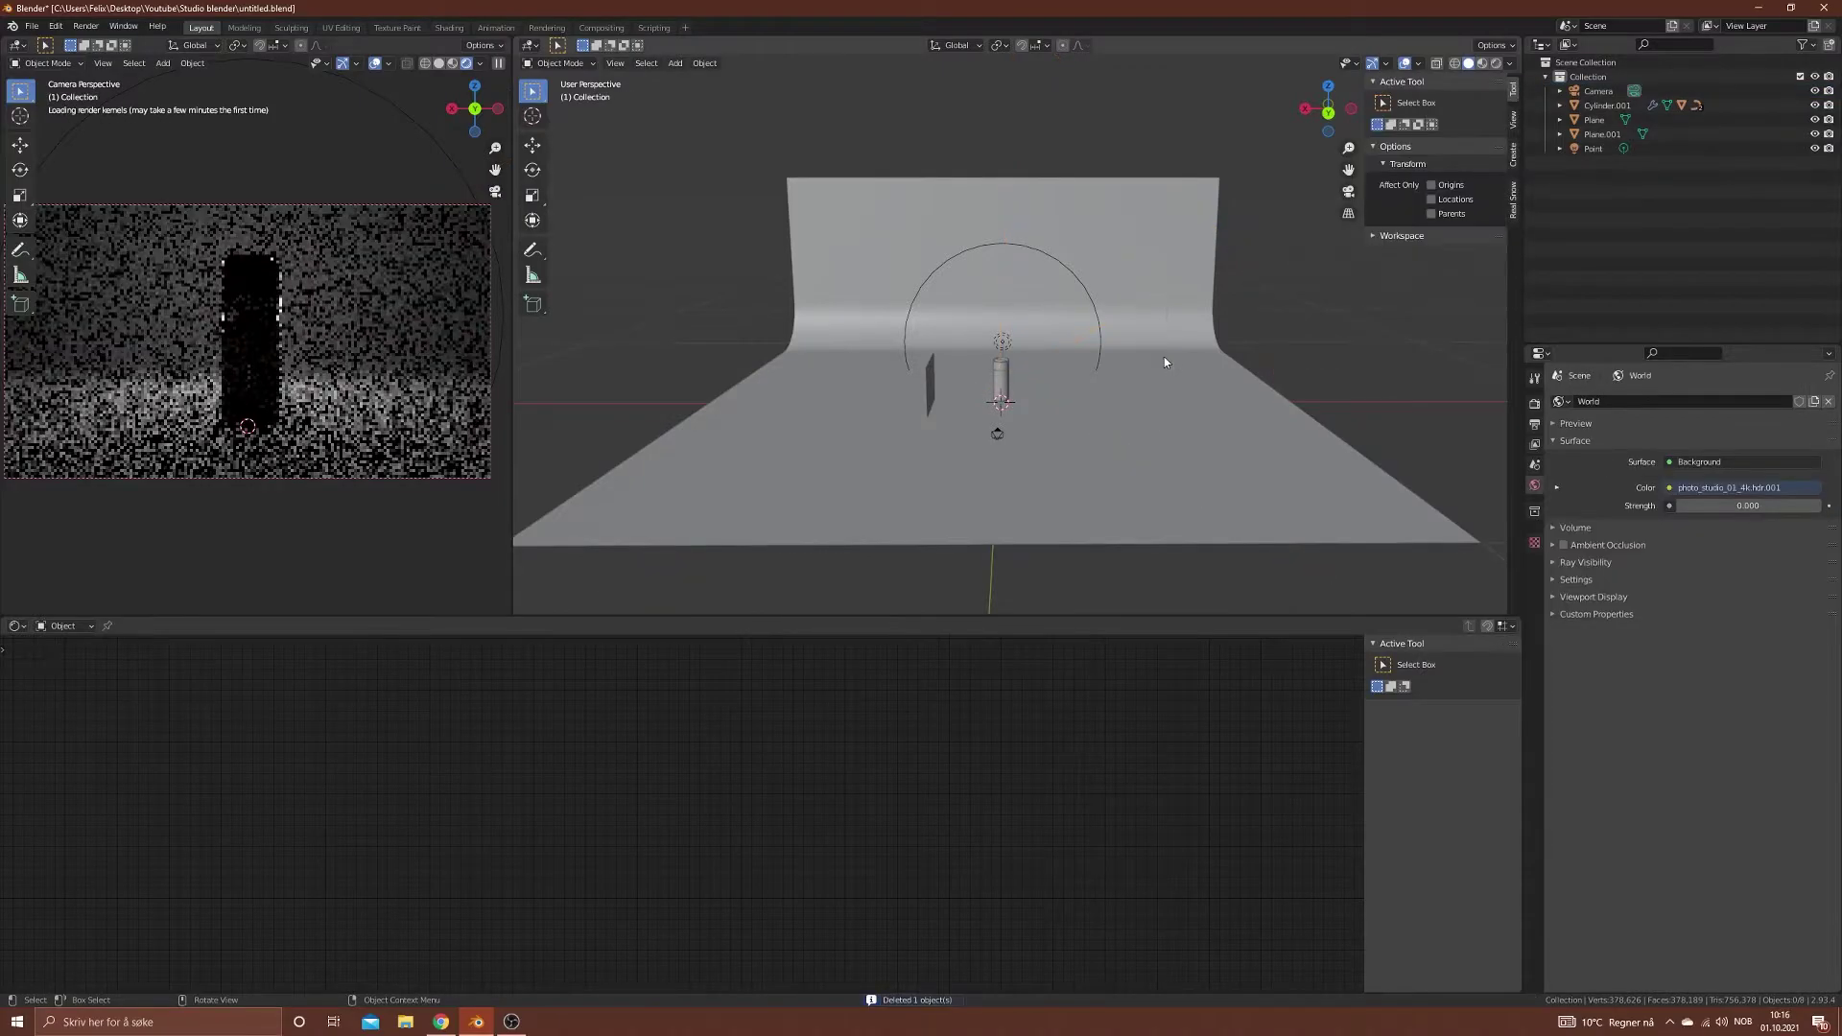
left_click(1025, 253)
key("Delete")
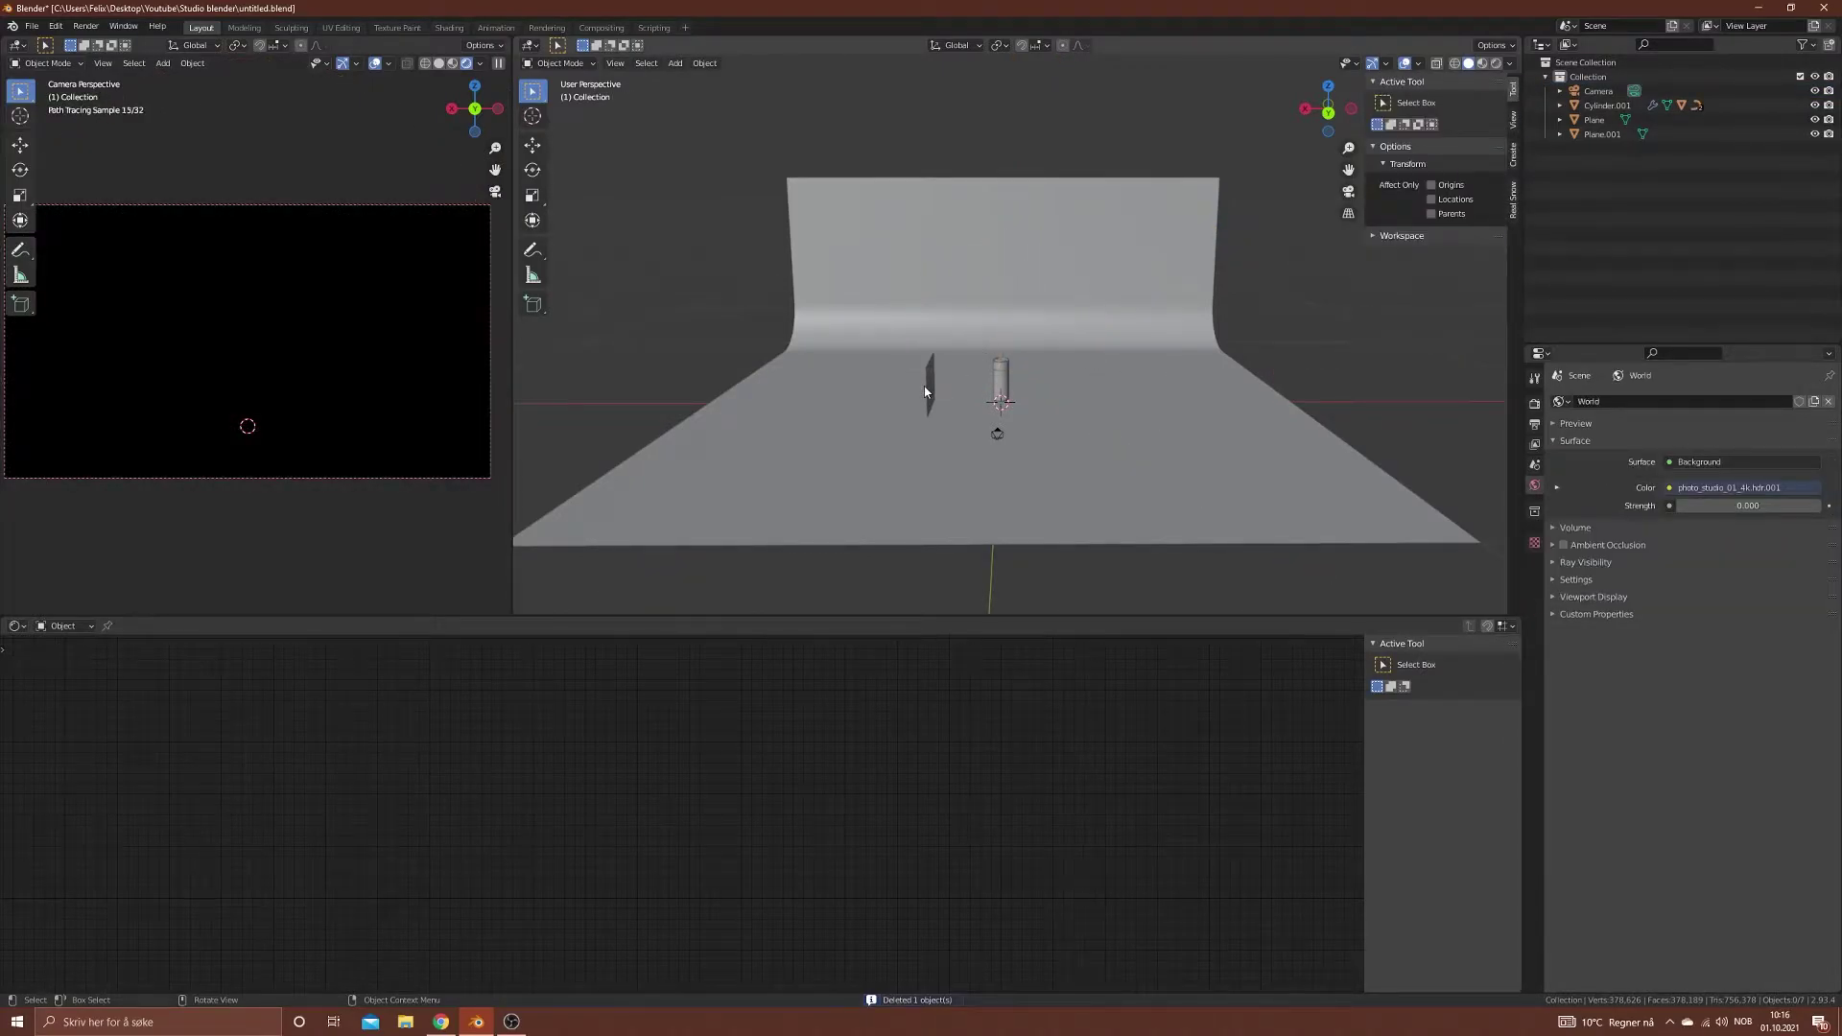
left_click(928, 386)
left_click(929, 386)
key("Delete")
Step: Add a new area light and raise it to about 0.41 m above the bottle
scroll(1033, 417, "up", 5)
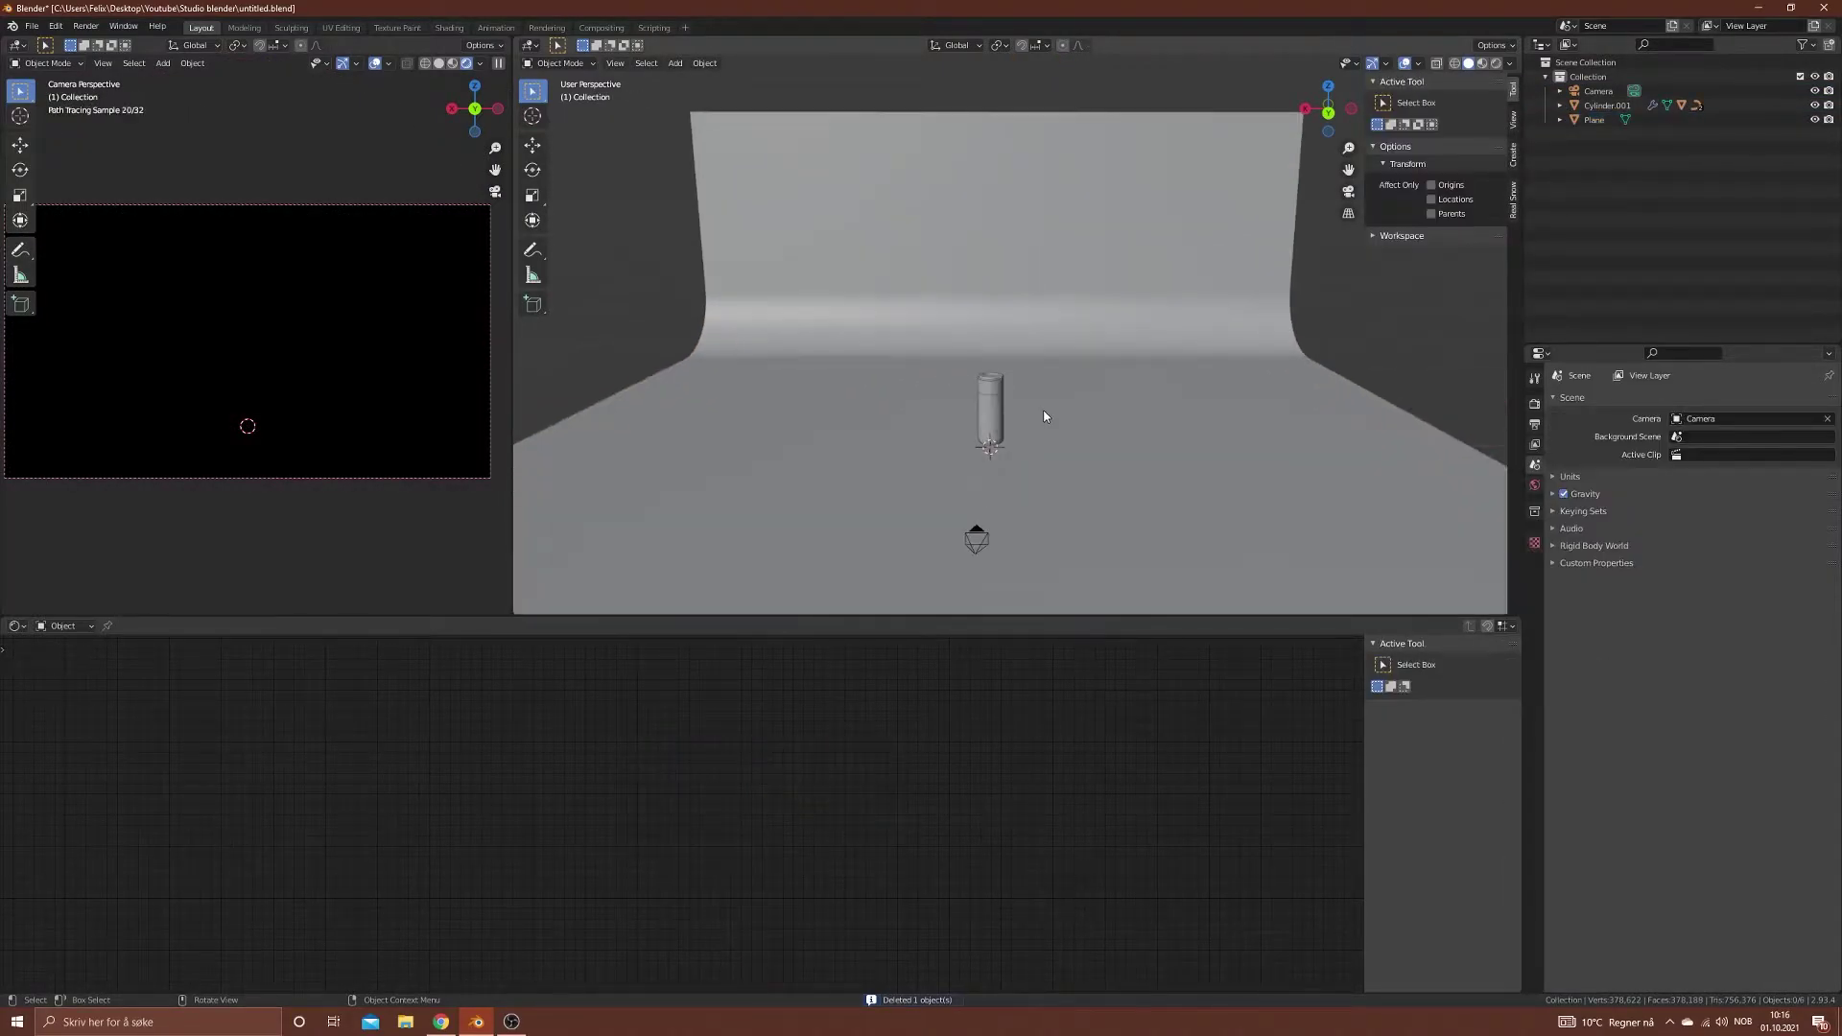
key("shift+a")
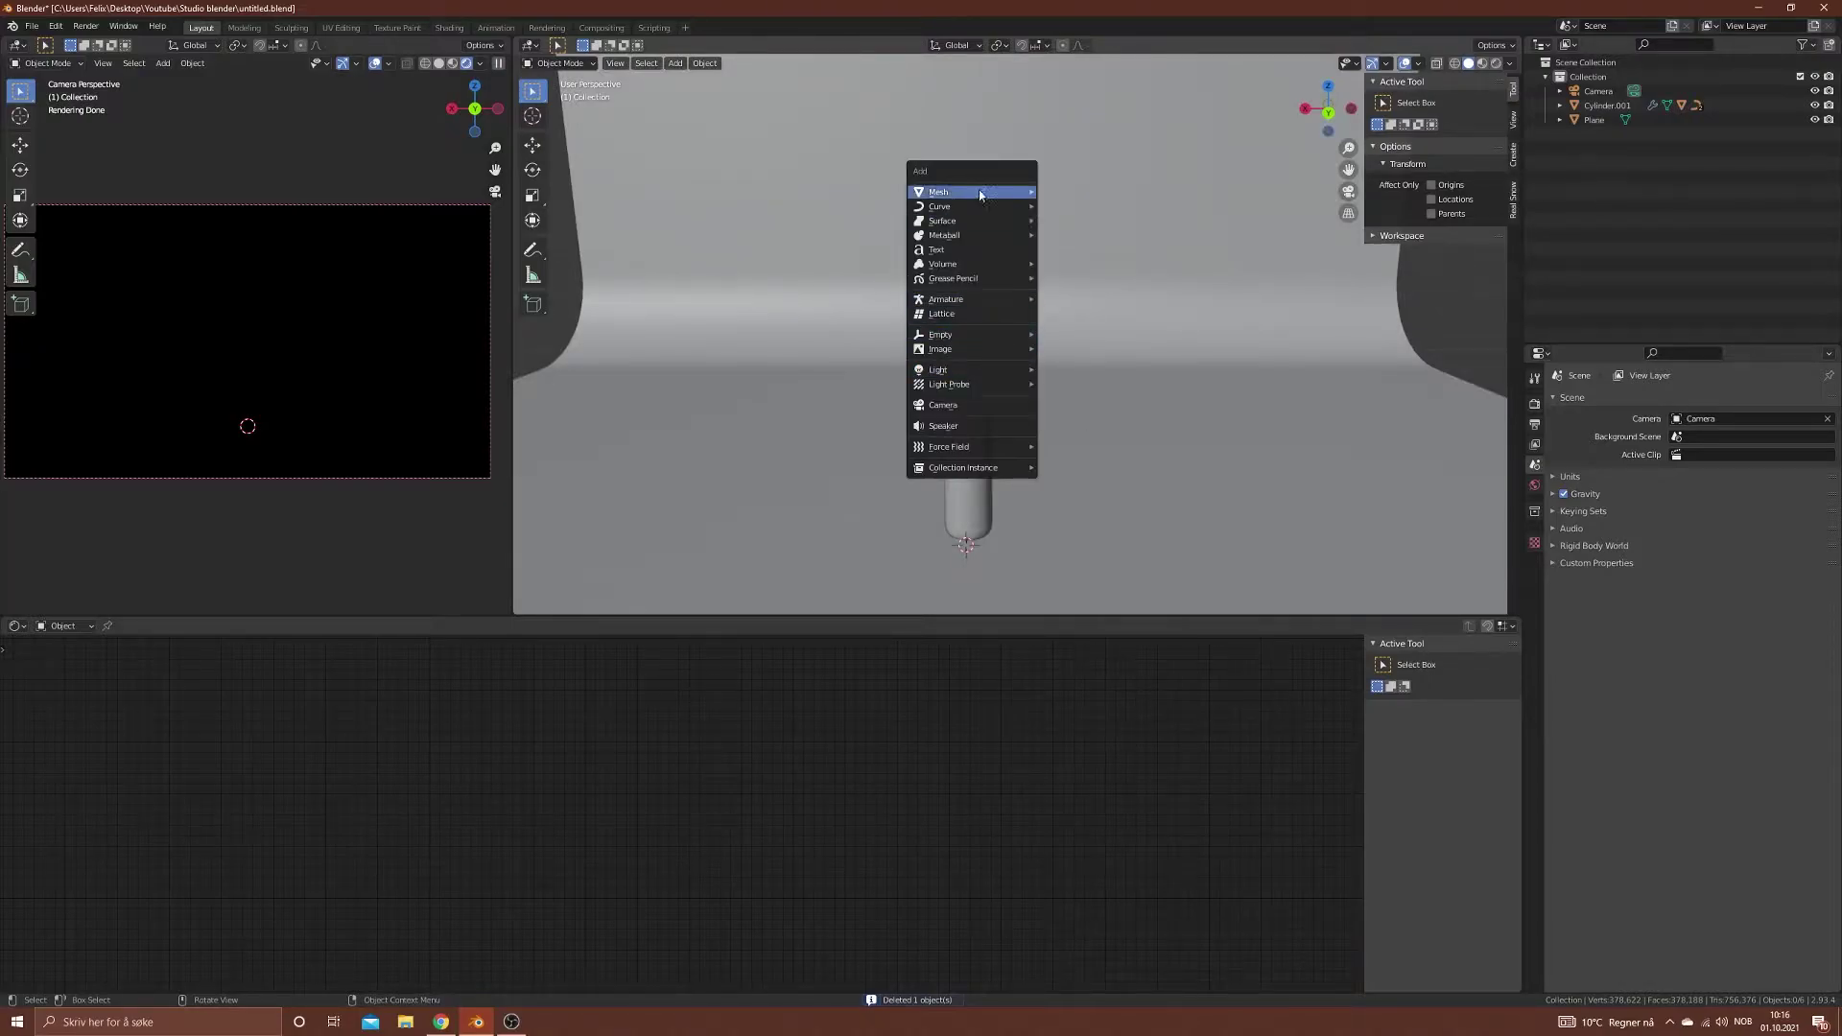
mouse_move(984, 368)
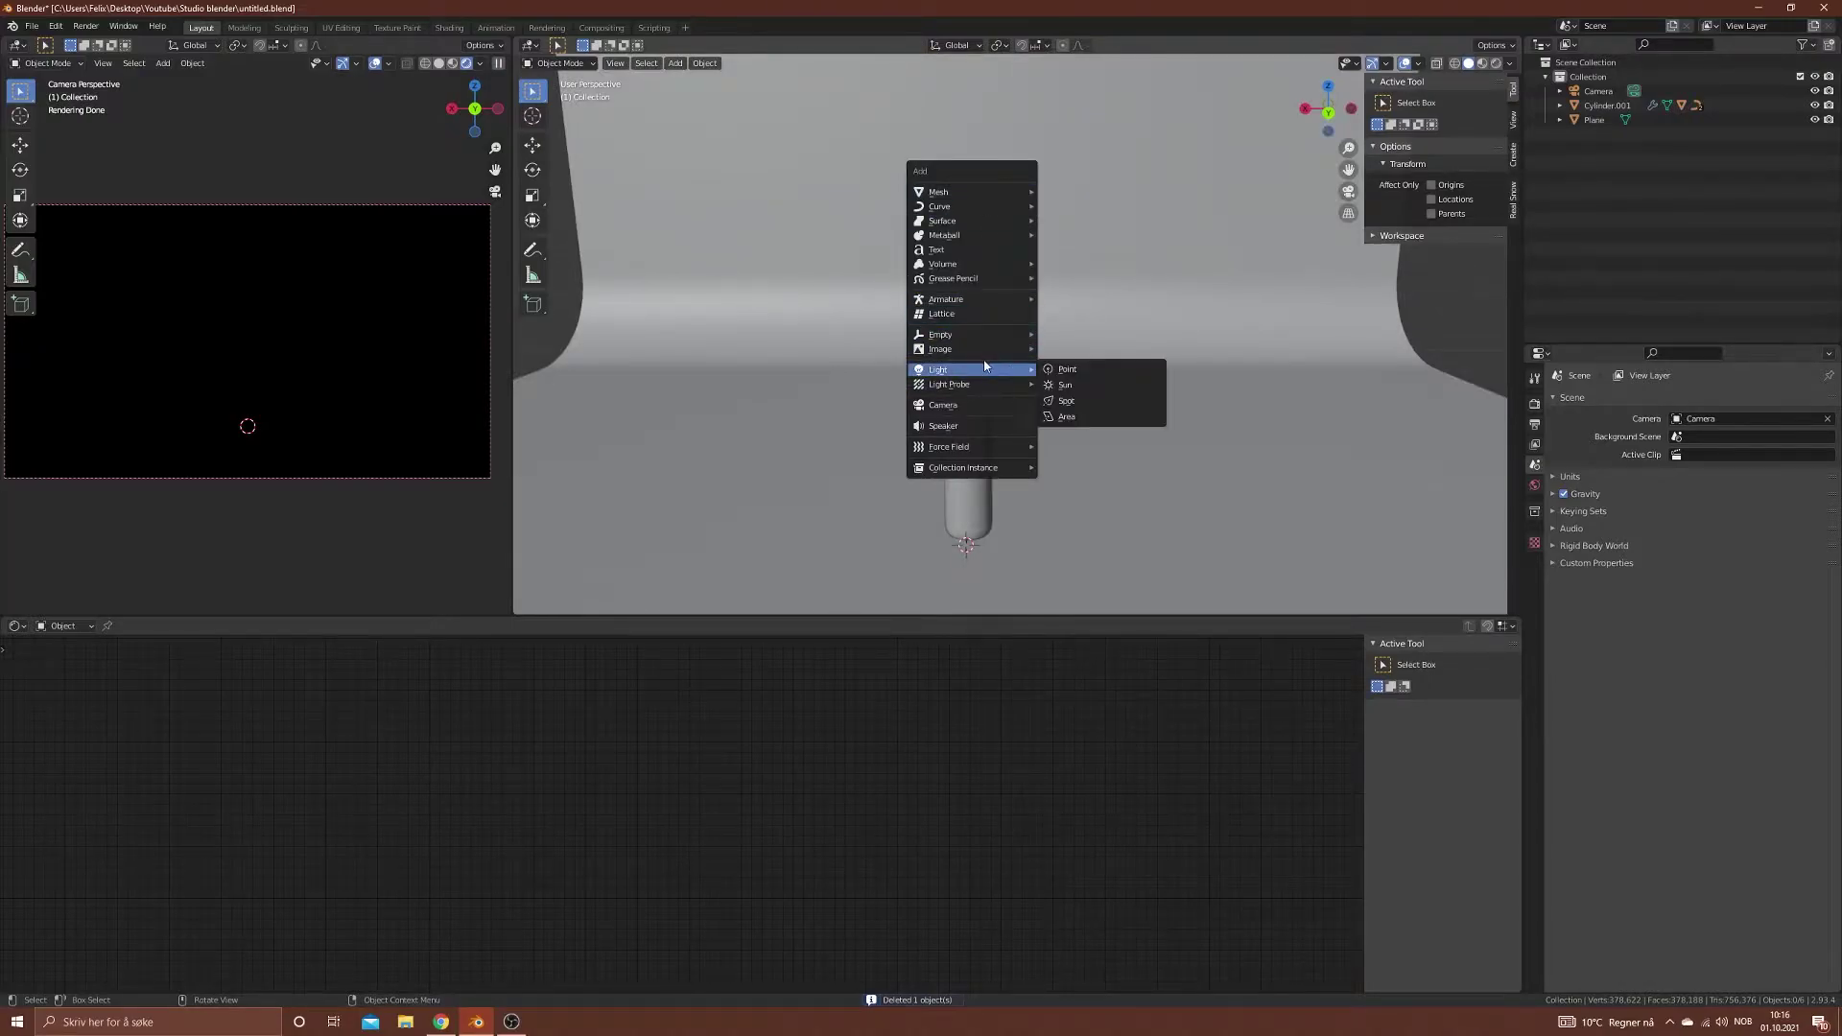
left_click(1071, 423)
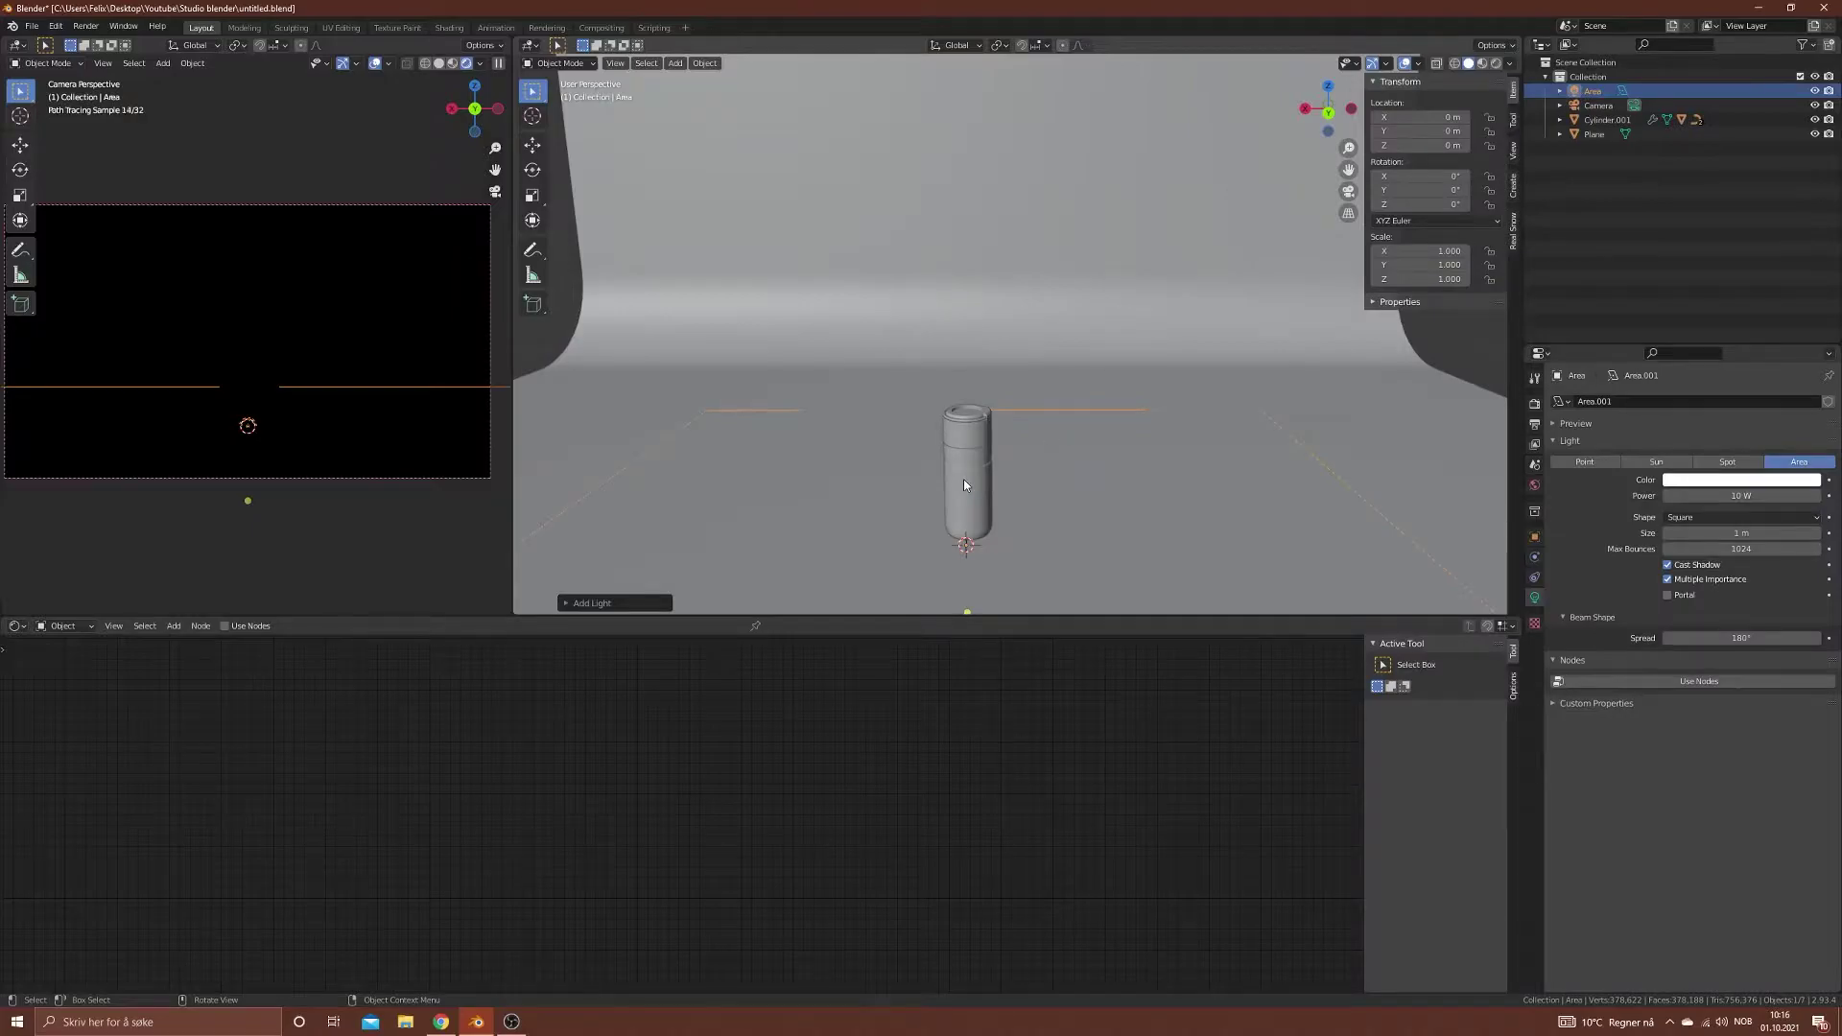
key("g")
key("z")
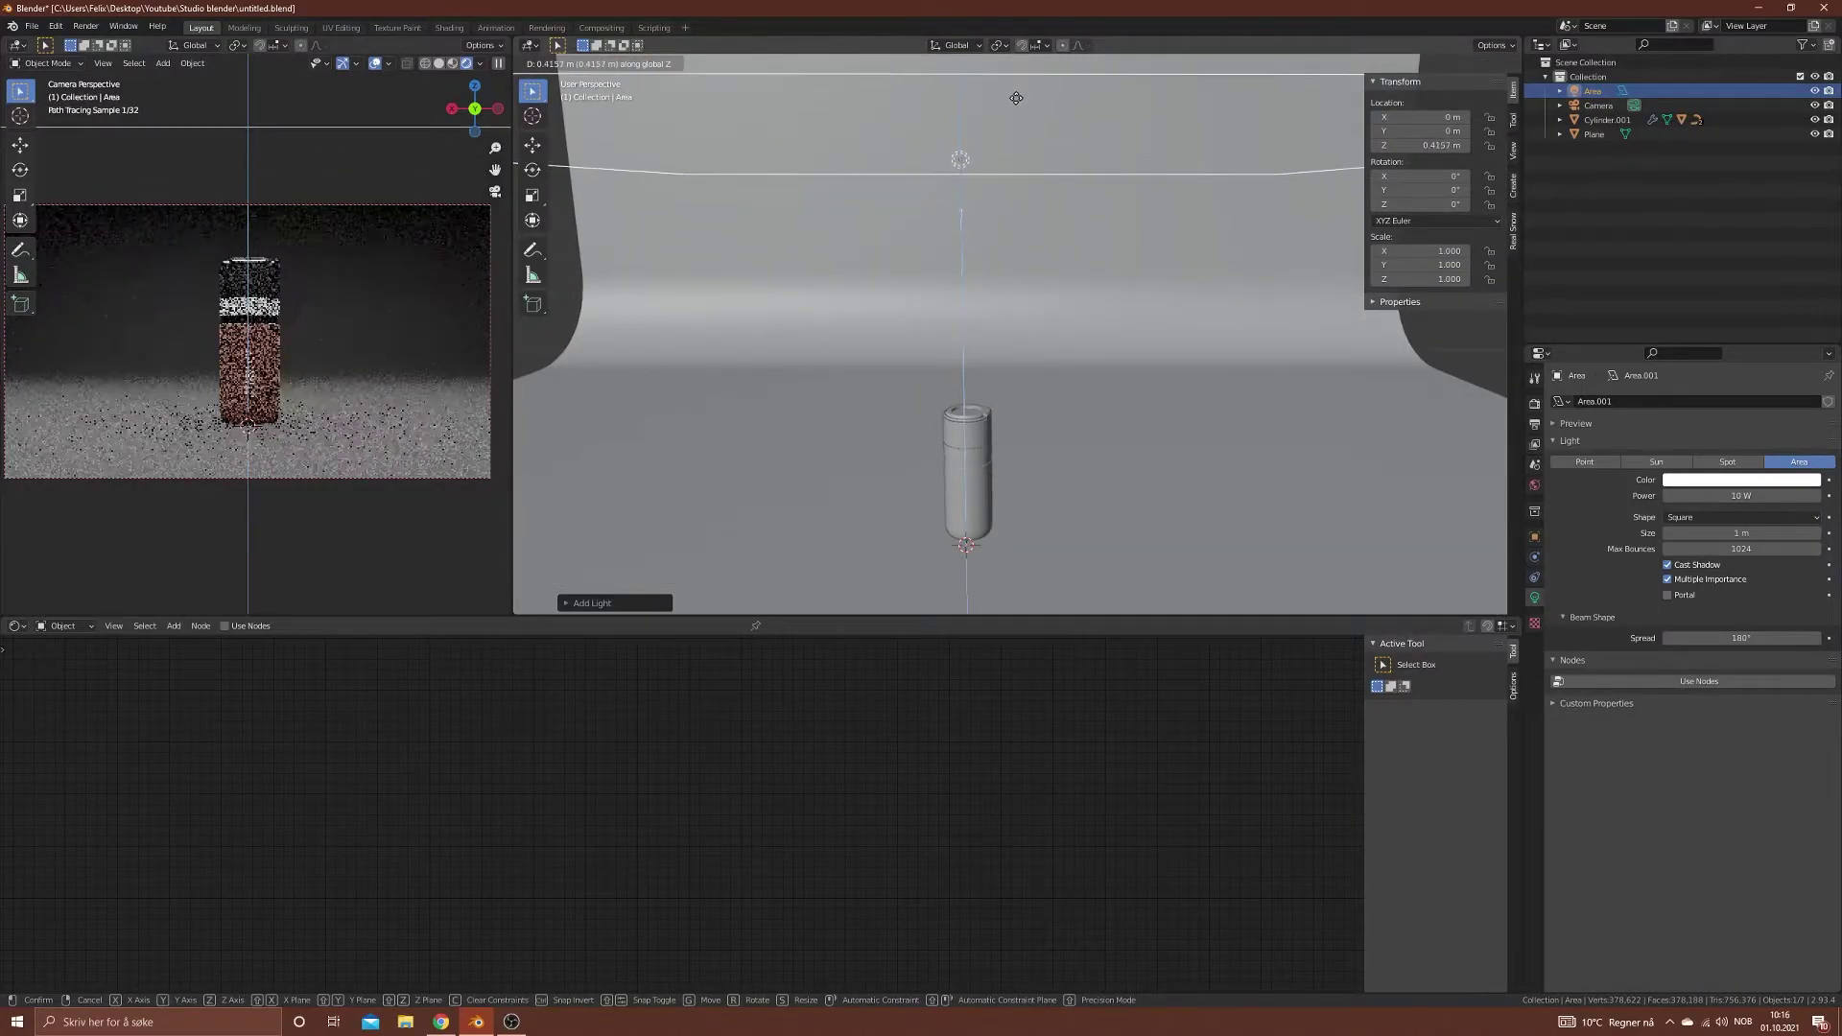
left_click(1015, 99)
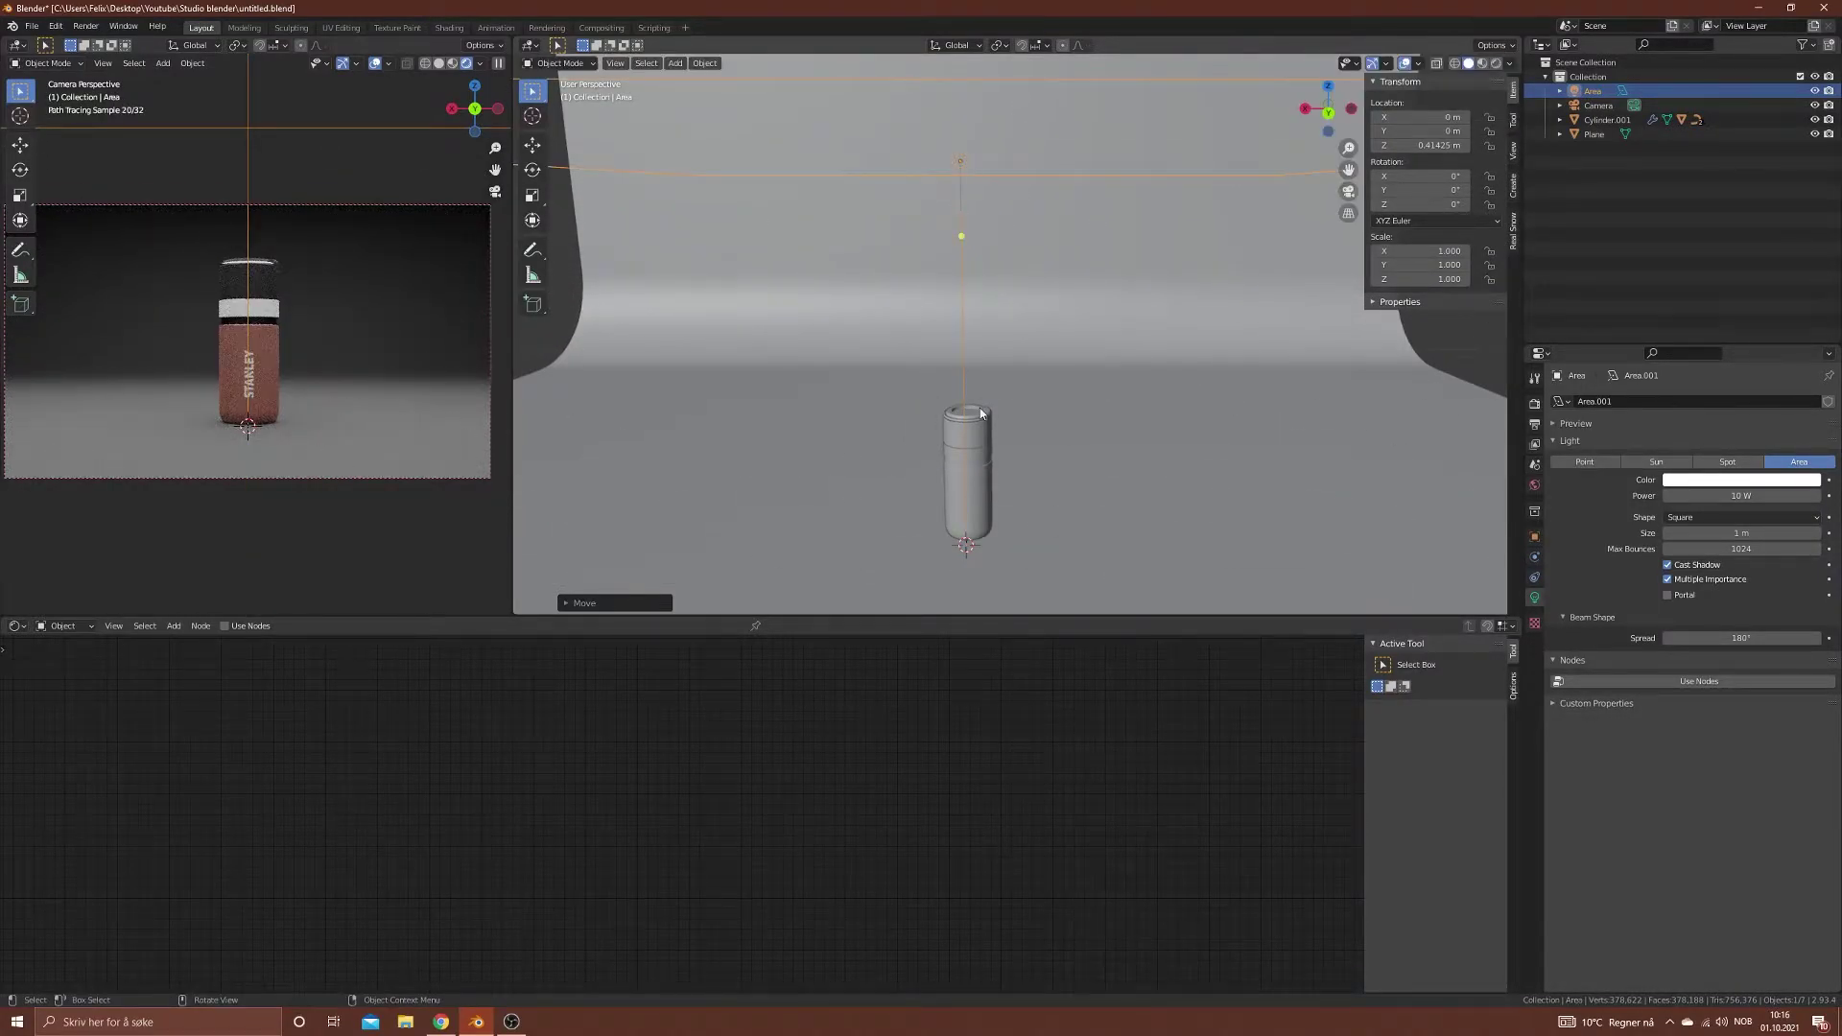
scroll(980, 412, "down", 6)
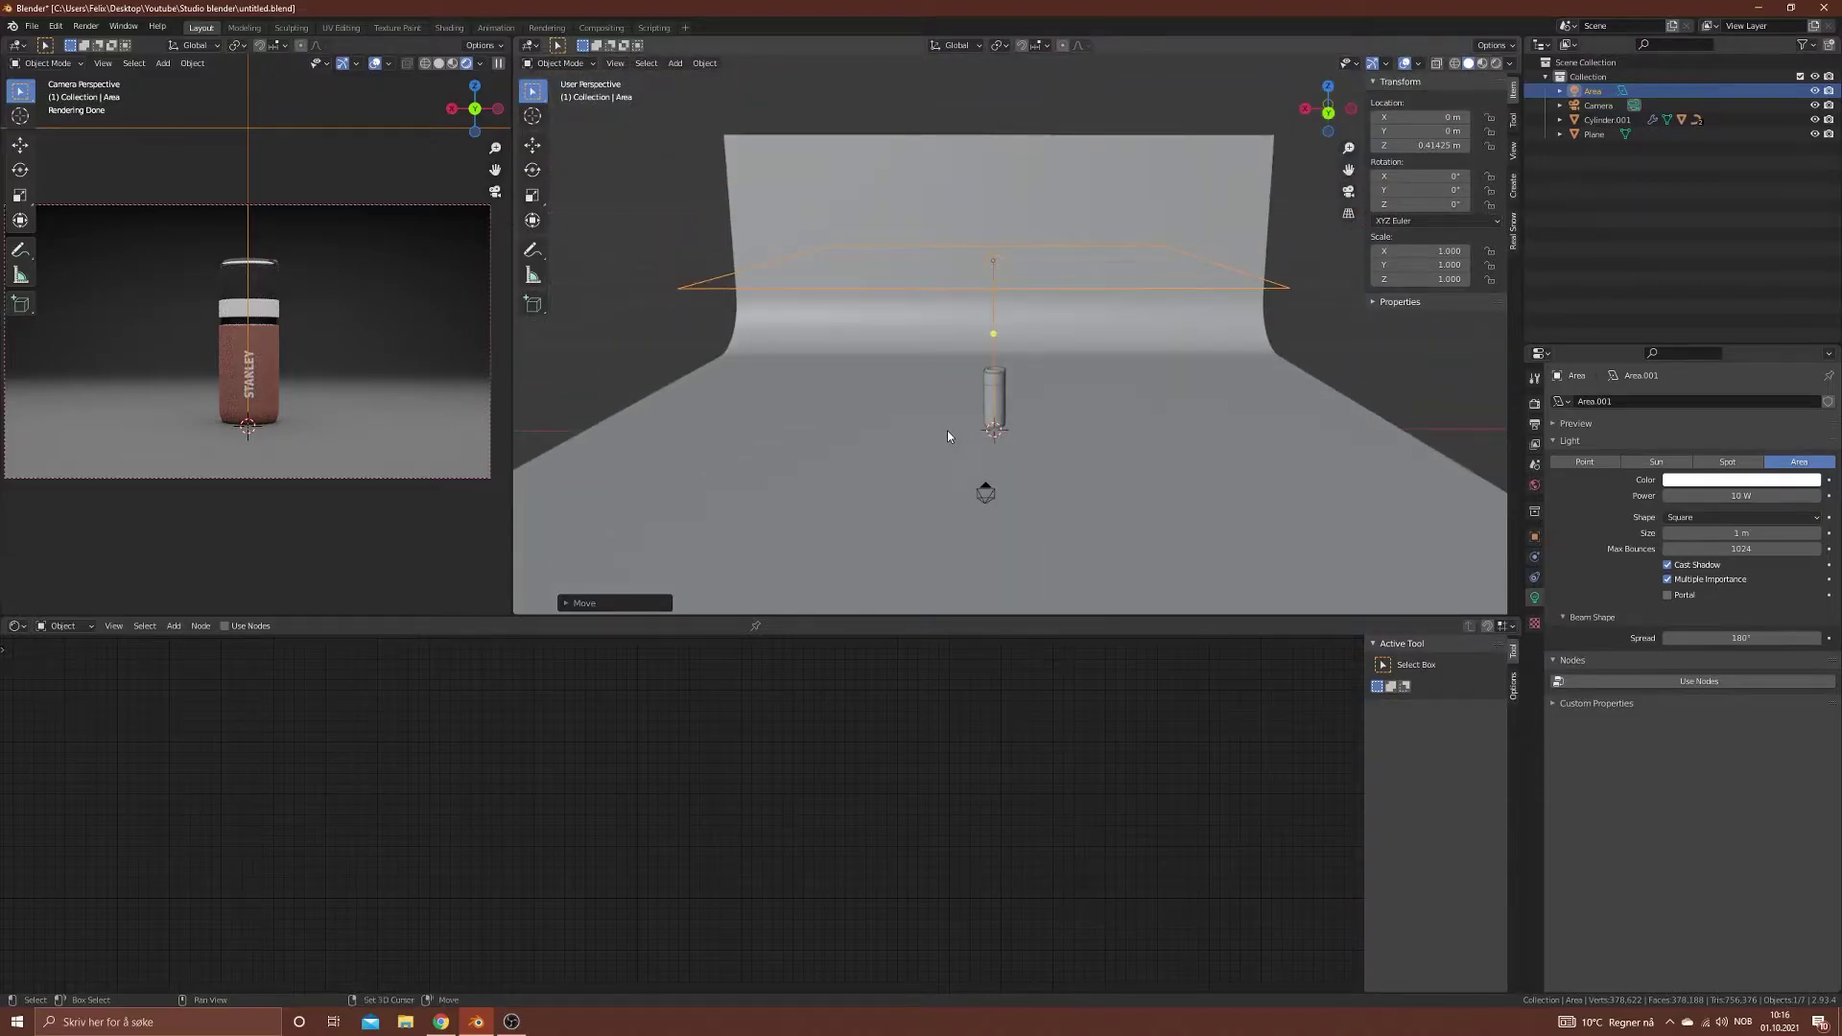
Step: Add a second area light, Area.001, and place it up and right in top view
key("shift+a")
mouse_move(949, 430)
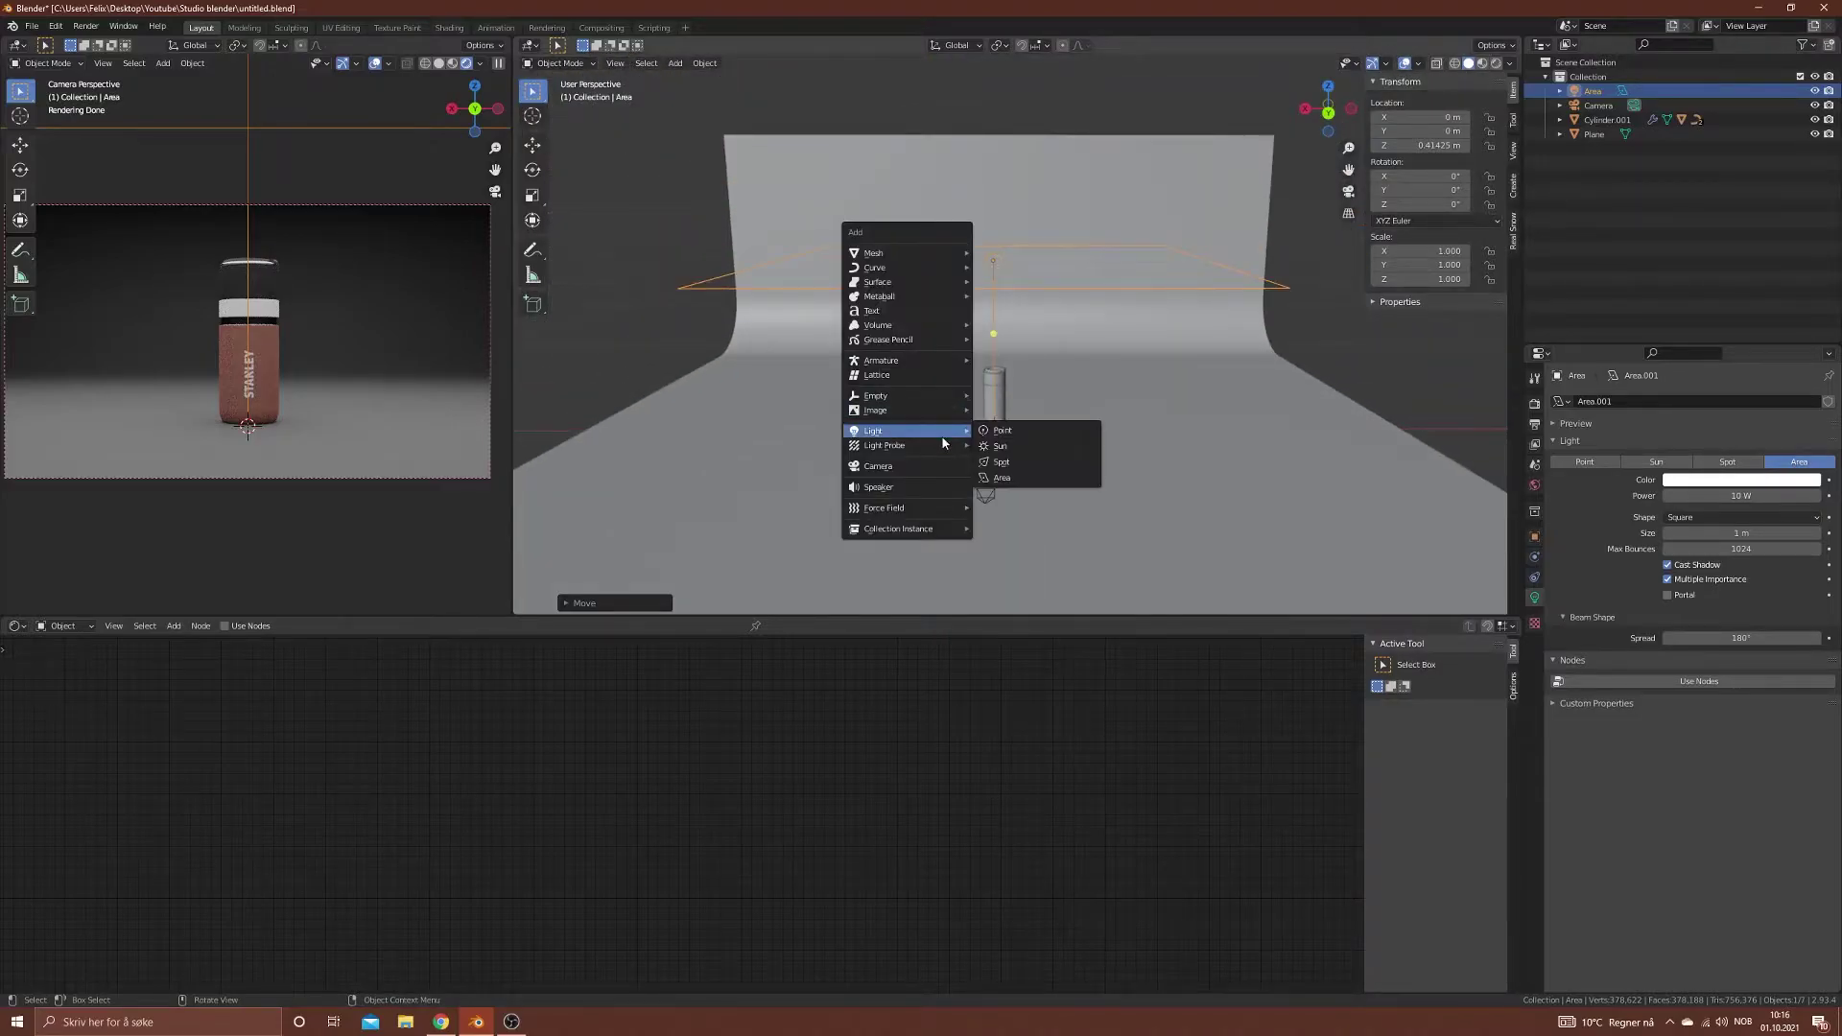
left_click(1019, 479)
key("g")
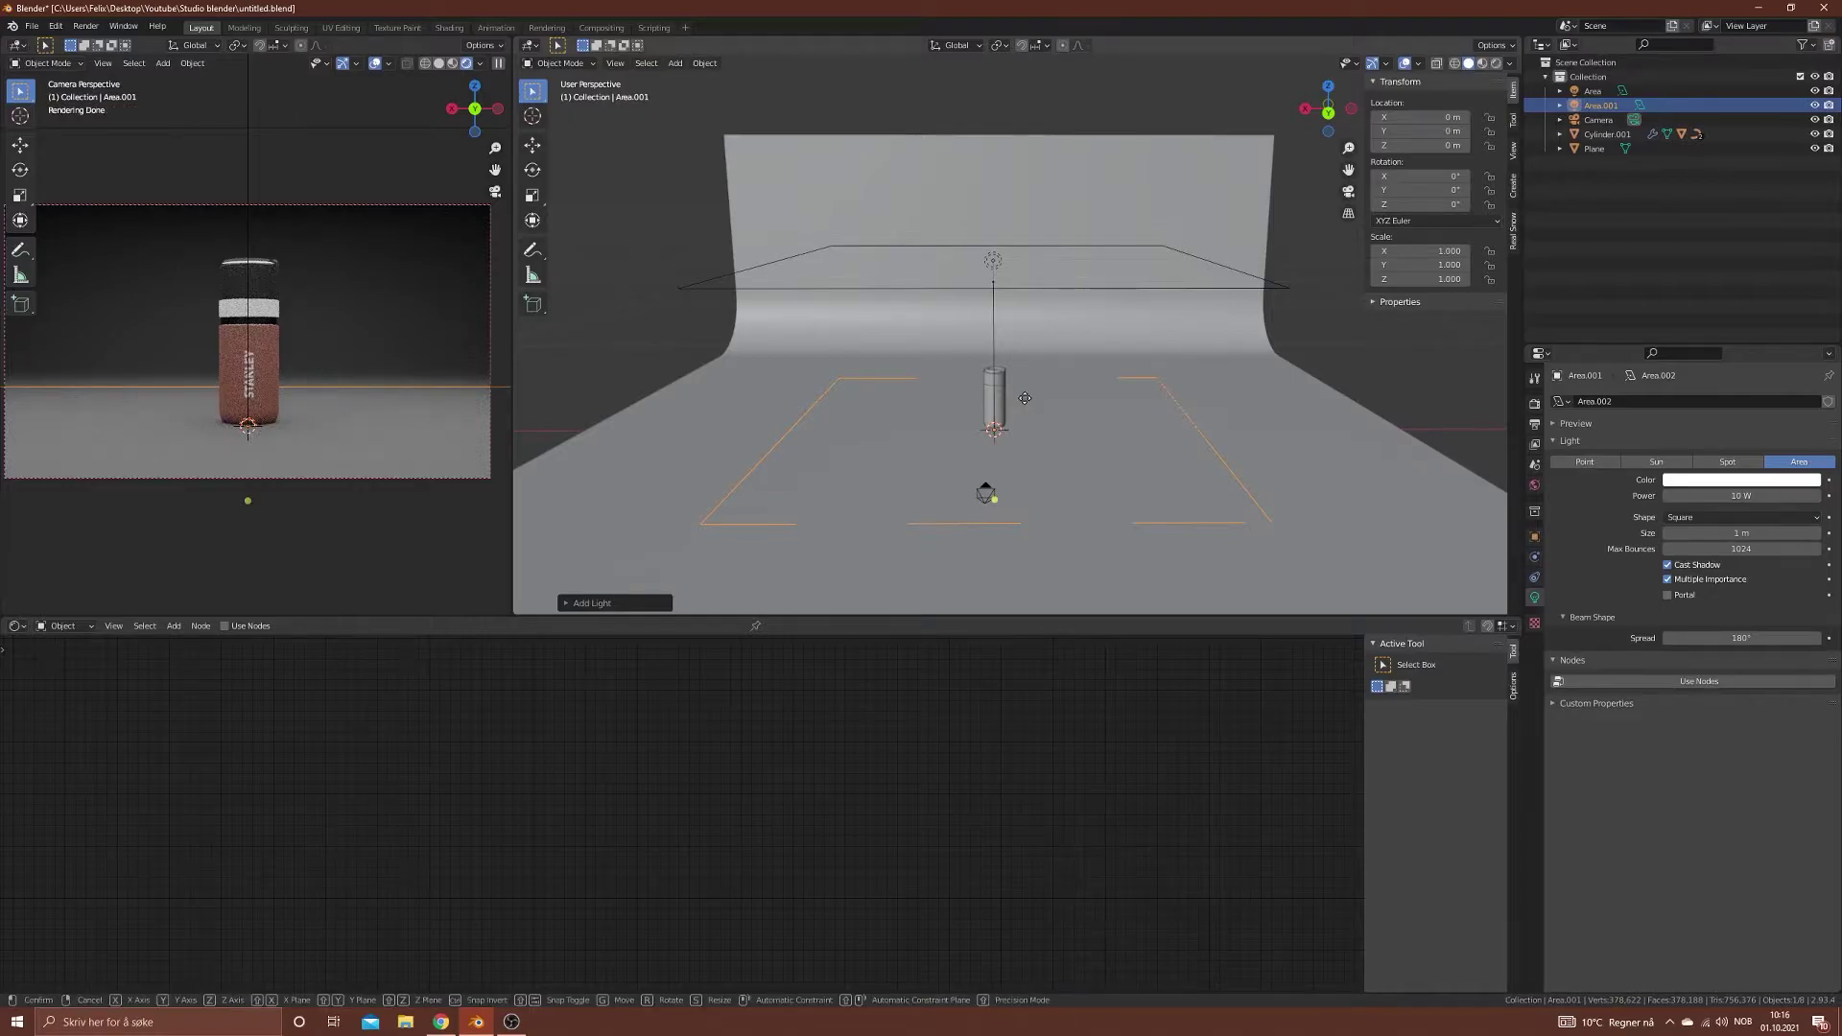
key("x")
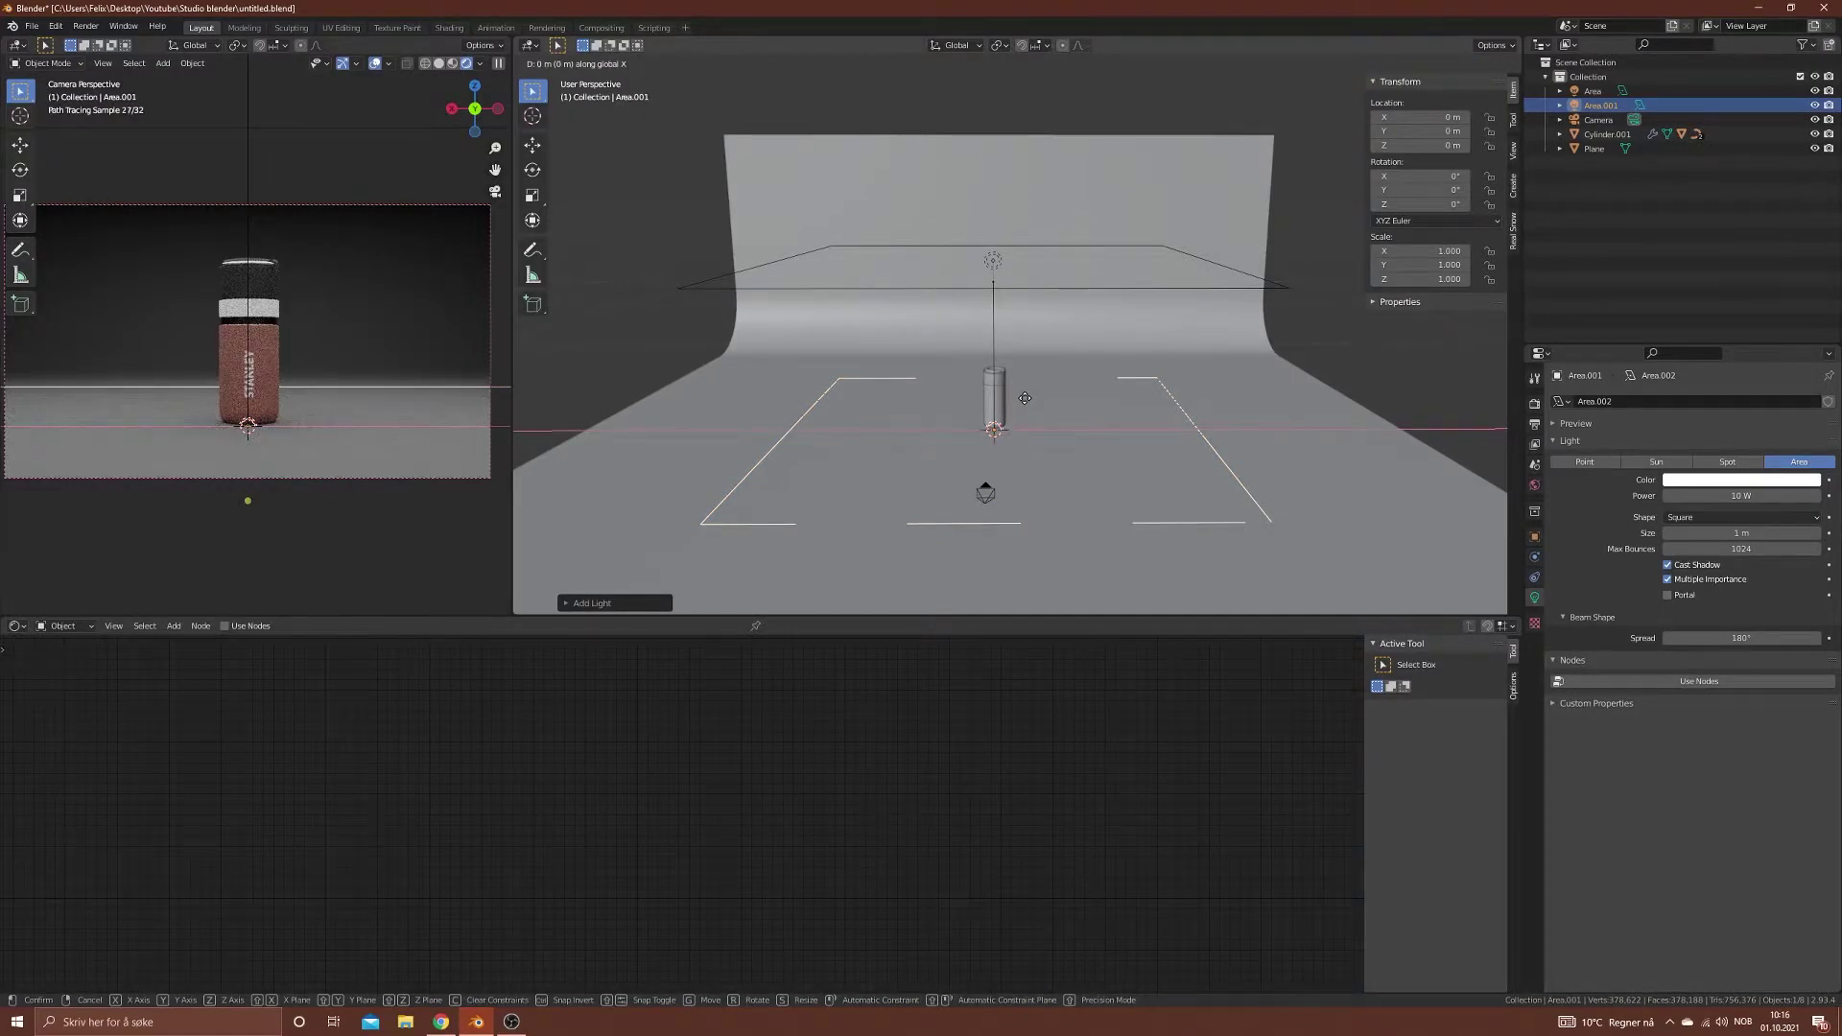
right_click(1025, 398)
key("KP_7")
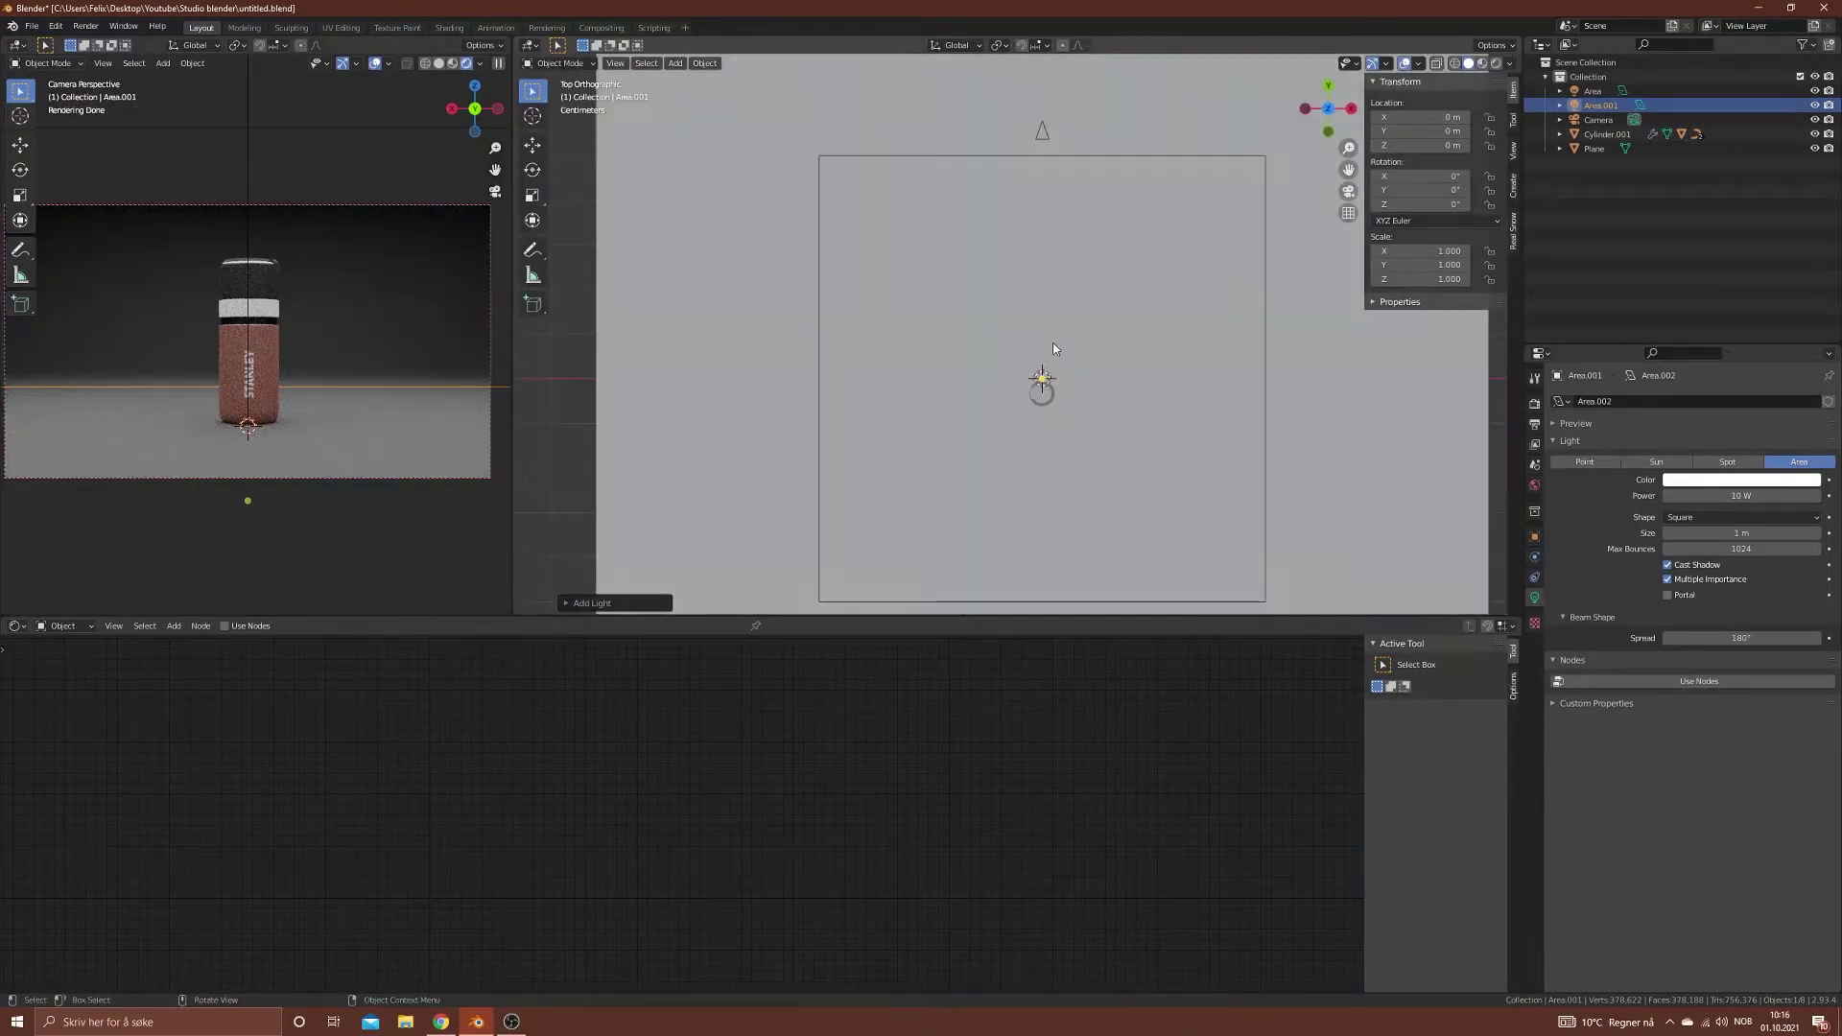
key("g")
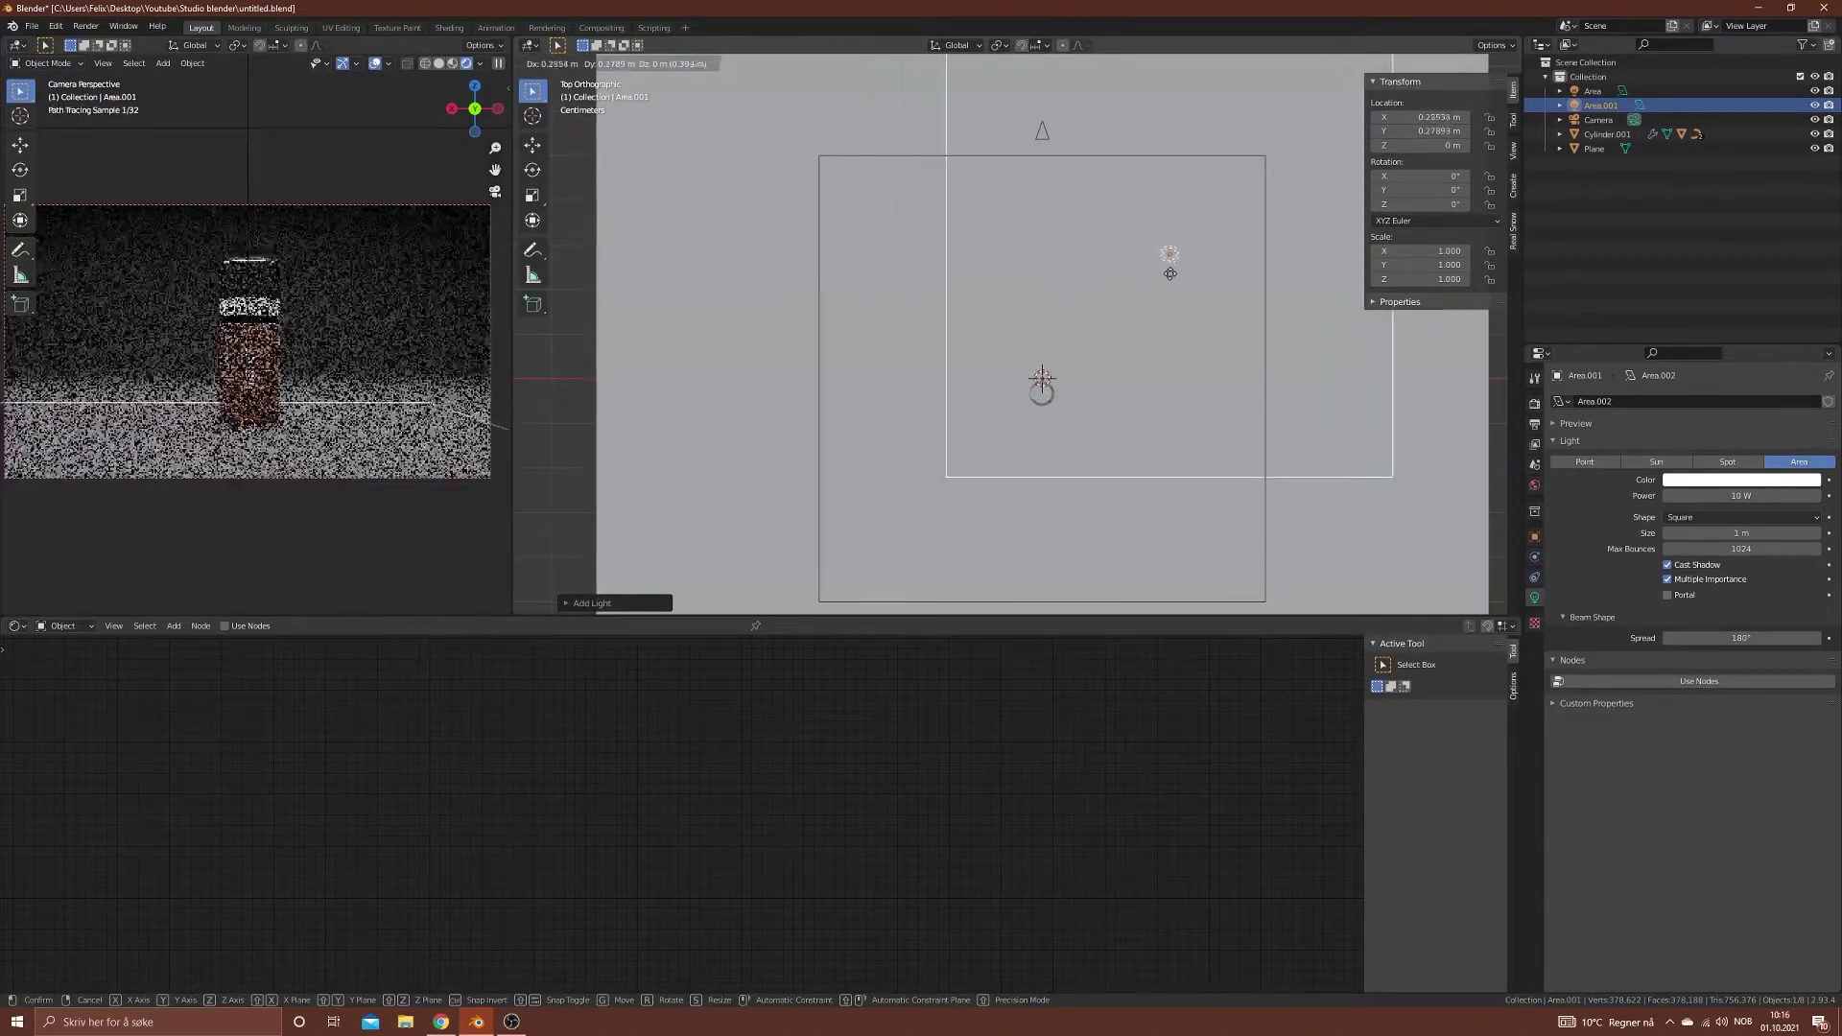
left_click(1259, 197)
middle_click_drag(1192, 276, 964, 307)
Step: Raise Area.001 to 0.54 m and tilt it to roughly -43°, 36°, -13° toward the bottle
key("g")
key("z")
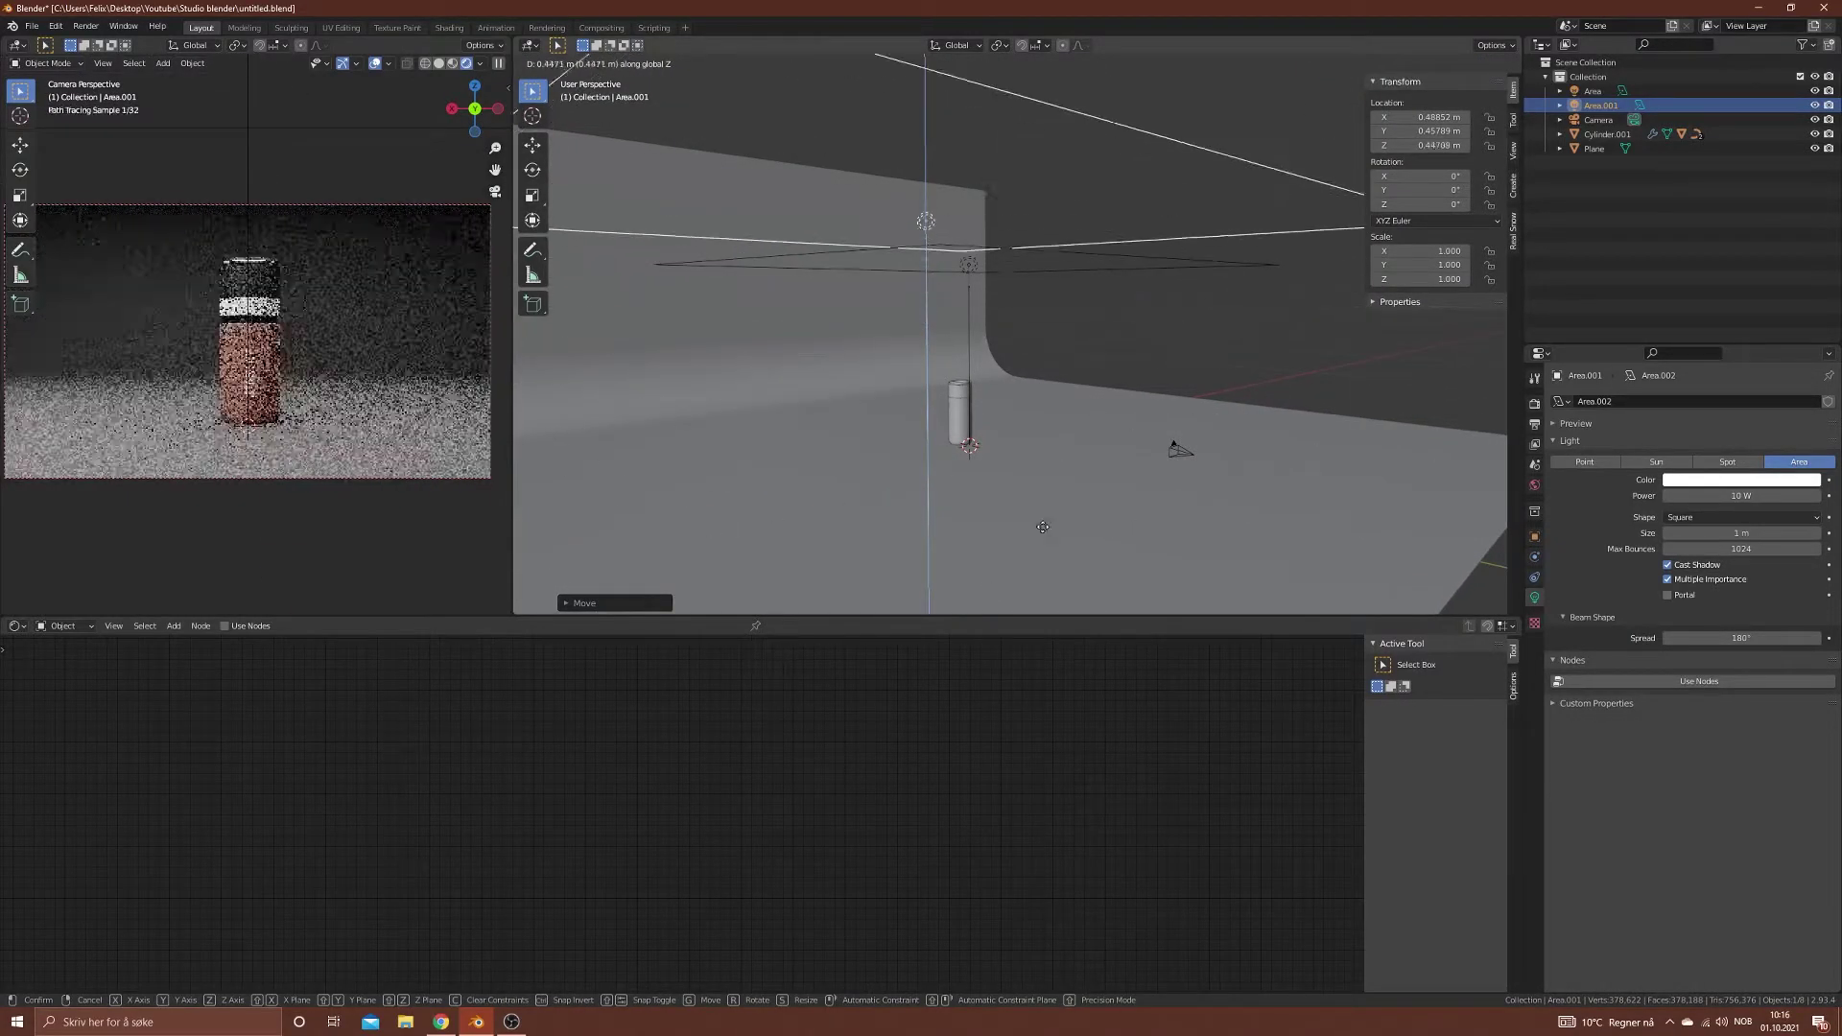
left_click(1071, 469)
key("r")
key("r")
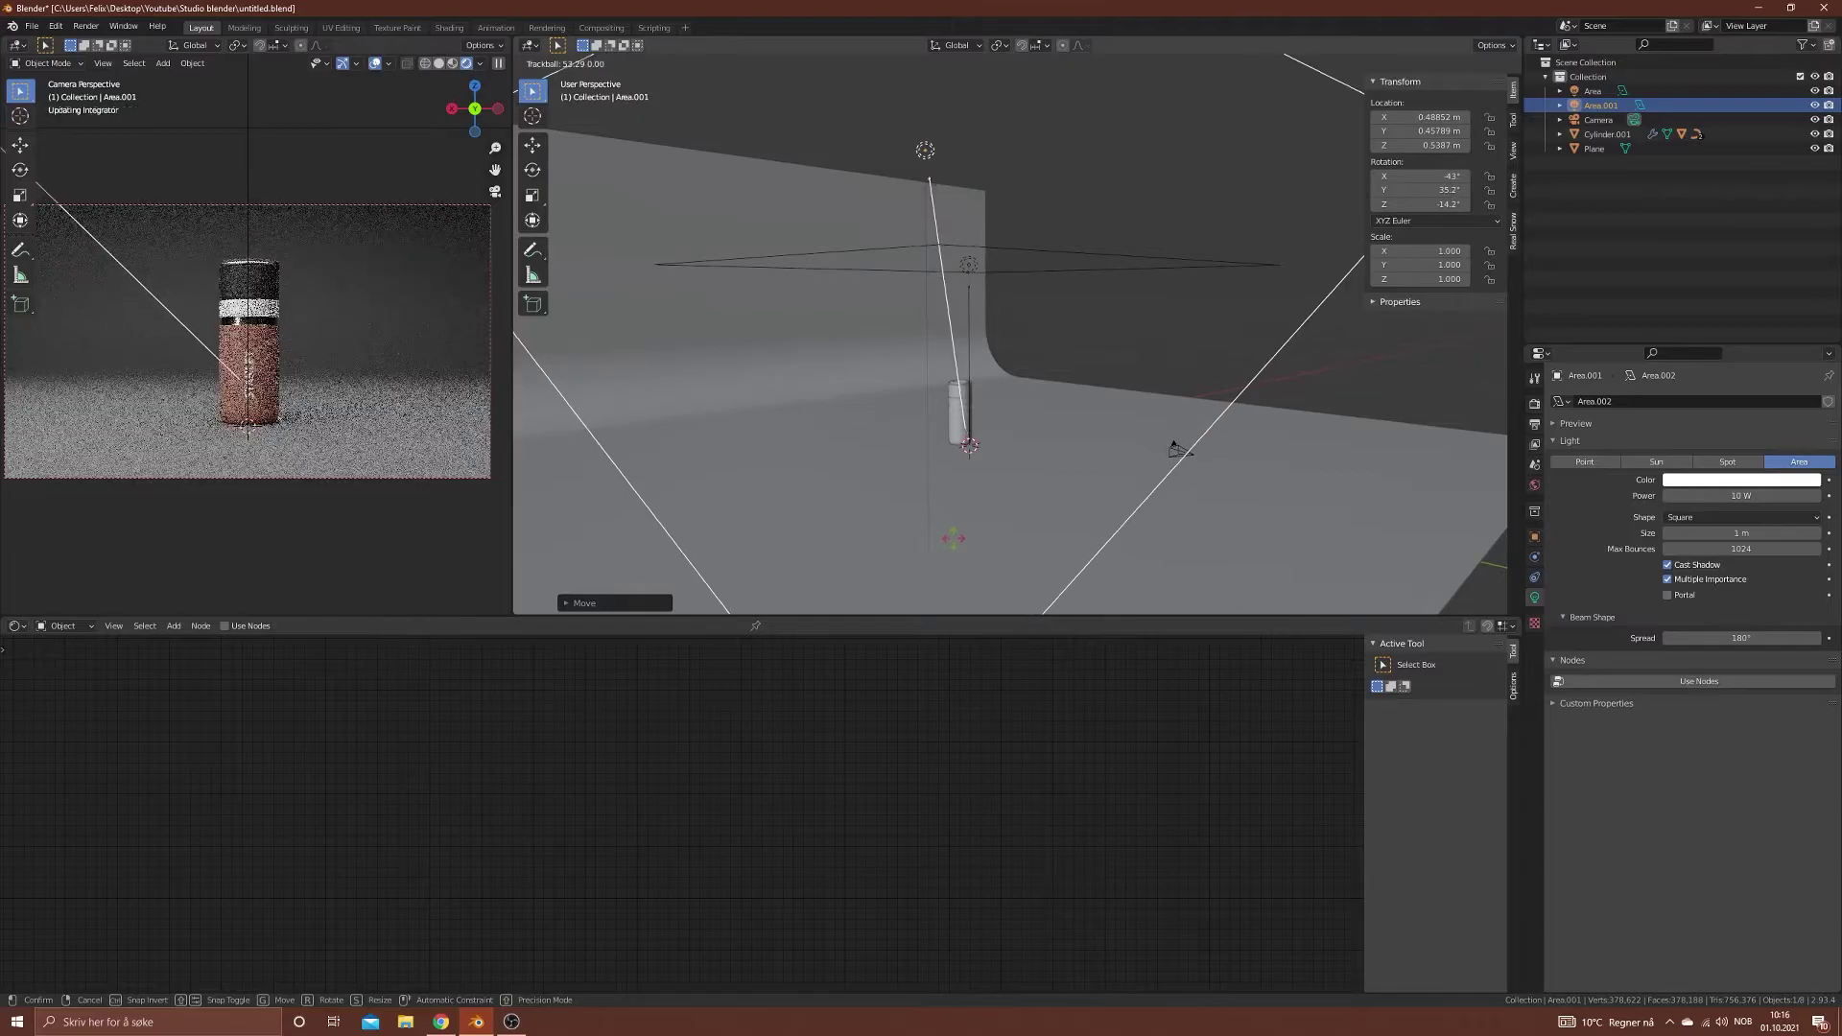
left_click(957, 408)
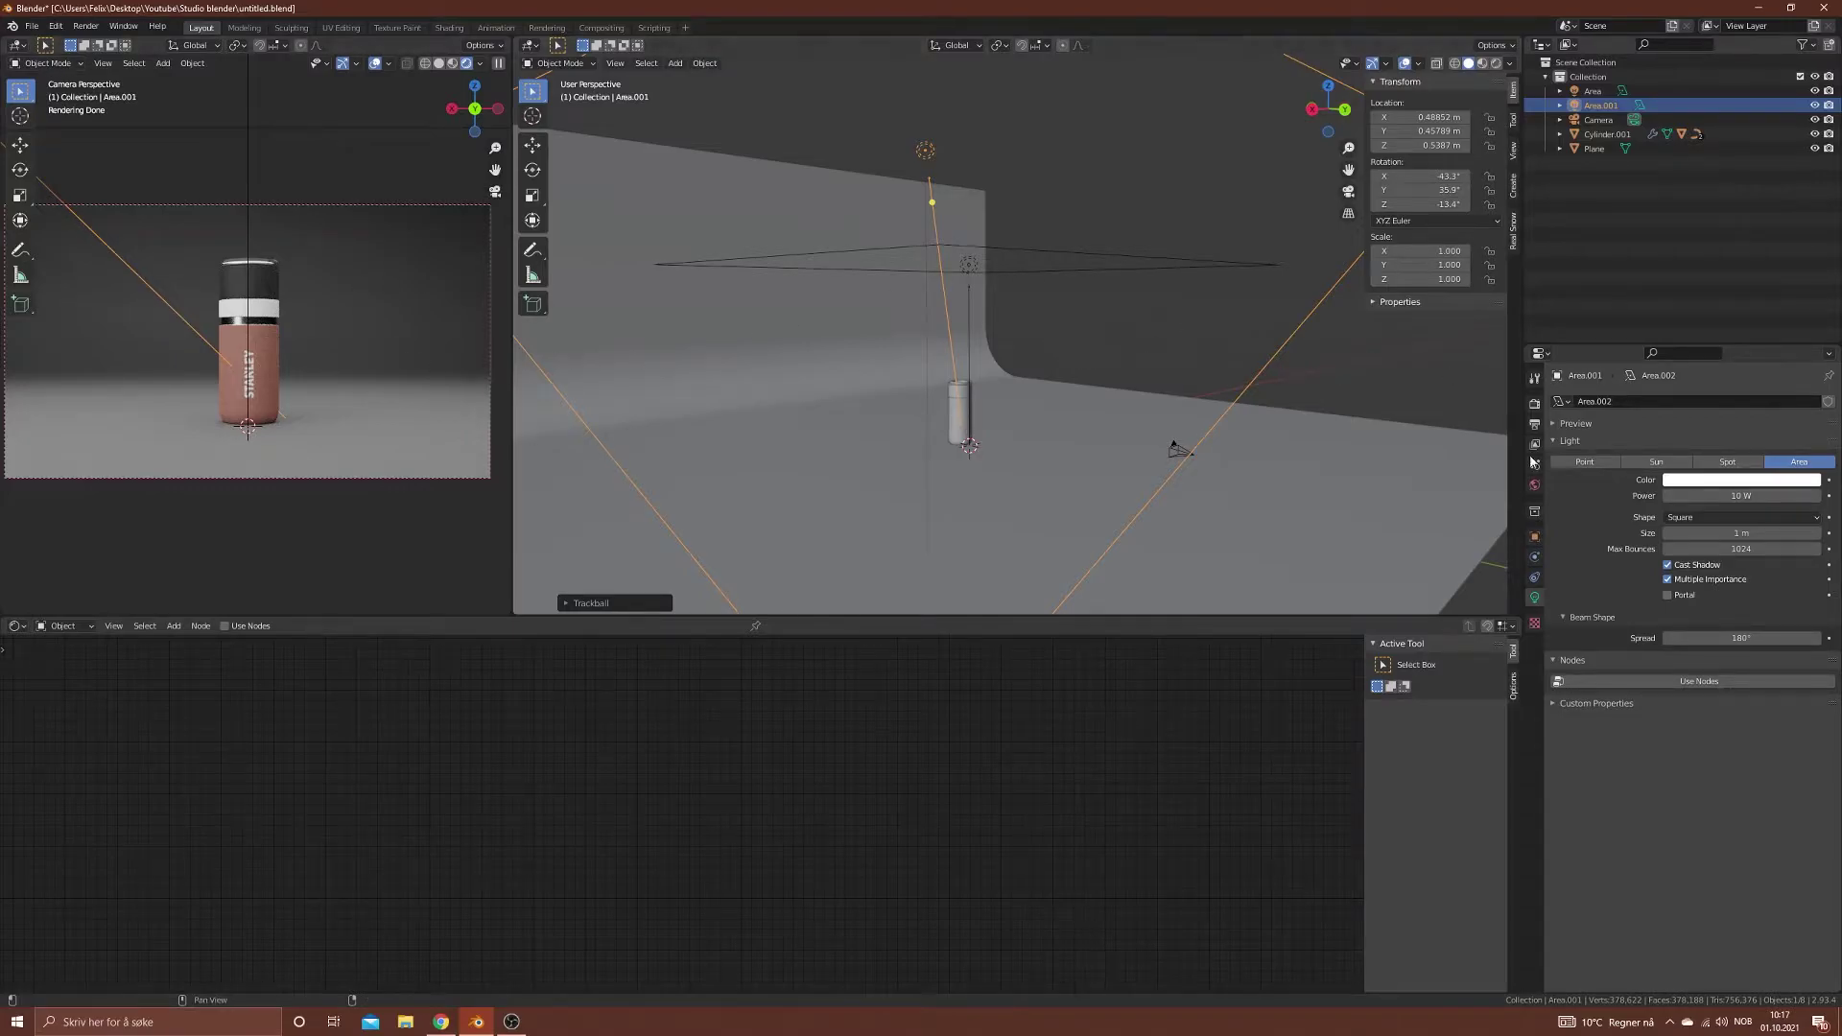
middle_click_drag(970, 299, 990, 374)
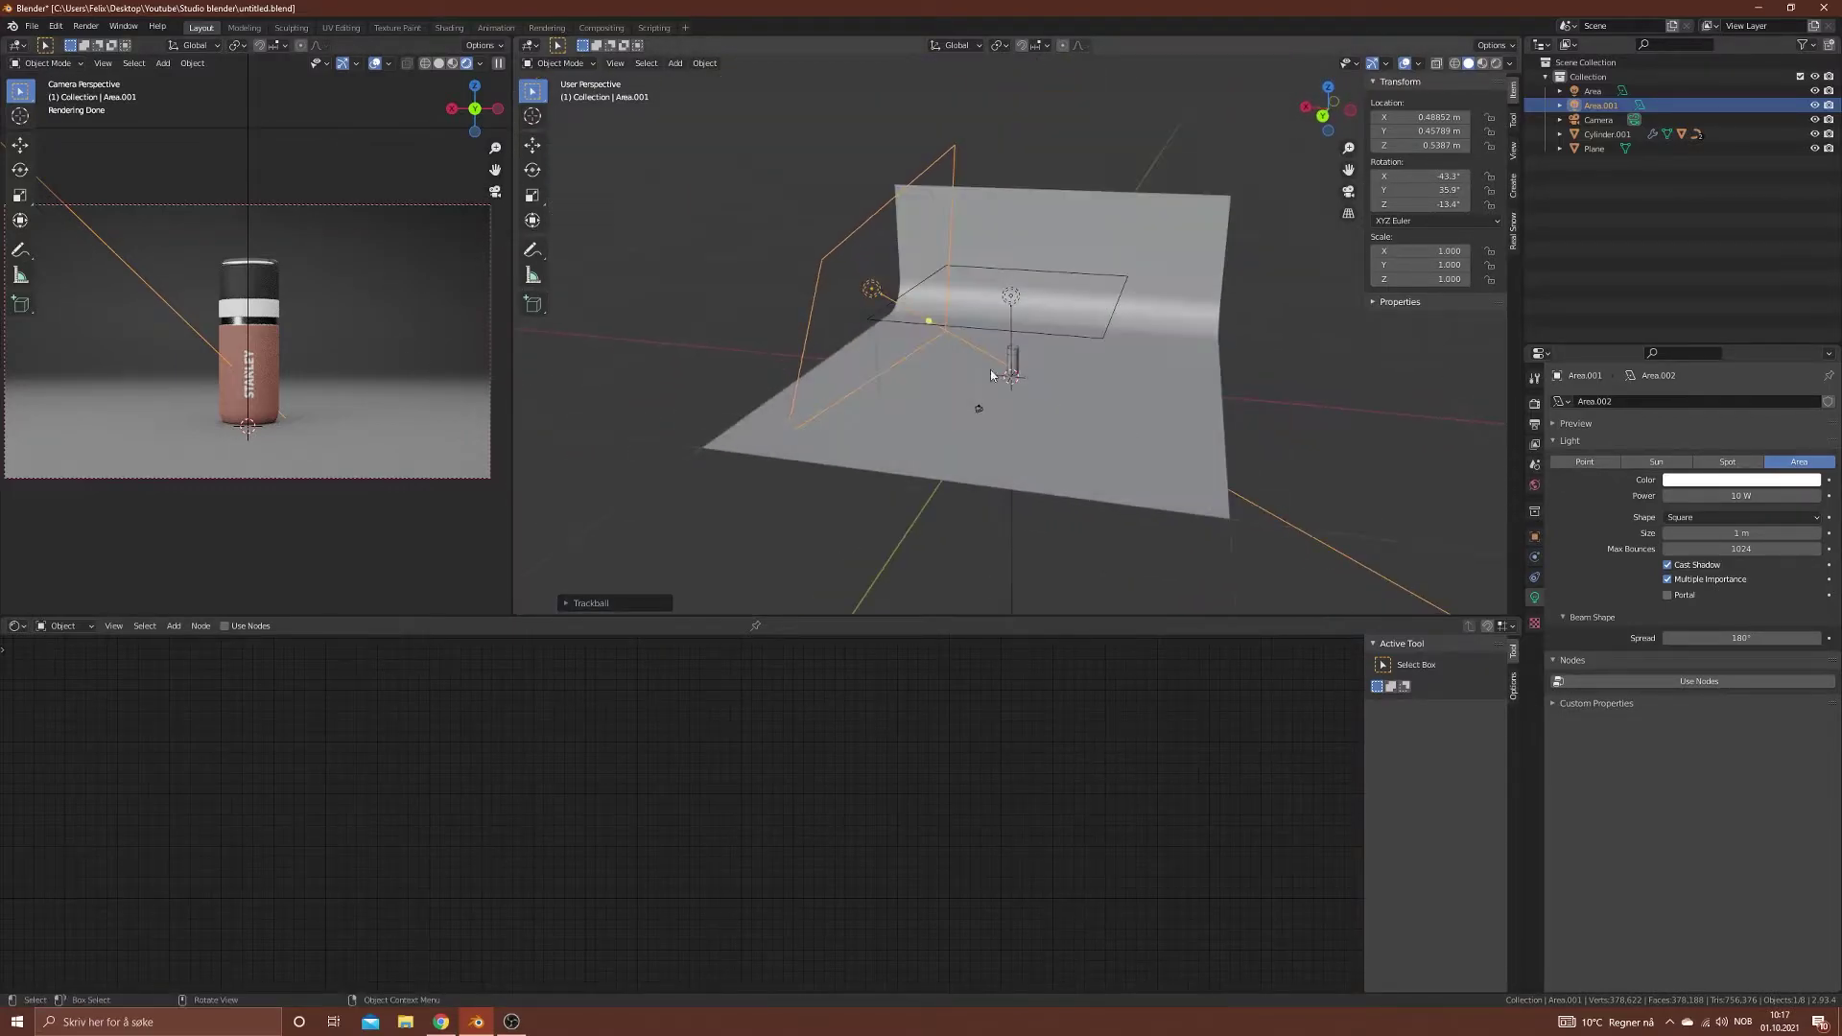
Step: Raise the first Area light to 0.69 m
left_click(1112, 316)
key("KP_Decimal")
scroll(665, 258, "down", 5)
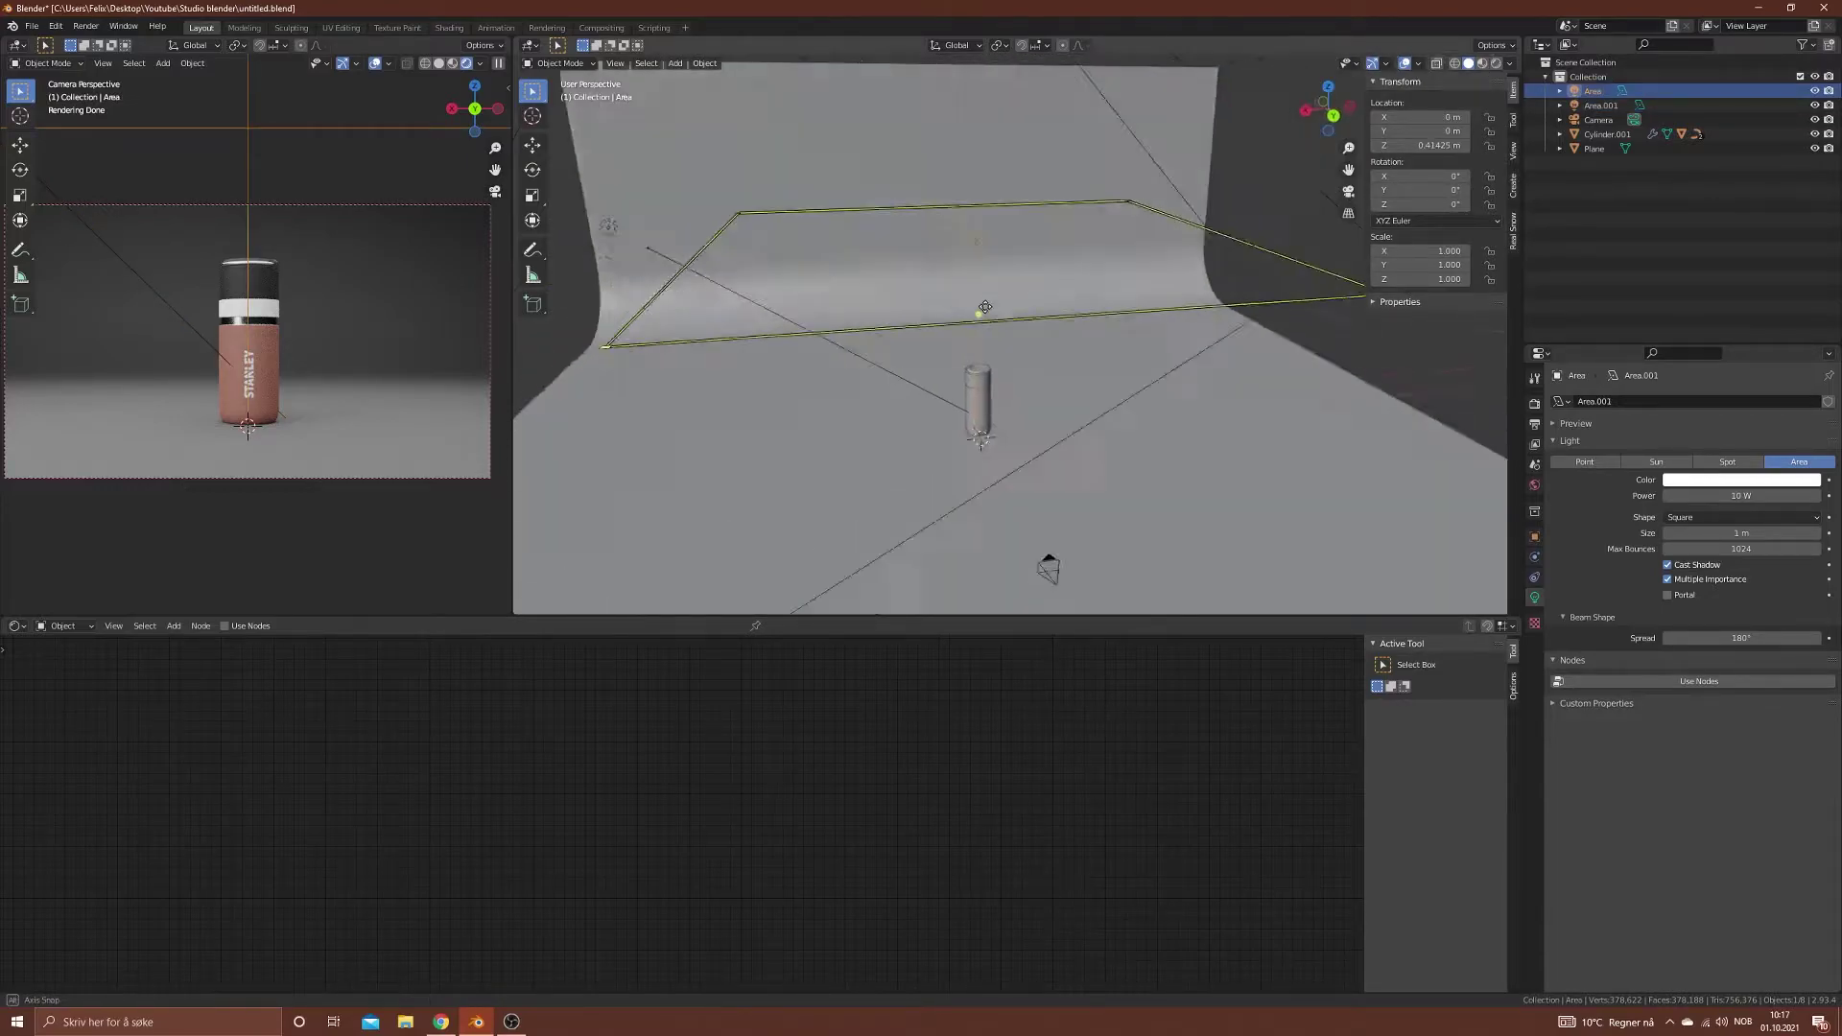
middle_click_drag(1049, 566, 1103, 394)
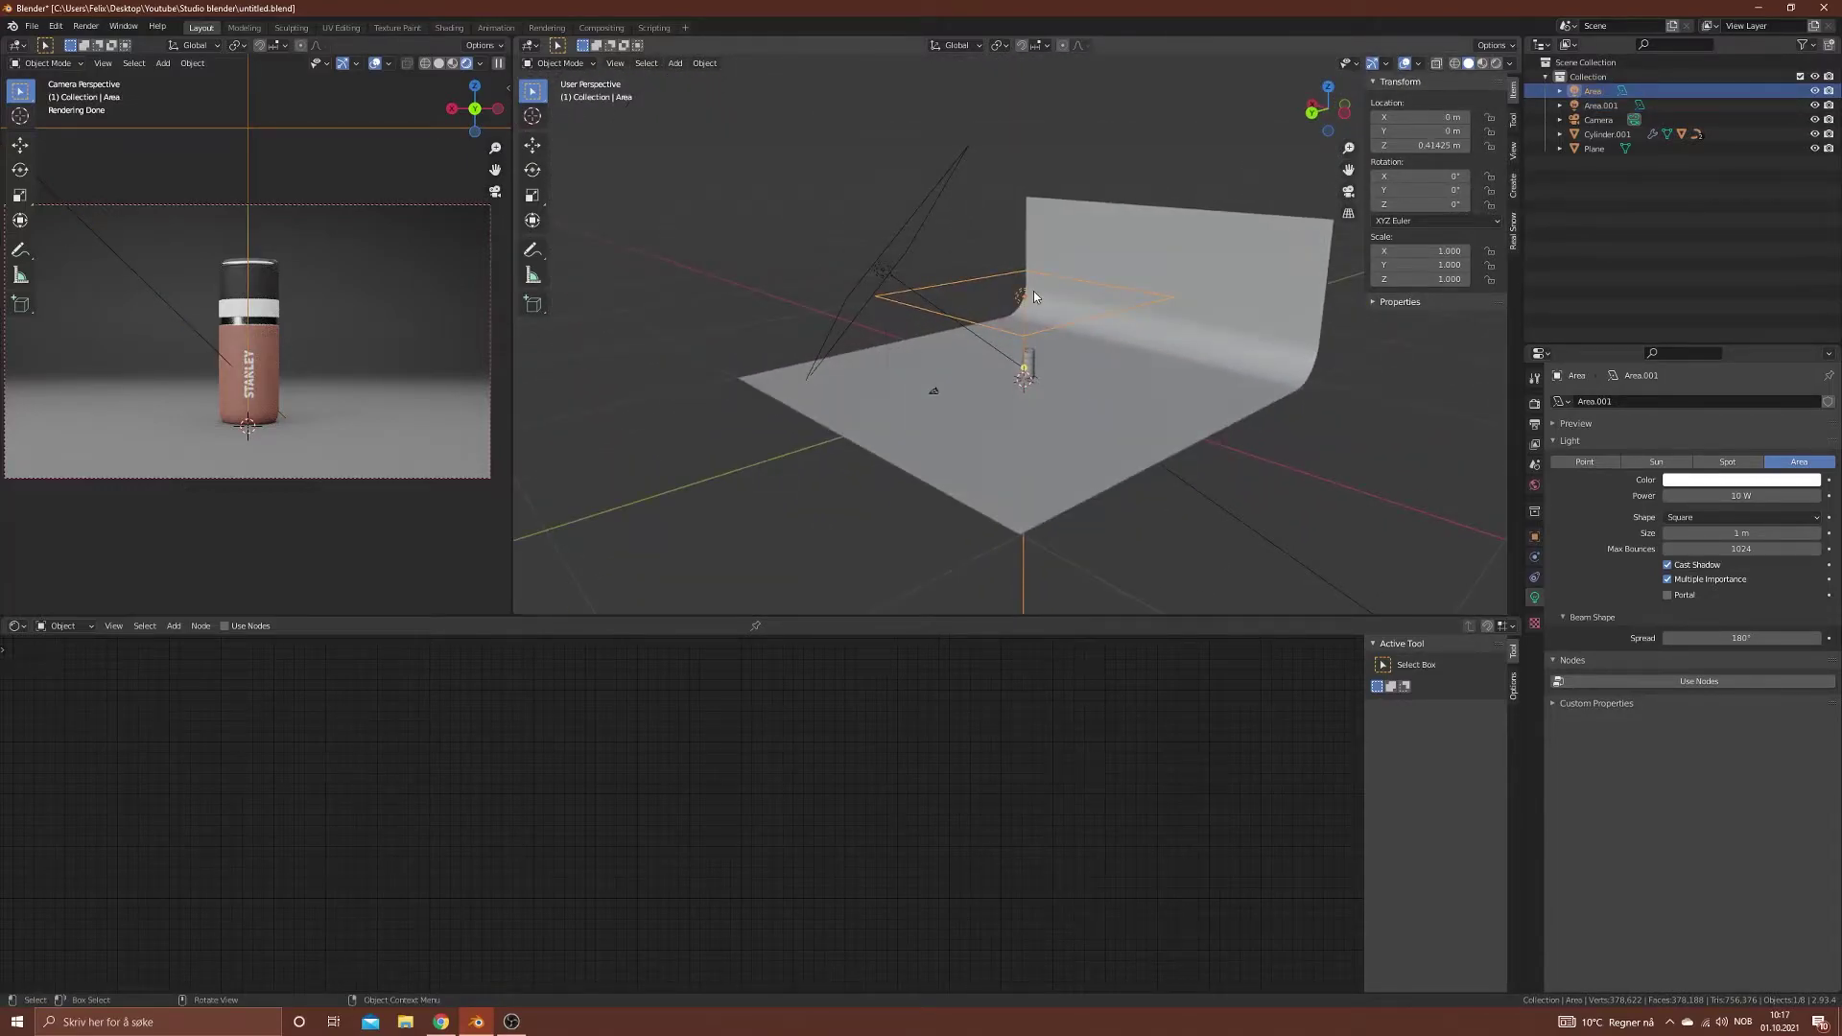
key("g")
key("z")
left_click(1063, 232)
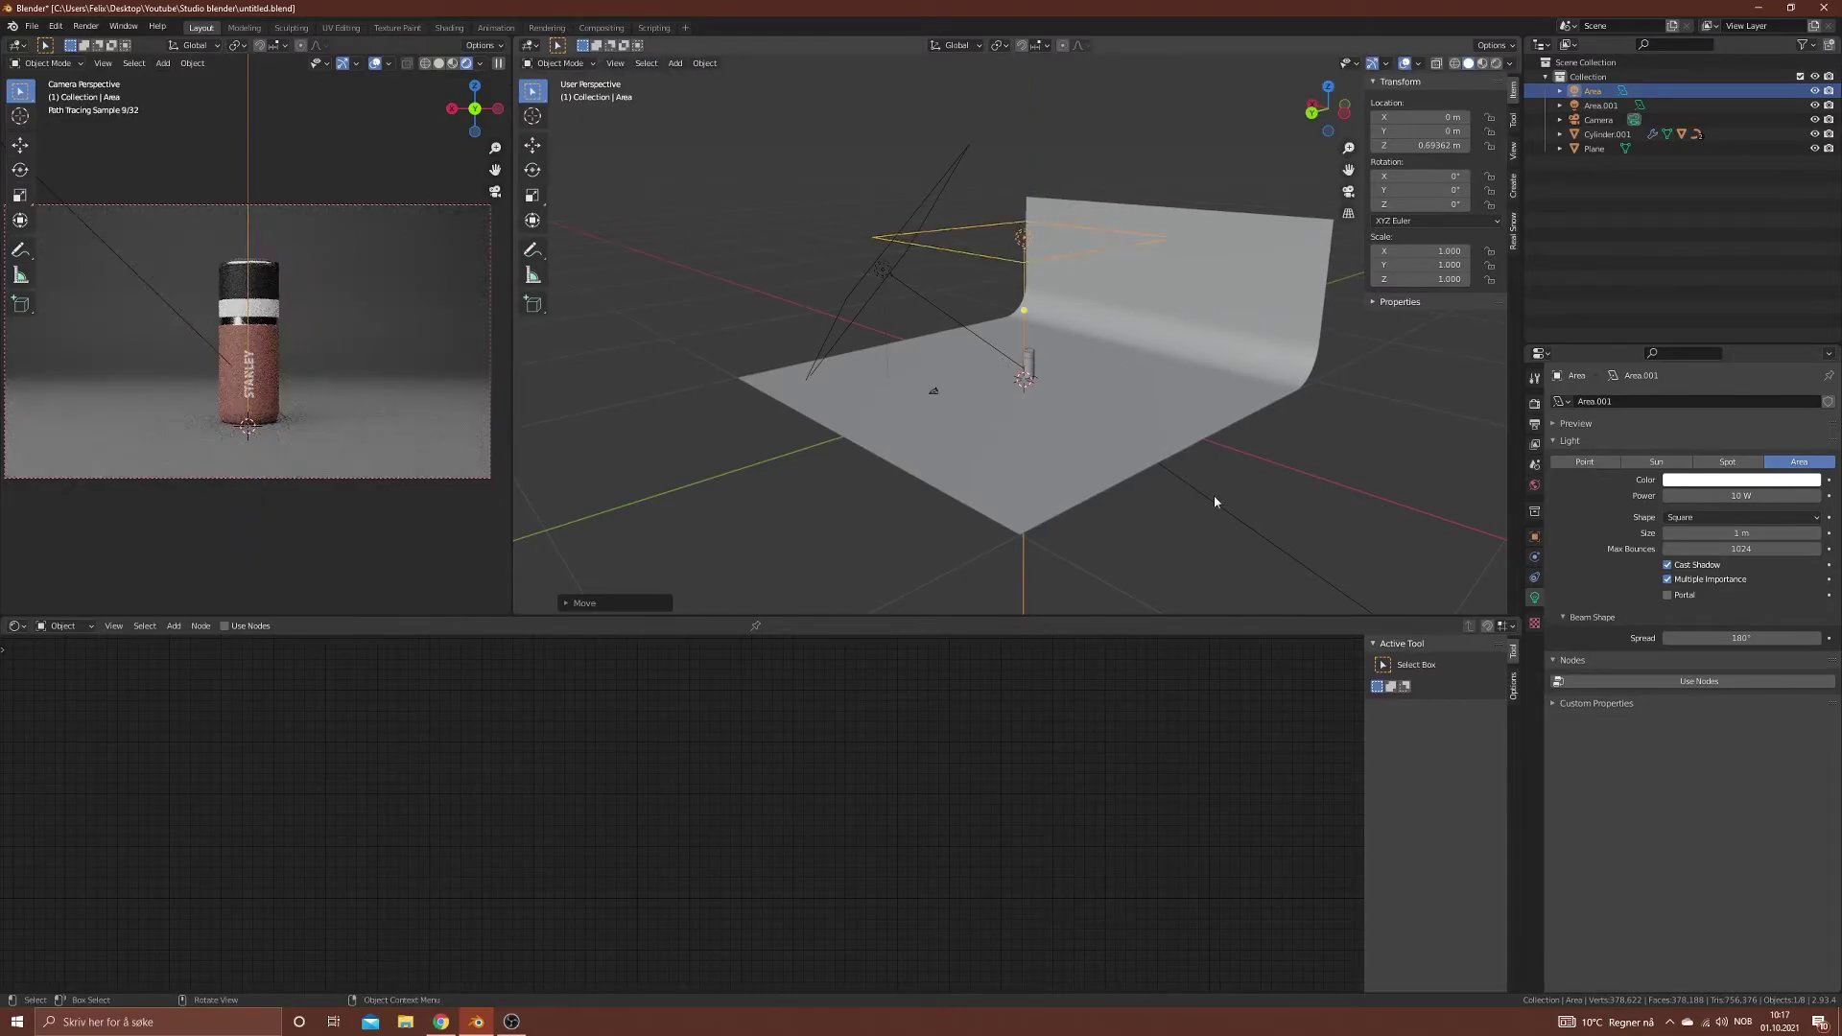
Step: Add a third area light, Area.002, and raise it to about 0.42 m
key("shift+a")
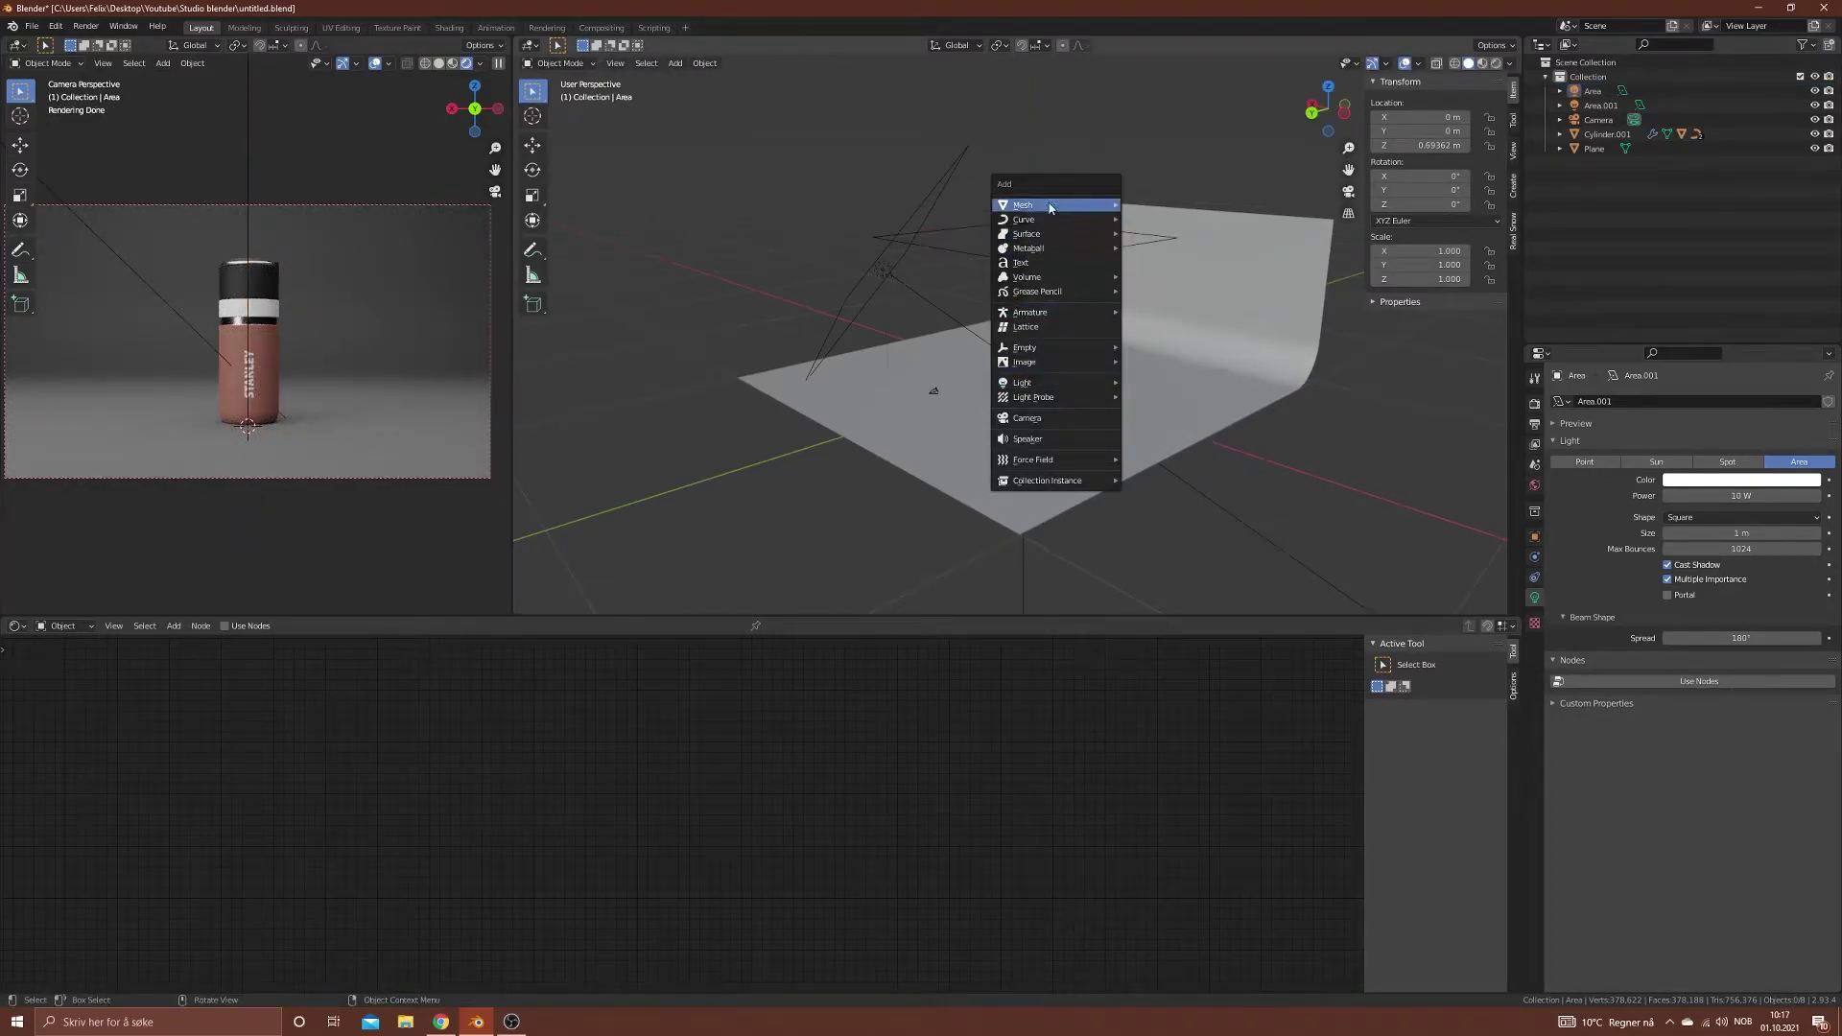
mouse_move(1072, 383)
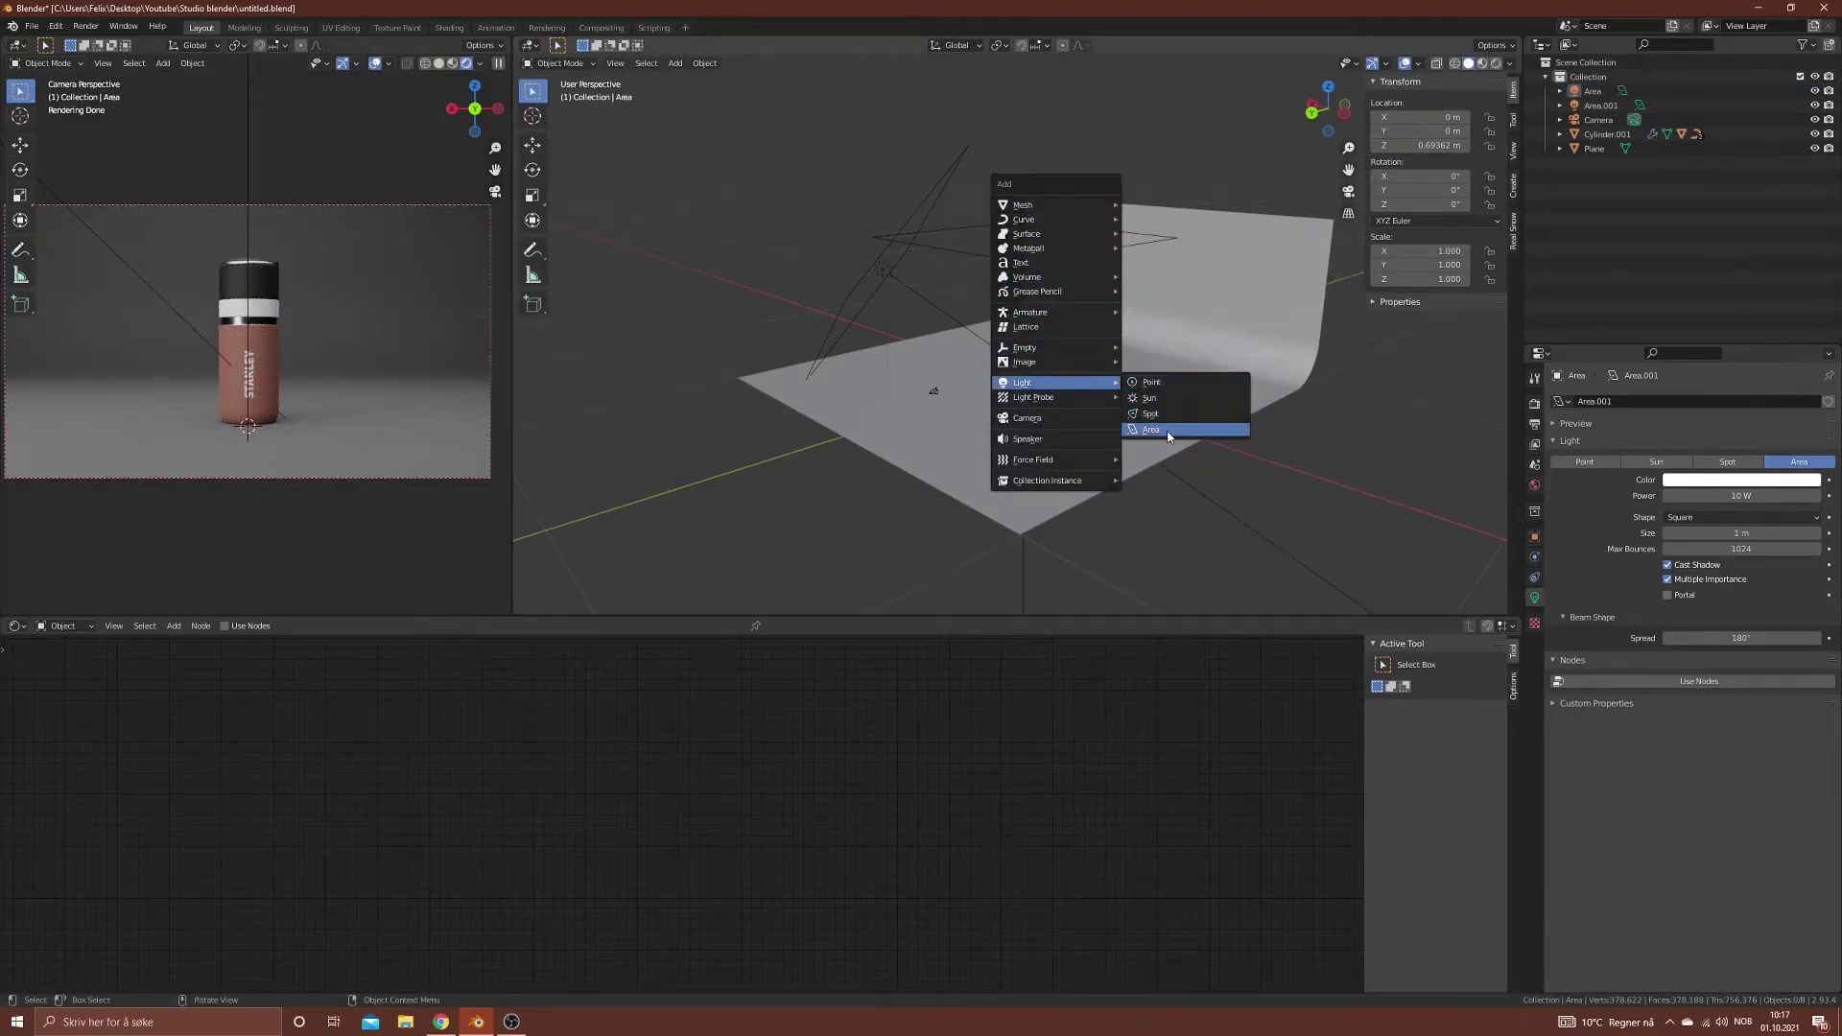
left_click(1150, 430)
middle_click_drag(1068, 340, 1058, 439)
key("g")
key("z")
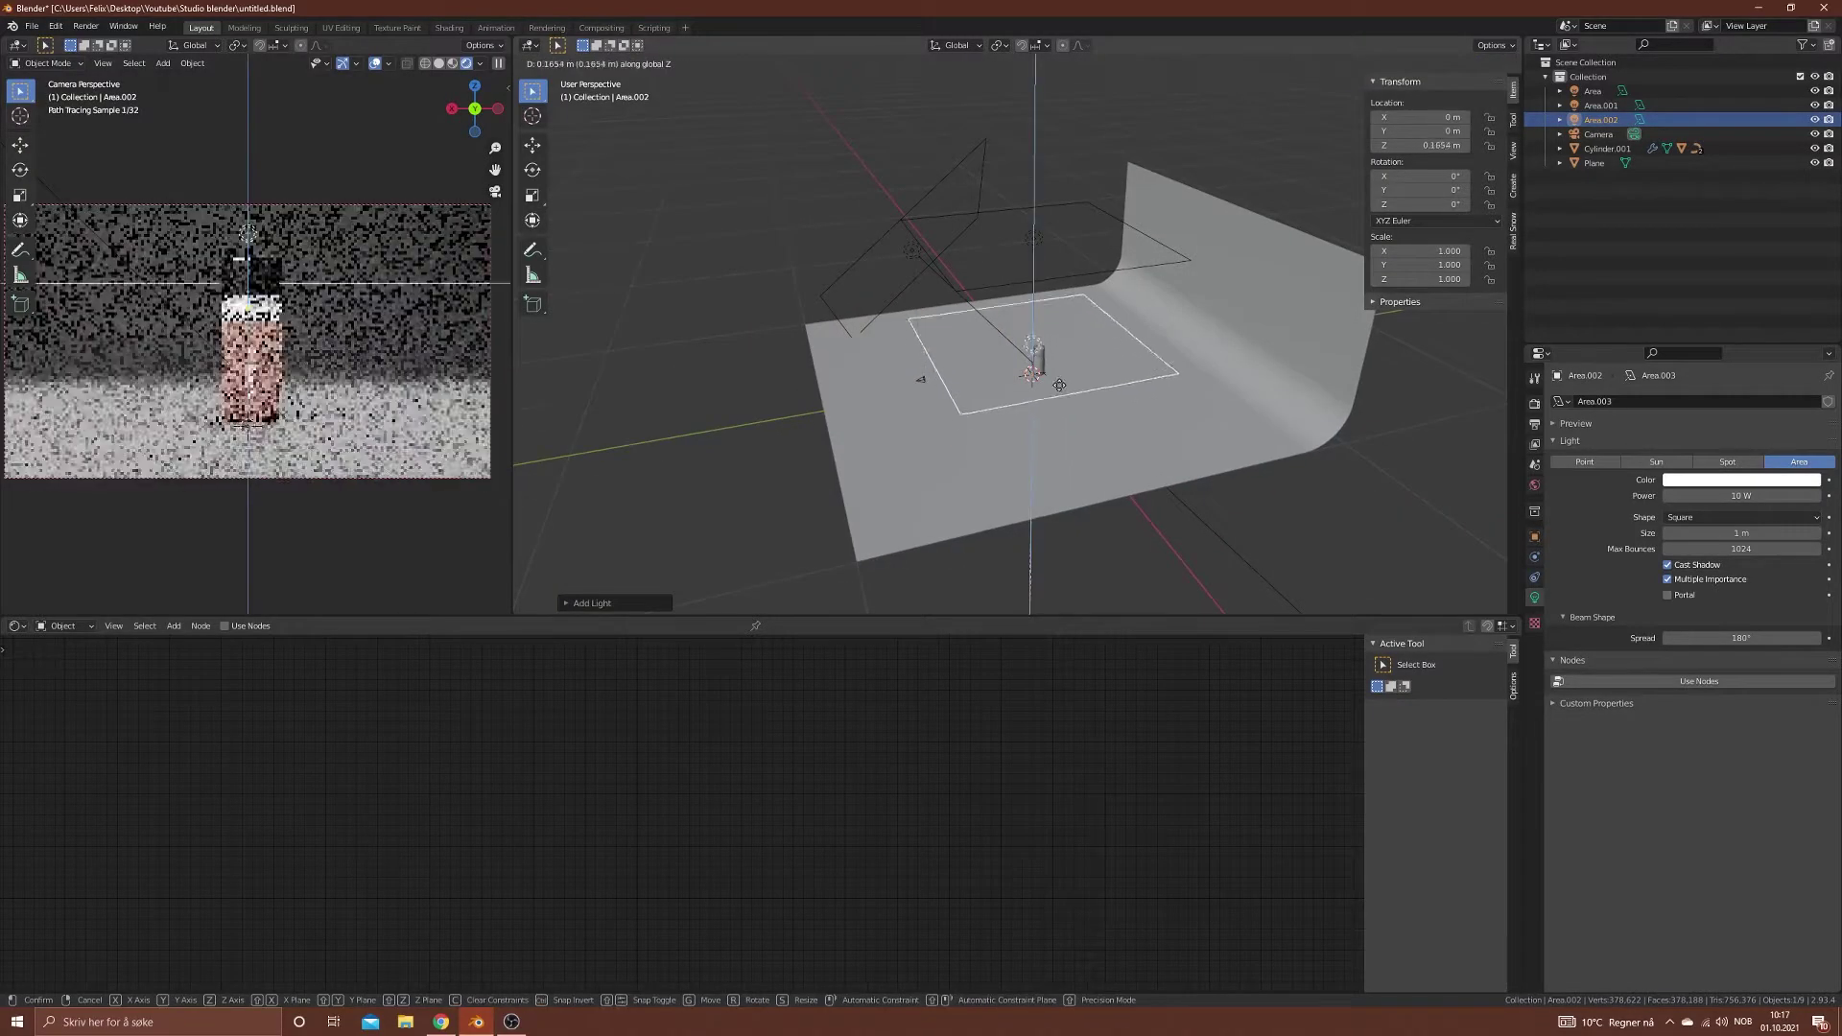
left_click(1054, 367)
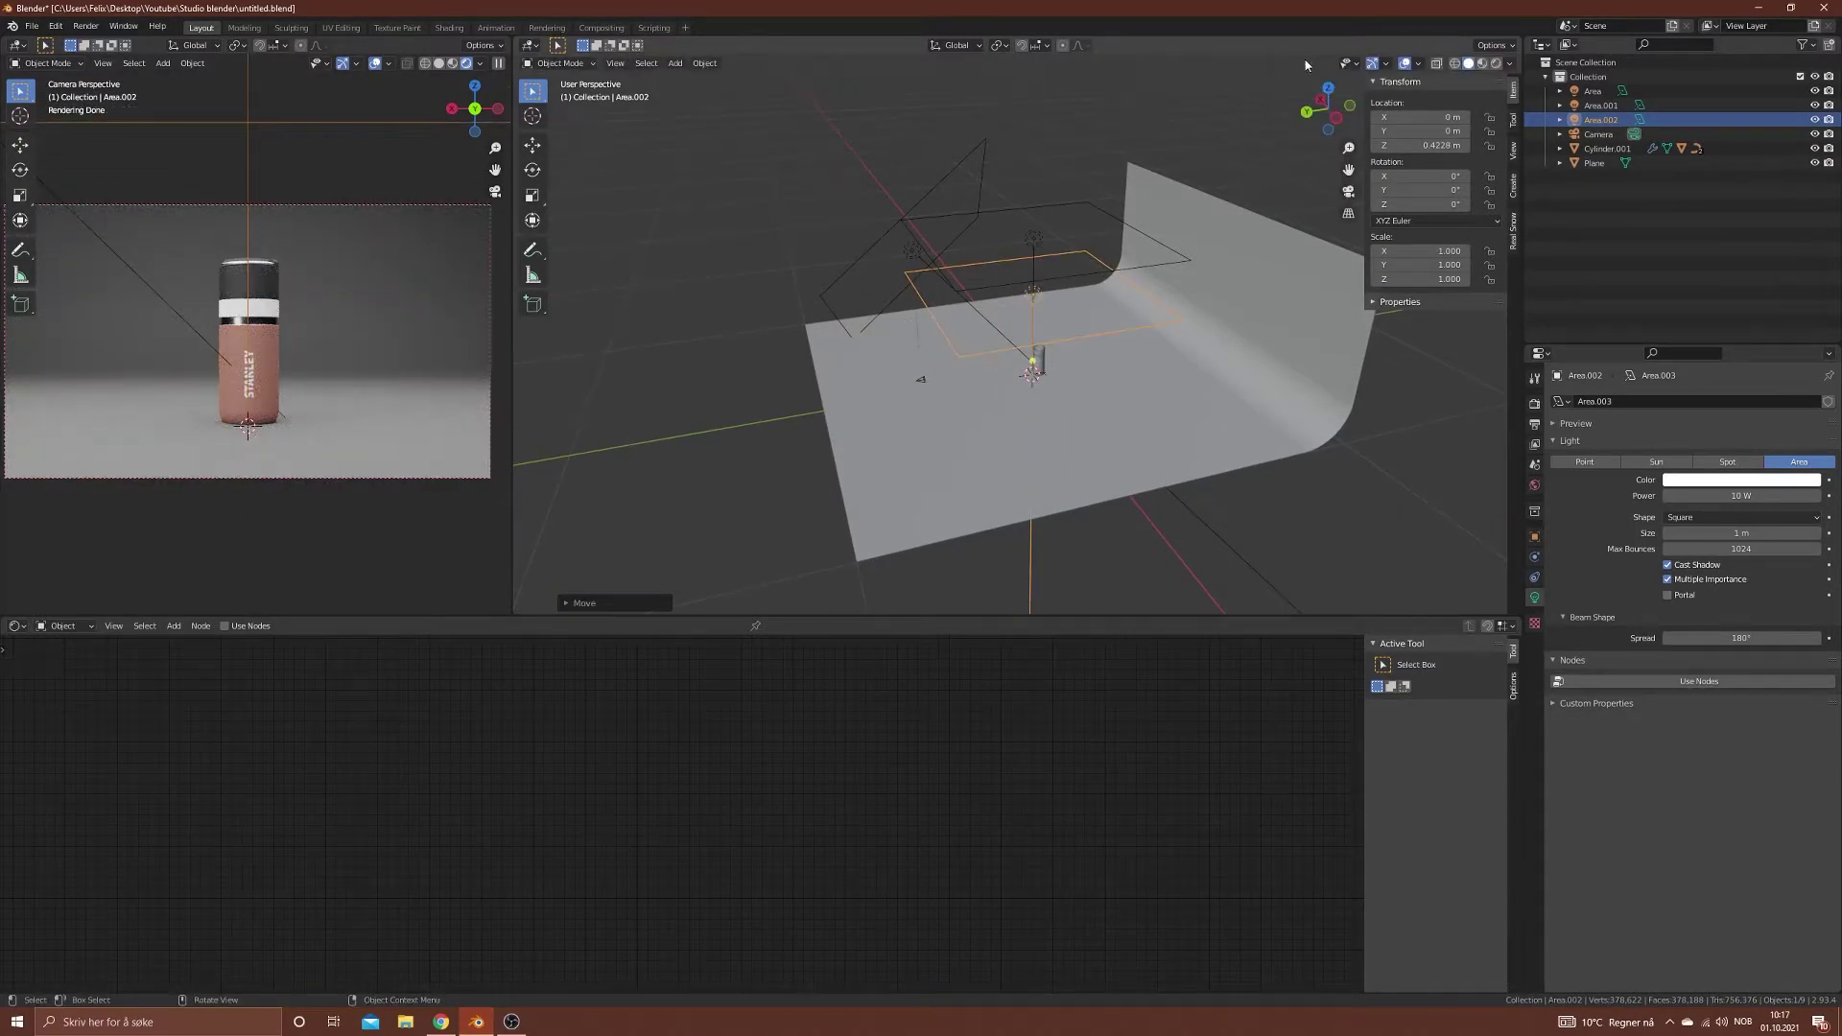
Step: Place Area.002 beside the bottle, angle it toward the bottle, and shrink it to 0.3 m
left_click(1327, 88)
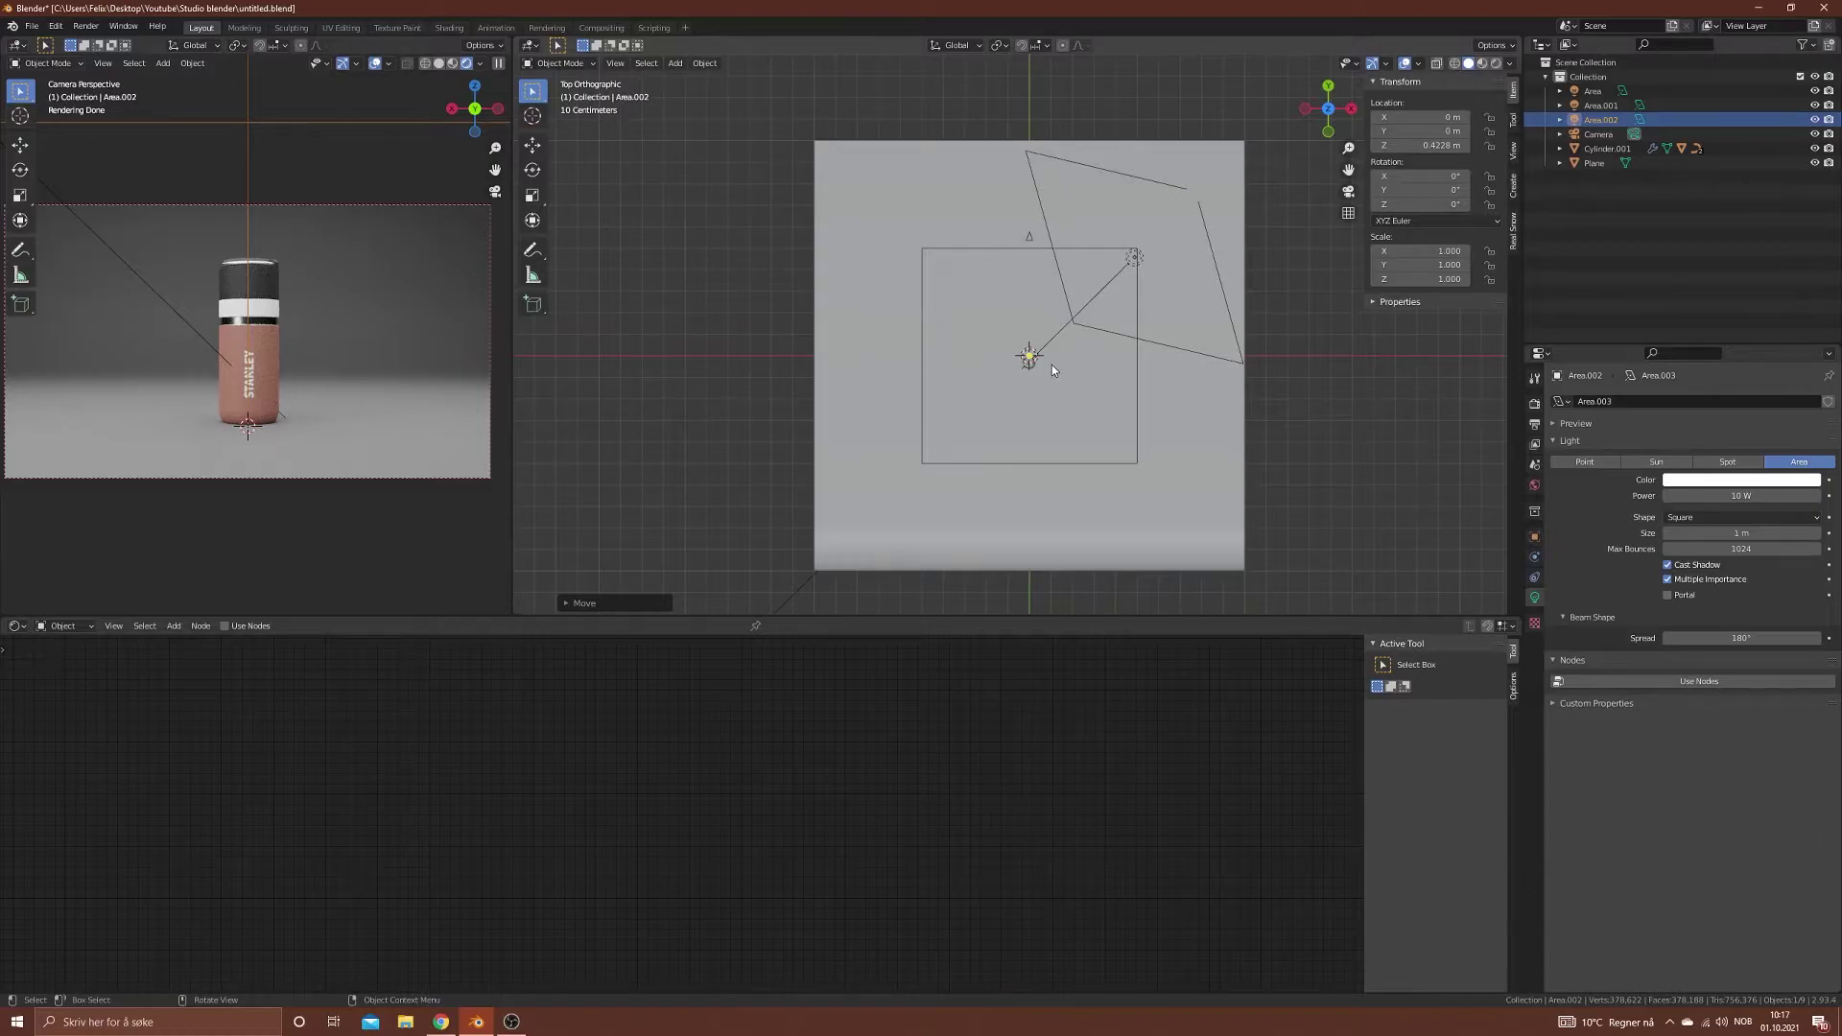
key("g")
left_click(918, 286)
middle_click_drag(922, 312, 1018, 481)
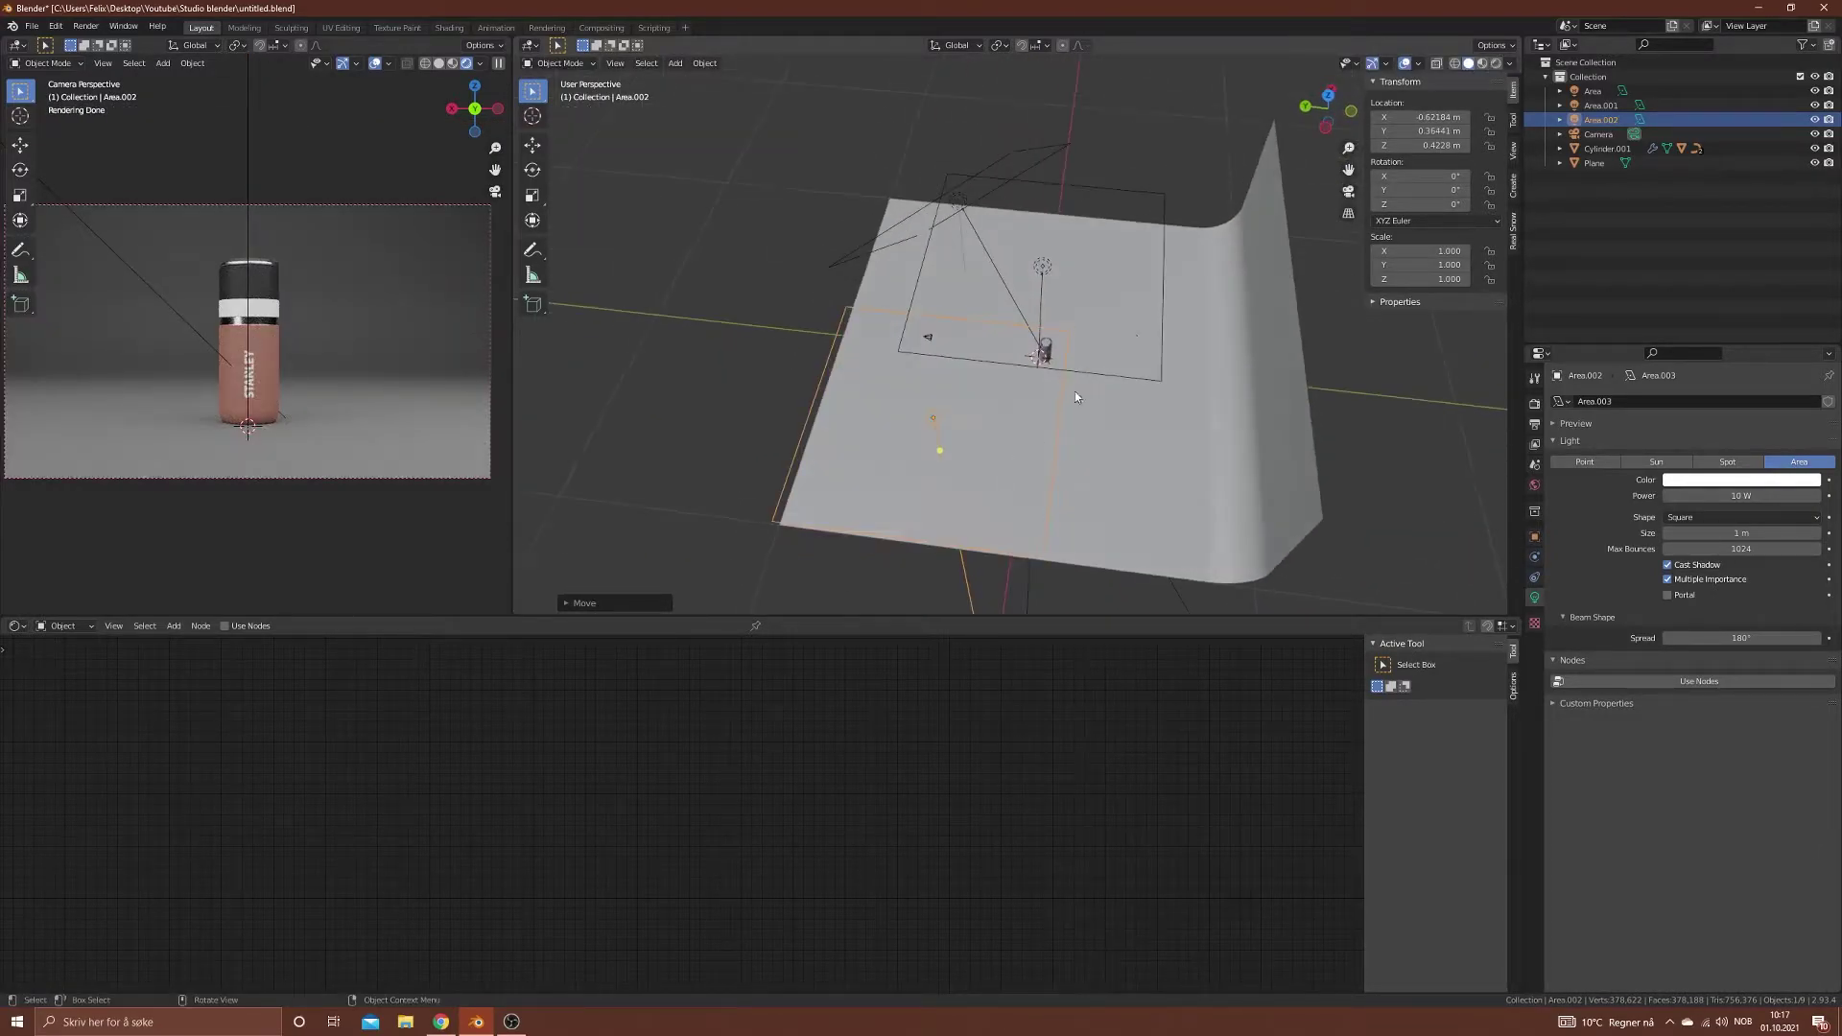
left_click(1328, 94)
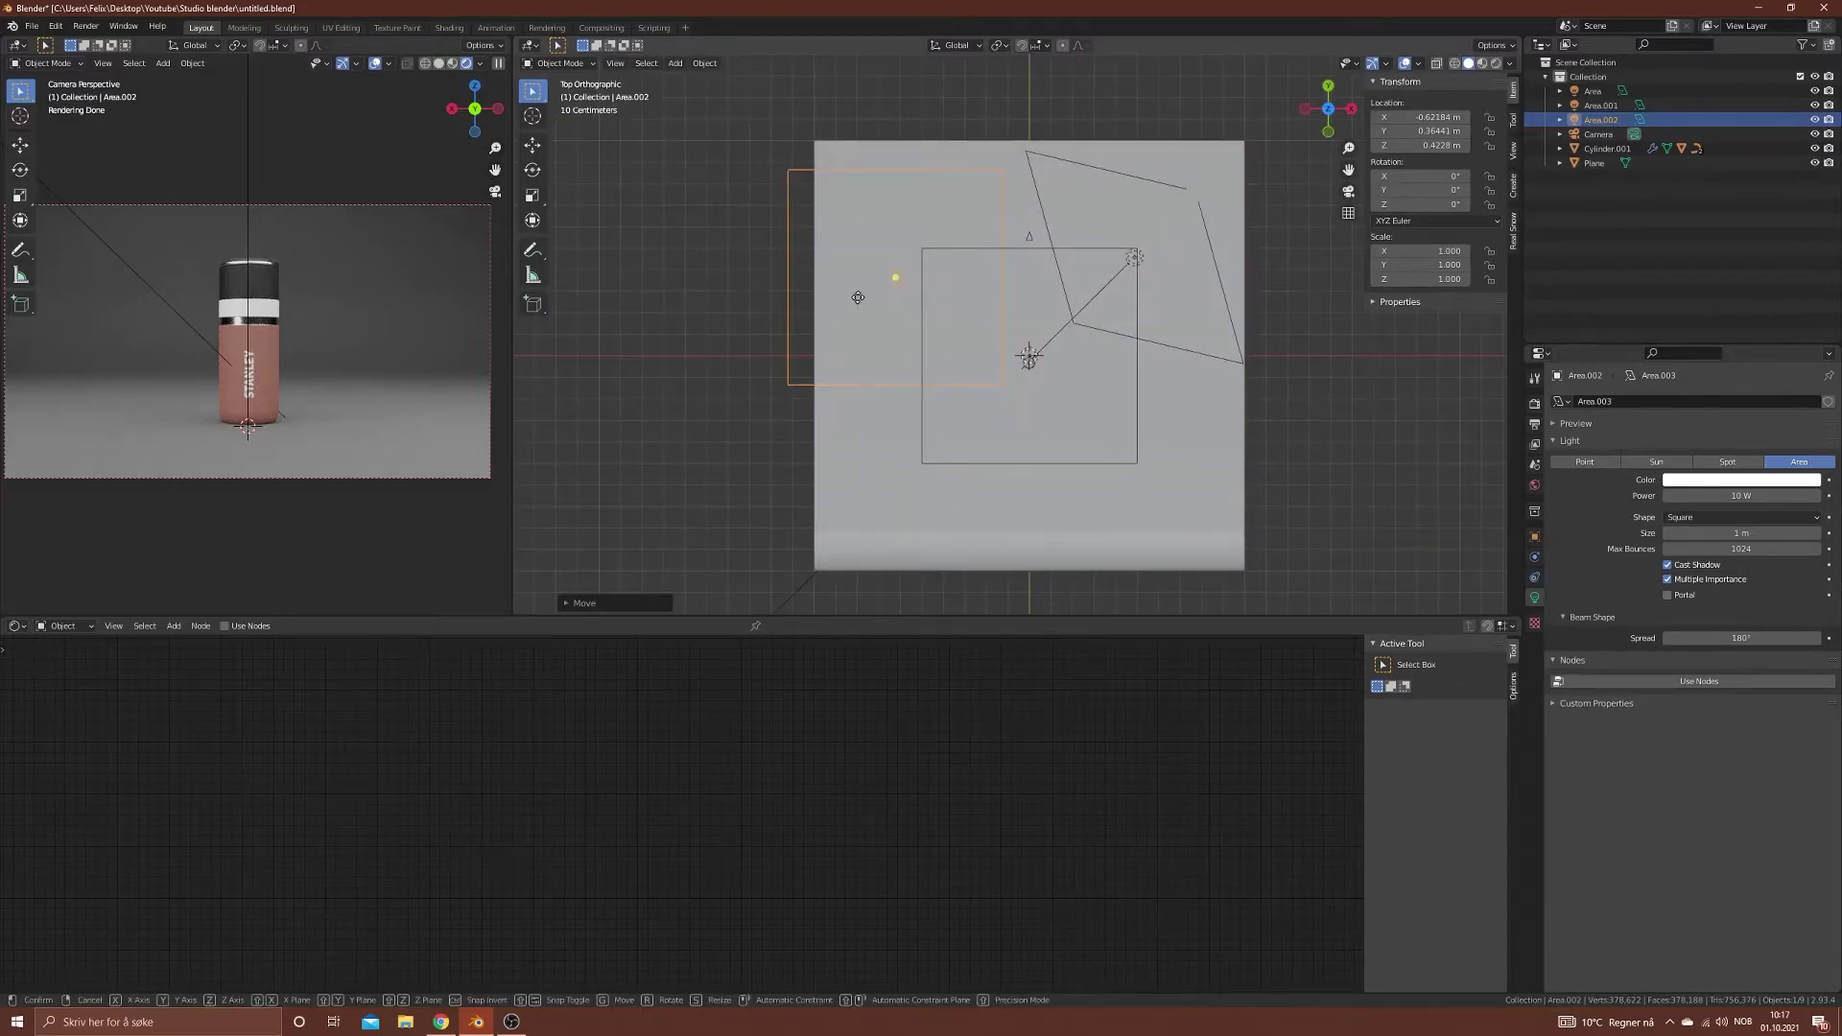
key("g")
left_click(793, 357)
middle_click_drag(794, 358, 1082, 369)
key("r")
key("r")
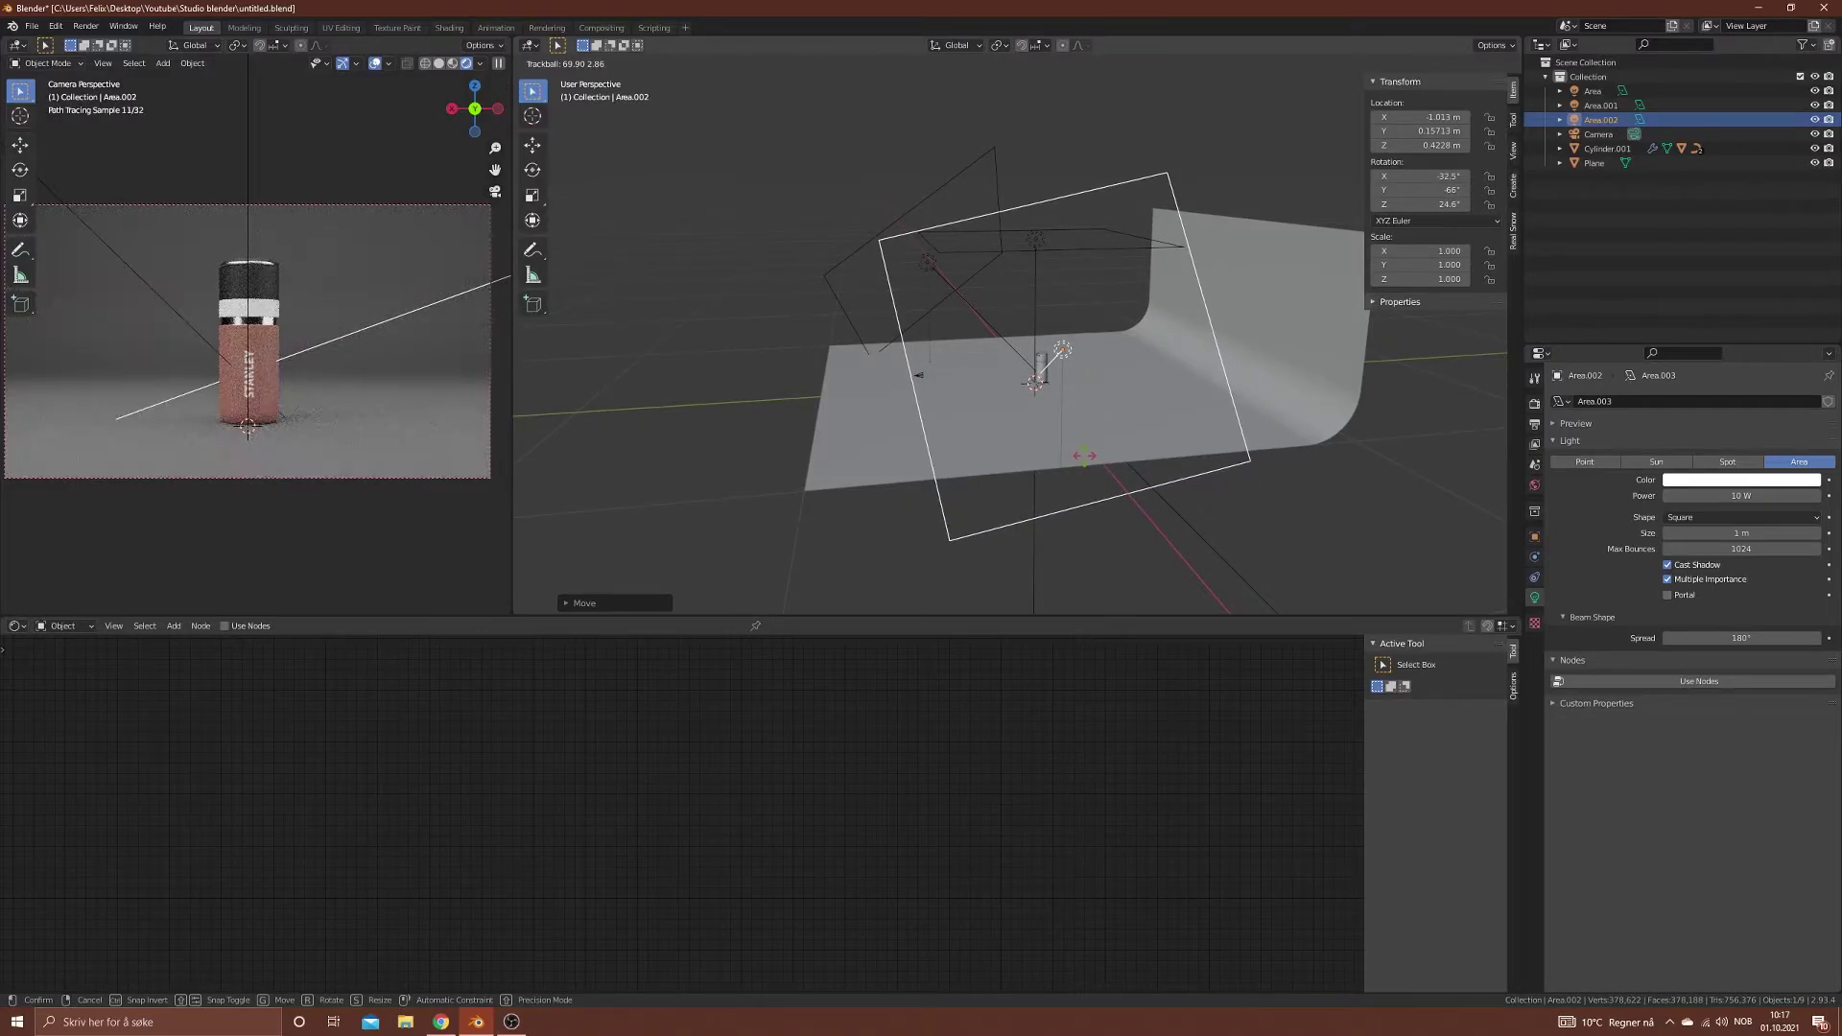
left_click(1068, 355)
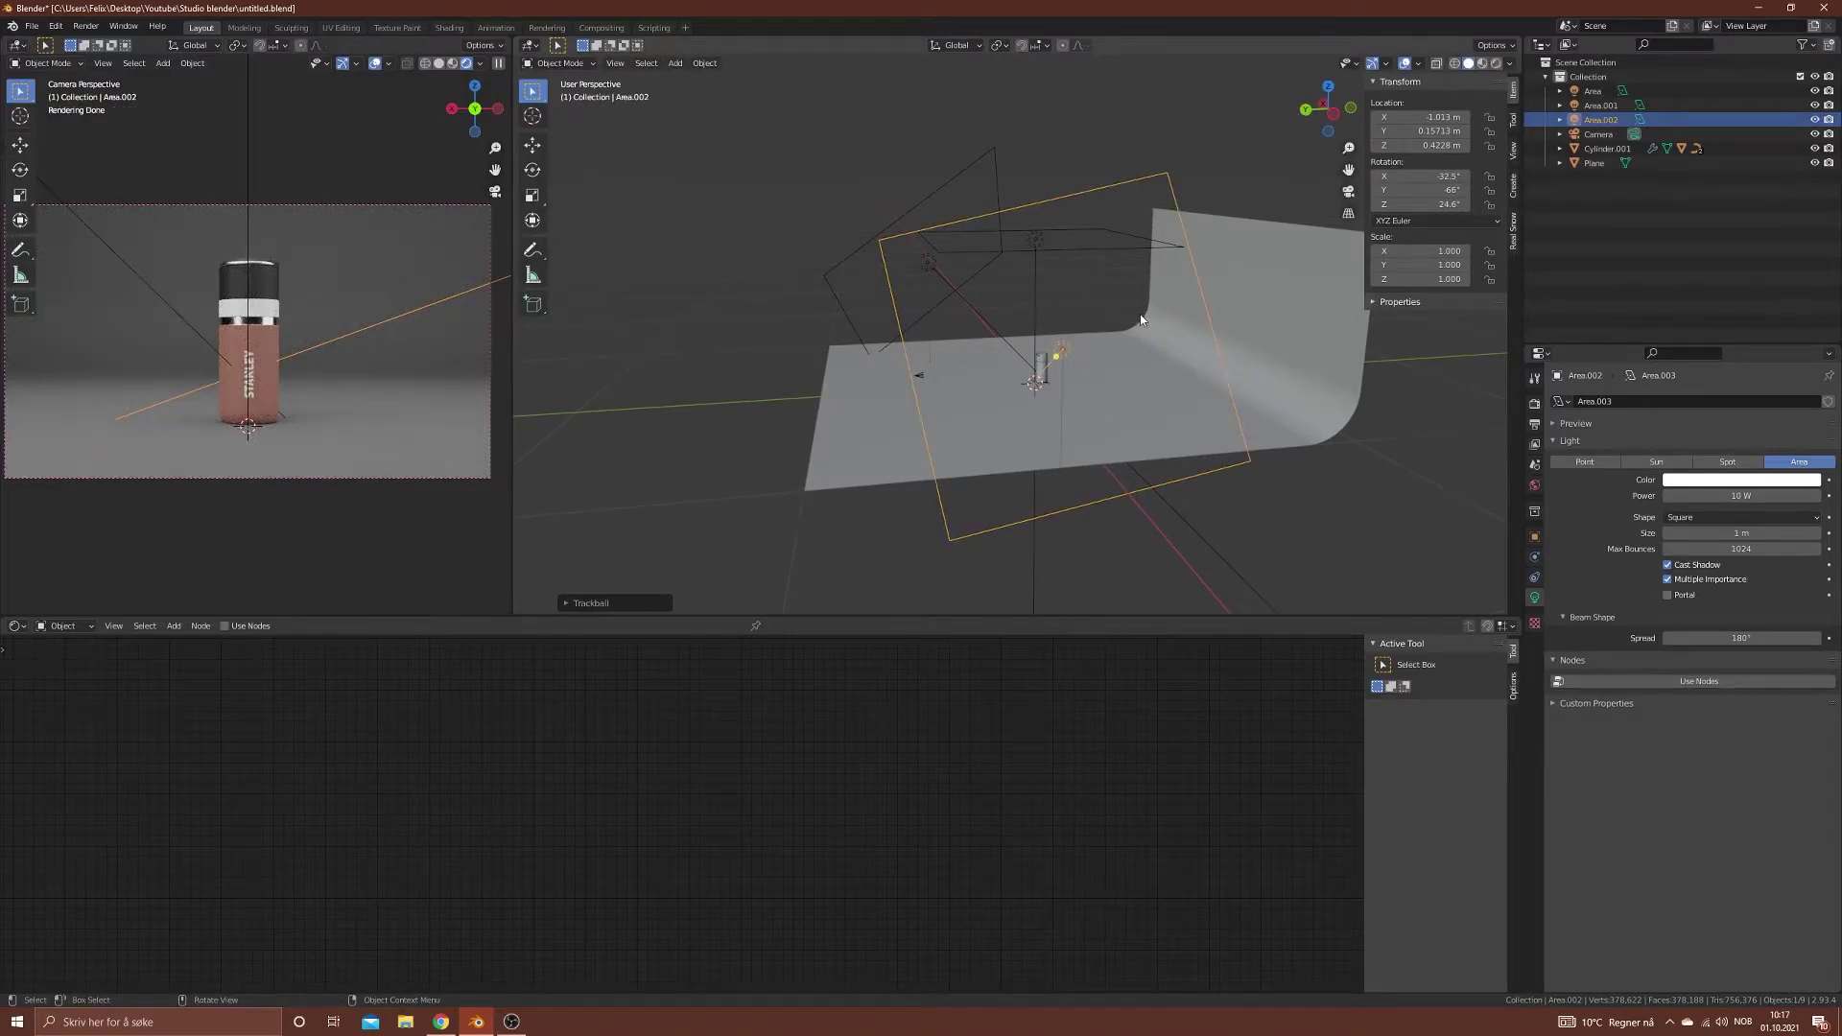
left_click_drag(1741, 533, 1665, 533)
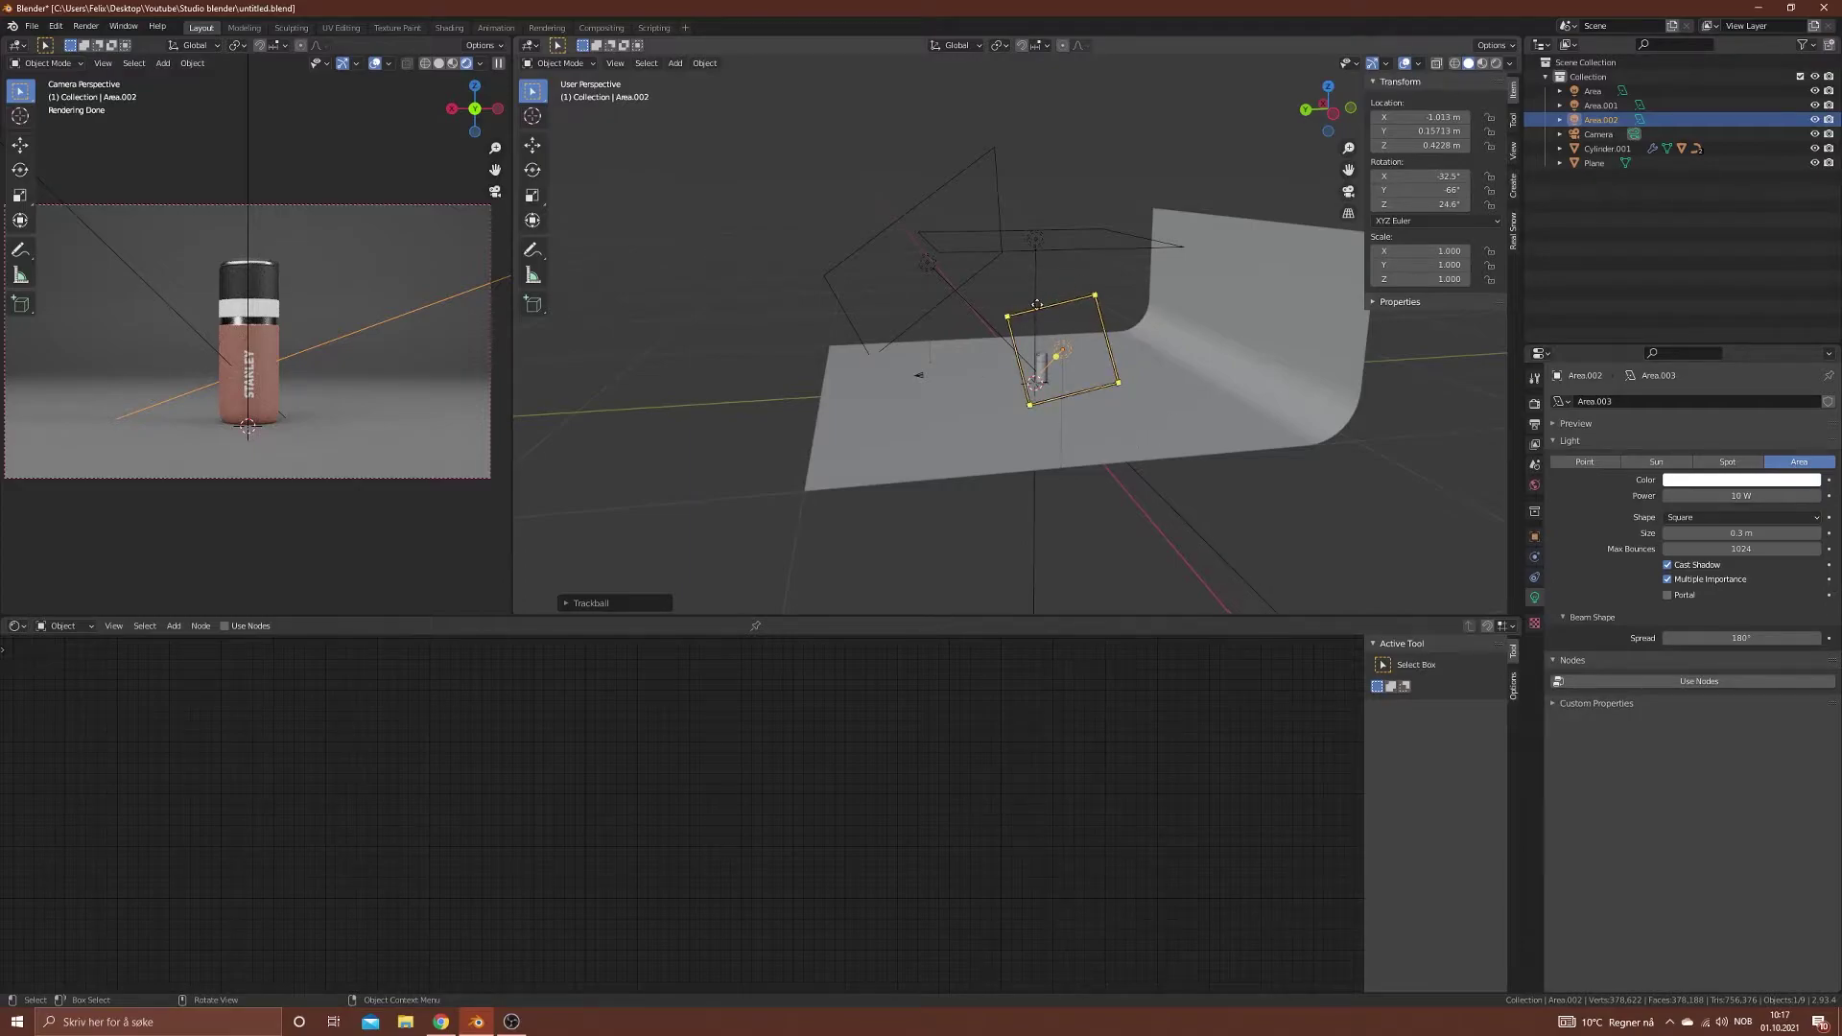
Step: Set Area.001's power to 30 W after trying 100 W and 50 W
left_click(908, 223)
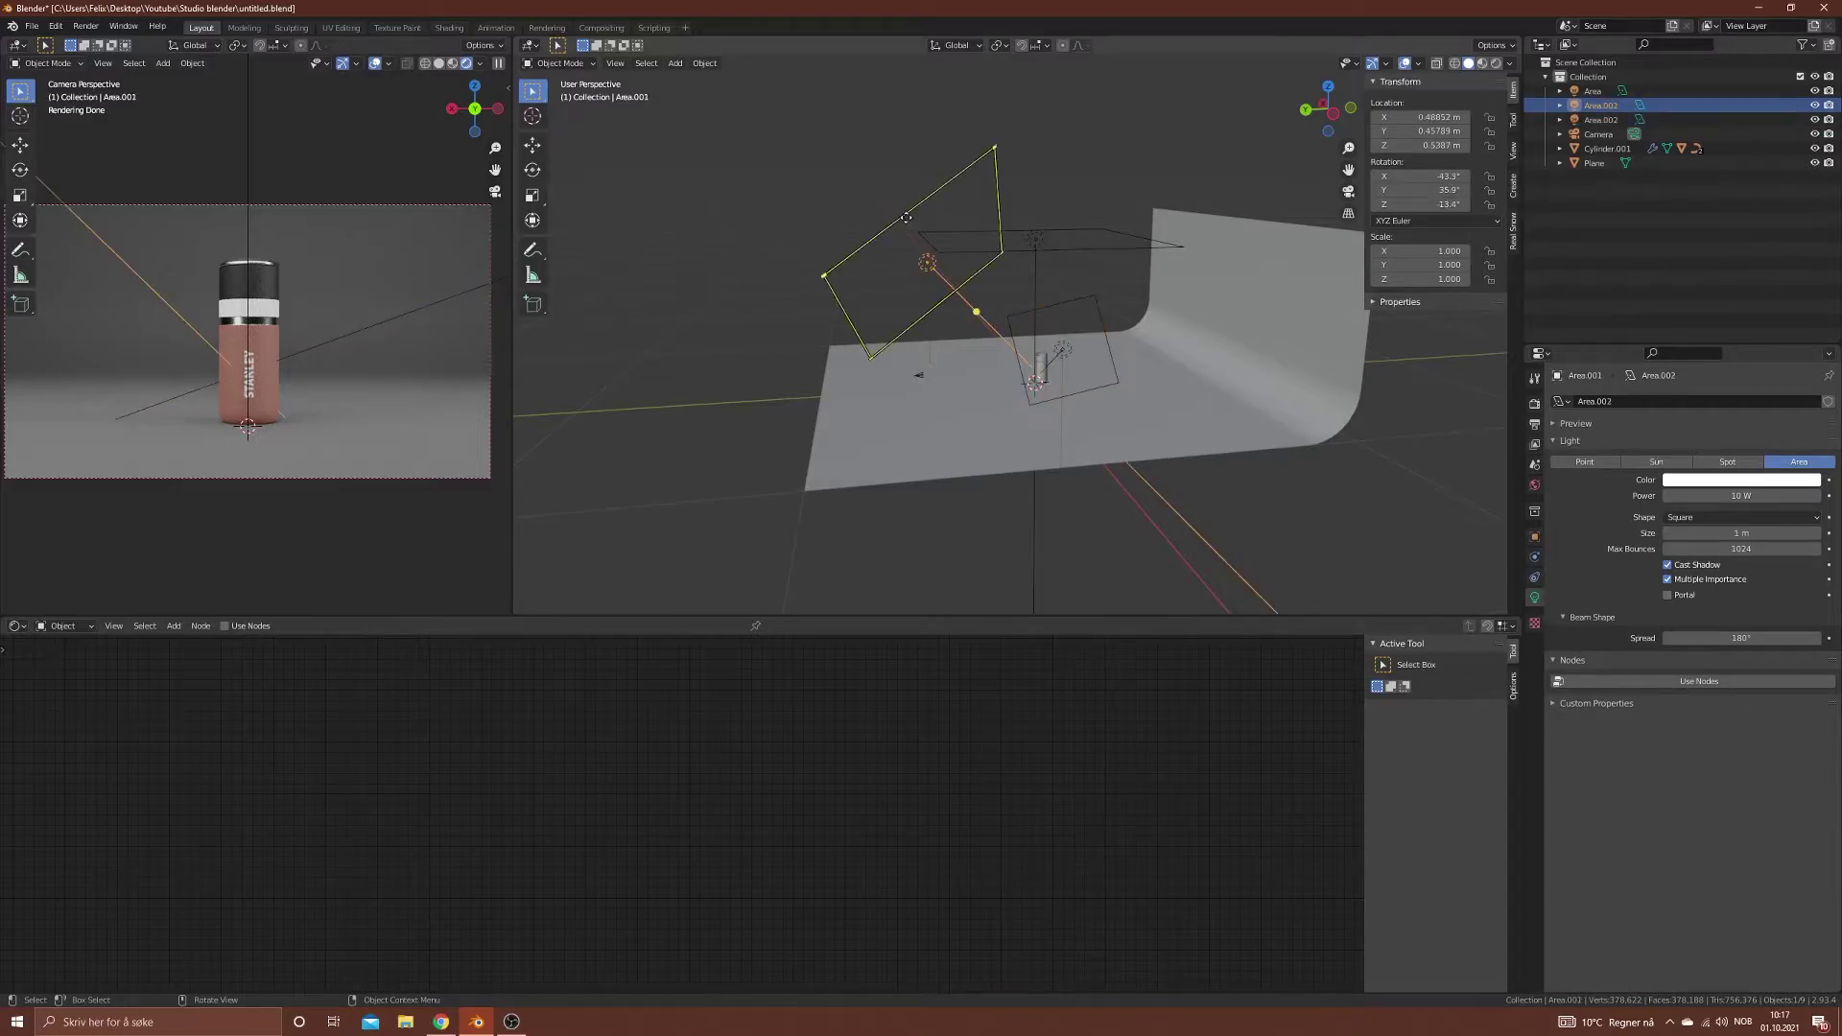
left_click(1744, 496)
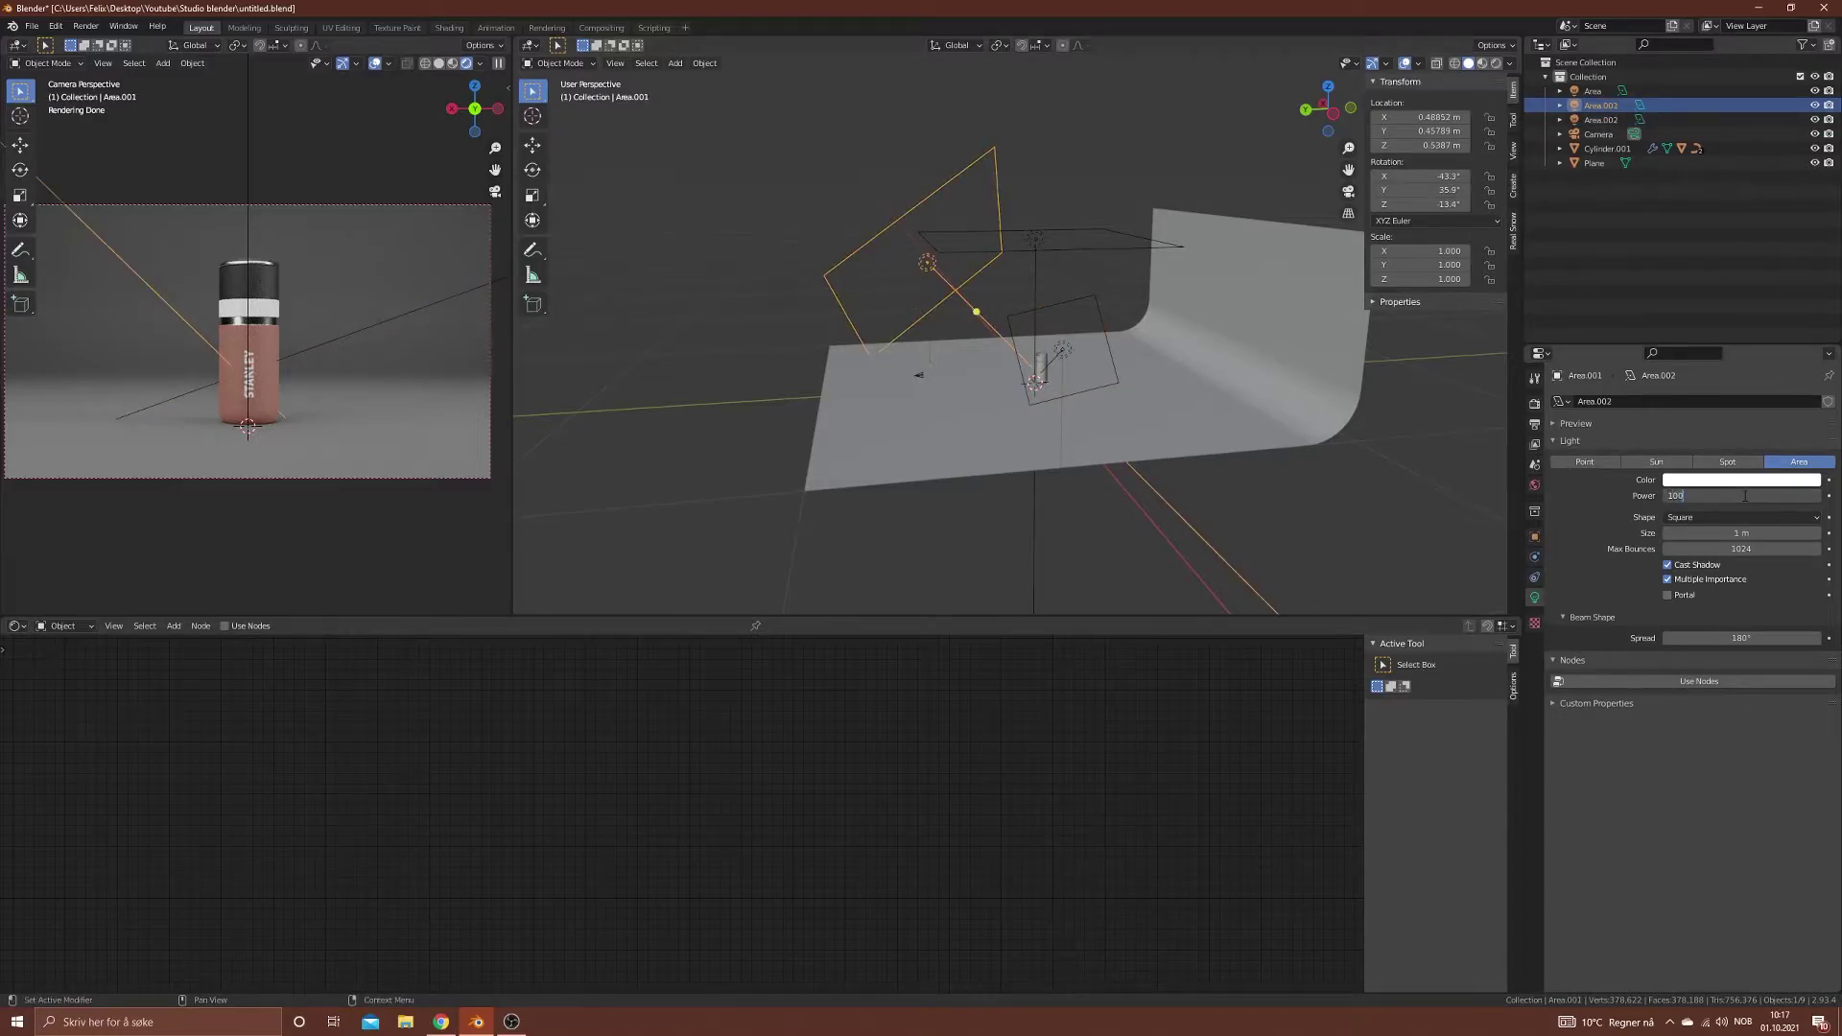
type("100")
key("Return")
left_click(1742, 496)
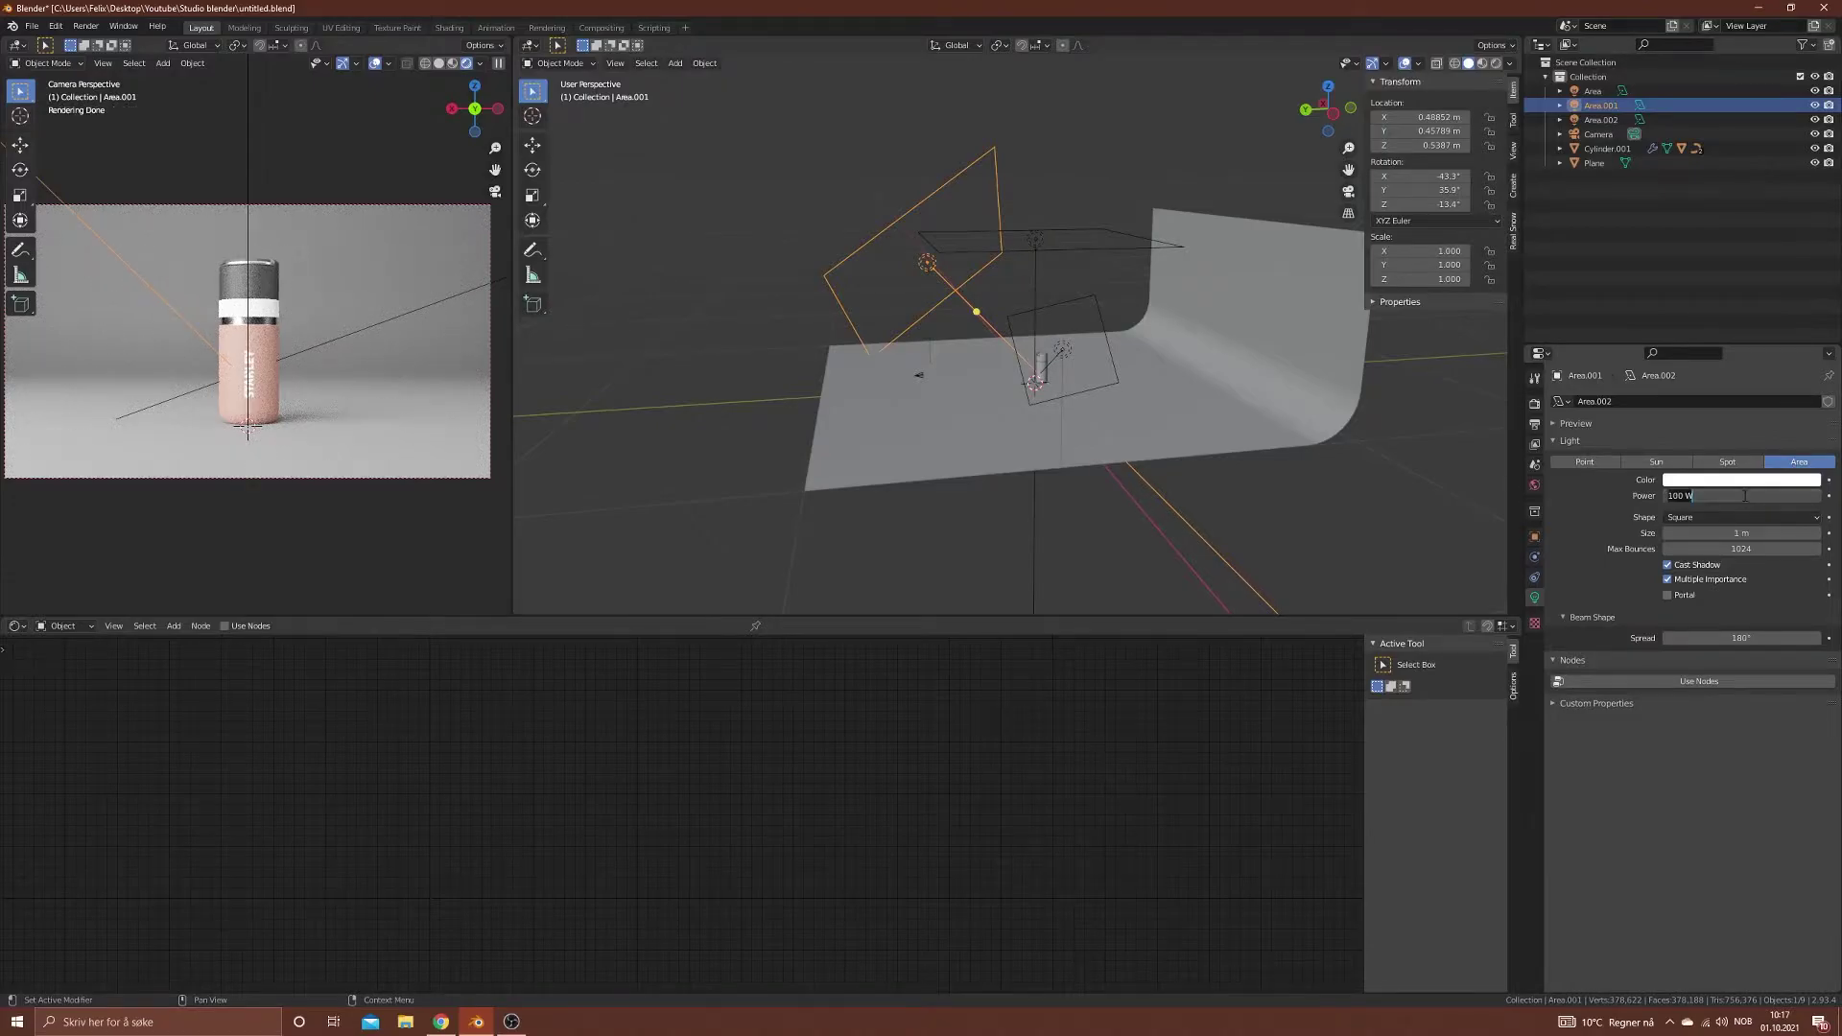
type("50")
key("Return")
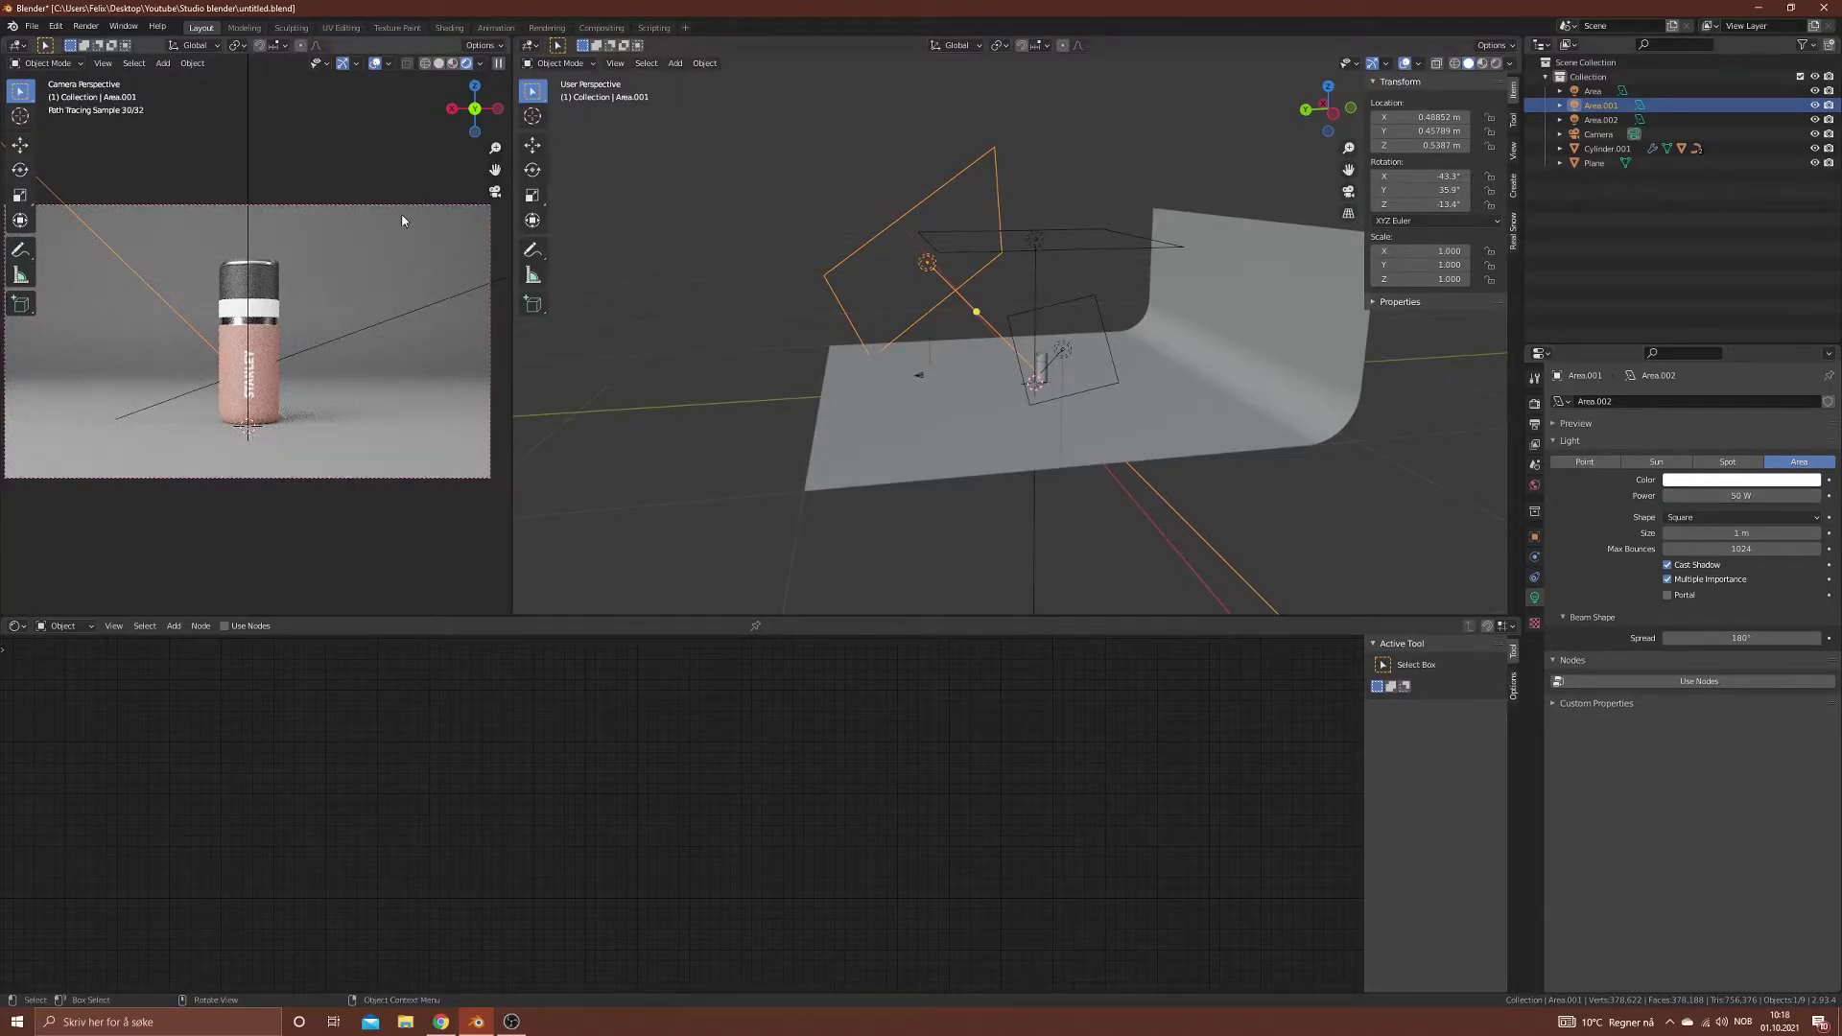
left_click(1747, 495)
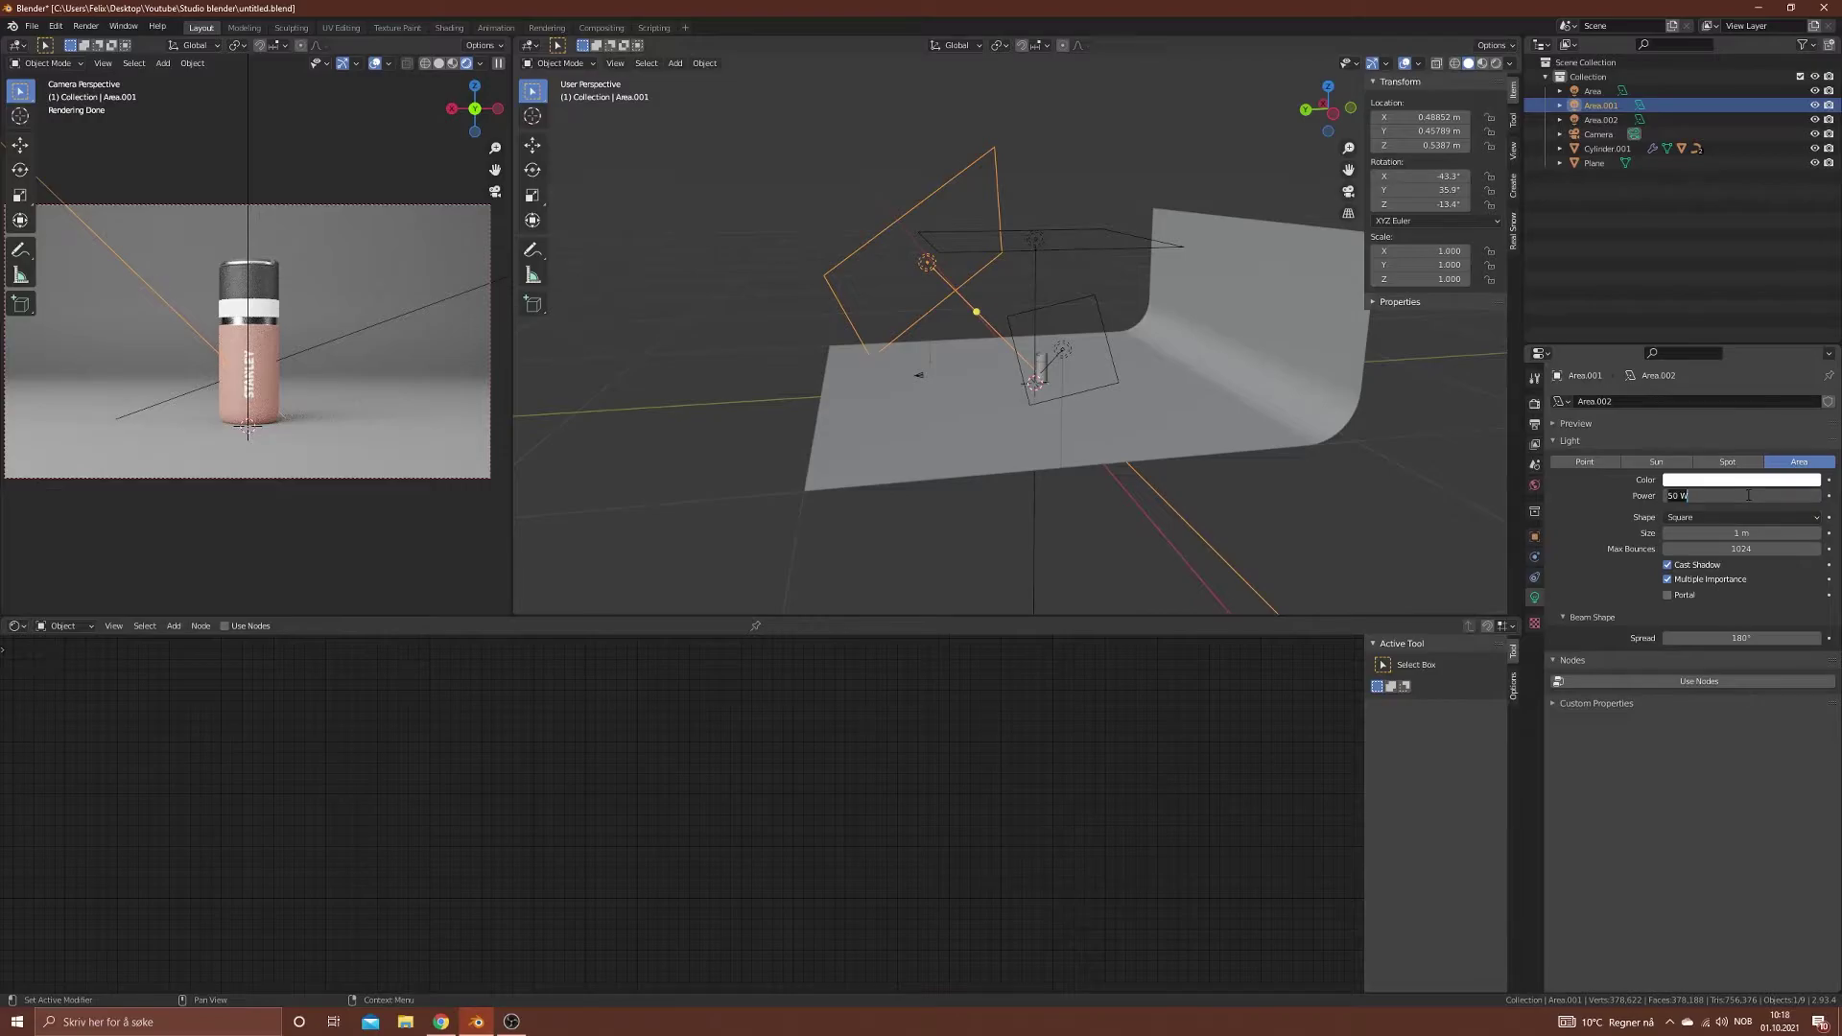
key("Return")
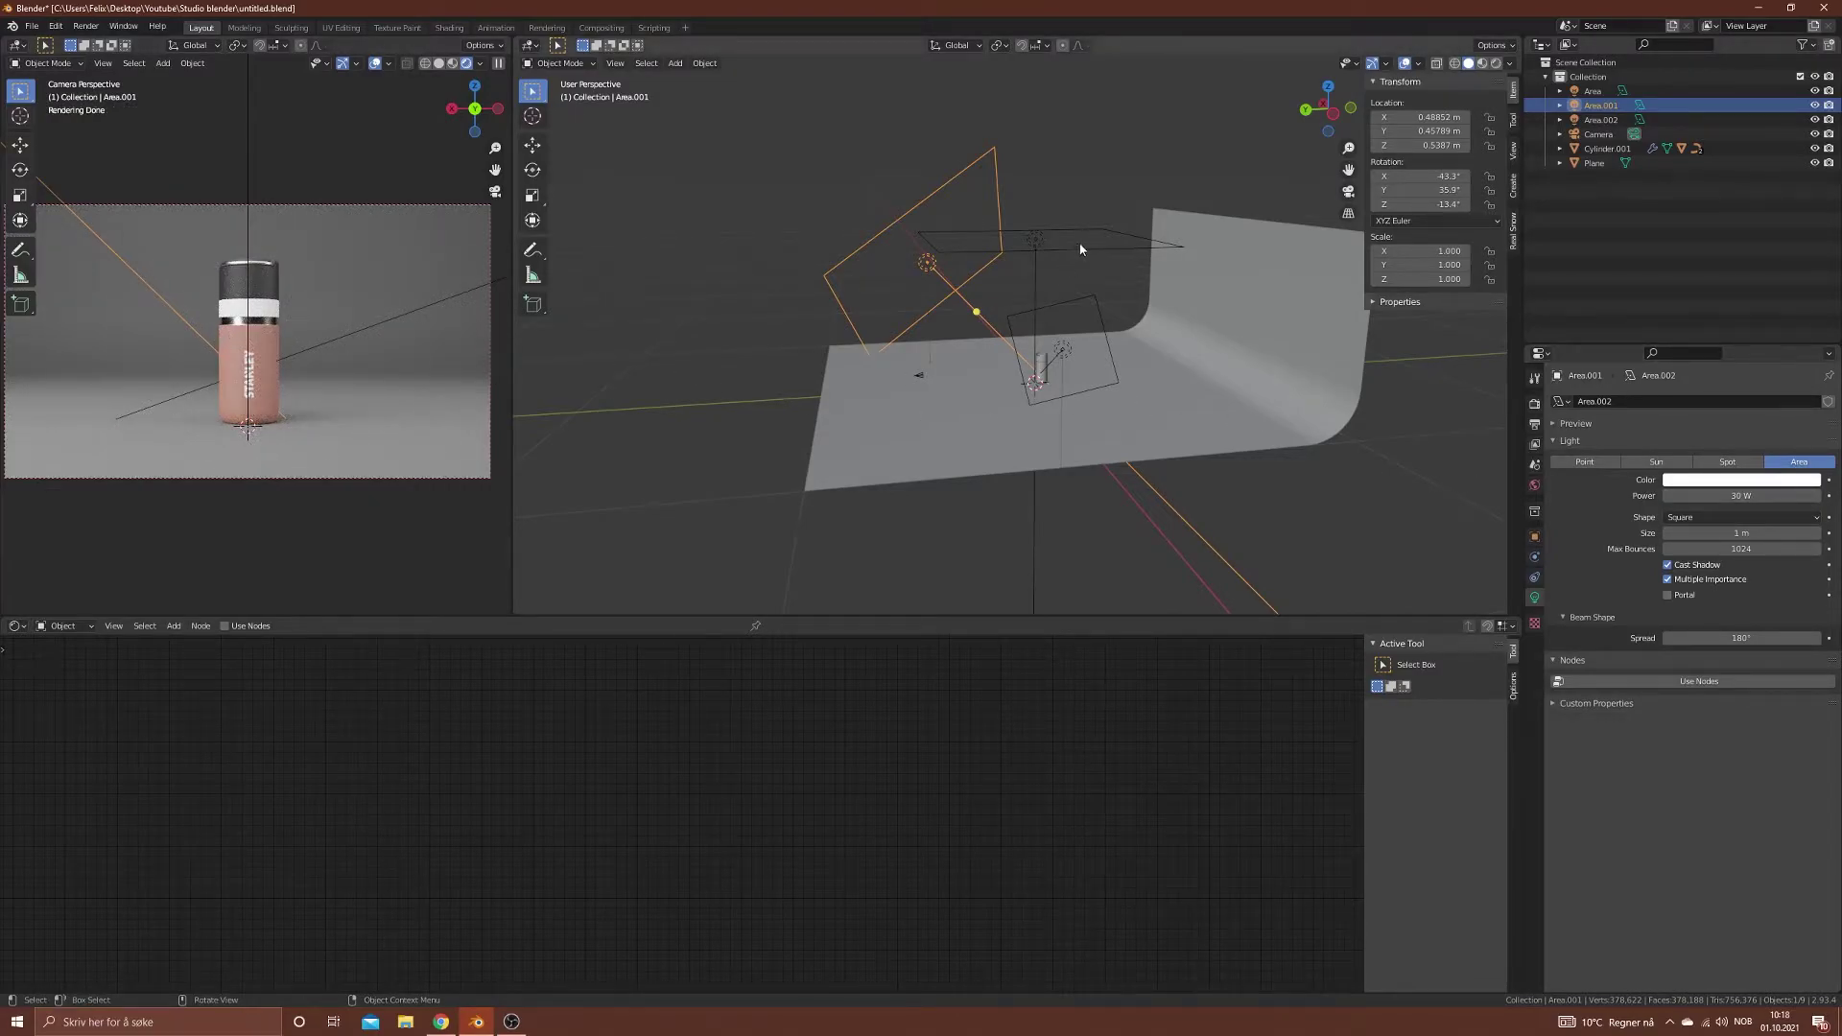
Step: Set the small Area.002 light's power to 15 W
left_click(1061, 307)
left_click(1742, 495)
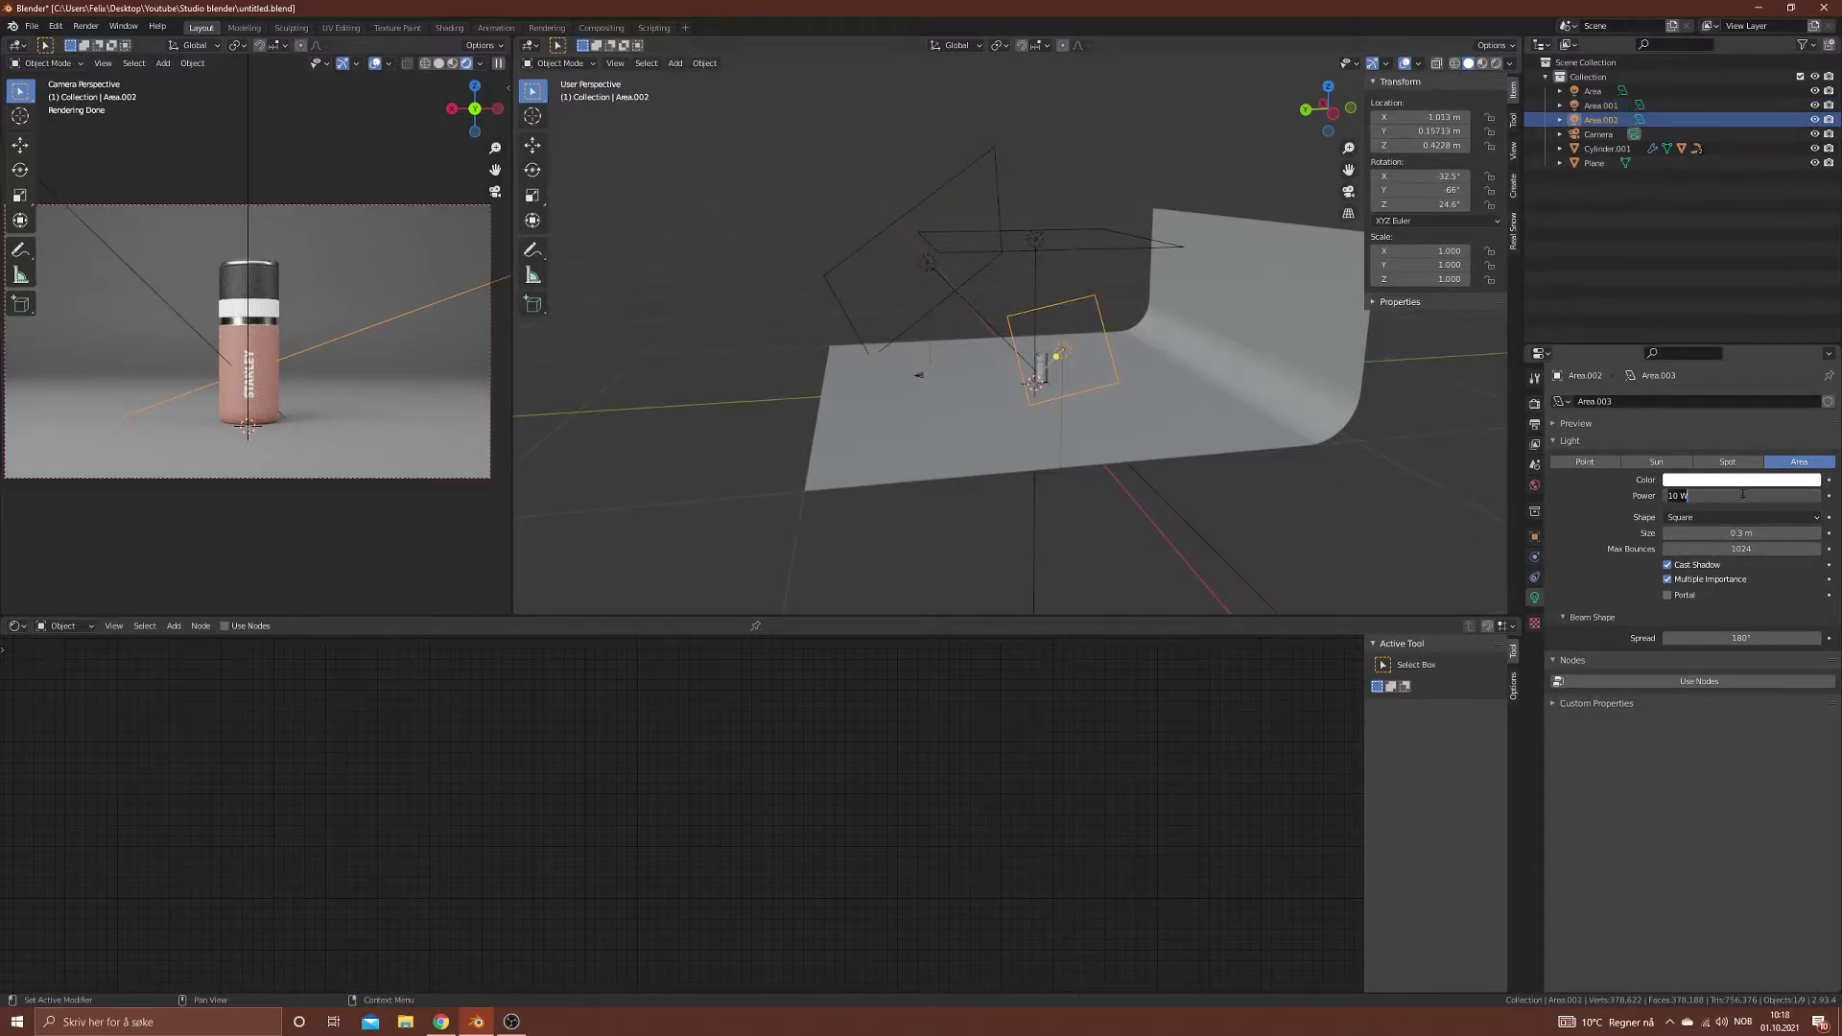
type("15")
key("Return")
middle_click_drag(1096, 533, 783, 234)
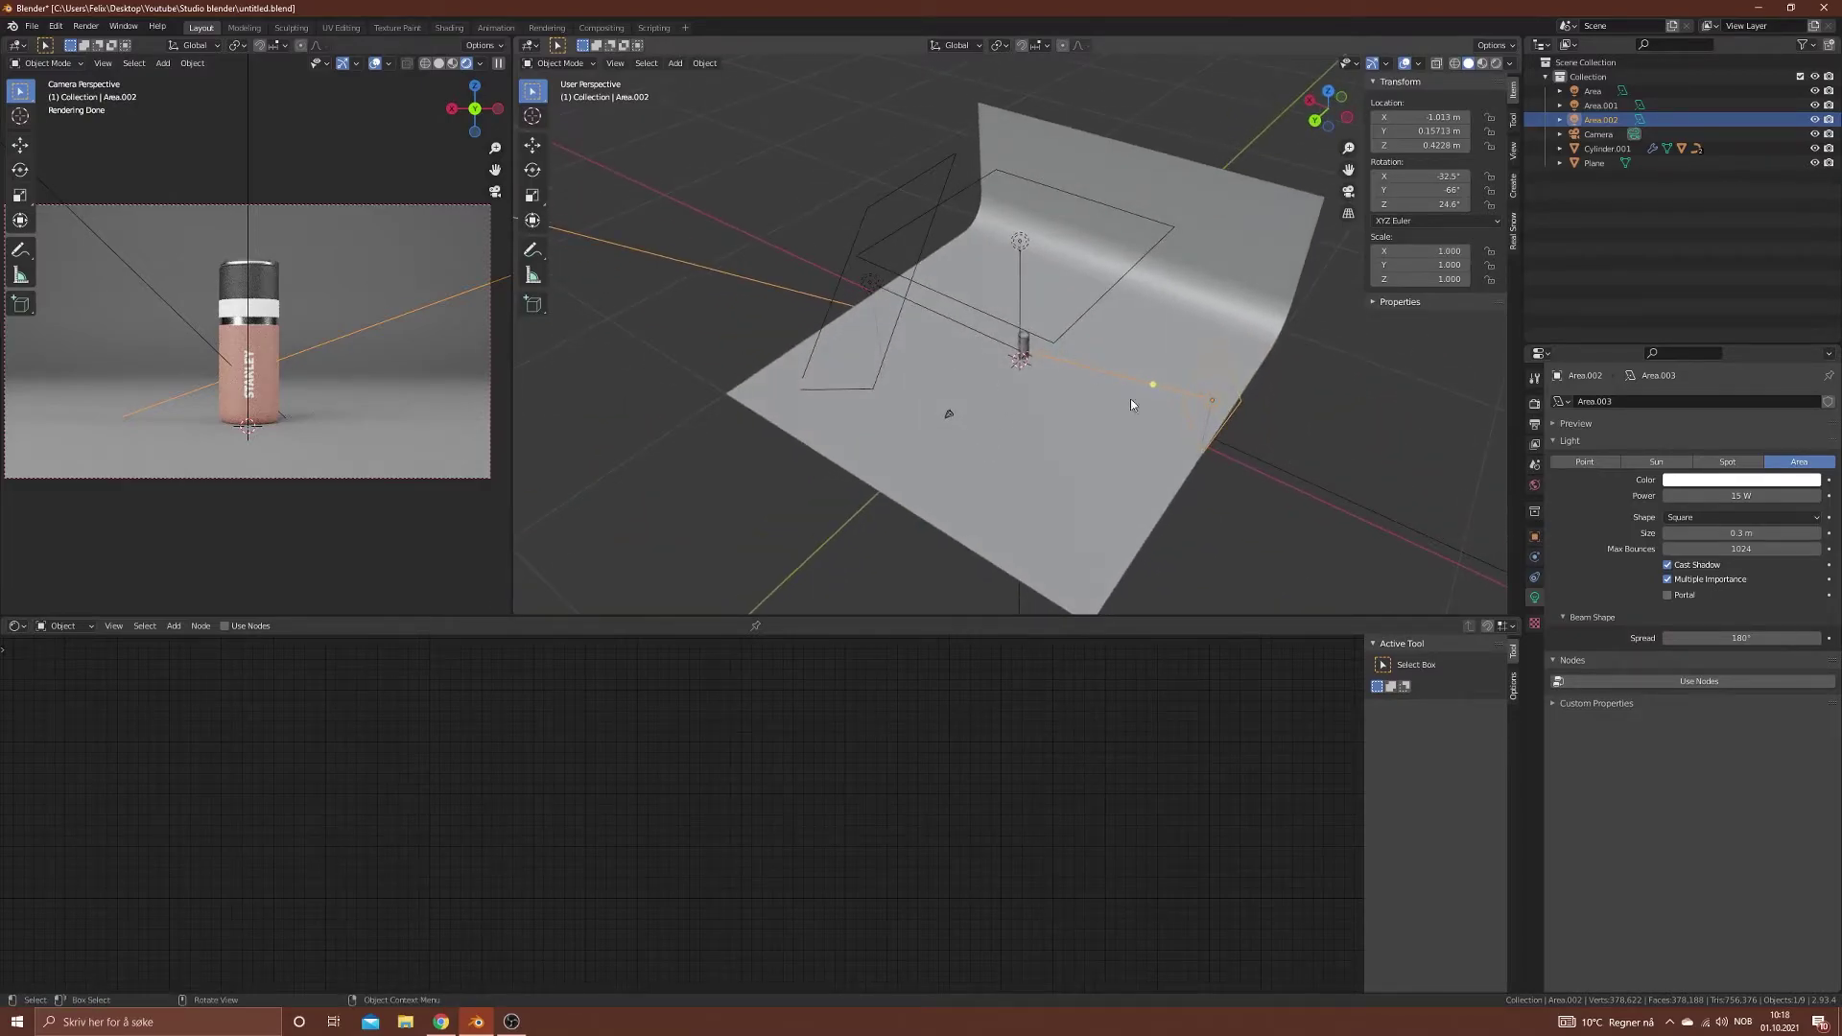
middle_click_drag(1130, 403, 1129, 469)
scroll(1130, 469, "up", 3)
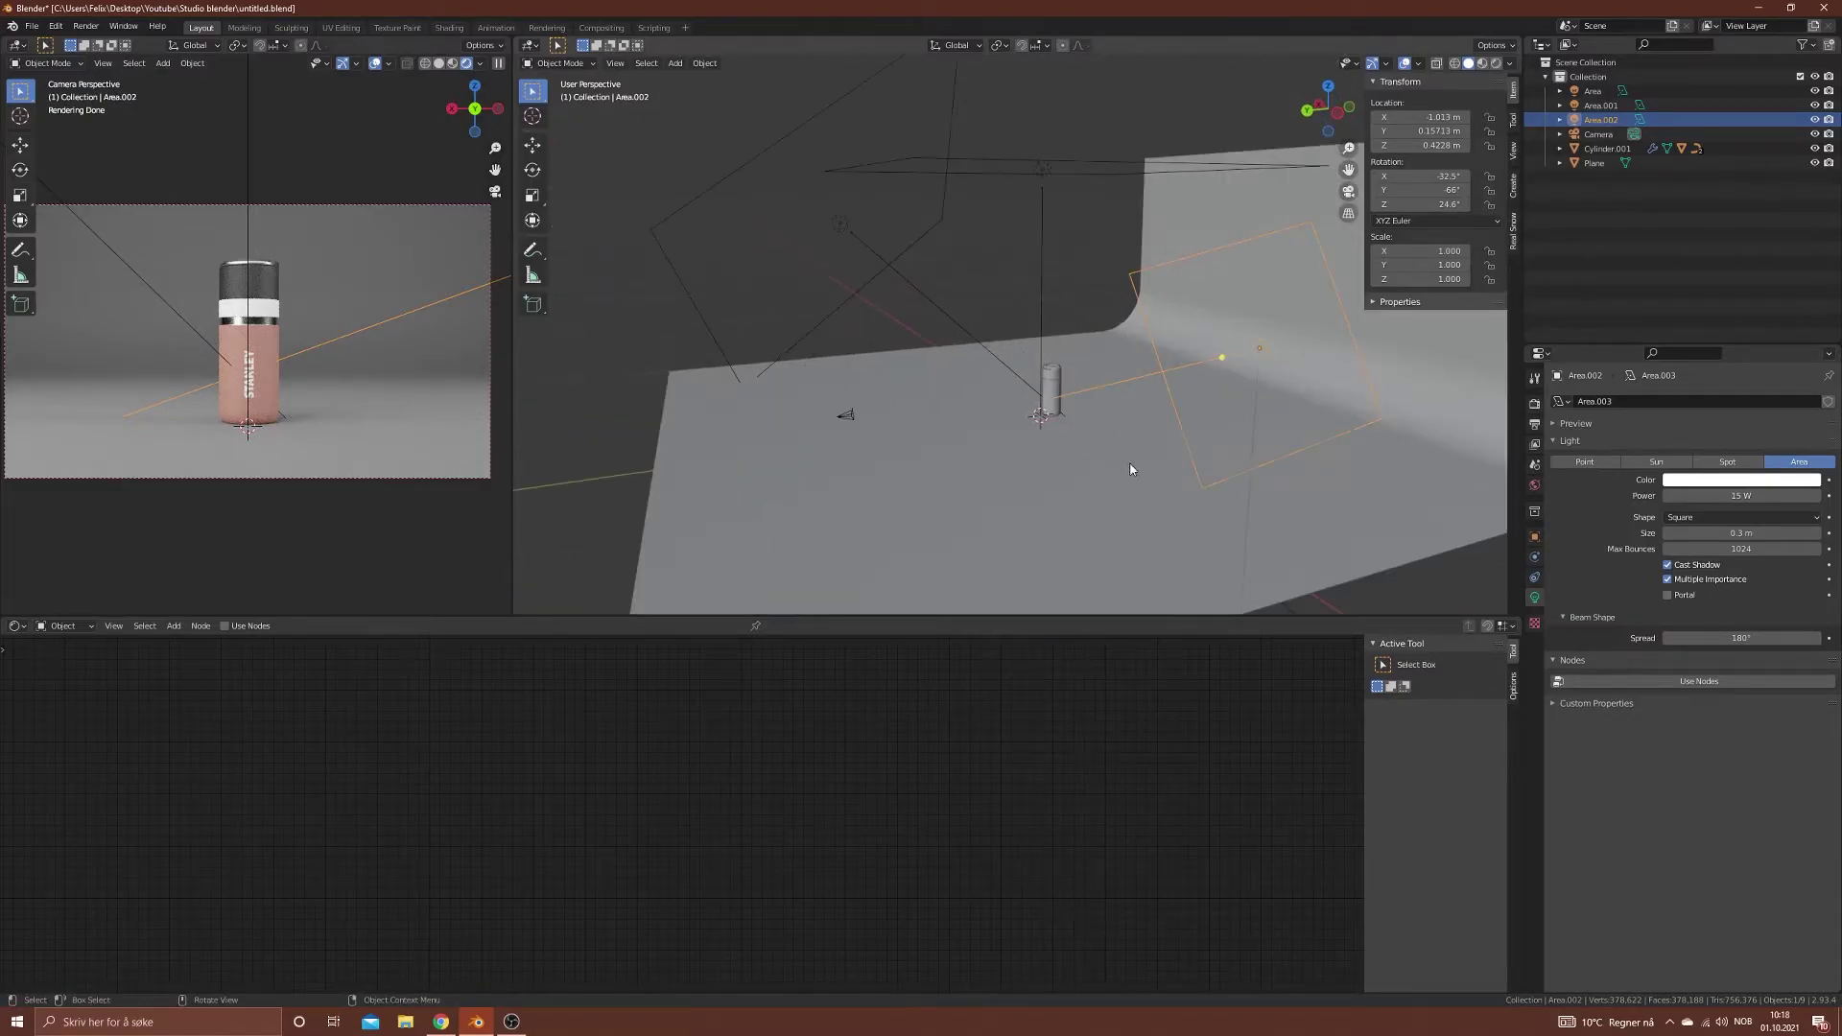
Step: Enable nodes on Area.002 and drive its Emission colour with a Blackbody node at 3600
left_click(1740, 681)
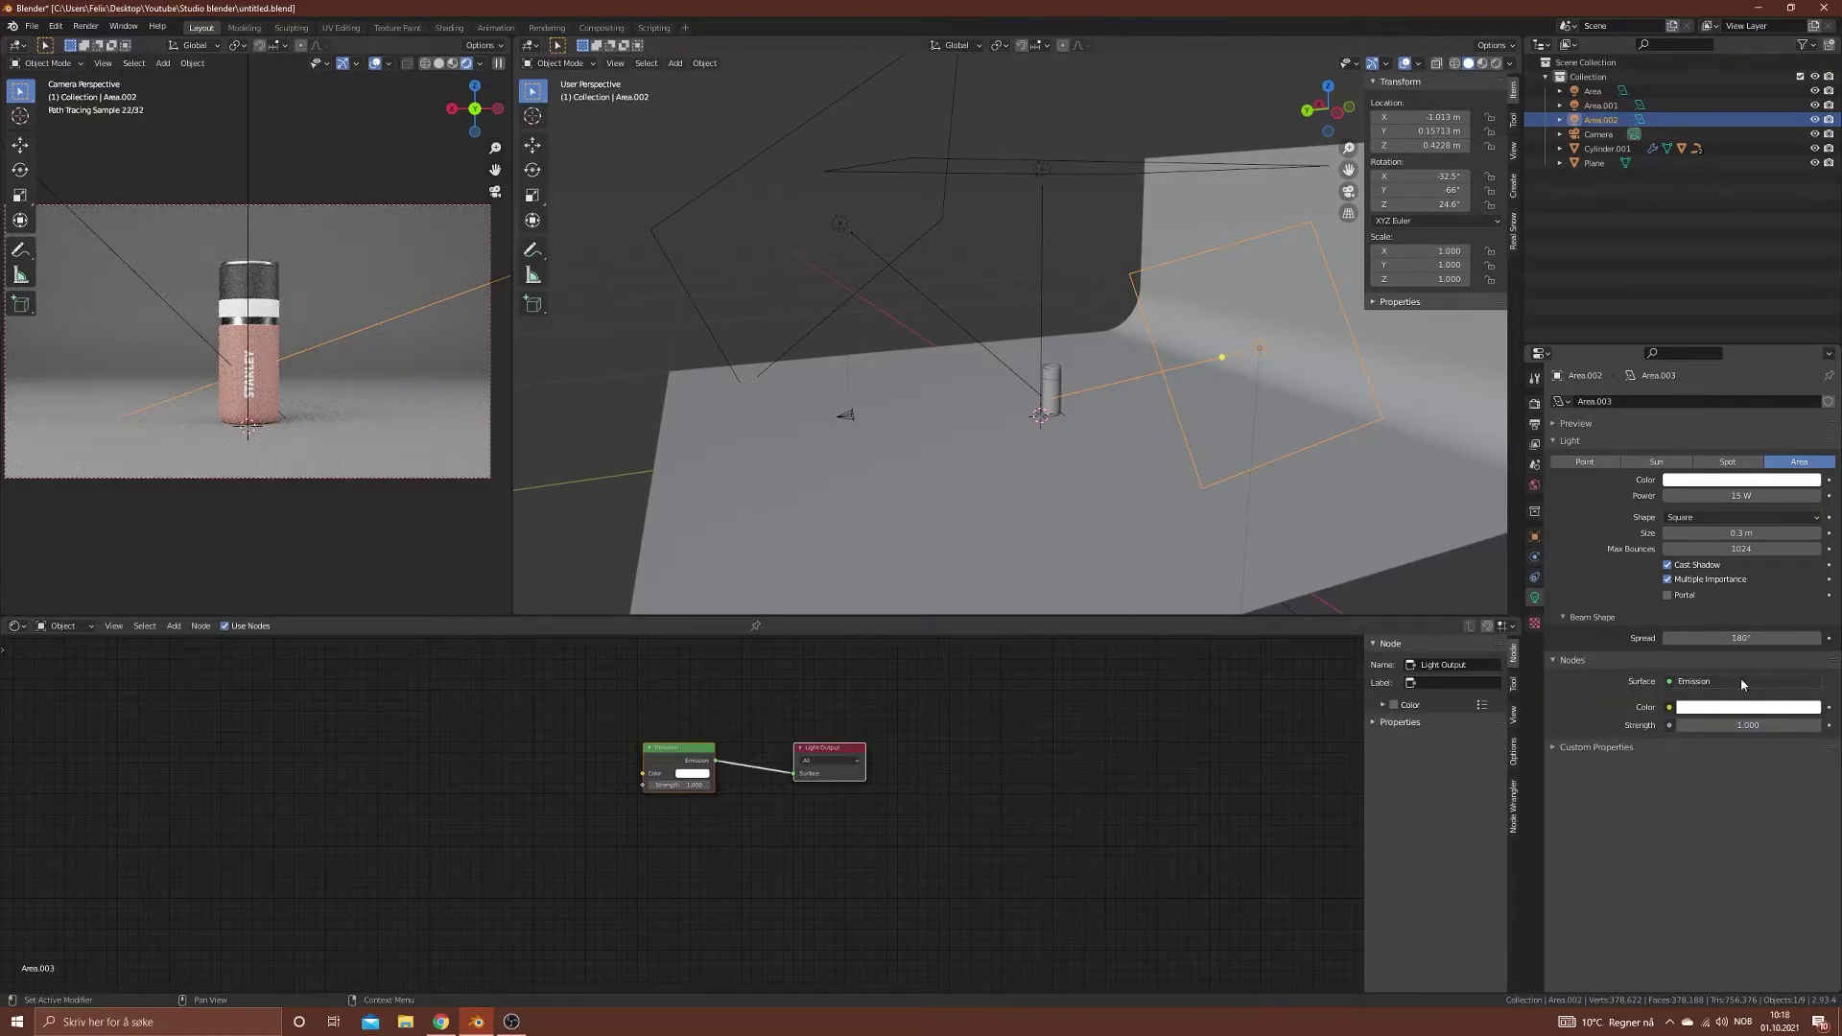
key("shift+a")
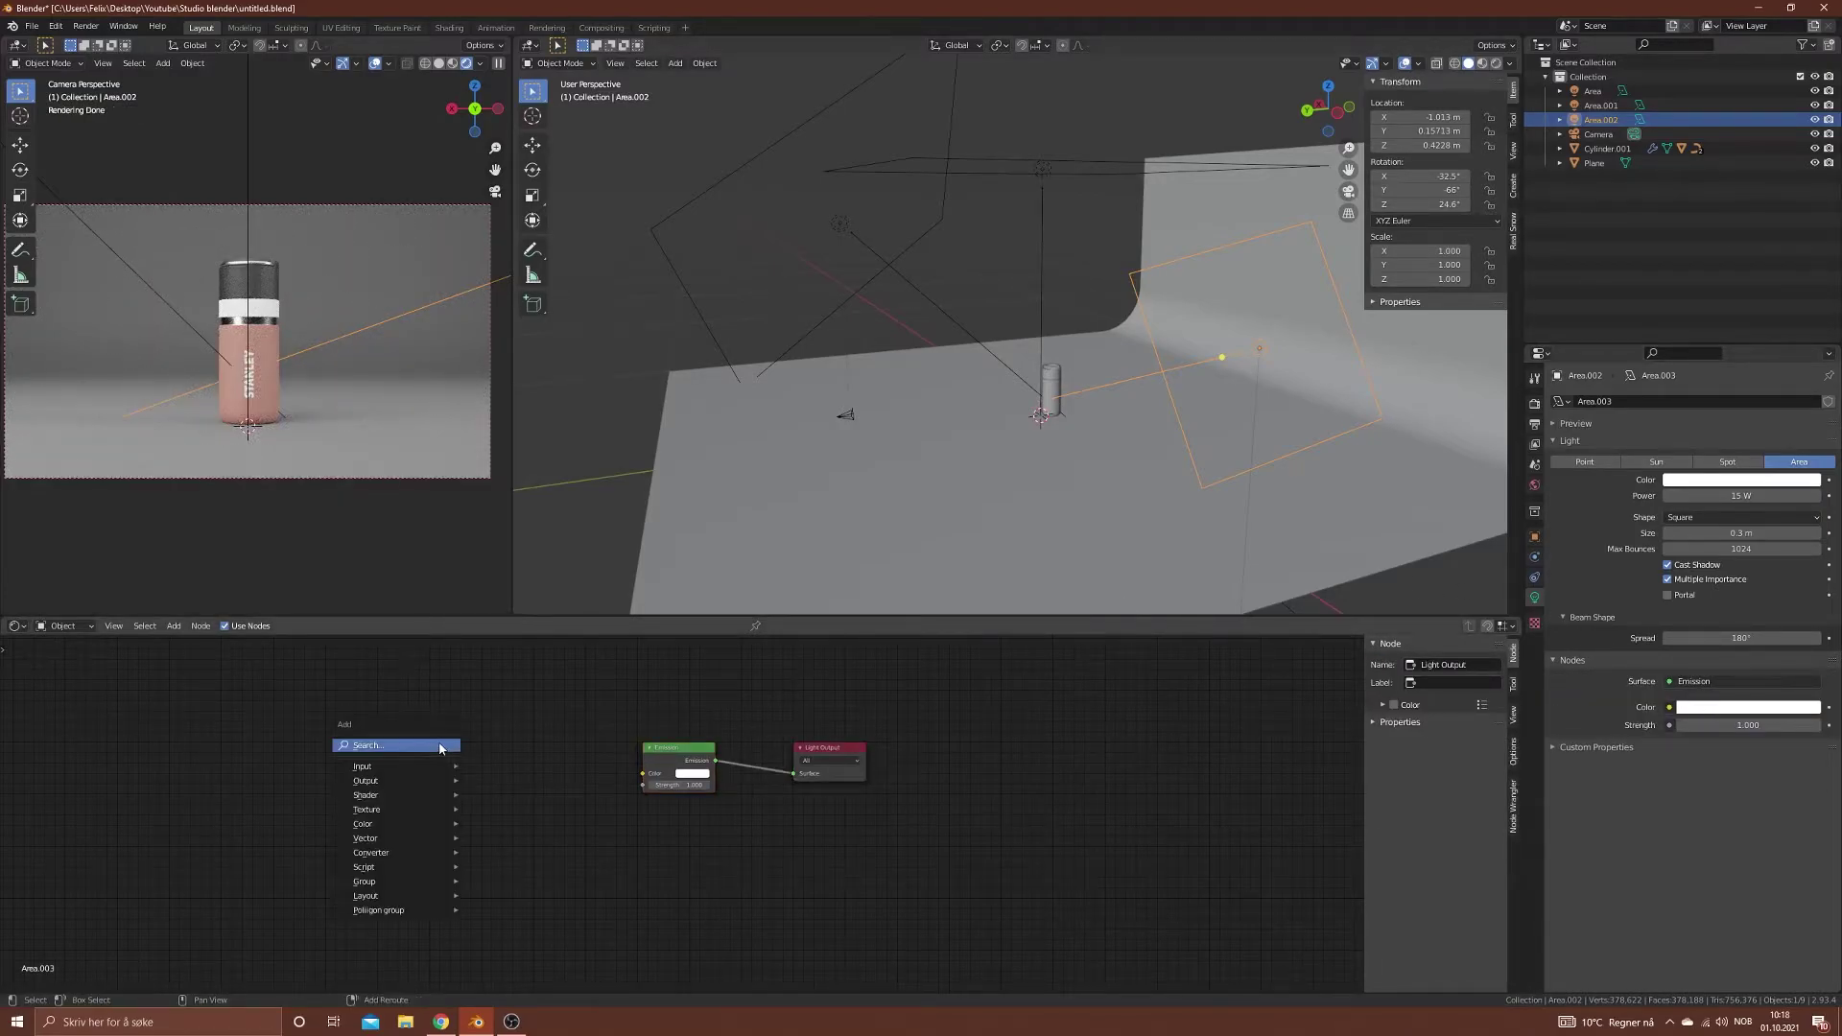
left_click(404, 757)
type("black")
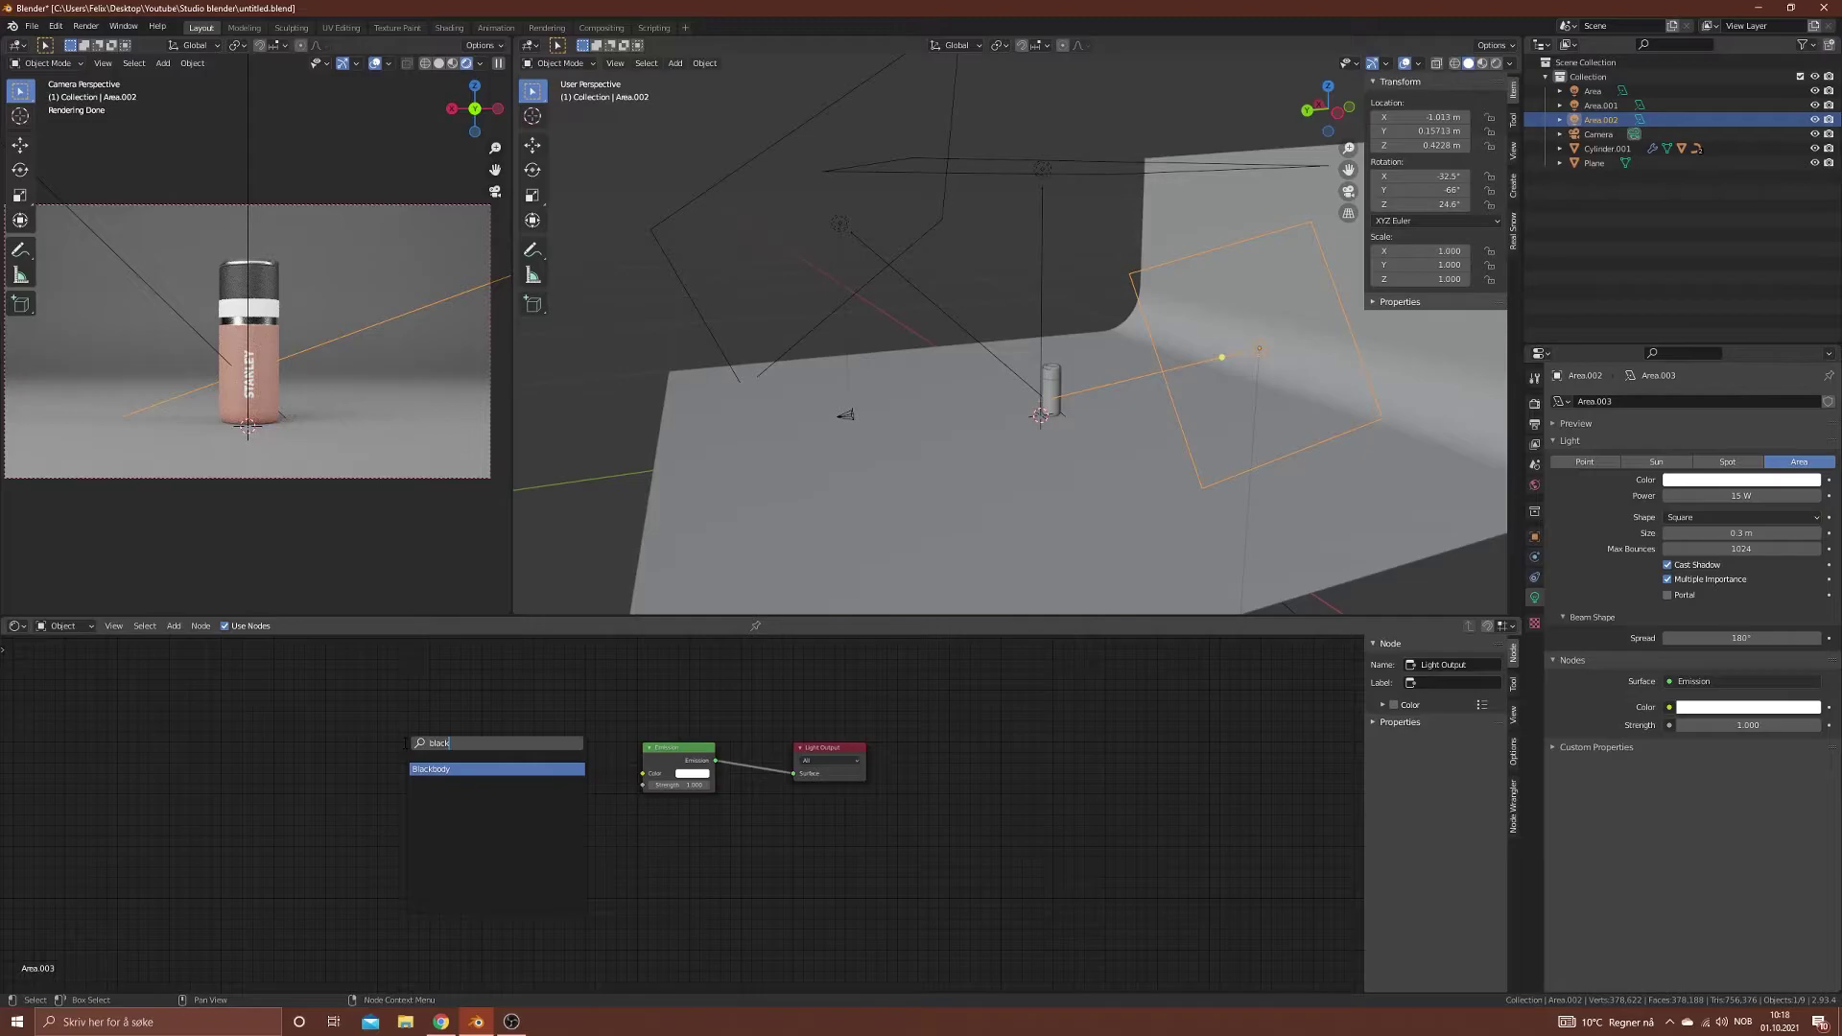
left_click(501, 768)
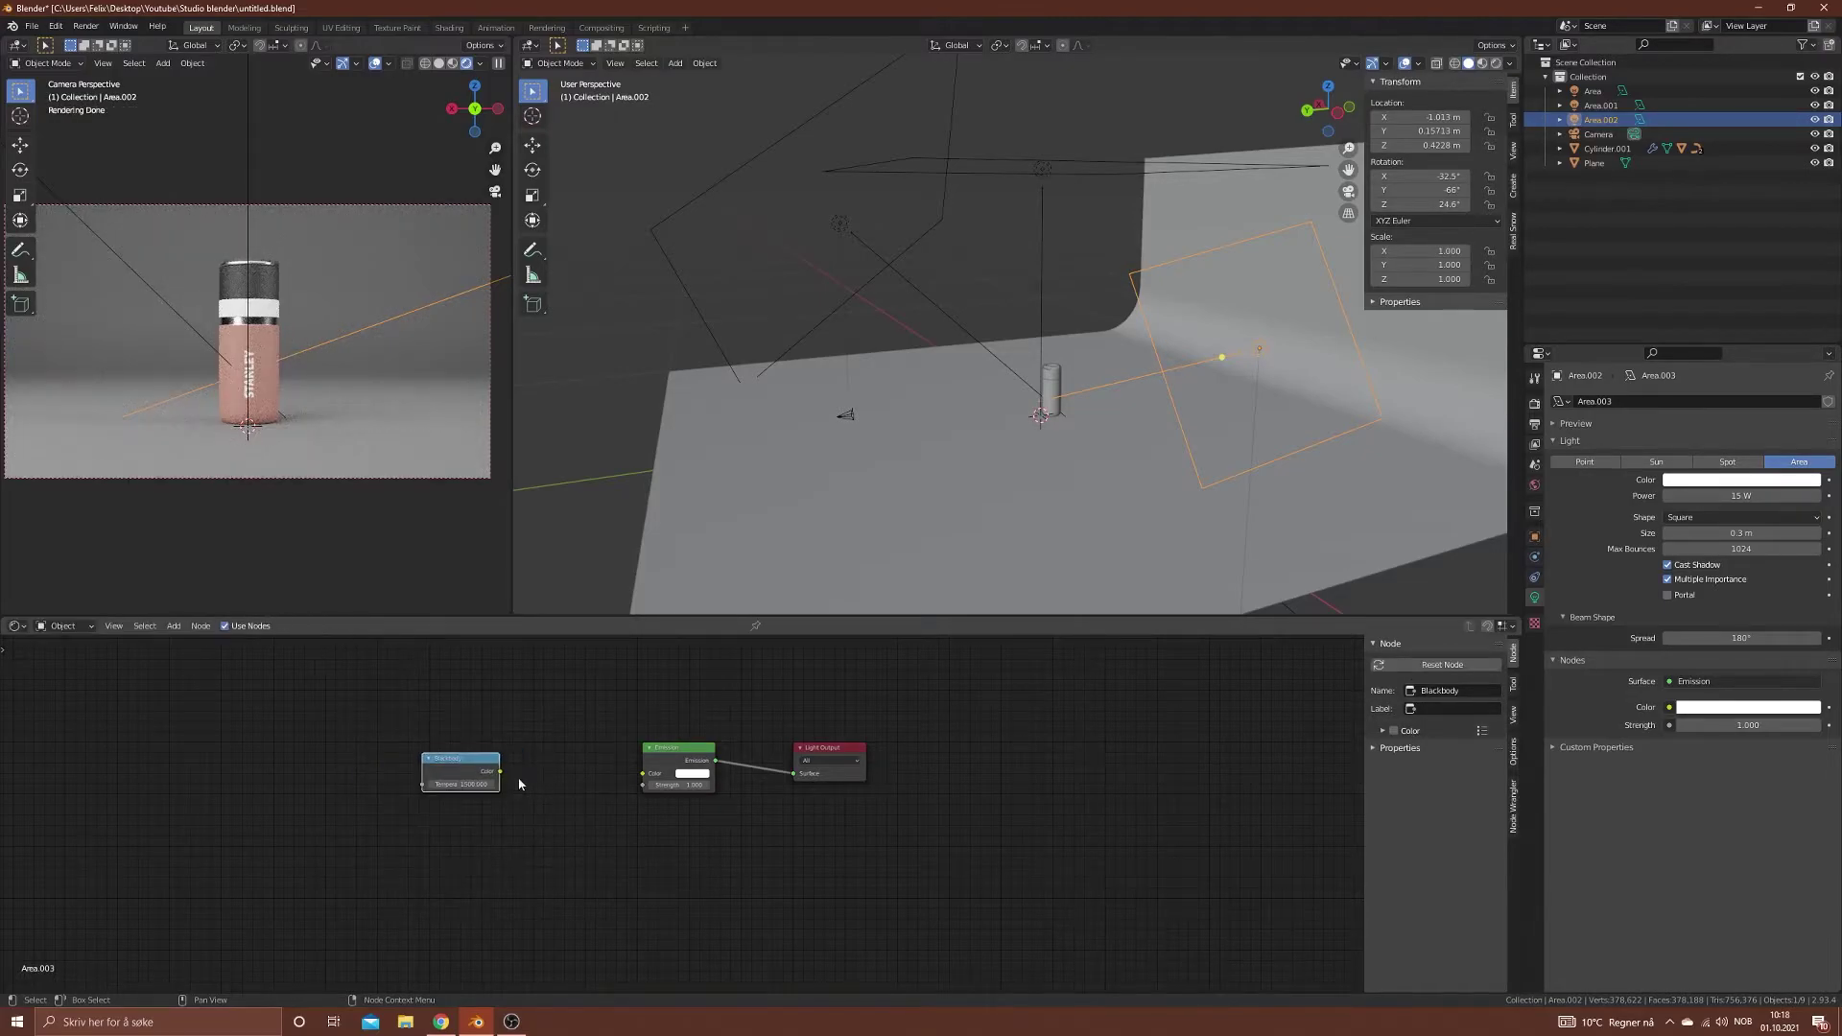
left_click_drag(498, 778, 644, 774)
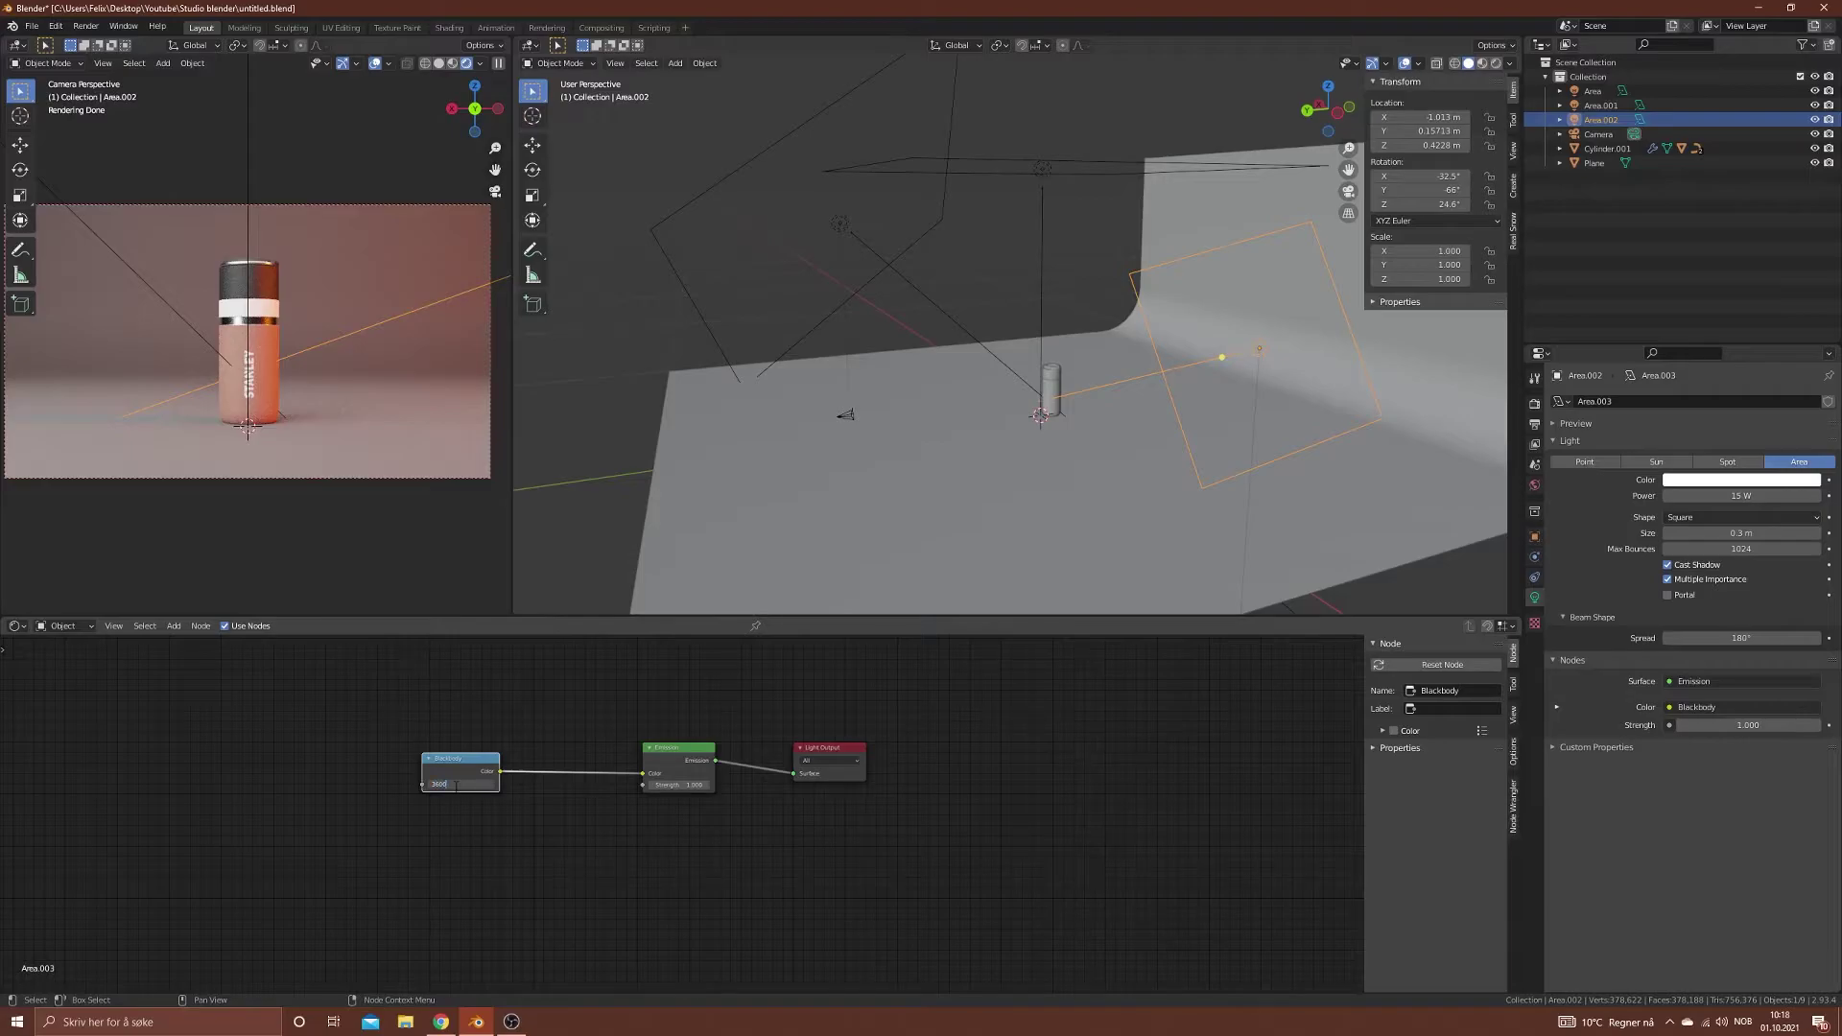
key("Return")
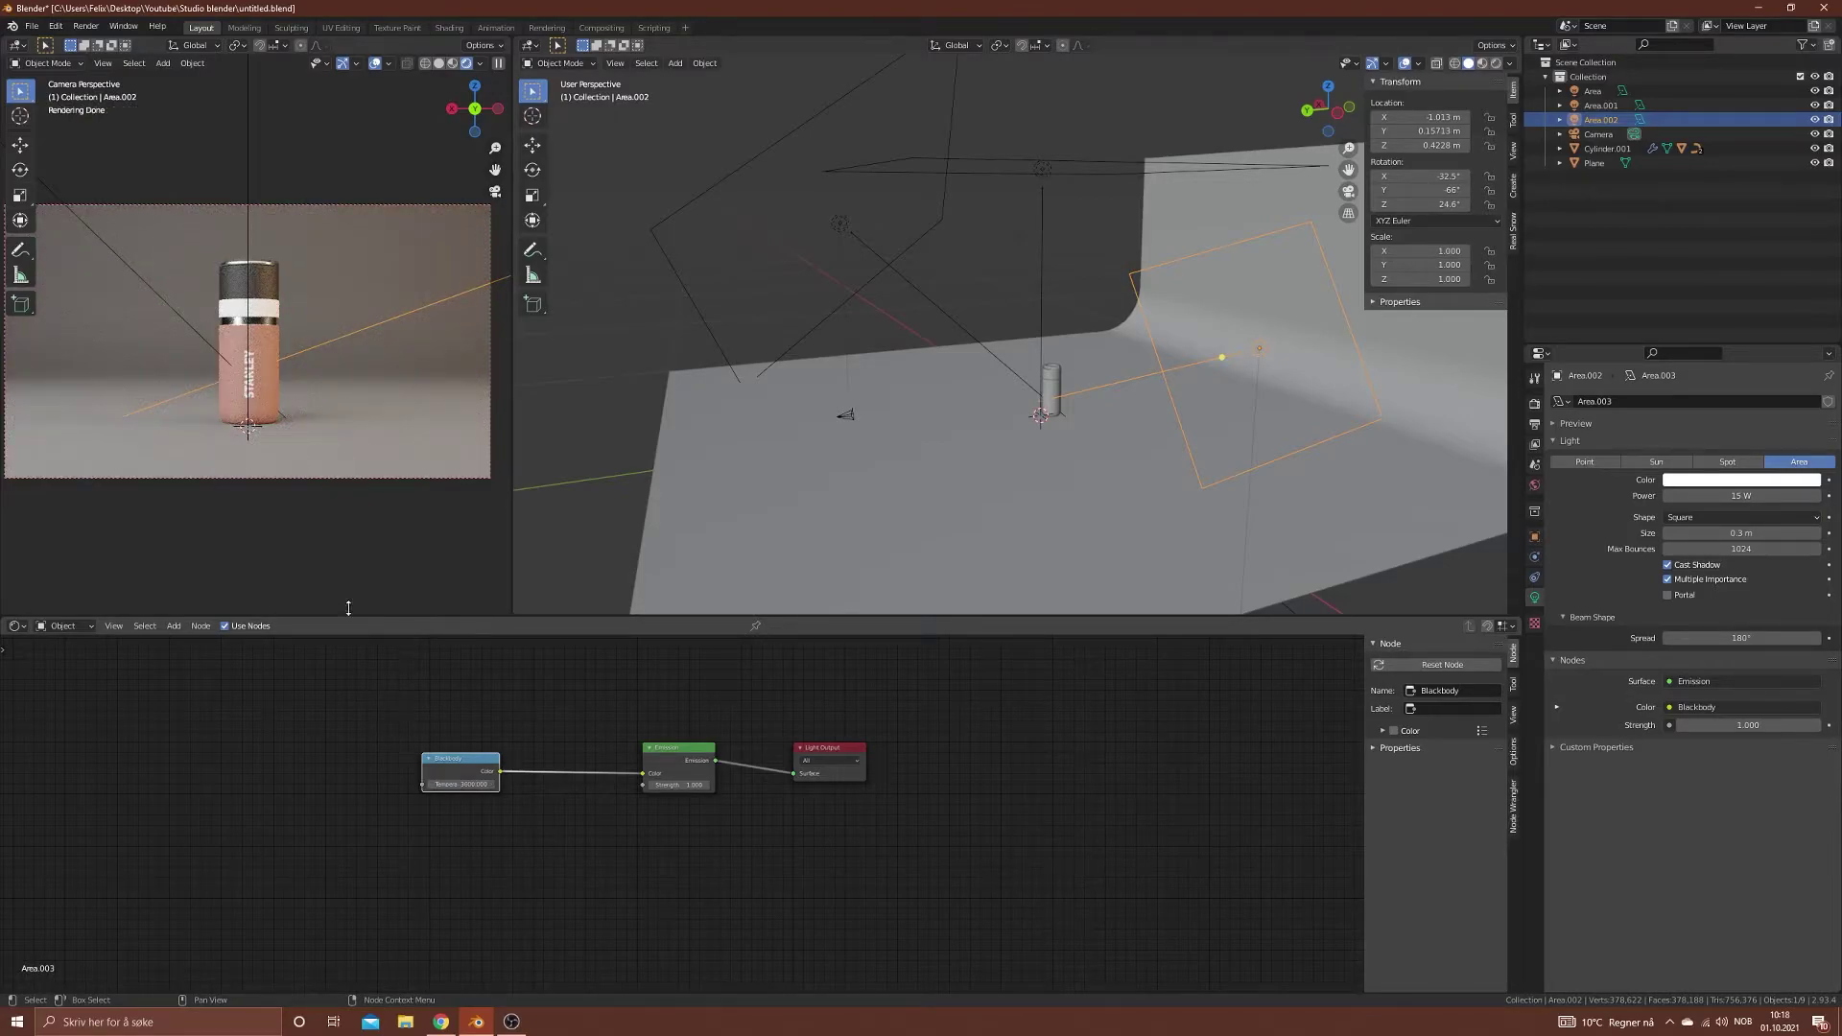
scroll(325, 393, "up", 4)
Step: Enable nodes on Area.001 and feed its Emission colour from a Blackbody node at 5600
left_click(850, 239)
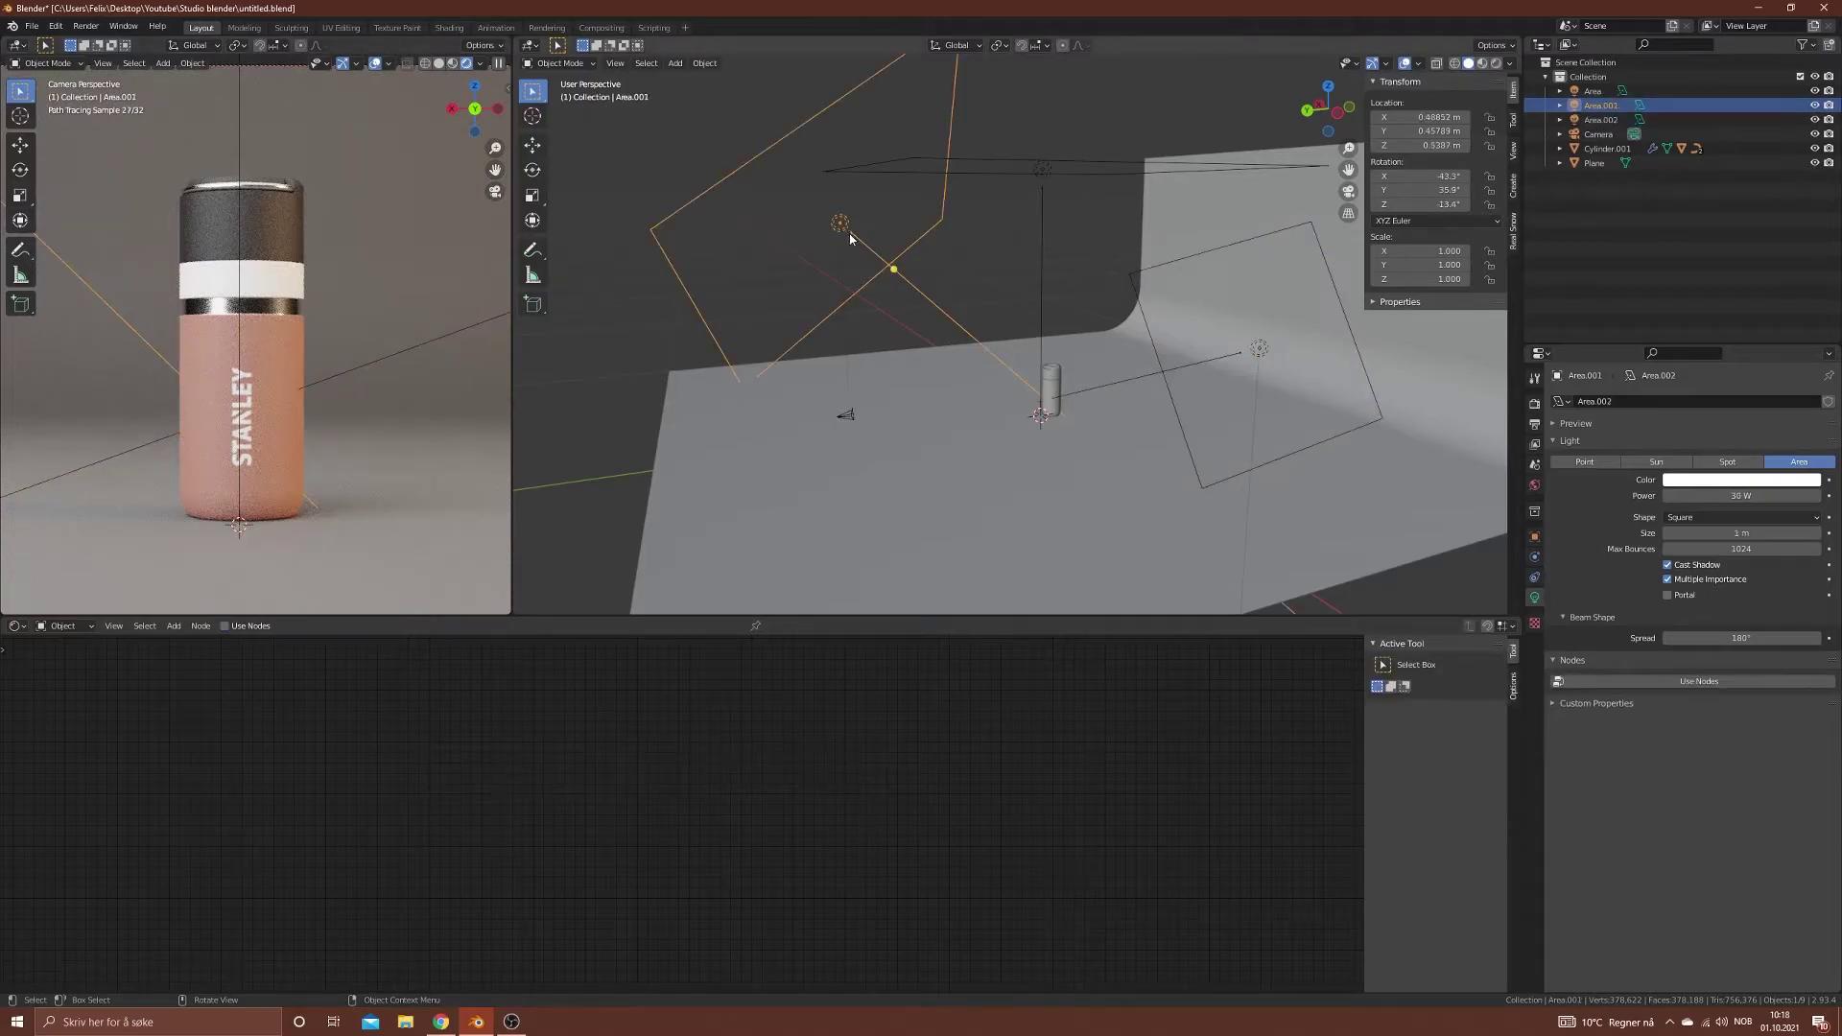
left_click(1699, 681)
key("shift+a")
left_click(505, 804)
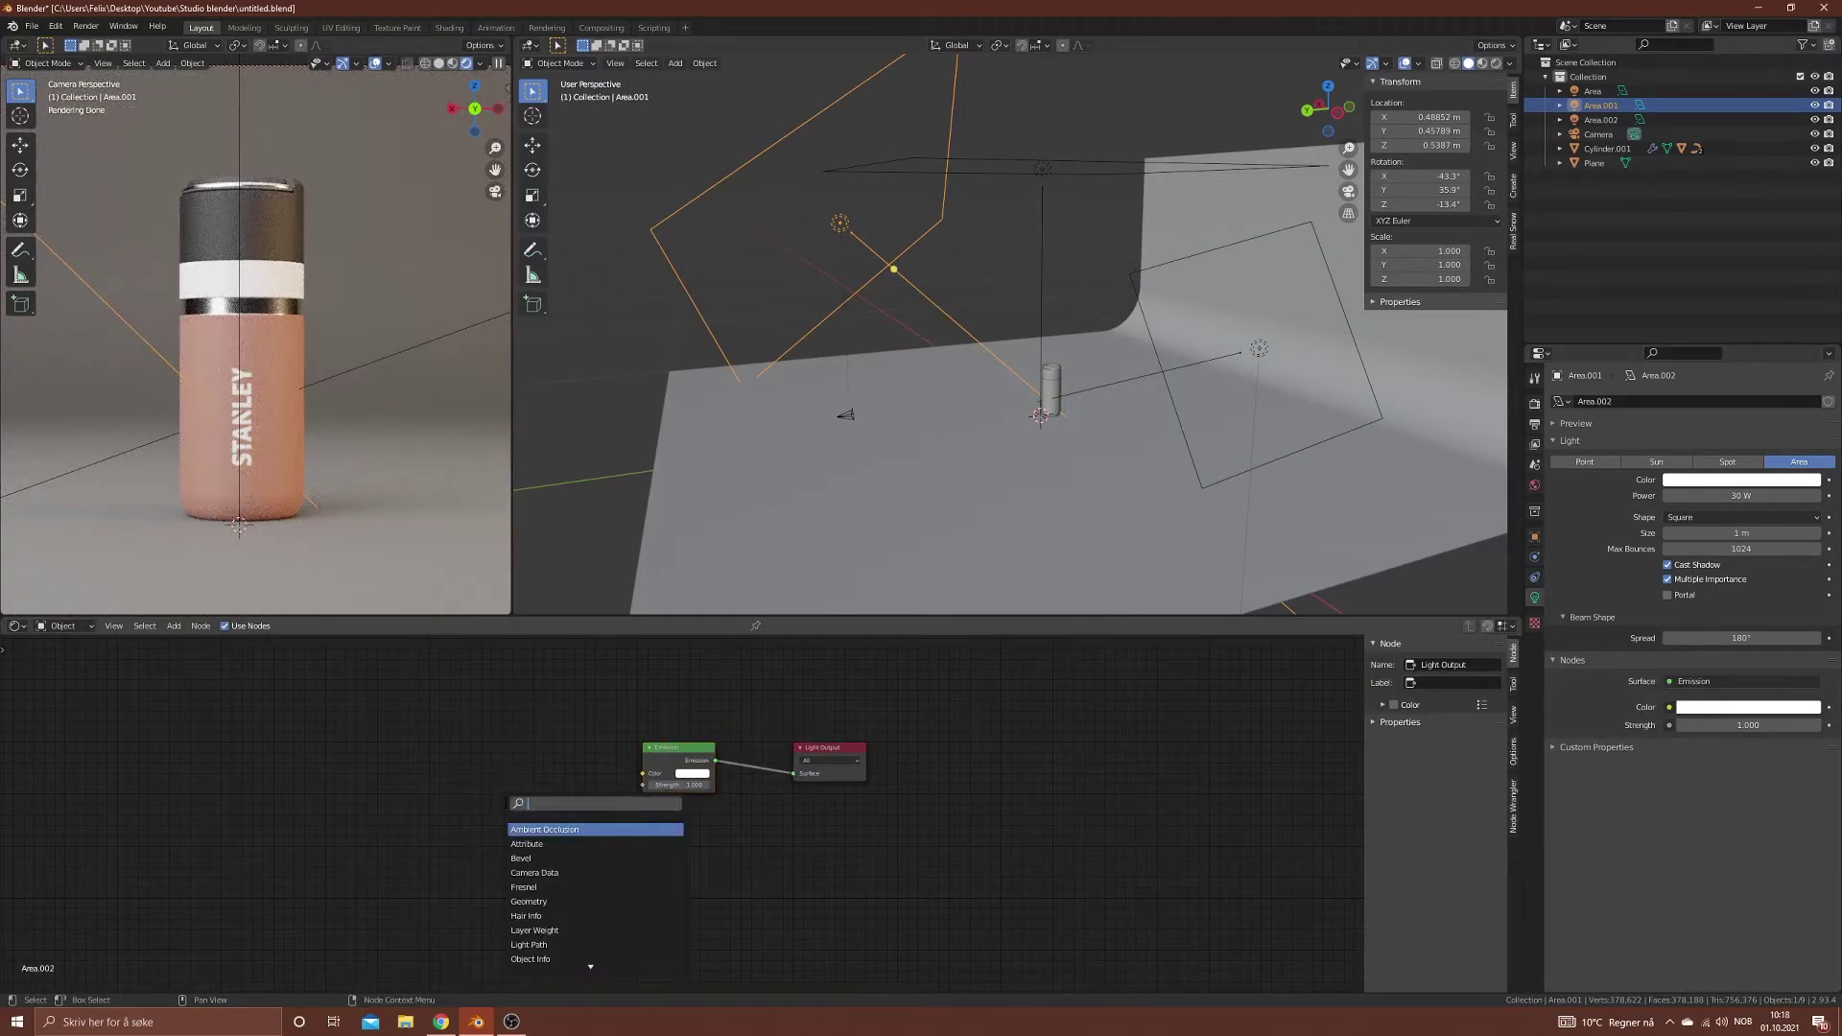
type("black")
key("Return")
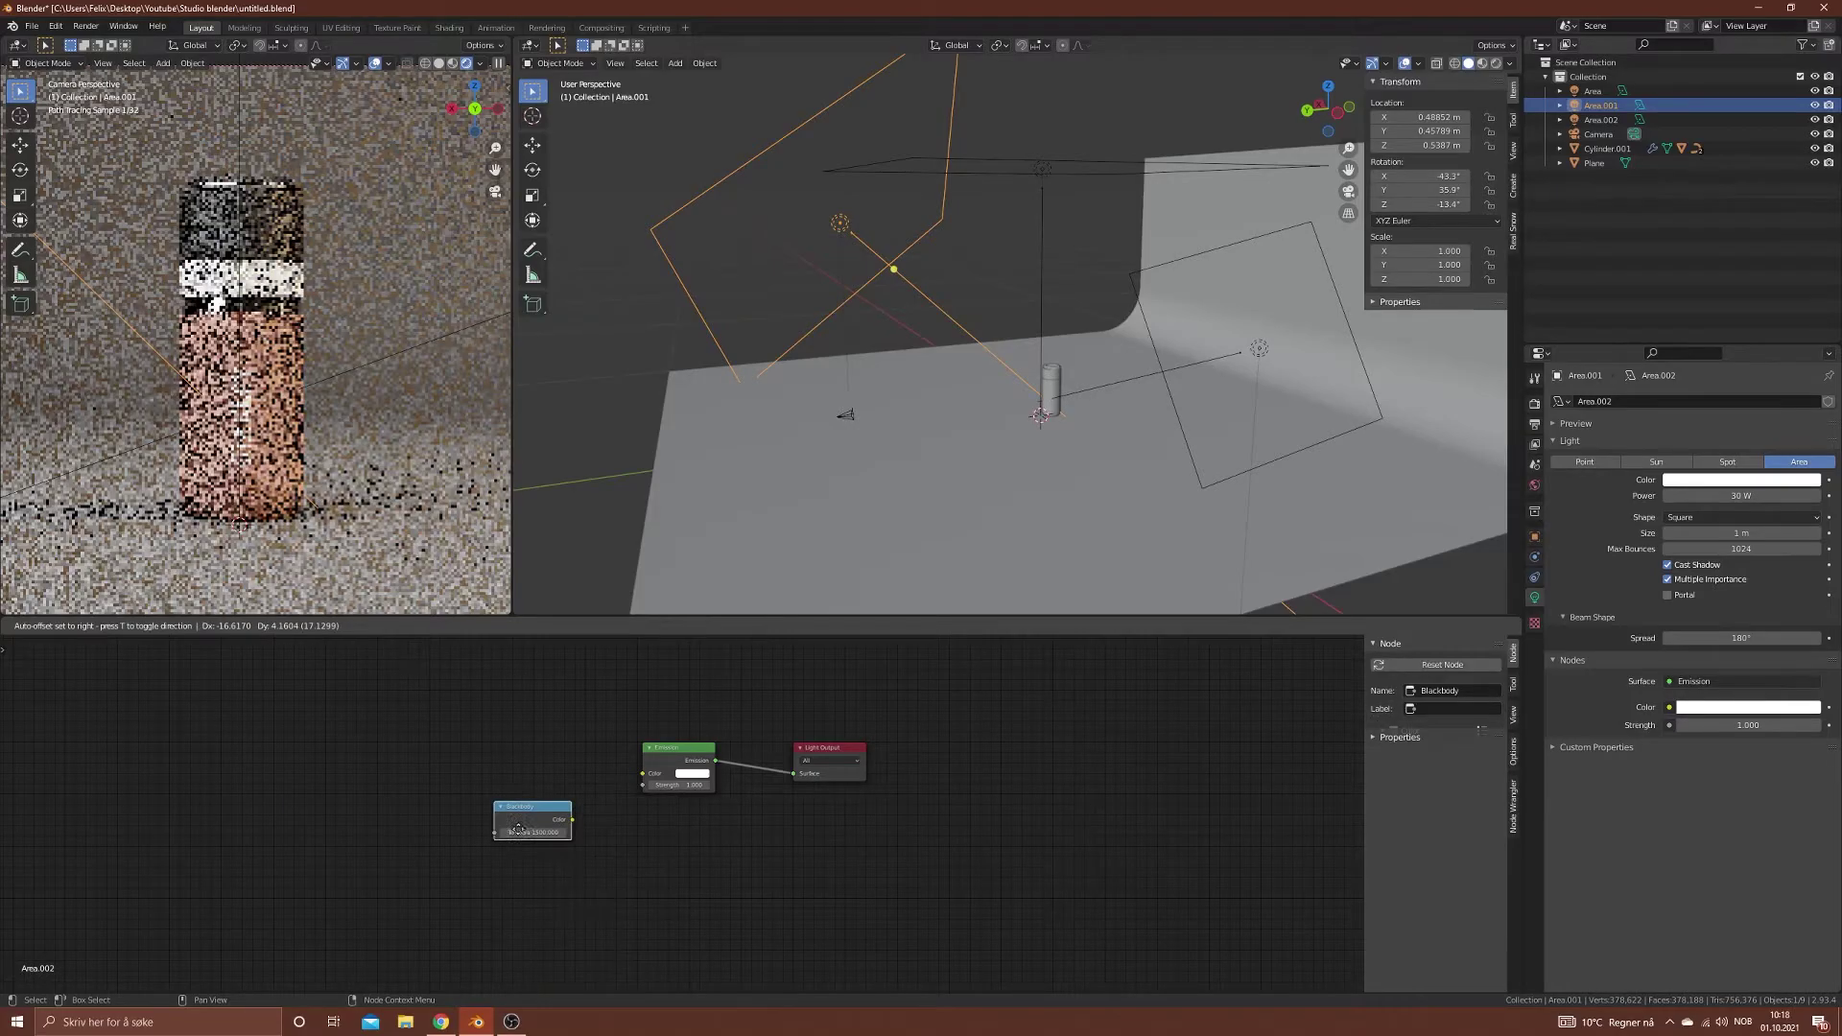
left_click(442, 743)
left_click_drag(641, 772, 641, 773)
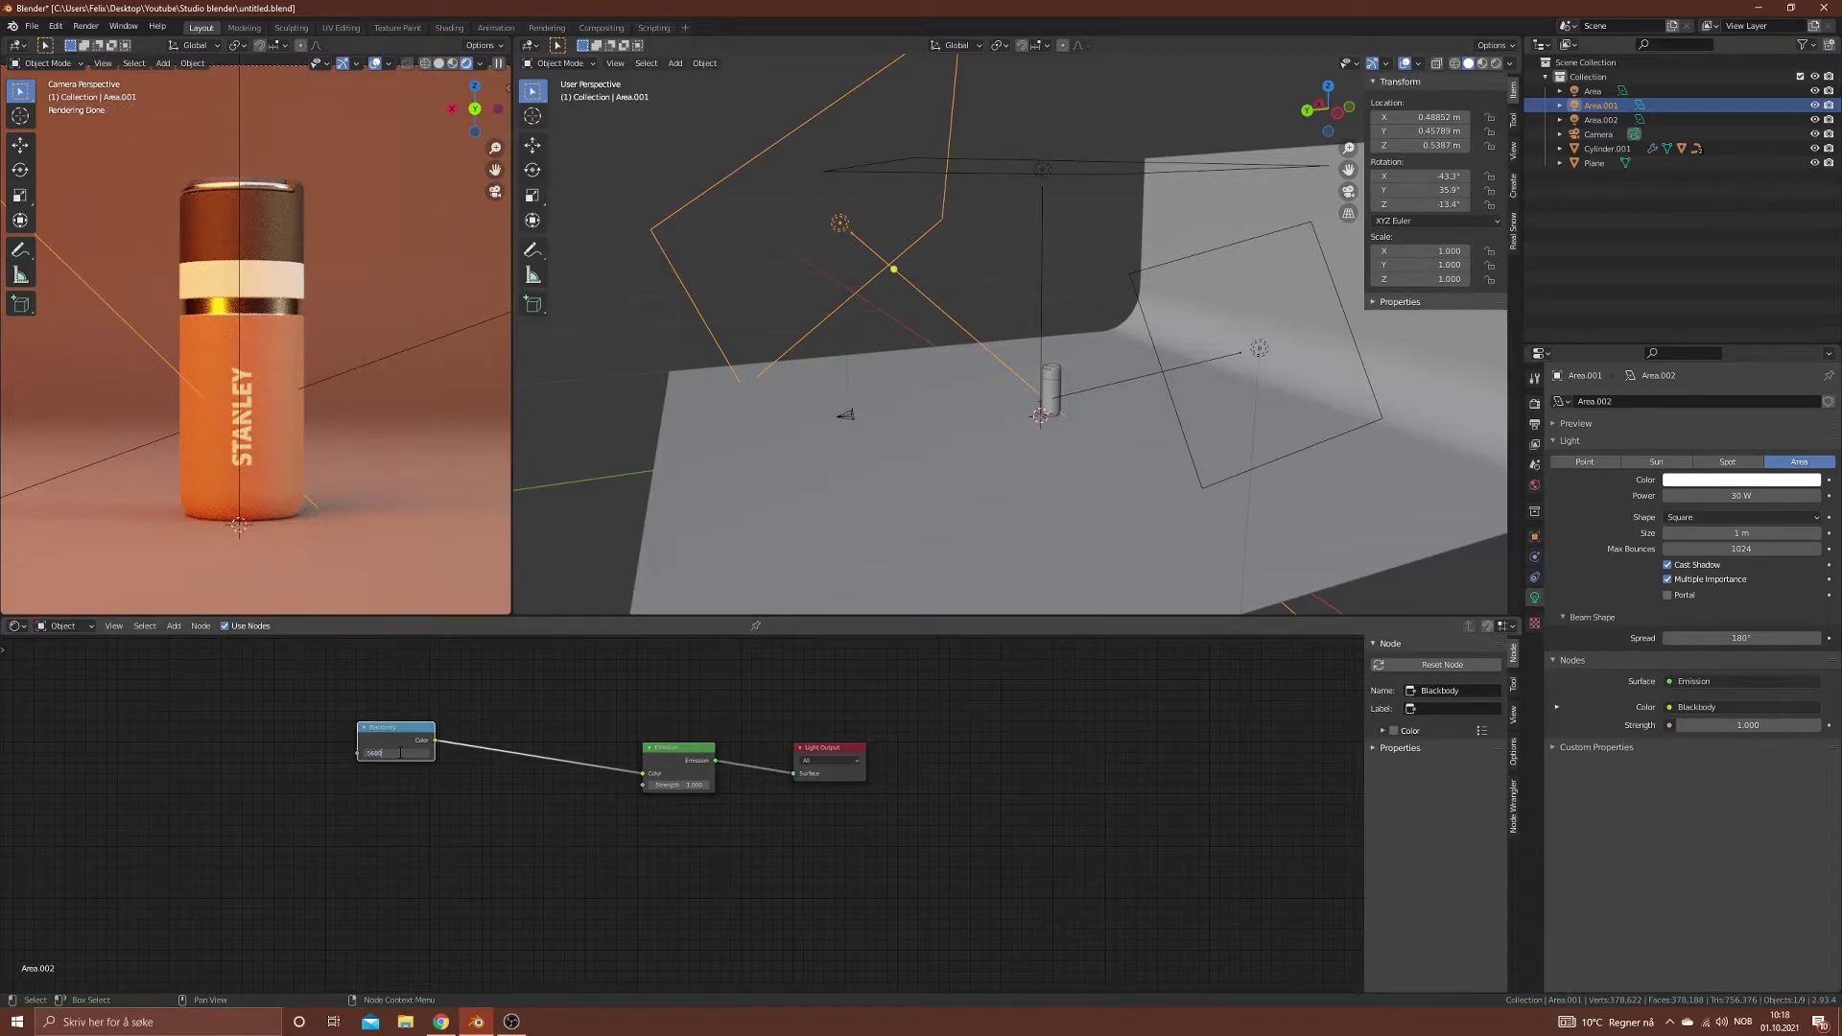
left_click(399, 753)
type("5600")
key("Return")
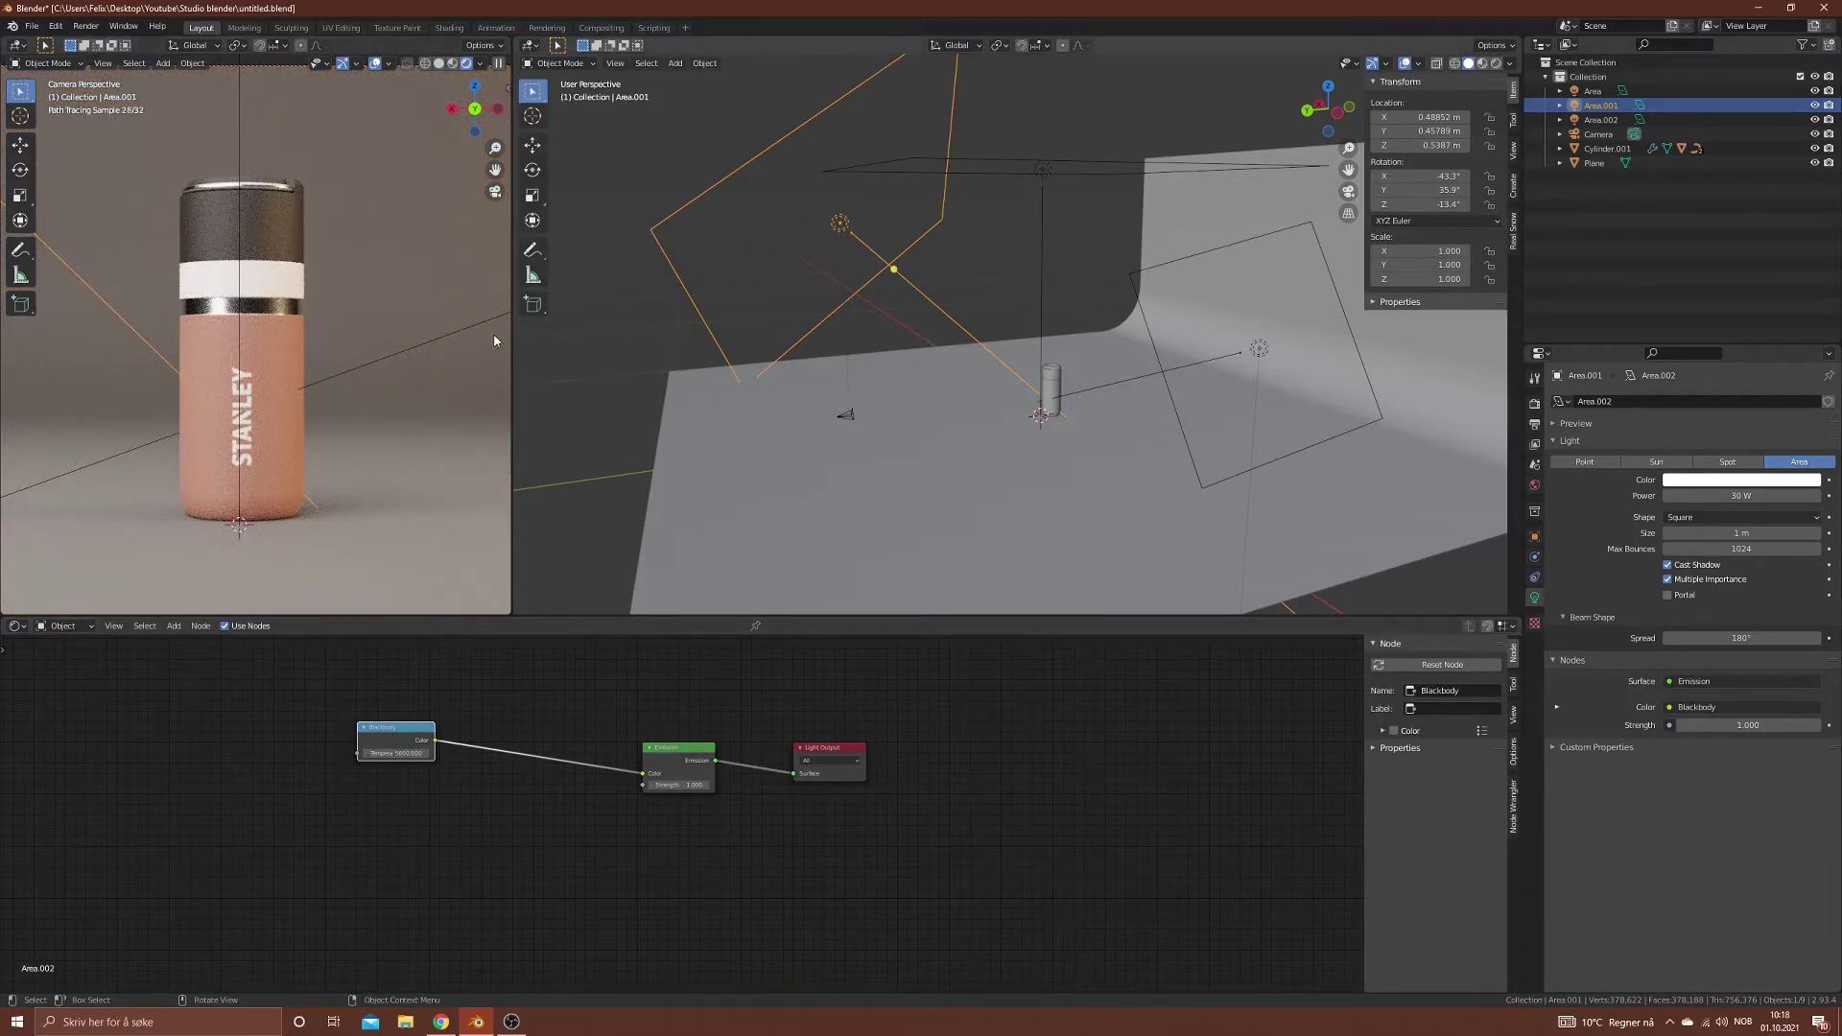
Step: Give the Area light the same setup: nodes on, Blackbody at 5600 into Emission colour
left_click(1101, 161)
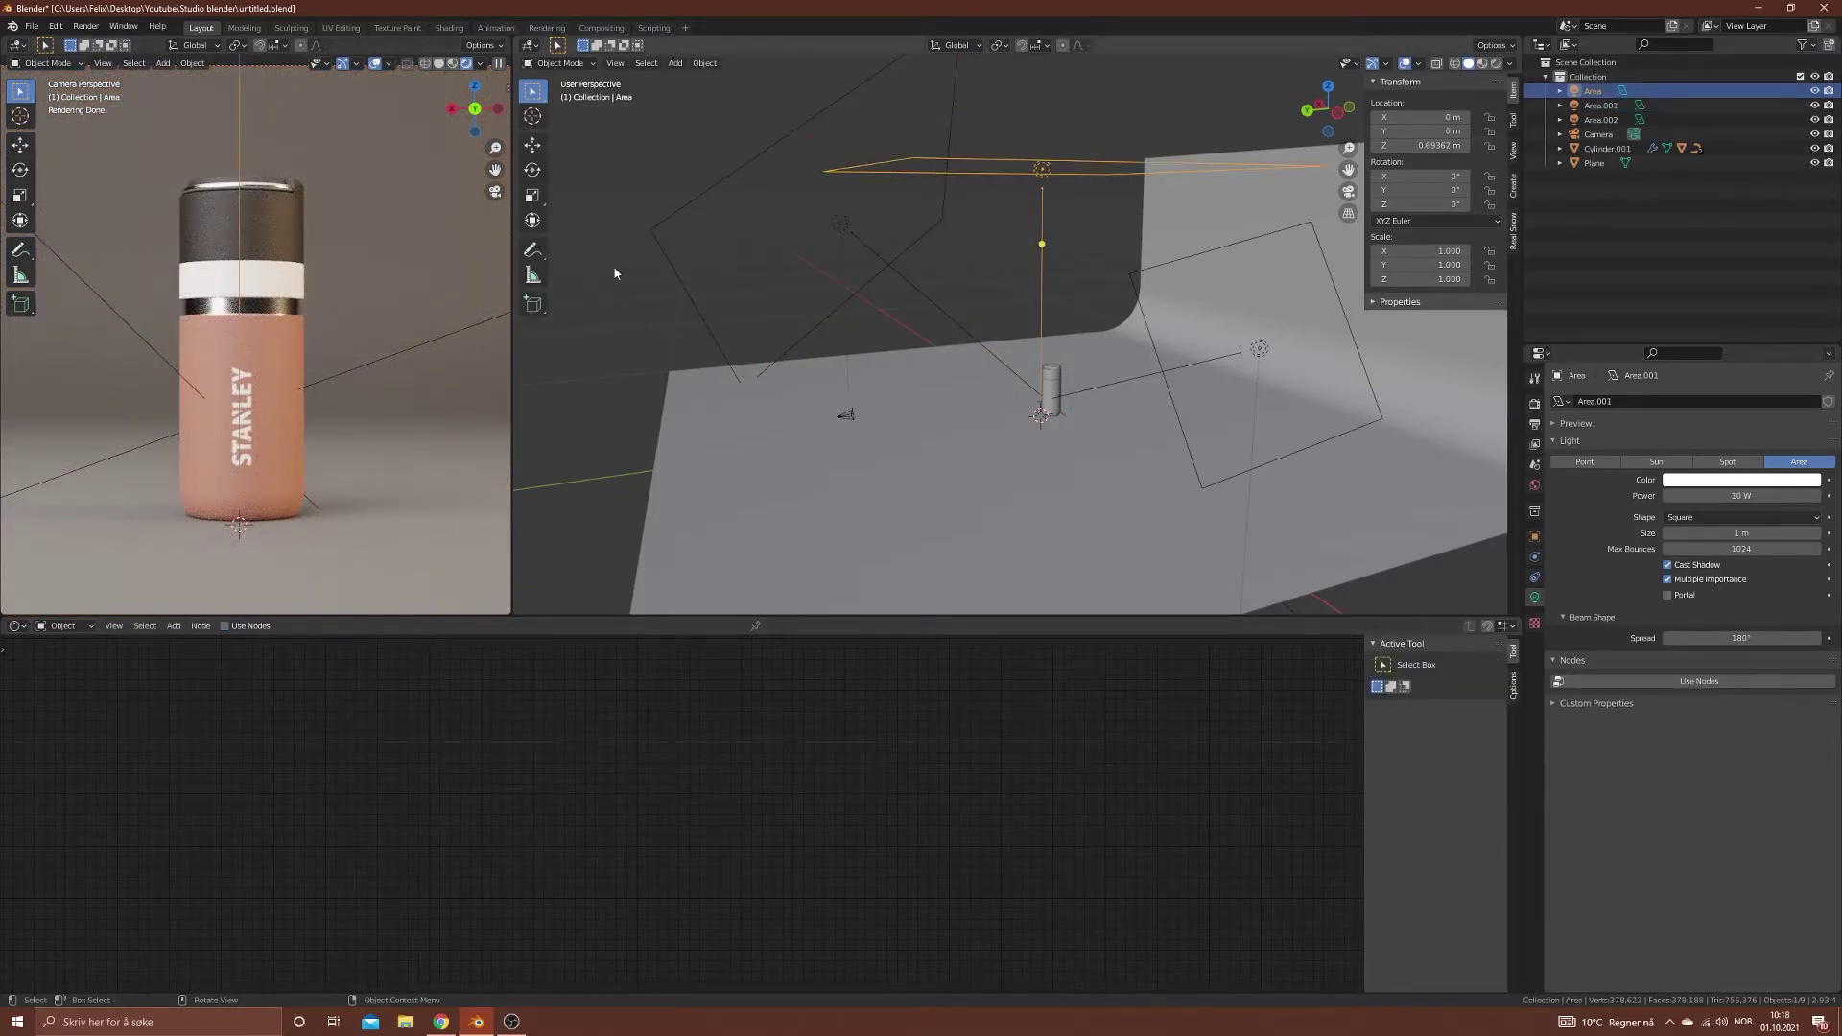
left_click(1583, 681)
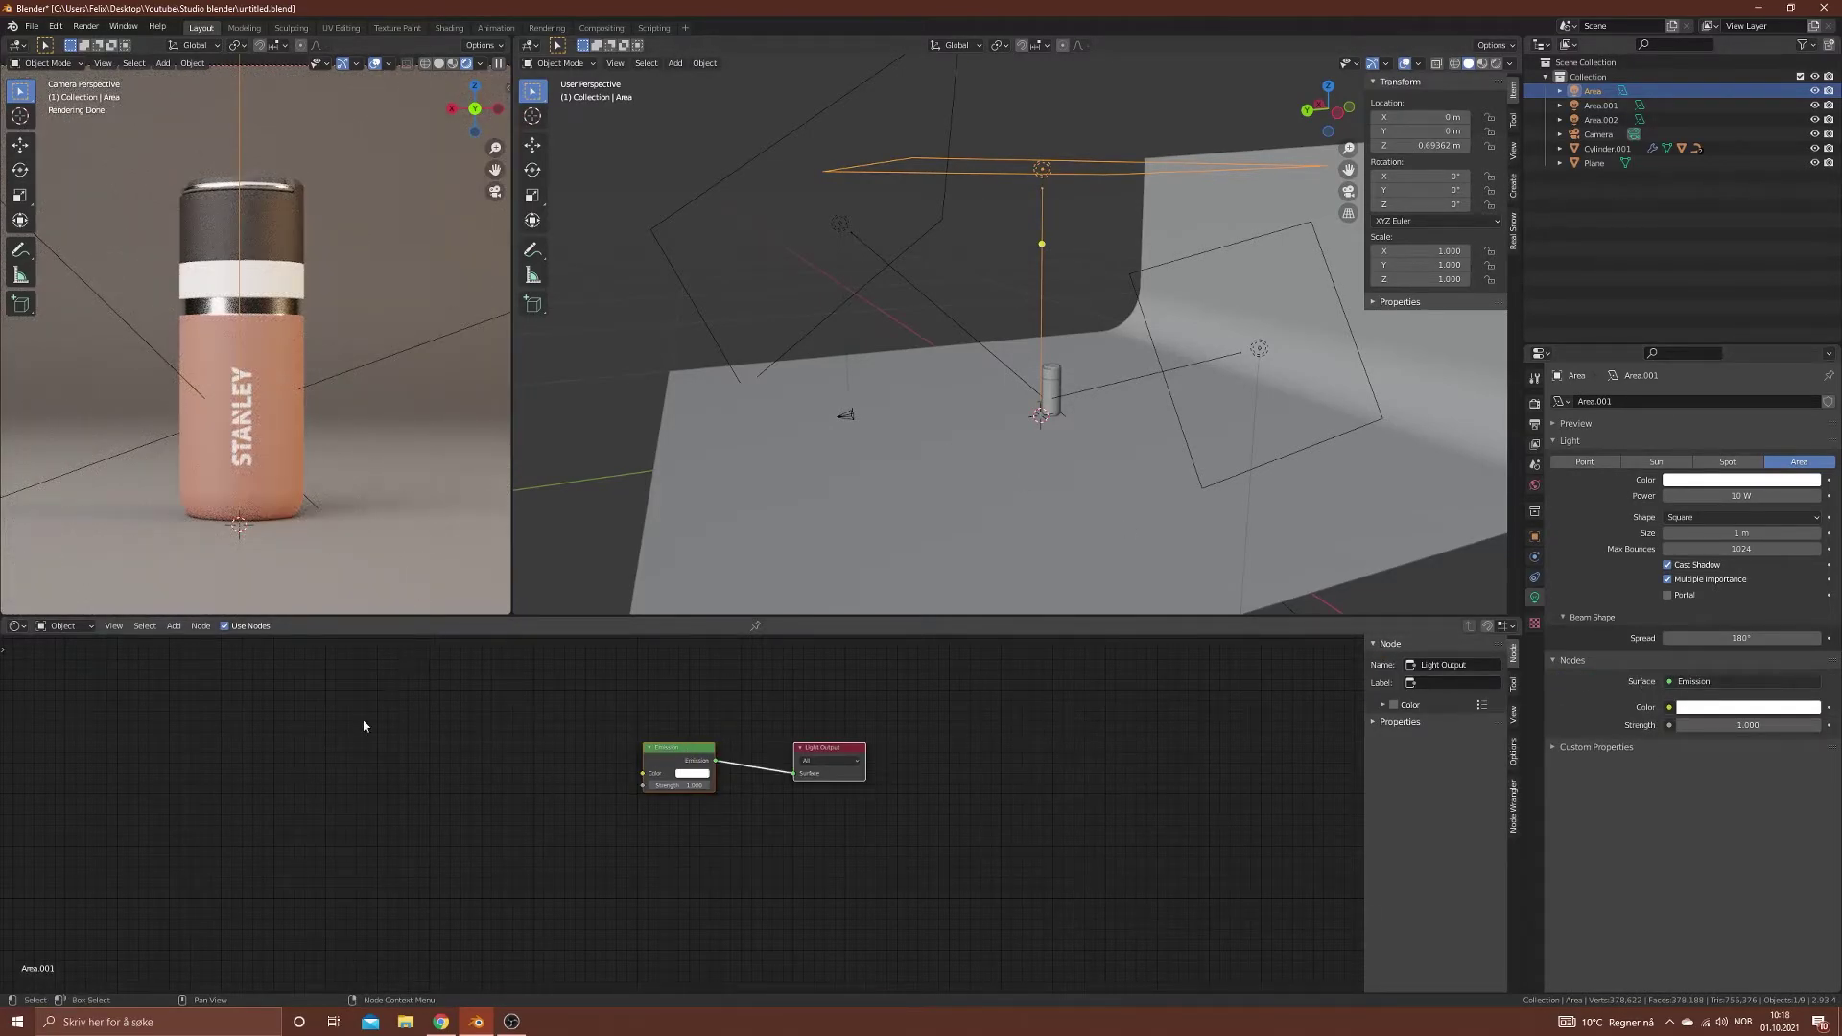
key("shift+a")
left_click(363, 714)
type("black")
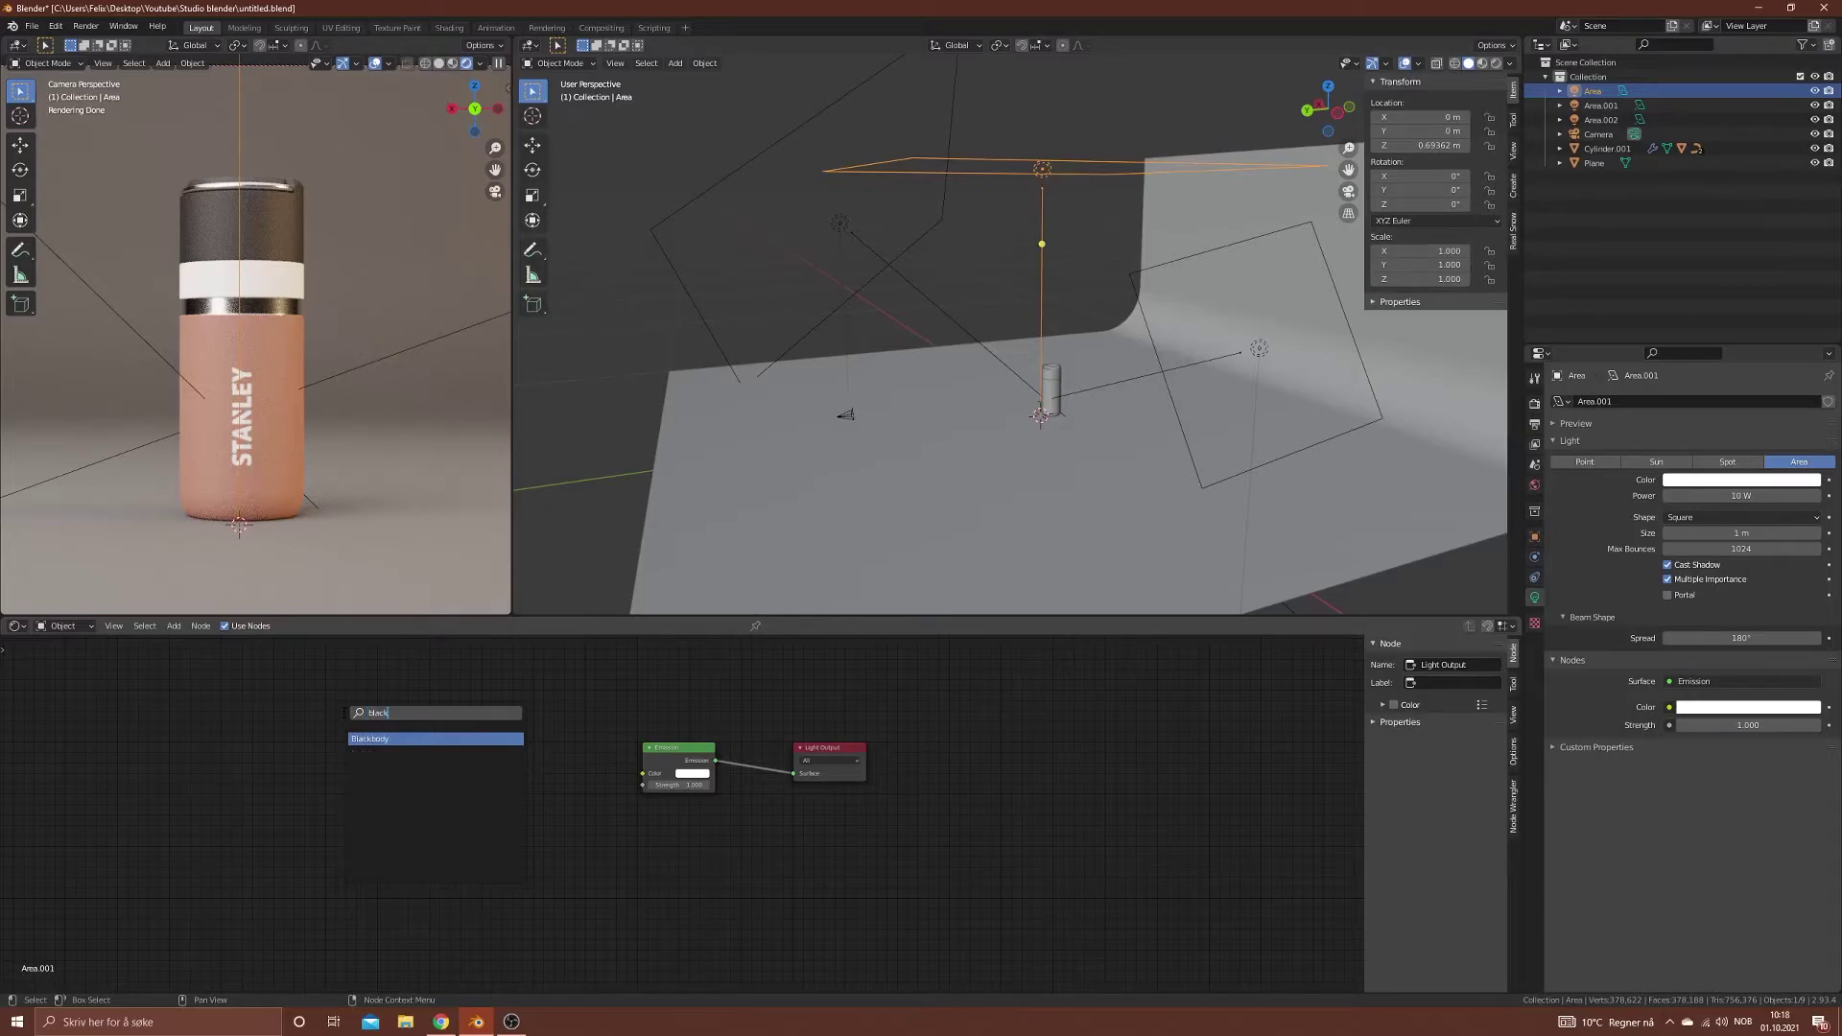
key("Return")
left_click(540, 798)
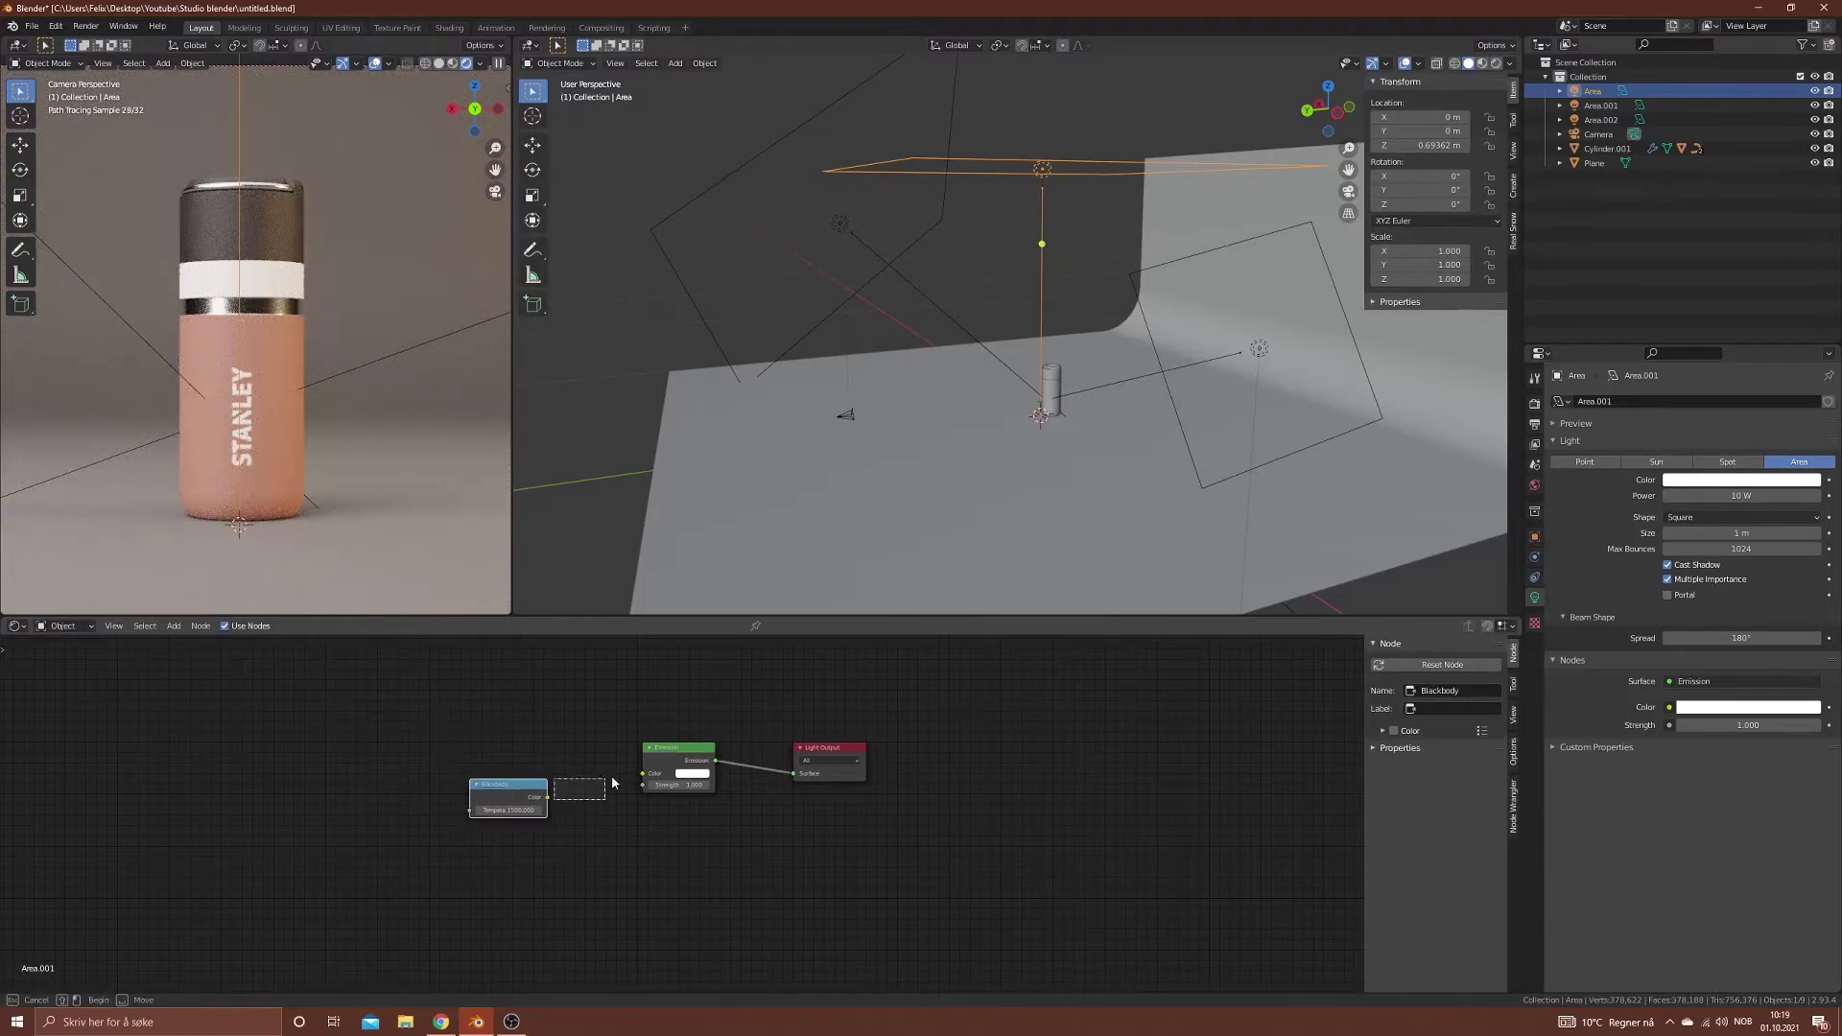
left_click(585, 785)
left_click_drag(548, 799, 643, 773)
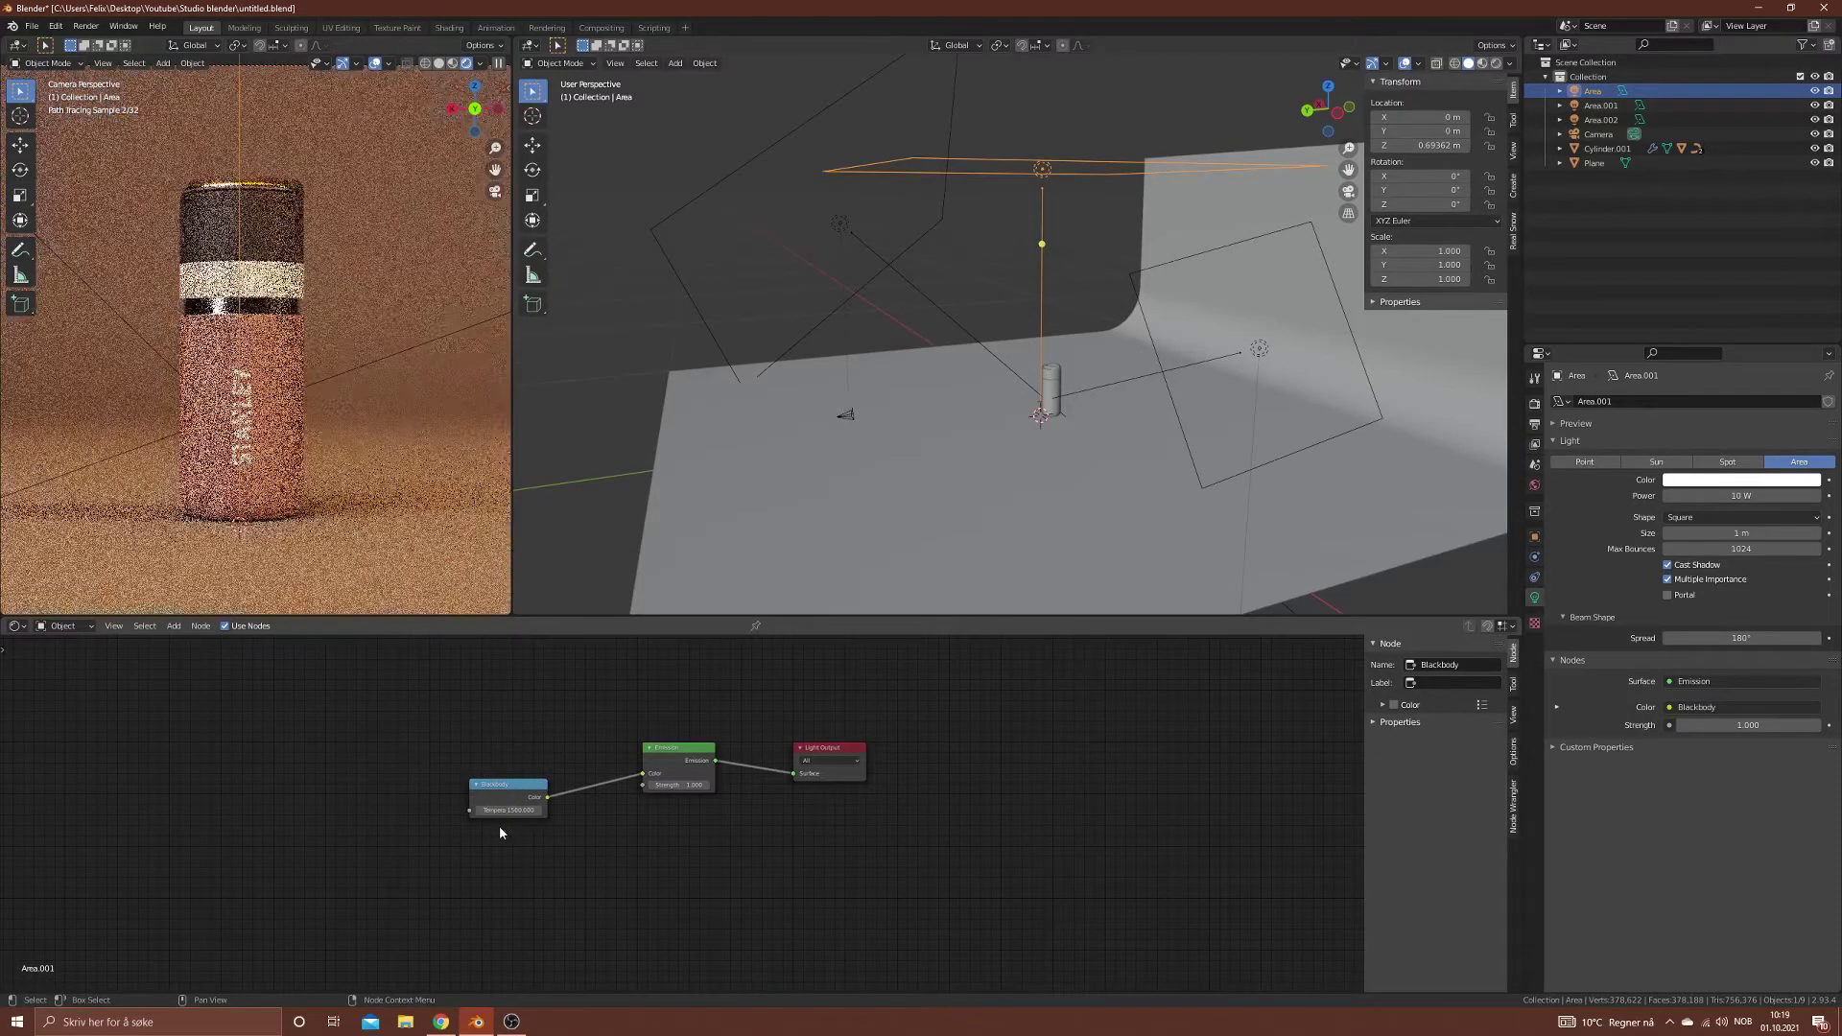
double_click(508, 811)
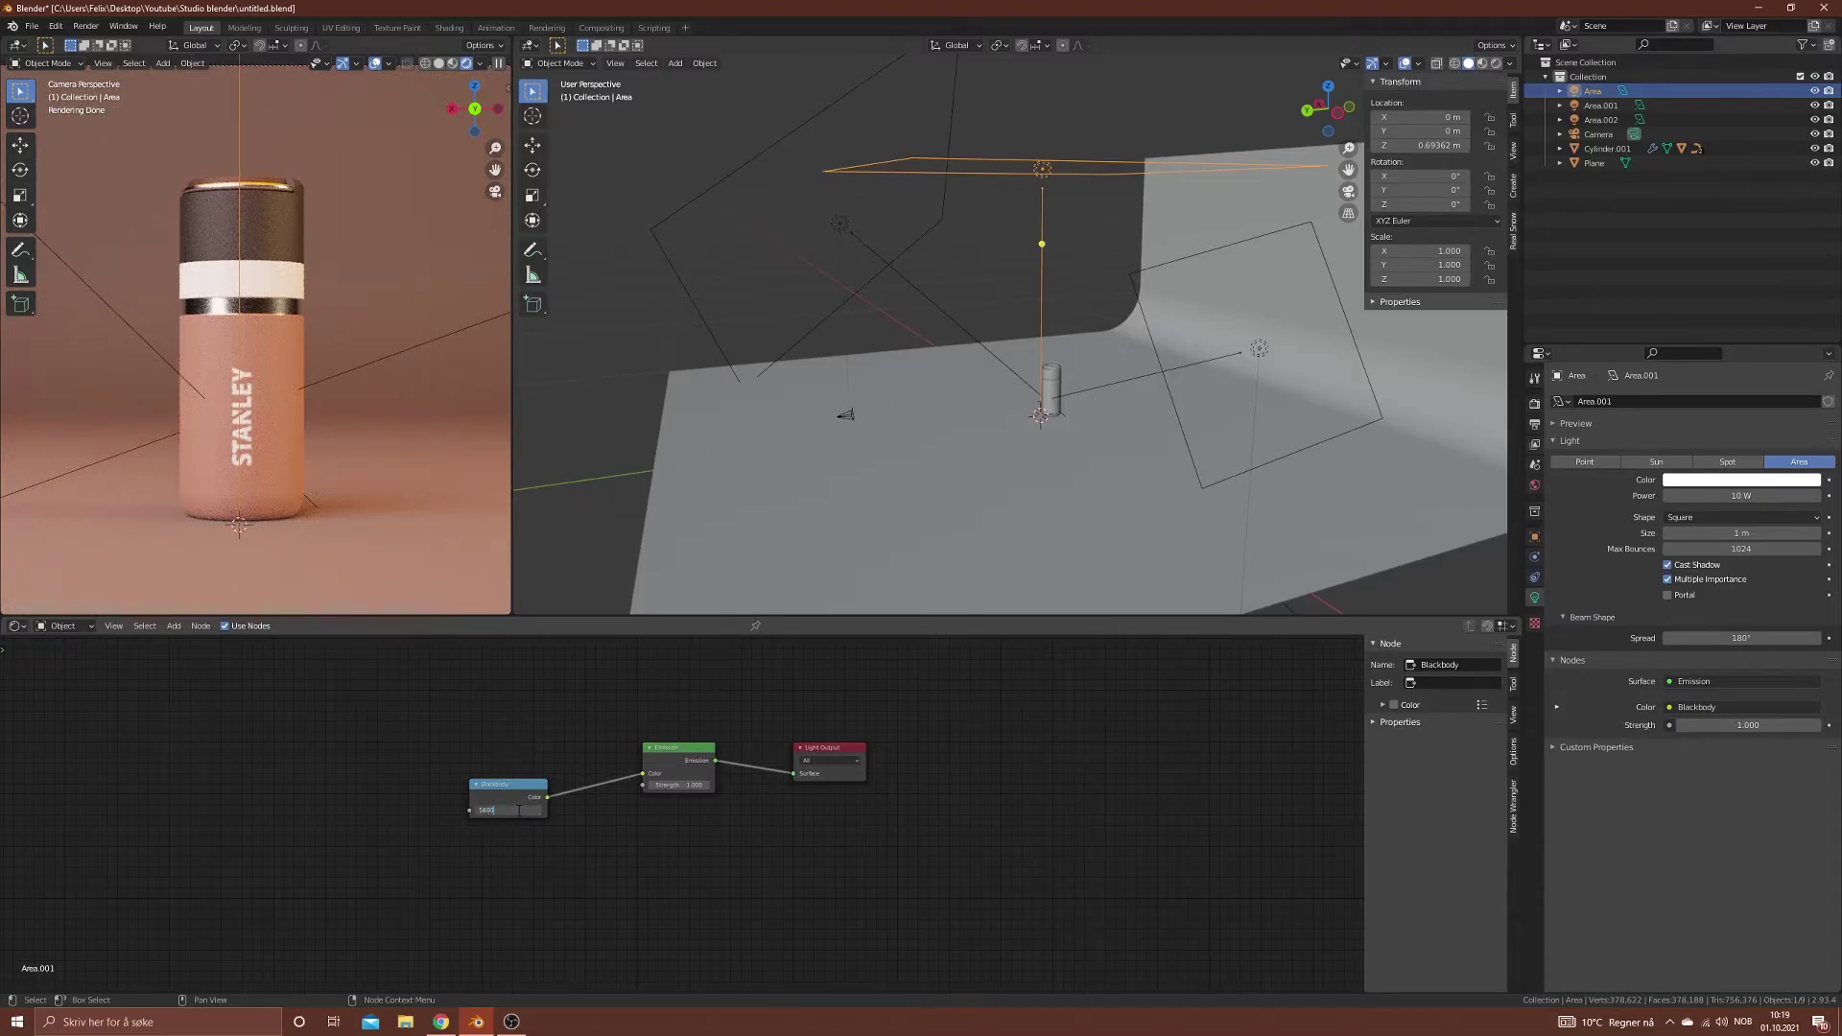
key("Return")
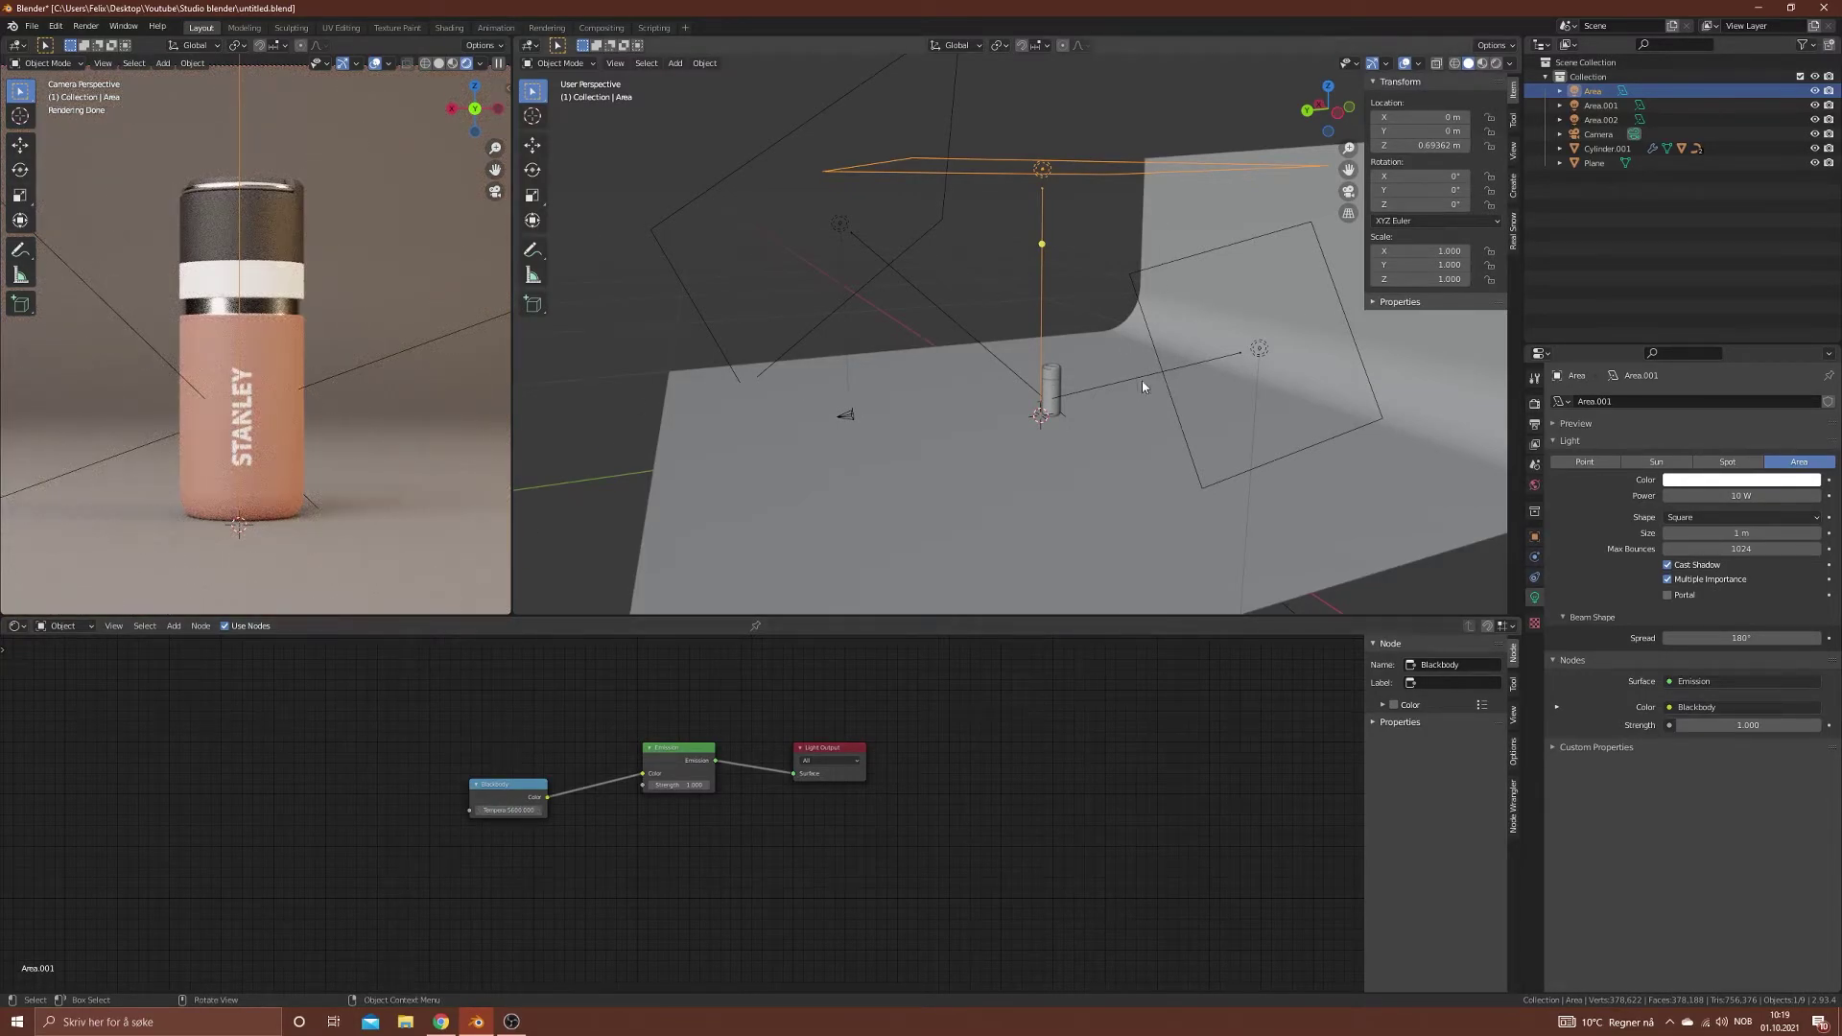
scroll(1142, 386, "down", 3)
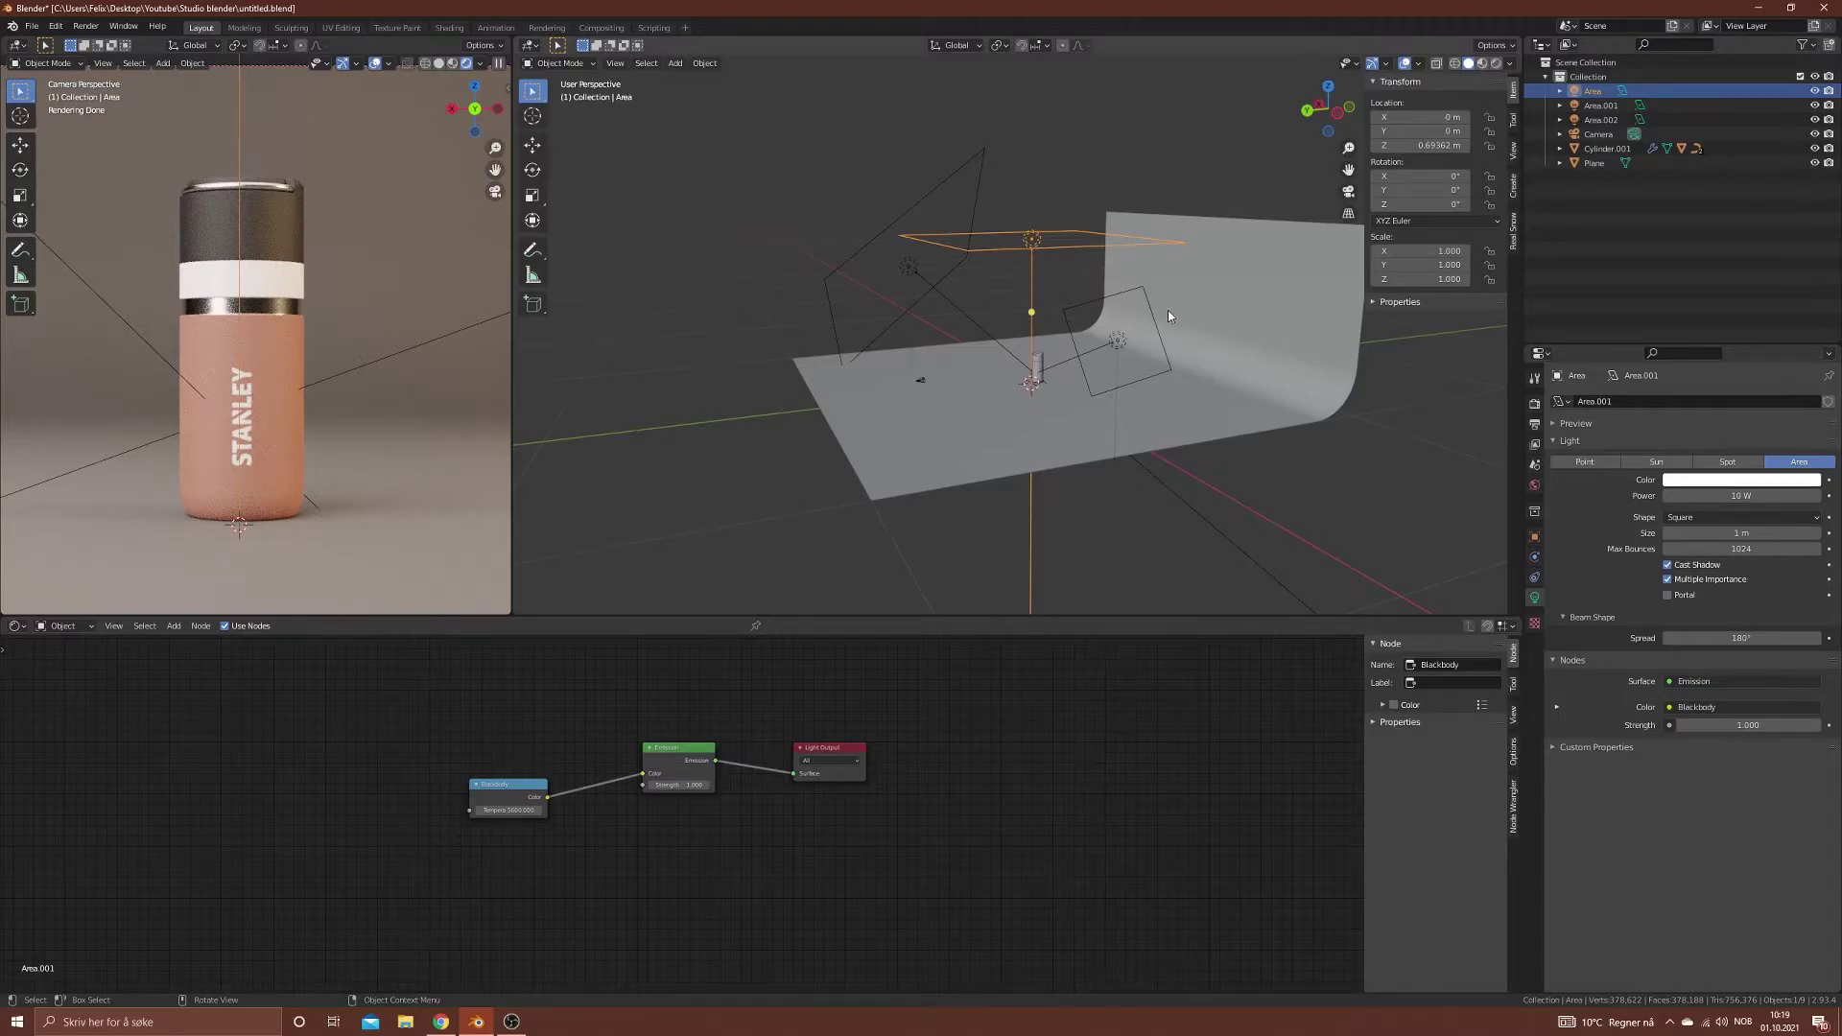
left_click(1114, 345)
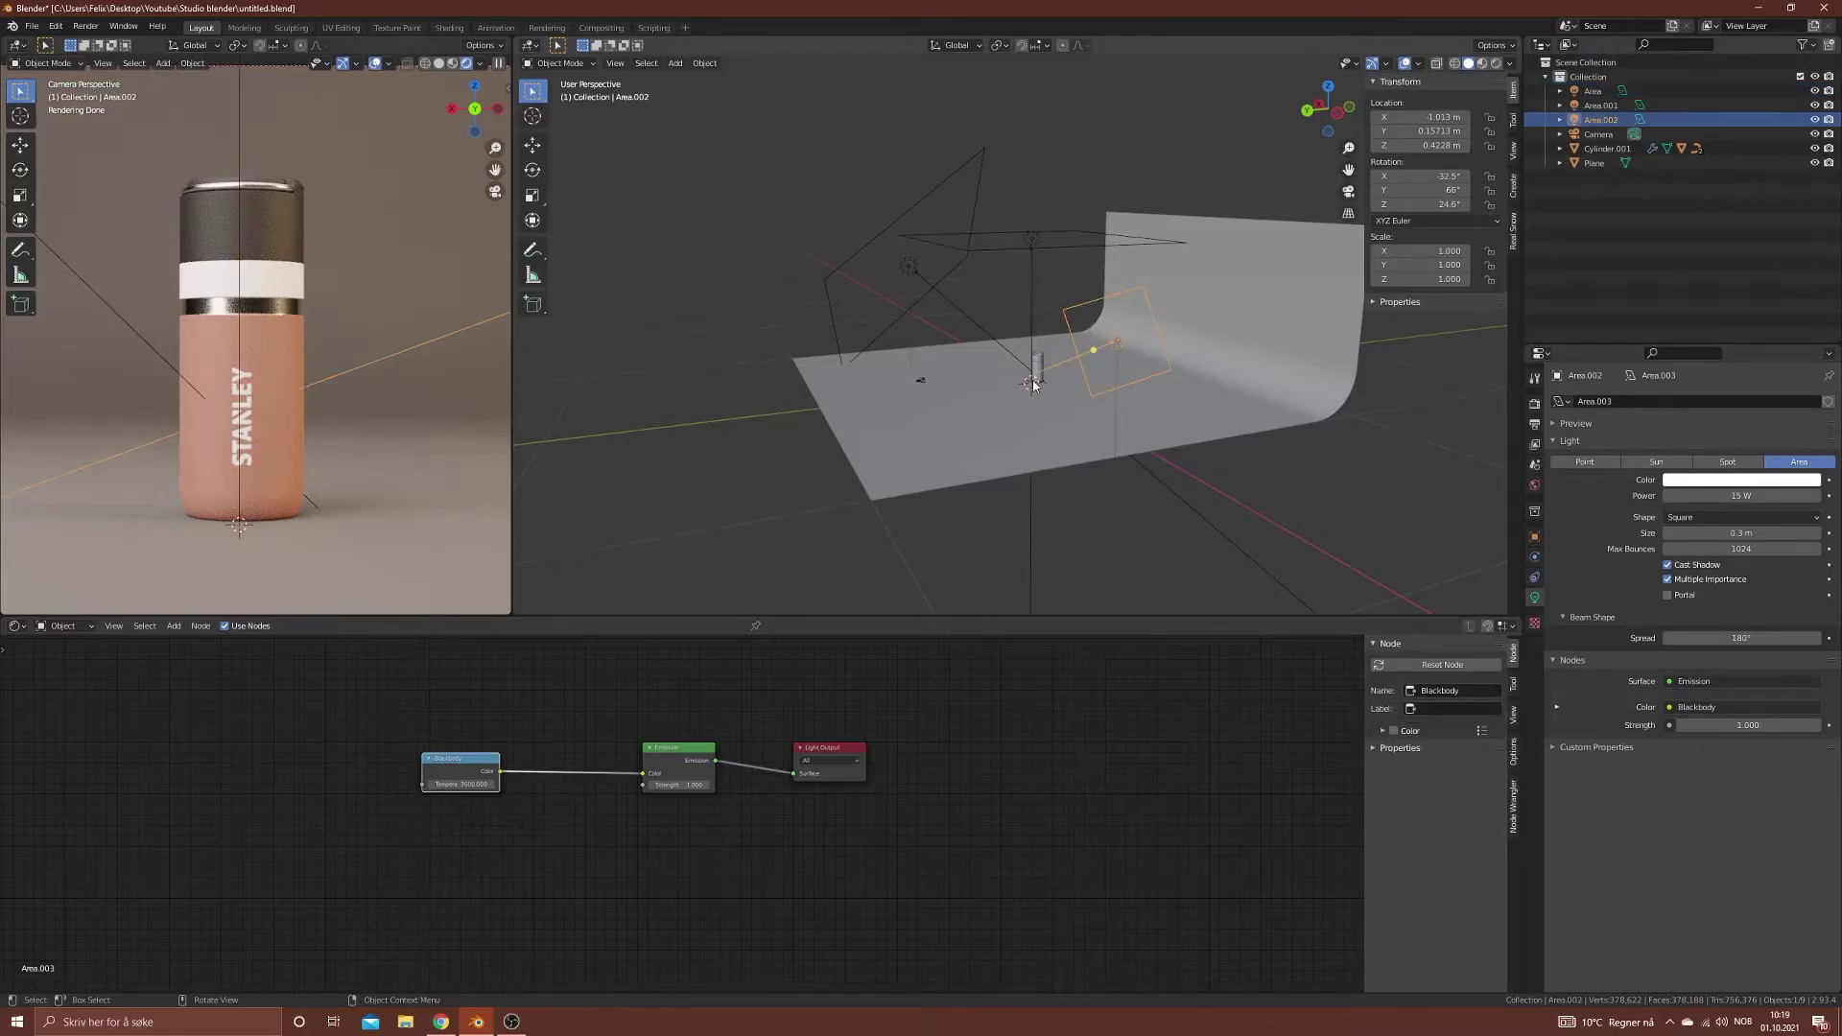
middle_click_drag(1117, 351, 964, 216)
scroll(1199, 381, "up", 5)
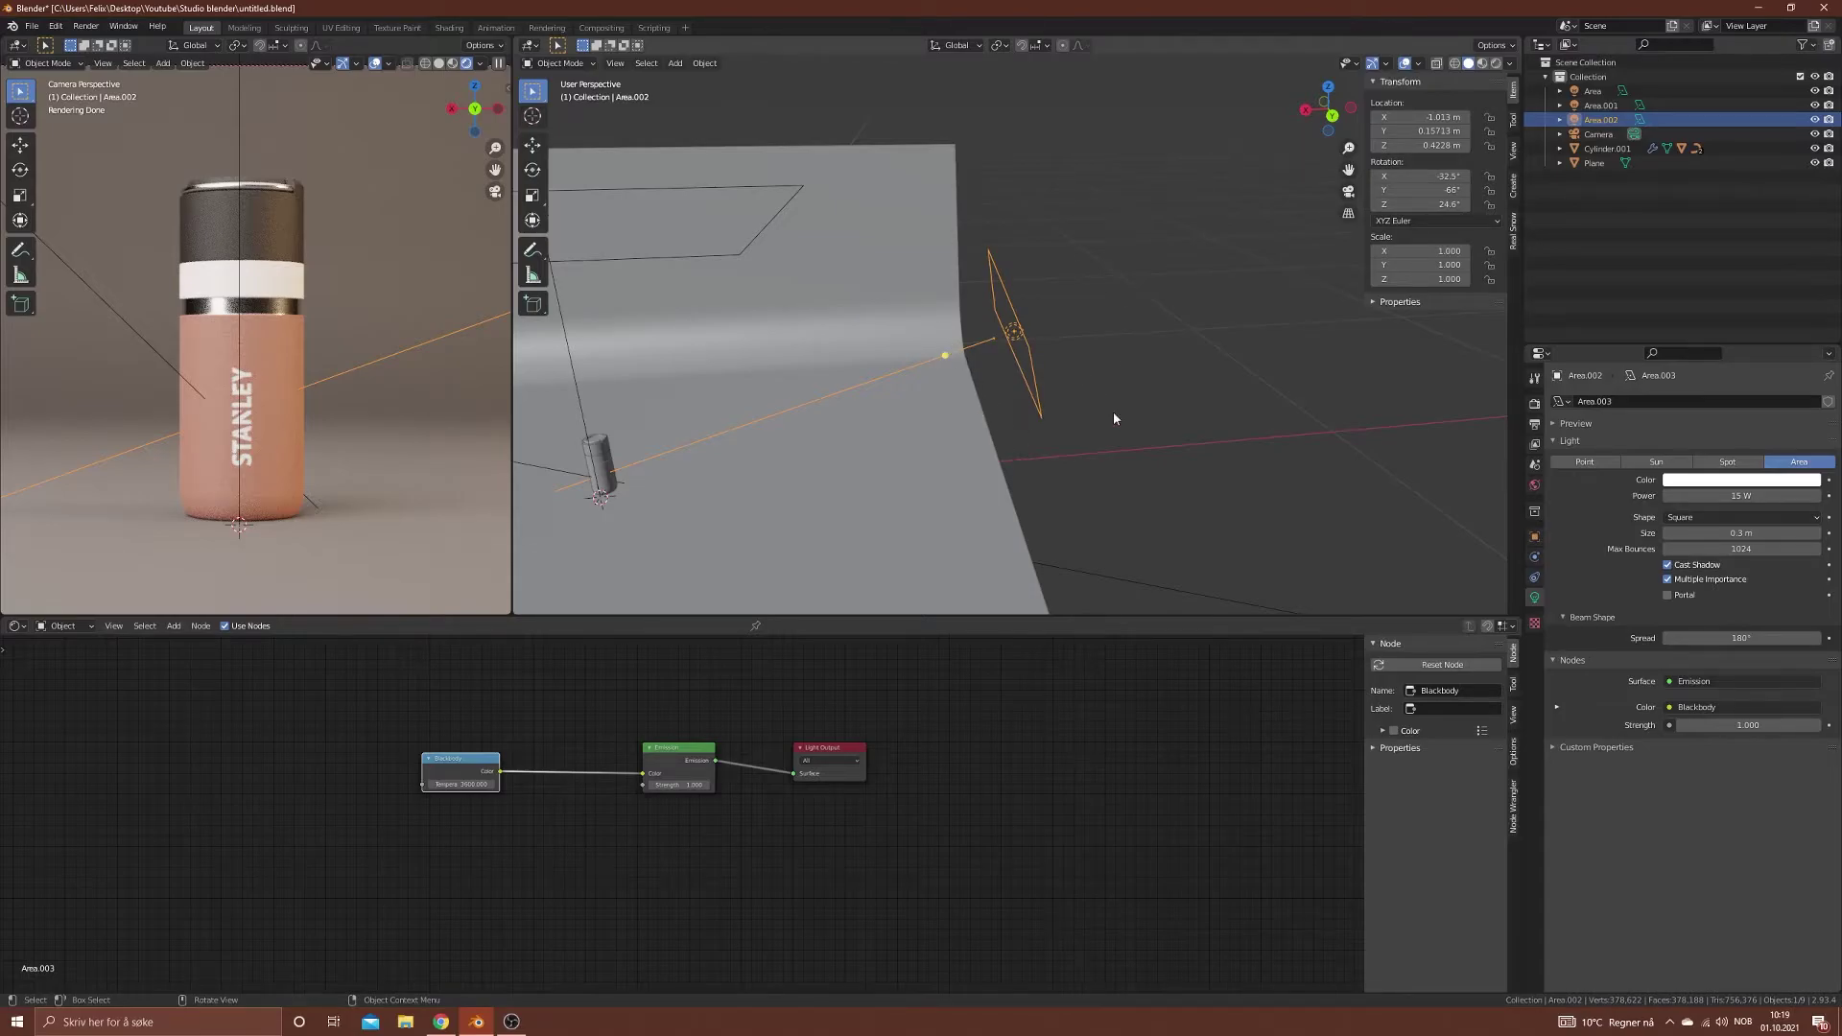
middle_click_drag(1113, 412, 796, 288)
left_click(950, 232)
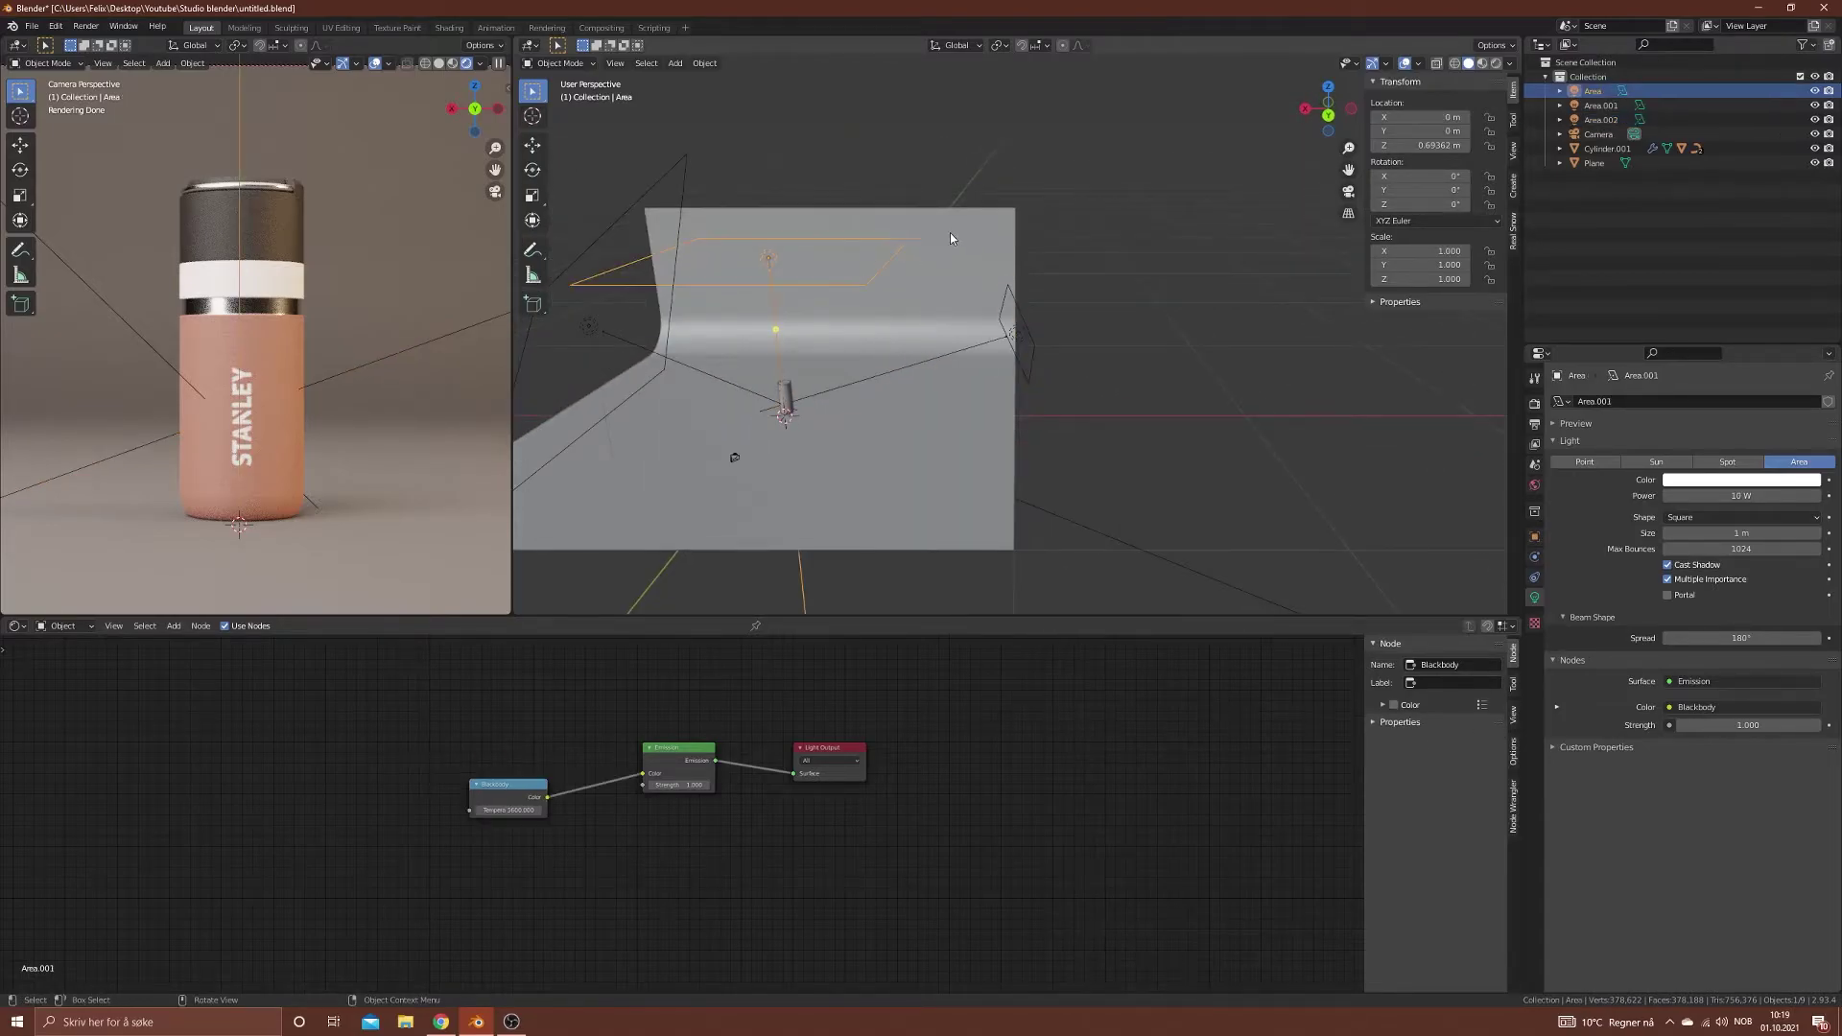
middle_click_drag(950, 238, 863, 259)
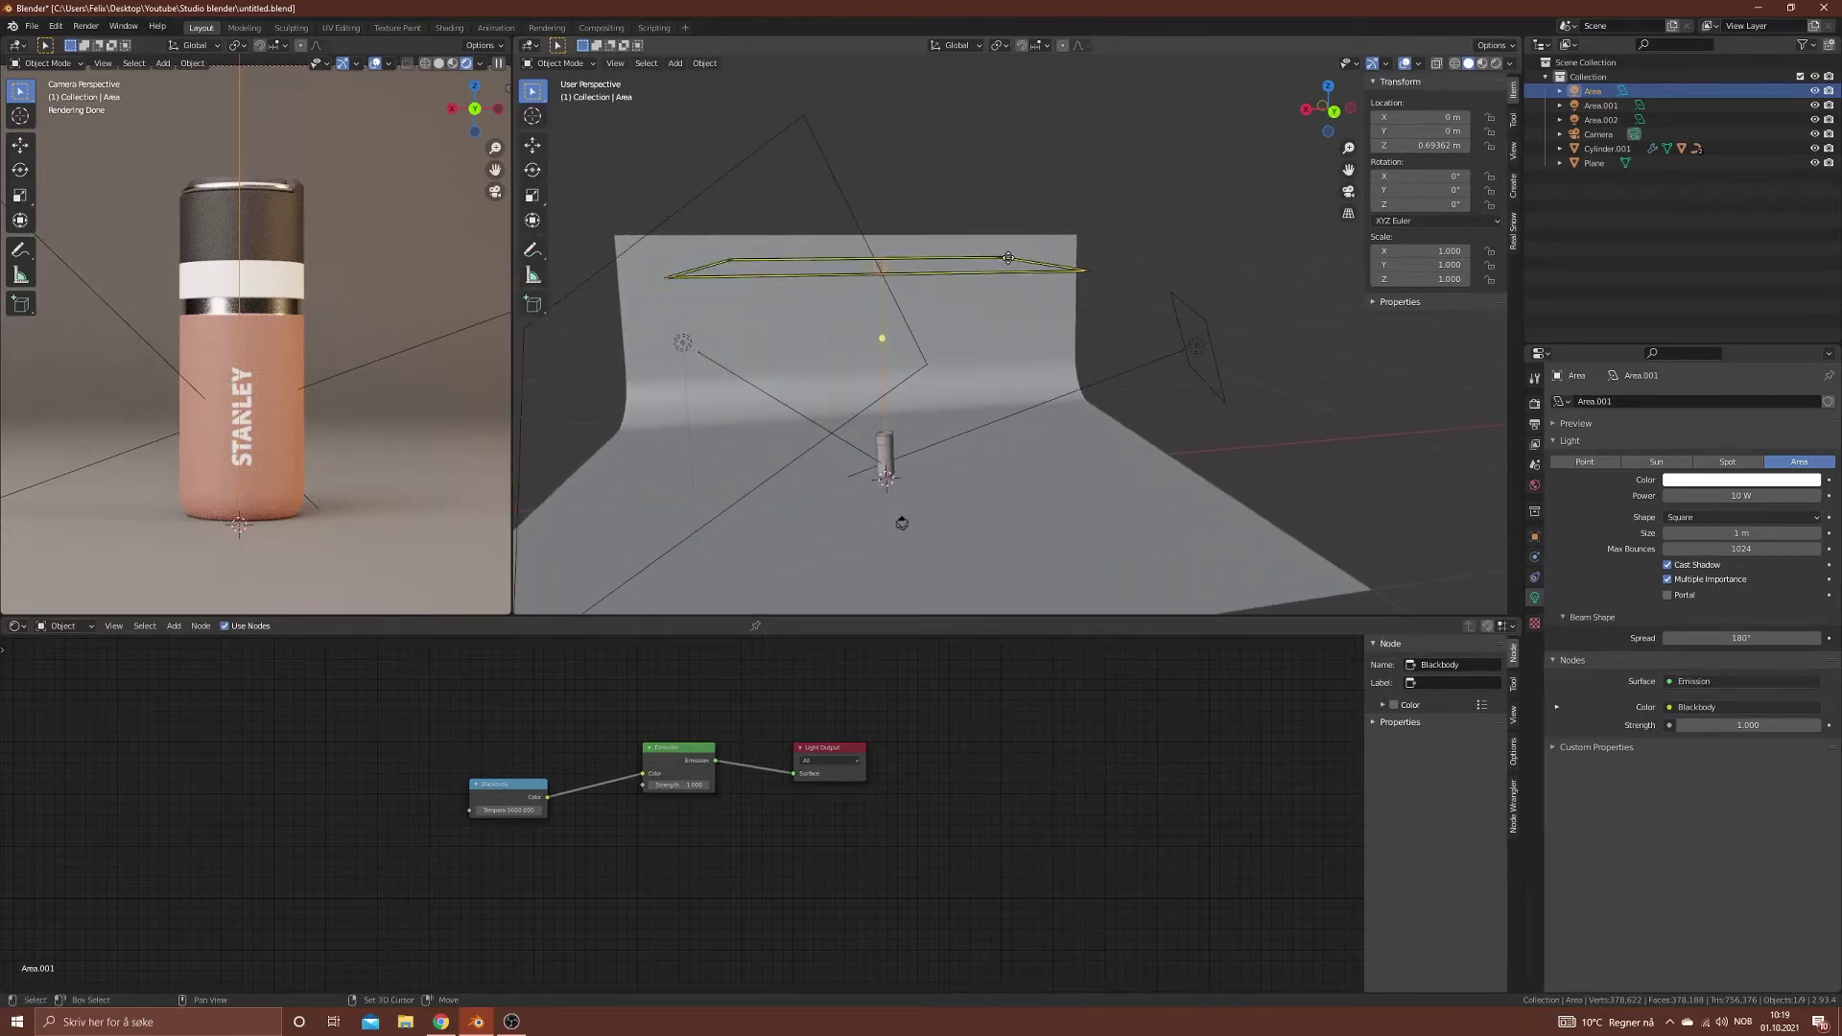
left_click(896, 335)
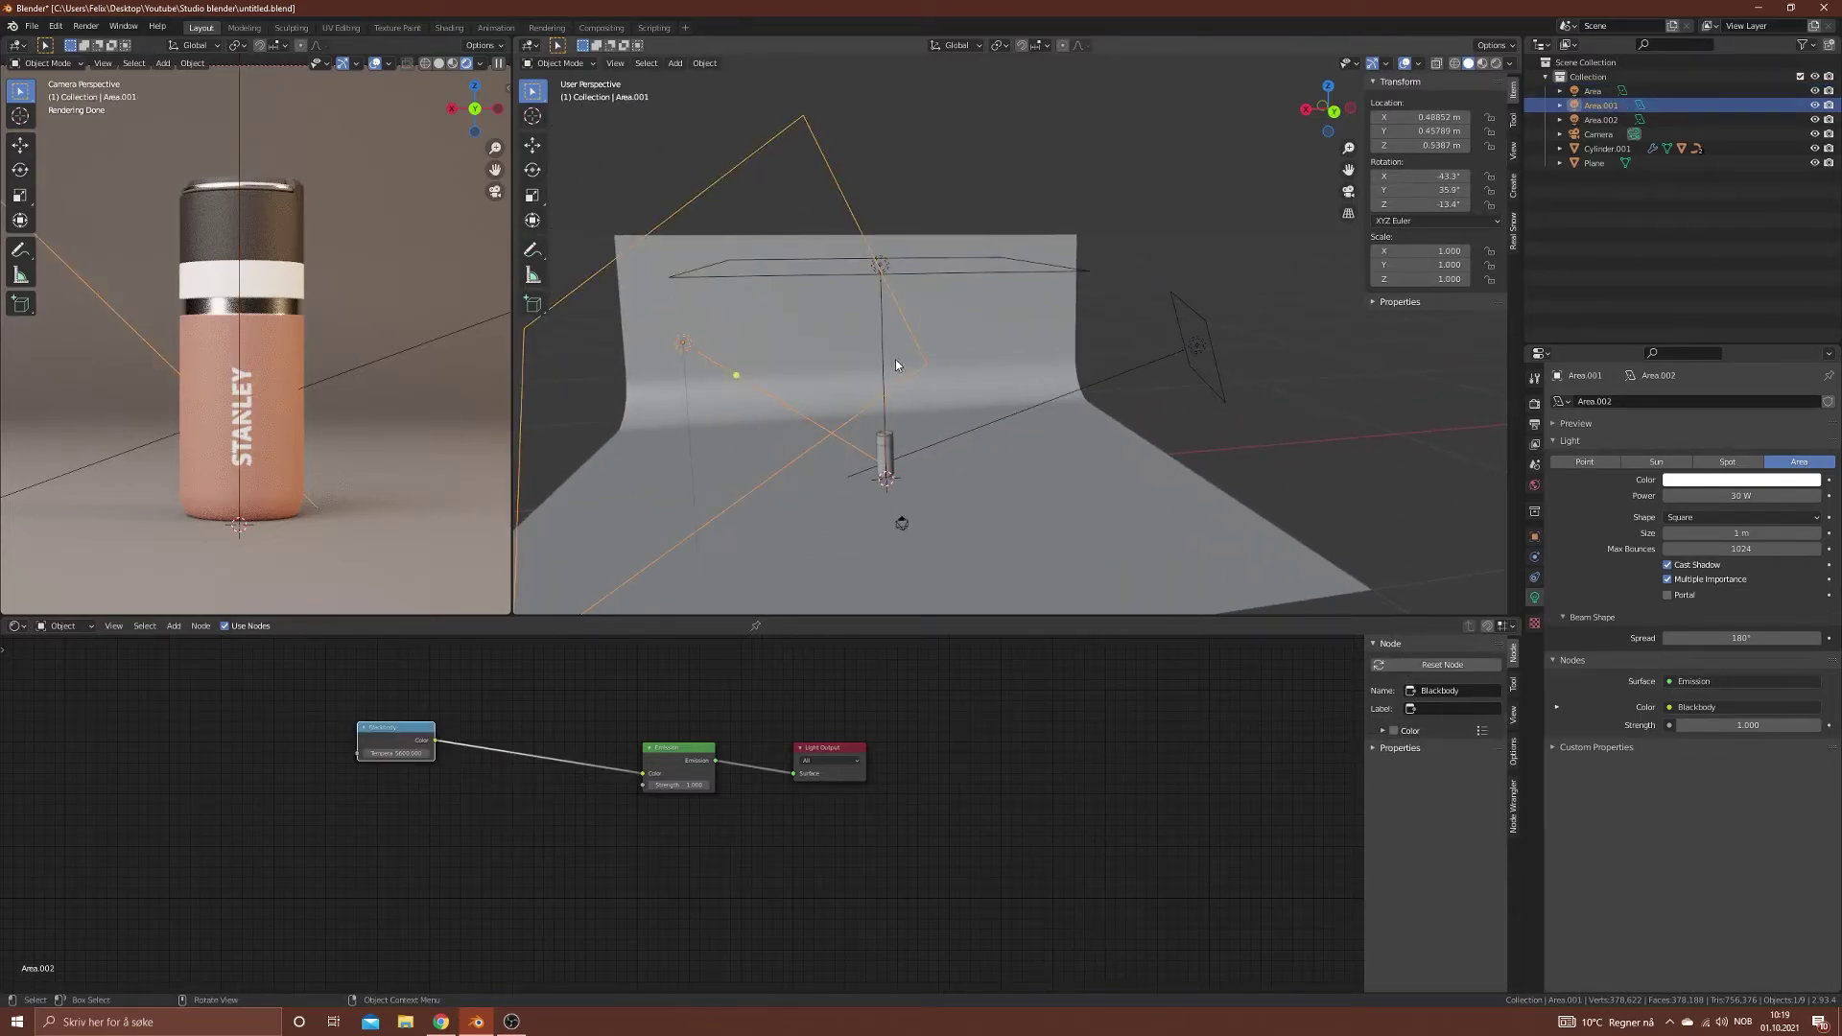
middle_click_drag(895, 364, 896, 474)
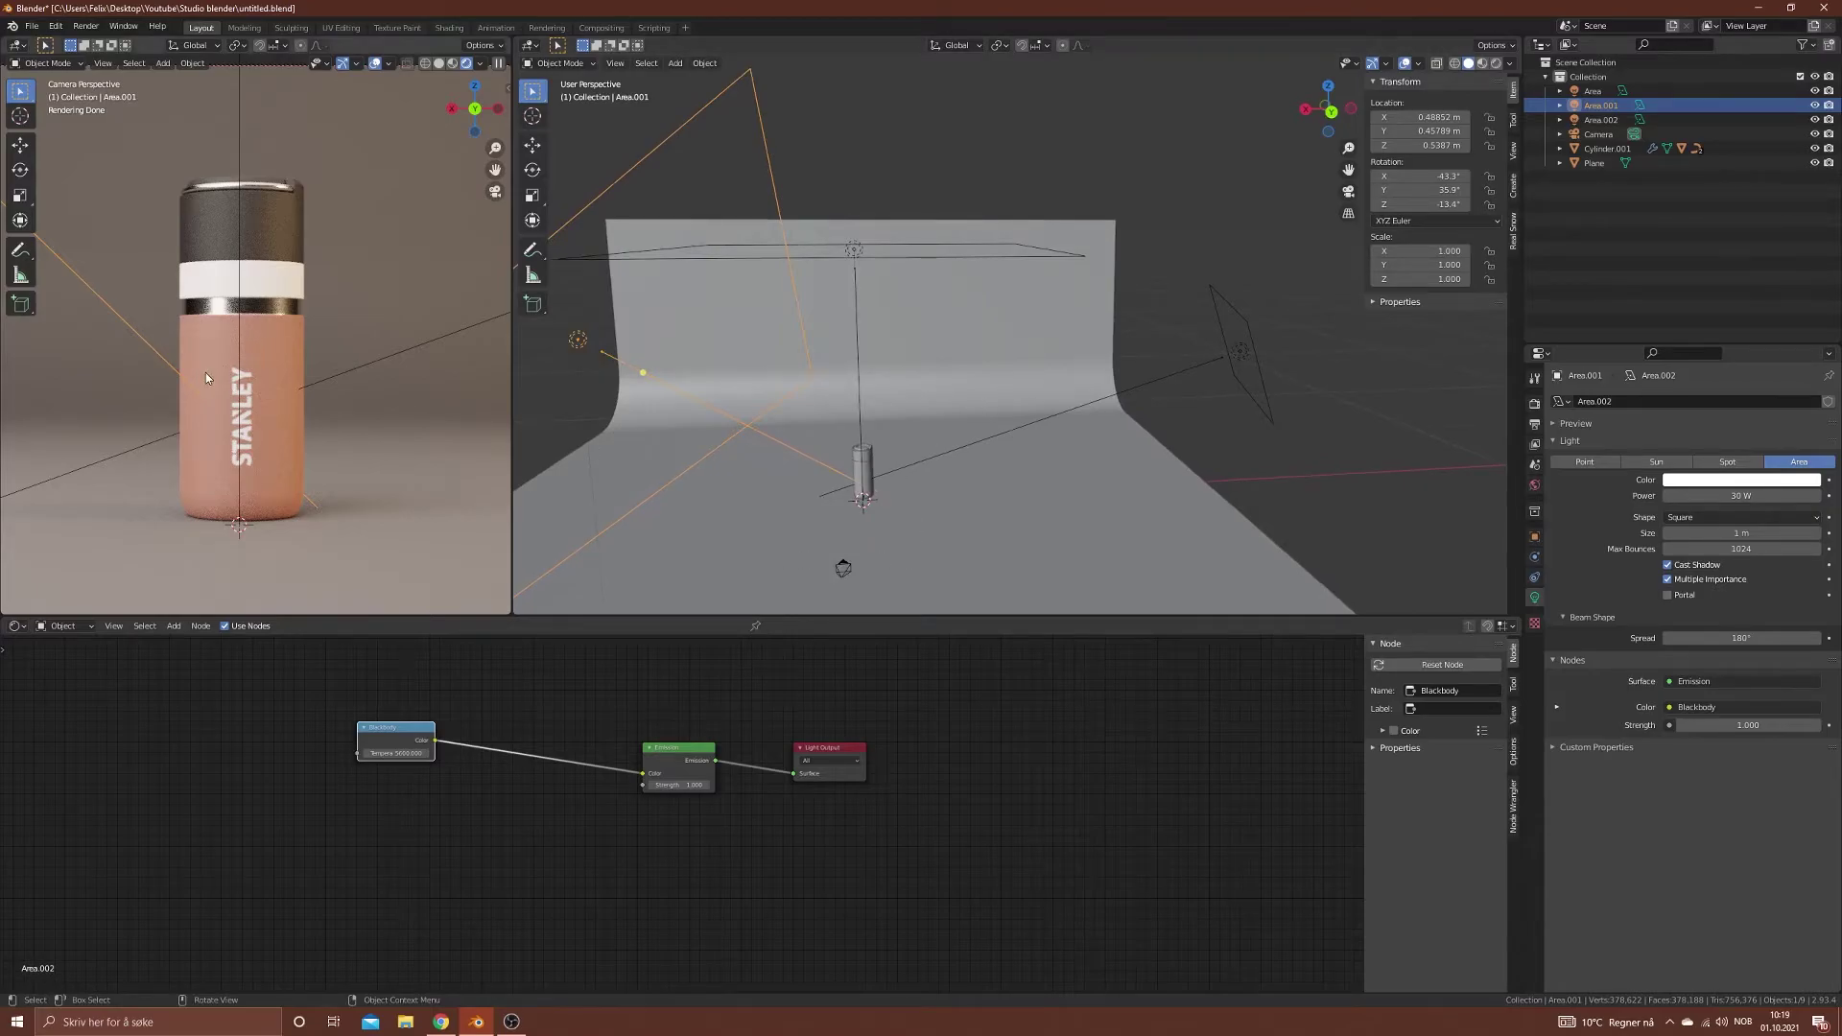
key("Home")
scroll(251, 459, "up", 5)
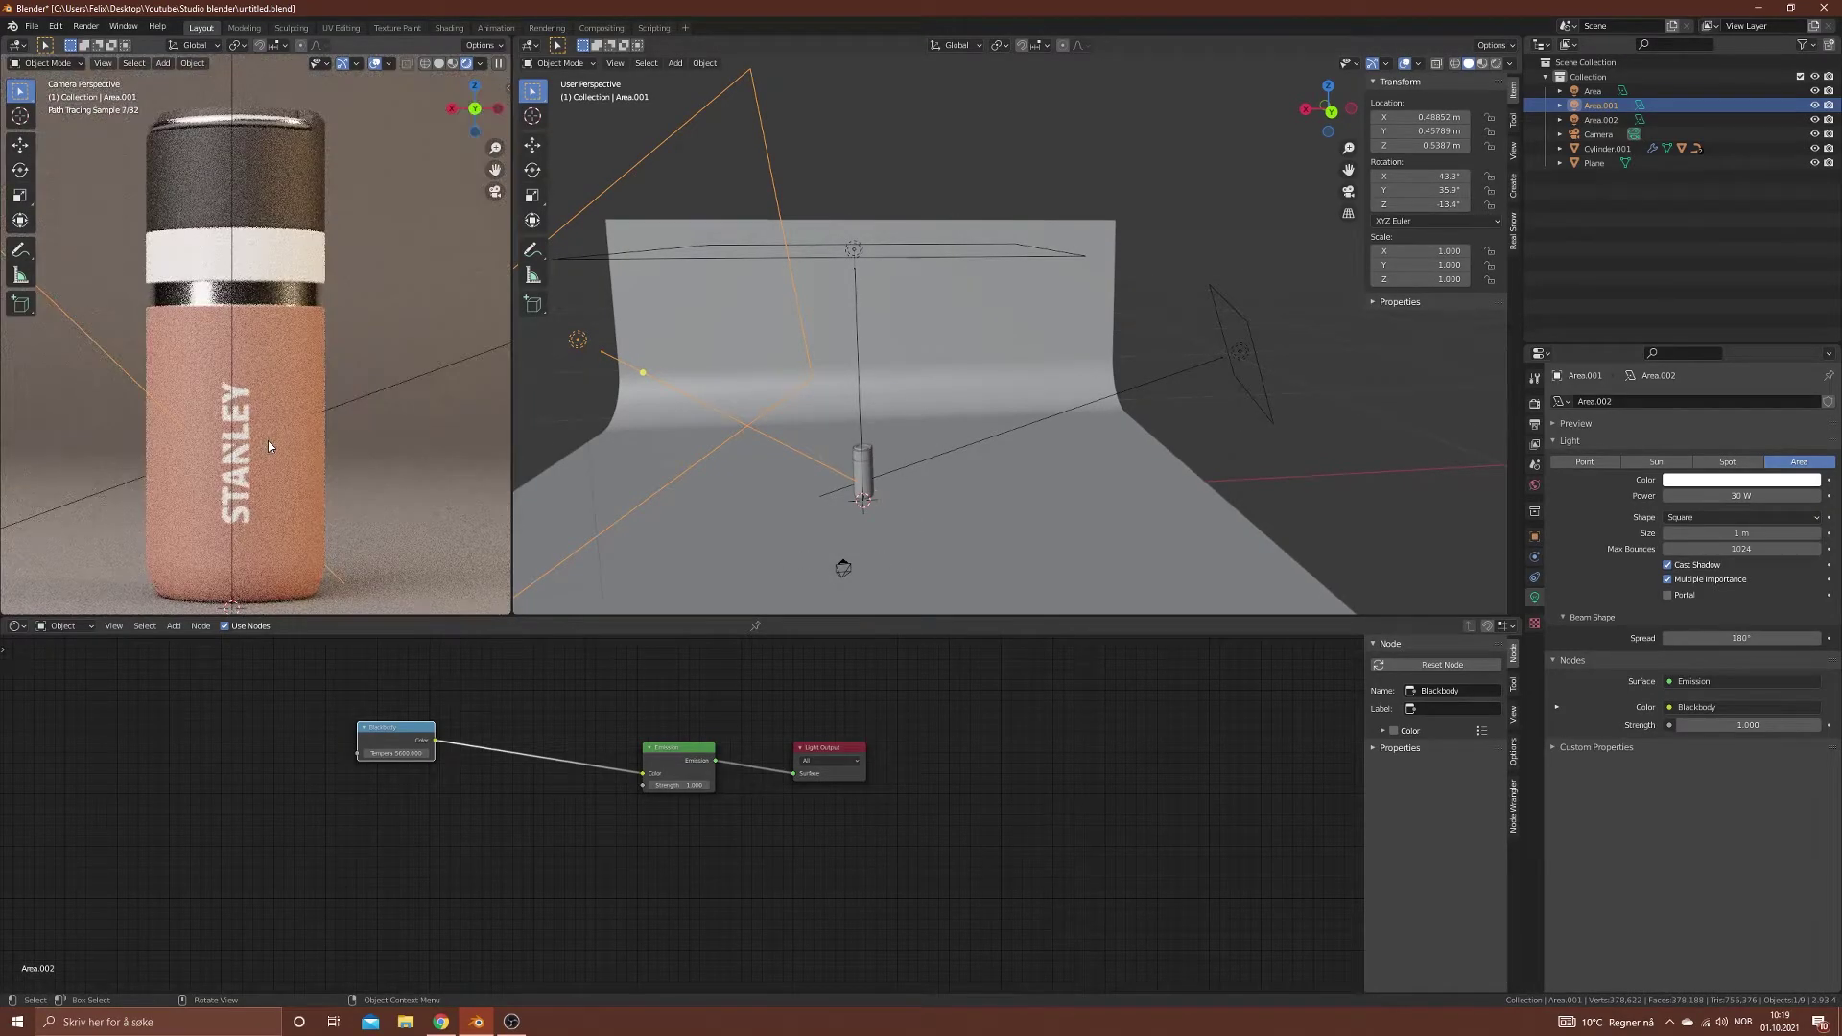
scroll(244, 456, "down", 5)
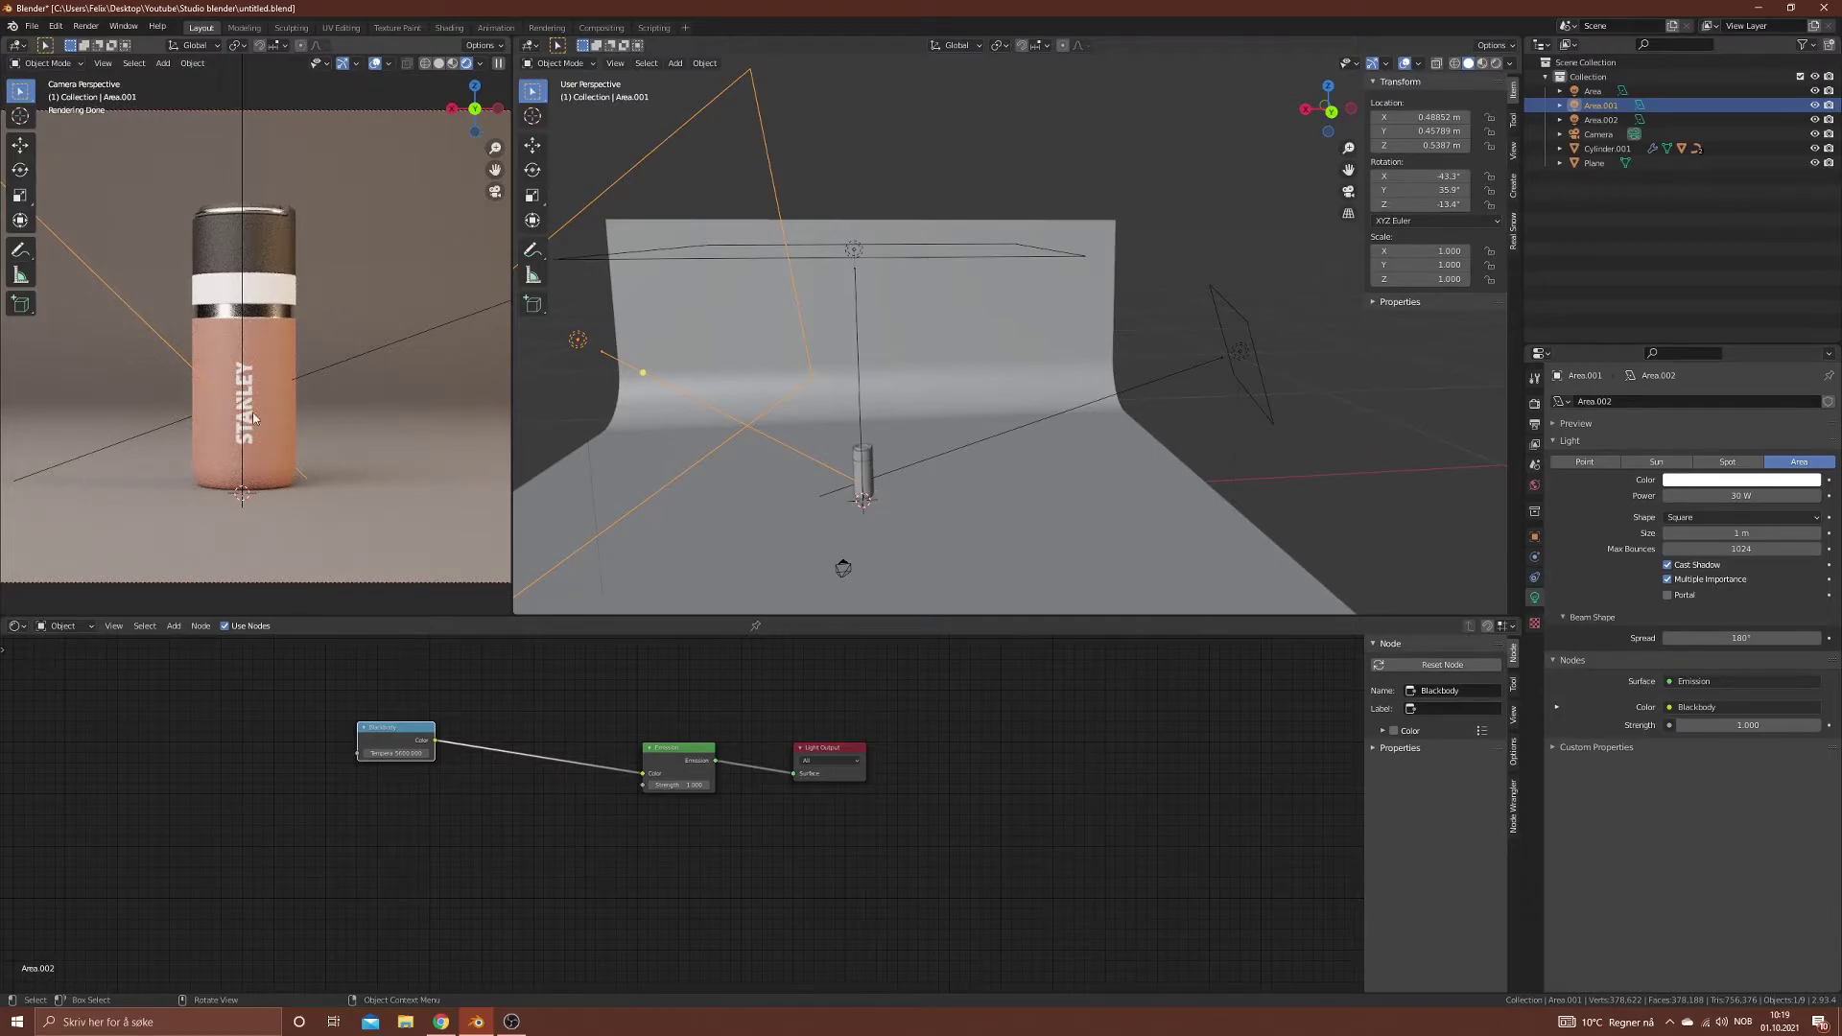
middle_click_drag(239, 415, 268, 407, "shift")
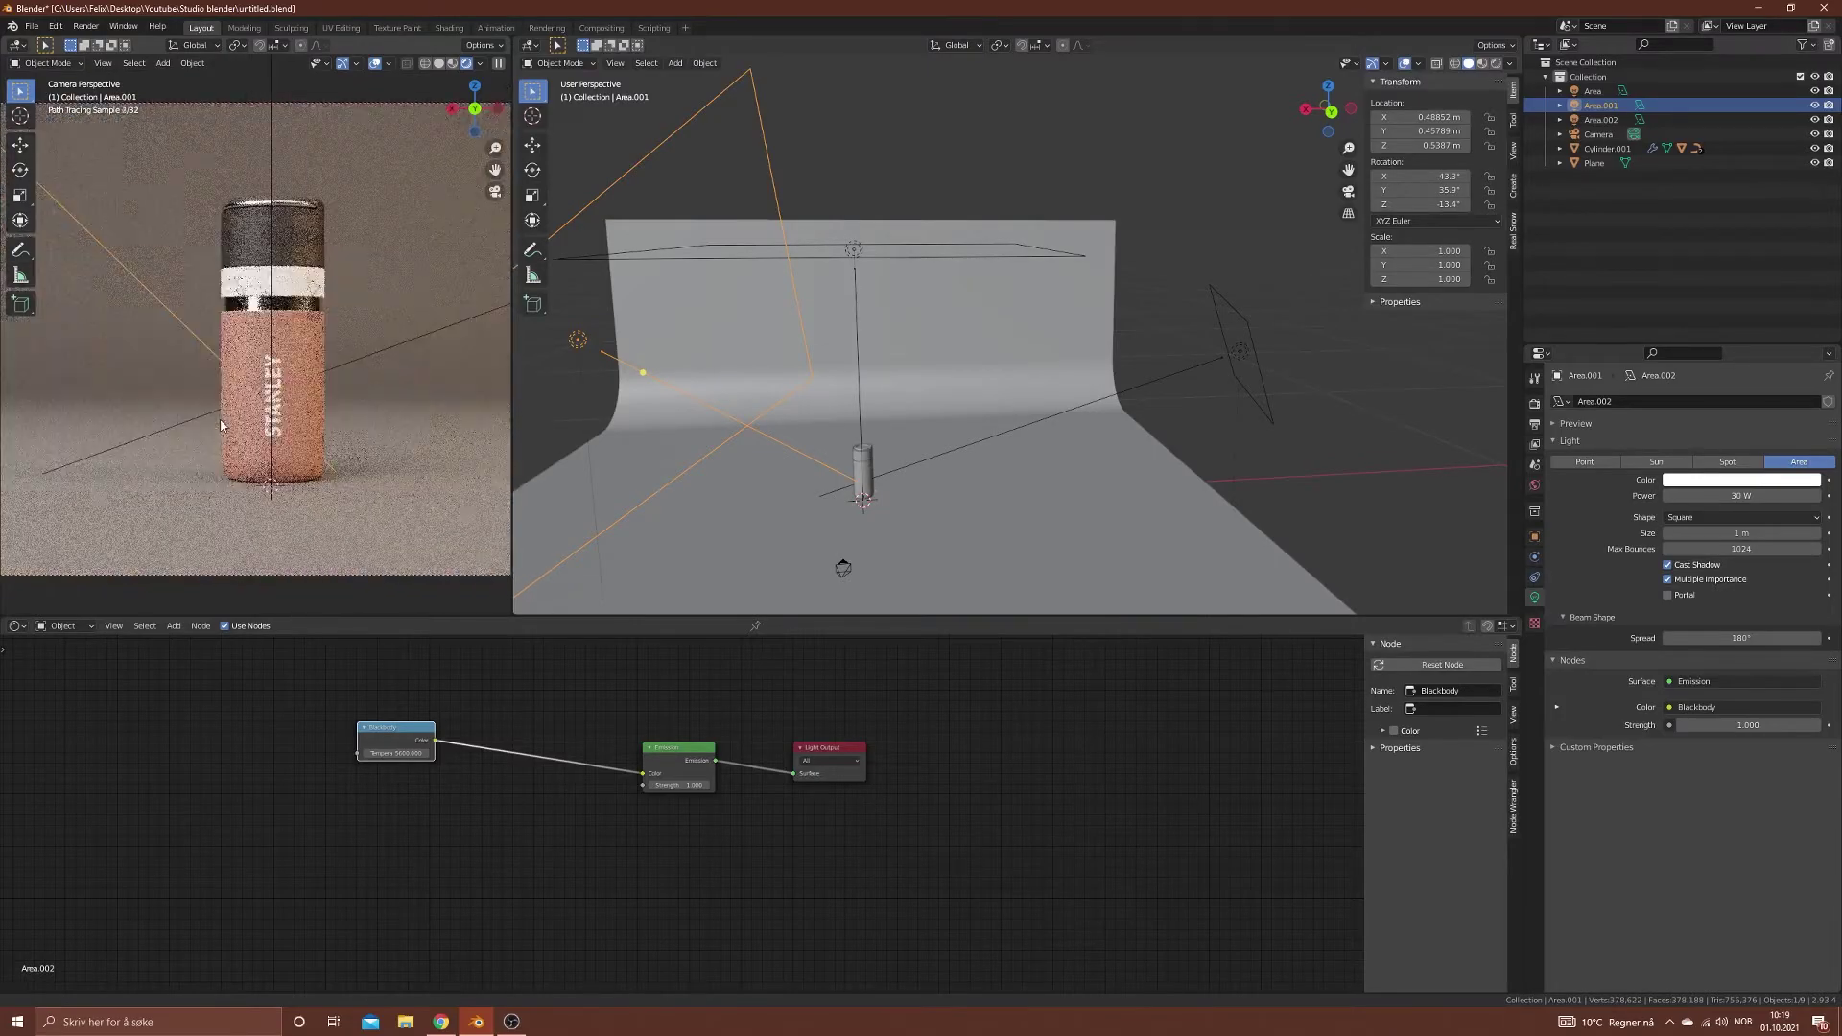
key("Home")
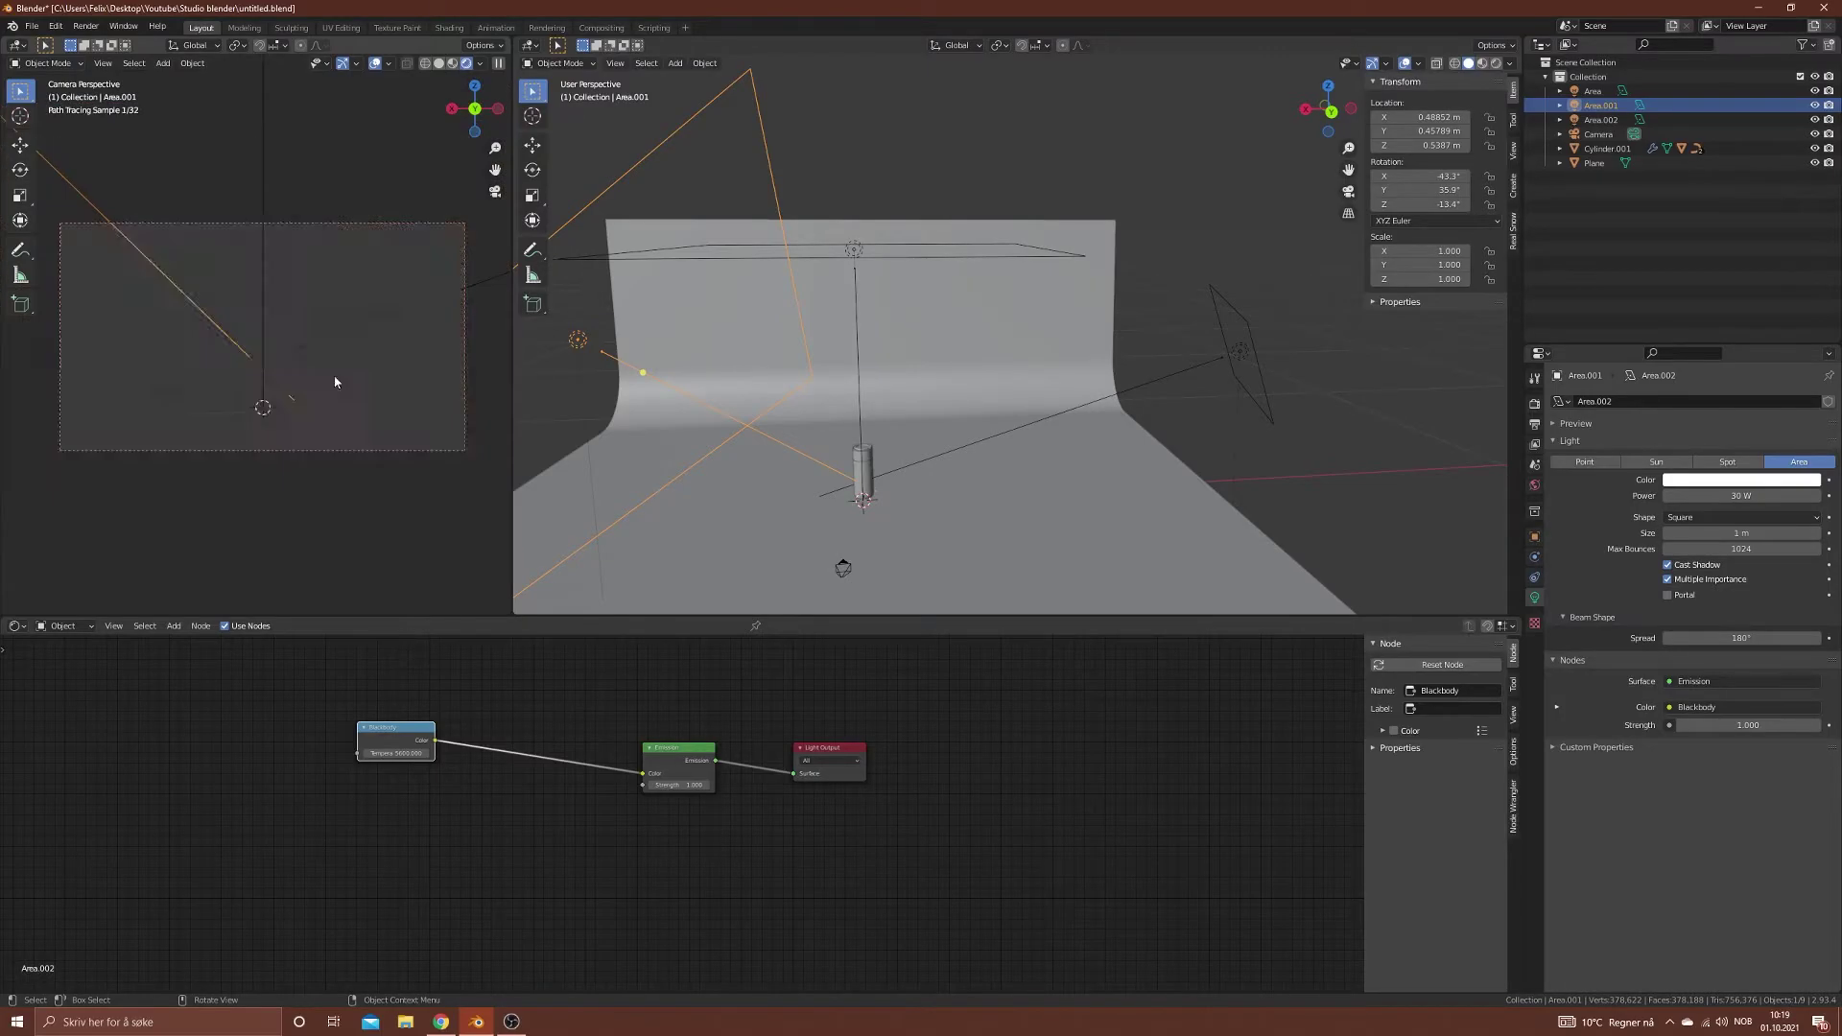
scroll(332, 380, "up", 3)
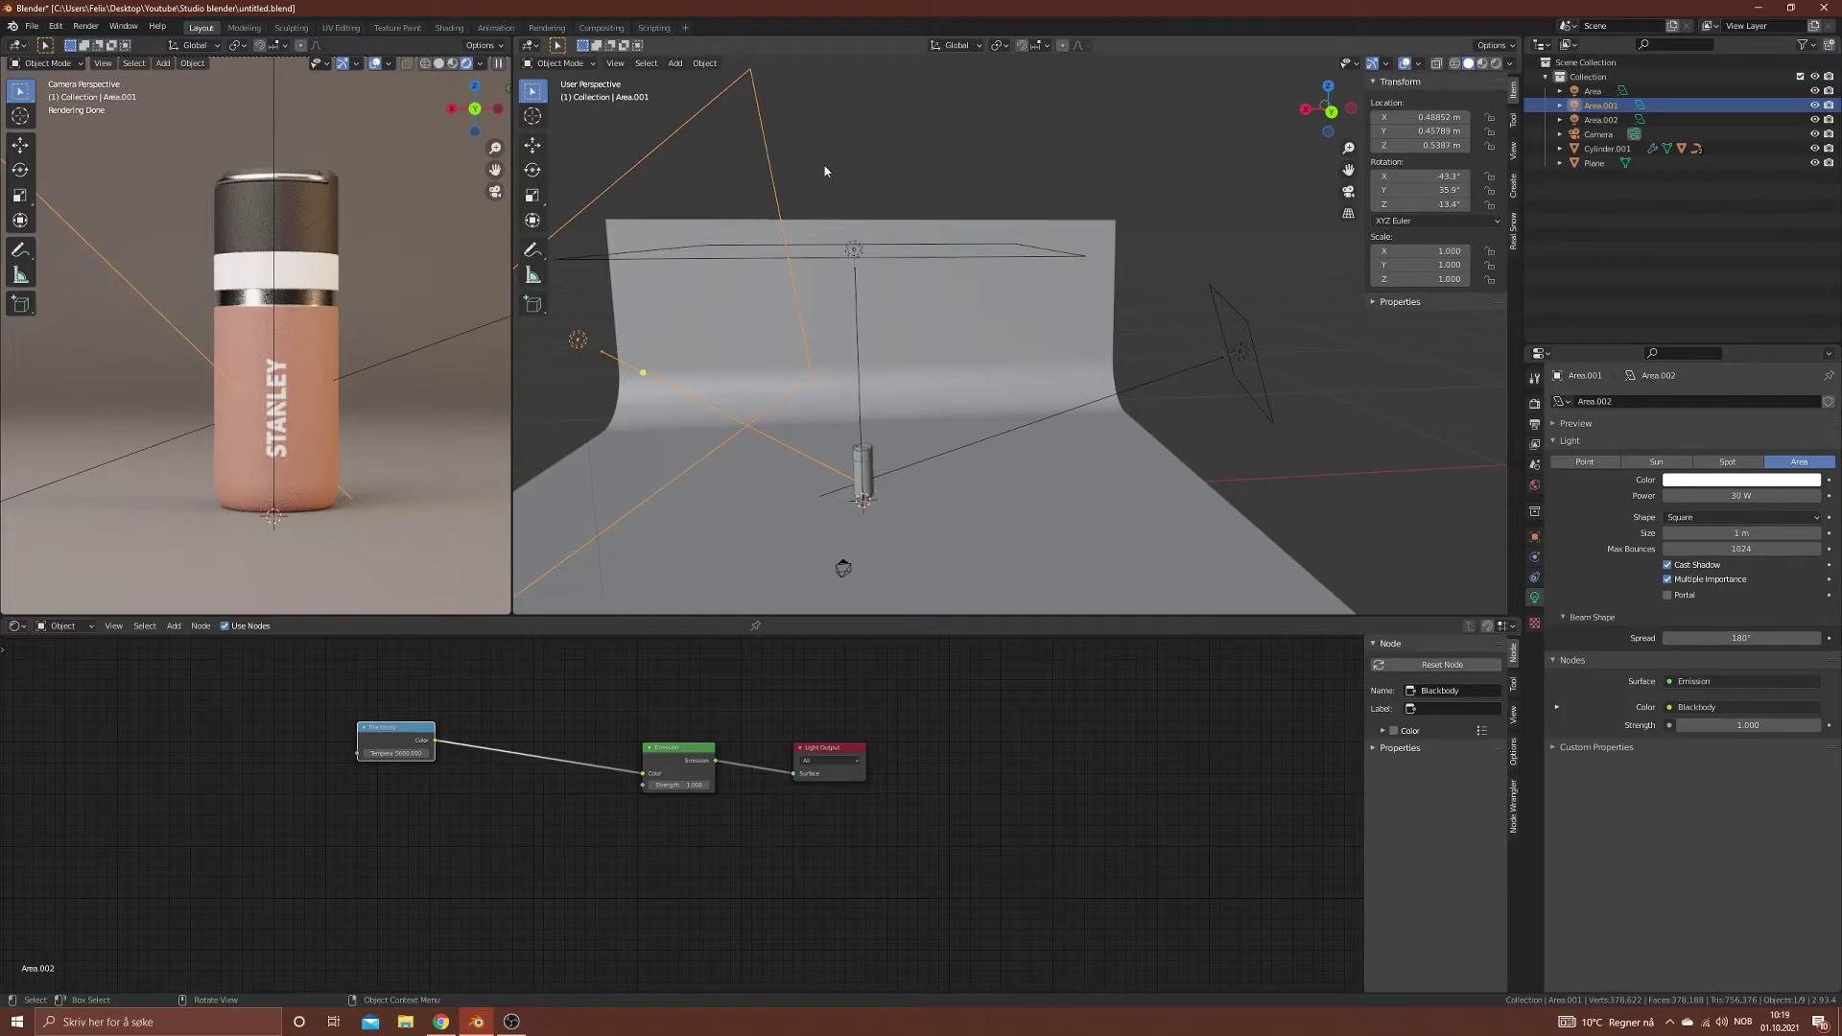
Step: Lower the Area.002 light's power to 5 W
left_click(1222, 320)
left_click(1746, 496)
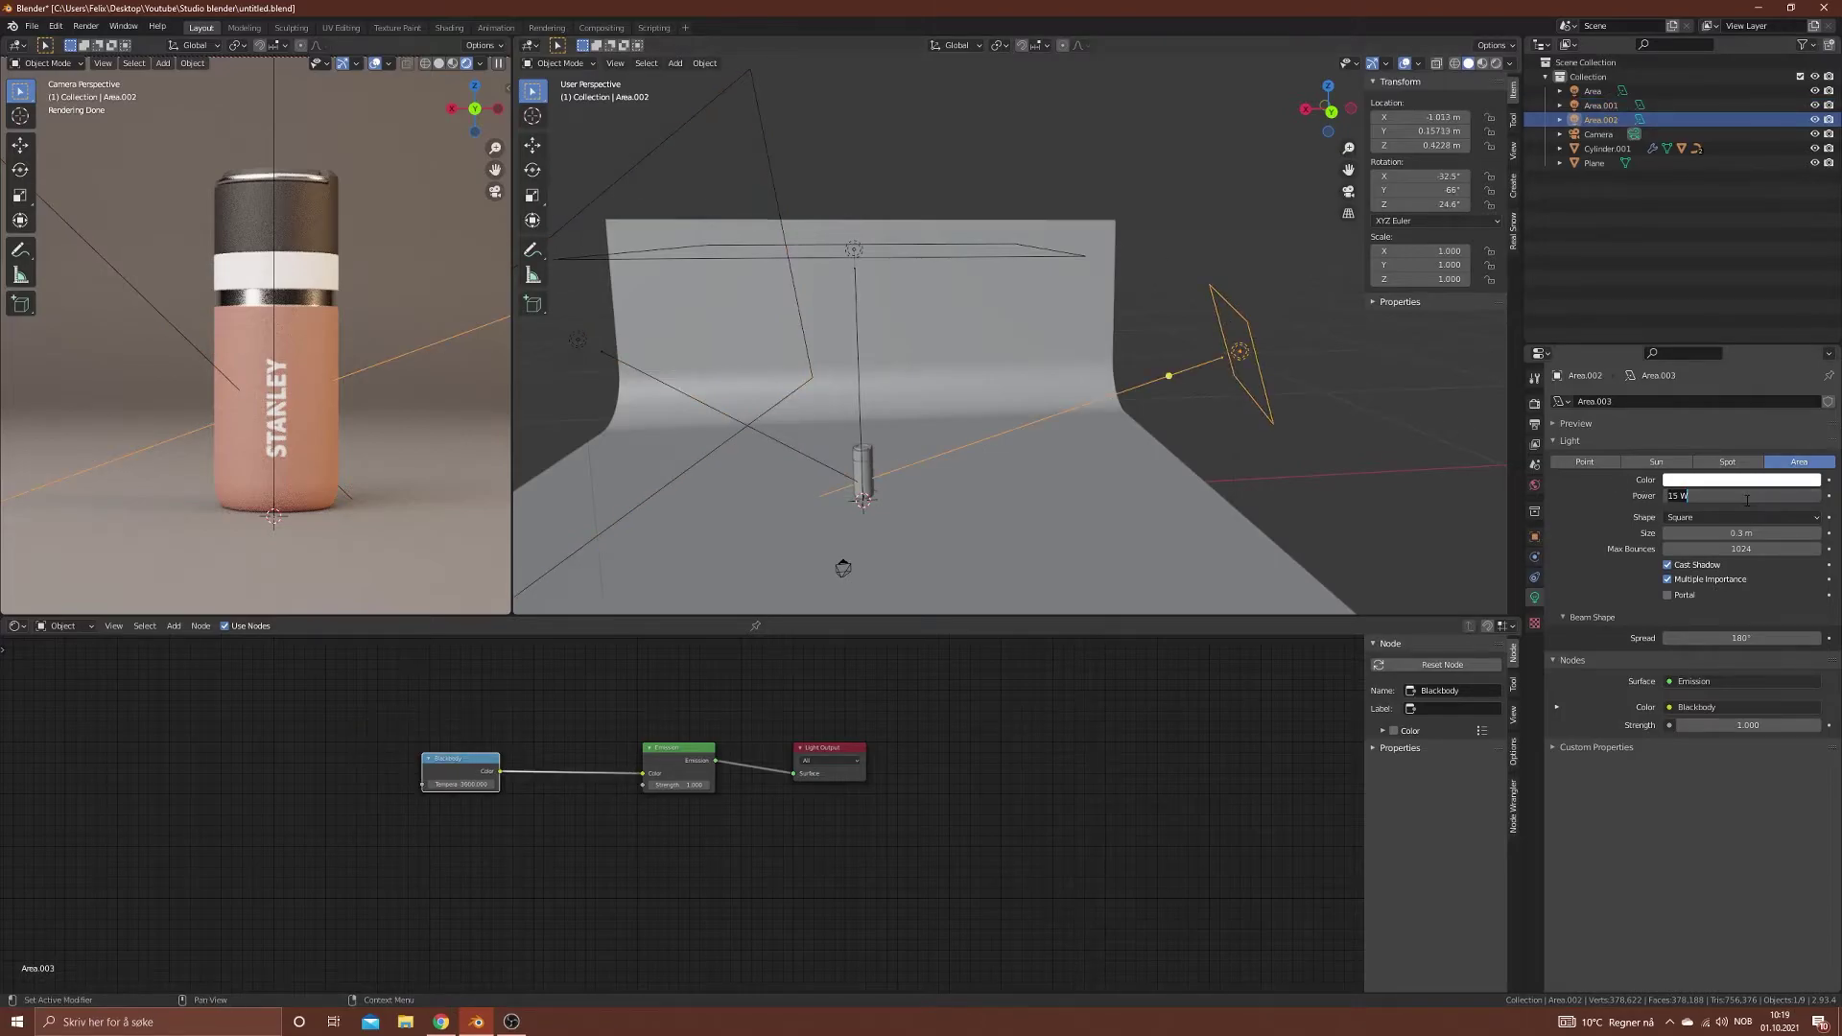
type("5")
key("Return")
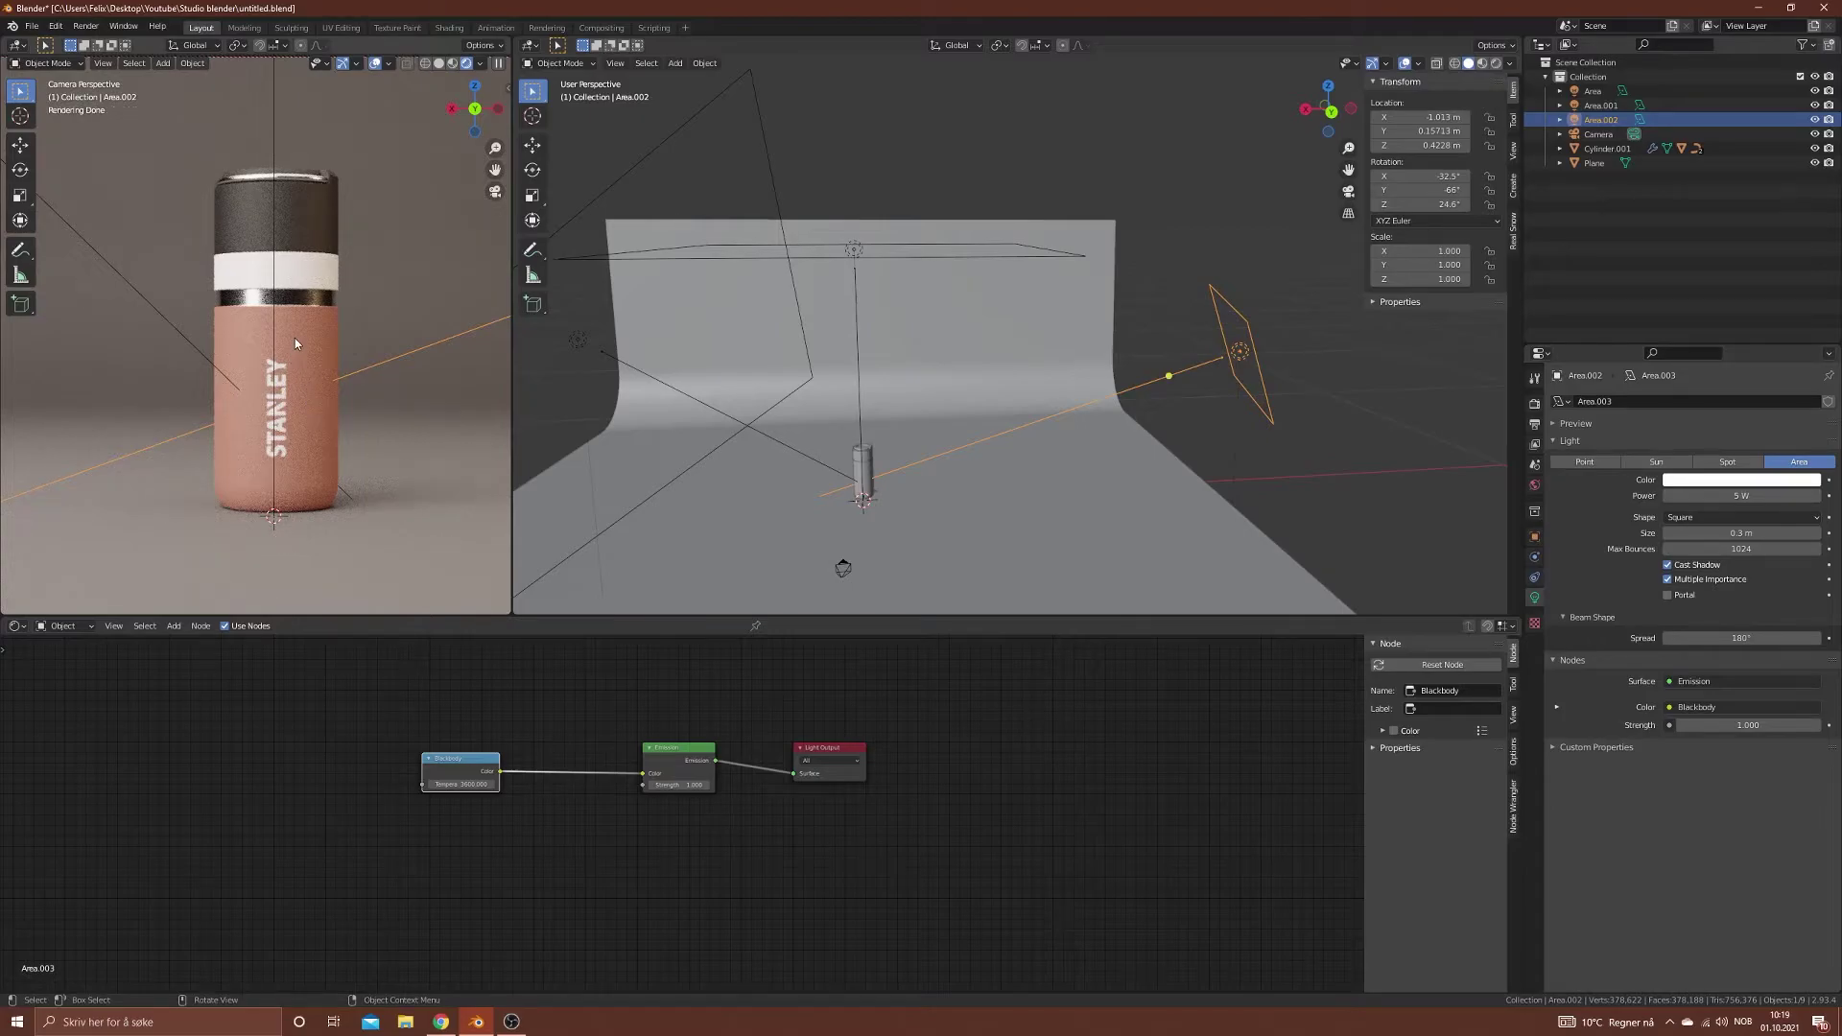
Step: Fit the camera view, save the blend file, and render an image from the camera
key("Home")
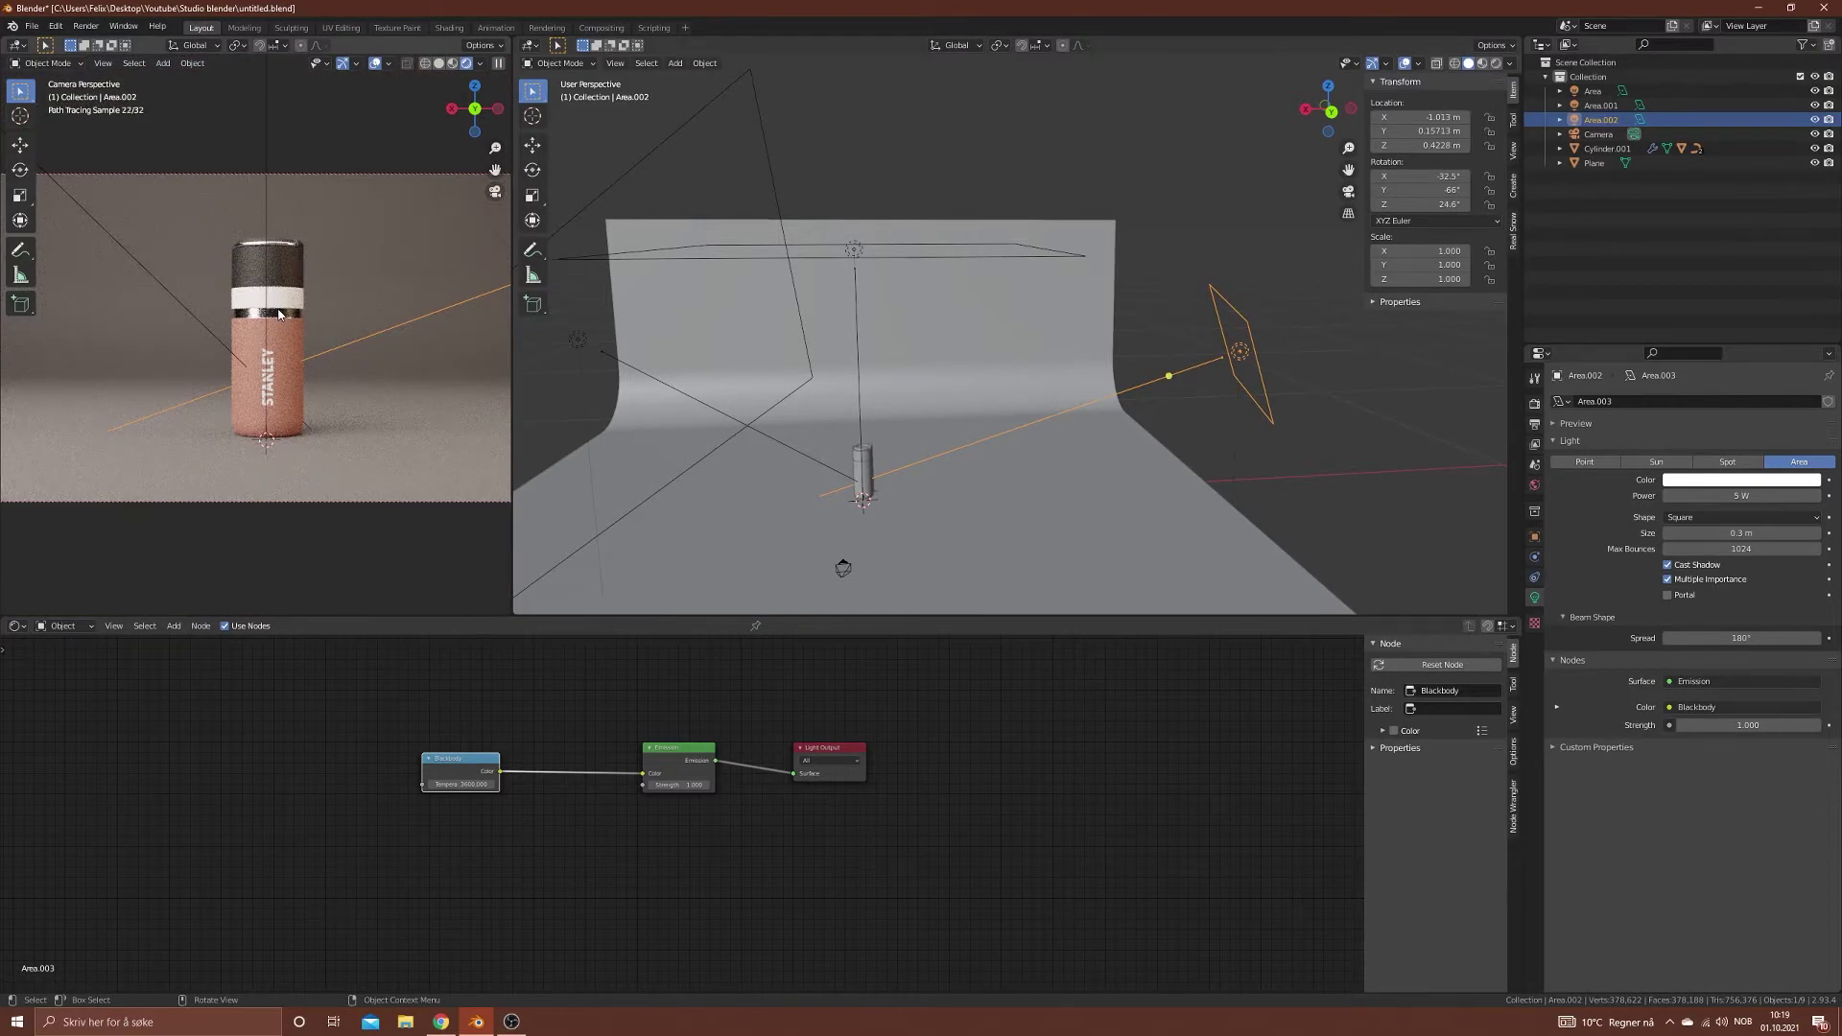
key("ctrl+s")
left_click(86, 26)
left_click(106, 45)
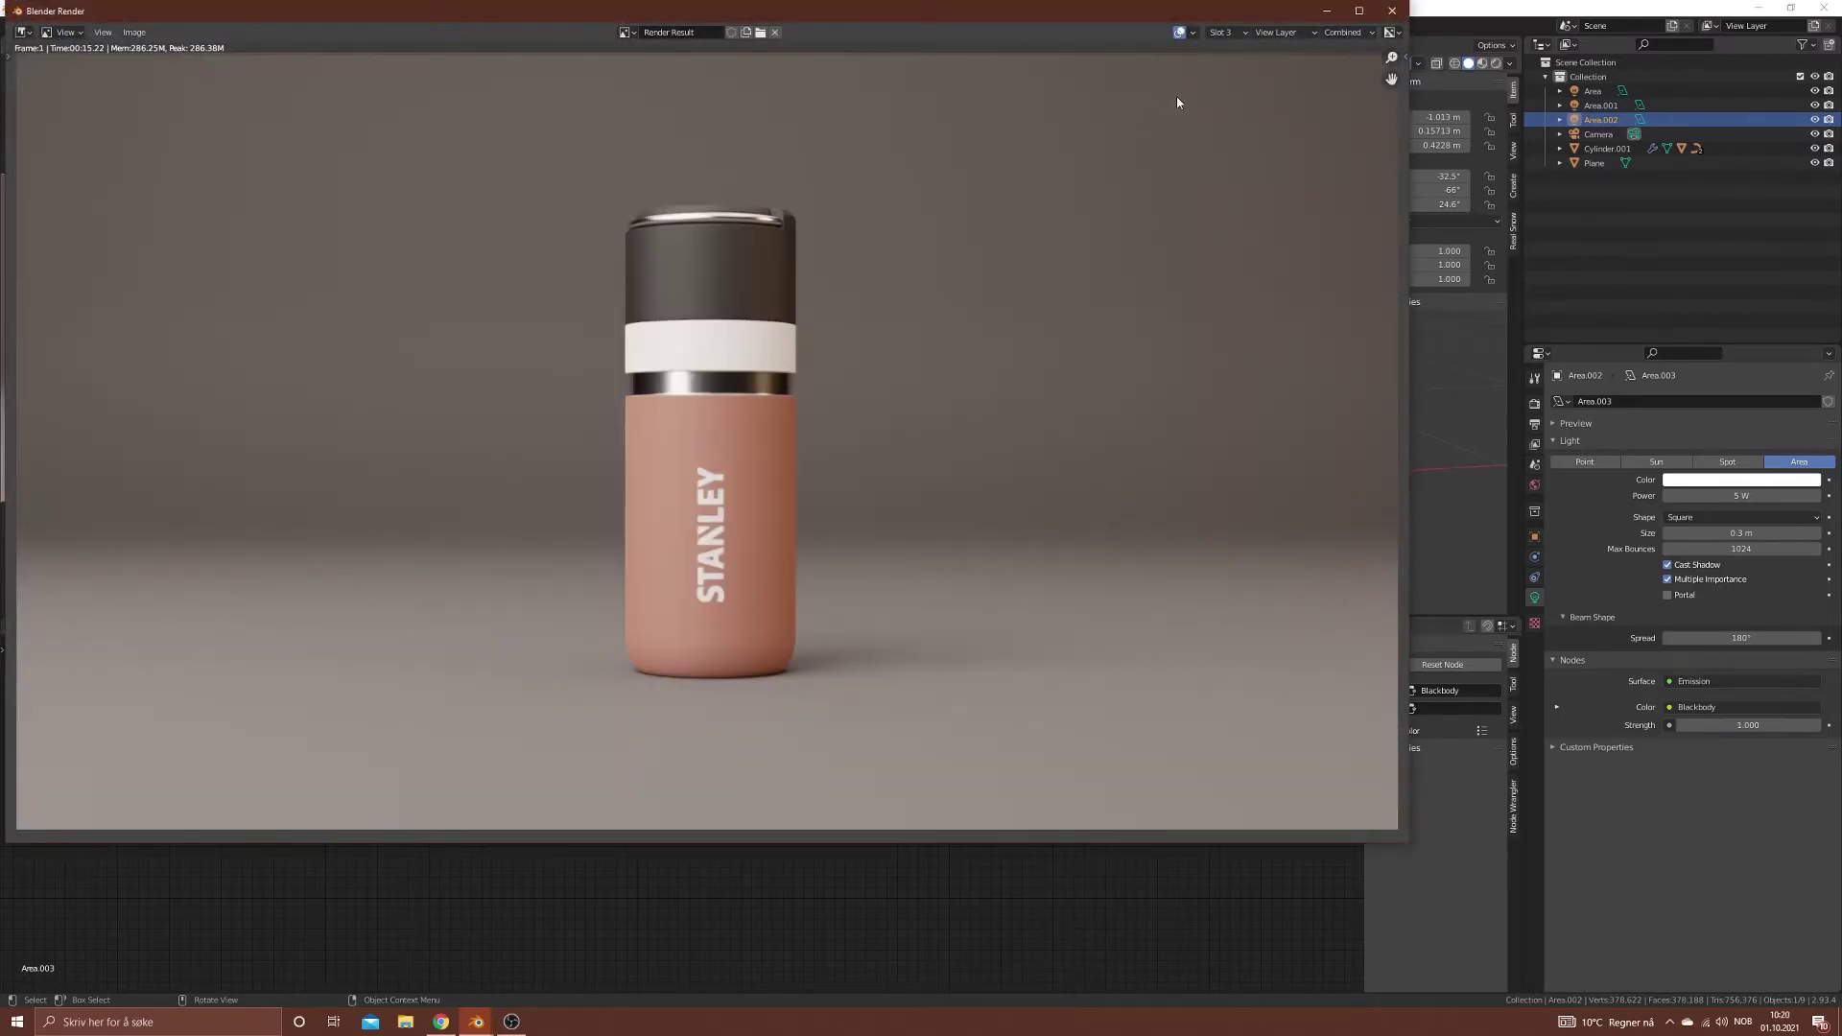
Step: Flip between render Slots 2, 1, 2 and the warmer 3, ending on the cooler Slot 1
left_click(1227, 35)
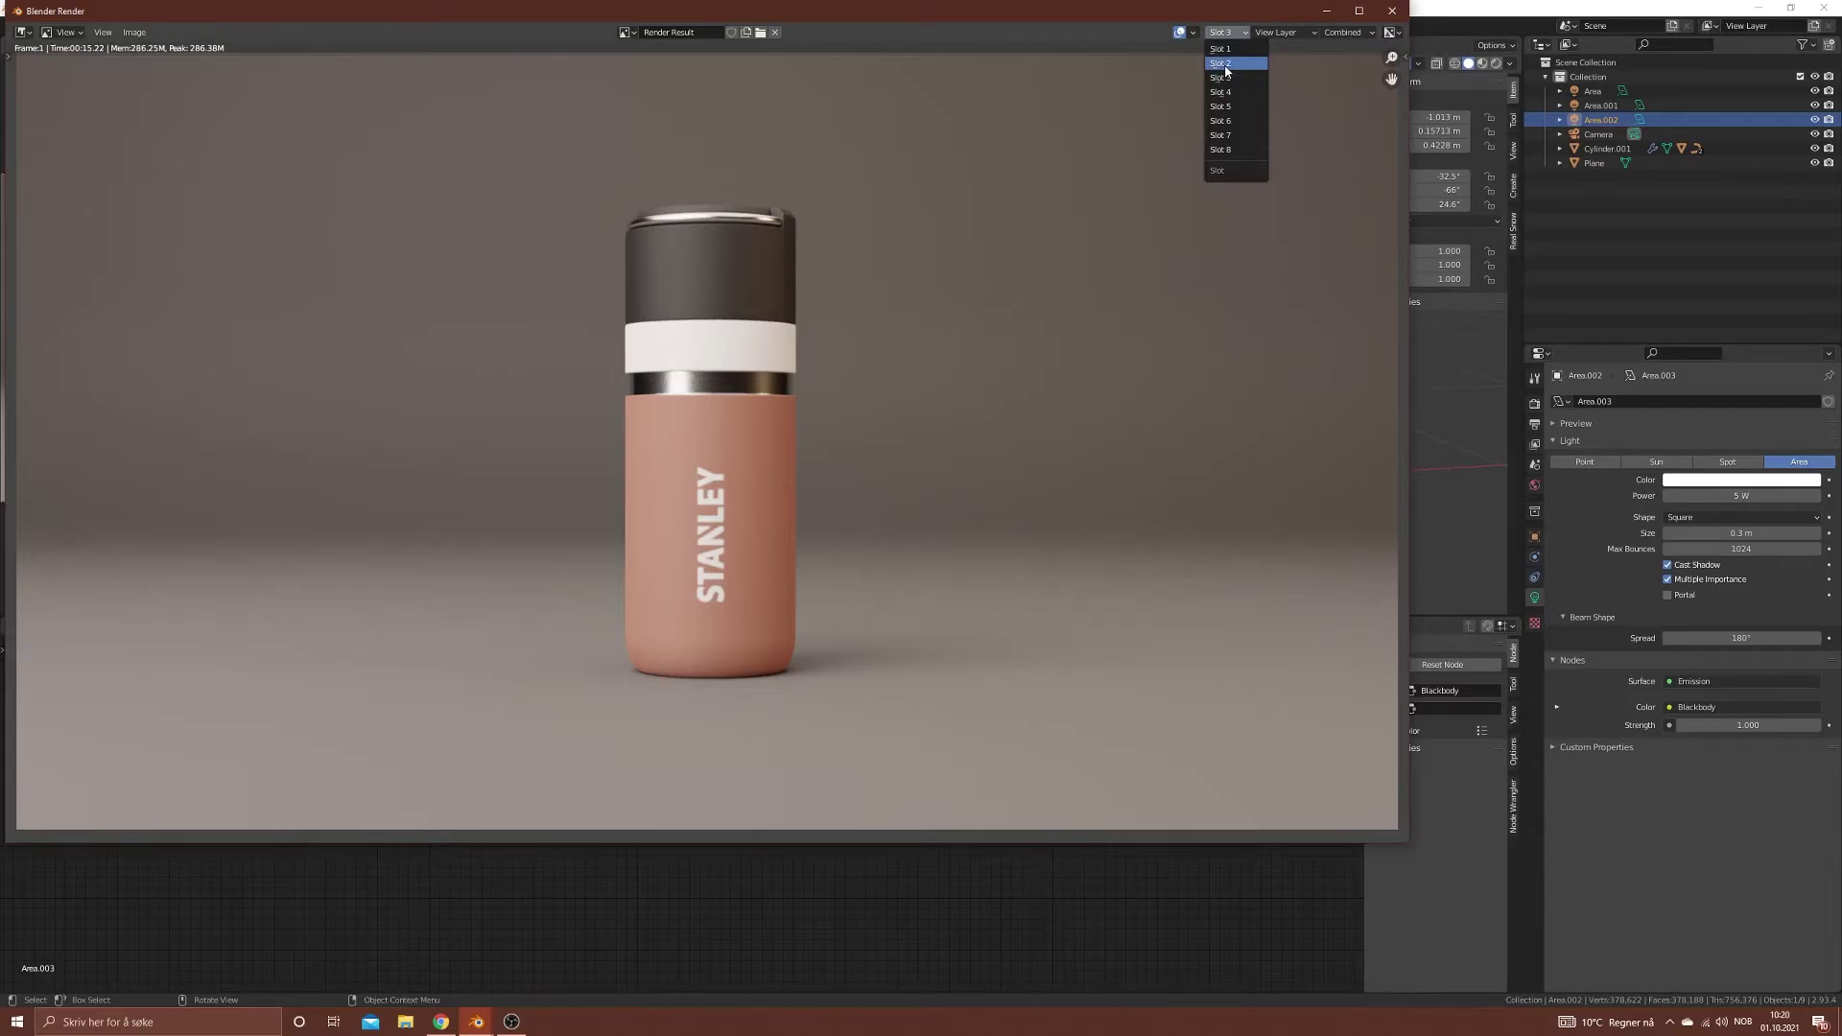
left_click(1225, 63)
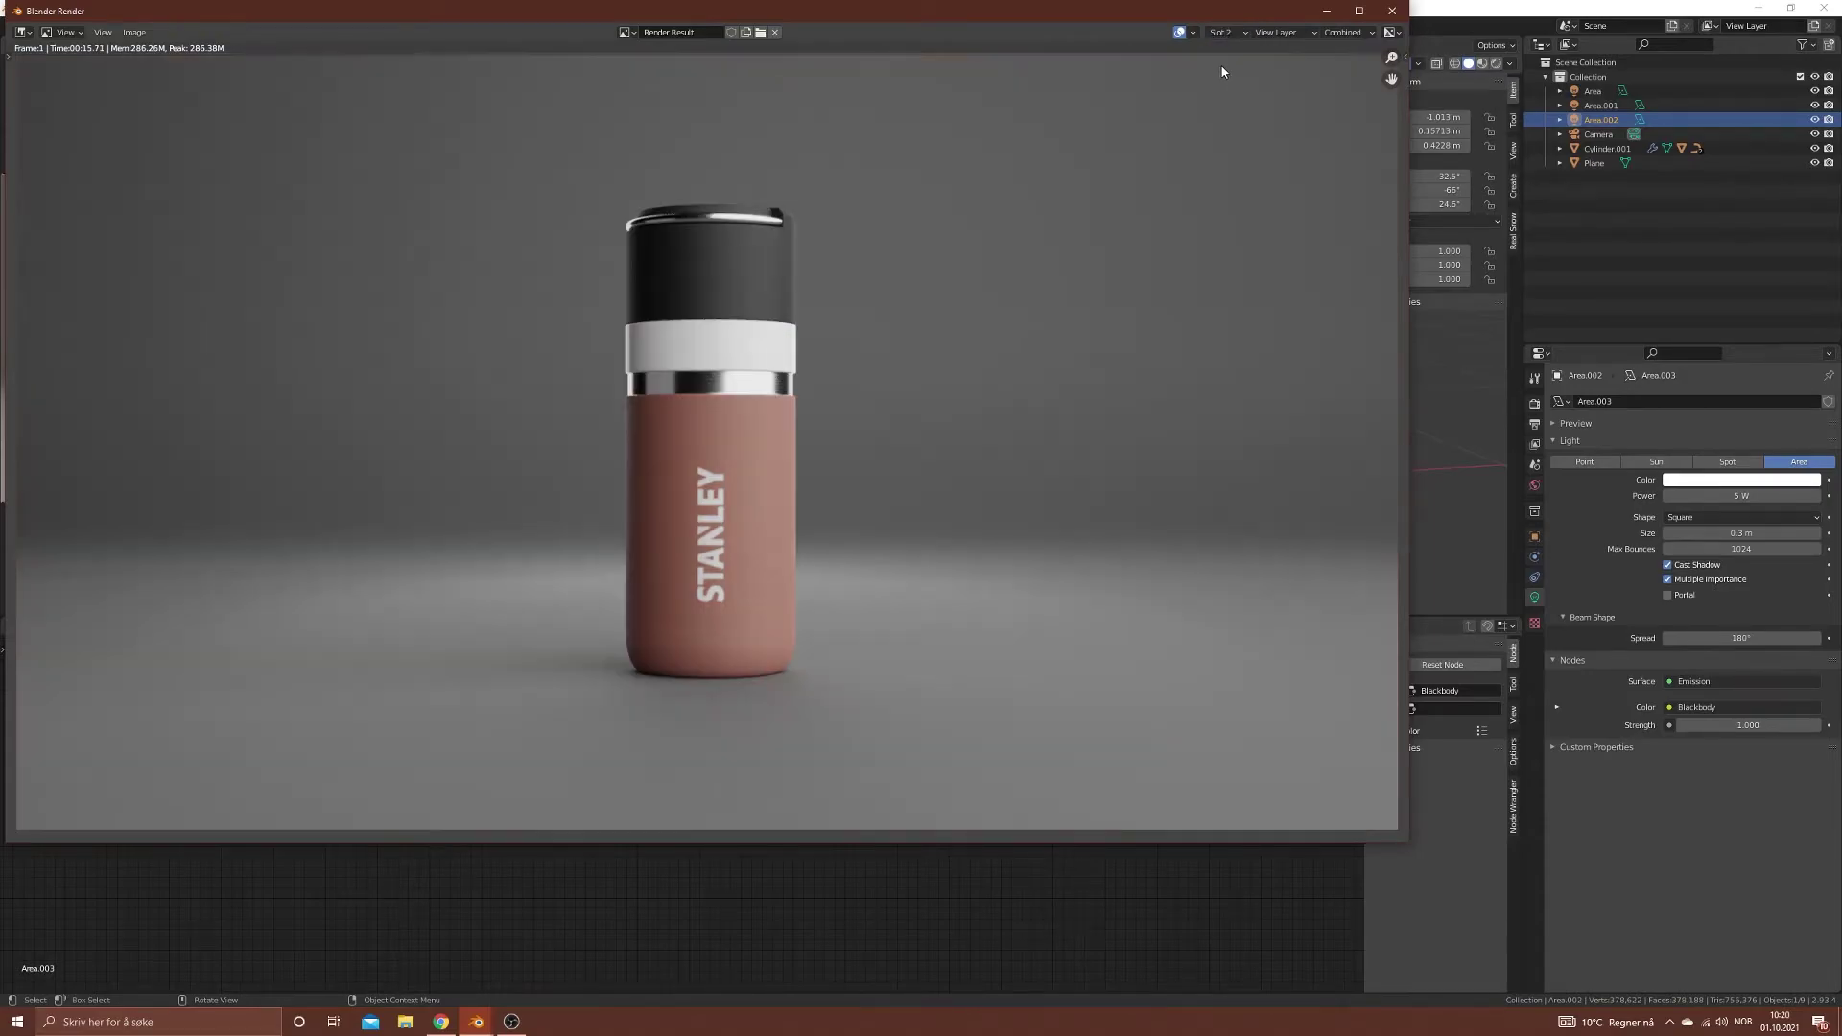
left_click(1223, 34)
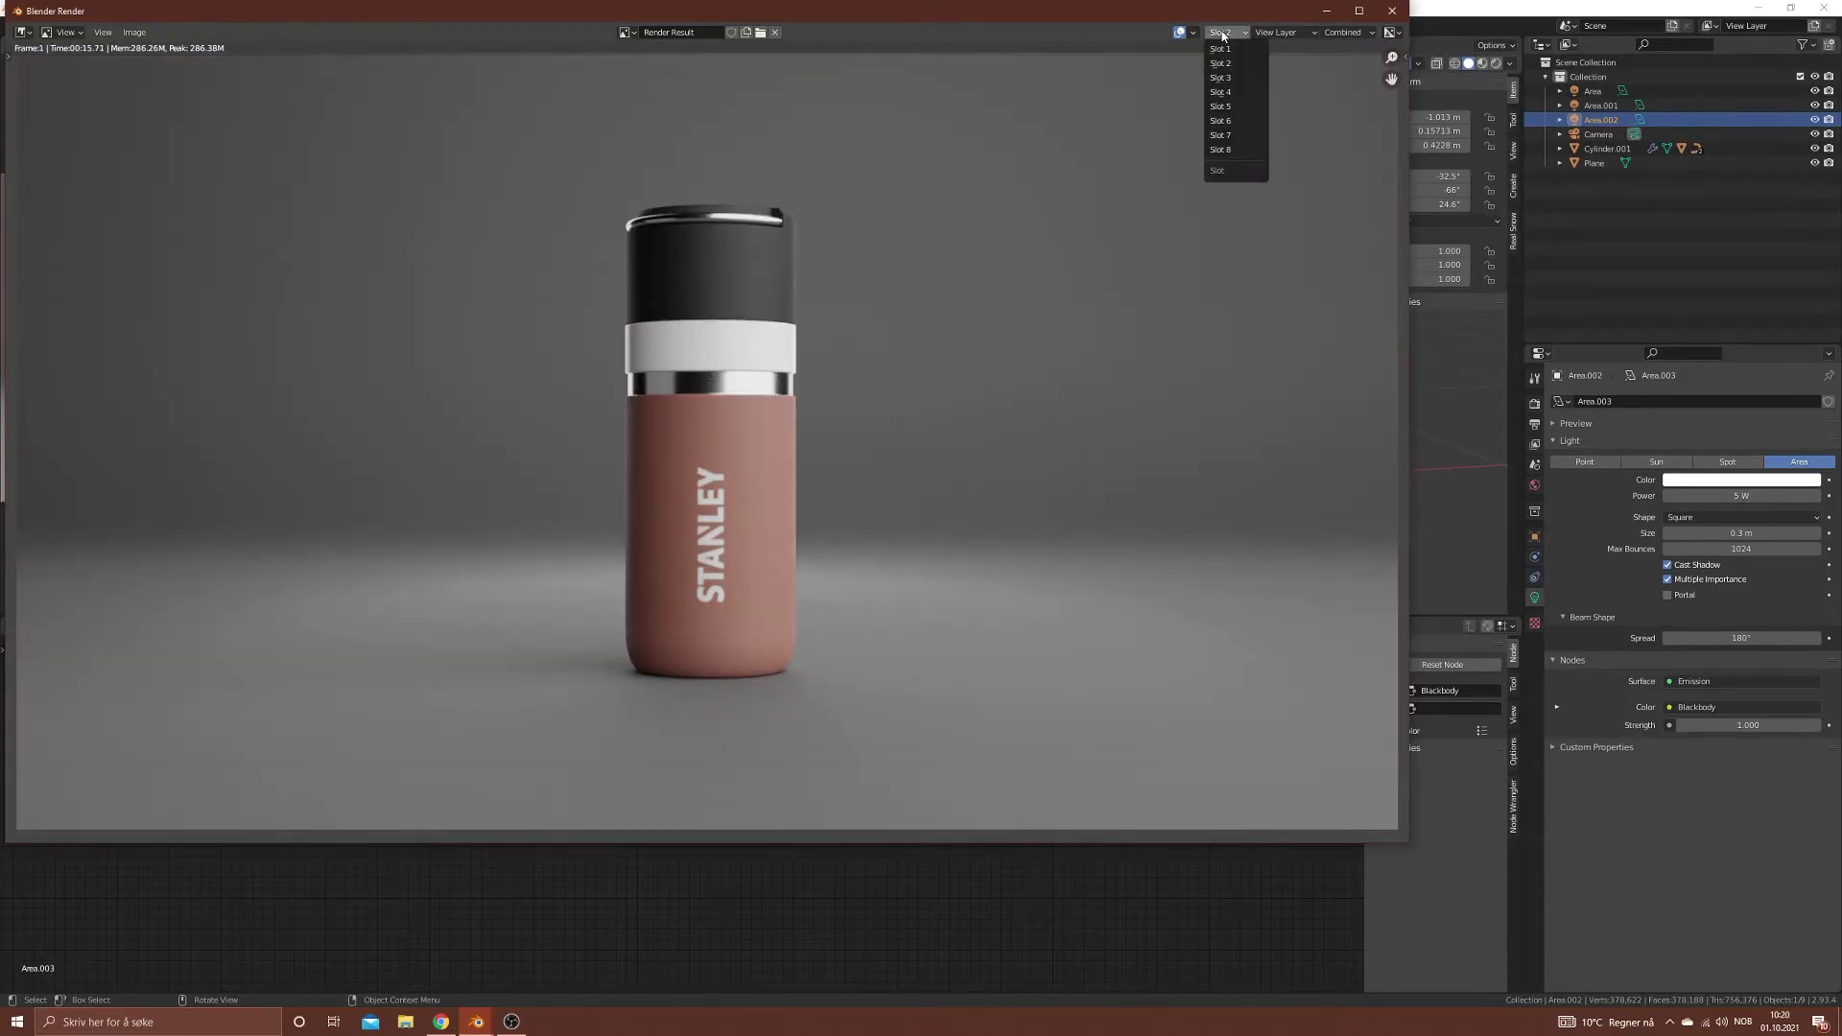
left_click(1230, 50)
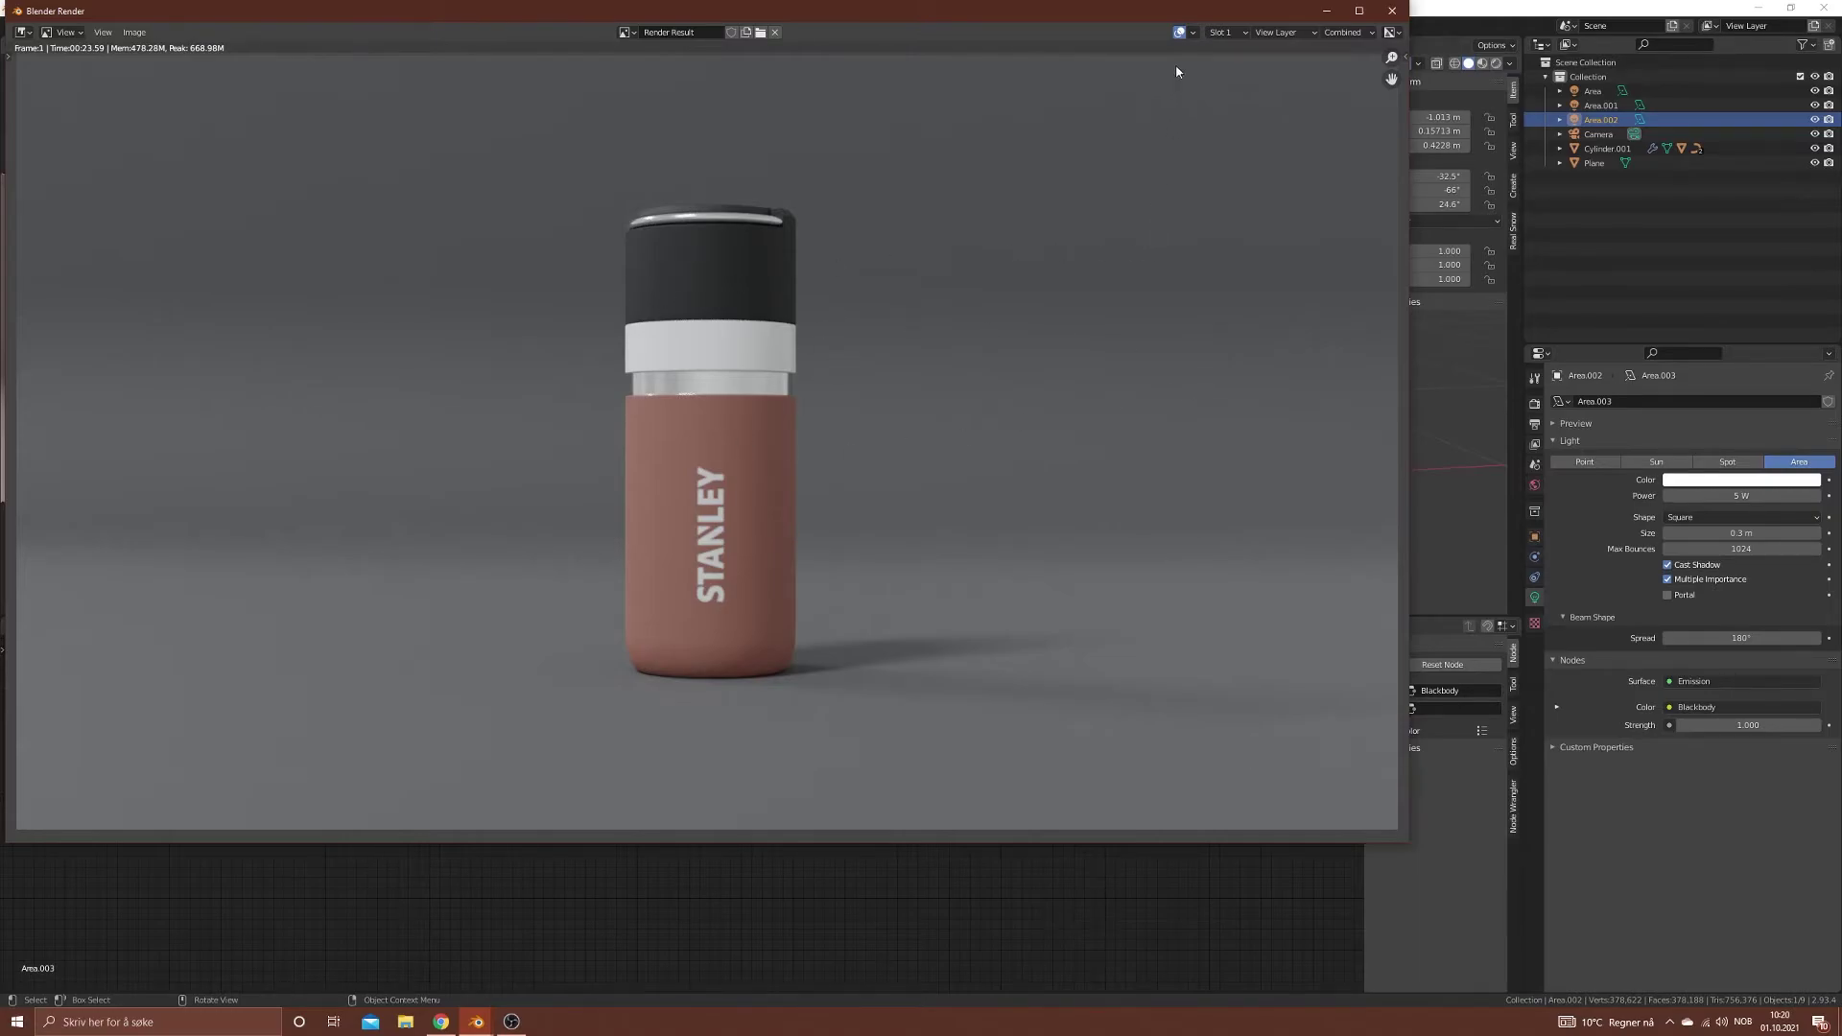
left_click(1226, 31)
left_click(1220, 62)
left_click(1226, 32)
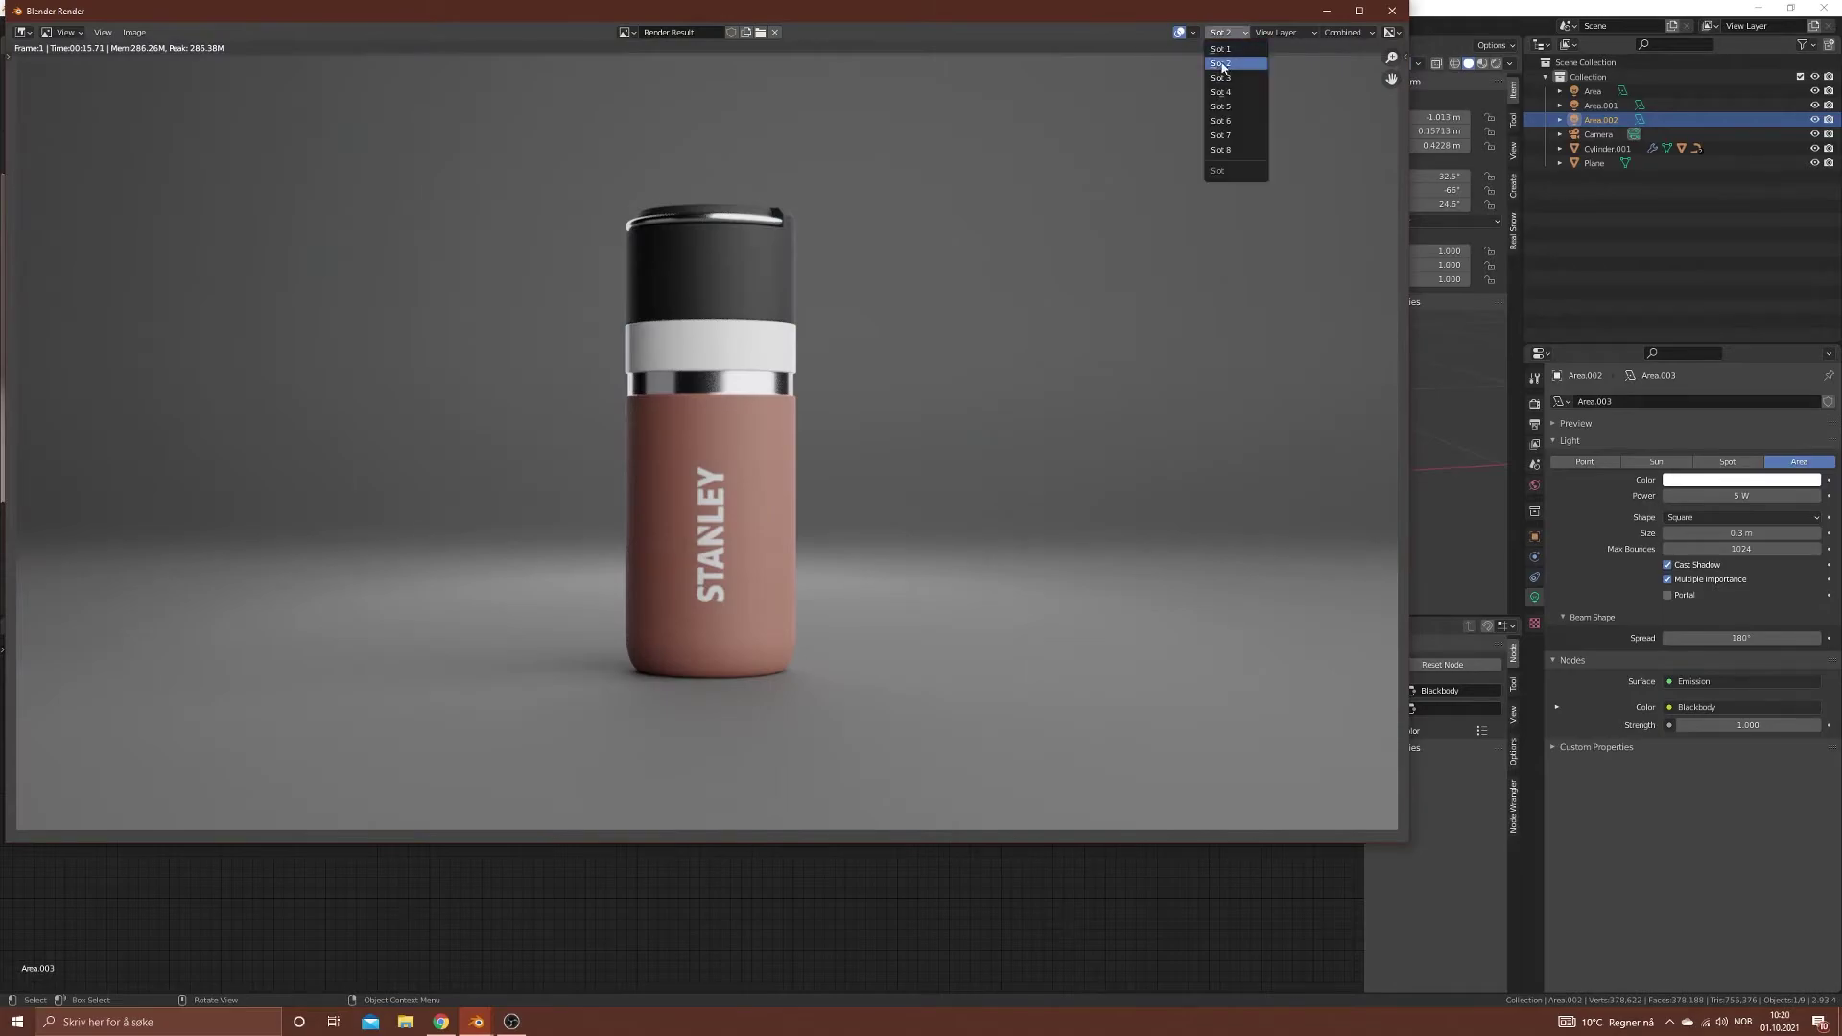
left_click(1224, 78)
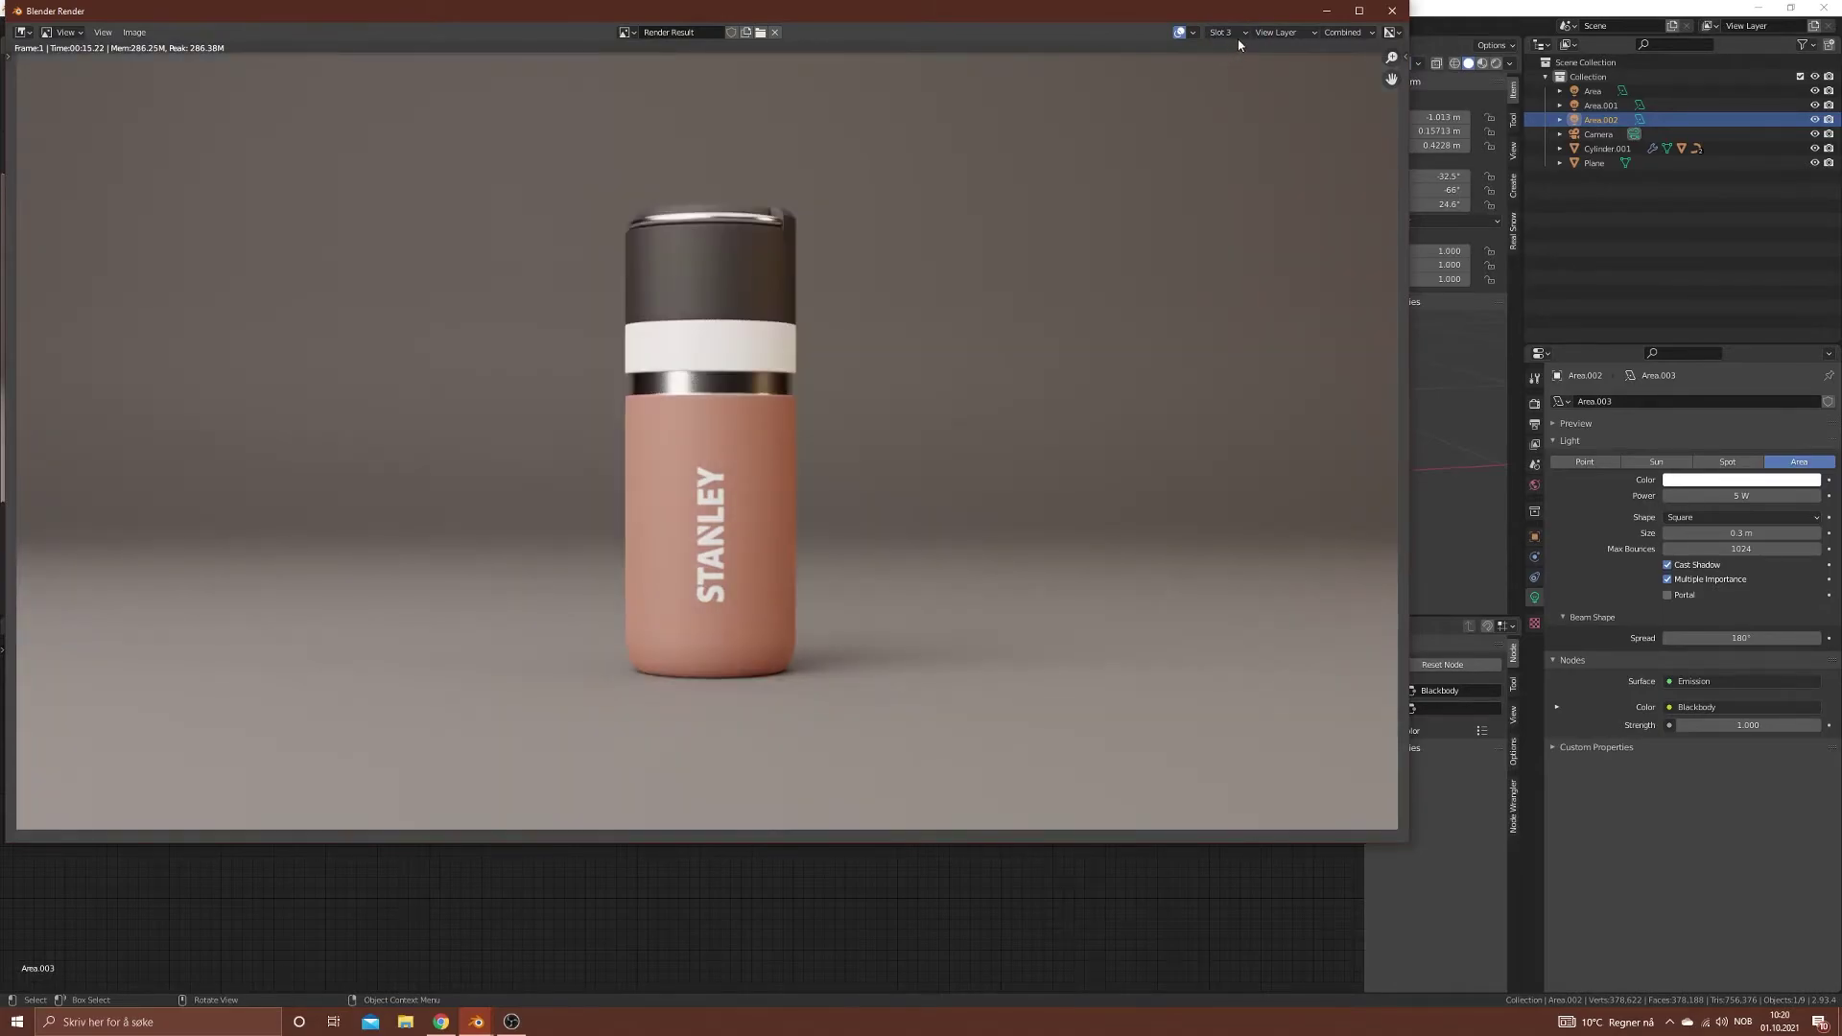
left_click(1226, 32)
left_click(1220, 47)
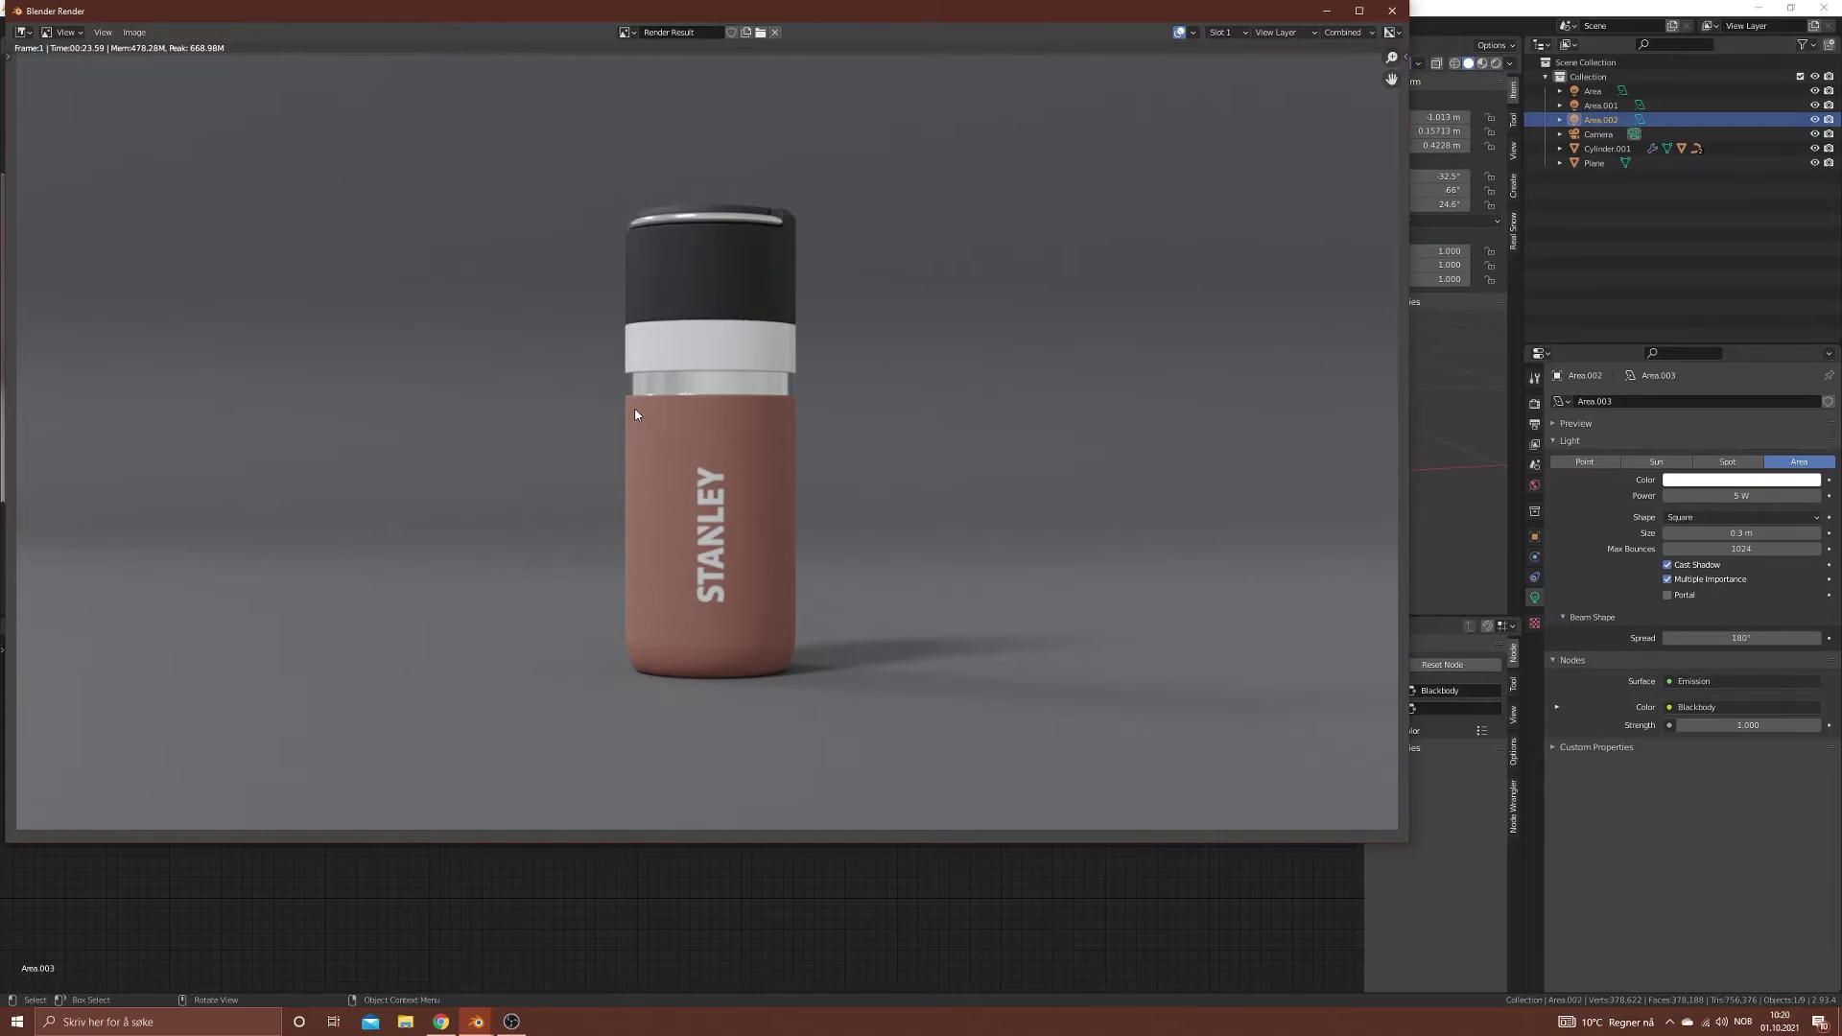
Step: Compare render Slots 1, 2 and 3, weighing the warm Slot 3 against the grey Slot 2
left_click(1224, 32)
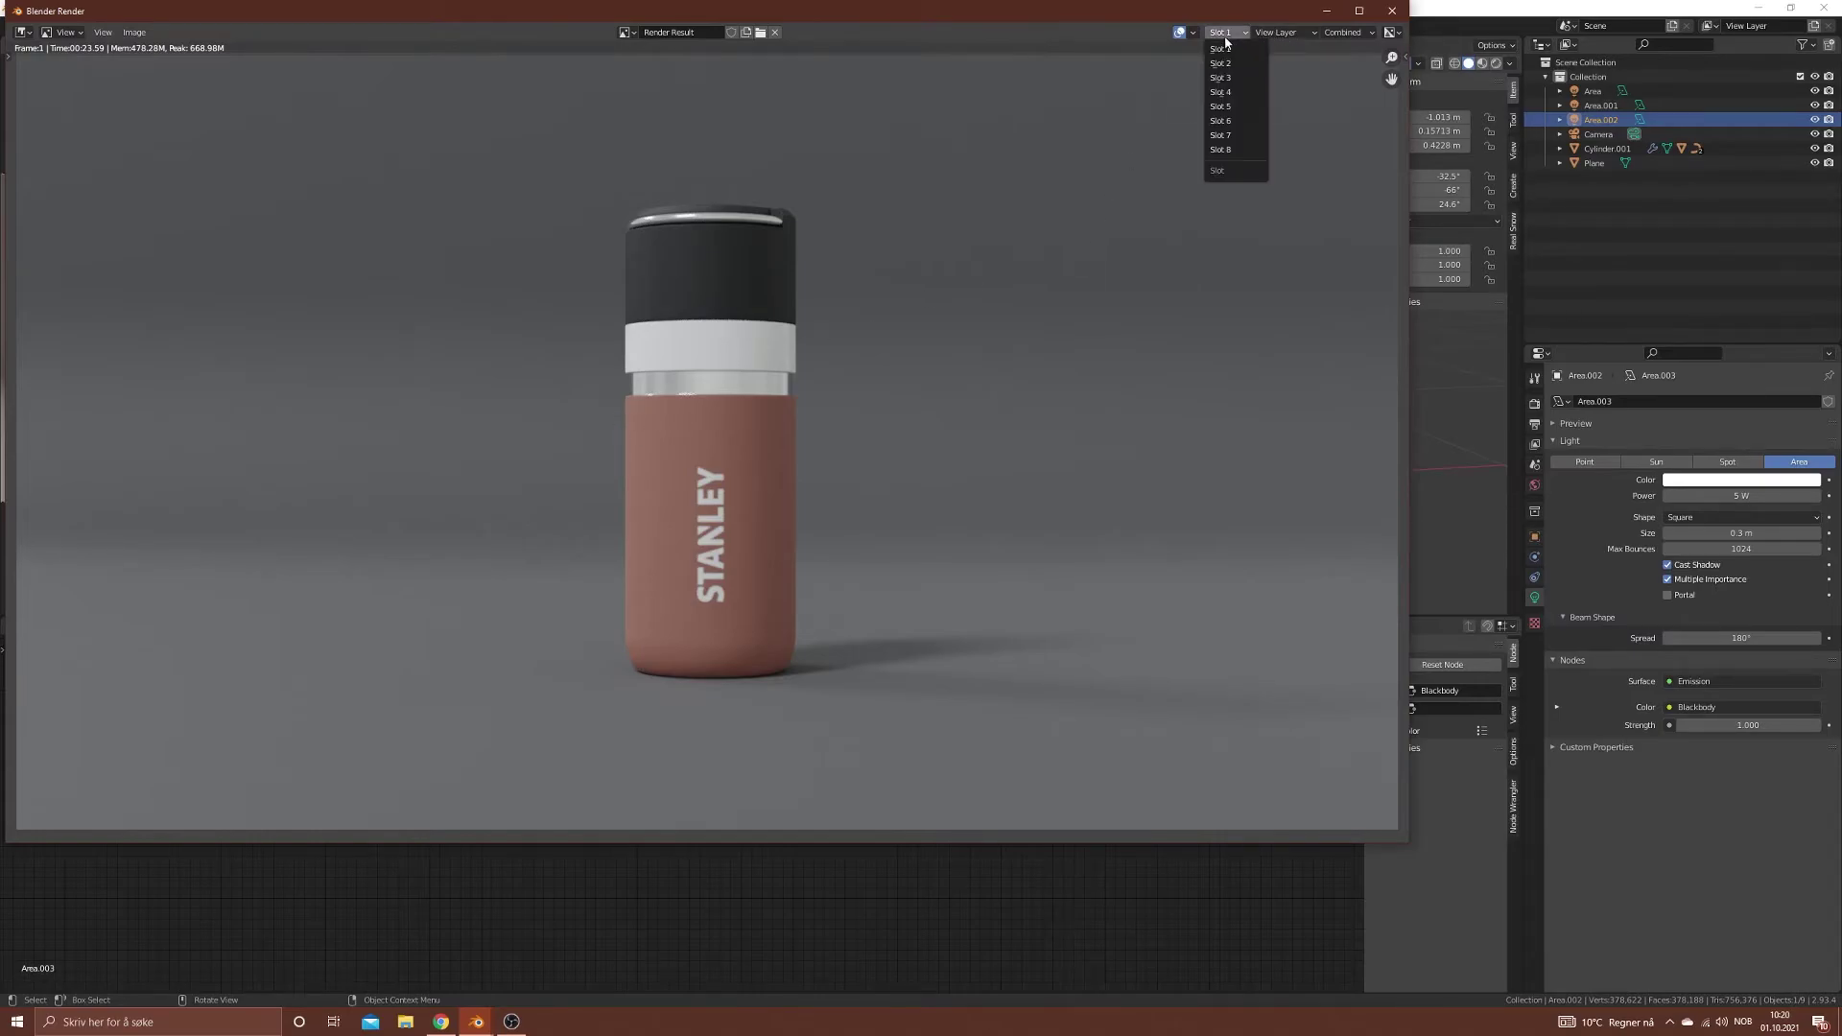
left_click(1239, 53)
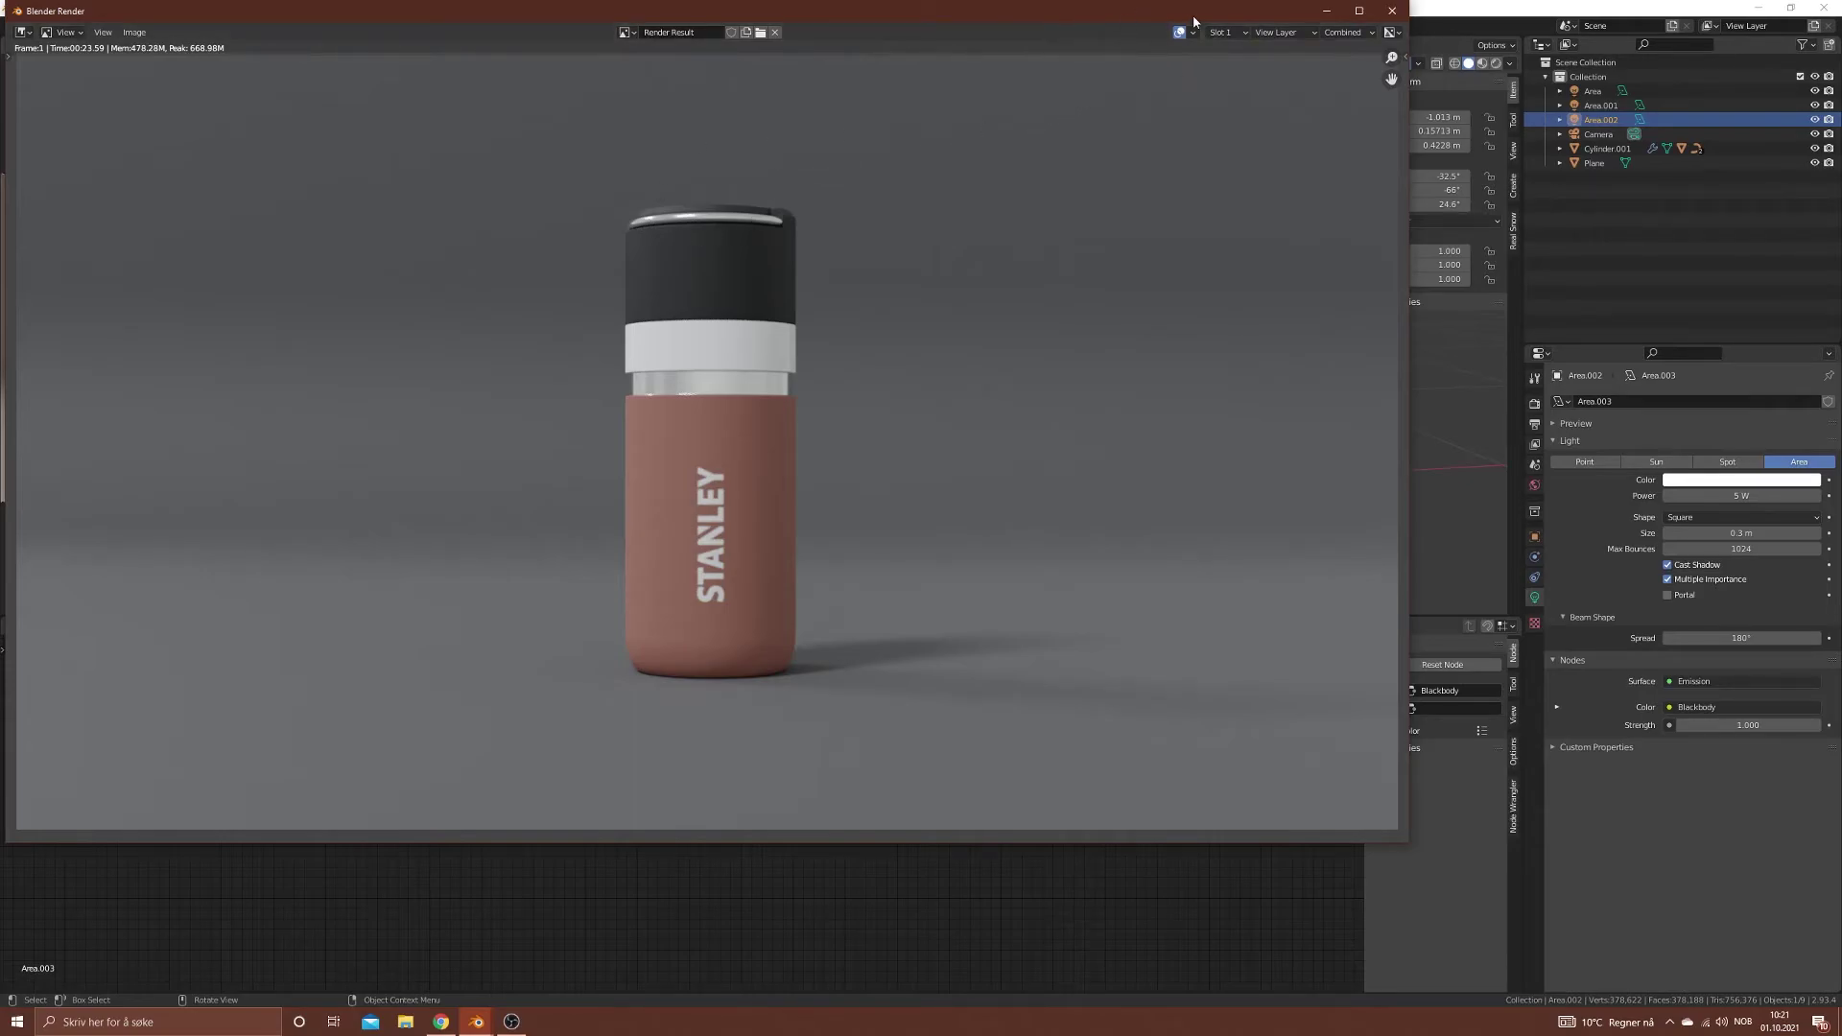
left_click(1226, 35)
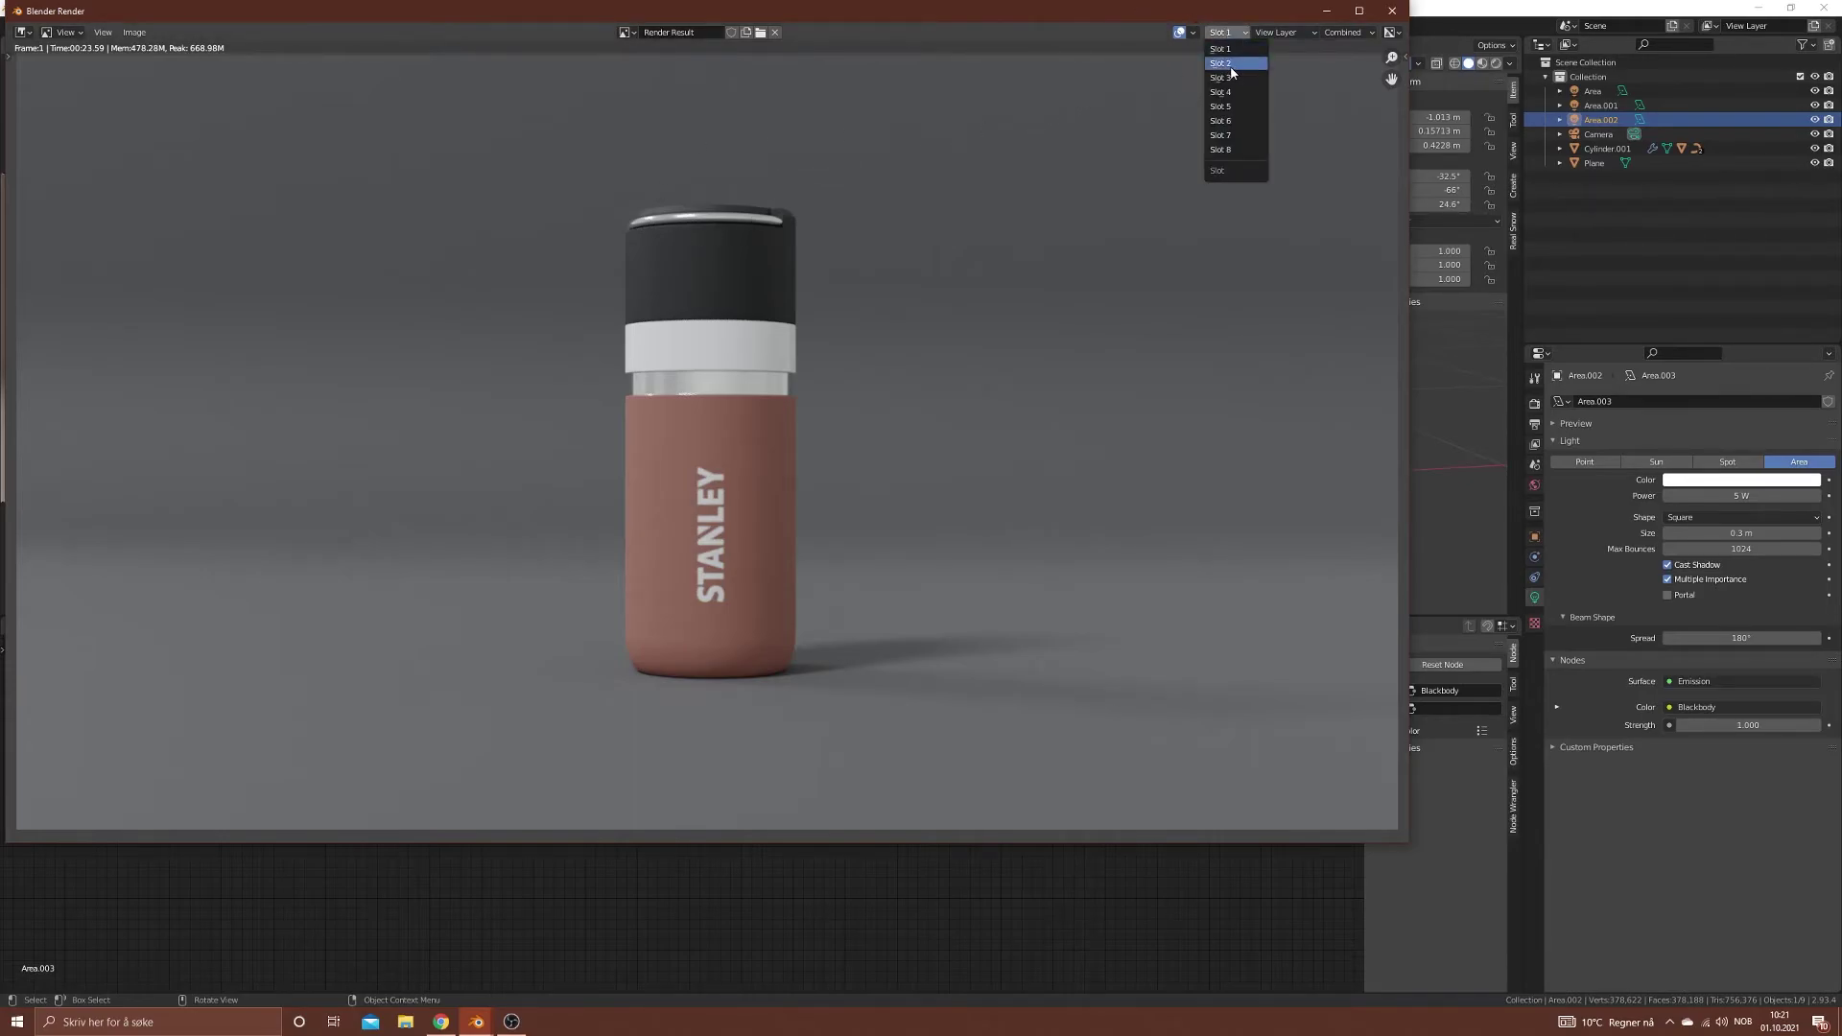
left_click(1231, 64)
left_click(1232, 32)
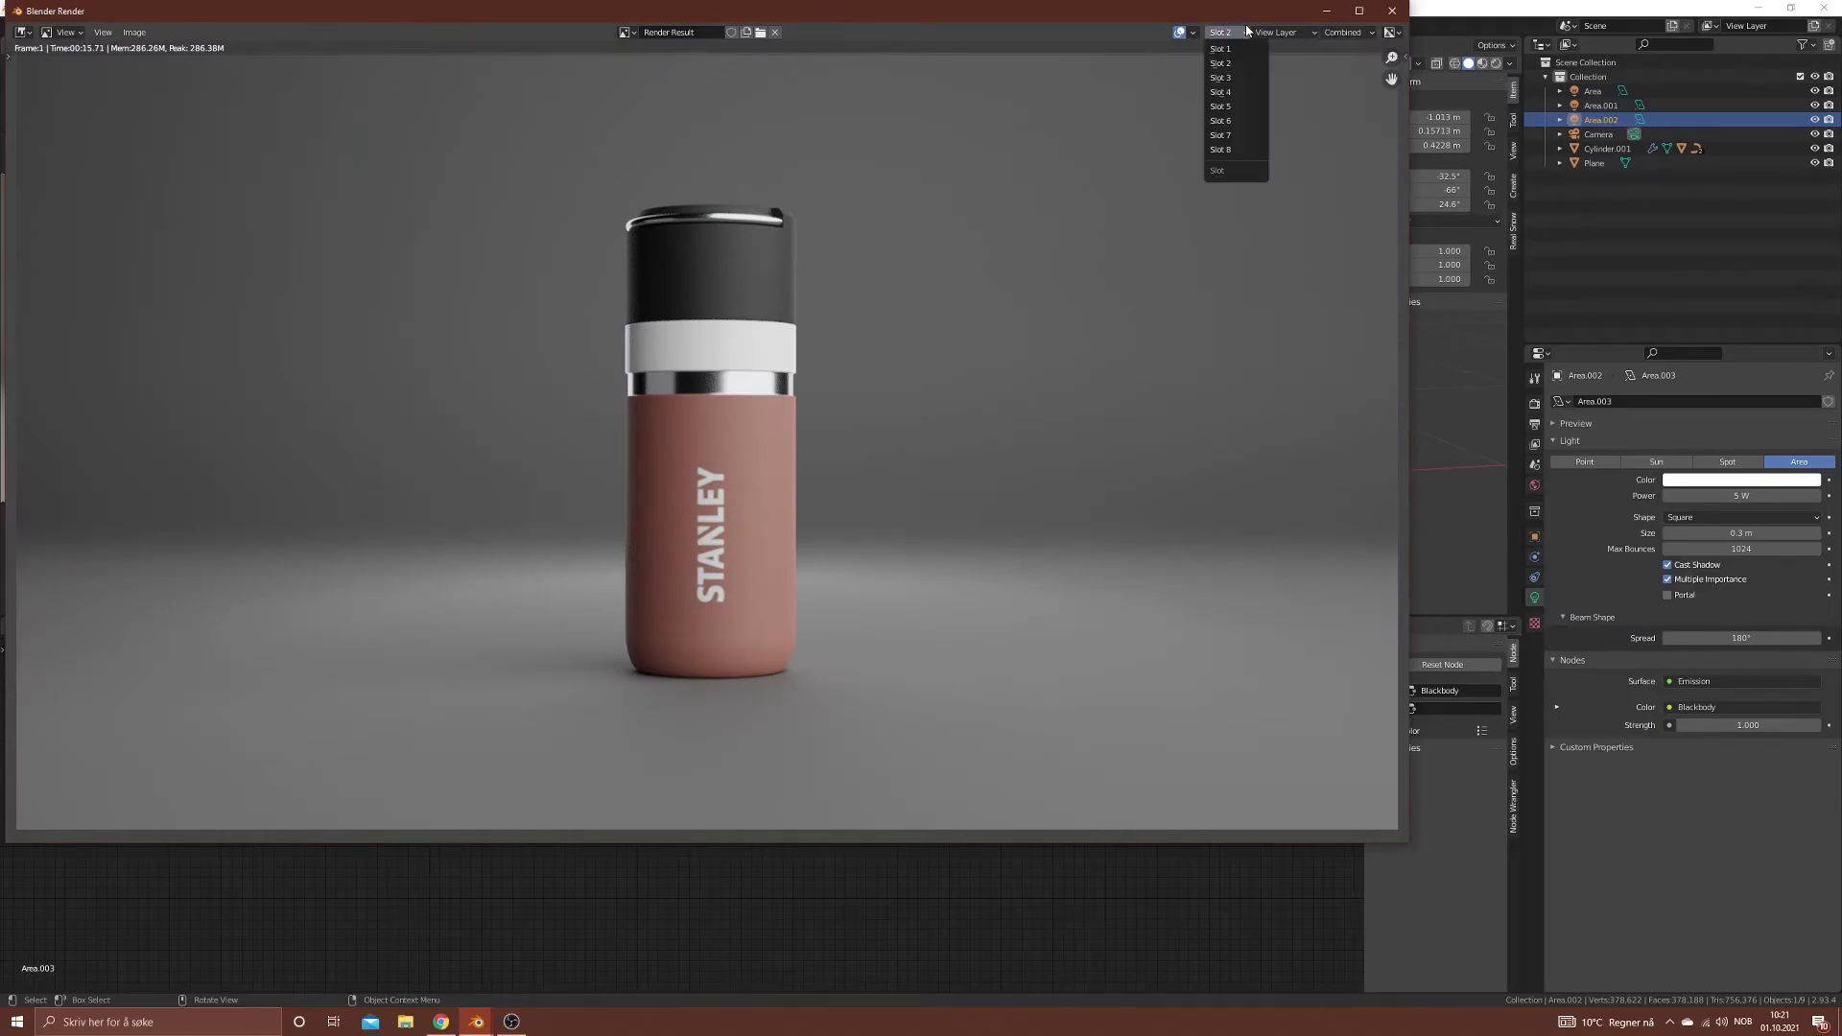
left_click(1247, 76)
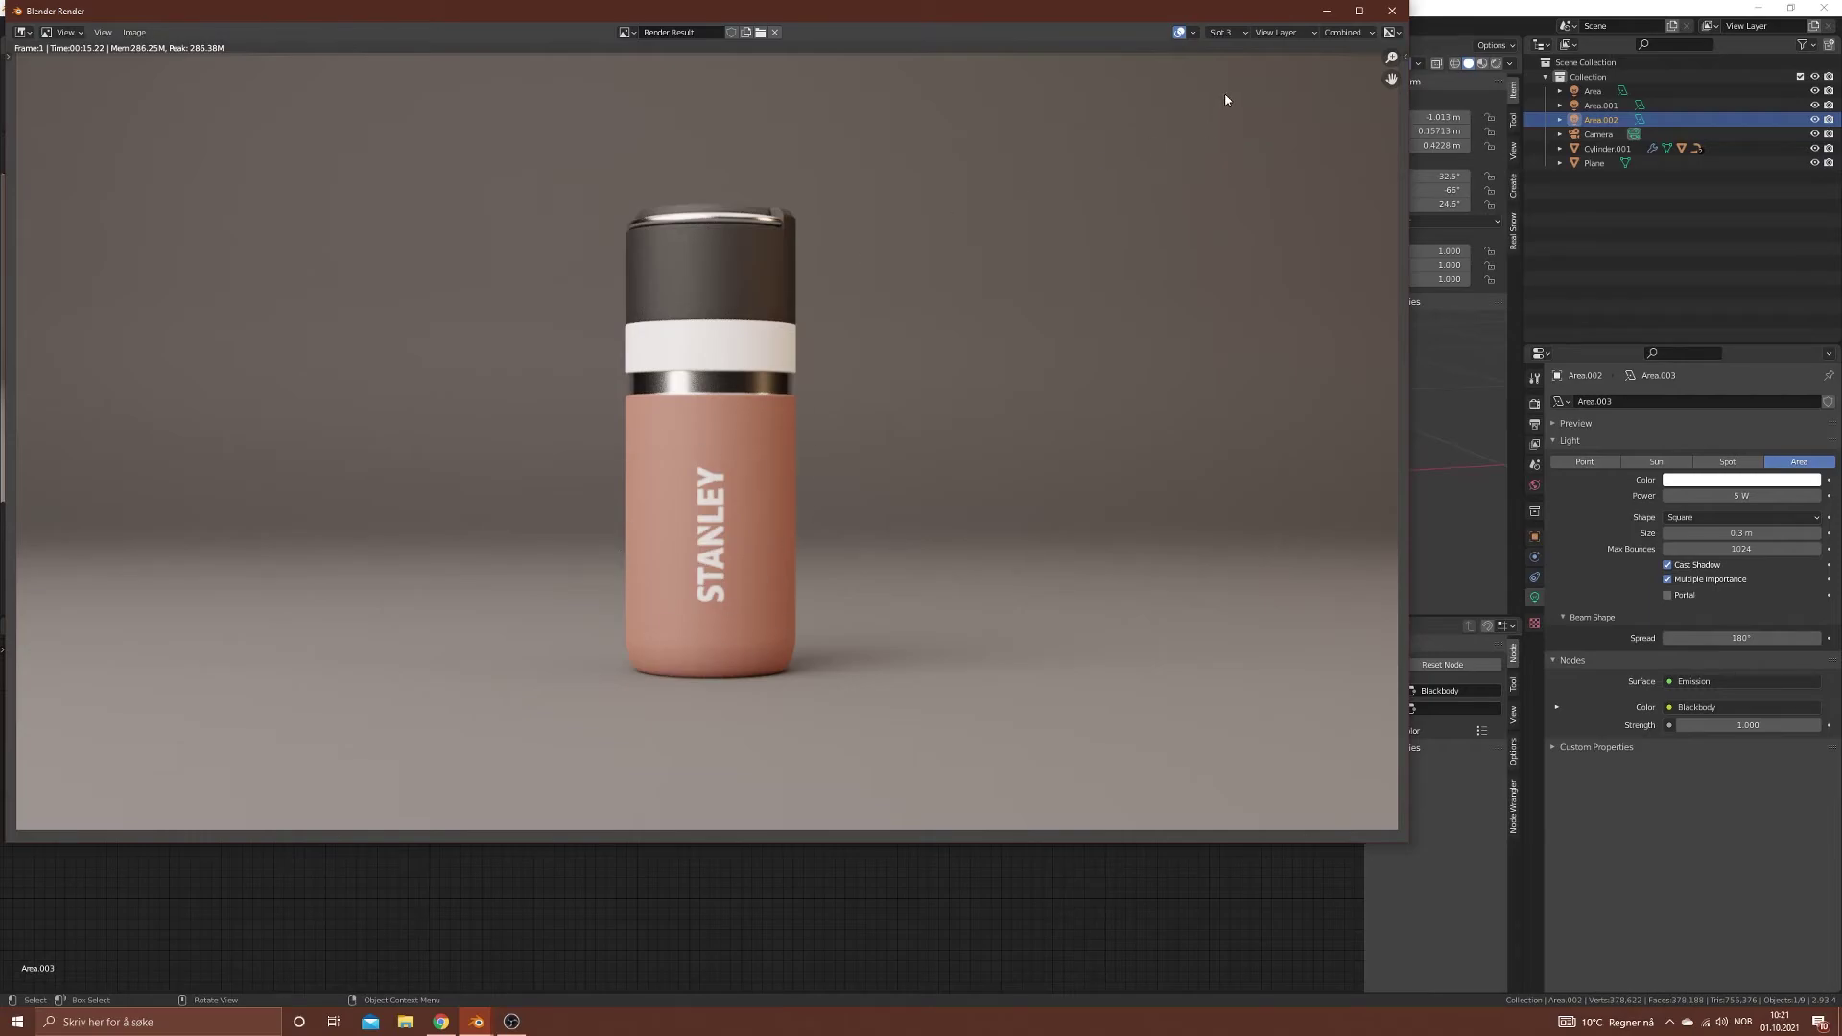
left_click(1228, 33)
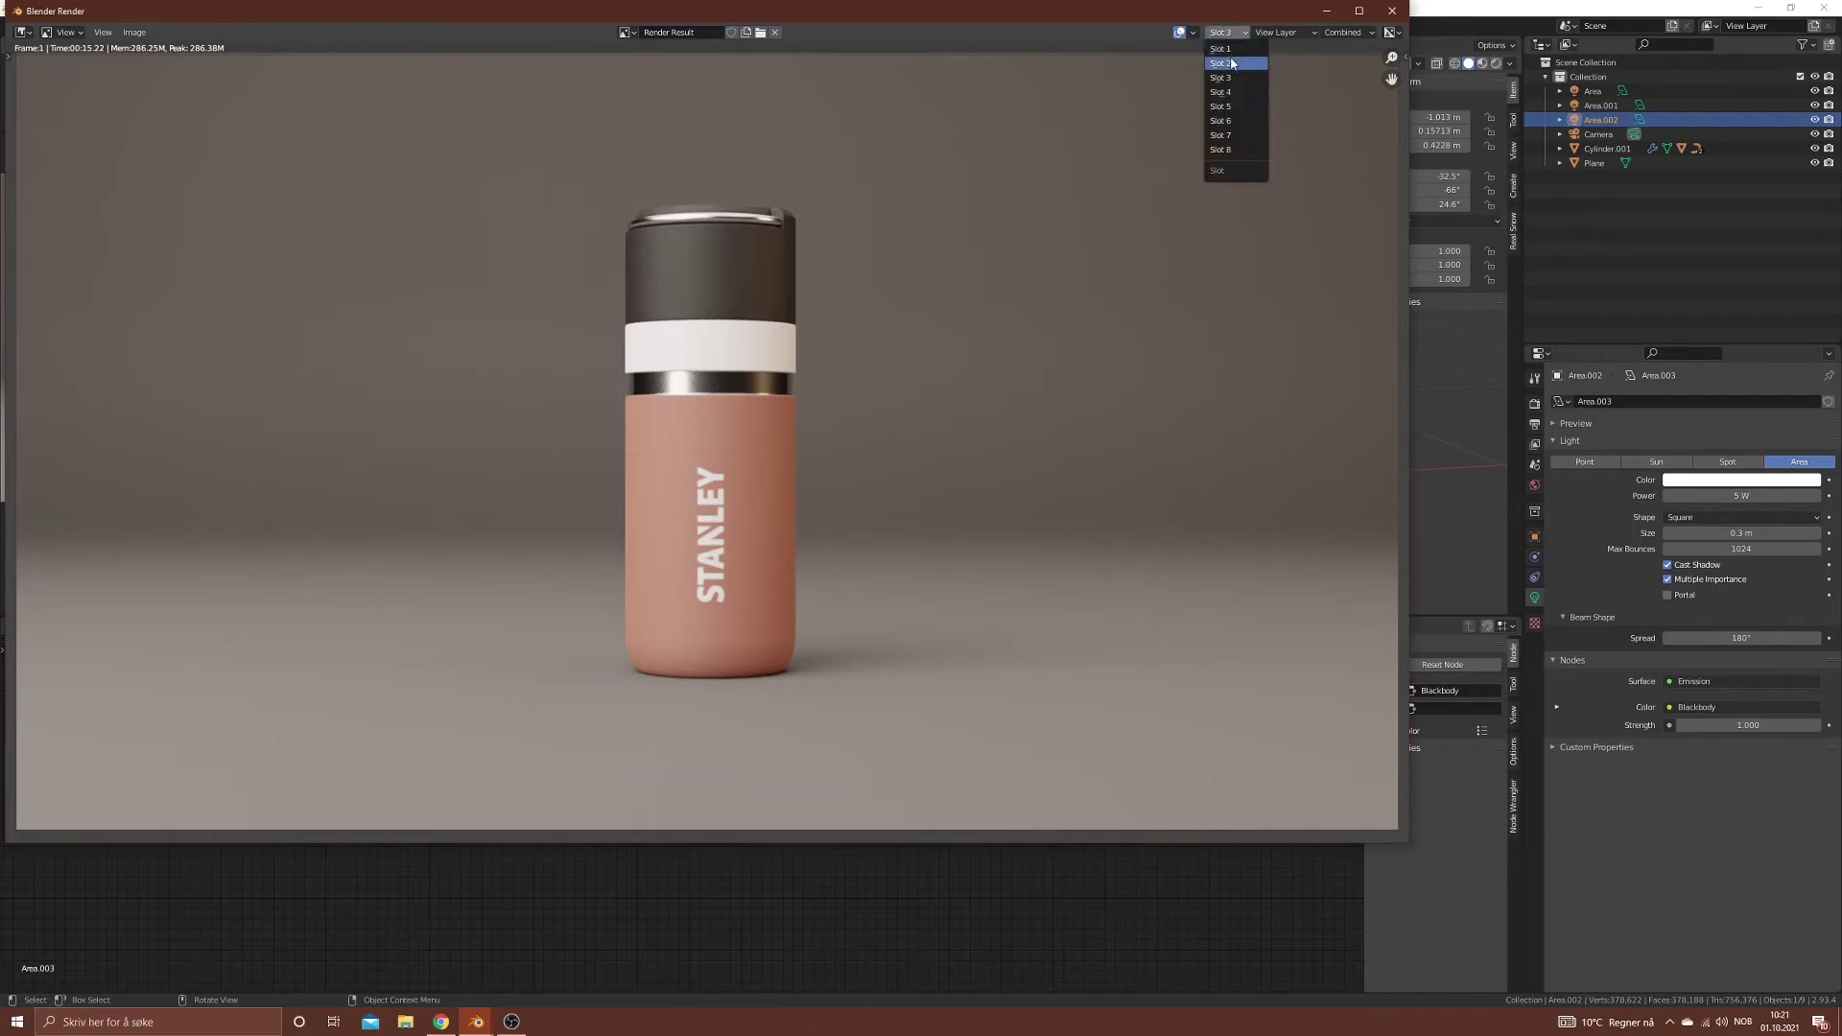
left_click(1217, 33)
left_click(1233, 64)
left_click(1226, 32)
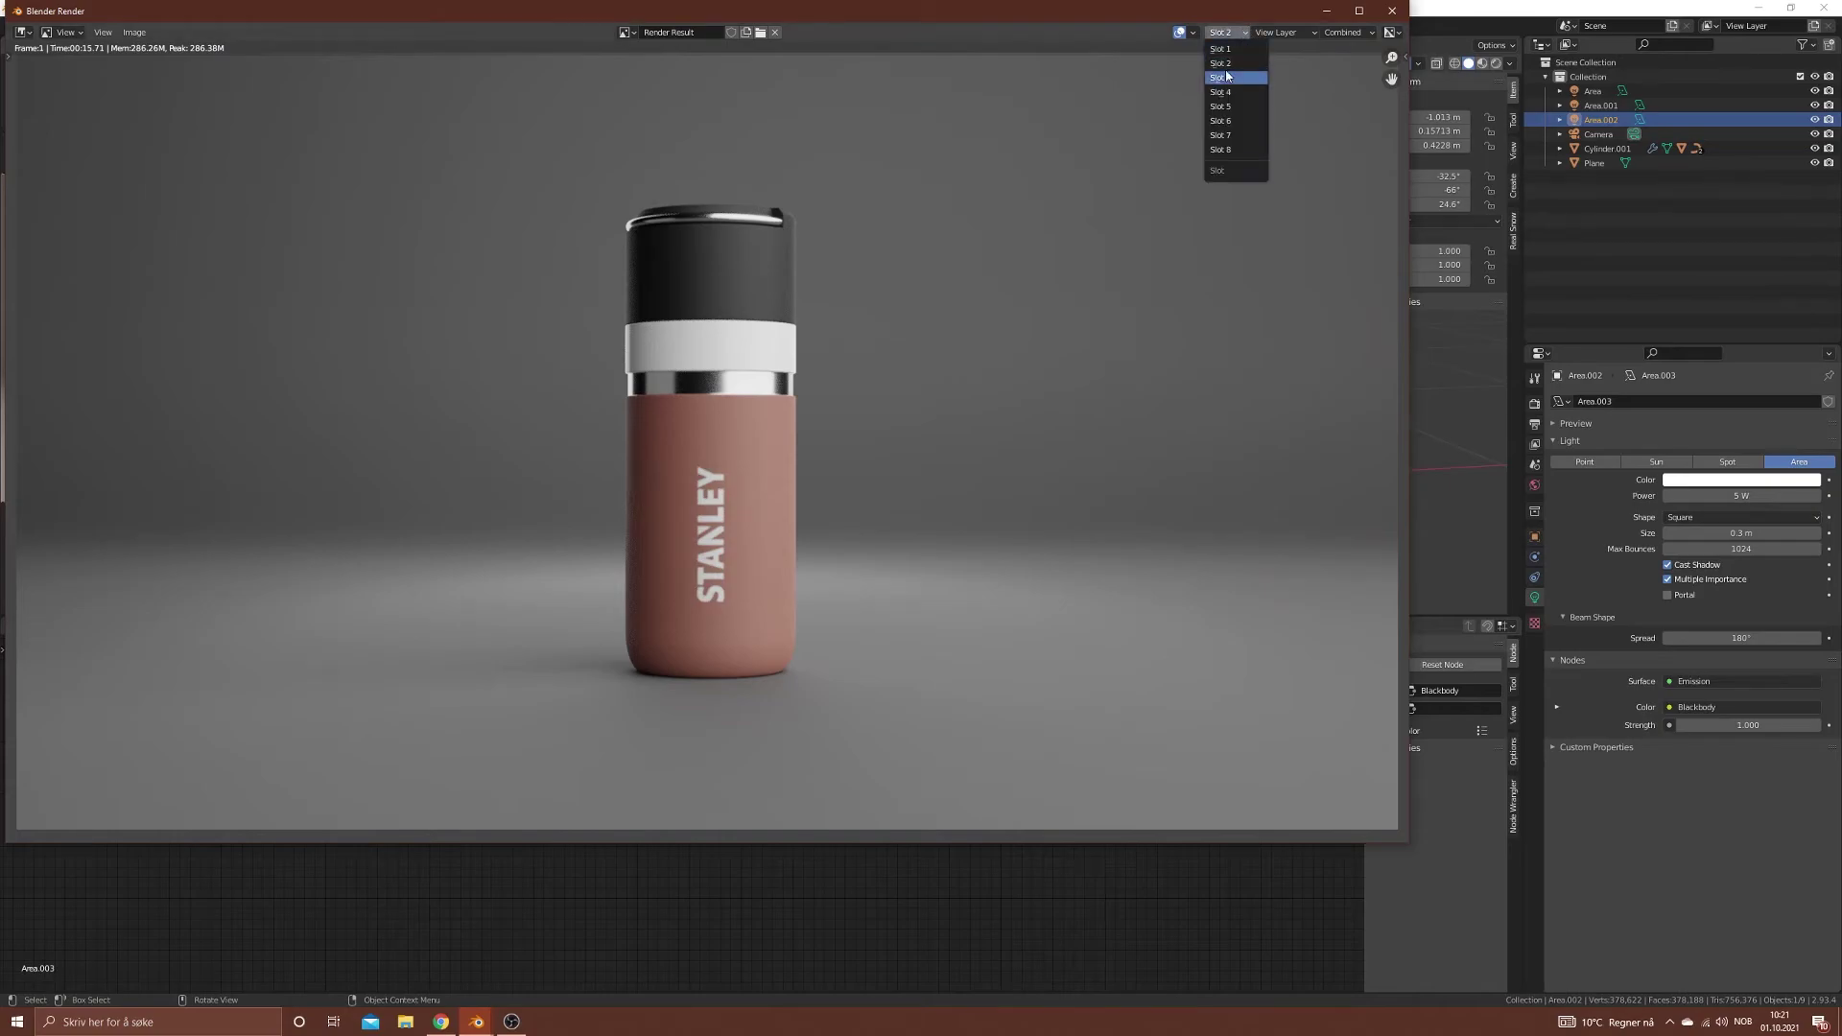
left_click(1227, 76)
left_click(1227, 33)
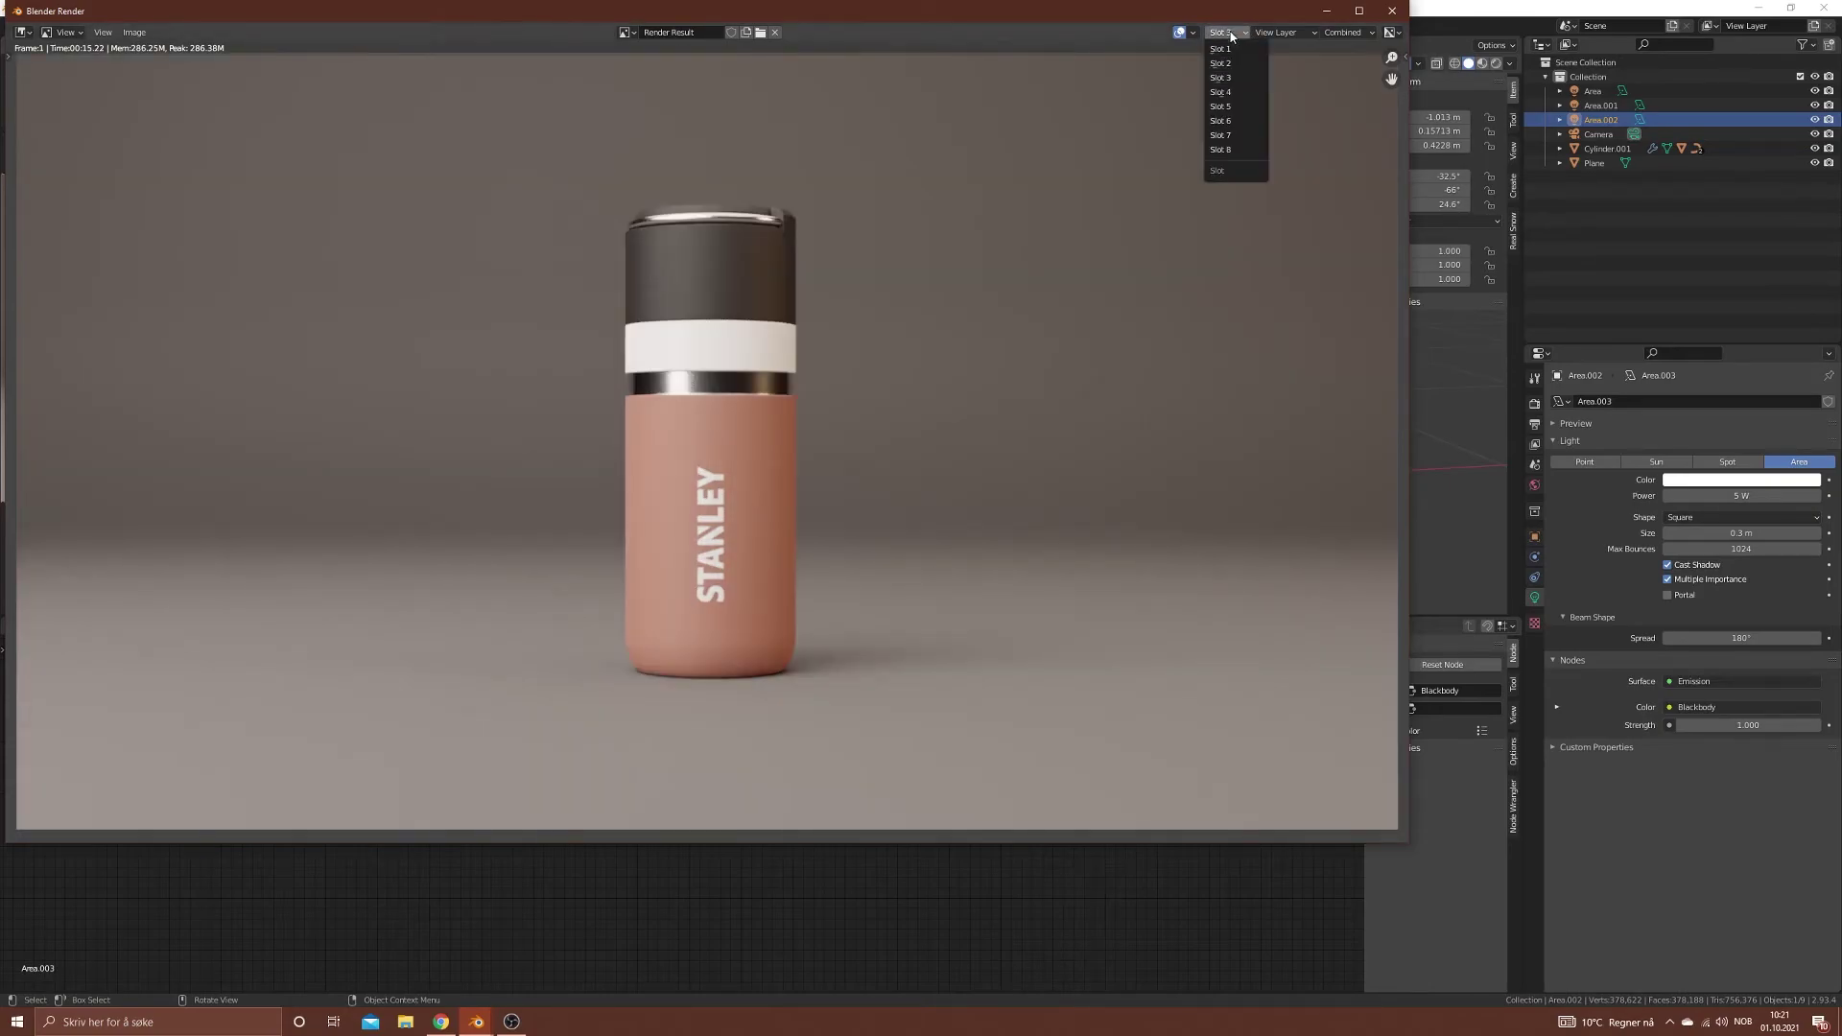
left_click(1234, 63)
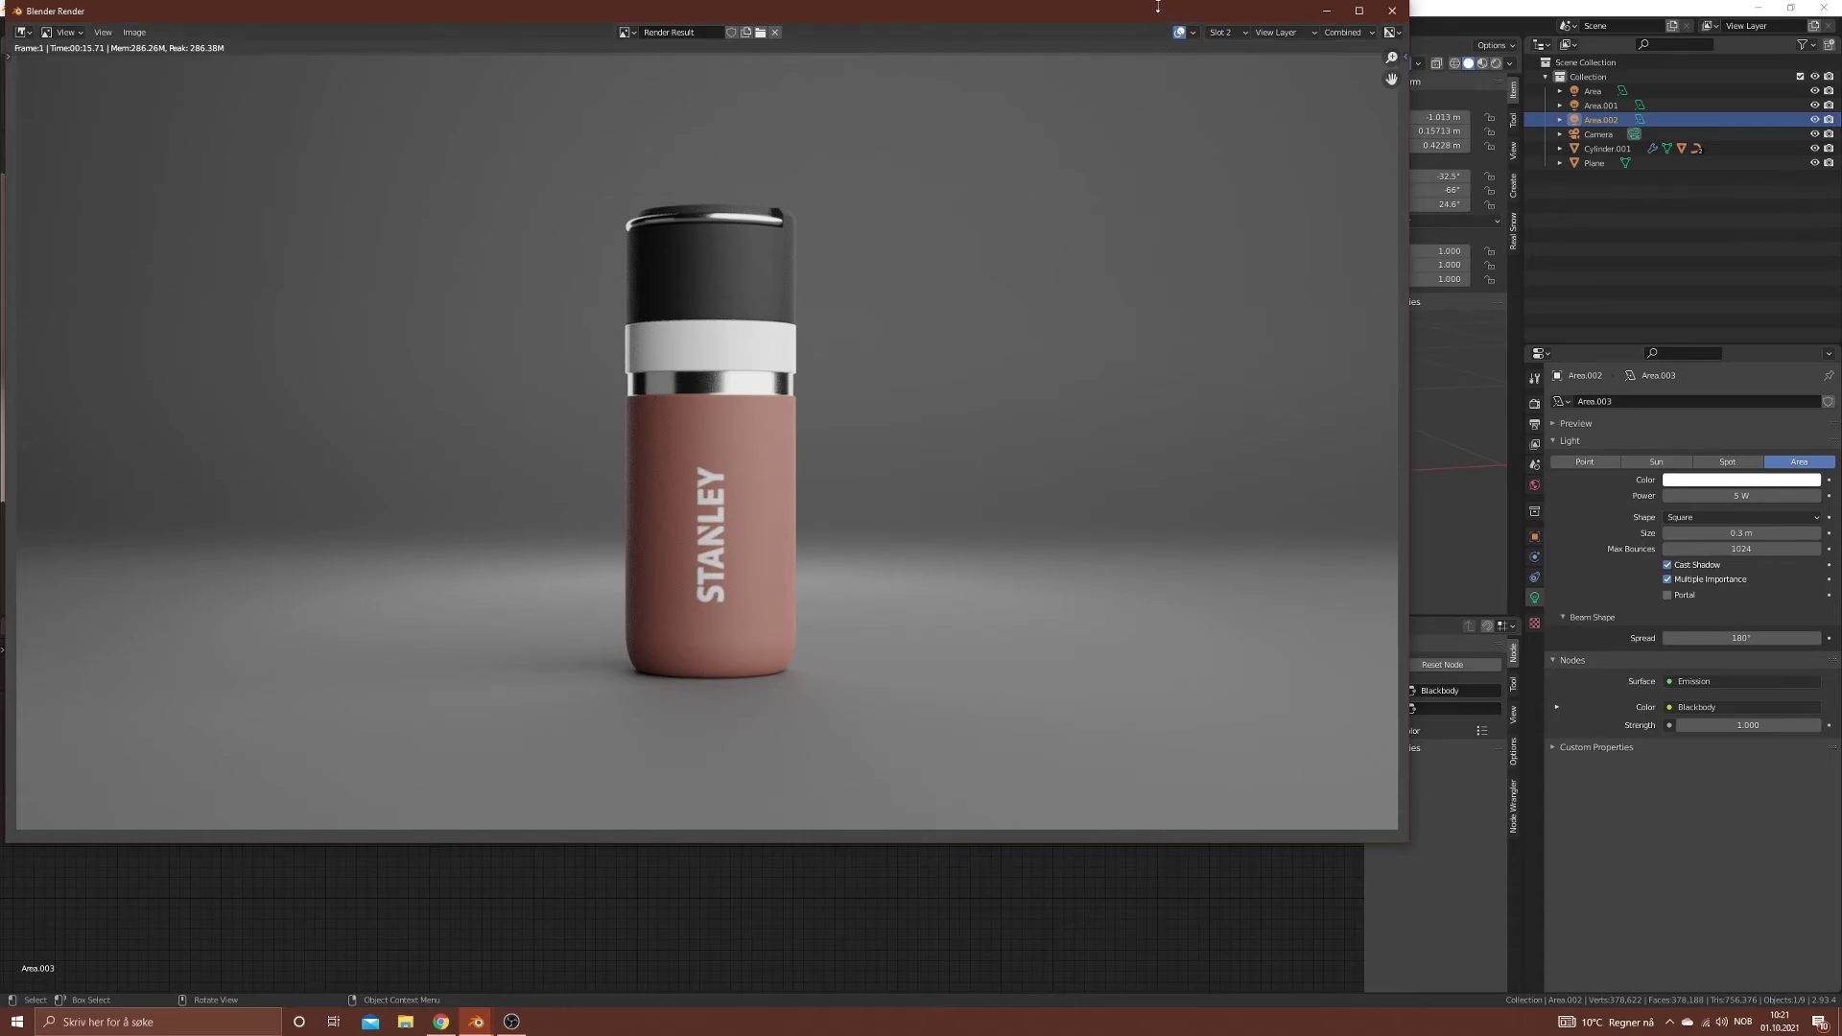
Step: Toggle quickly through Slots 1, 2 and 3 again, finishing on the warm Slot 3 render
left_click(1223, 33)
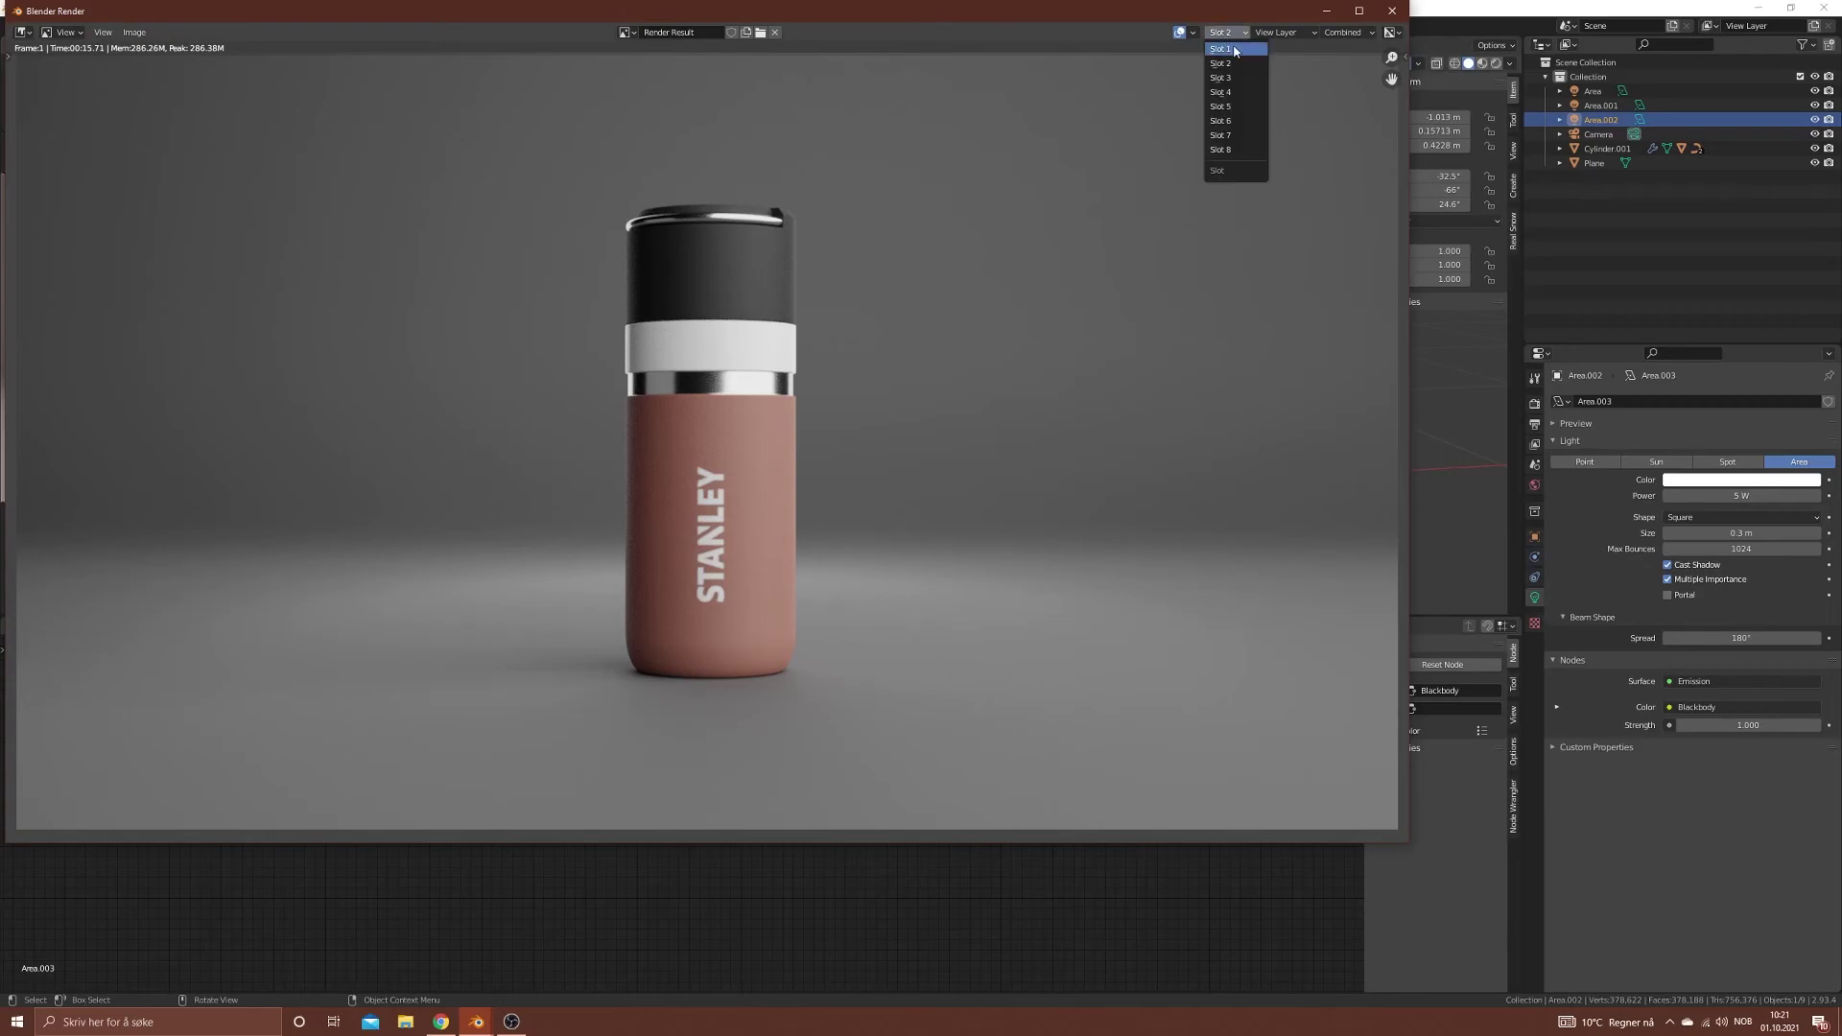
left_click(1237, 54)
left_click(1237, 33)
left_click(1235, 66)
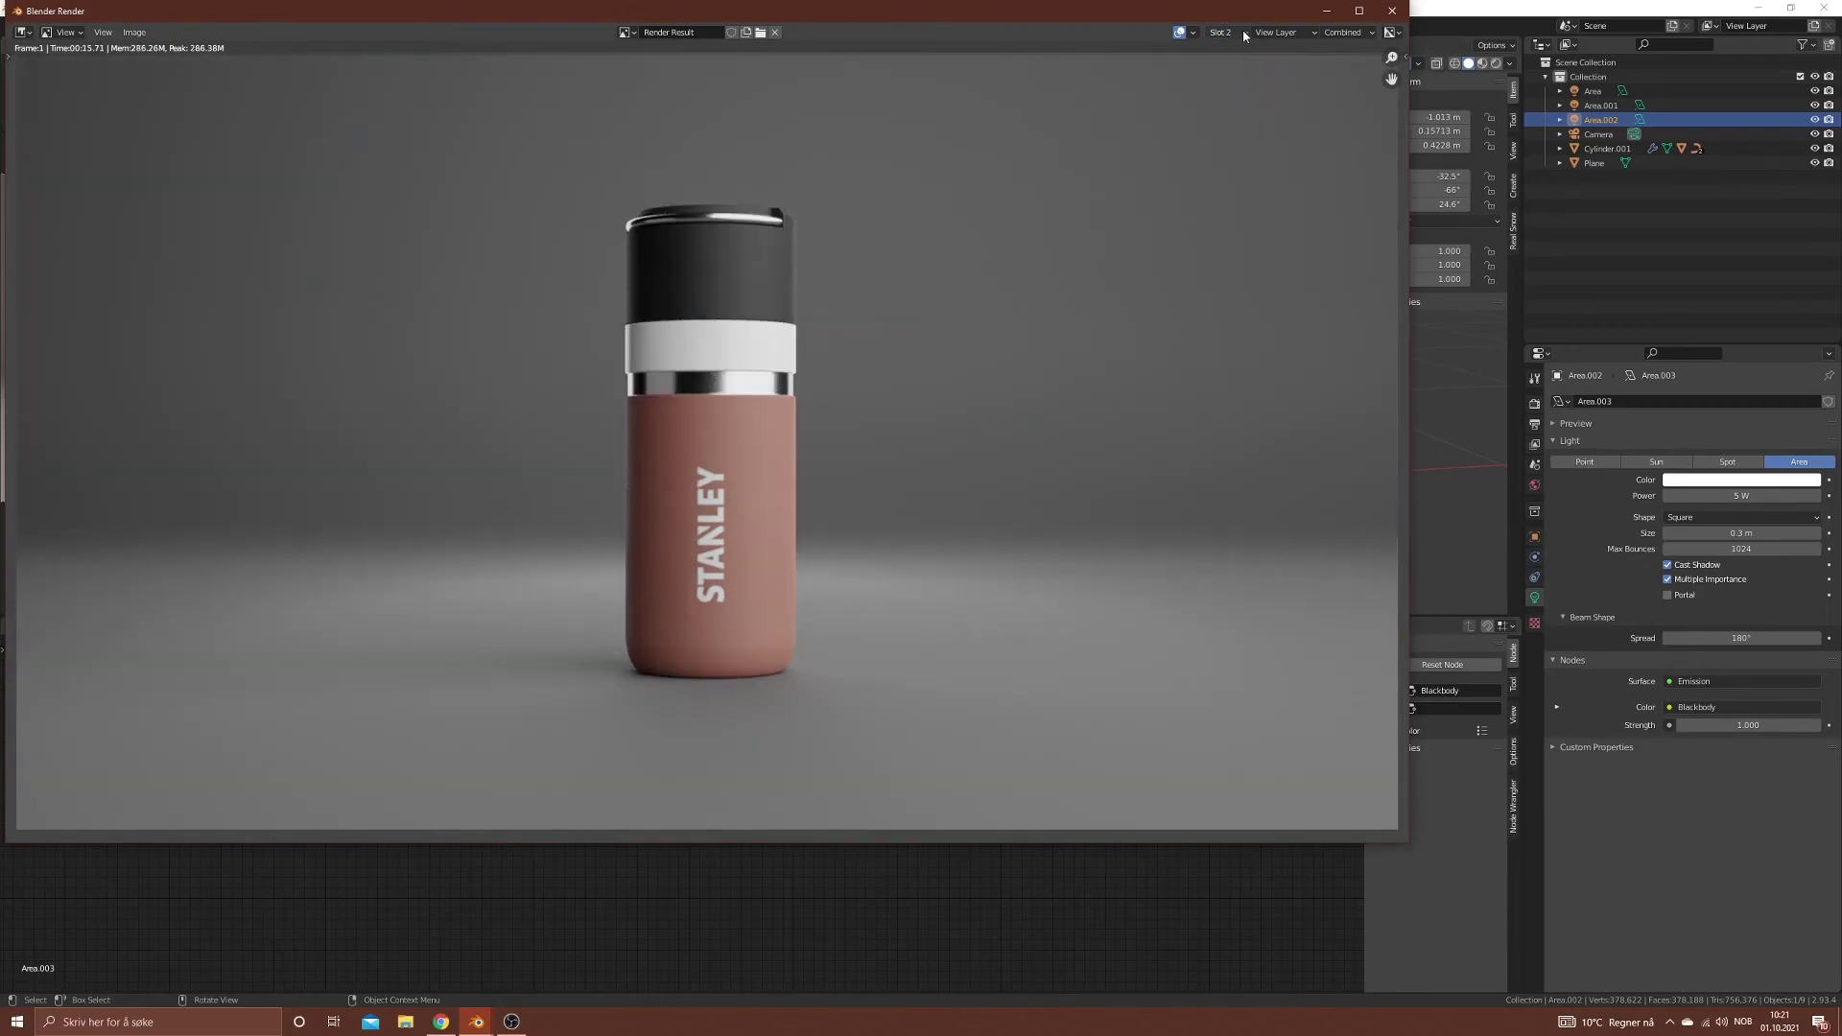
left_click(1226, 33)
left_click(1232, 77)
left_click(1226, 33)
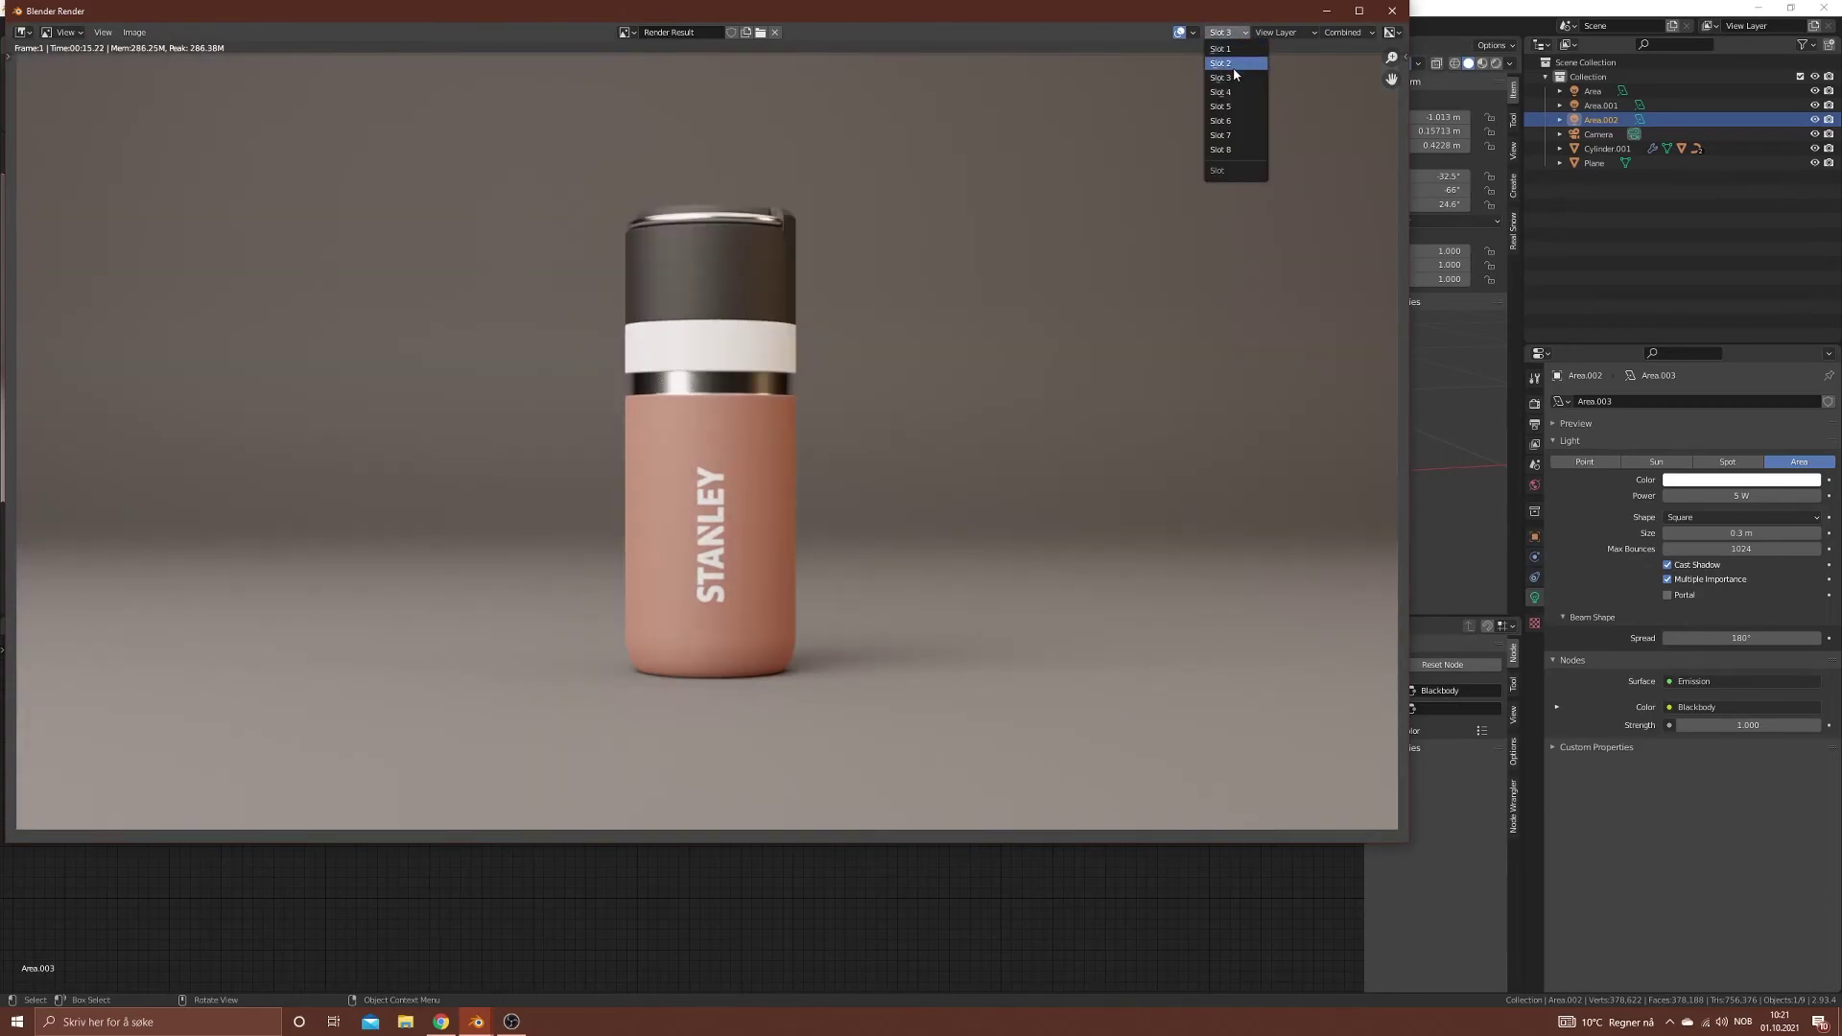
left_click(1231, 63)
left_click(1228, 35)
left_click(1228, 49)
left_click(1226, 32)
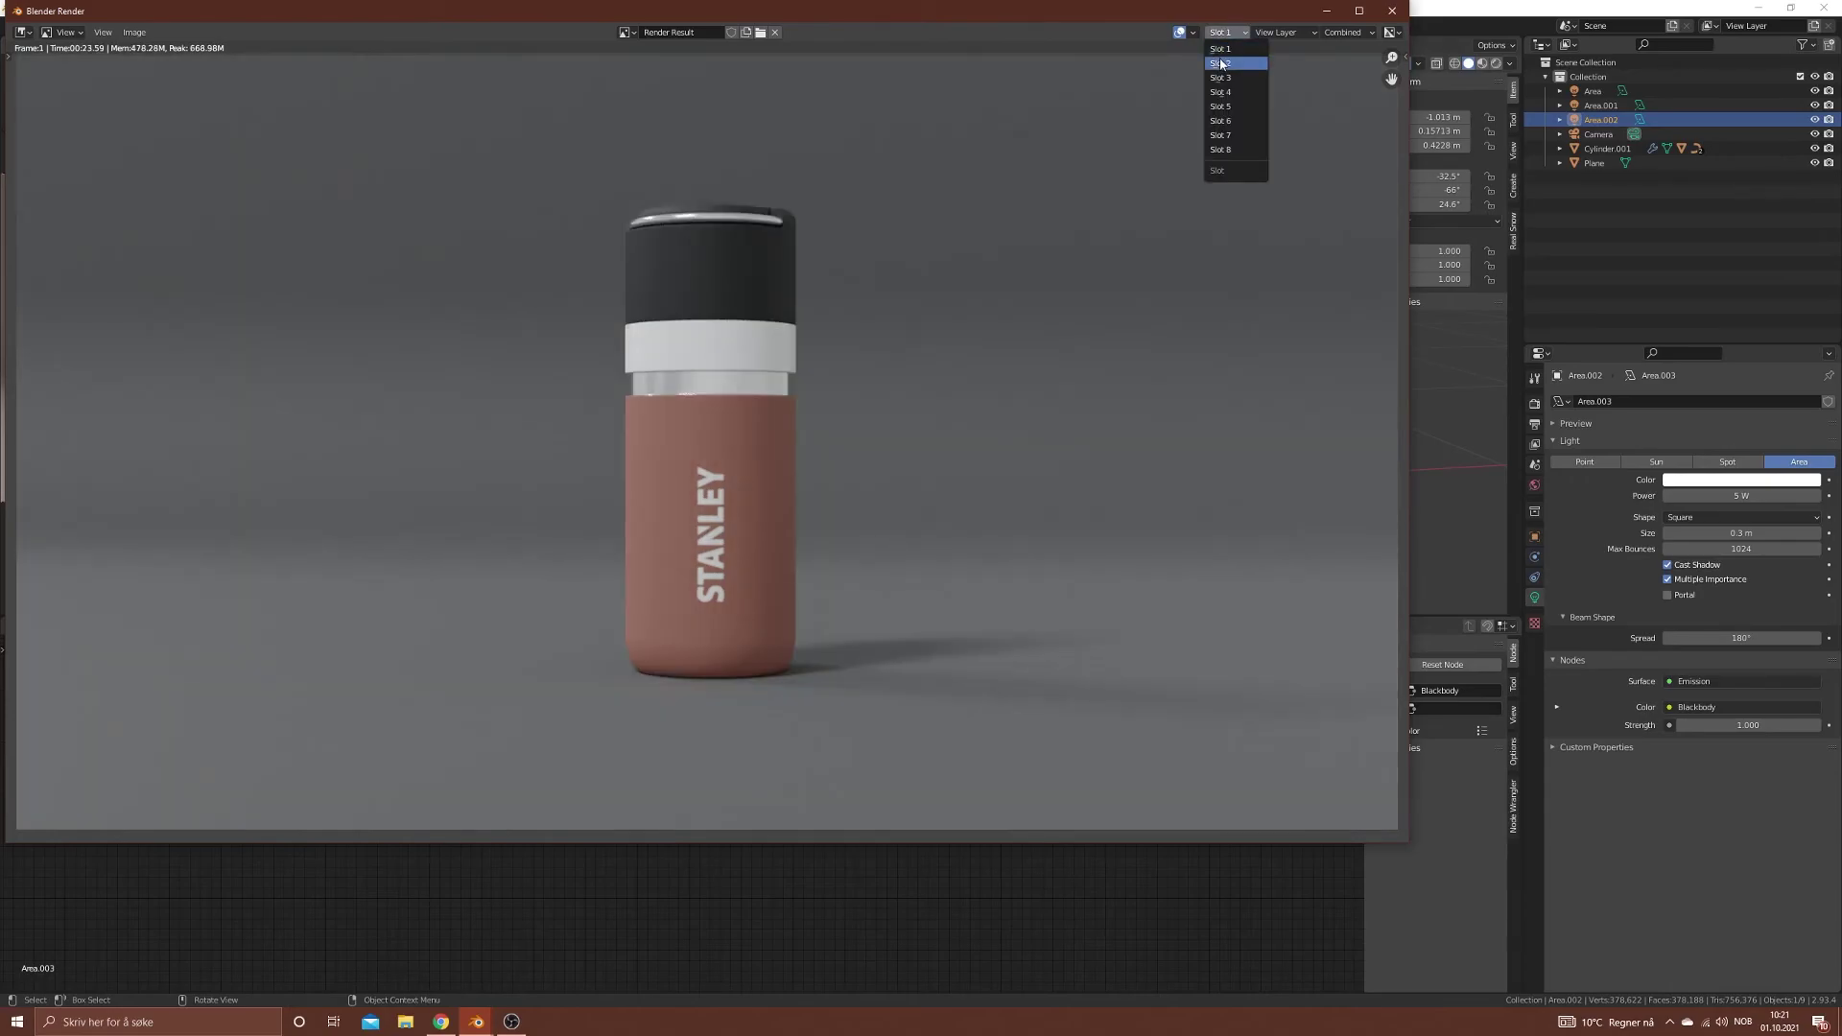
left_click(1231, 64)
left_click(1232, 35)
left_click(1232, 78)
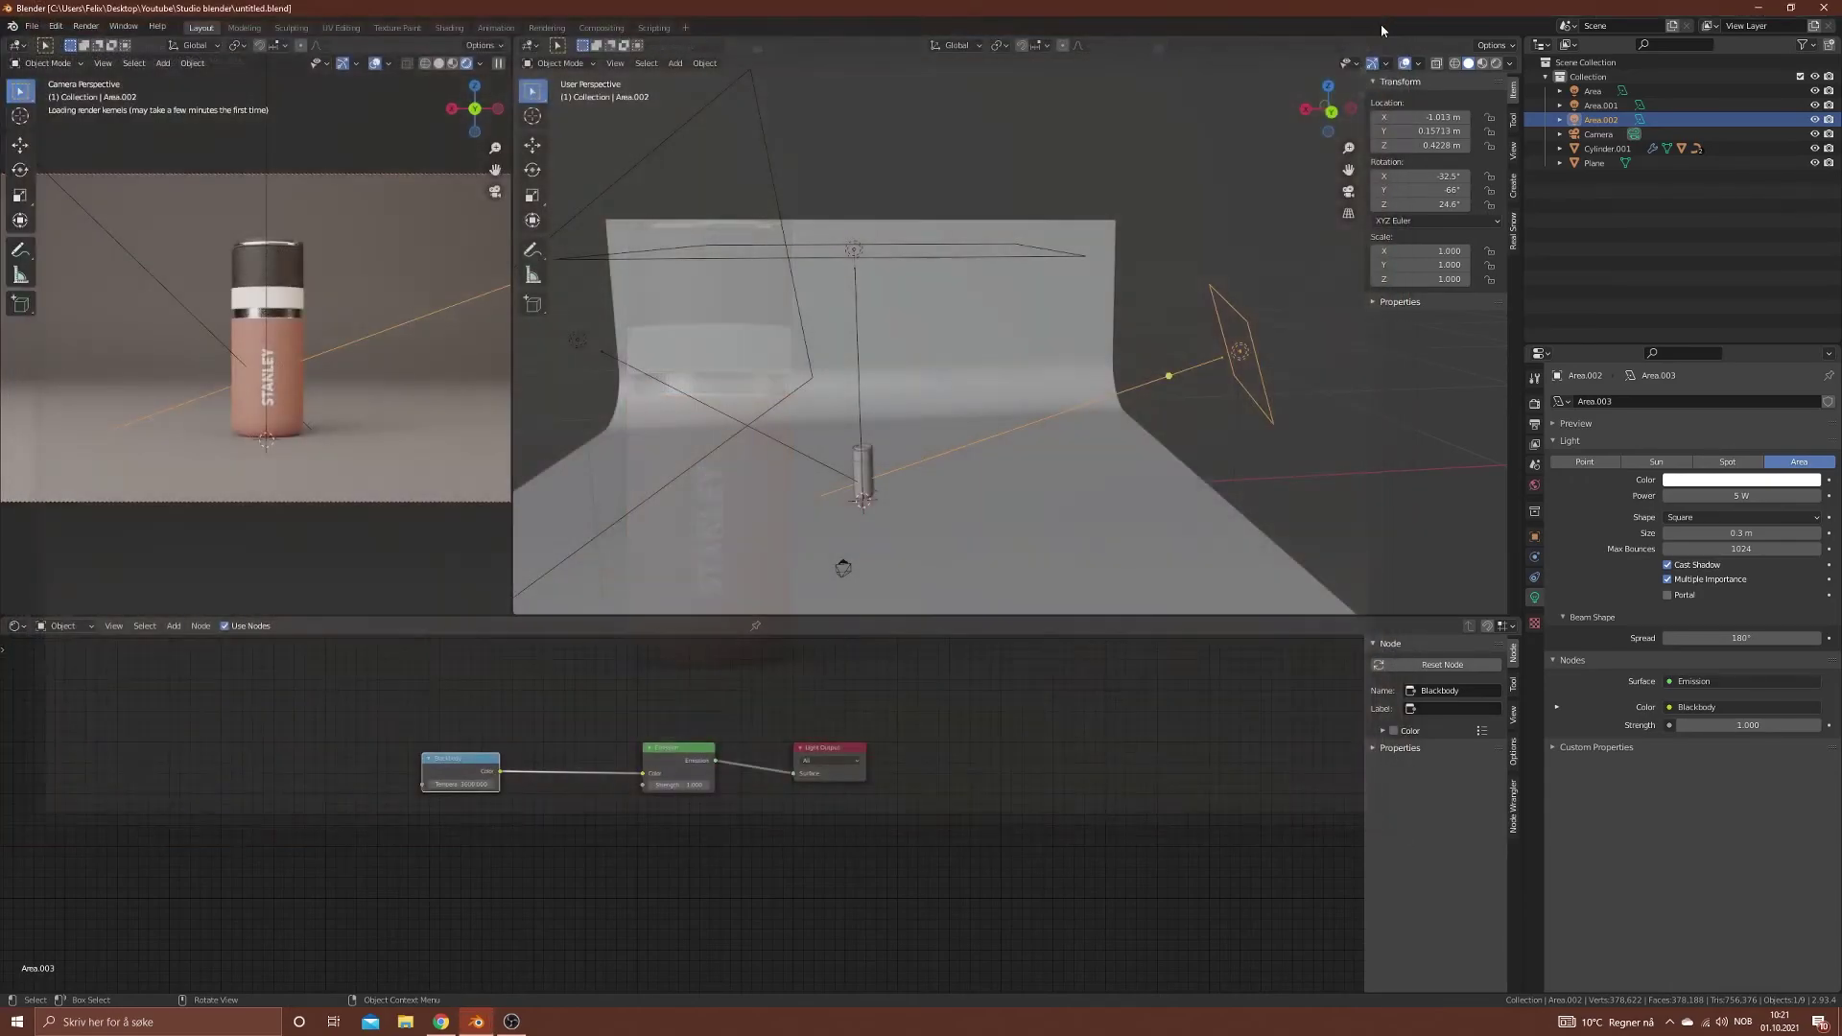
Step: Close the render window and orbit the 3D view slightly around the backdrop
left_click(1392, 10)
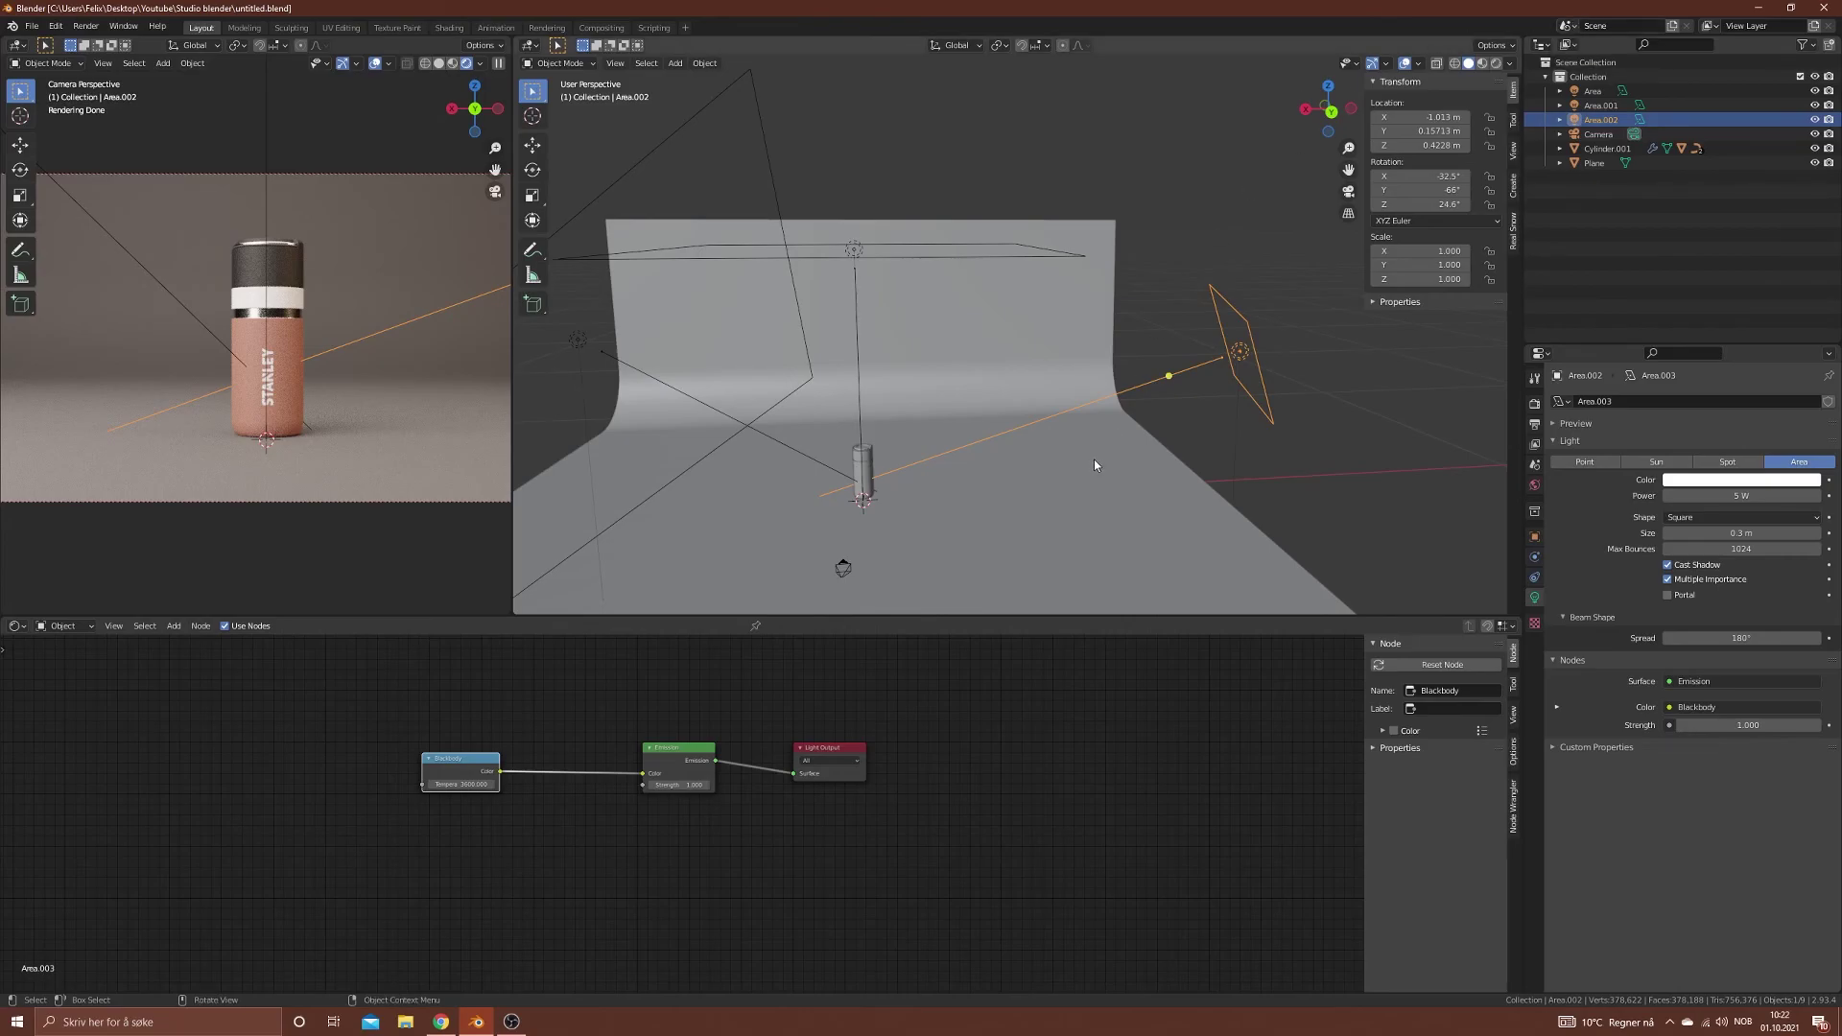
middle_click_drag(1094, 459, 1090, 465)
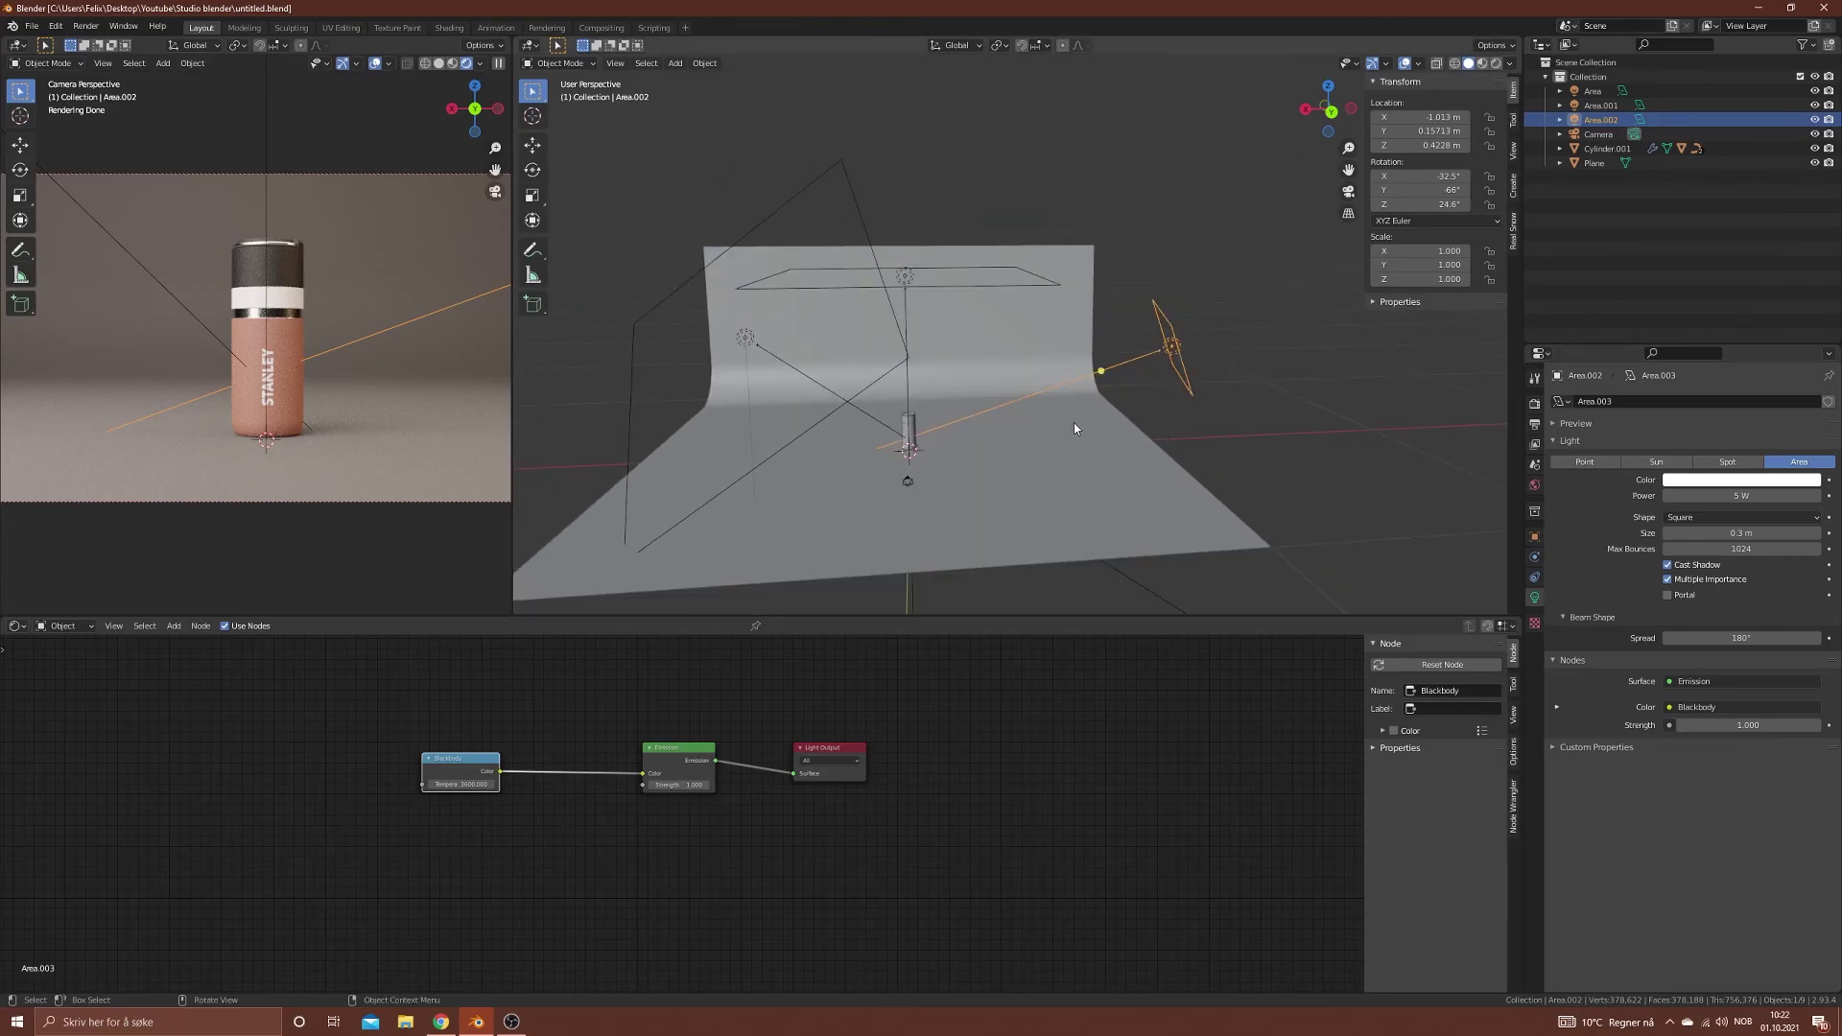